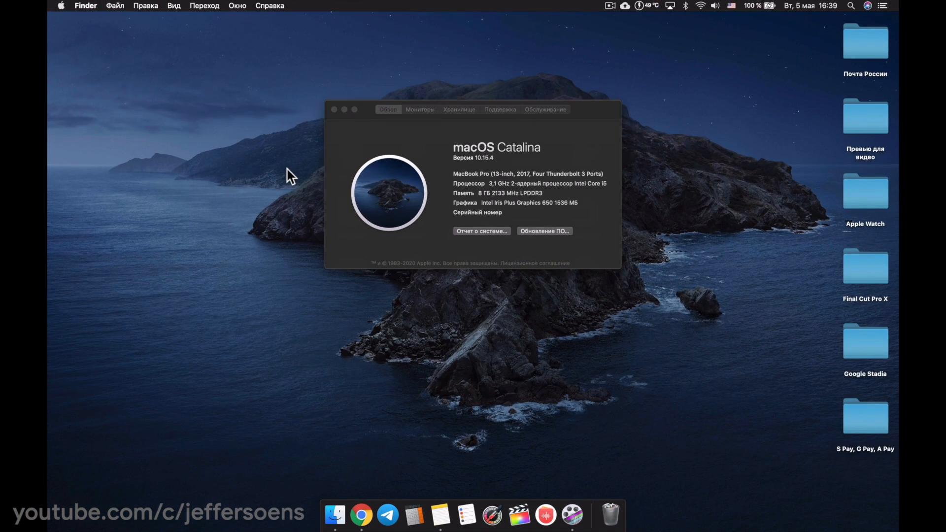
Check the Final Cut Pro version in the app's information window from the Applications folder in Finder, and close that window.
left_click(338, 526)
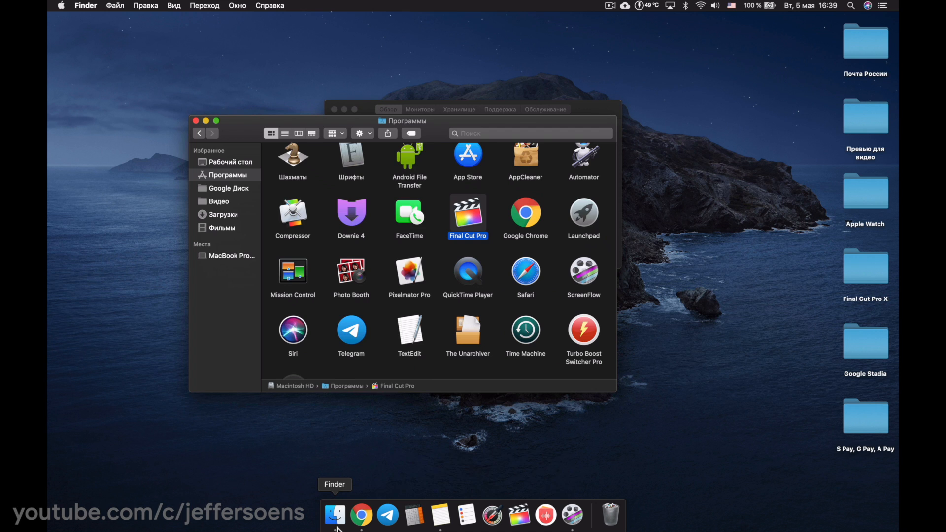
key("super+i")
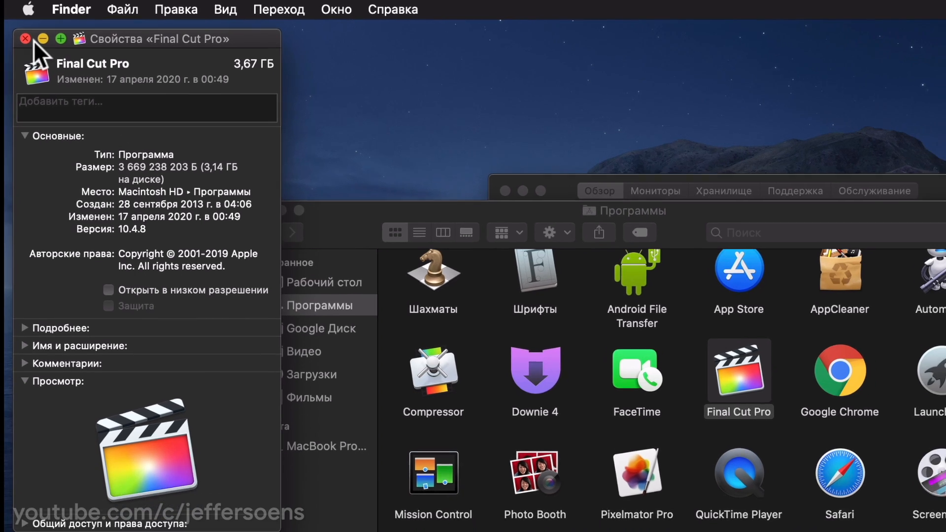
left_click(26, 39)
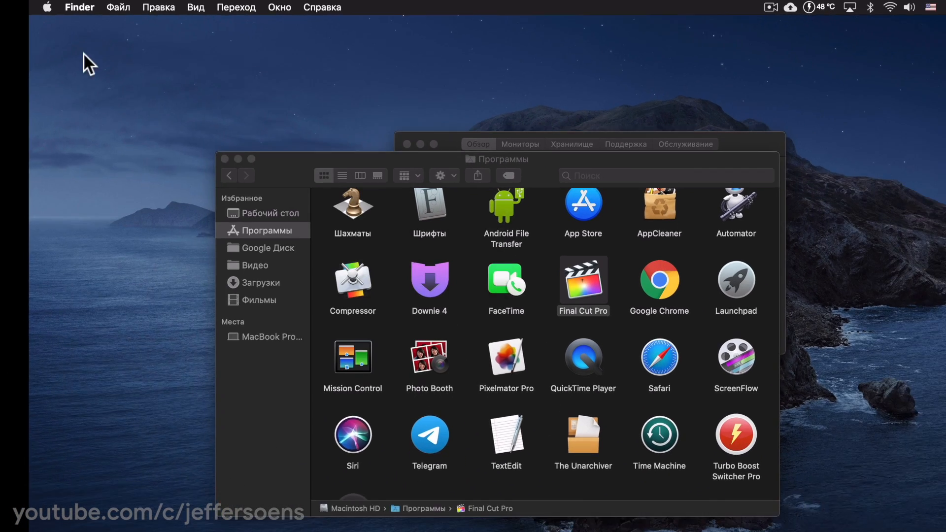
Switch to Final Cut Pro and look through the first timeline clip's audio settings in the inspector.
left_click(519, 515)
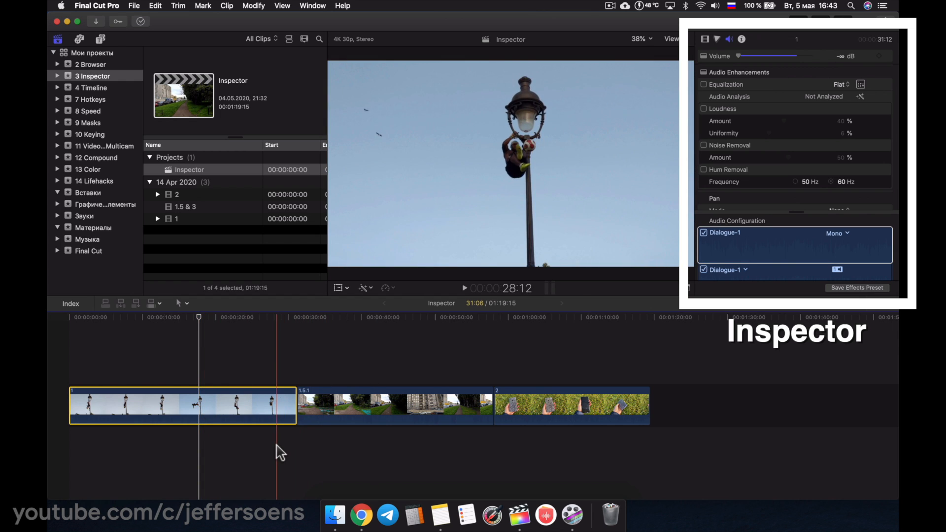
scroll(756, 180, "down", 3)
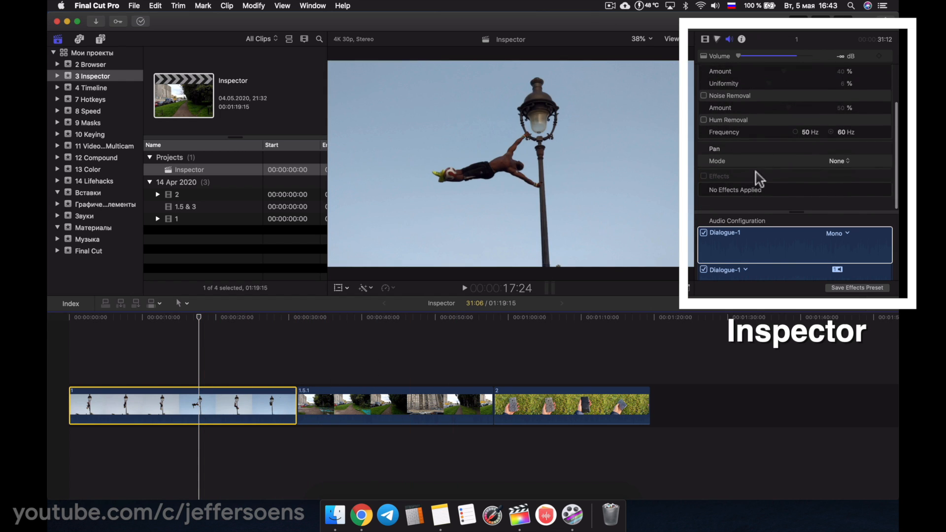
scroll(770, 156, "up", 2)
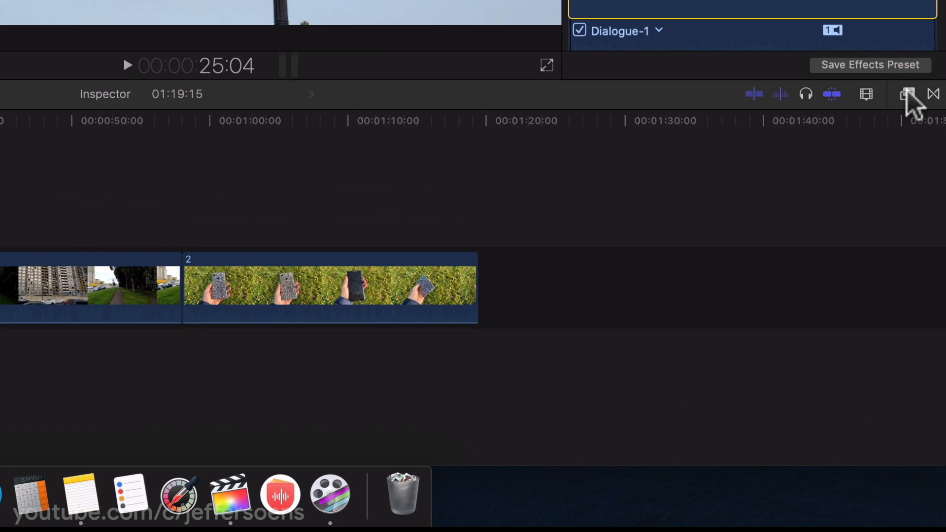
Show the effects browser and look through its list of effect categories.
left_click(908, 93)
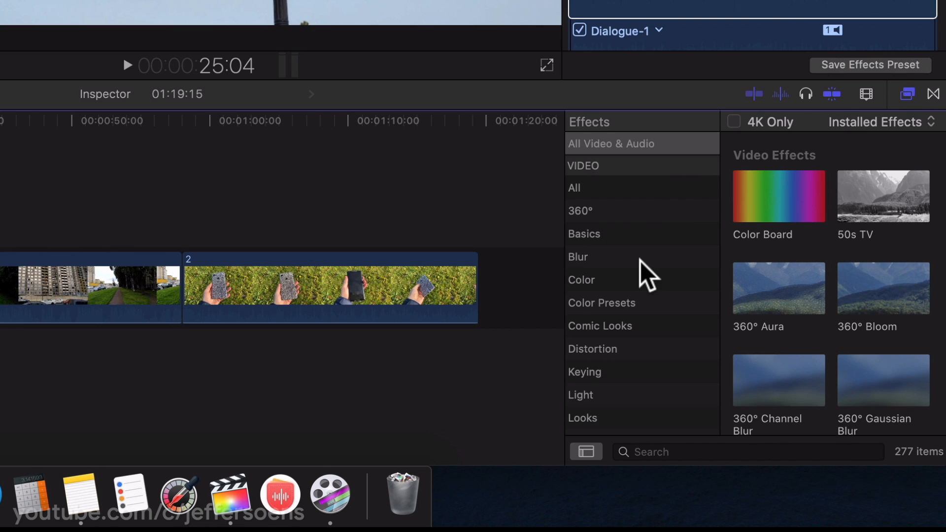
scroll(645, 275, "down", 10)
scroll(644, 275, "up", 12)
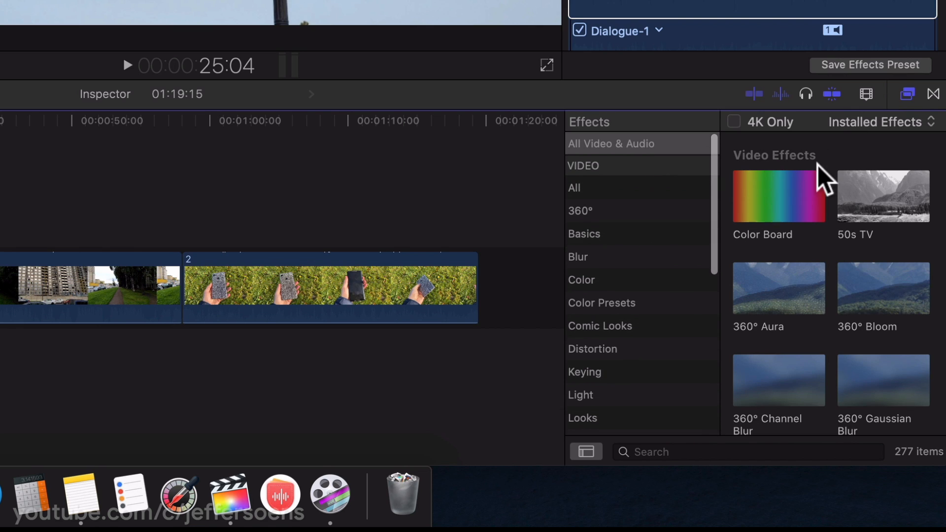
Show the transitions browser and look through the transitions in the Custom category.
left_click(934, 95)
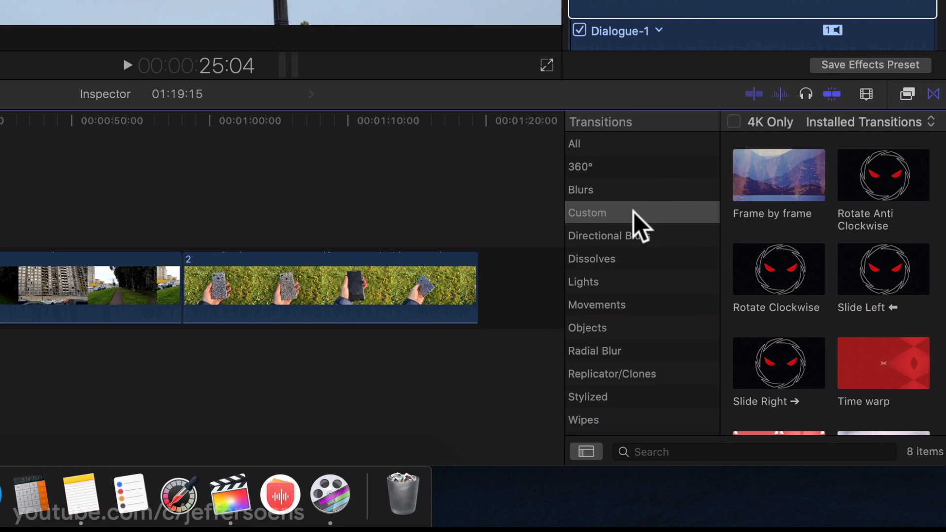
scroll(627, 317, "down", 3)
scroll(627, 317, "up", 3)
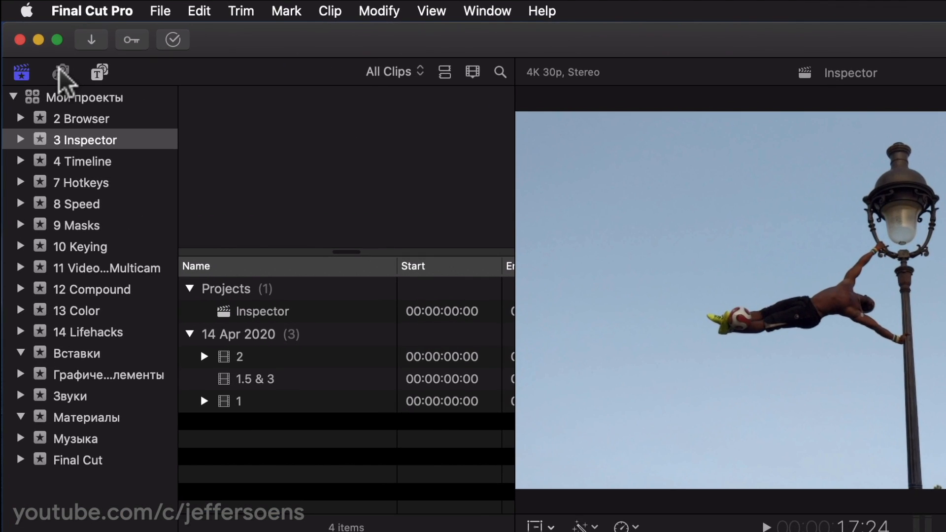
Browse the sound effects library and the titles and generators, opening the Credits and Solids categories.
left_click(61, 72)
scroll(268, 345, "down", 5)
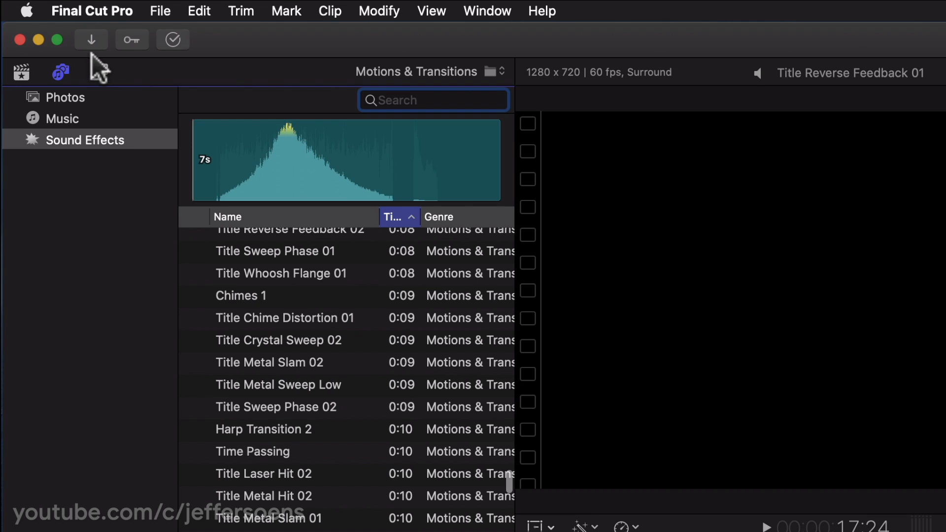
left_click(99, 72)
left_click(72, 225)
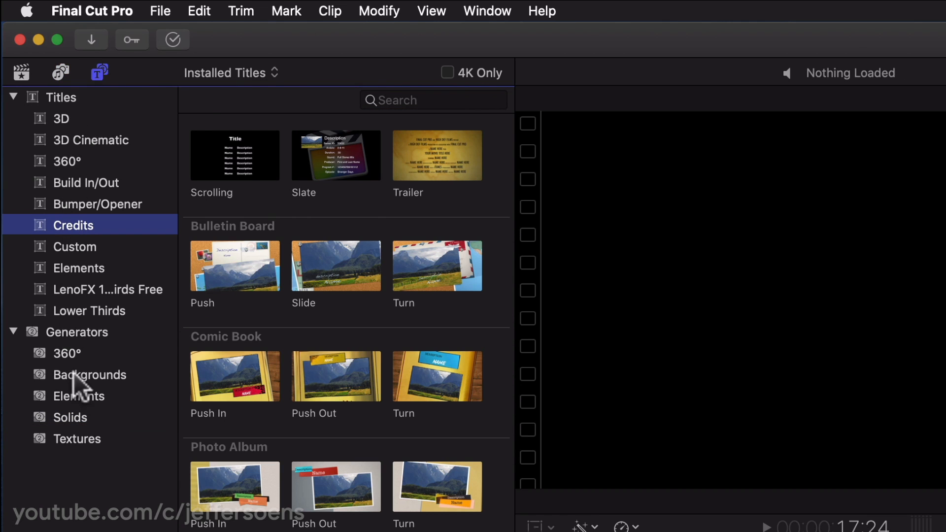
left_click(83, 417)
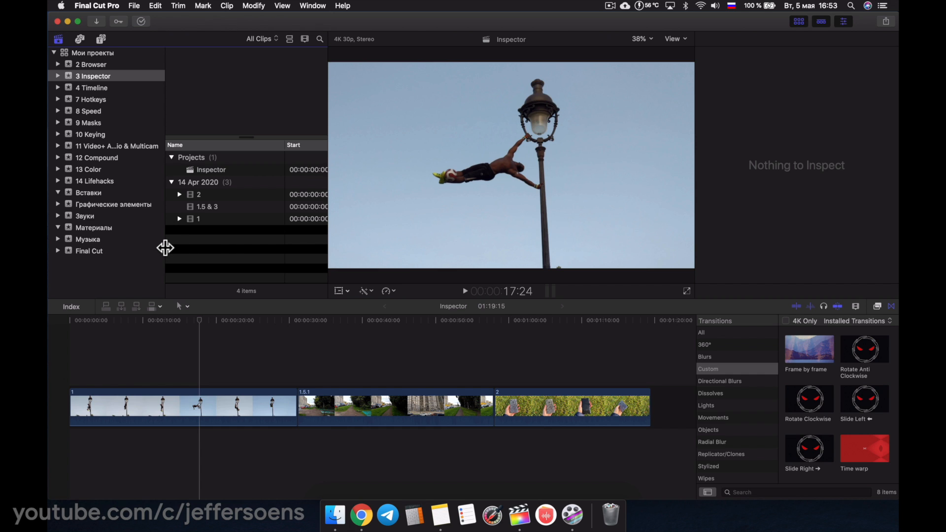
Narrow the library sidebar slightly and lower the boundary between the viewer and the timeline.
mouse_move(164, 247)
left_mouse_down()
mouse_move(178, 247)
mouse_move(162, 247)
left_mouse_up()
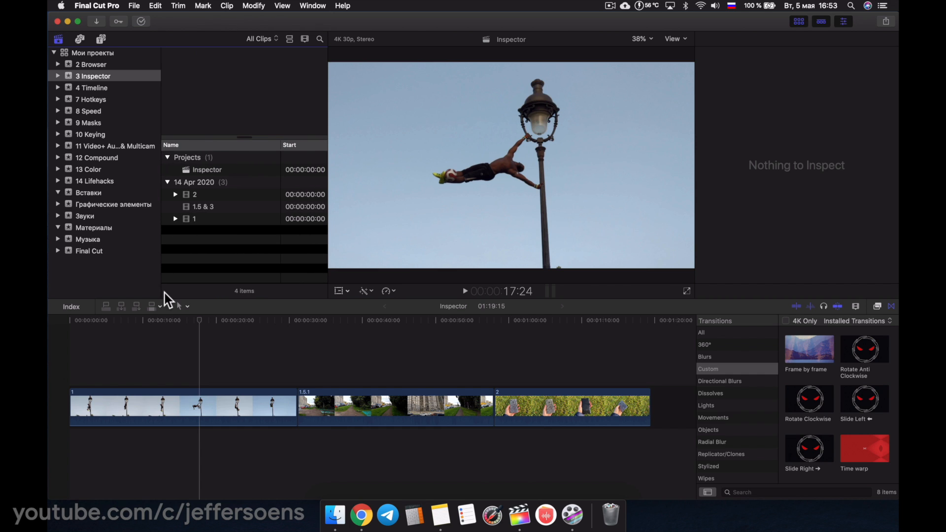
left_click_drag(165, 298, 166, 327)
Hide and show again the browser, the timeline and the inspector, and adjust the inspector's width.
left_click(795, 24)
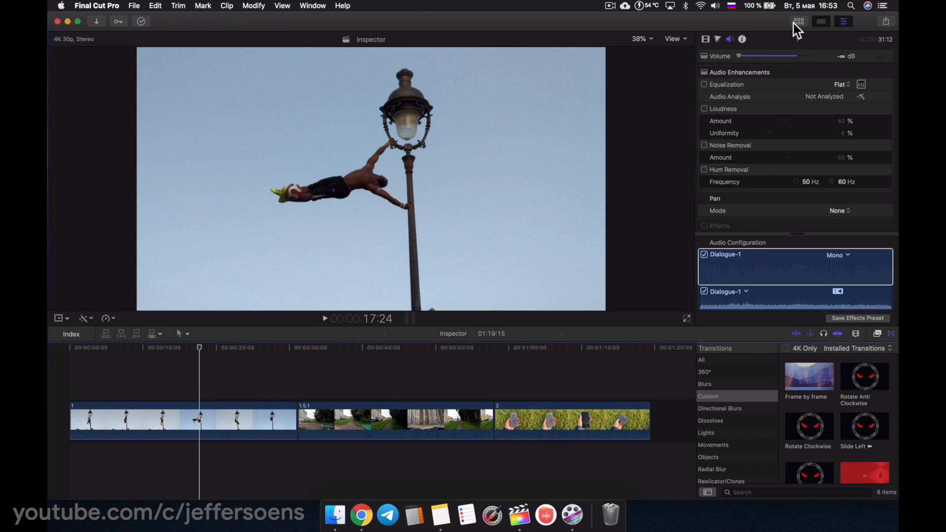
left_click(800, 22)
left_click(822, 22)
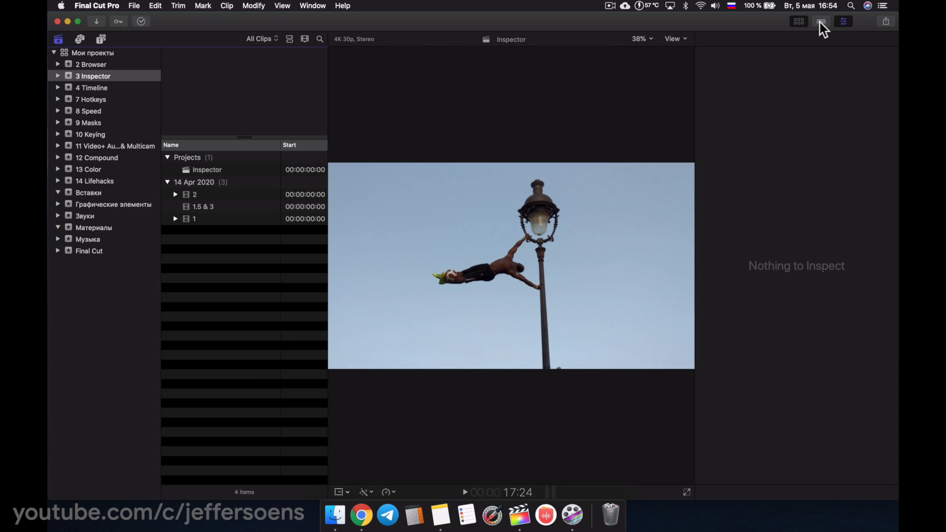
left_click(821, 22)
left_click(843, 22)
left_click(844, 22)
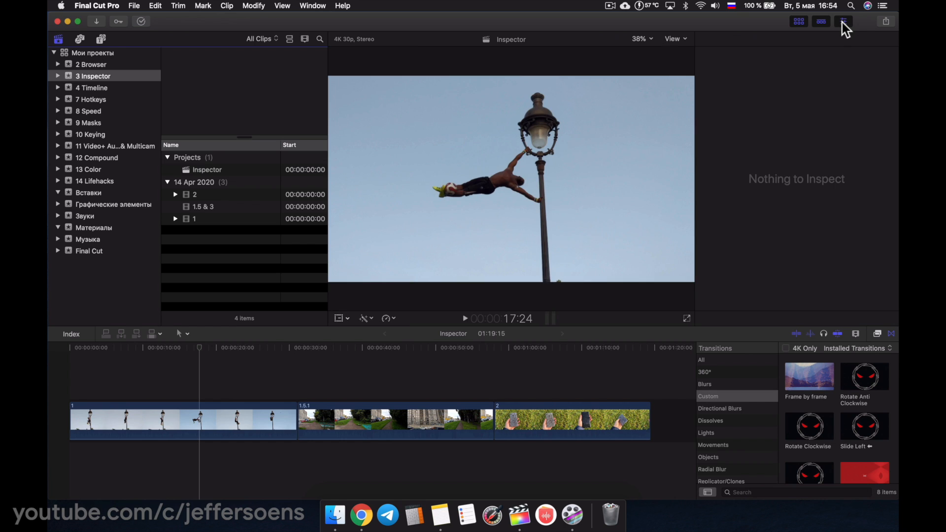
mouse_move(697, 182)
left_mouse_down()
mouse_move(634, 184)
mouse_move(703, 184)
left_mouse_up()
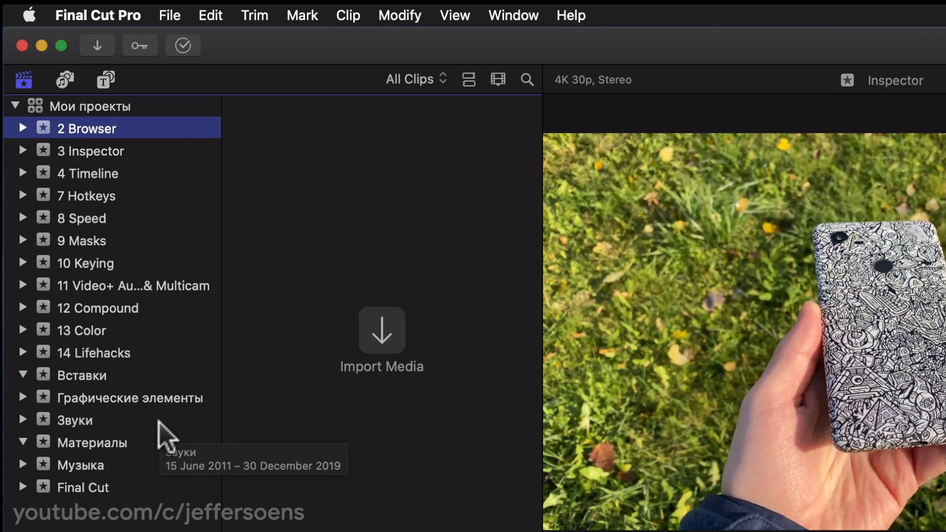
Select the 9 Masks event, open its name for editing and keep the existing name.
left_click(107, 239)
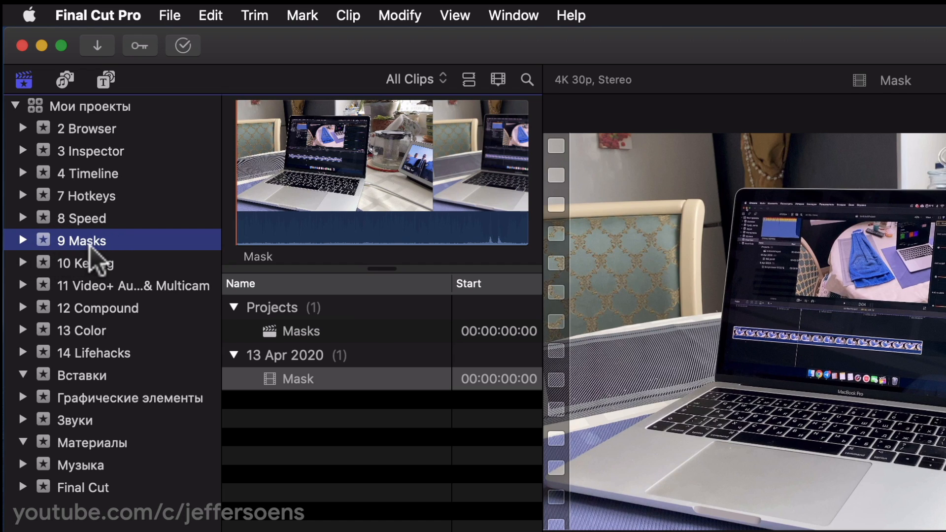
left_click(90, 244)
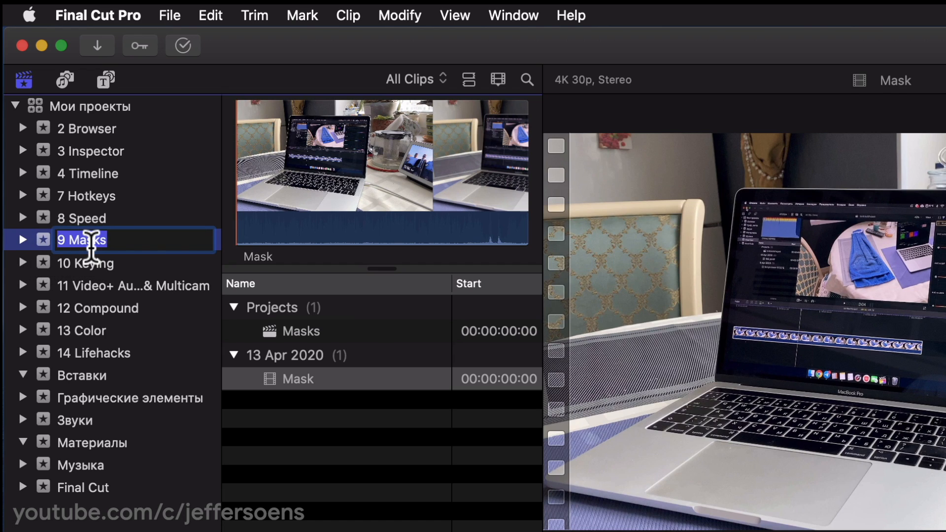
key("Return")
Inspect the contents of the 9 Masks event, selecting the Masks project and the Mask clip.
left_click(285, 407)
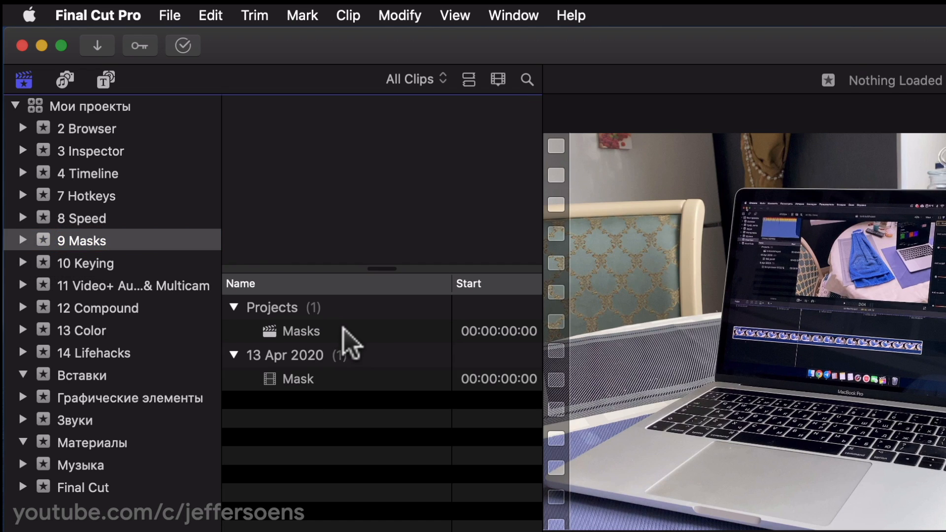
left_click(344, 329)
left_click(320, 379)
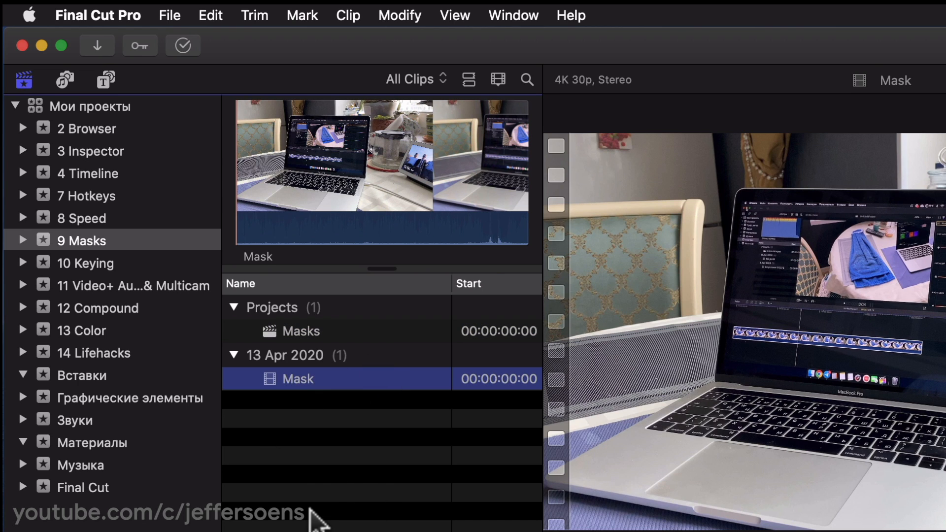
left_click(295, 456)
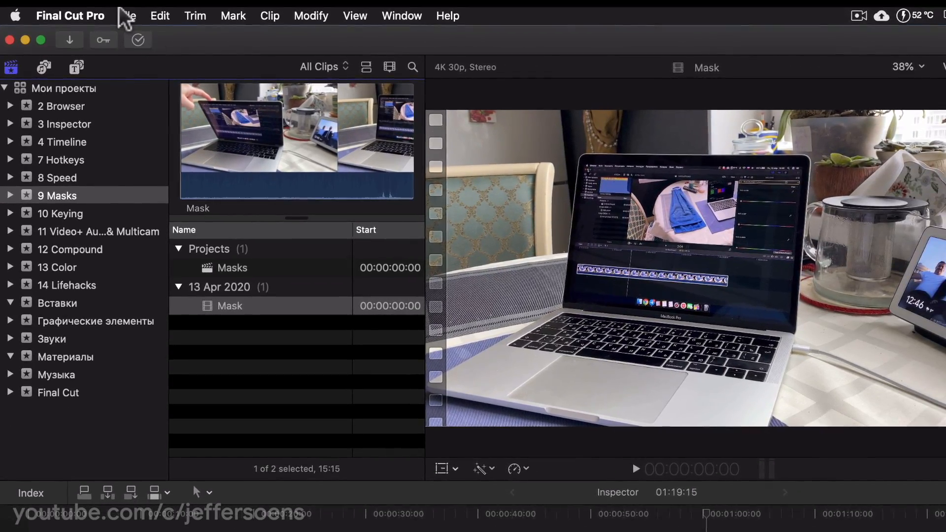
Create a new event named test in the Мои проекты library, leaving the Create New Project option off.
left_click(127, 16)
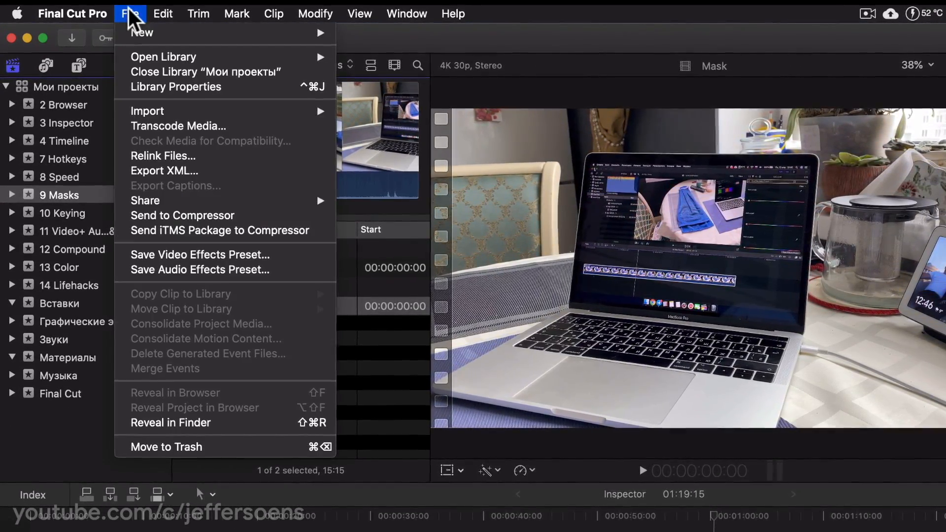
mouse_move(148, 34)
left_click(373, 51)
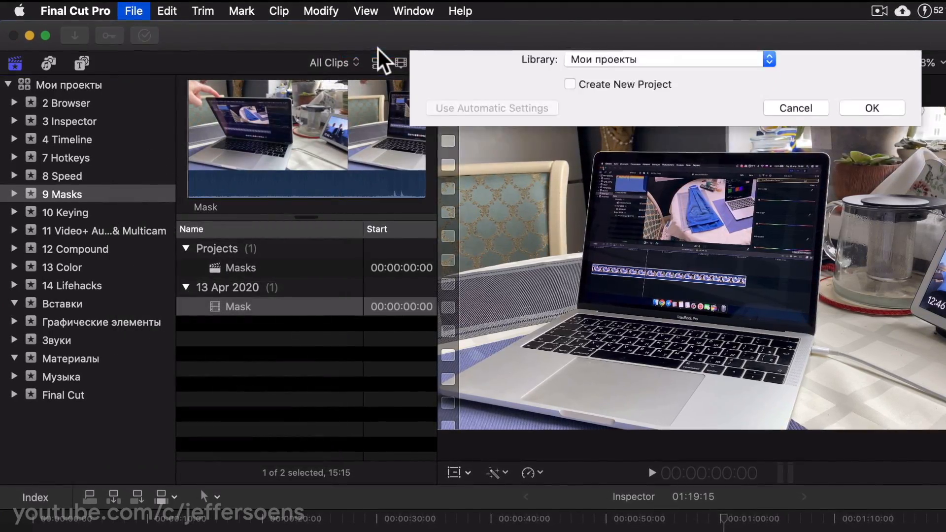
left_click(636, 65)
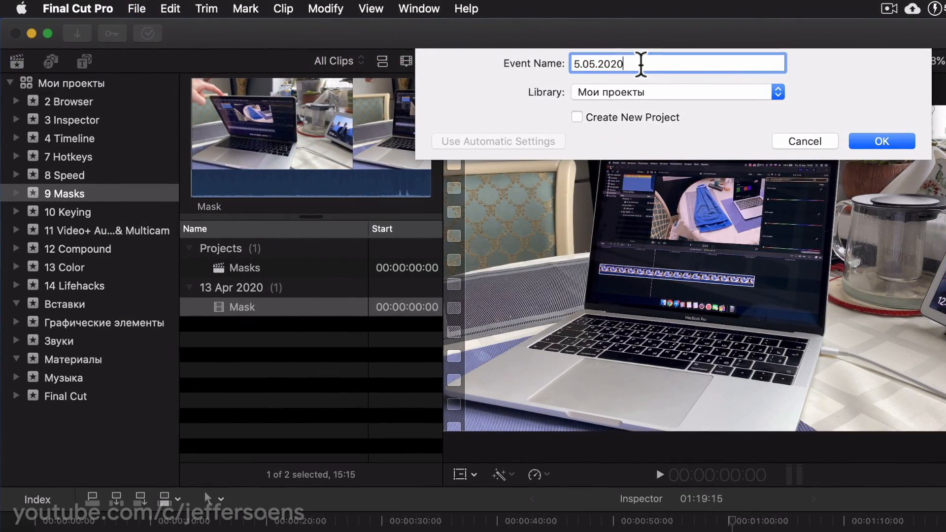
left_click_drag(647, 65, 522, 66)
type("test")
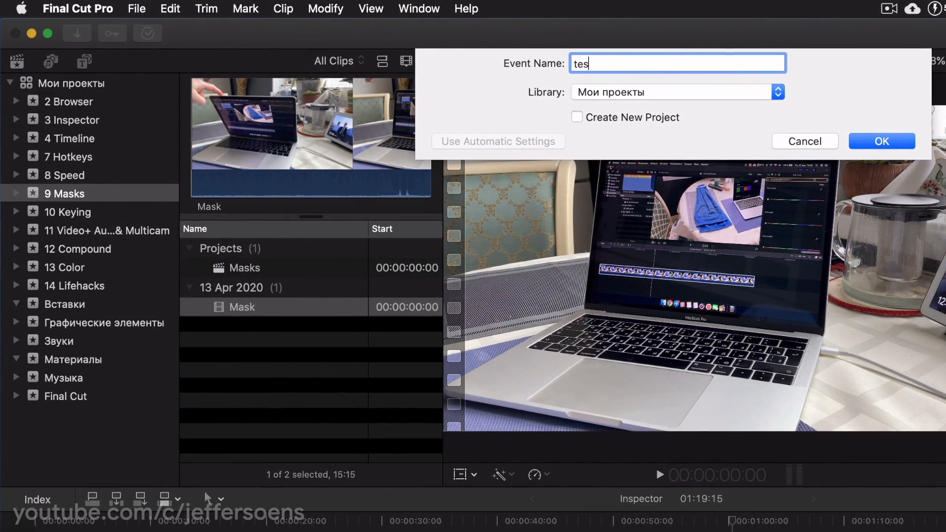
left_click(578, 118)
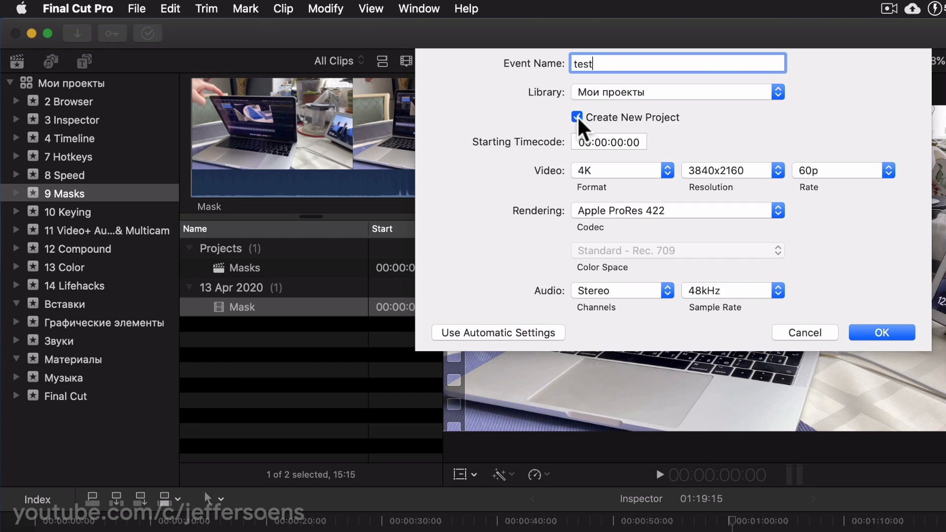
left_click(578, 118)
left_click(833, 139)
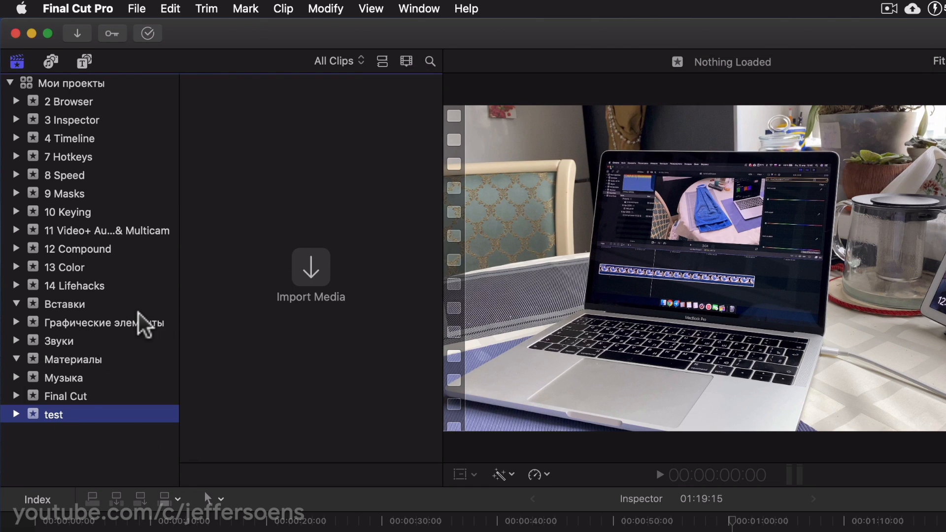
Create another event named test2 in the Мои проекты library without a new project.
right_click(61, 444)
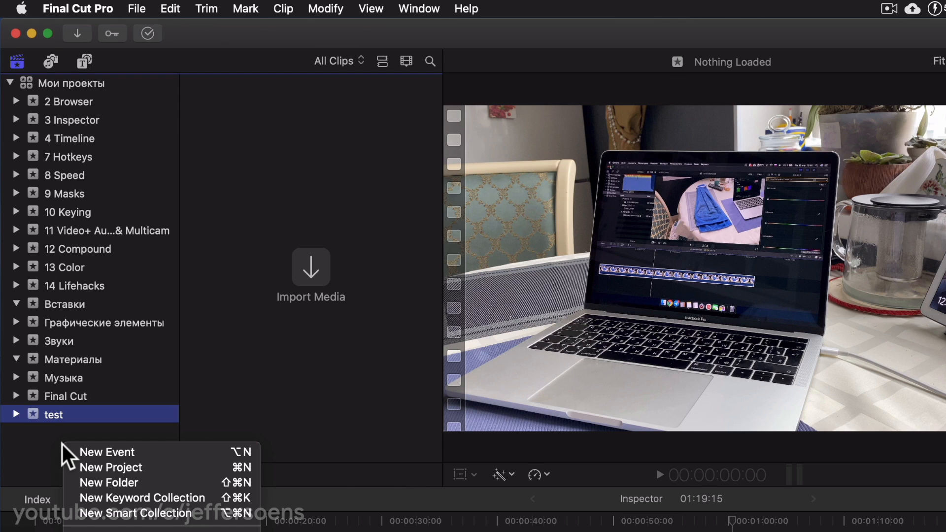
left_click(101, 450)
type("test")
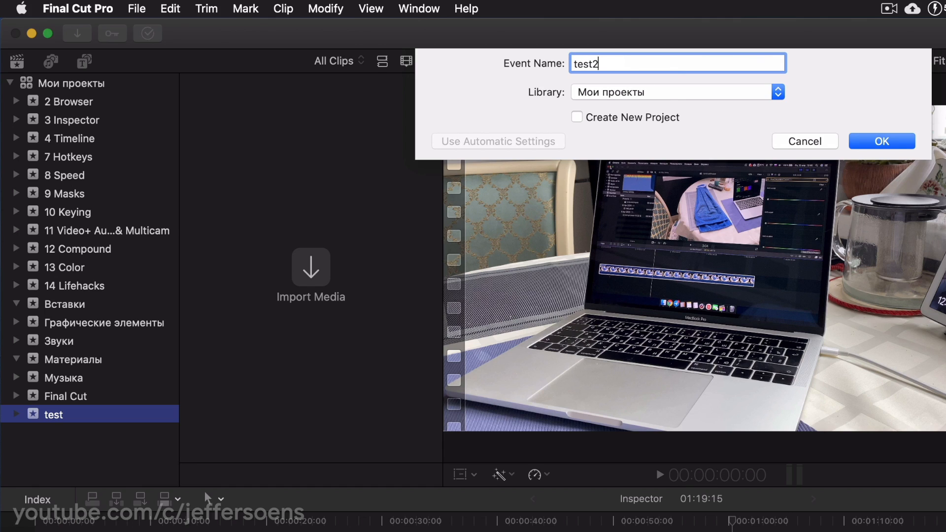
type("2")
key("Return")
Delete the event named test from the library, keeping the test2 event.
left_click(42, 418)
left_click(49, 439)
left_click(53, 418)
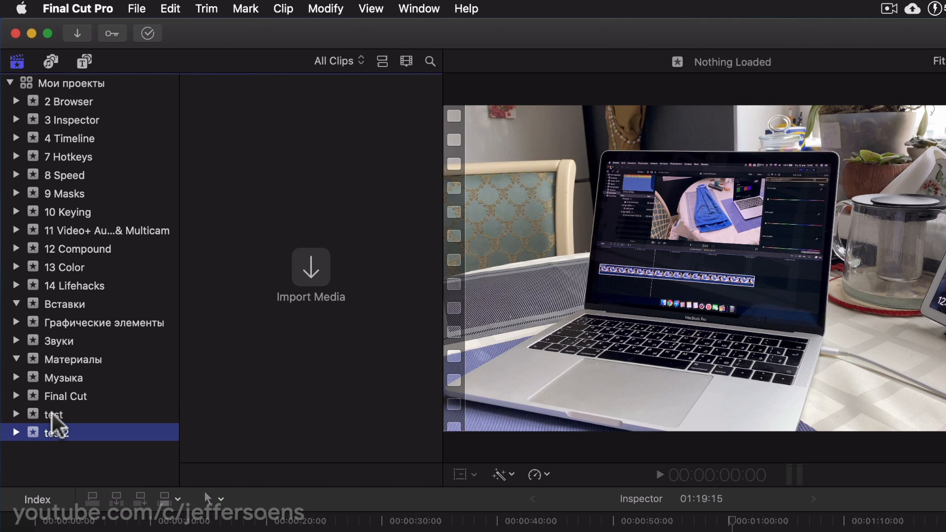
left_click(58, 437)
left_click(69, 420)
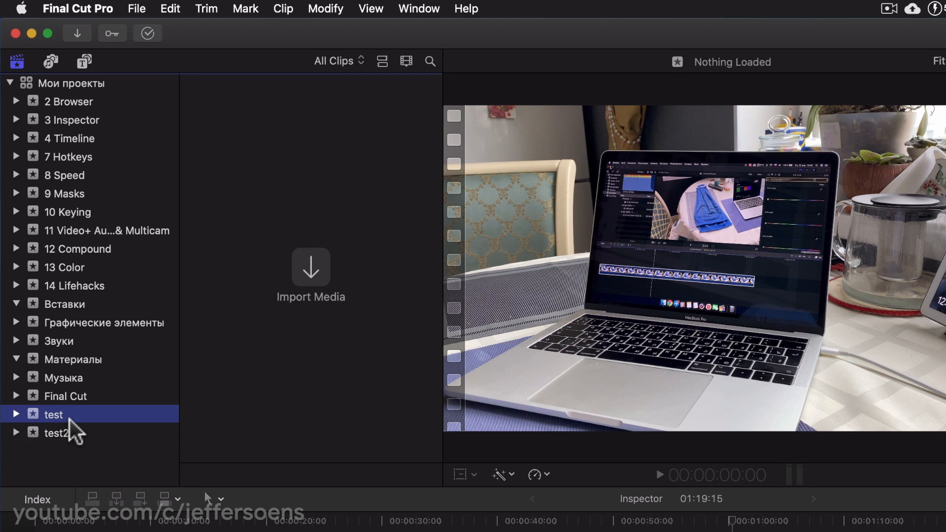
key("super+BackSpace")
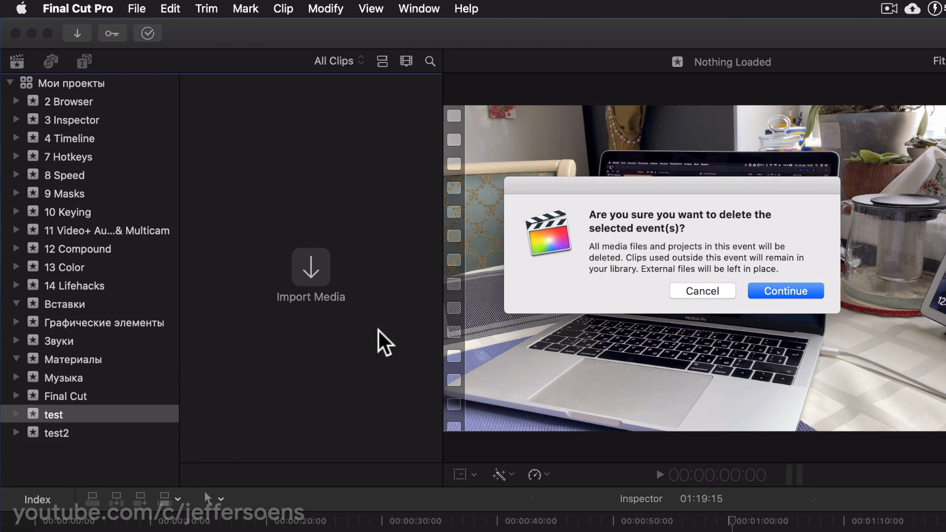
left_click(771, 291)
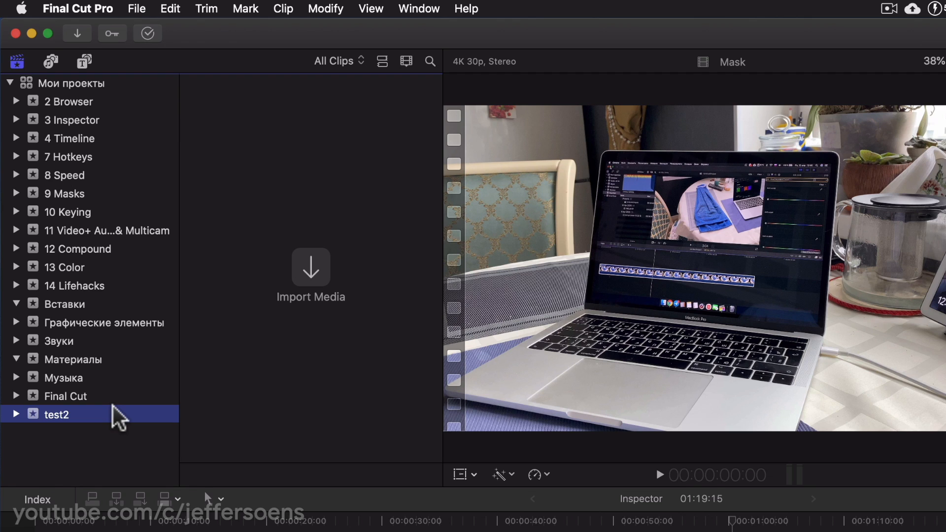
Delete the test2 event from the library and select the 2 Browser event.
key("super+BackSpace")
left_click(778, 293)
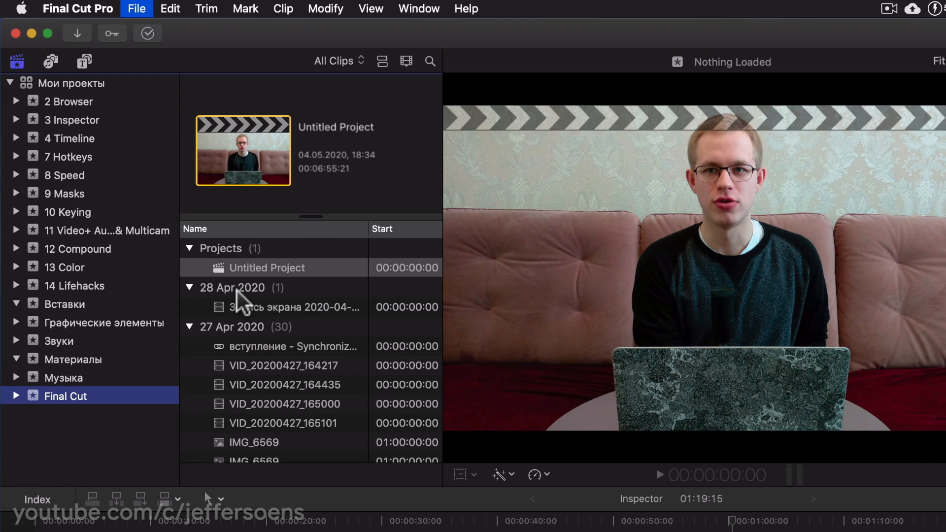
left_click(61, 102)
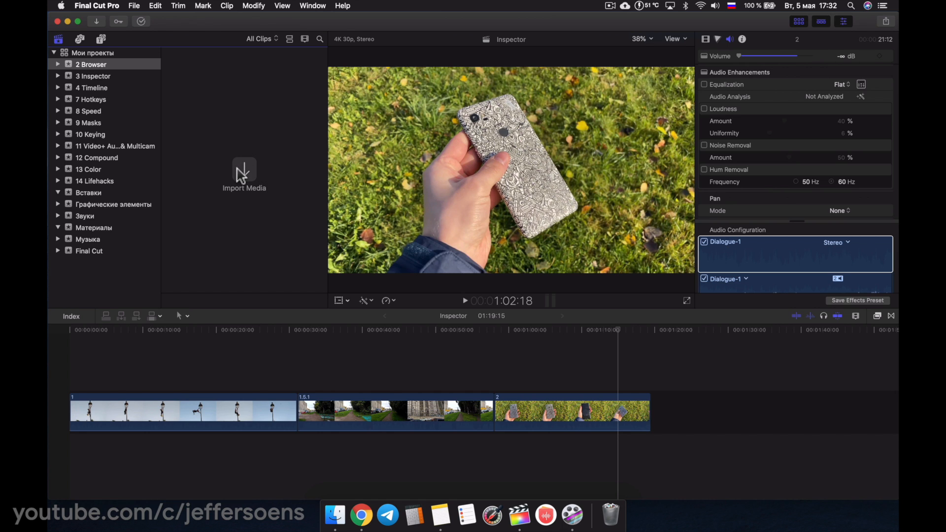
Start a media import for the 2 Browser event and browse to the 2 Browser folder inside Для примеров.
left_click(97, 22)
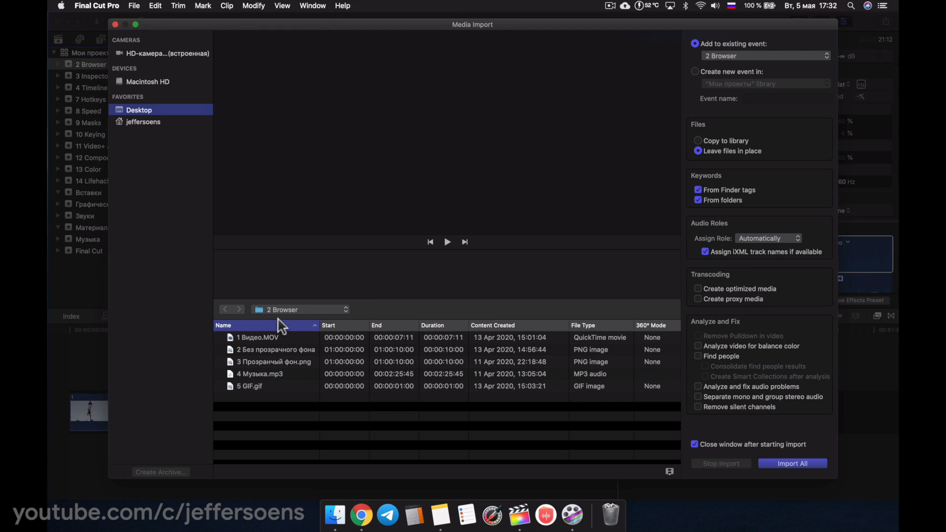
left_click(292, 310)
left_click(287, 340)
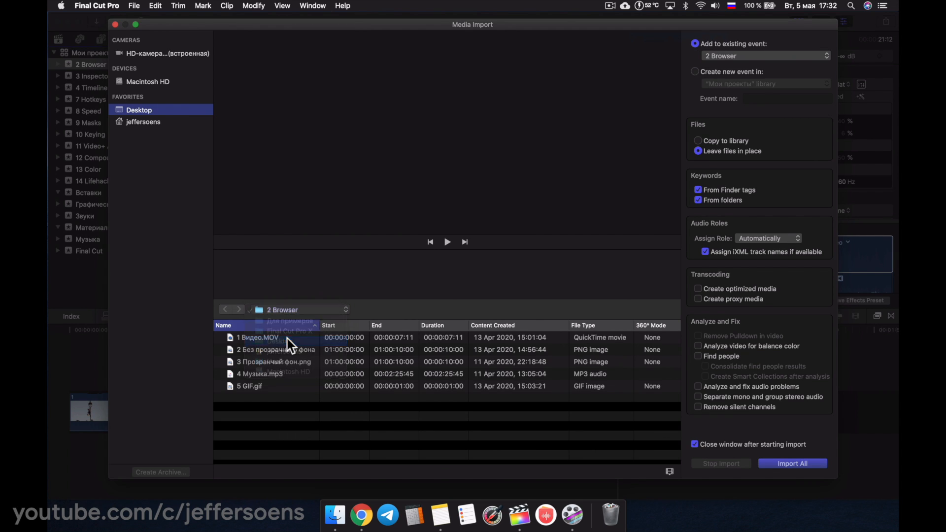
double_click(270, 374)
double_click(262, 338)
left_click(225, 310)
double_click(264, 361)
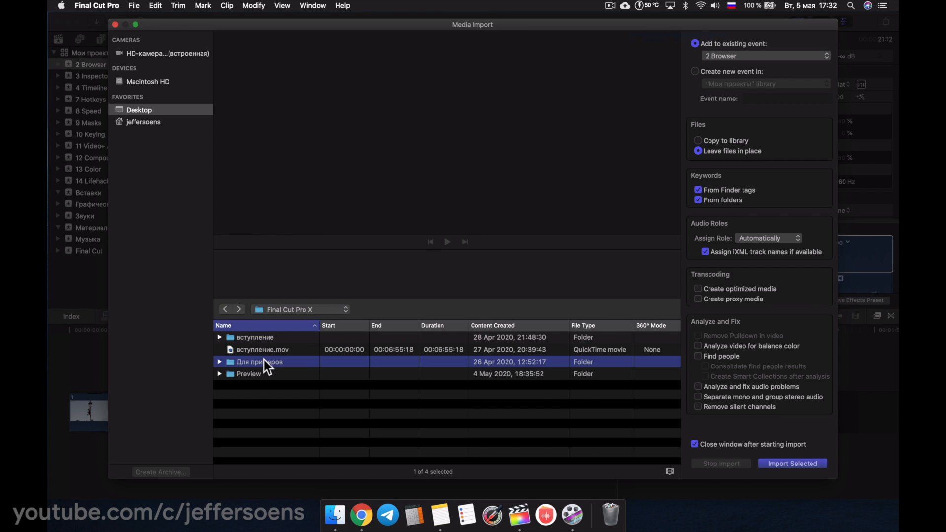
double_click(264, 339)
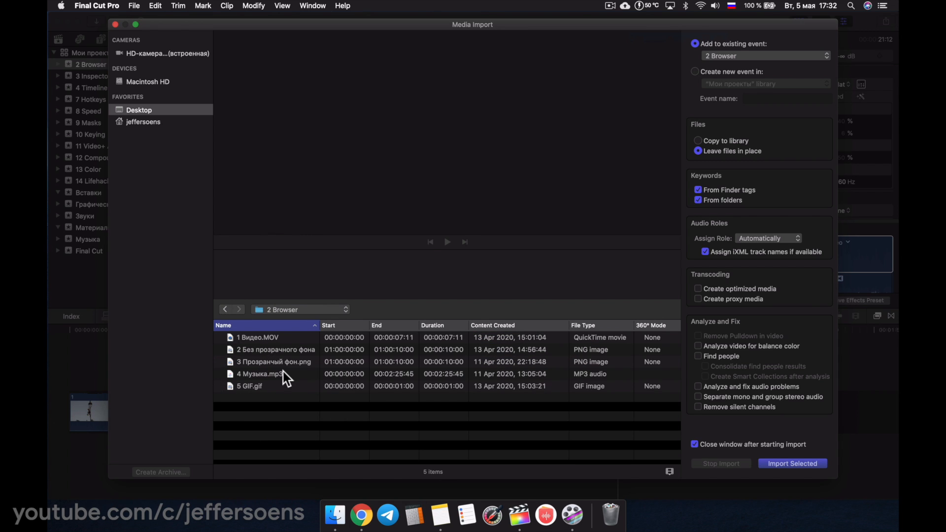
Preview the files 2 Без прозрачного фона, 3 Прозранчый фон.png, 4 Музыка.mp3 and 1 Видео.MOV before importing, playing the video briefly.
left_click(291, 350)
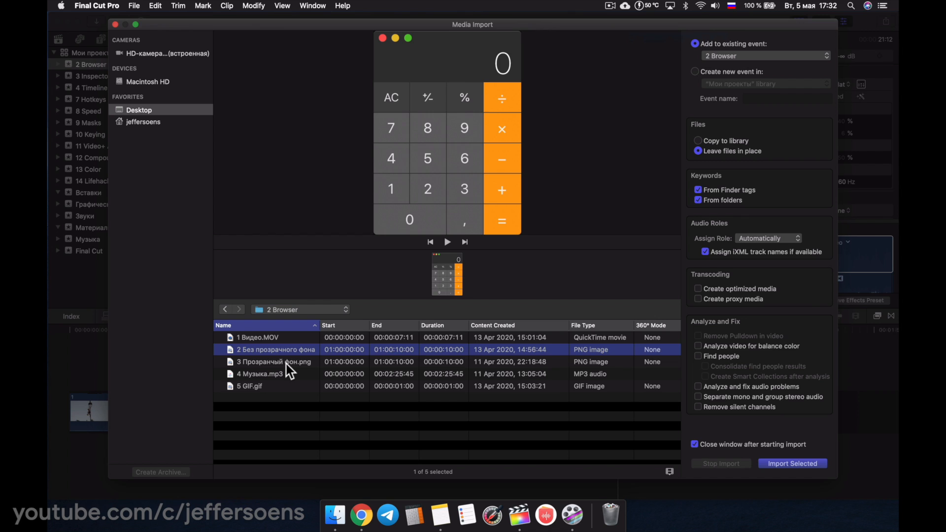
left_click(286, 365)
left_click(285, 373)
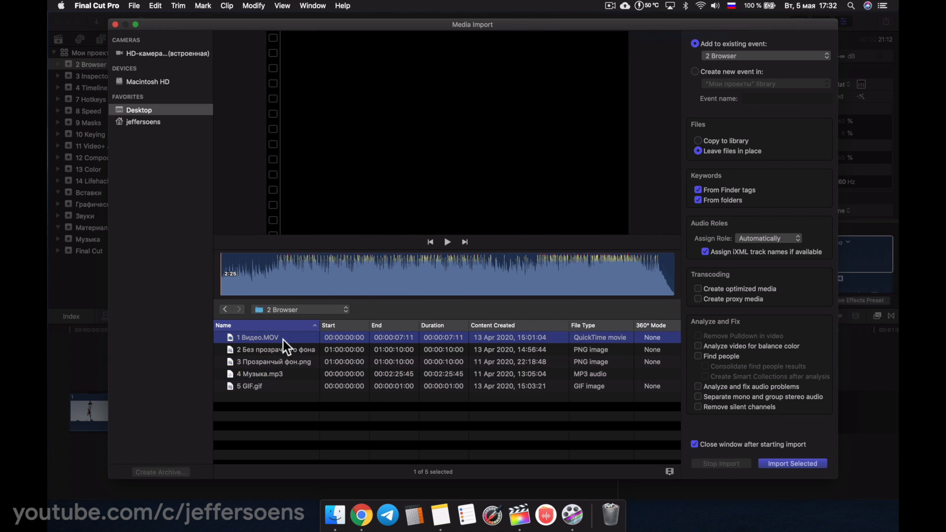
left_click(285, 340)
key("space")
key("space")
left_click(276, 365)
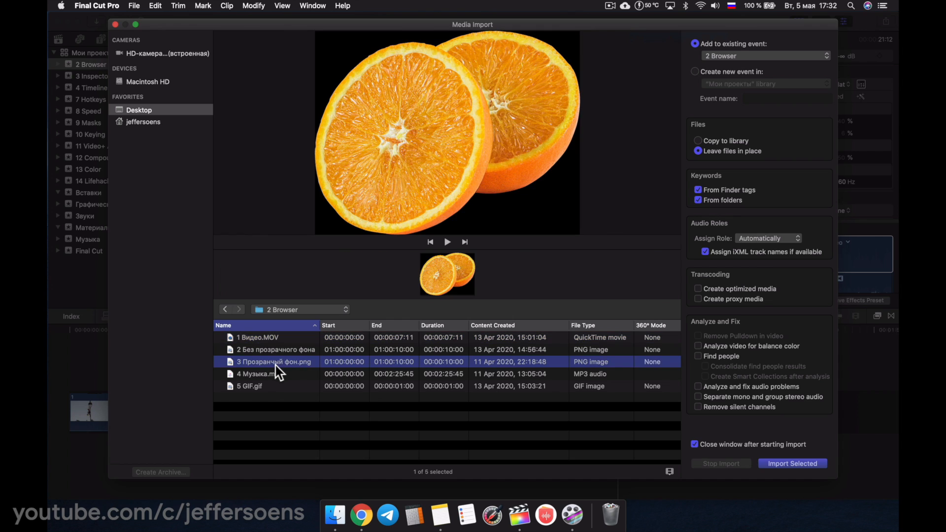
left_click(285, 342)
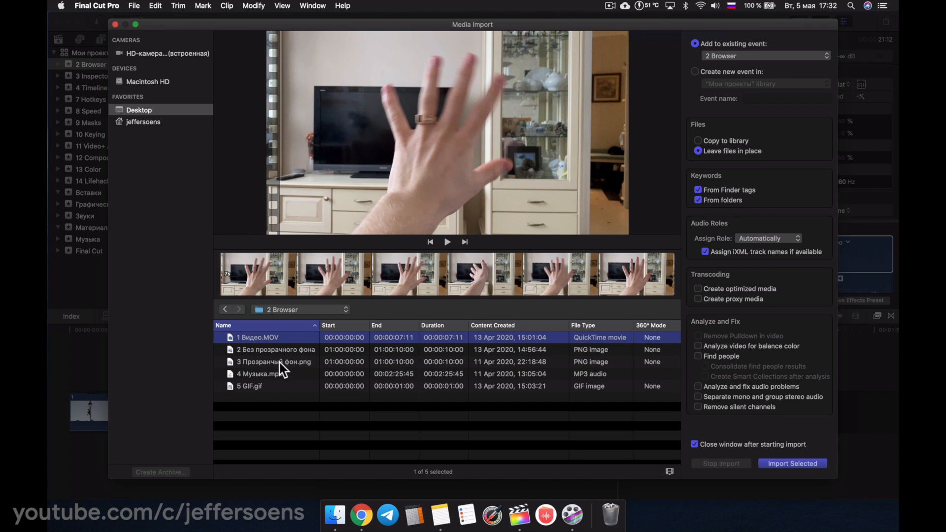
Extend the selection from 1 Видео.MOV through 3 Прозранчый фон.png, and instead pick 5 GIF.gif, 3 Прозранчый фон.png and 1 Видео.MOV individually.
left_click(280, 363, "shift")
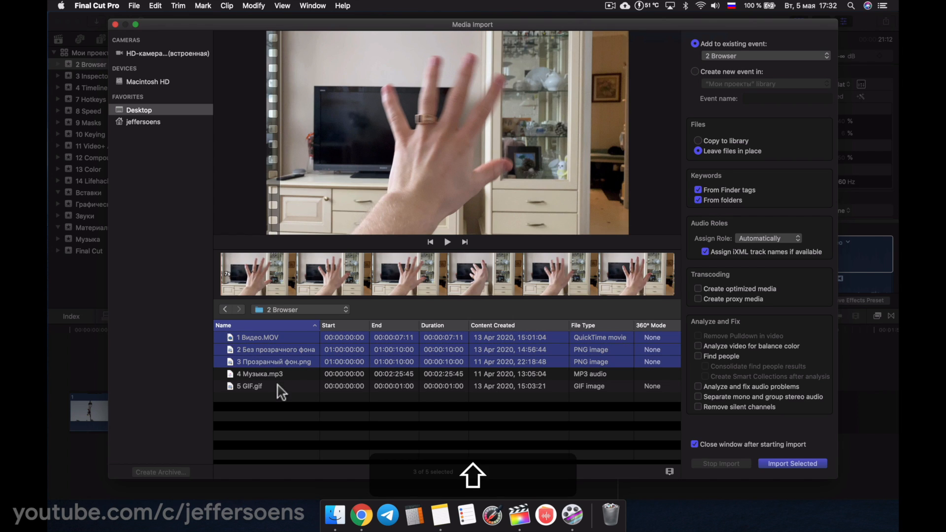
left_click(279, 387)
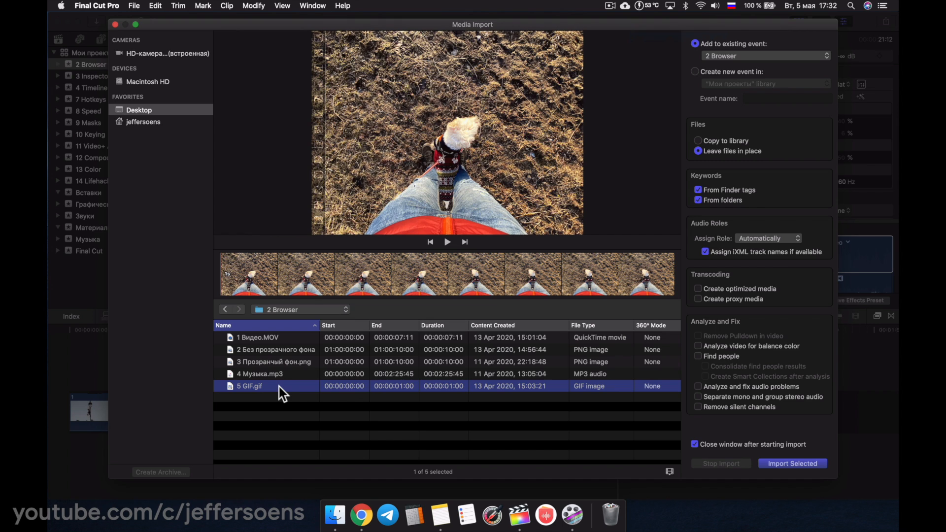
left_click(288, 362, "super")
left_click(285, 338, "super")
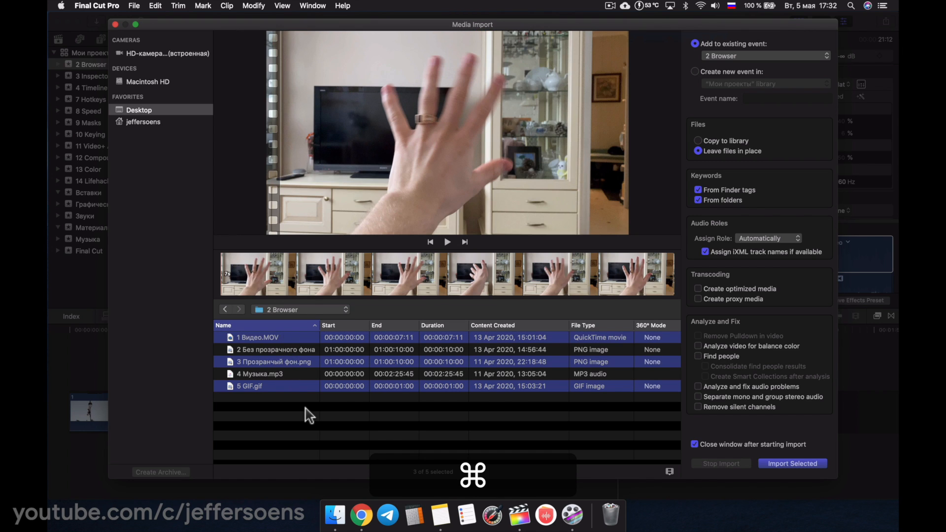
Import all files of the 2 Browser folder into the existing 2 Browser event, leaving the files in place.
left_click(306, 414, "super")
key("super+a")
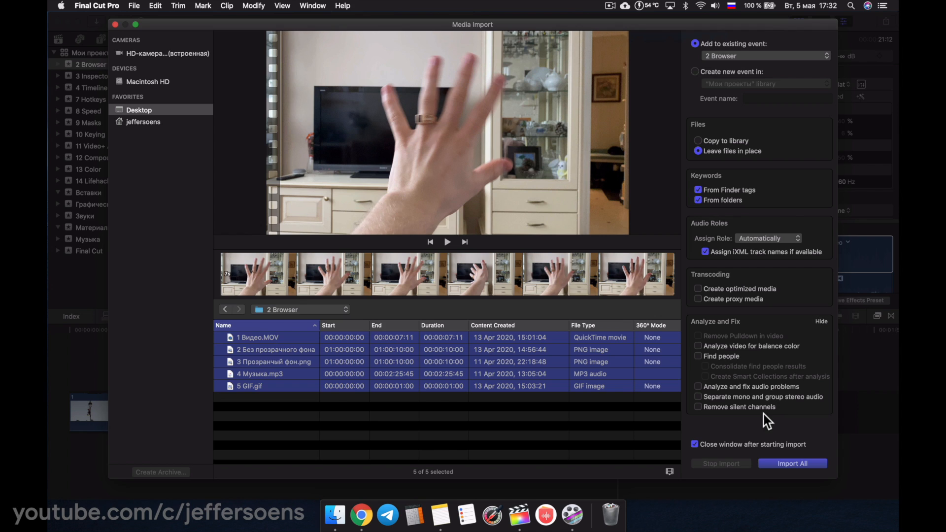
left_click(787, 465)
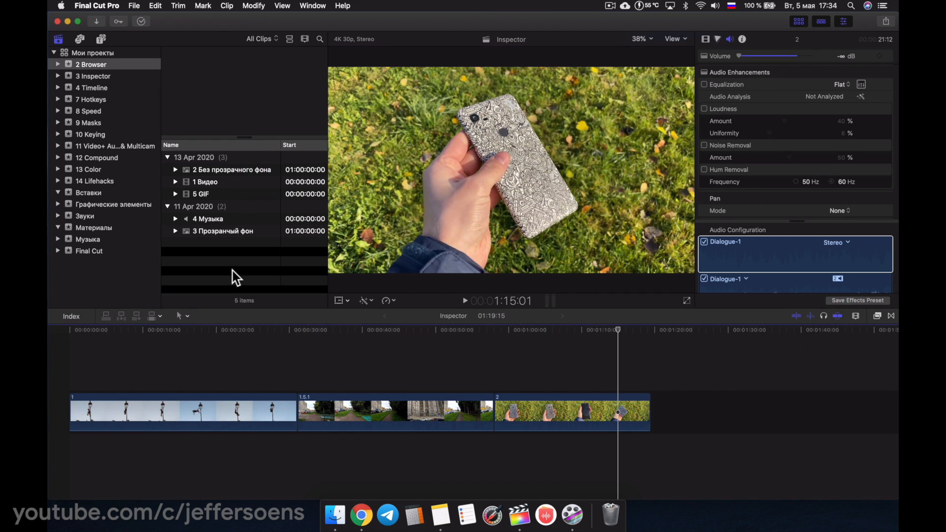
Delete all clips from the 2 Browser event, accepting that their media moves to the trash.
left_click(236, 277)
key("super+a")
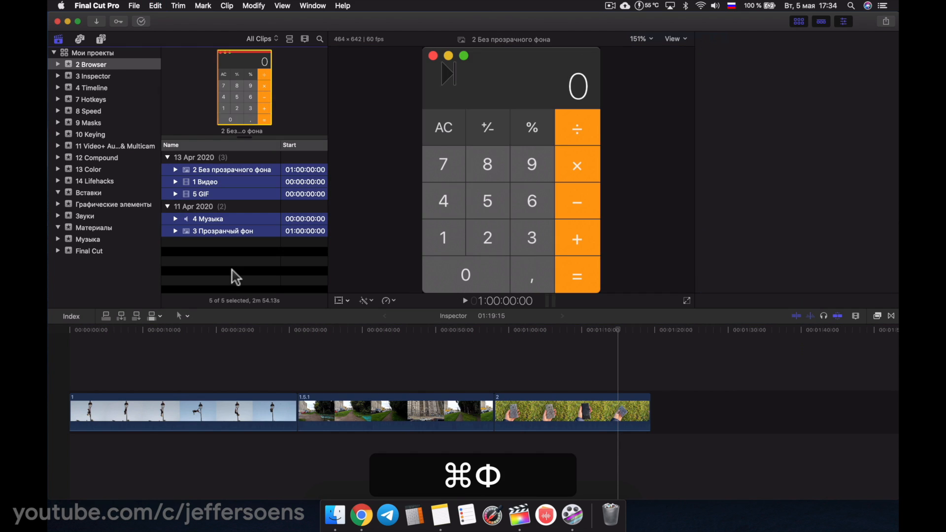
key("super+BackSpace")
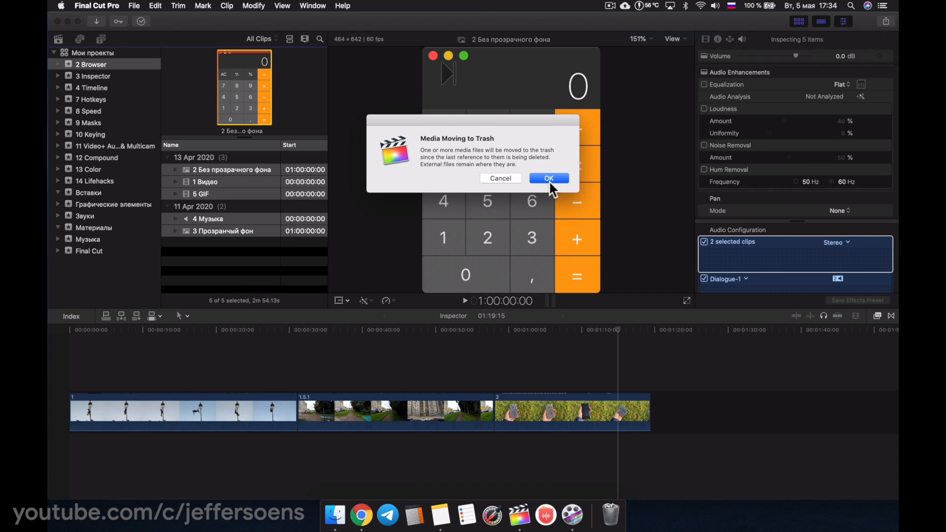
left_click(548, 179)
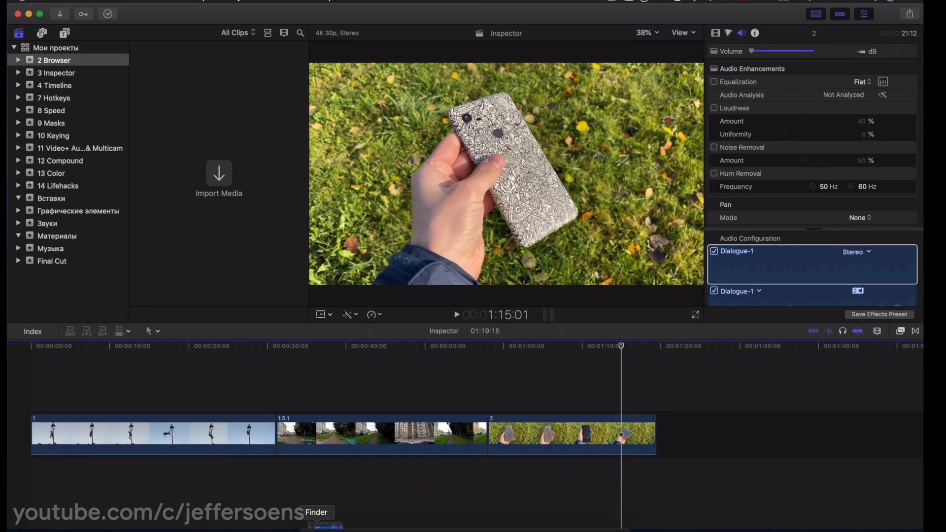
Switch to Finder, select all five files in the 2 Browser folder and bring them into the 2 Browser event.
left_click(335, 515)
left_click(483, 288)
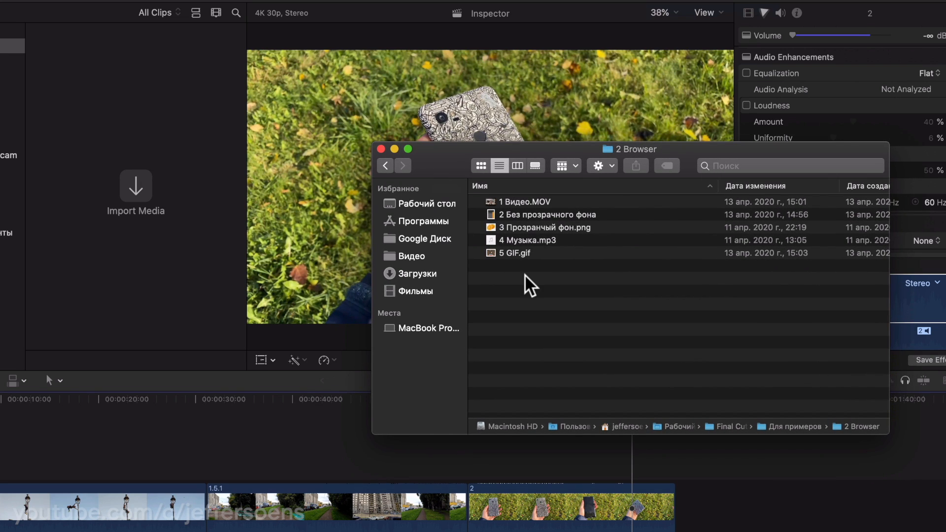
left_click_drag(528, 283, 534, 190)
left_click_drag(537, 249, 143, 268)
left_click(105, 310)
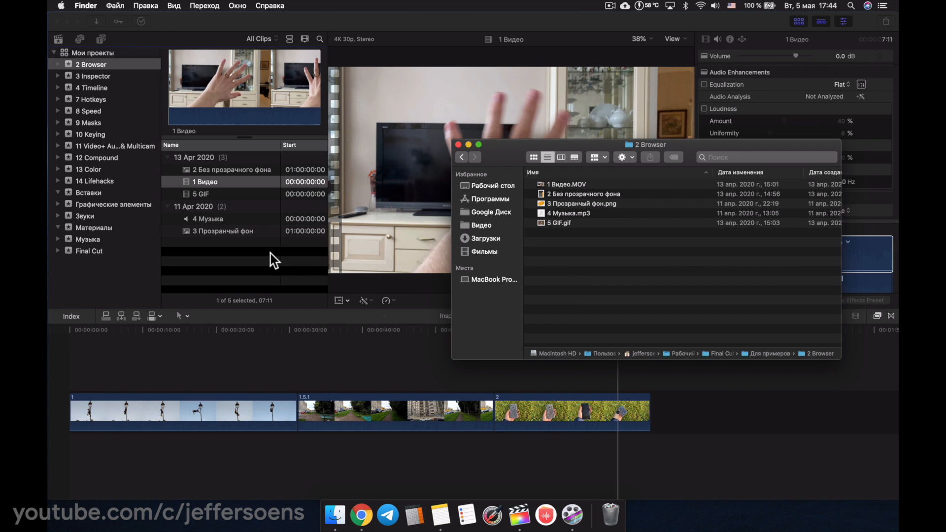
left_click(241, 267)
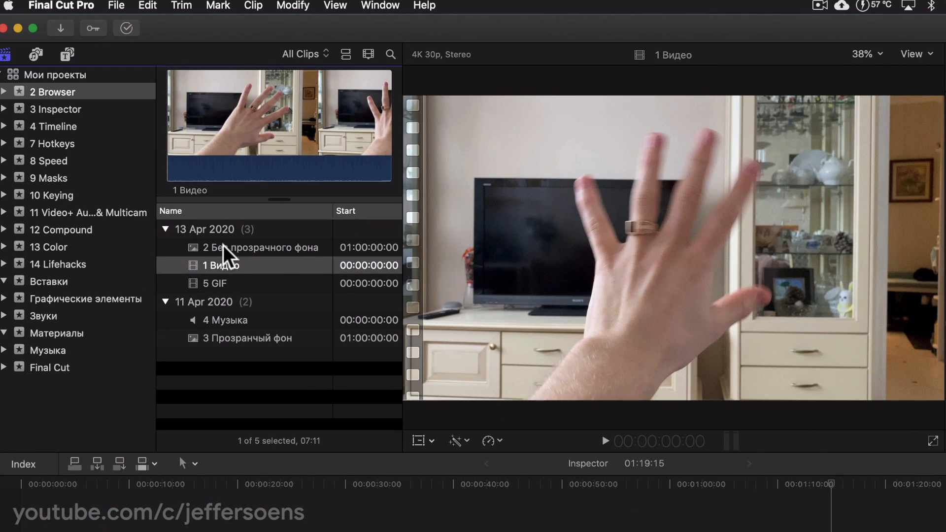
Preview the imported clips 2 Без прозрачного фона, 3 Прозранчый фон, 4 Музыка and 5 GIF, playing the GIF.
left_click(224, 244)
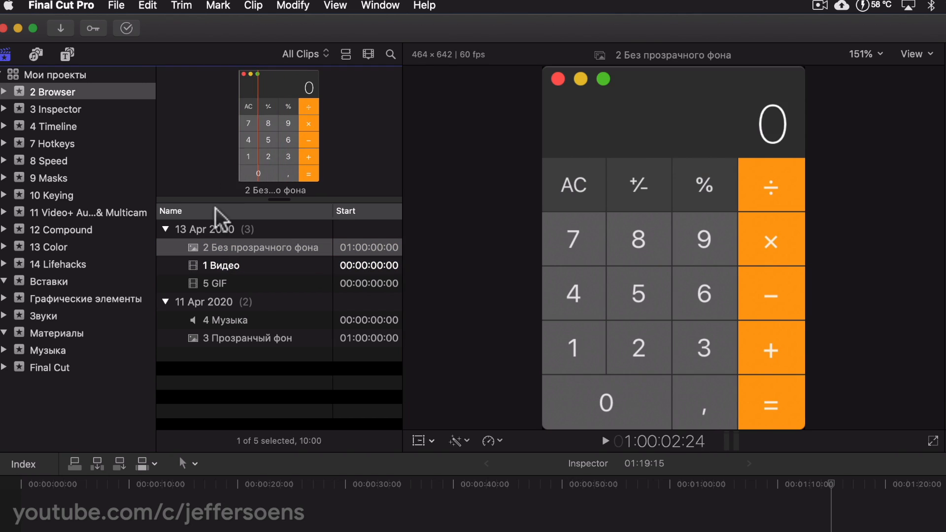
left_click(220, 340)
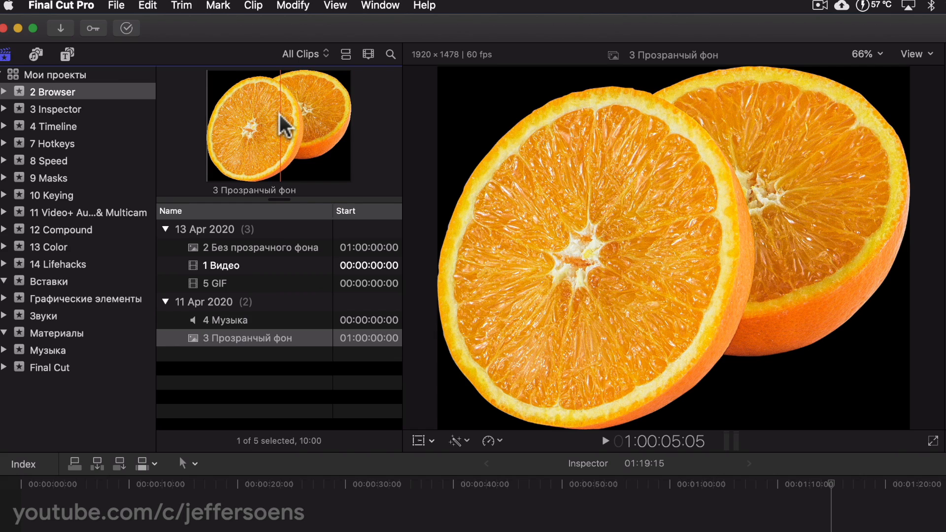
left_click(240, 325)
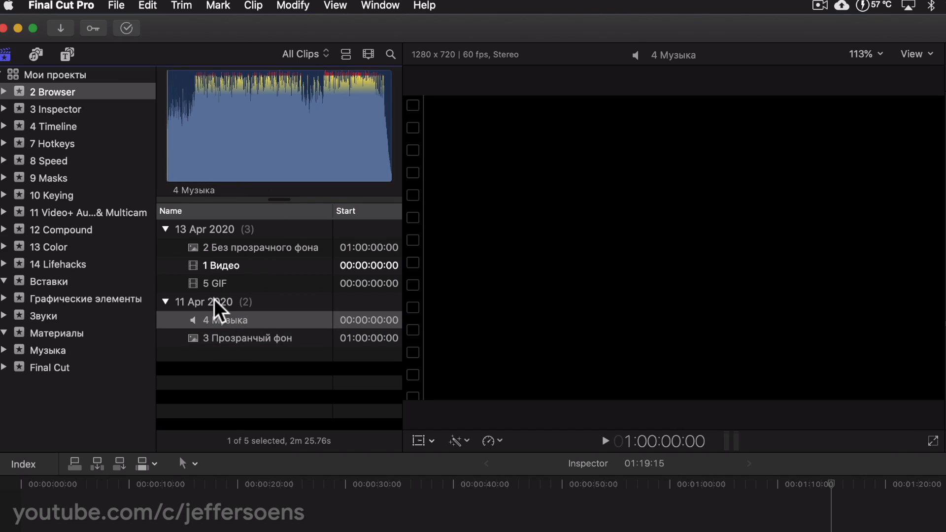
left_click(222, 283)
key("space")
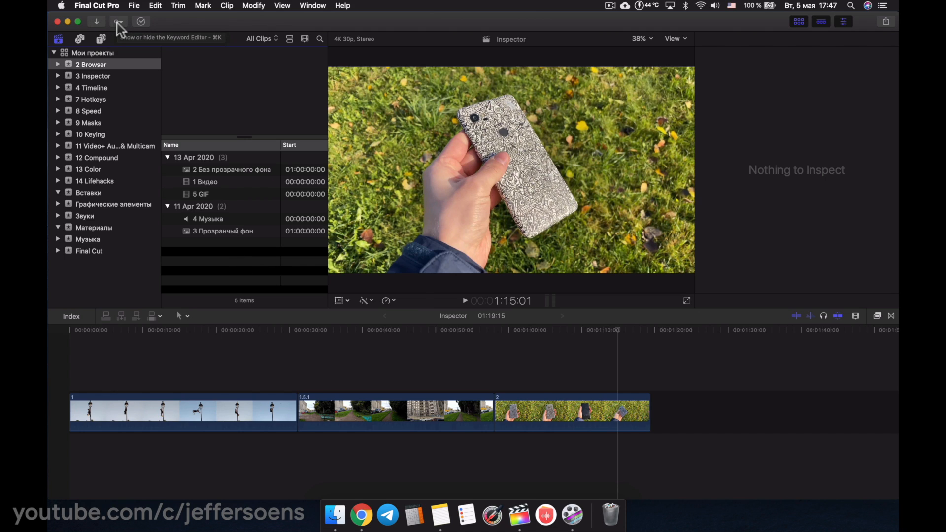
Assign the keyword video to the 1 Видео clip and show the video keyword collection.
left_click(236, 182)
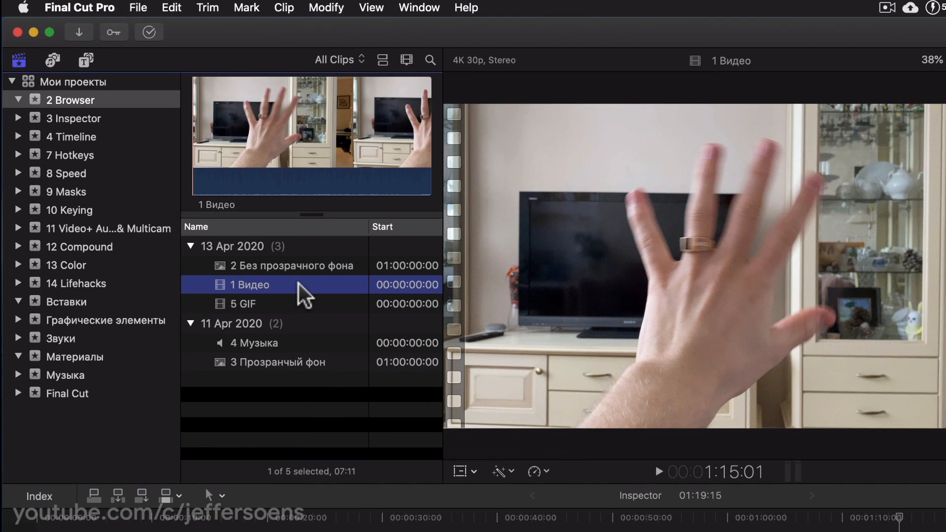
left_click(113, 33)
mouse_move(368, 418)
left_mouse_down()
mouse_move(380, 412)
mouse_move(360, 419)
mouse_move(375, 422)
mouse_move(364, 412)
left_mouse_up()
type("video")
key("Return")
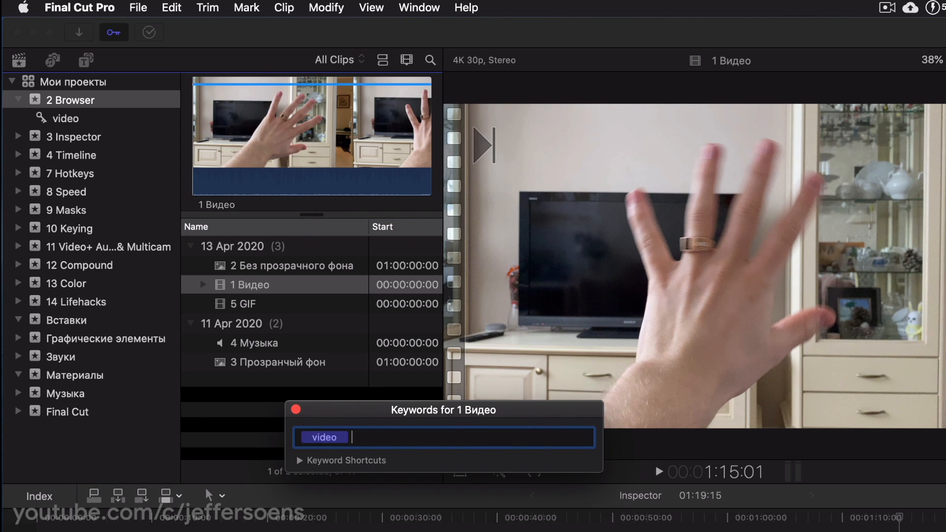
left_click(296, 409)
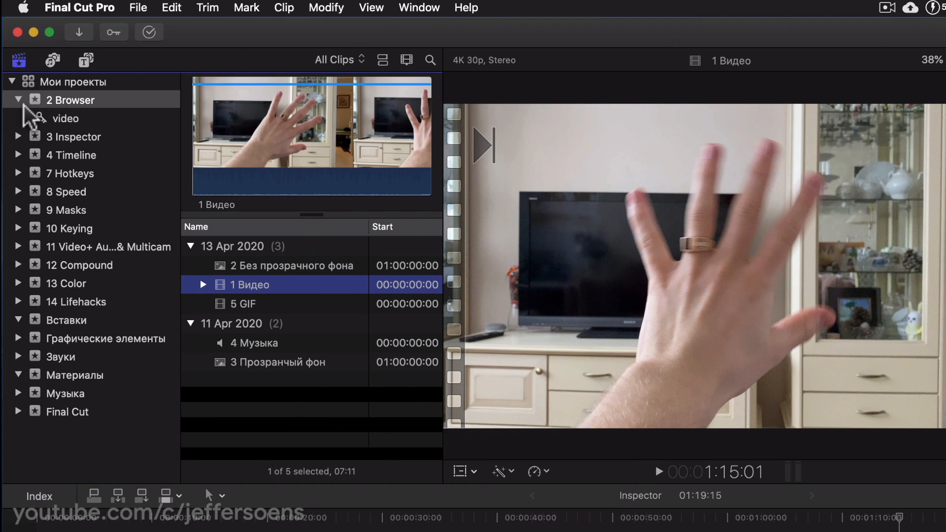
left_click(63, 118)
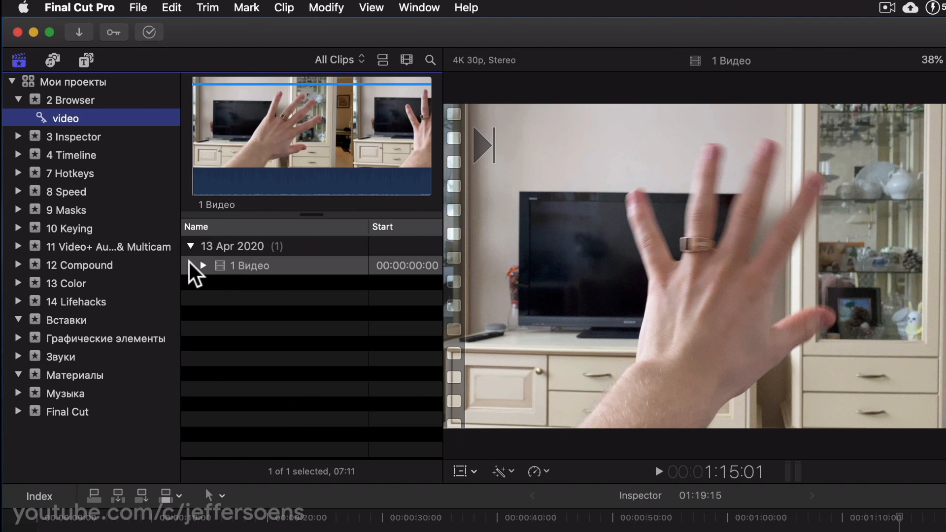
Assign the keyword image to the clips 2 Без прозрачного фона and 3 Прозранчый фон in the 2 Browser event.
left_click(72, 101)
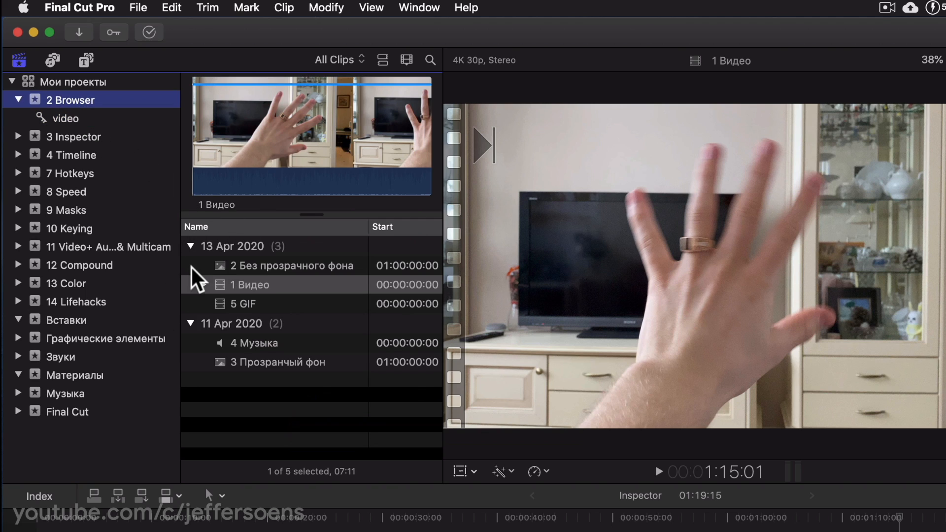
left_click(256, 268)
left_click(258, 363, "super")
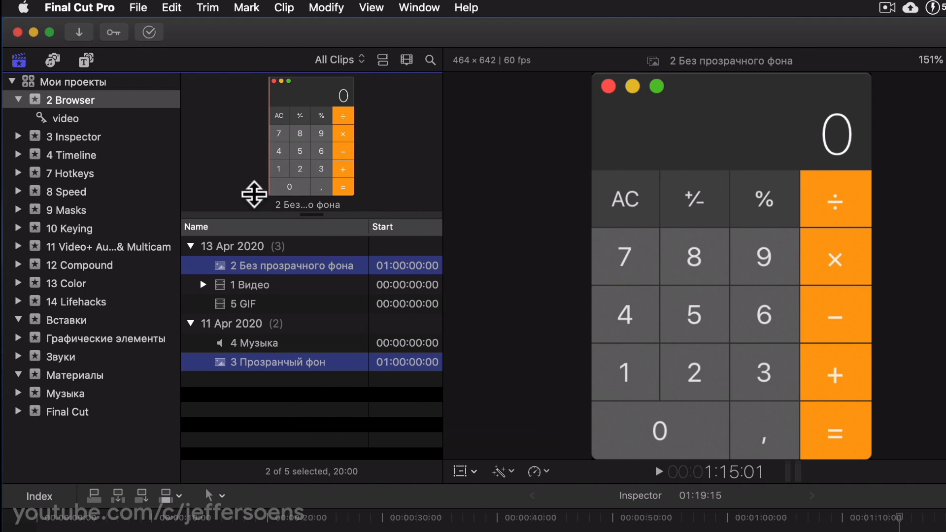
left_click(113, 32)
type("image")
key("Return")
left_click(294, 407)
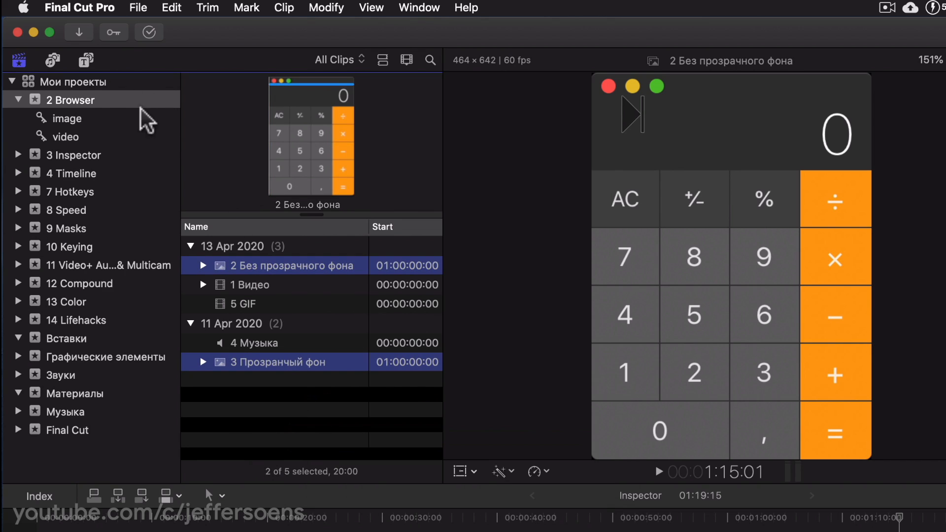
Check the contents of the image keyword collection and return to the full 2 Browser event.
left_click(69, 119)
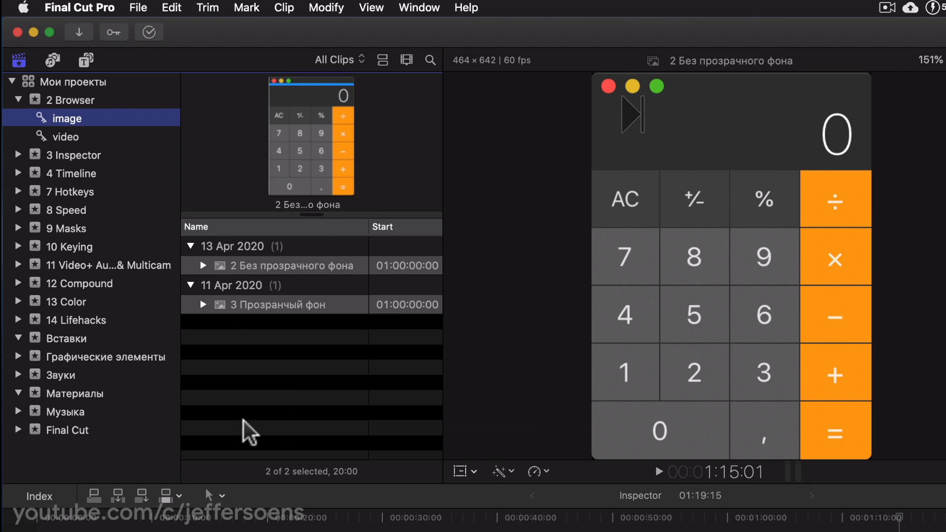
left_click(251, 432)
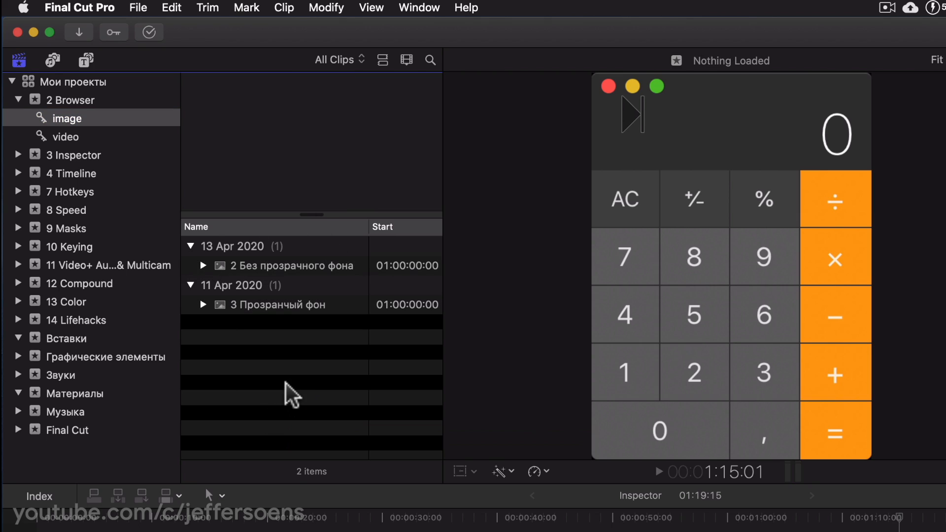
left_click(69, 100)
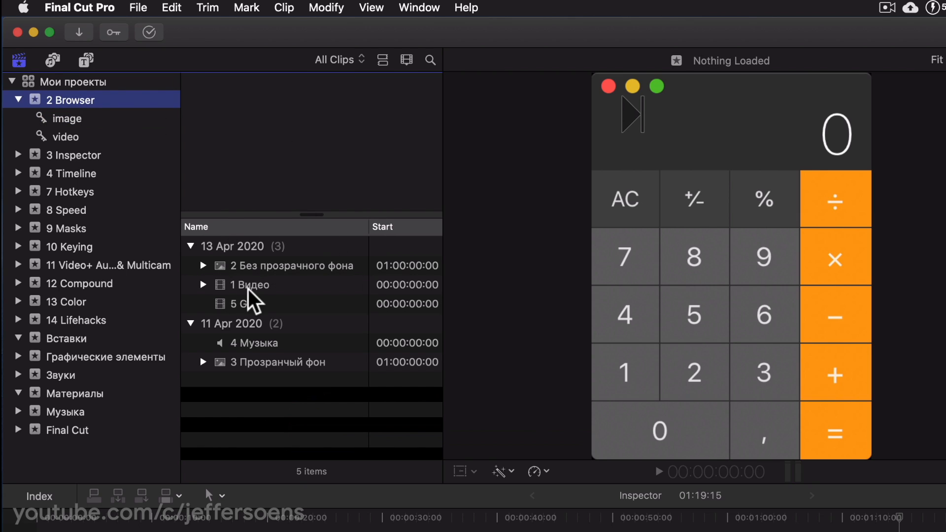
Add the keyword video to the 3 Прозранчый фон clip alongside its image keyword.
left_click(249, 364)
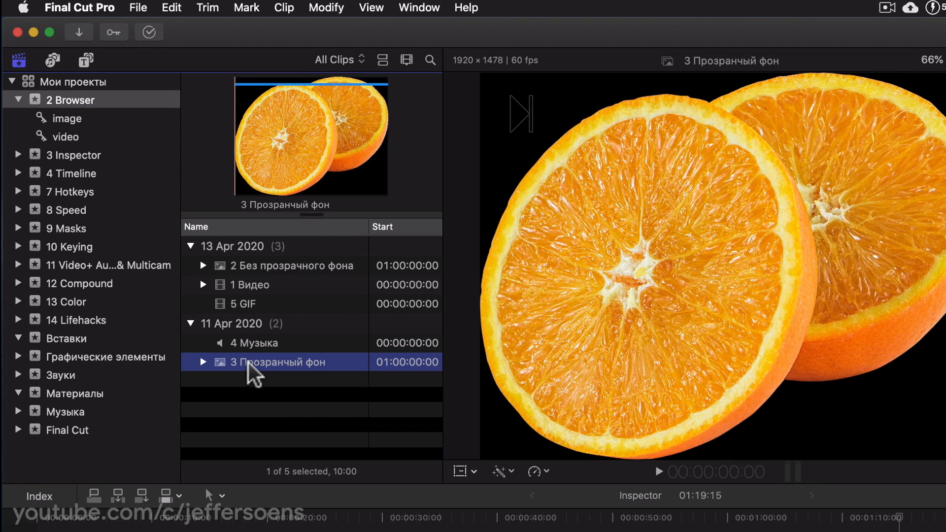
left_click(116, 35)
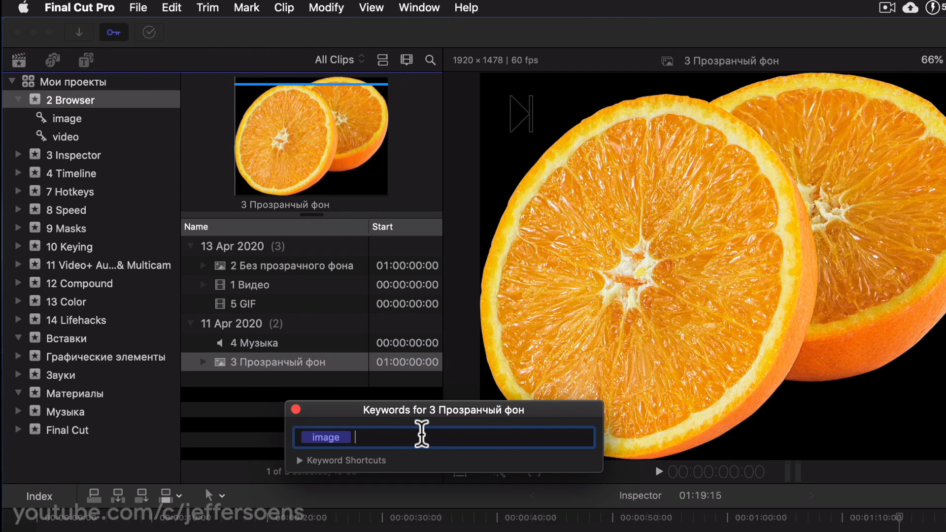
type("vi")
key("Return")
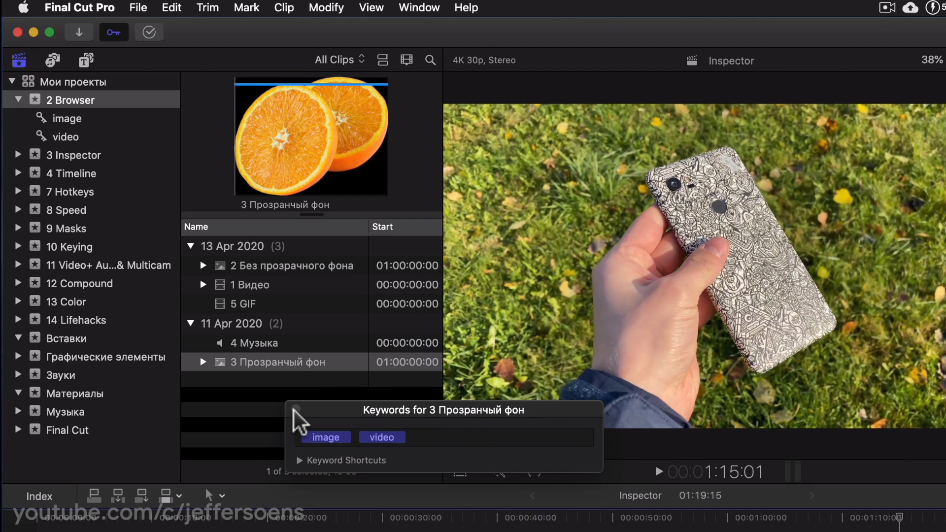
left_click(295, 410)
Compare the contents of the image and video keyword collections and return to the full 2 Browser event.
left_click(69, 120)
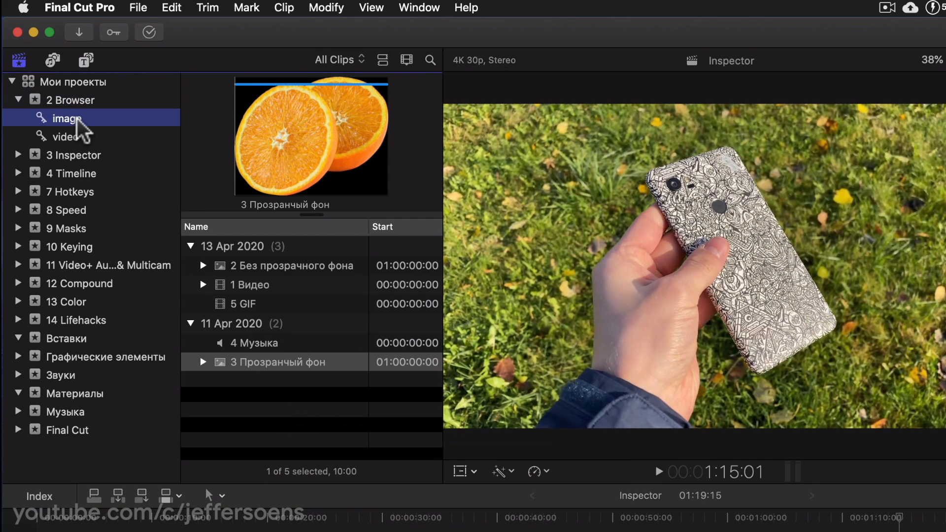
left_click(81, 138)
left_click(253, 317)
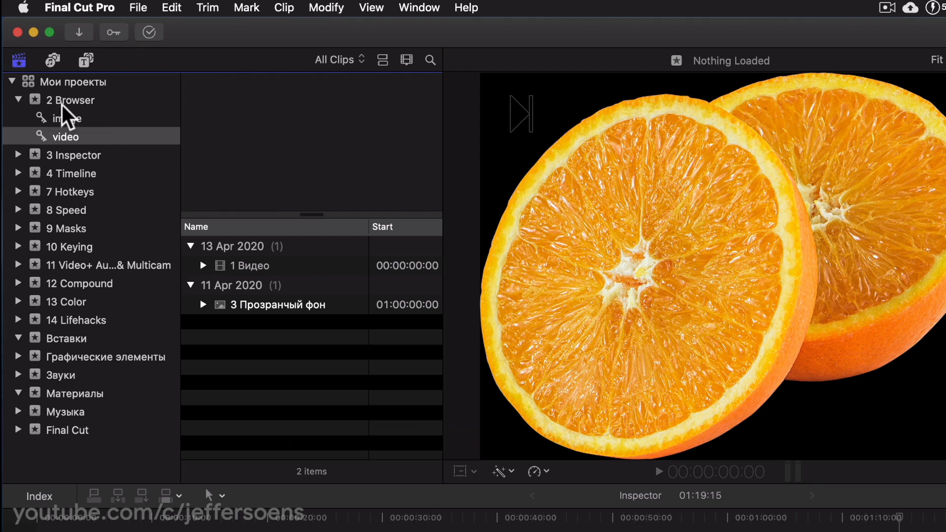
left_click(80, 102)
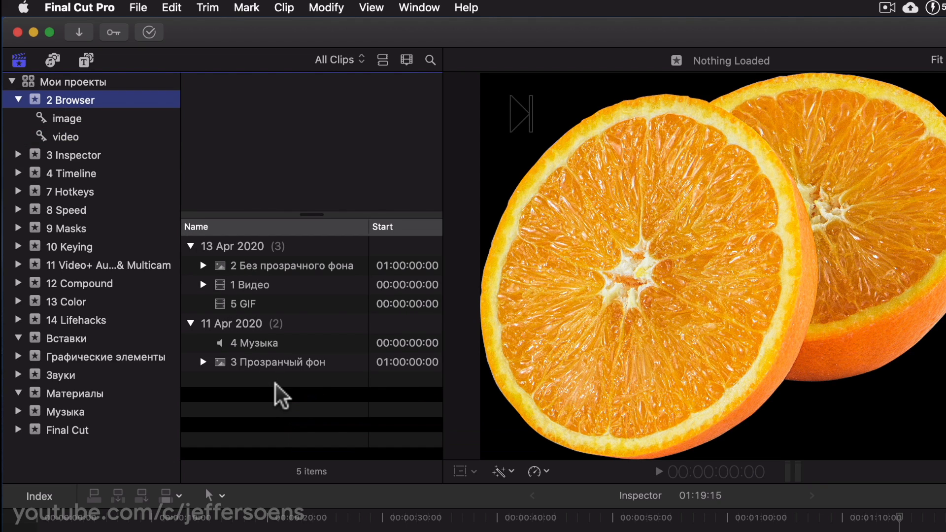
left_click(73, 118)
left_click(74, 136)
left_click(73, 122)
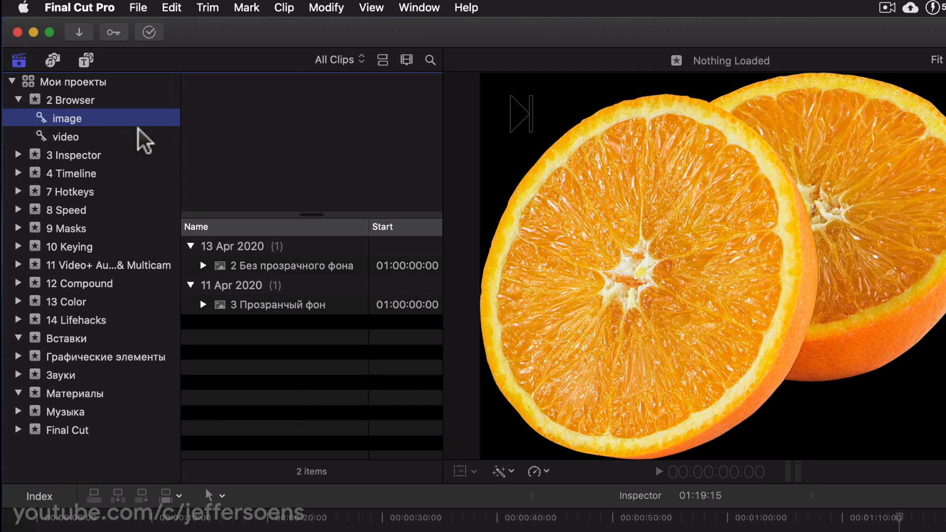
left_click(70, 136)
left_click(67, 119)
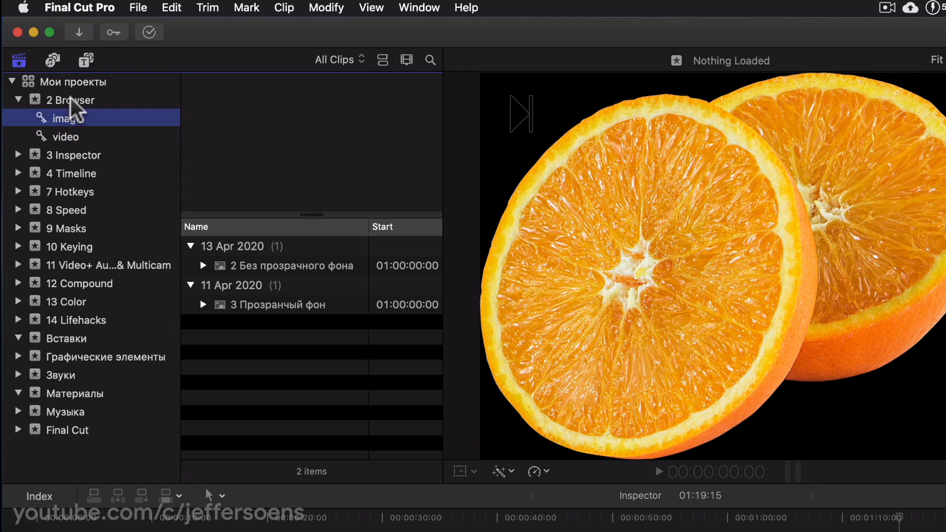
left_click(81, 100)
left_click(275, 407)
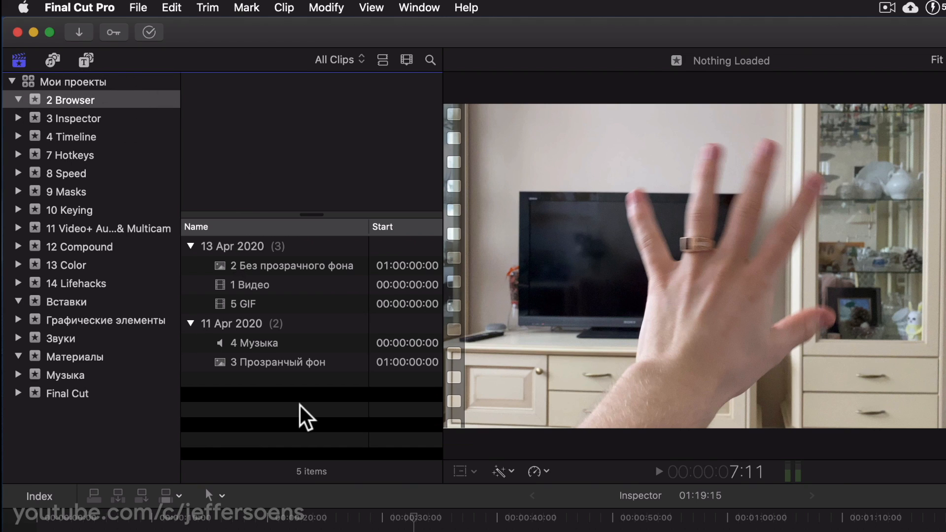
Preview the clips 1 Видео, 5 GIF and 2 Без прозрачного фона from the clip list.
left_click(293, 284)
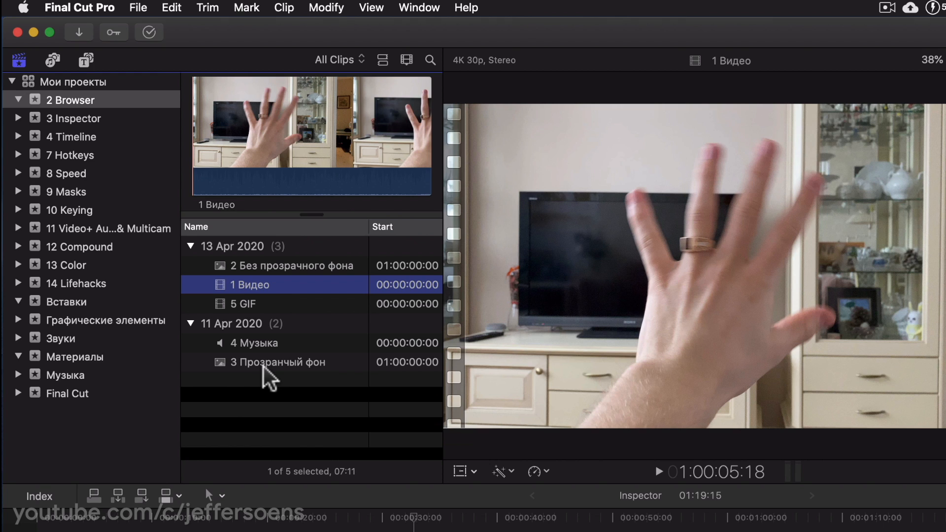
left_click(247, 303)
left_click(252, 283)
left_click(266, 269)
left_click(261, 287)
Show the event's clips as filmstrips and adjust the clip appearance, with 1m of media per filmstrip.
left_click(383, 60)
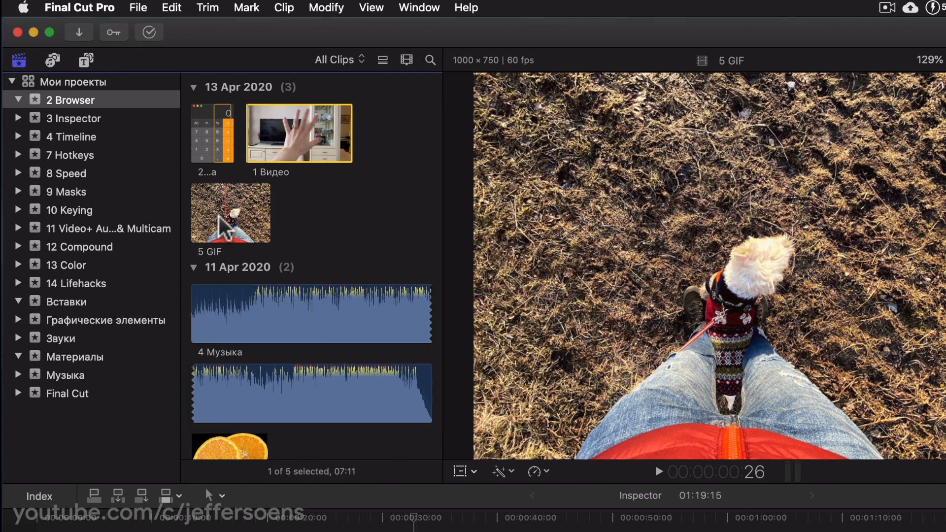
left_click(304, 202)
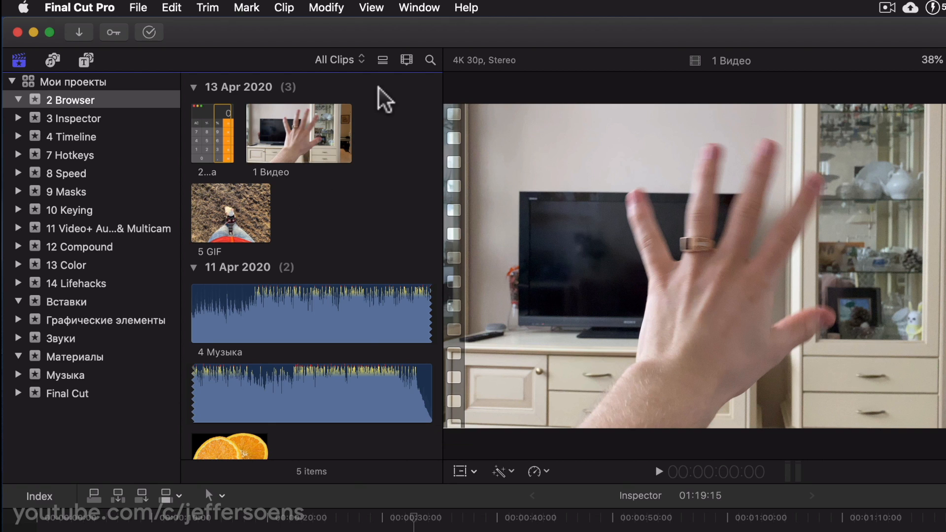
left_click(406, 60)
left_click_drag(397, 99, 404, 121)
left_click(308, 253)
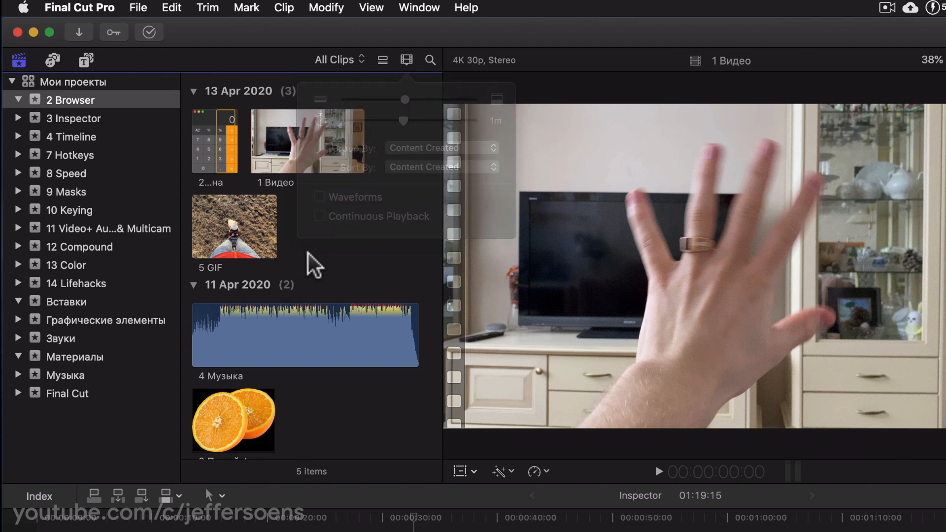
Return the browser to list view and preview each of its clips.
left_click(383, 60)
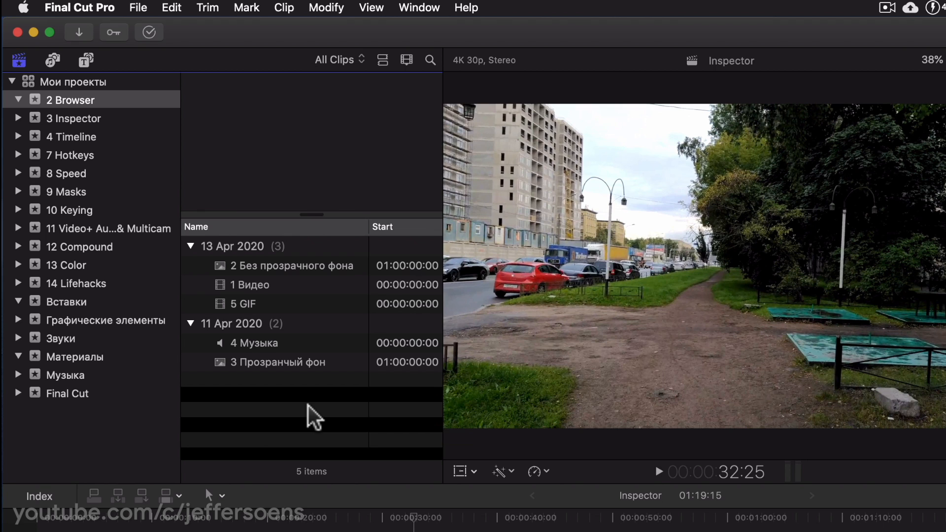
left_click(250, 269)
left_click(251, 288)
left_click(248, 304)
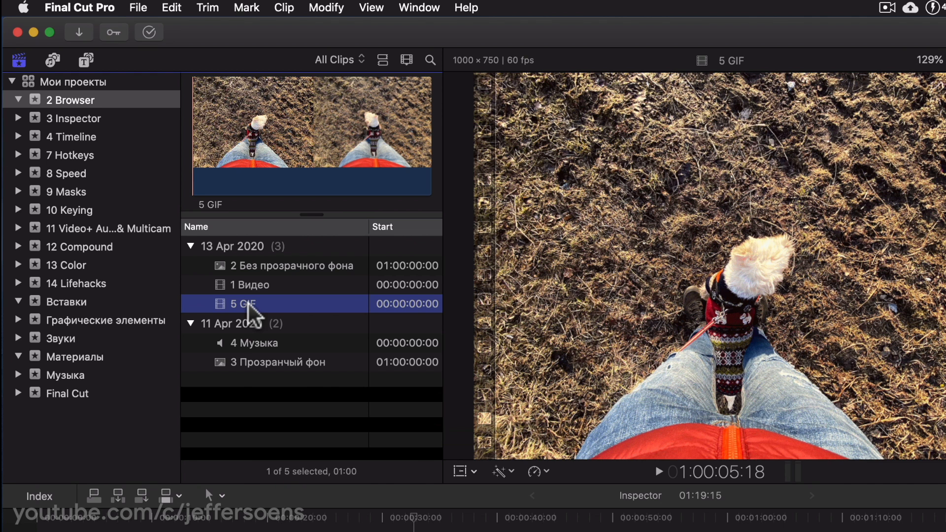
left_click(249, 343)
left_click(249, 363)
left_click(251, 343)
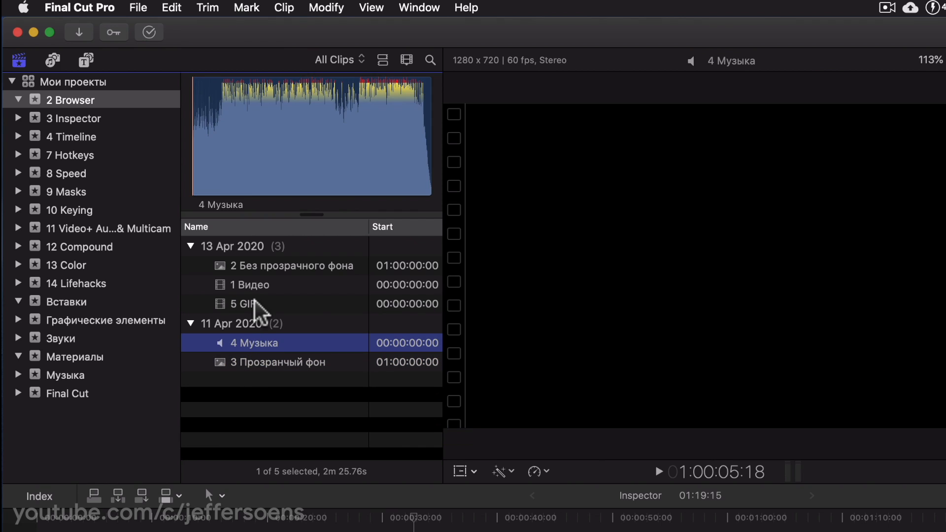
left_click(254, 303)
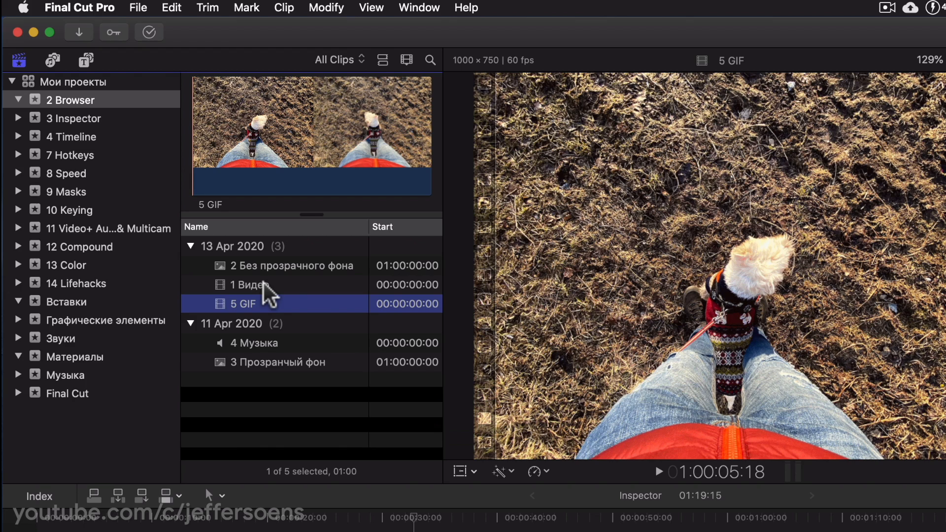
left_click(267, 380)
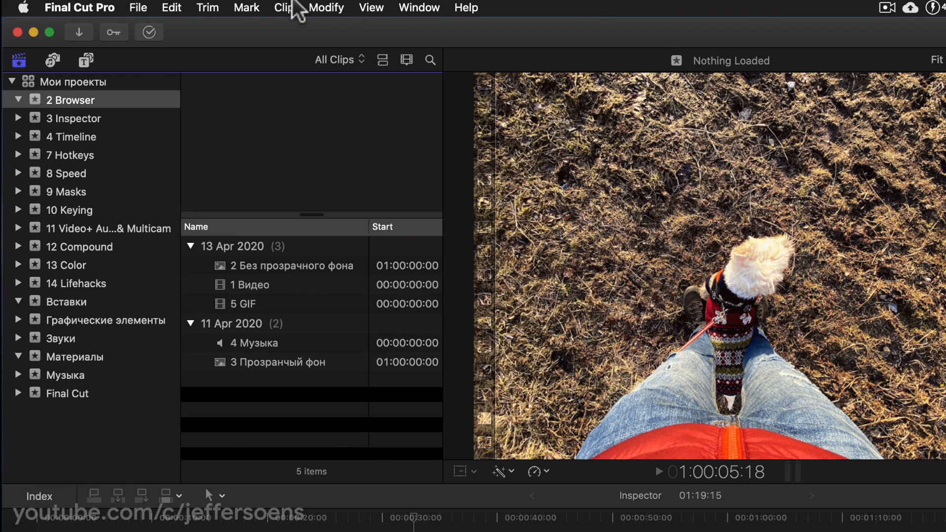
Examine the commands for creating a new project, event or library.
left_click(139, 10)
mouse_move(143, 27)
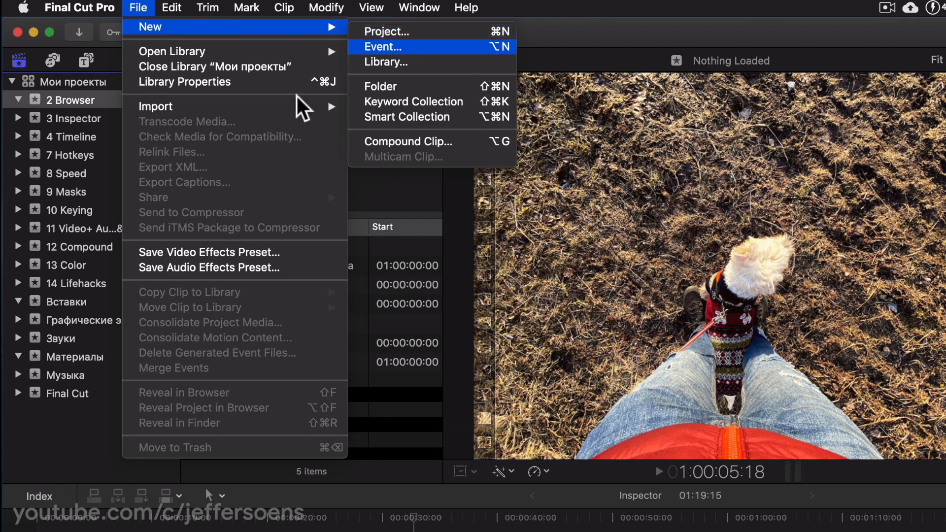
left_click(69, 446)
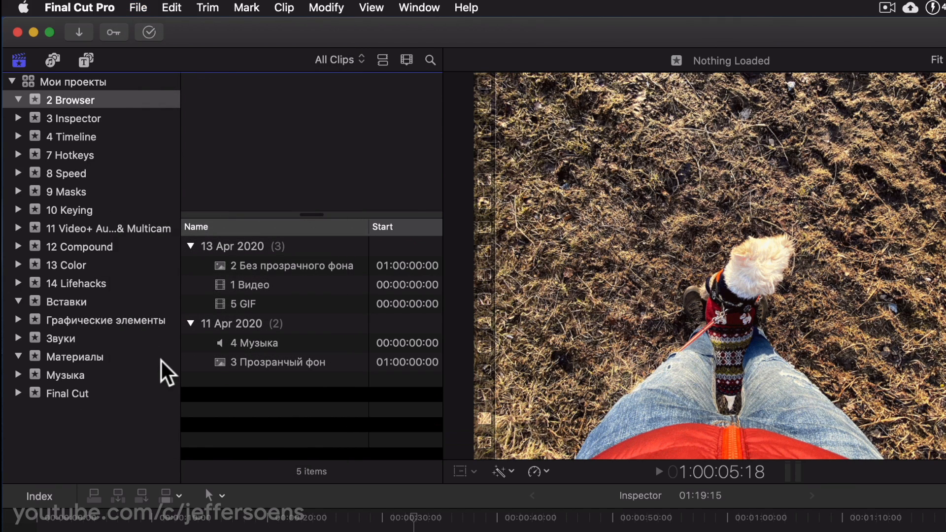
Start a new project in the 2 Browser event and name it test.
left_click(107, 100)
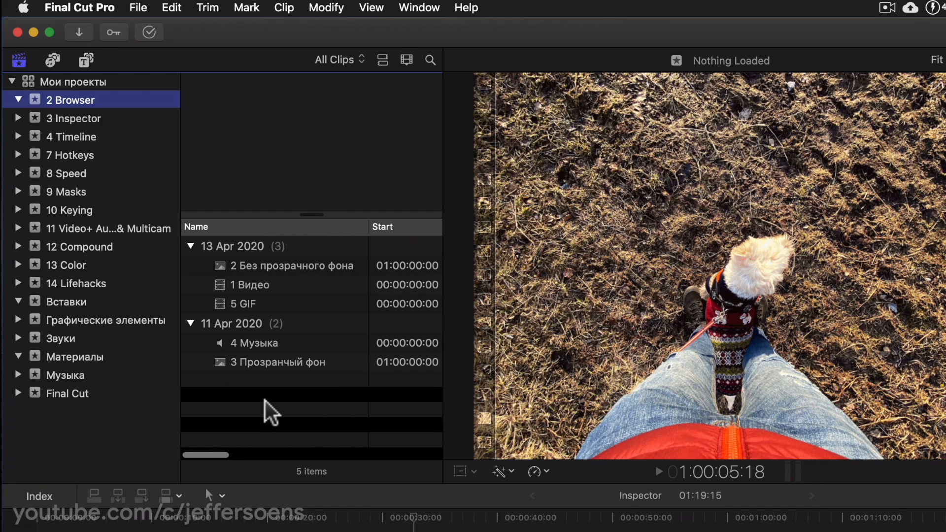
right_click(76, 432)
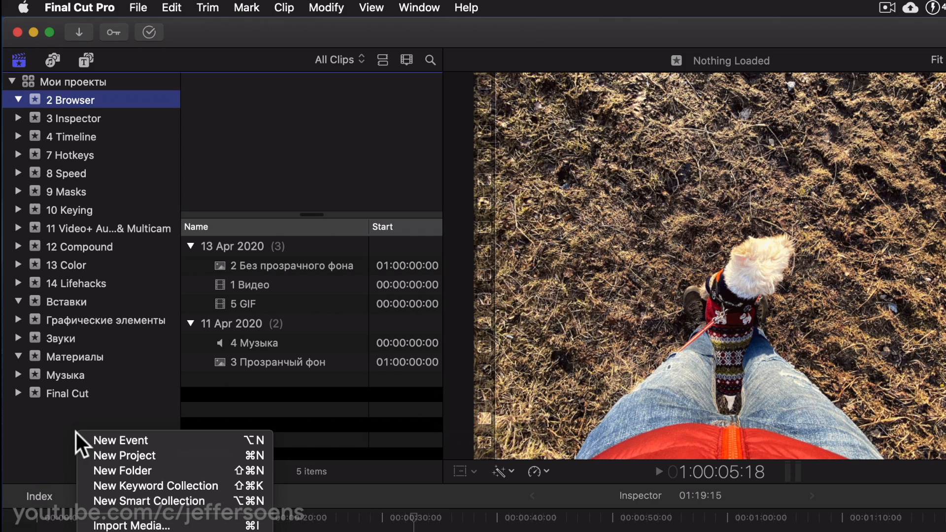
left_click(121, 455)
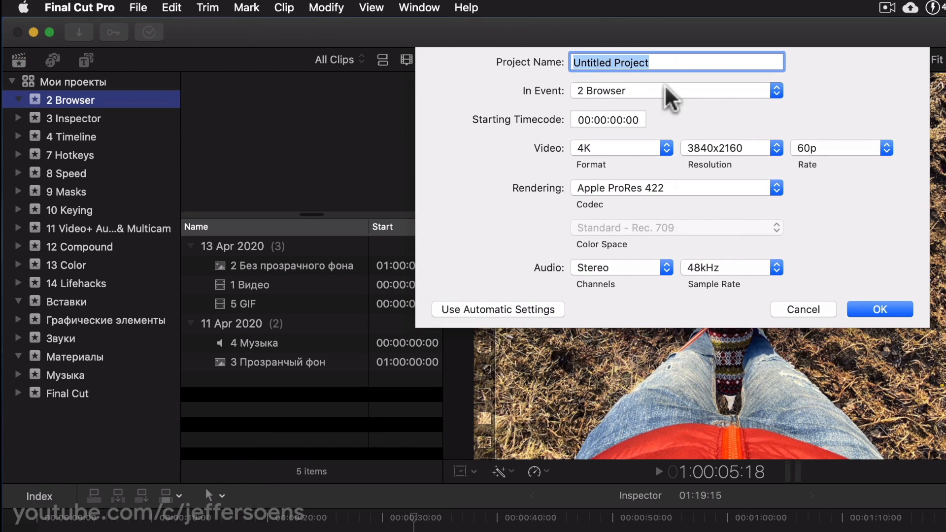
left_click(777, 91)
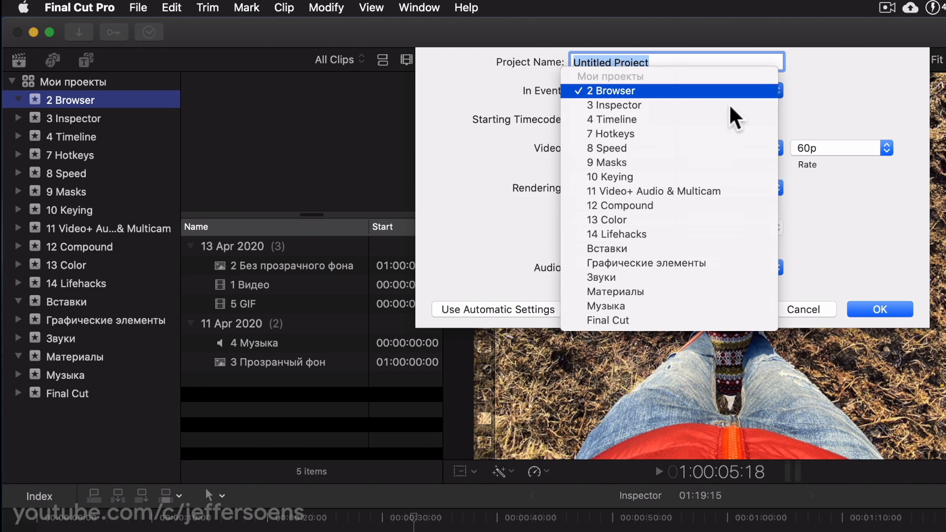
left_click(847, 93)
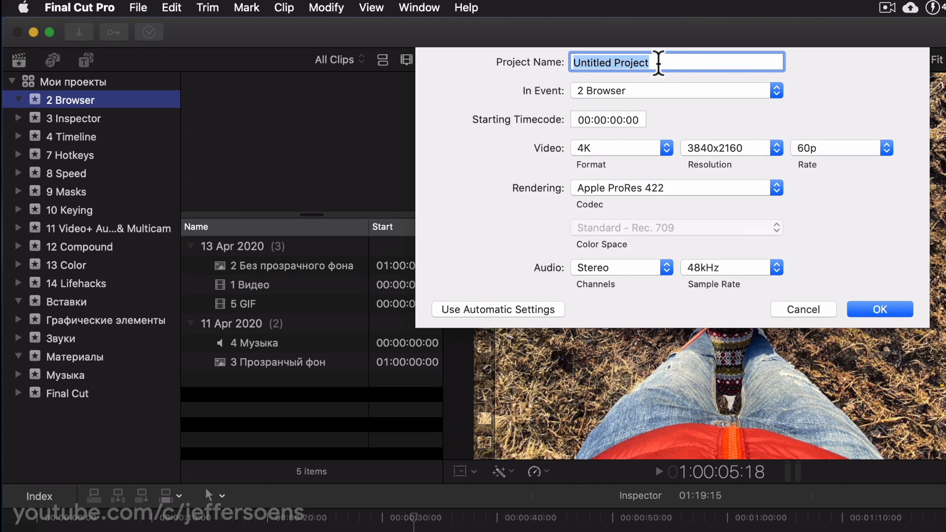
left_click(659, 63)
key("super+a")
type("te")
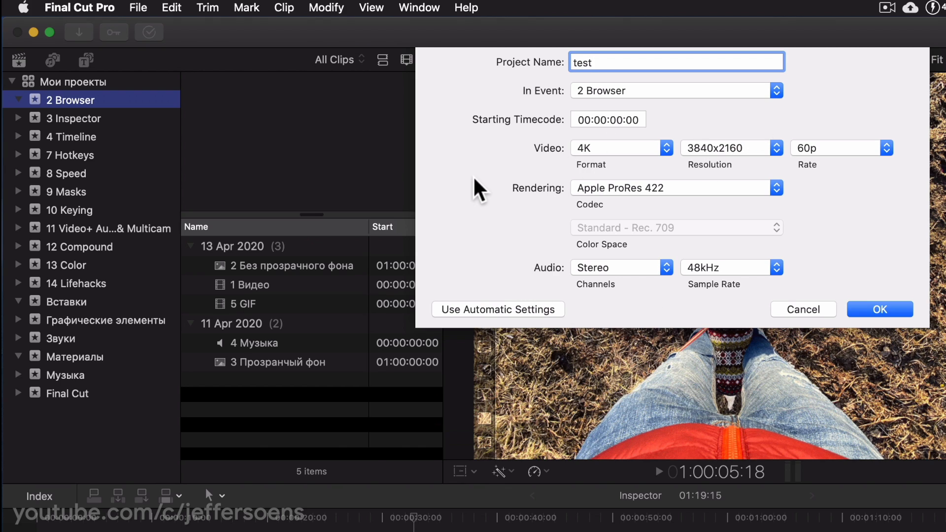
Try the 1080p HD video format for the project and set it back to 4K.
left_click(667, 147)
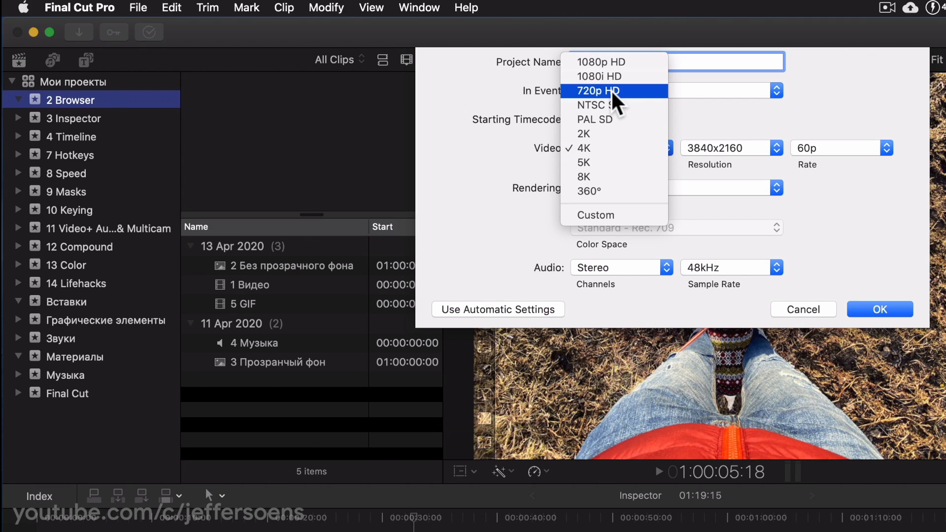
left_click(620, 62)
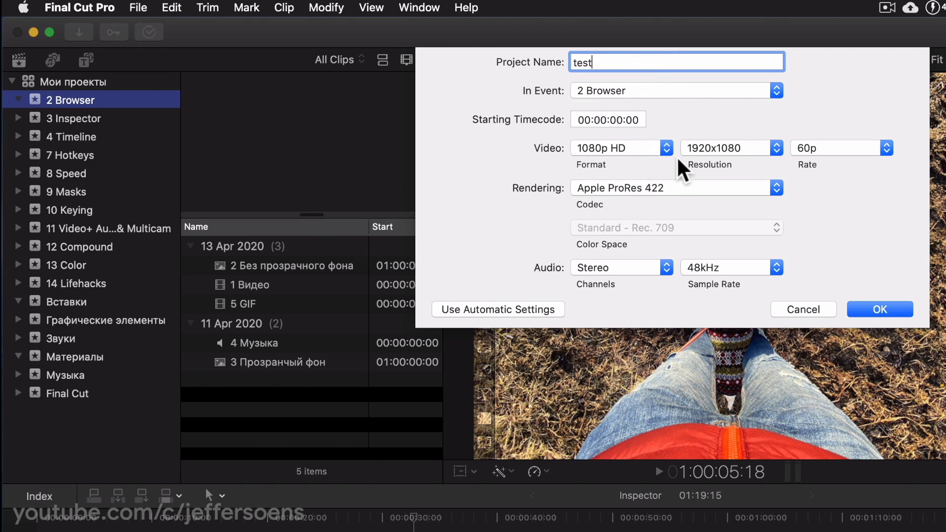
left_click(666, 149)
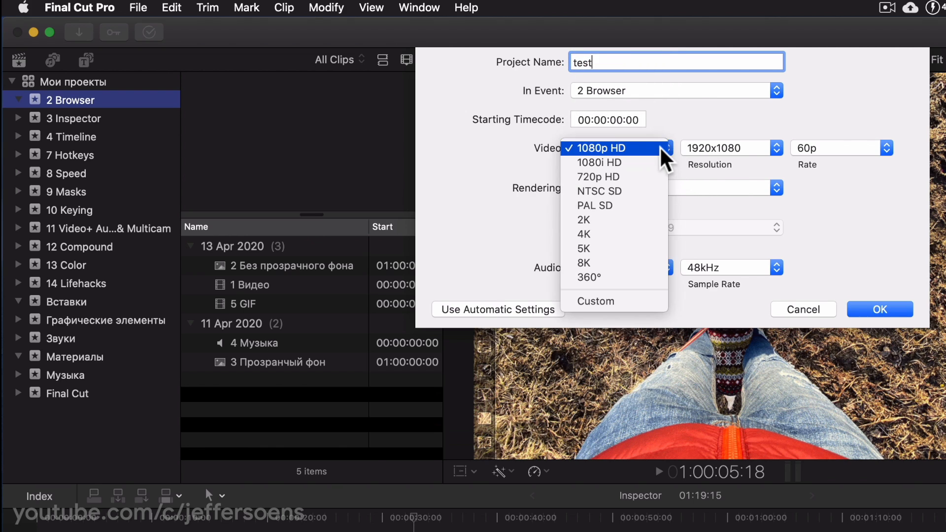
left_click(614, 235)
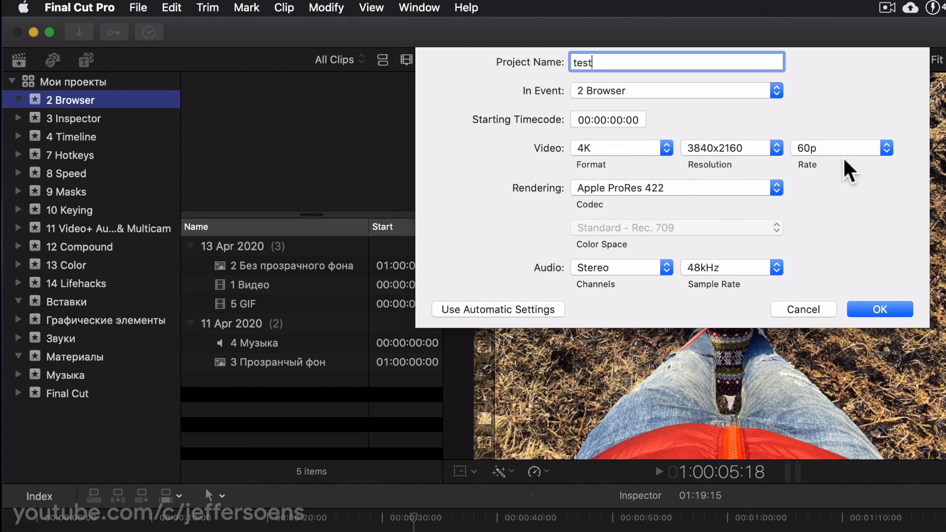
Check the frame rate and audio sample rate options, keep 60p and 48kHz, and create the project.
left_click(887, 148)
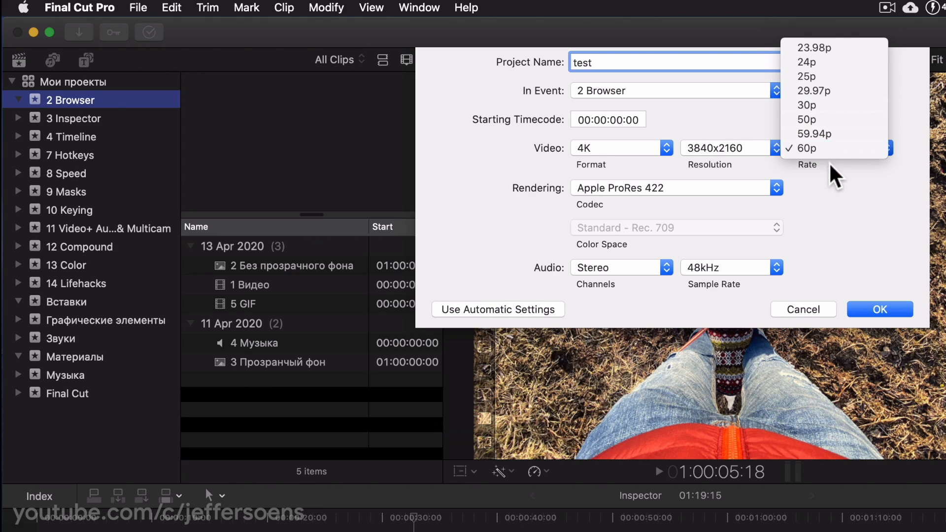
left_click(844, 186)
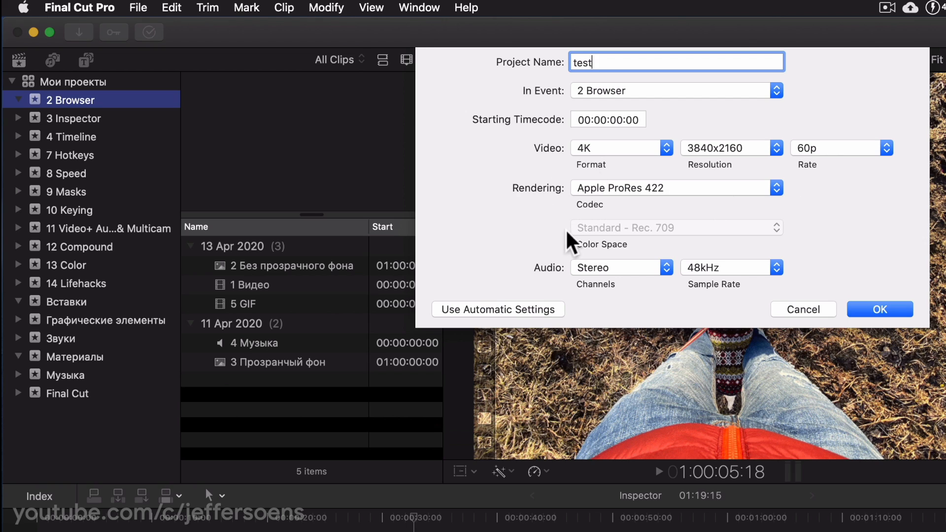
left_click(778, 268)
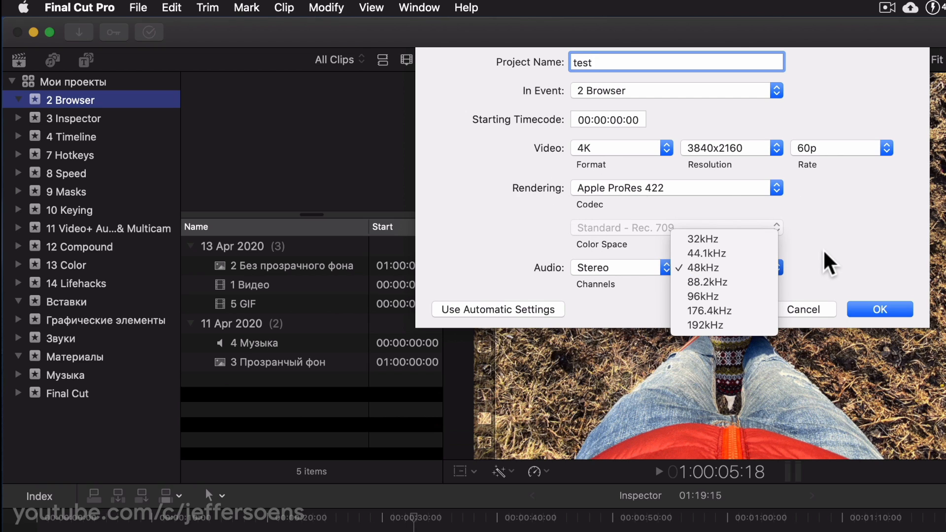
left_click(831, 263)
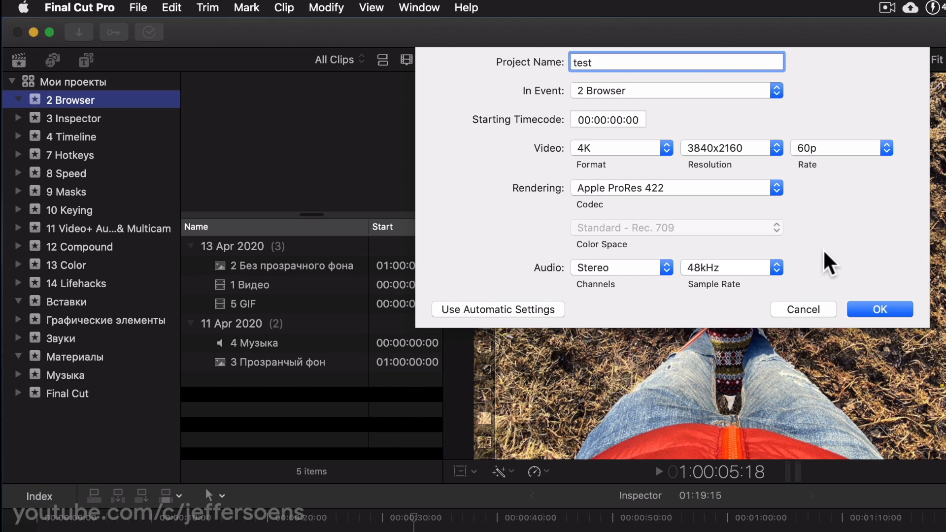
left_click(870, 311)
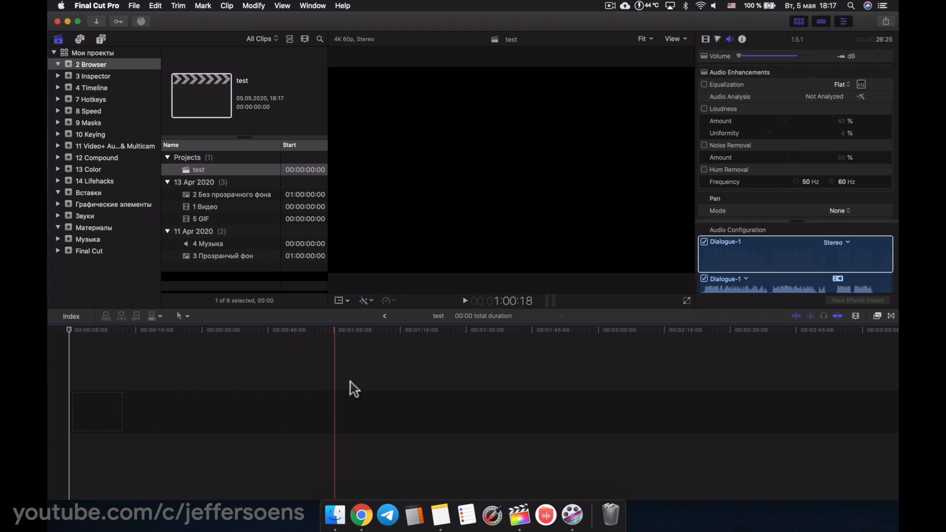
View the test project in the 2 Browser event's project list, then clear the selection.
left_click(211, 275)
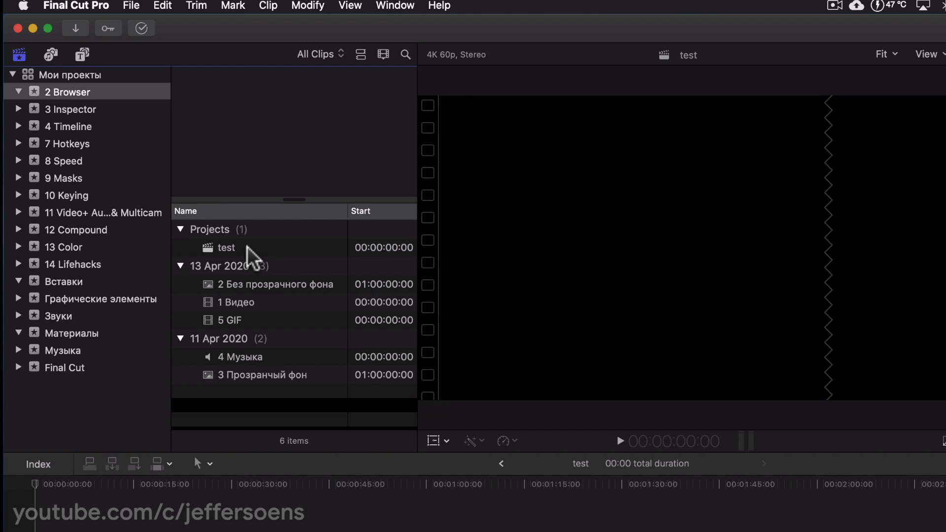
left_click(251, 254)
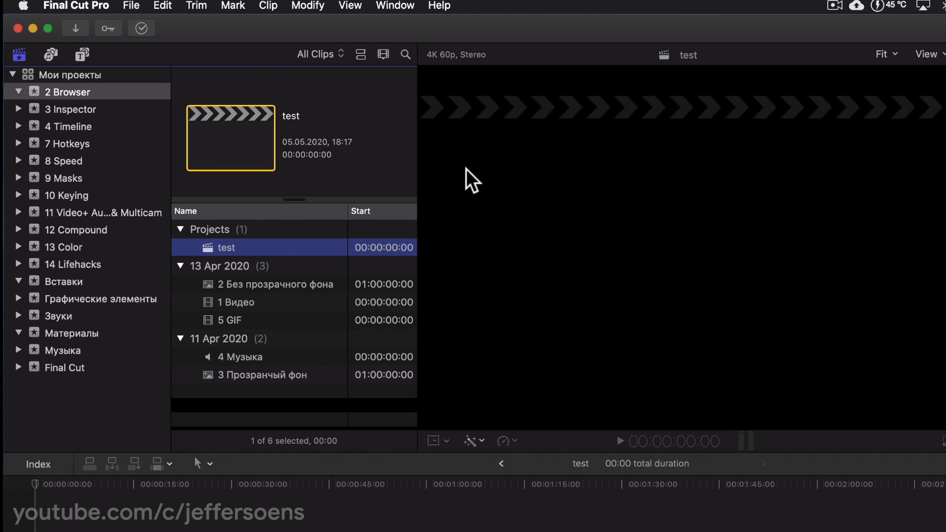
left_click(258, 403)
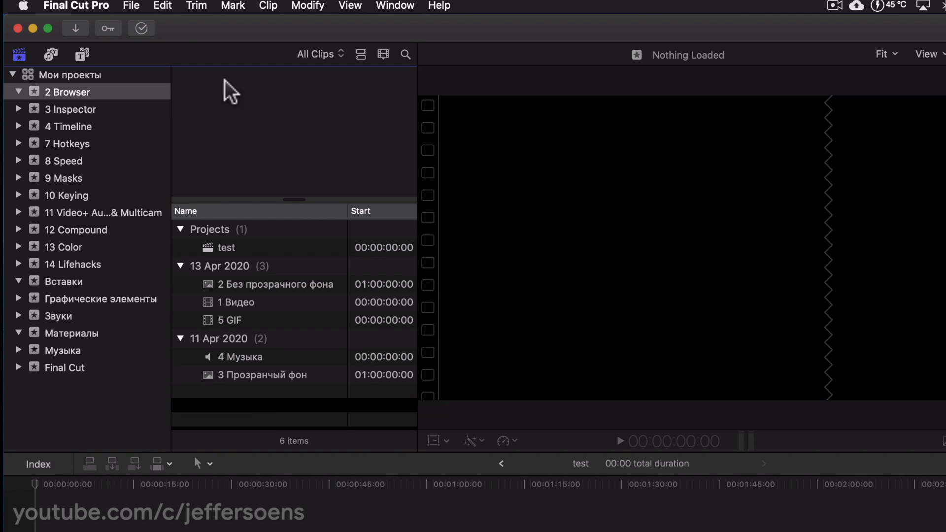
Start another new project in the 2 Browser event and name it vertical.
left_click(132, 6)
mouse_move(152, 26)
left_click(416, 29)
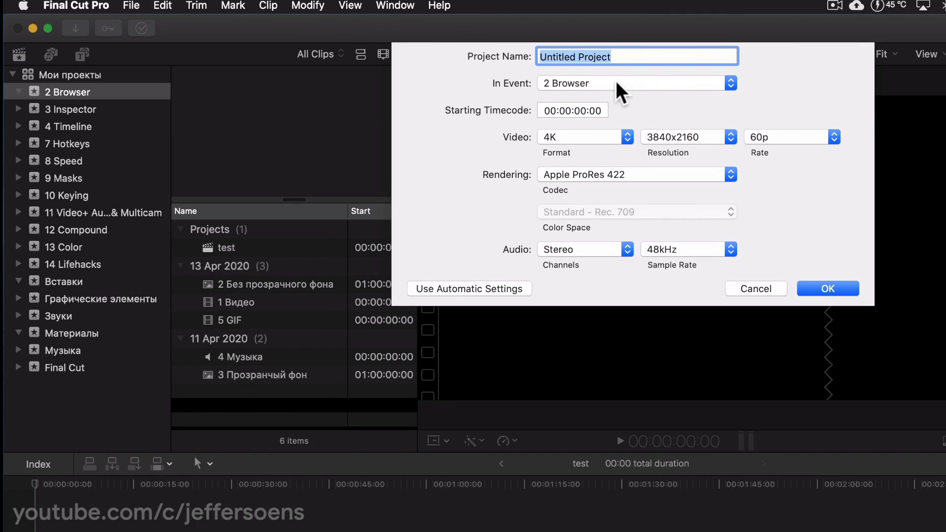
type("vertical")
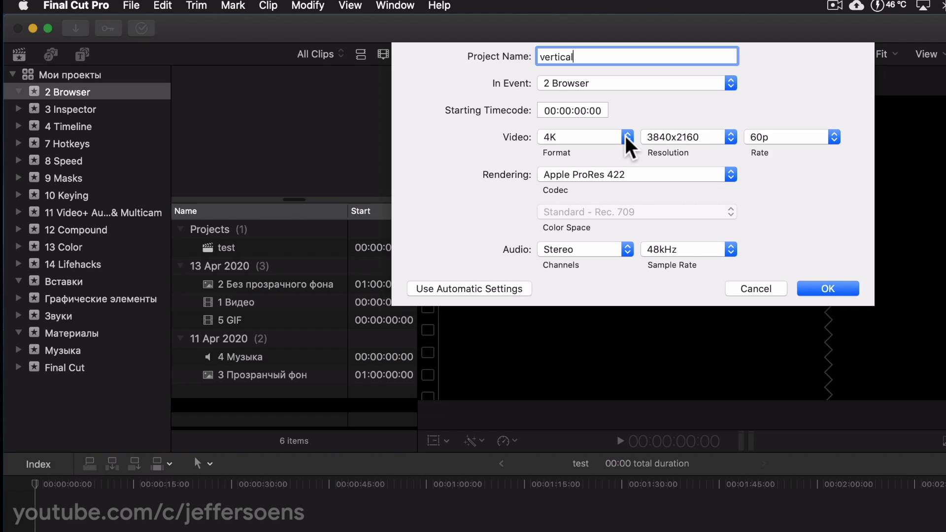
Switch the project's video format to 1080p HD and from there to Custom.
left_click(627, 137)
left_click(574, 58)
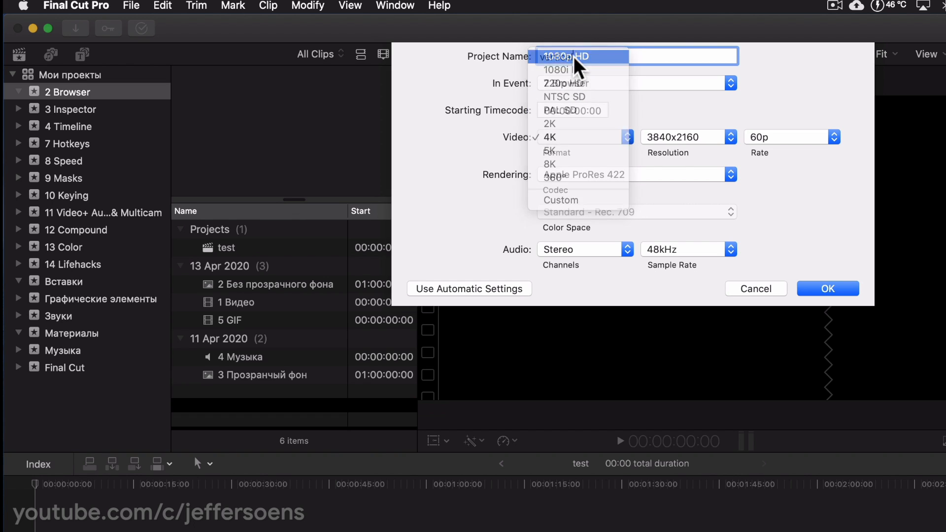
left_click(627, 143)
left_click(572, 216)
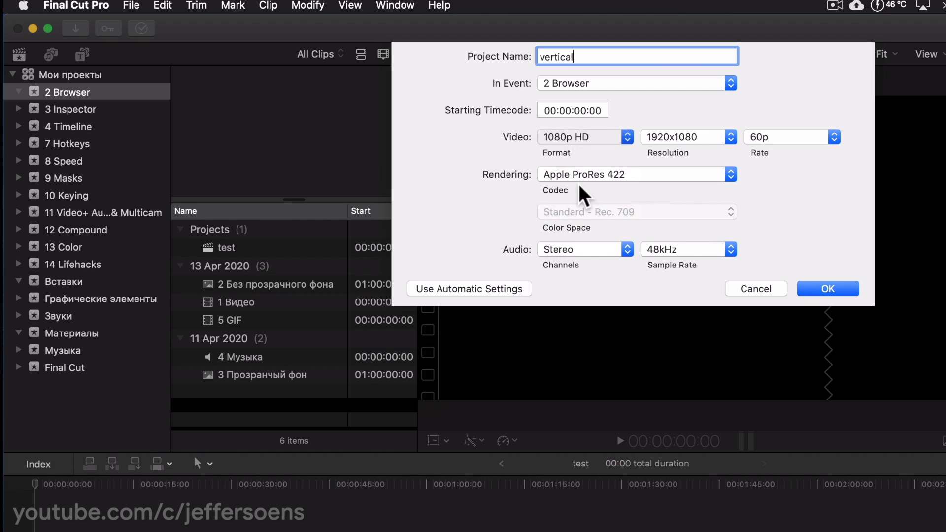
left_click(622, 139)
left_click(581, 201)
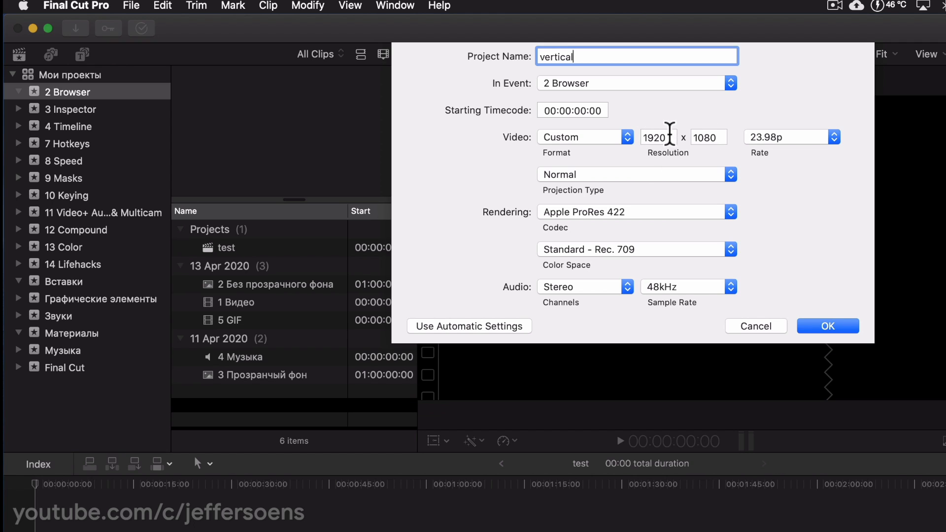
Set the custom resolution to 1080 x 1920 and the frame rate to 30 fps, and create the project.
double_click(670, 138)
type("1080")
key("Tab")
type("1")
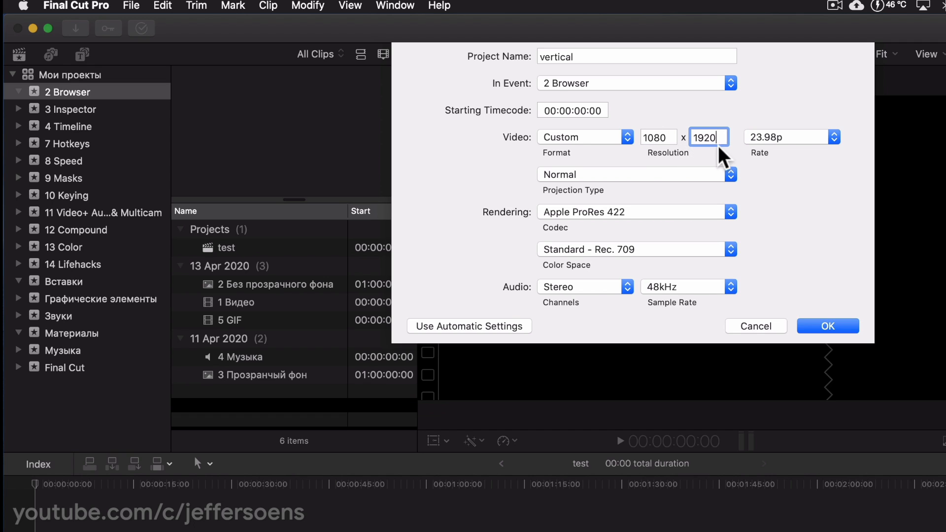
left_click(779, 141)
left_click(772, 196)
left_click(830, 327)
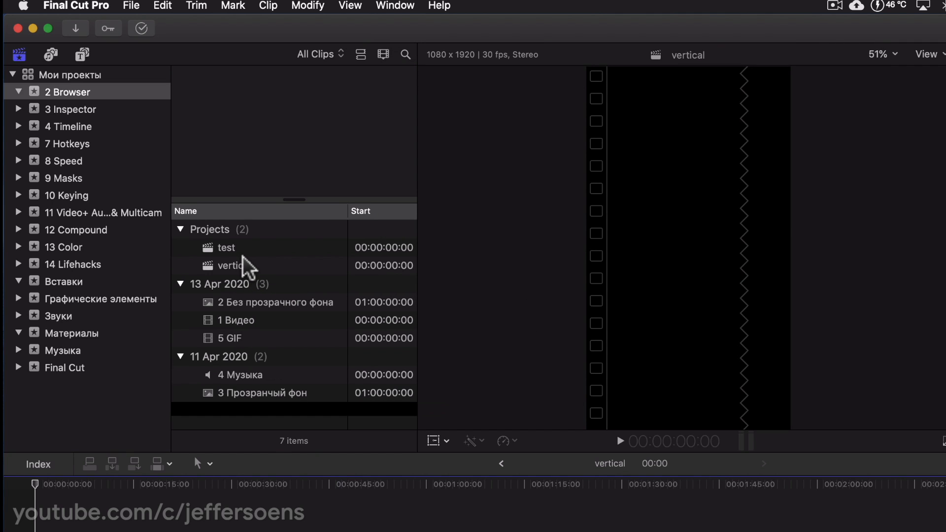
Open the test project and the vertical project in turn to compare their frame formats.
double_click(265, 248)
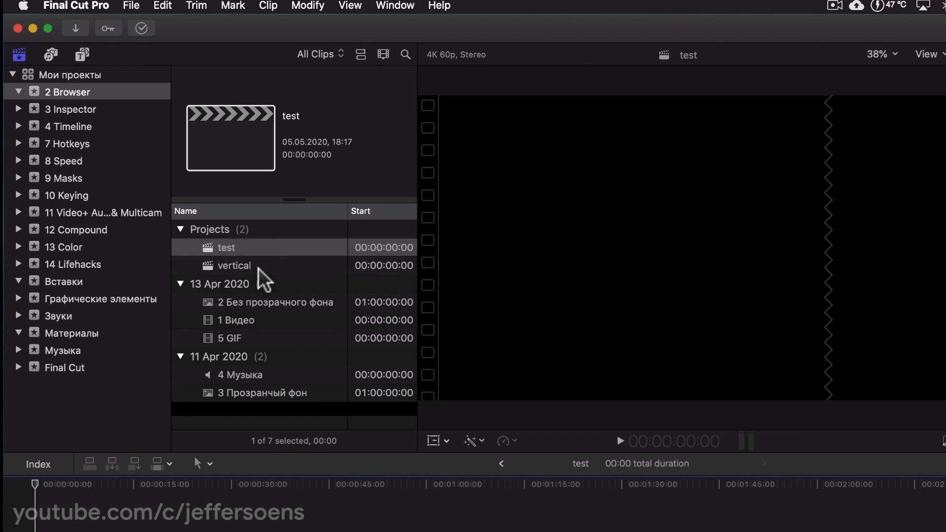
double_click(258, 266)
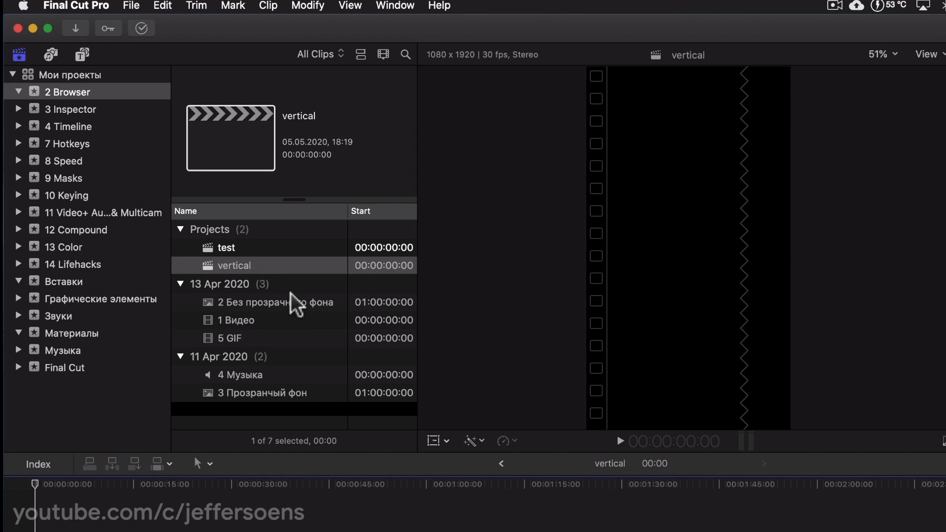
left_click(247, 247)
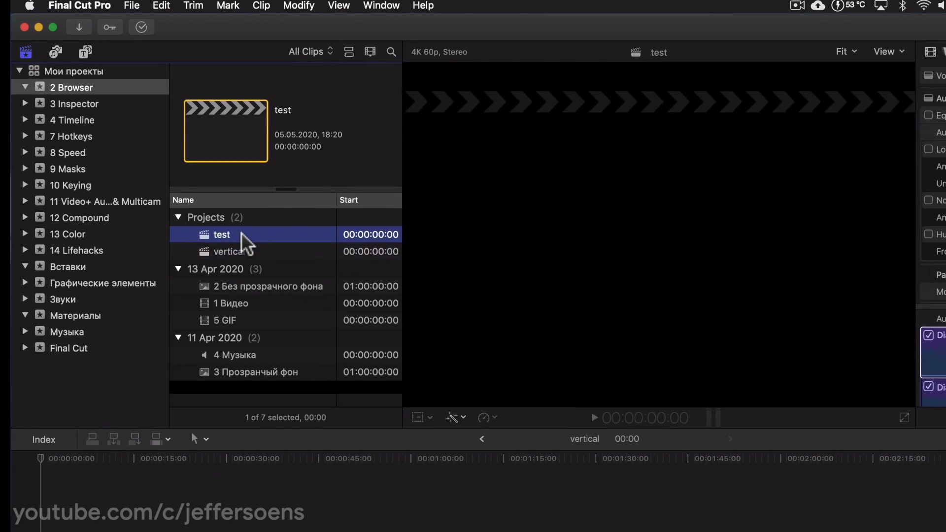
Open the test project and add the clip 1 Видео at the start of its timeline.
double_click(241, 234)
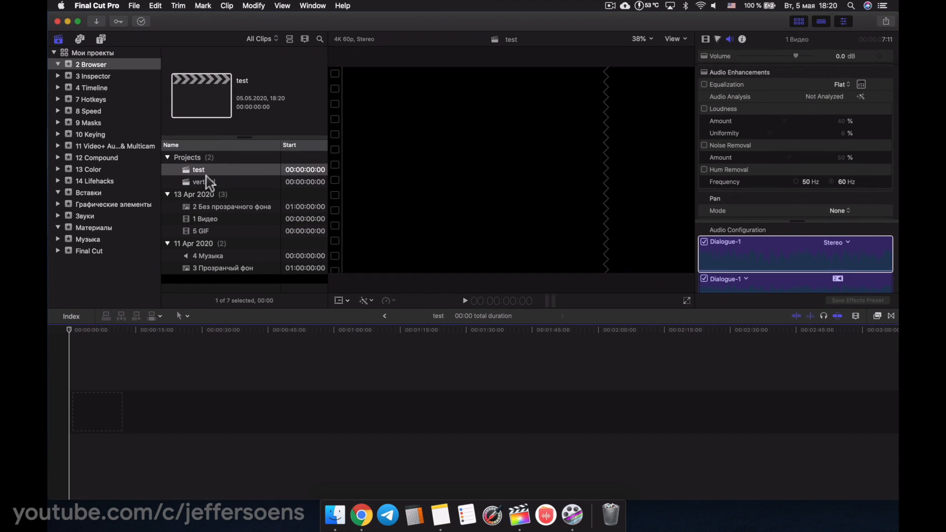
left_click(212, 225)
left_click_drag(222, 227, 84, 385)
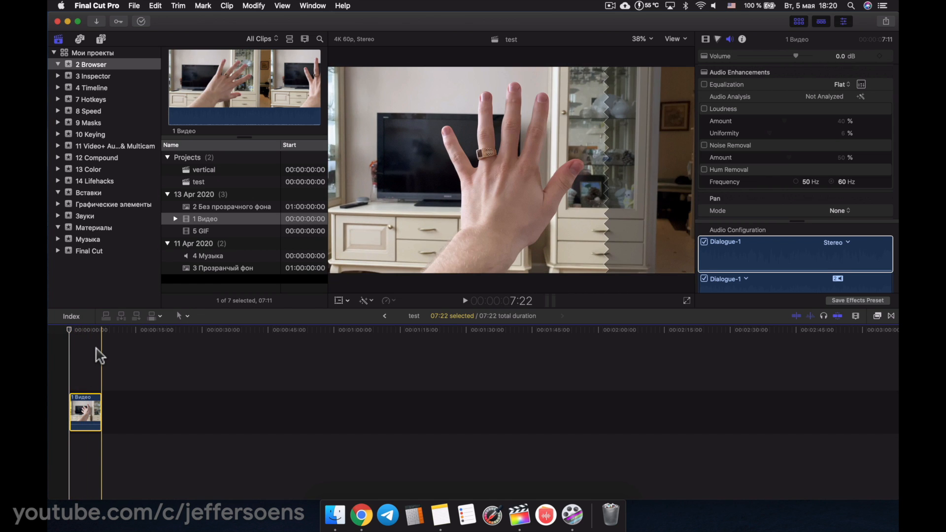
Add the clip 1 Видео to the vertical project's timeline and reopen the test project.
double_click(228, 173)
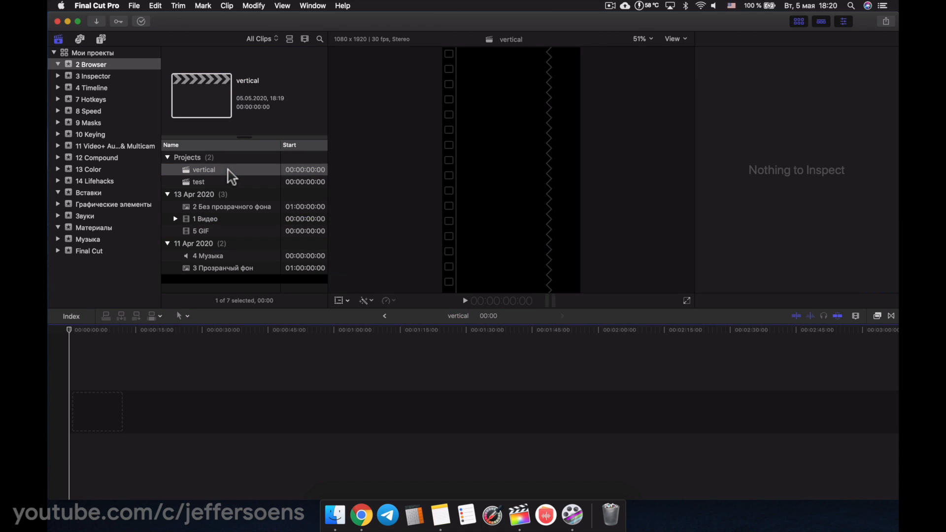
left_click_drag(253, 220, 89, 399)
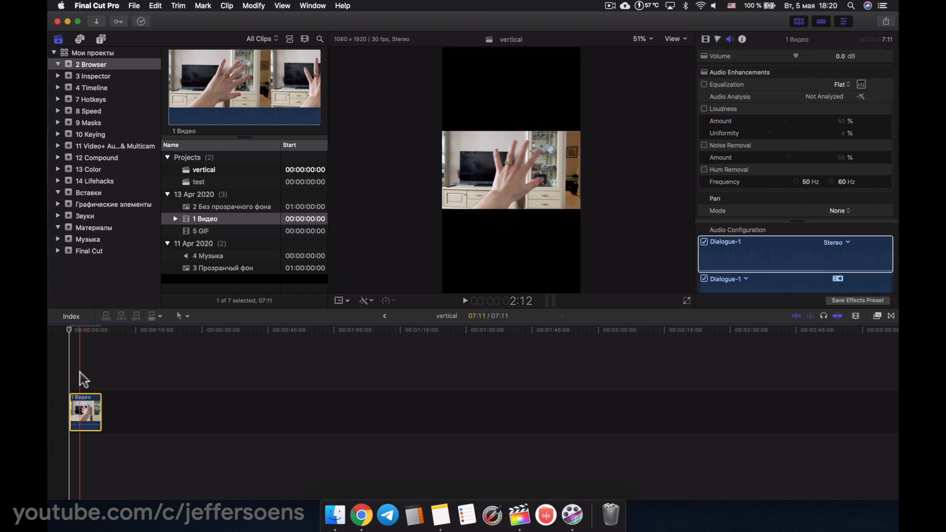
double_click(213, 183)
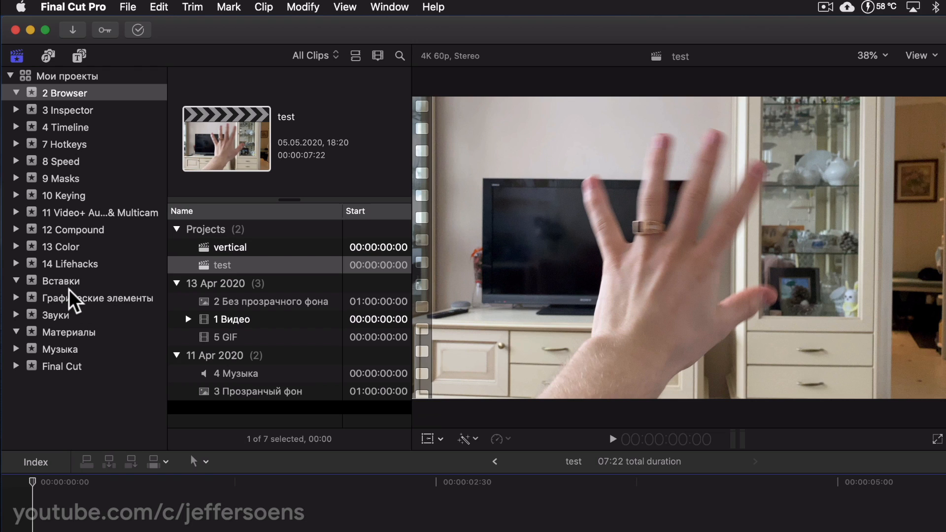
Browse the clips stored in the Вставки and Материалы events and return to the 2 Browser event.
left_click(70, 285)
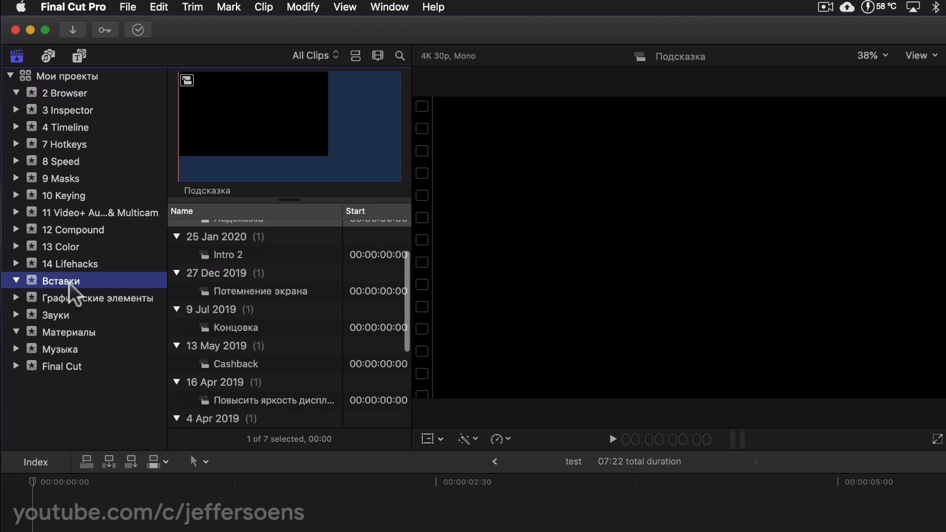
left_click(255, 292)
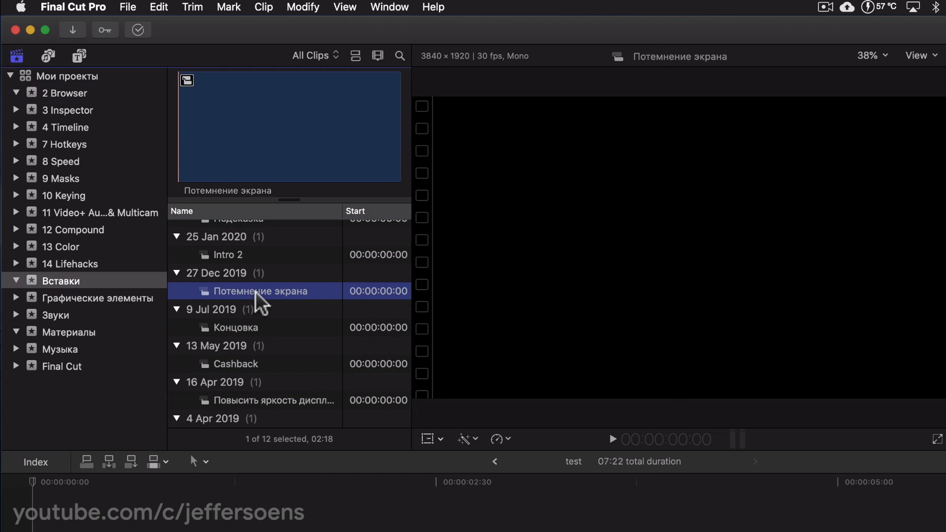
left_click(88, 334)
scroll(277, 313, "up", 1)
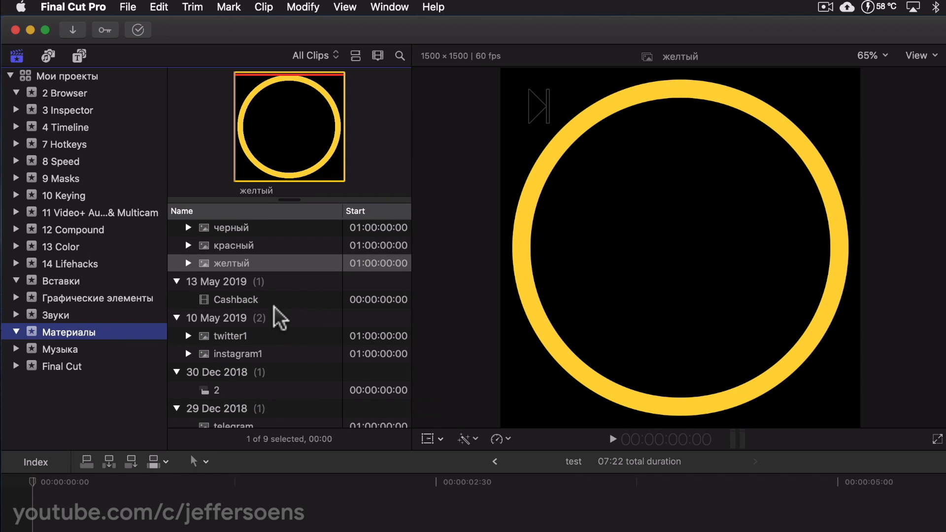
scroll(274, 307, "up", 3)
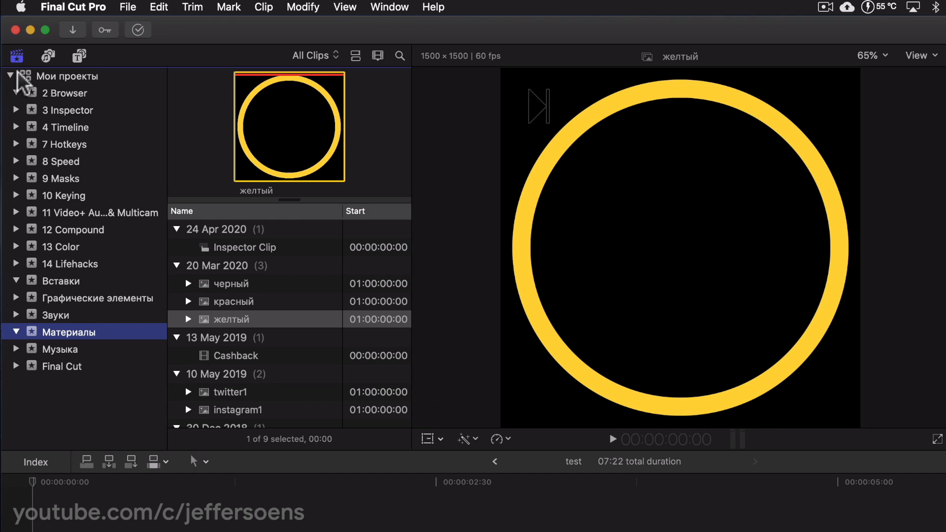
left_click(58, 94)
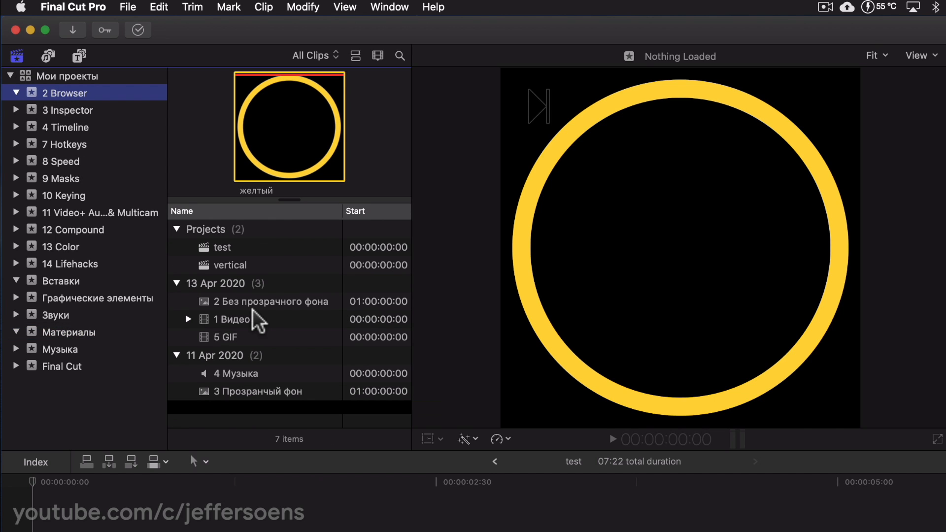
left_click(266, 302)
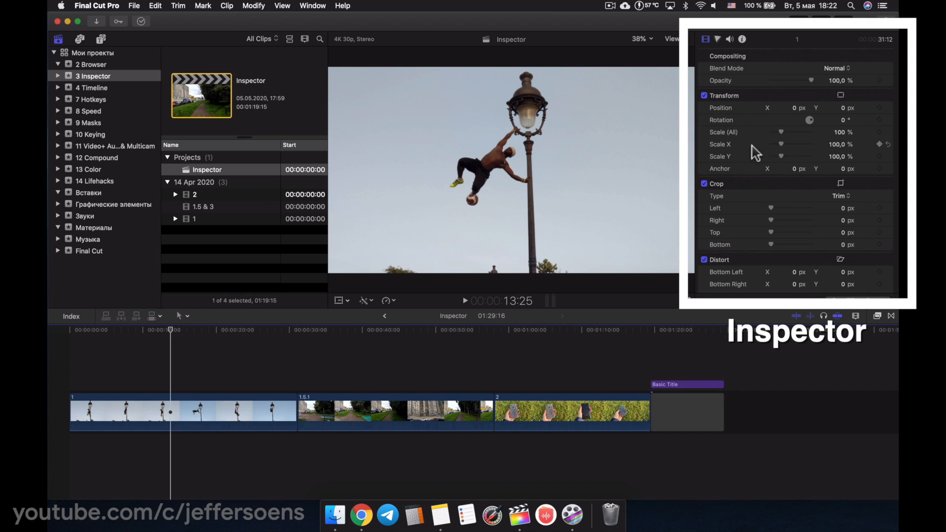
Examine the video, color, audio and info inspector settings of clip 1 in the Inspector project.
scroll(765, 182, "down", 5)
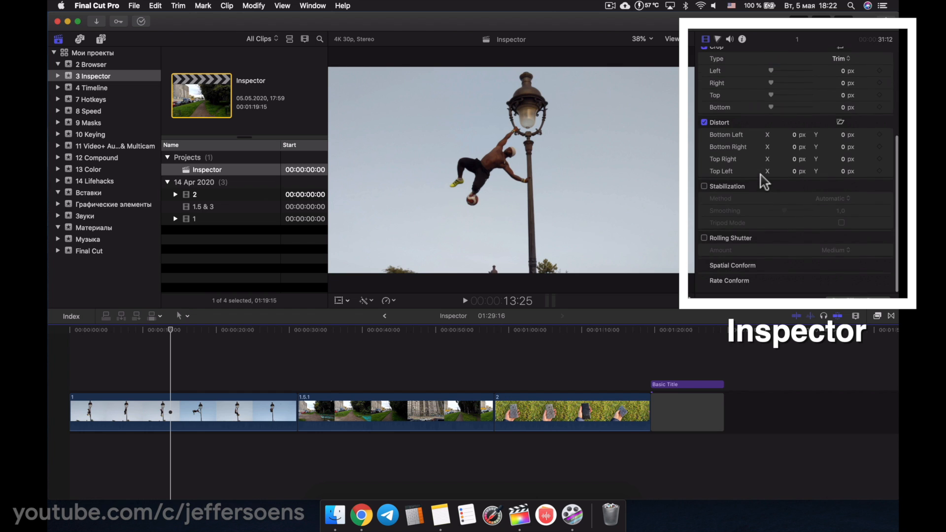
scroll(765, 183, "up", 5)
scroll(764, 182, "down", 1)
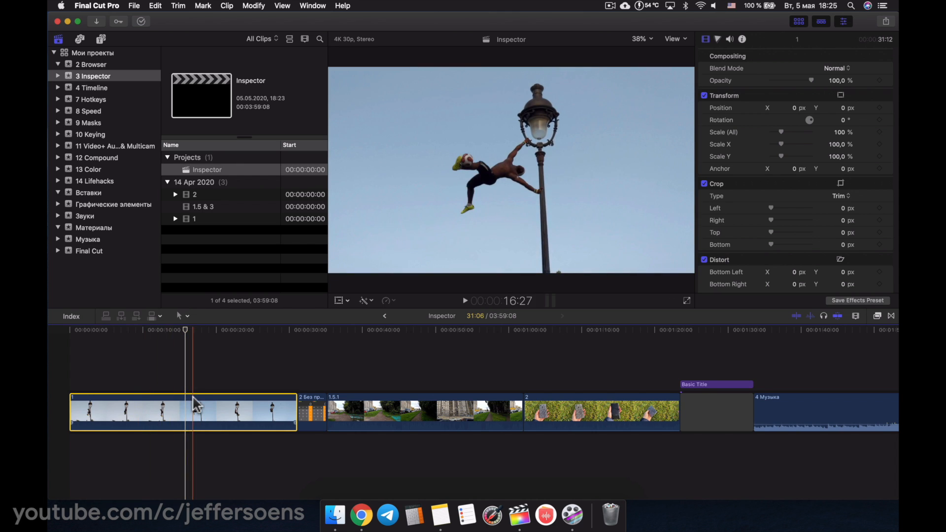
scroll(729, 157, "down", 4)
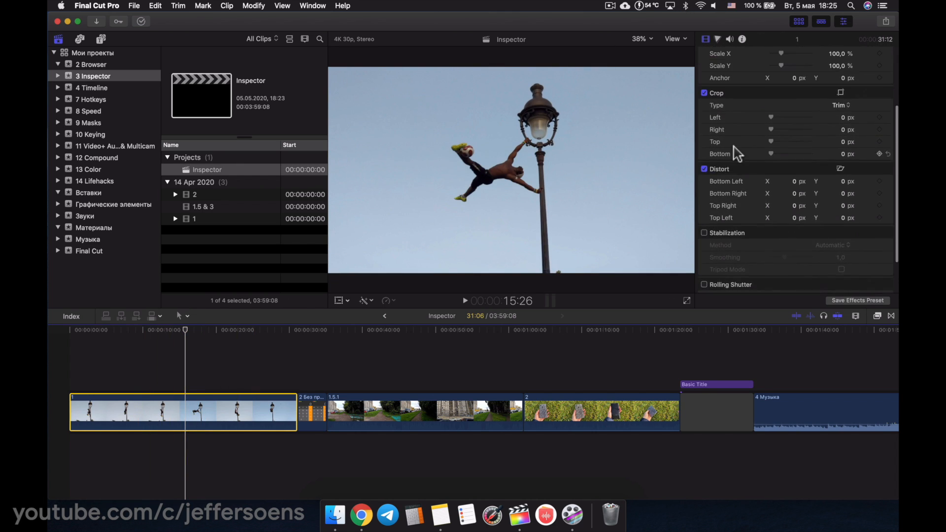
left_click(718, 40)
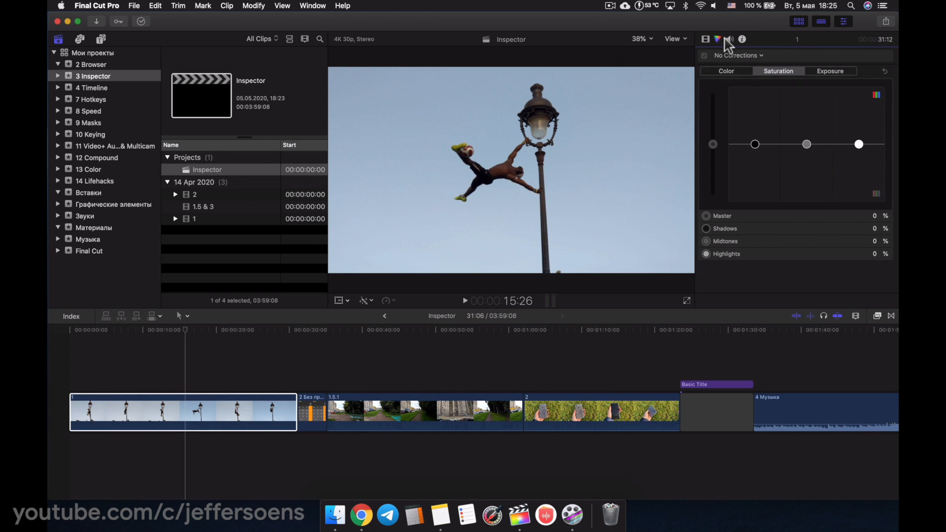
left_click(729, 40)
left_click(743, 39)
scroll(748, 191, "down", 5)
Select the calculator image in the timeline and view its video, color and info inspector settings.
left_click(315, 417)
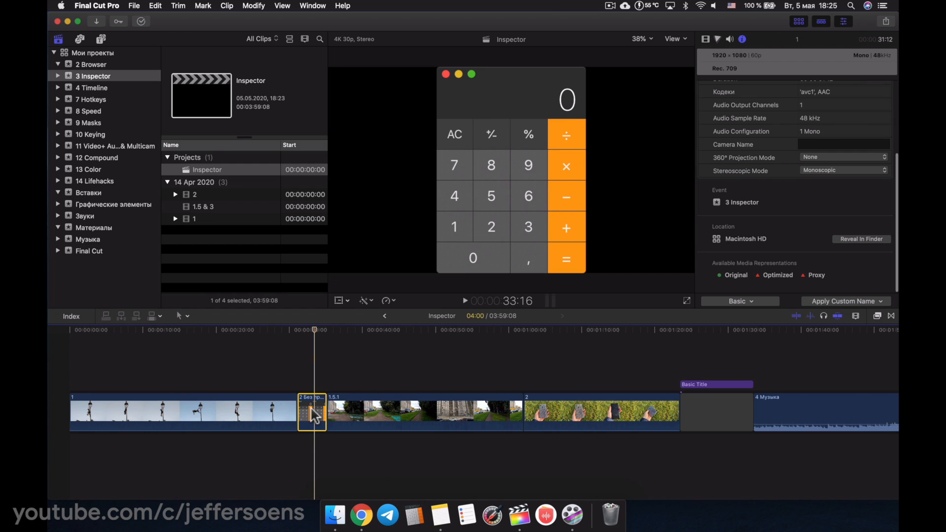
left_click(706, 39)
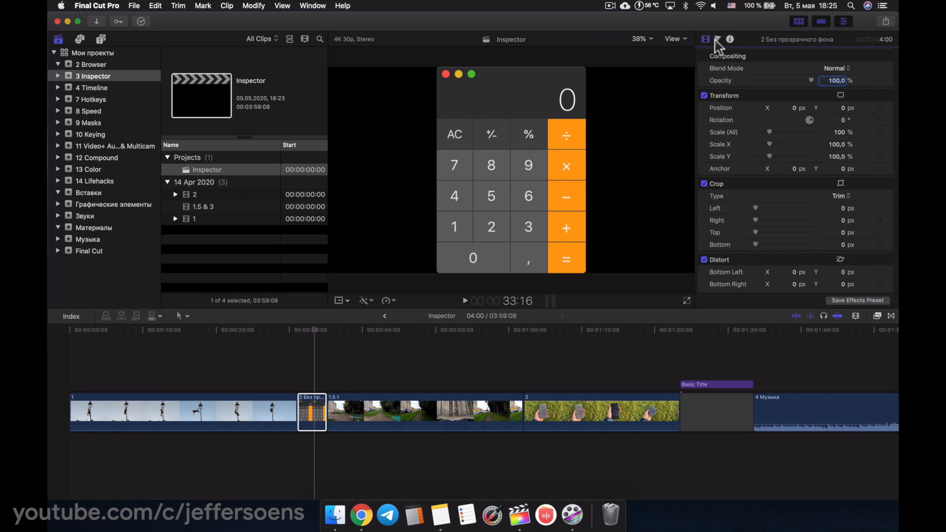
left_click(717, 39)
left_click(731, 39)
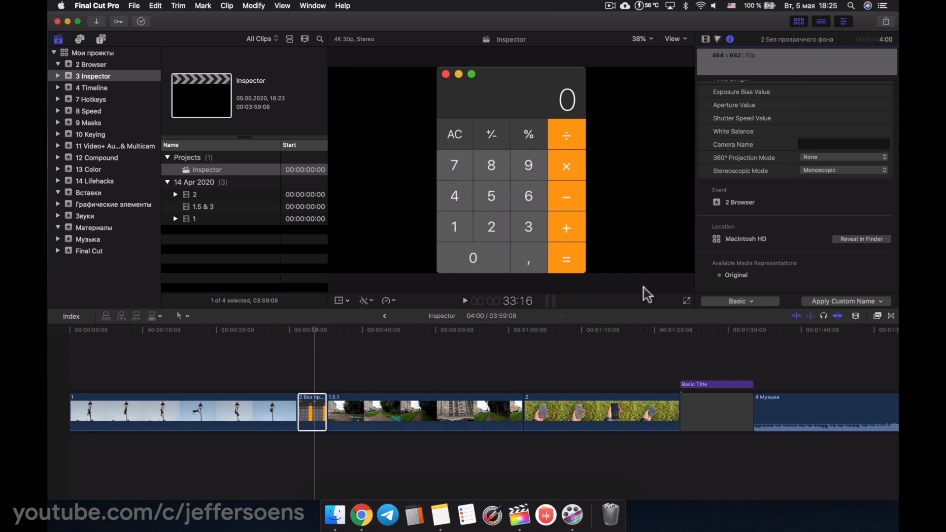
Select the 4 Музыка clip in the timeline and examine its audio inspector settings.
left_click(803, 376)
left_click(798, 410)
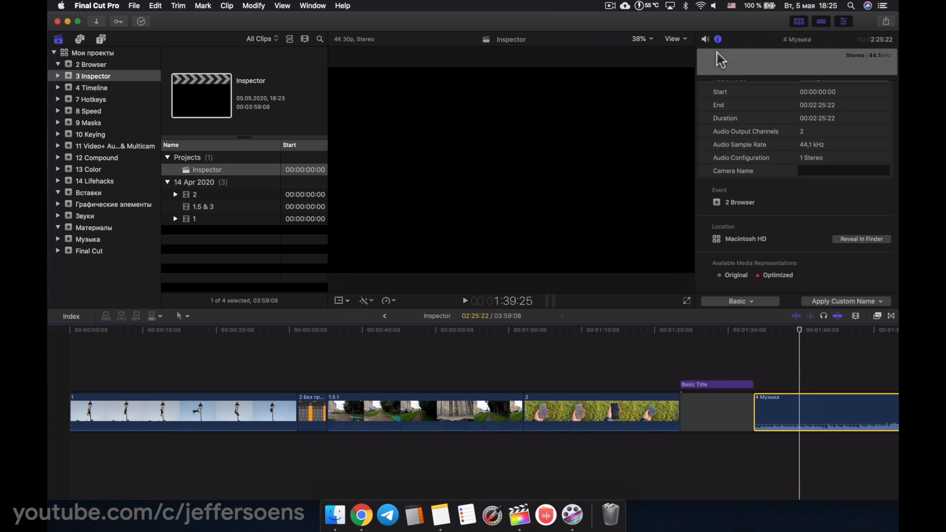
left_click(706, 39)
scroll(750, 184, "down", 3)
scroll(750, 184, "up", 3)
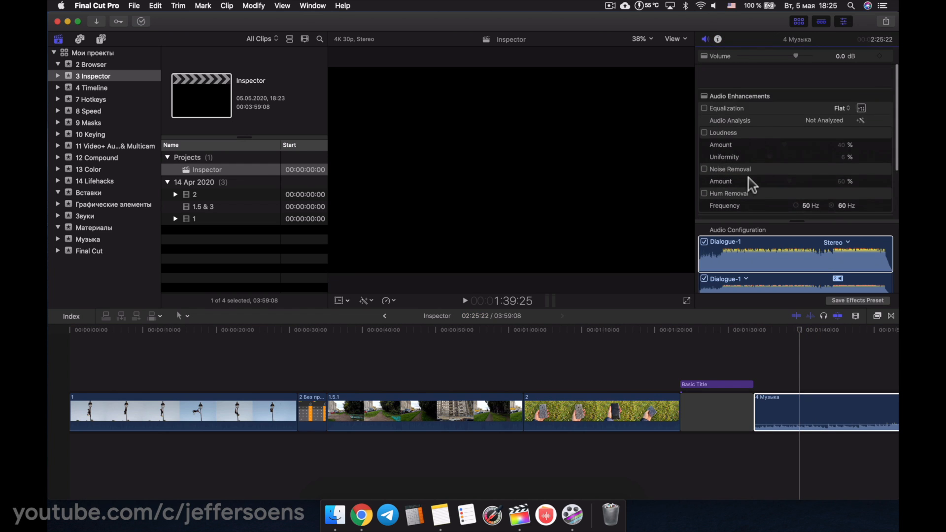
Select the Basic Title in the timeline and examine its text inspector settings.
left_click(710, 385)
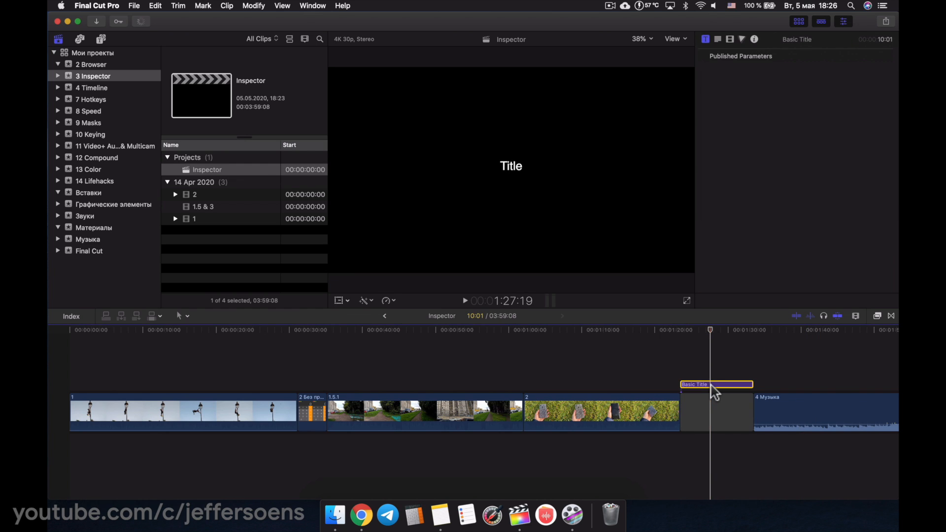
left_click(718, 39)
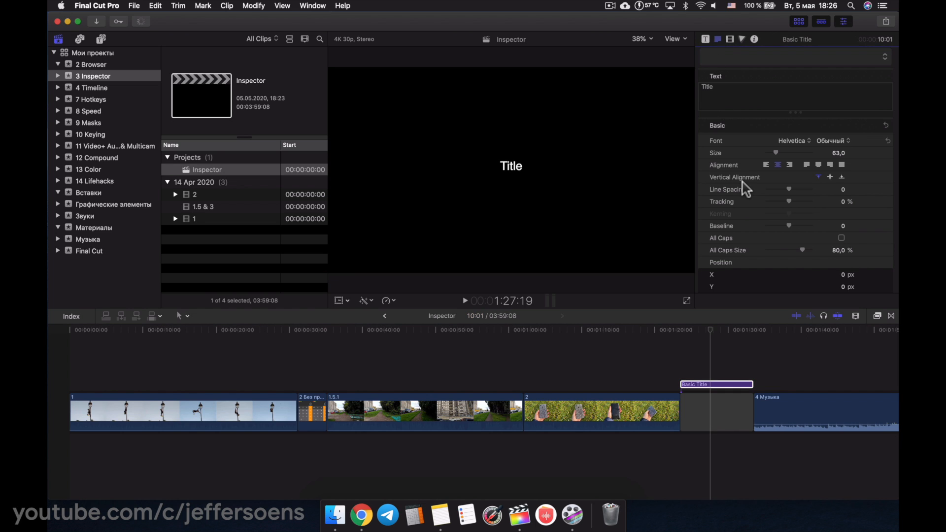
scroll(748, 185, "down", 5)
scroll(747, 186, "up", 5)
Select clip 1.5.1 in the timeline and look through its inspector settings.
left_click(389, 400)
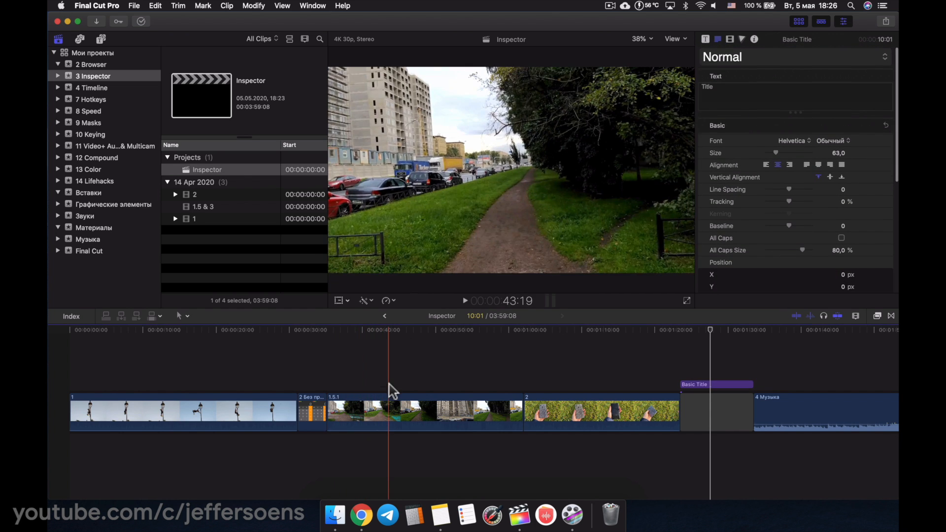
scroll(737, 98, "down", 5)
scroll(737, 99, "up", 5)
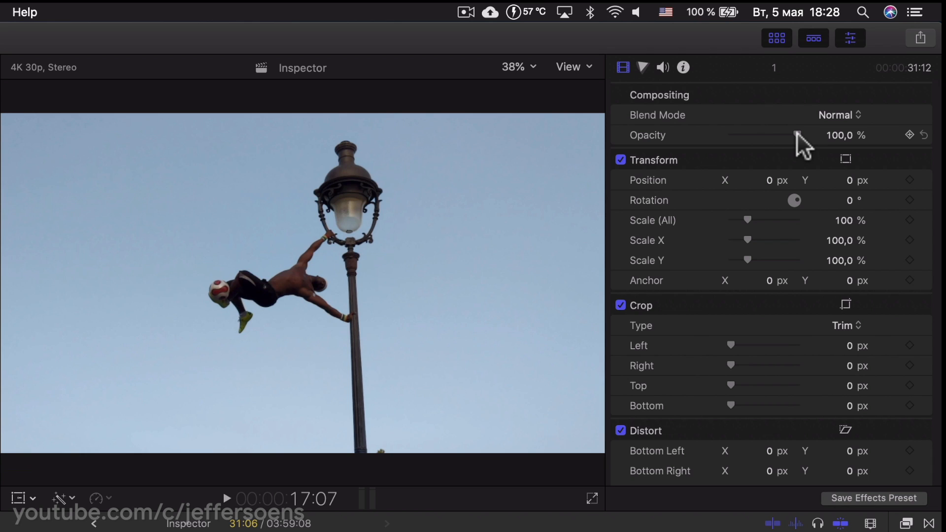
Try changing the opacity and the horizontal position of clip 1, undoing the position change.
left_click_drag(797, 133, 819, 139)
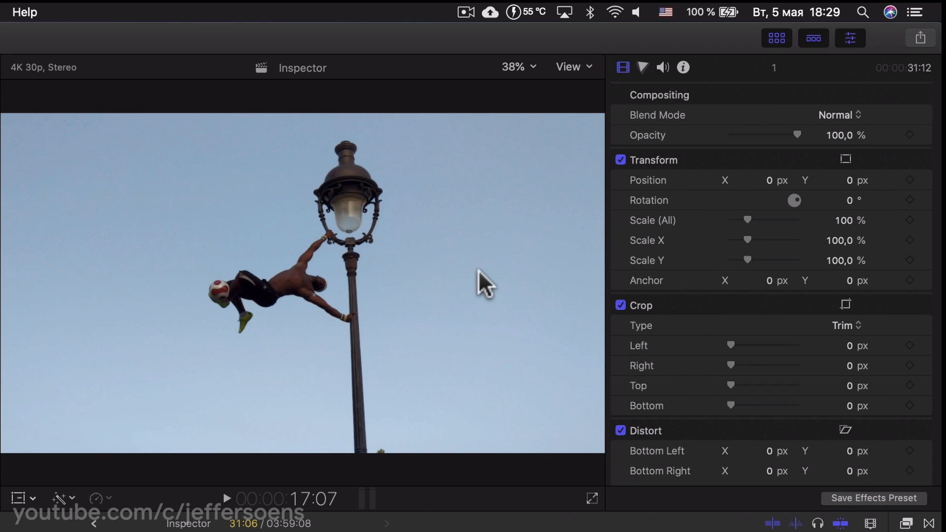
left_click(769, 182)
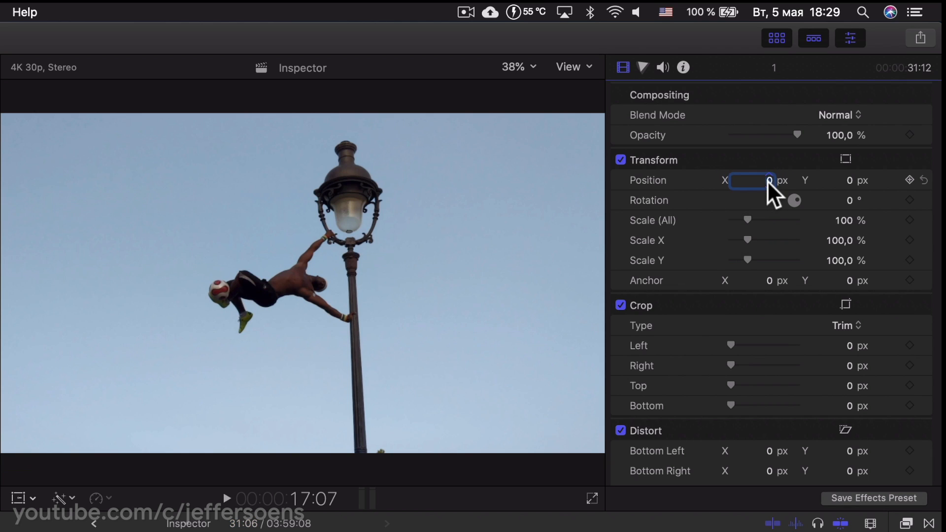
left_click_drag(769, 182, 696, 183)
key("super+z")
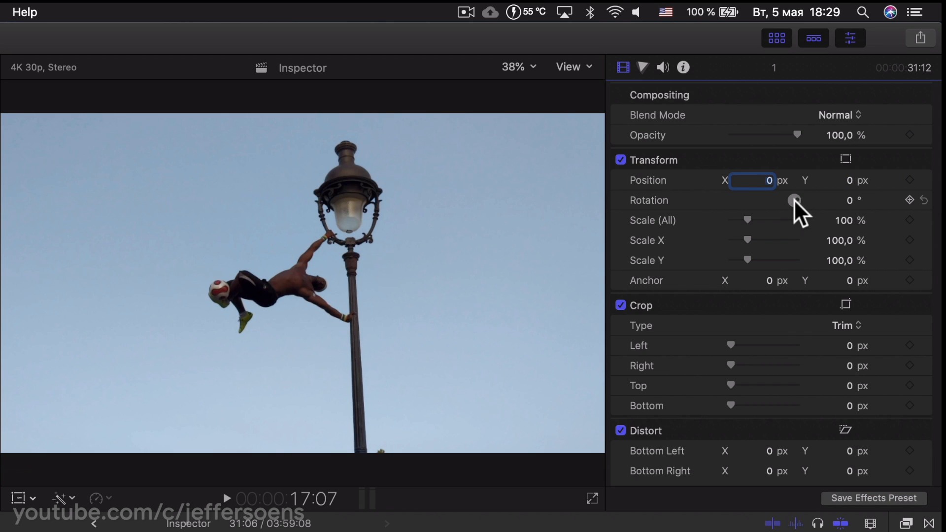
Try rotating clip 1 to 355.3° and enlarging its overall scale, resetting each parameter to its default.
mouse_move(799, 201)
left_mouse_down()
mouse_move(790, 199)
mouse_move(803, 200)
left_mouse_up()
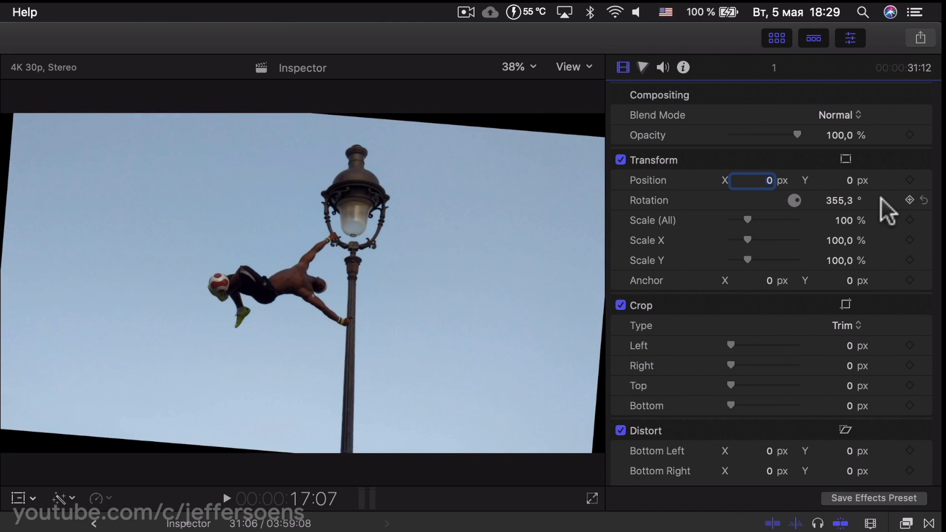
left_click(924, 200)
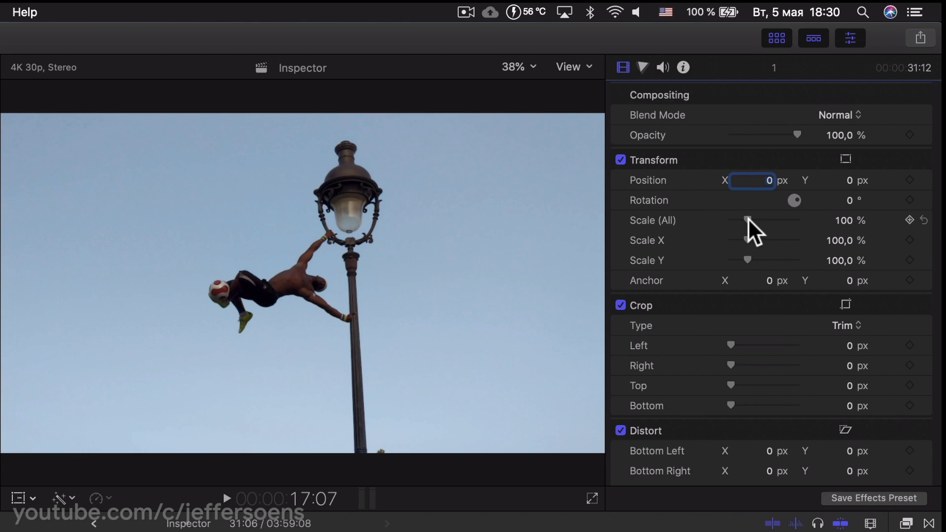
left_click_drag(749, 220, 783, 220)
left_click(924, 220)
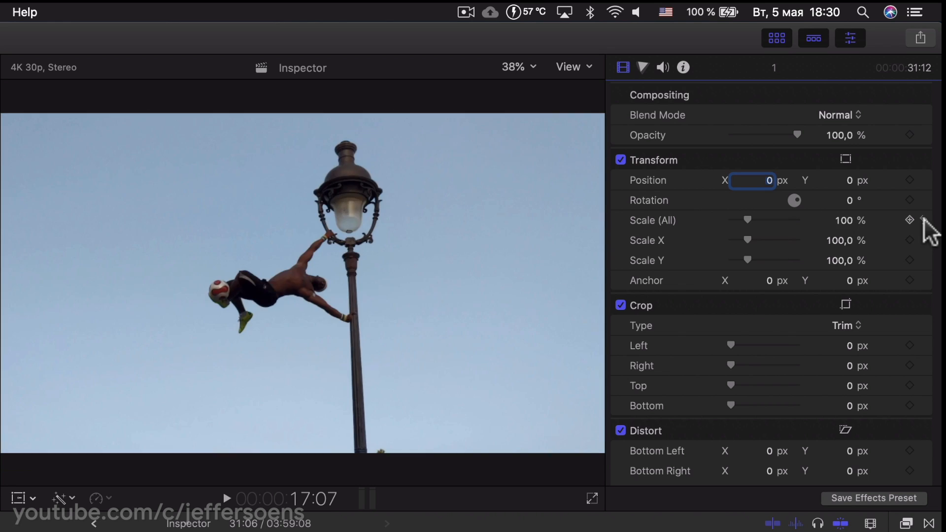
Try stretching clip 1 separately along Scale X and Scale Y, and reset the scale values.
left_click_drag(748, 240, 788, 259)
left_click(924, 220)
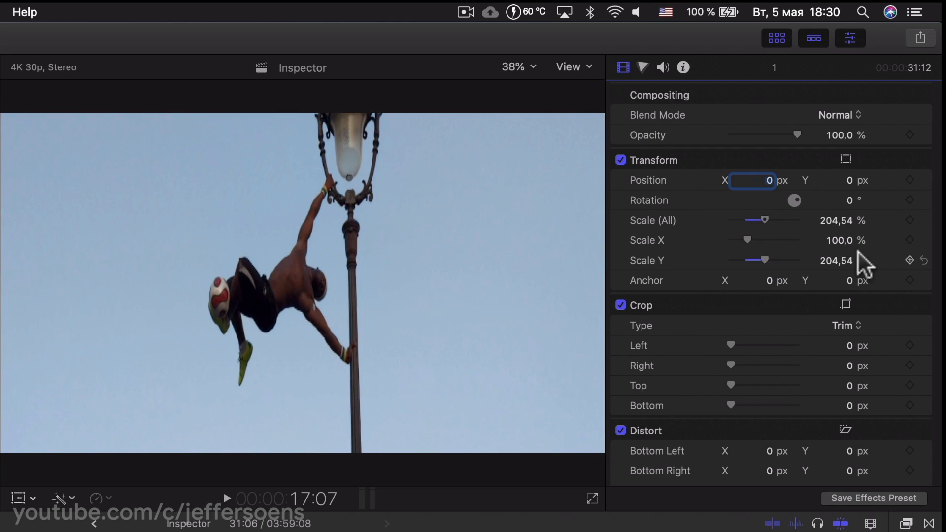
left_click(925, 260)
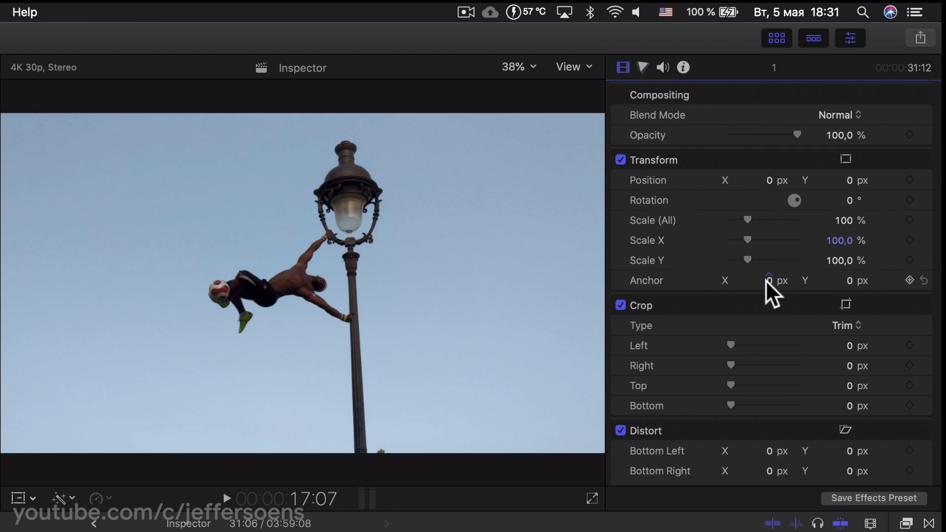
Try shifting clip 1's horizontal anchor and reset it, and test trimming the image's left edge.
left_click_drag(770, 280, 626, 281)
left_click(925, 280)
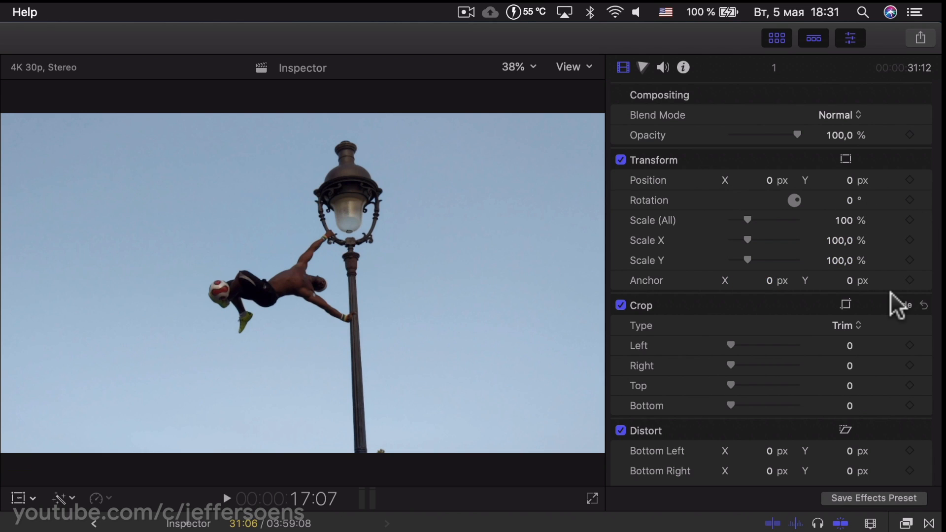
scroll(893, 295, "down", 3)
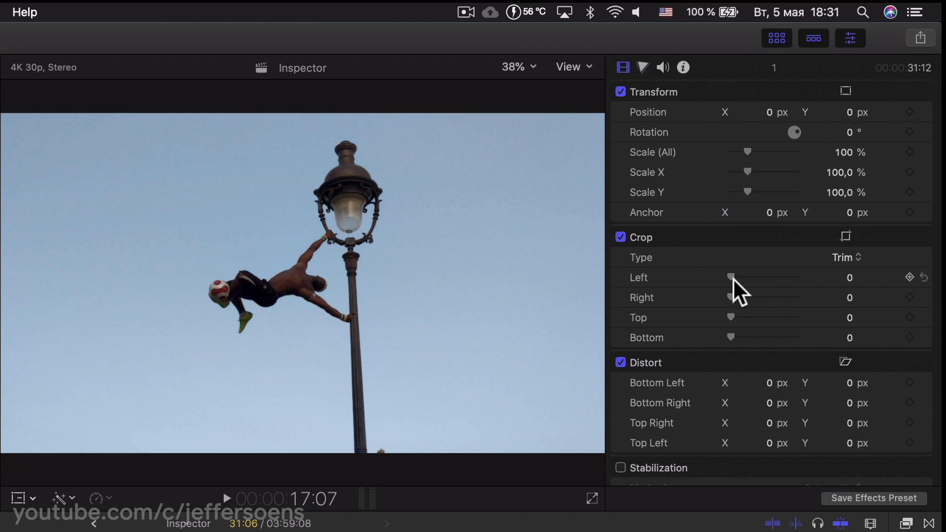
left_click_drag(732, 277, 718, 291)
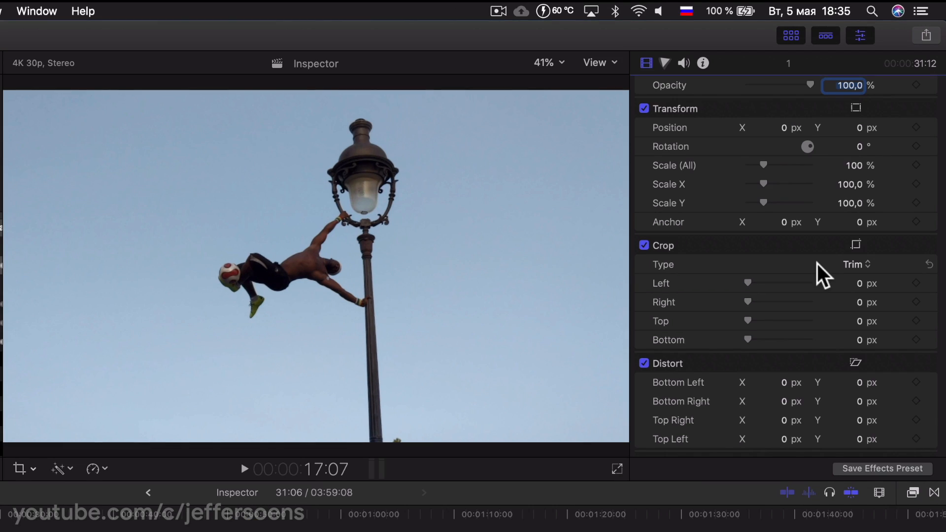
Switch clip 1's crop type to Crop and try altering its overall scale, resetting the scale.
left_click(857, 268)
left_click(856, 279)
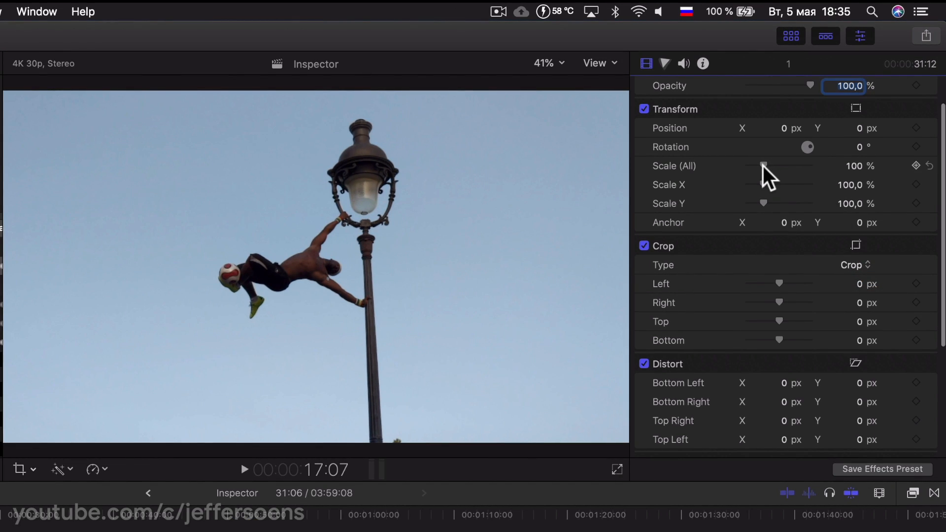
mouse_move(763, 165)
left_mouse_down()
mouse_move(794, 160)
mouse_move(756, 163)
left_mouse_up()
left_click(930, 166)
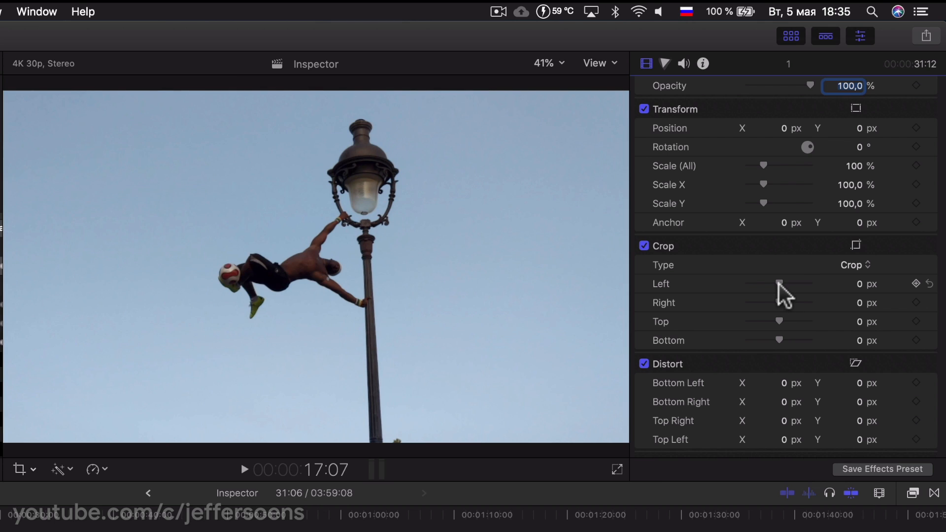
Try the edge adjustments of the Crop type on clip 1 and reset the crop settings.
left_click_drag(780, 282, 774, 322)
left_click(930, 264)
left_click(929, 246)
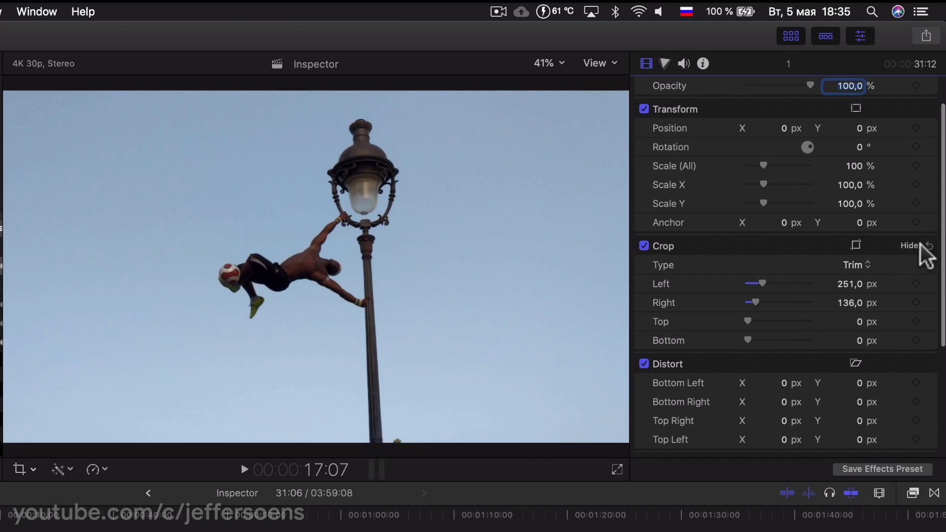
Switch clip 1's crop type to Ken Burns and return it to Trim.
left_click(864, 266)
left_click(863, 295)
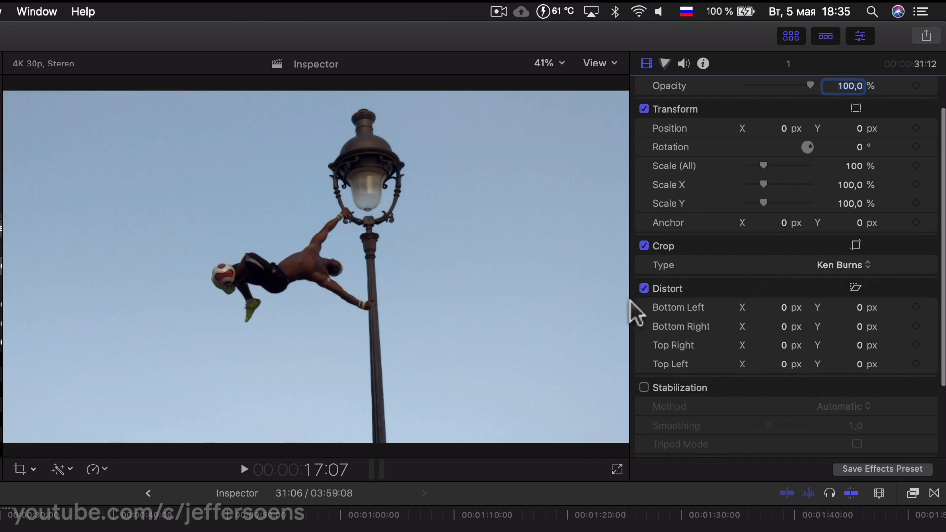
left_click(843, 262)
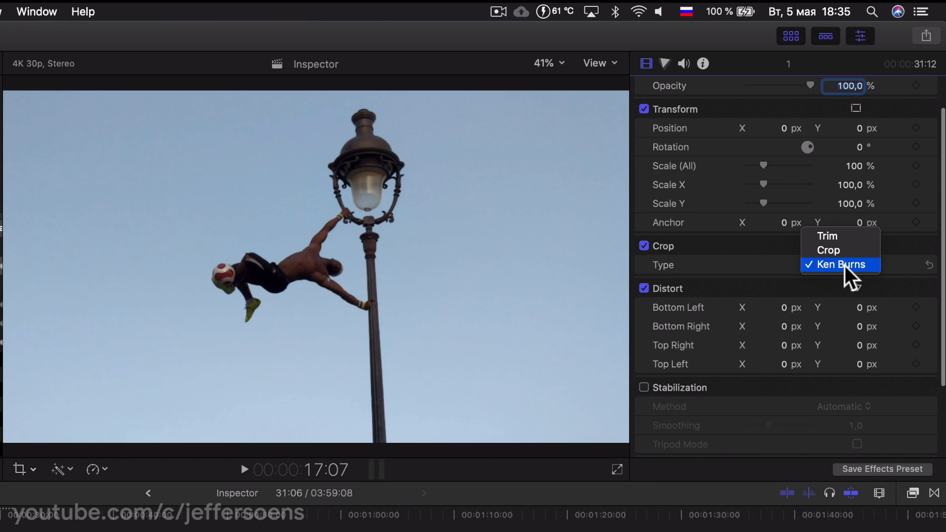
left_click(849, 237)
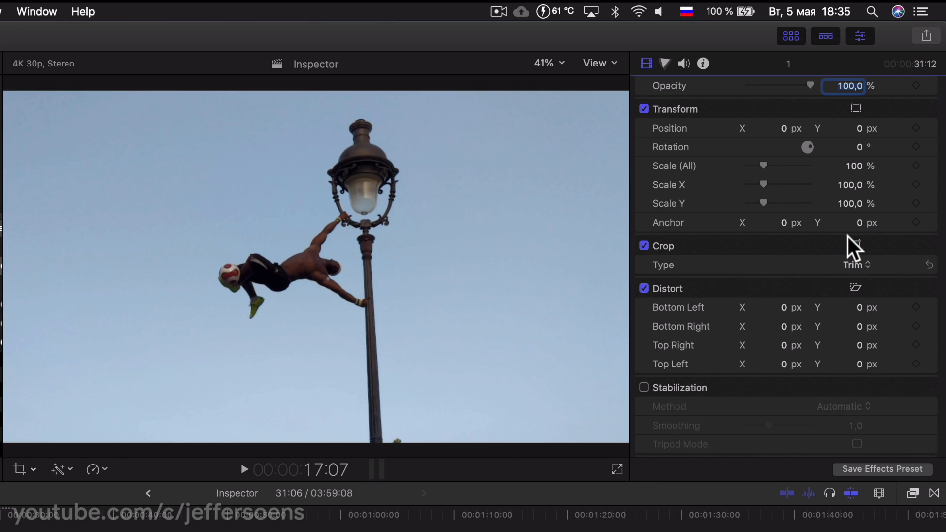
left_click(863, 266)
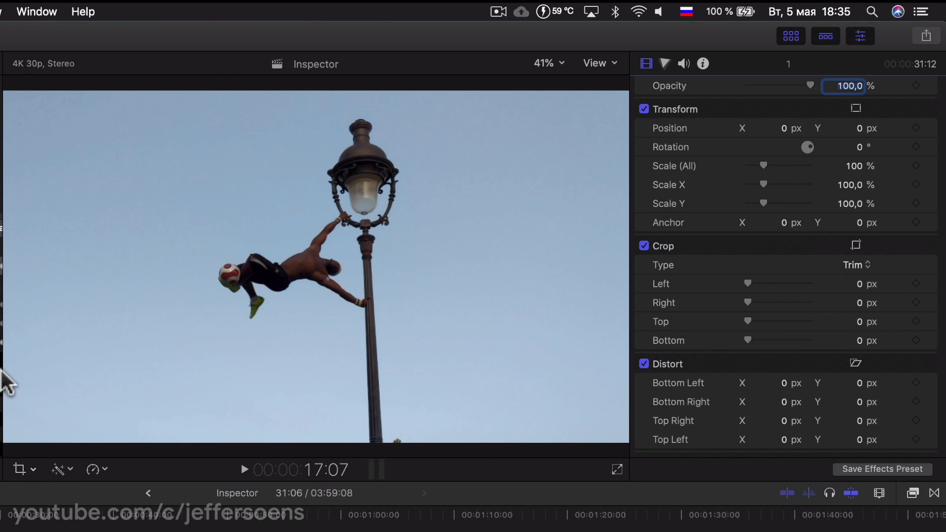
Try shrinking clip 1 to 62.24% and moving it to X 572, Y 305.5 px with the on-screen Transform controls, and reset it.
left_click(19, 470)
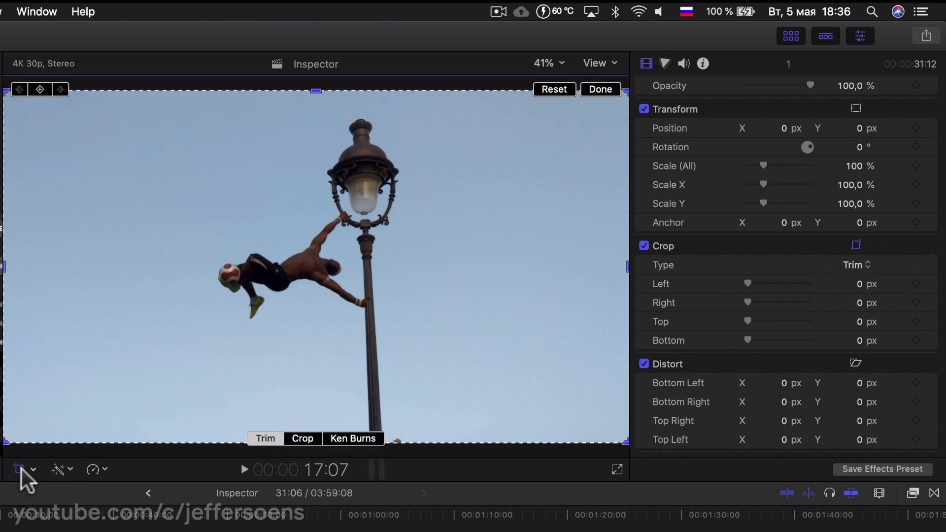
left_click(32, 469)
left_click(46, 487)
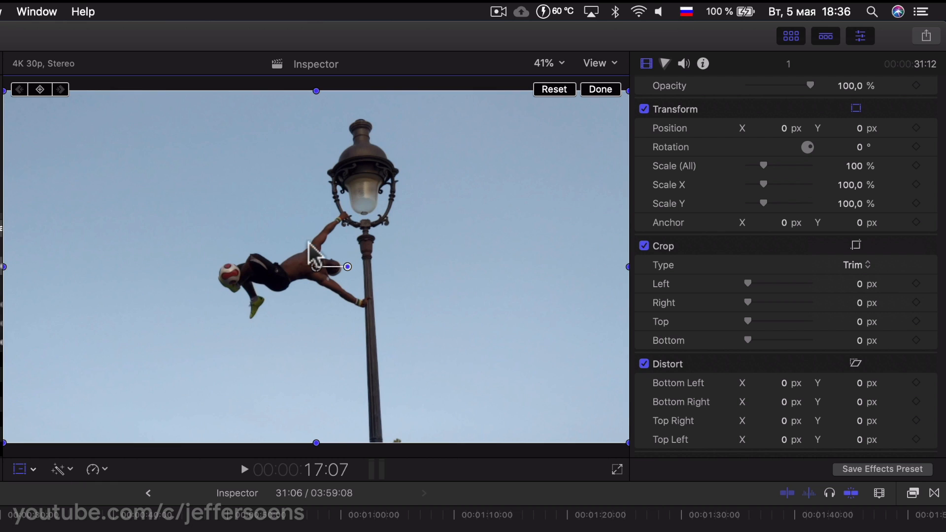
left_click_drag(321, 266, 249, 287)
mouse_move(570, 397)
left_mouse_down()
mouse_move(407, 290)
mouse_move(566, 397)
left_mouse_up()
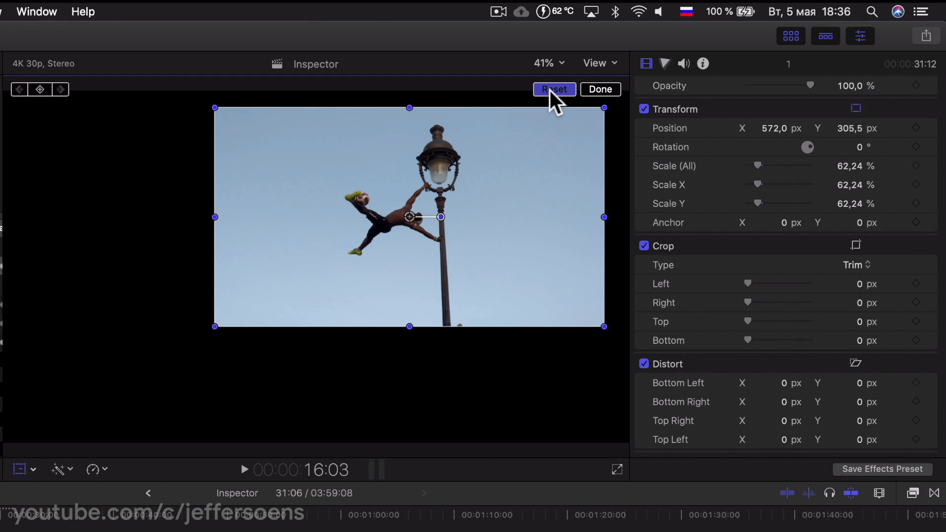
left_click(555, 90)
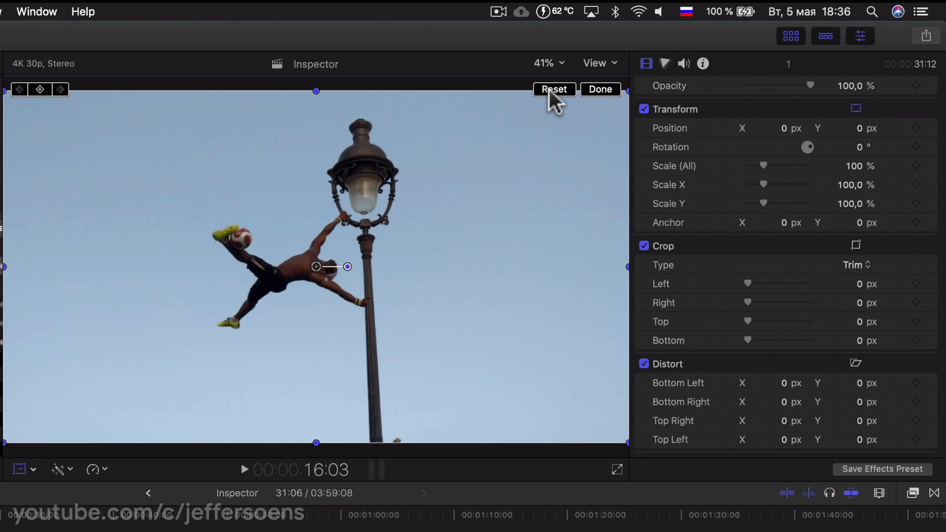
Trim about 559.4 px off the top of clip 1 with the on-screen Crop controls and play back the result.
left_click(34, 470)
left_click(62, 507)
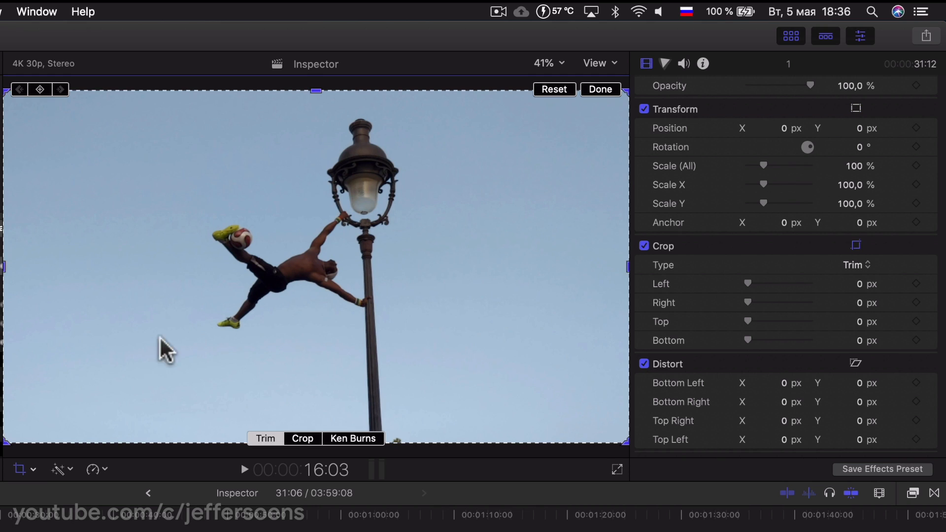
left_click_drag(316, 92, 316, 273)
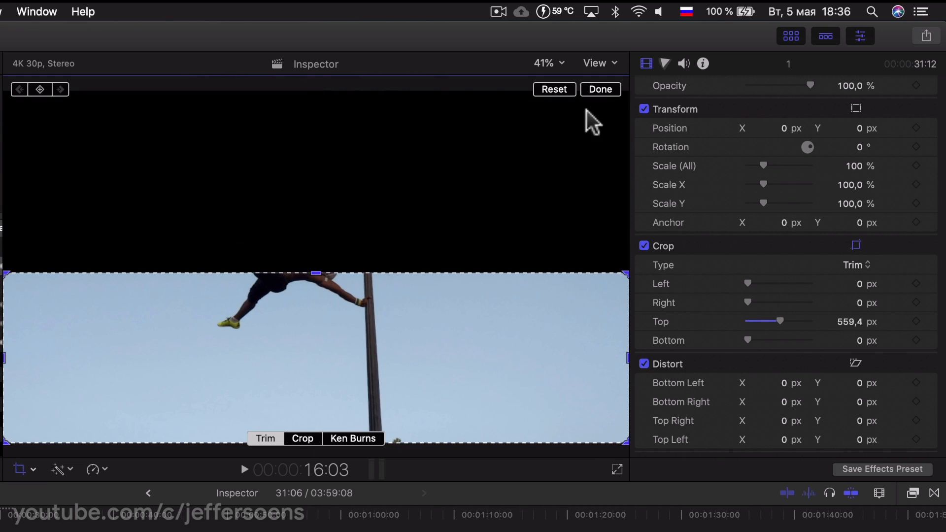
left_click(601, 89)
key("space")
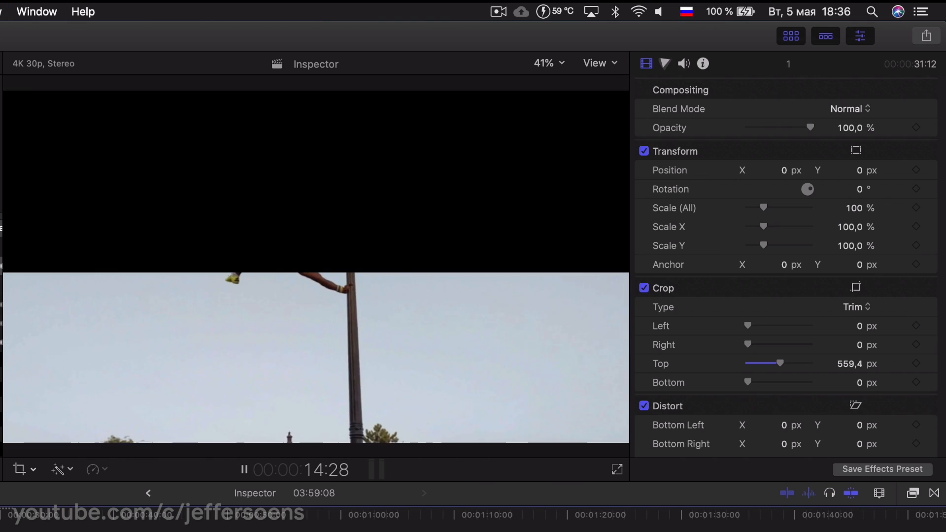
key("space")
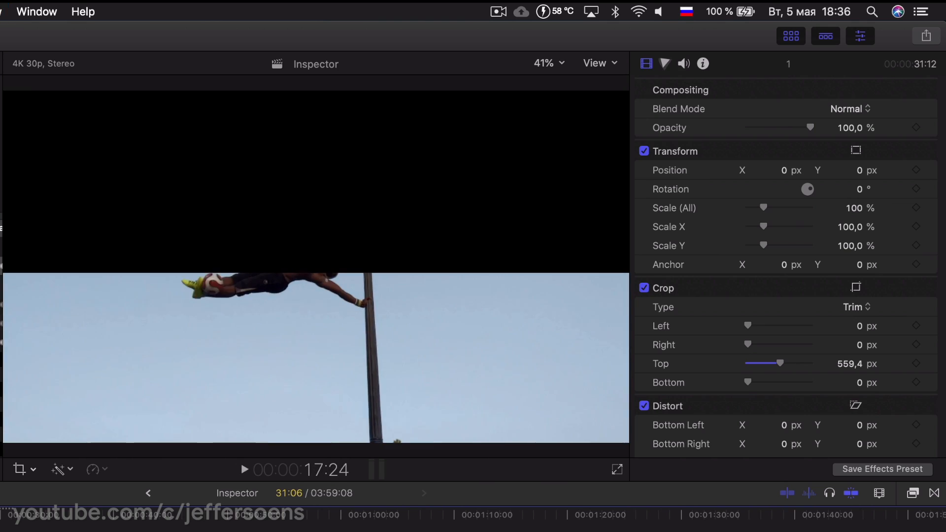
Try repositioning the trimmed clip 1 with the on-screen Transform controls.
left_click(33, 467)
left_click(49, 490)
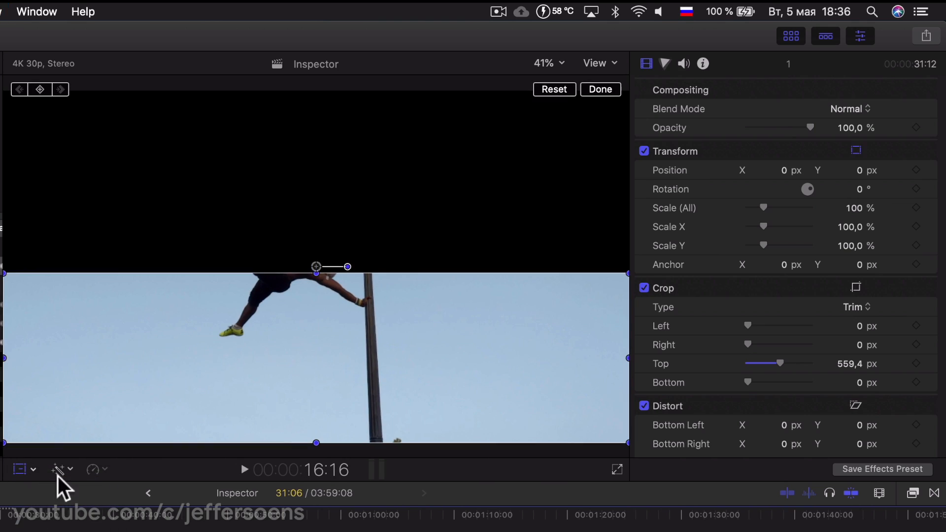
left_click_drag(320, 259, 330, 214)
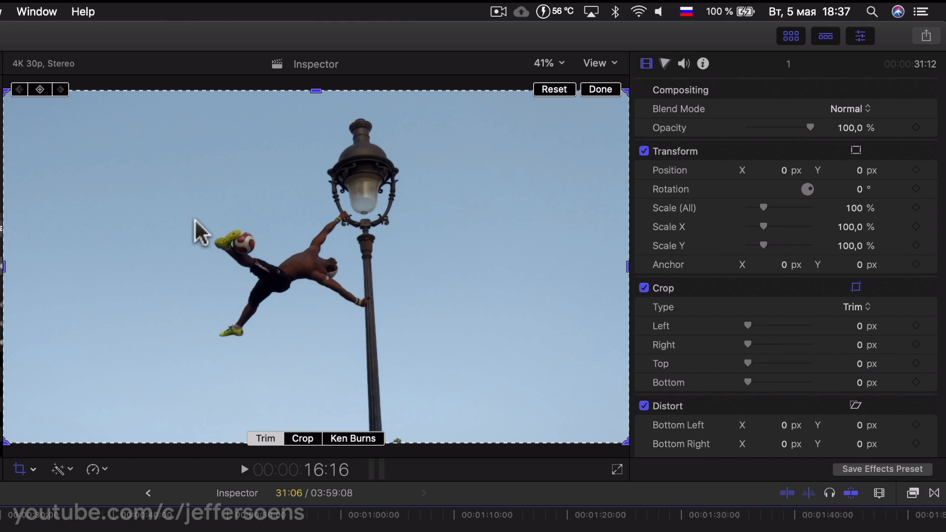
Crop clip 1 around the acrobat using the Crop type, about 34 px left, 643.9 right, 105.2 top and 276.1 bottom.
left_click(300, 437)
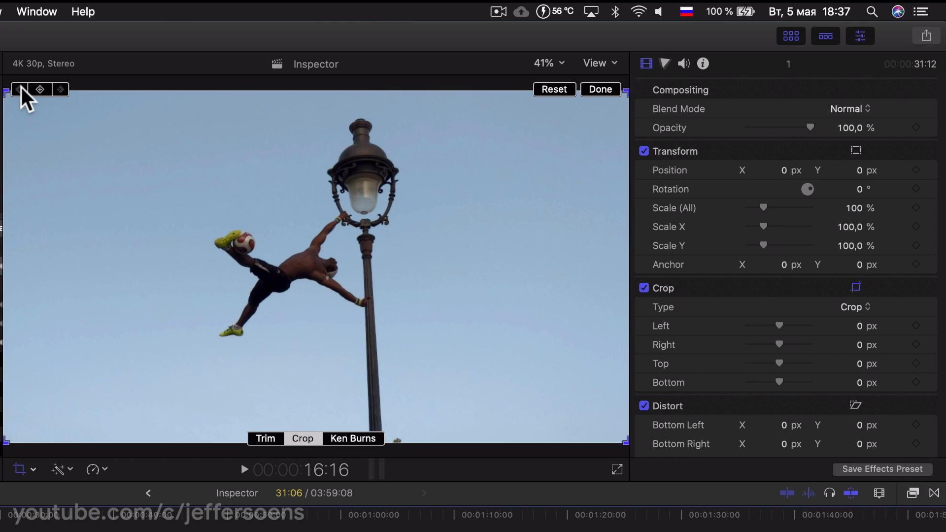
left_click_drag(7, 92, 221, 211)
left_click_drag(416, 311, 227, 239)
left_click(601, 90)
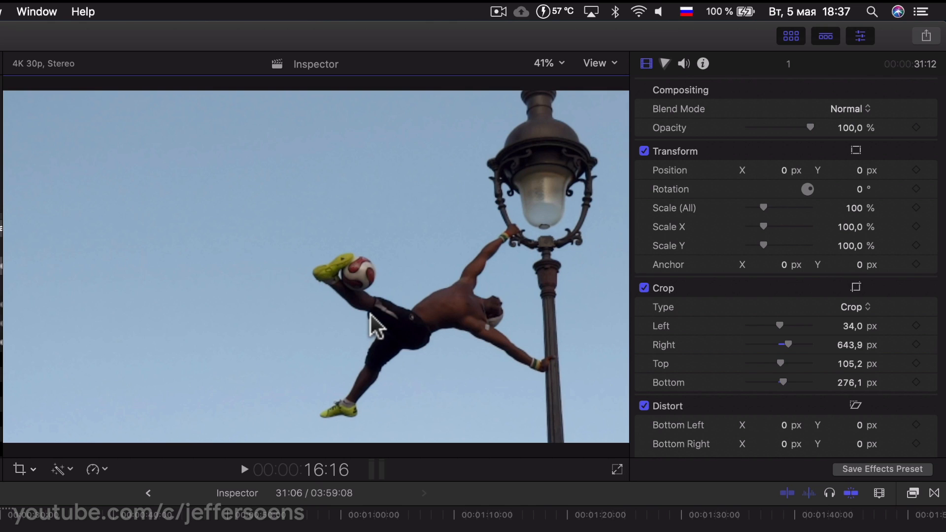
Reset the crop on clip 1 and switch its crop type to Ken Burns.
left_click(19, 469)
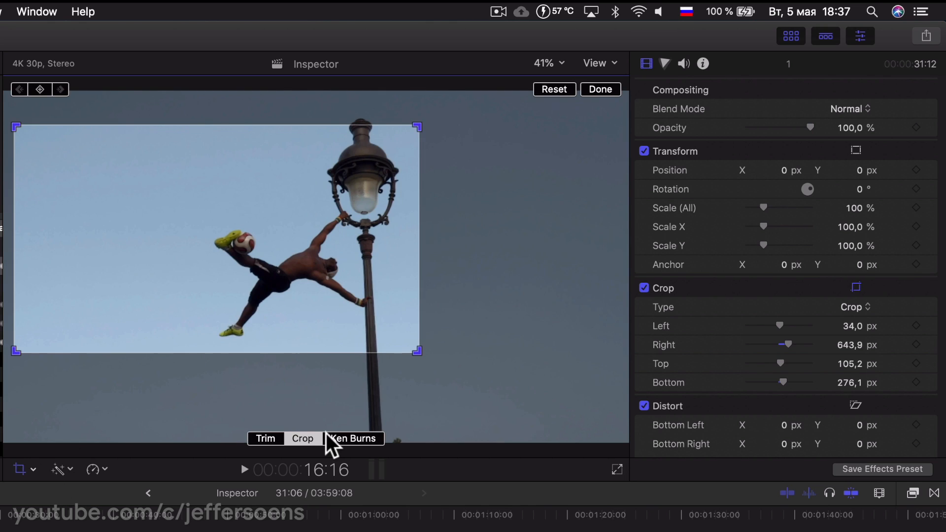
left_click(555, 89)
left_click(353, 438)
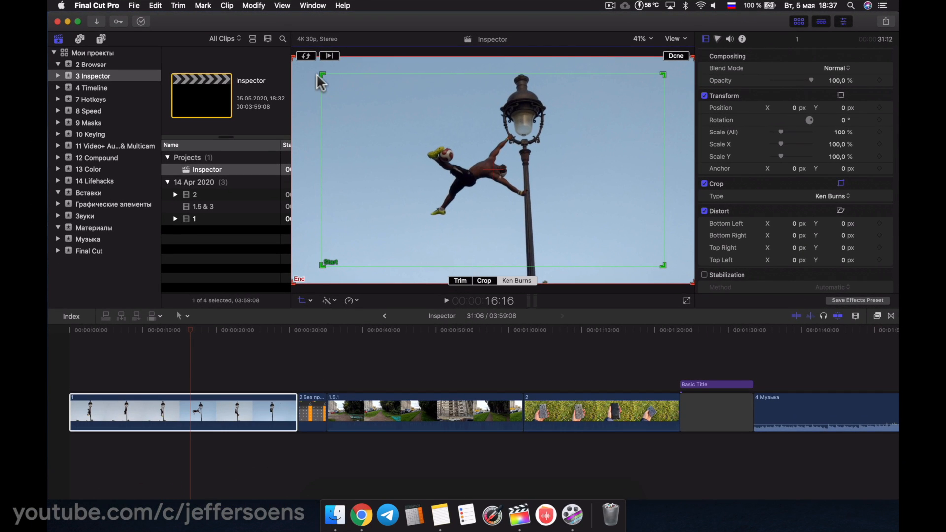
Frame a horizontal Ken Burns pan on clip 1, with a reduced start frame on the picture's left and an equally sized end frame on its right.
left_click_drag(320, 74, 327, 77)
left_click_drag(327, 77, 362, 97)
left_click_drag(441, 146, 396, 122)
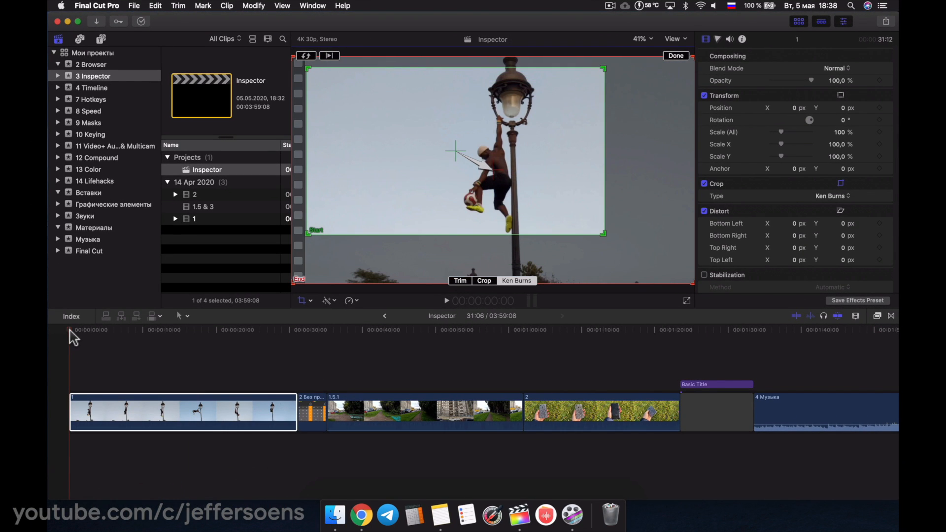
mouse_move(69, 330)
left_mouse_down()
mouse_move(271, 347)
mouse_move(82, 340)
left_mouse_up()
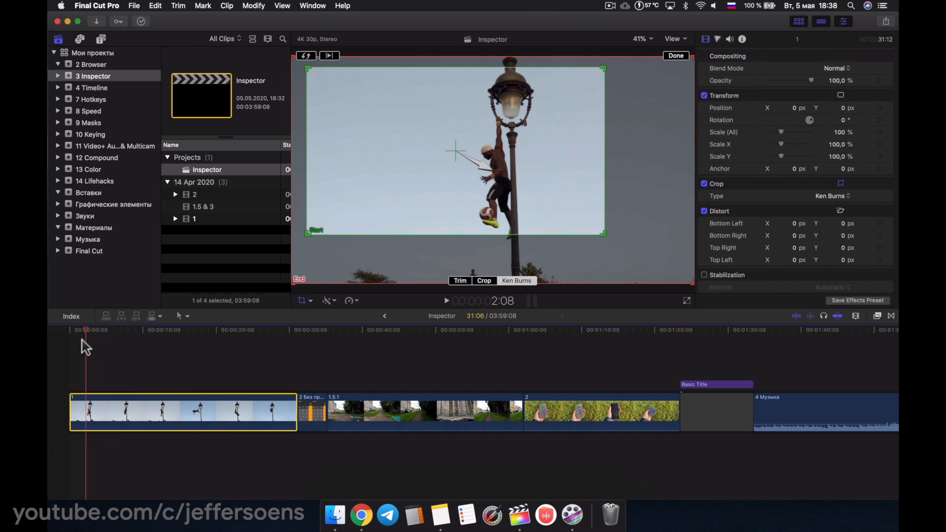
mouse_move(446, 157)
left_mouse_down()
mouse_move(433, 158)
mouse_move(444, 174)
left_mouse_up()
left_click_drag(291, 57, 533, 167)
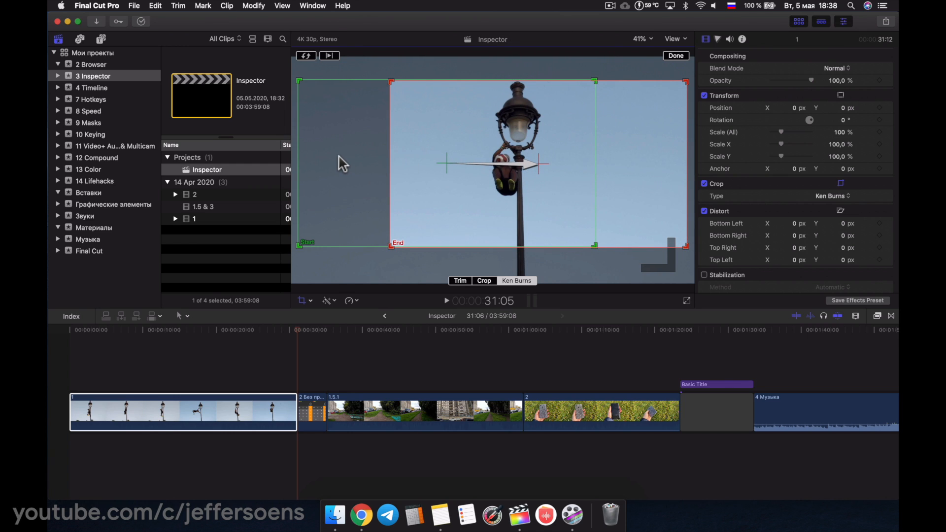
left_click_drag(297, 326, 55, 349)
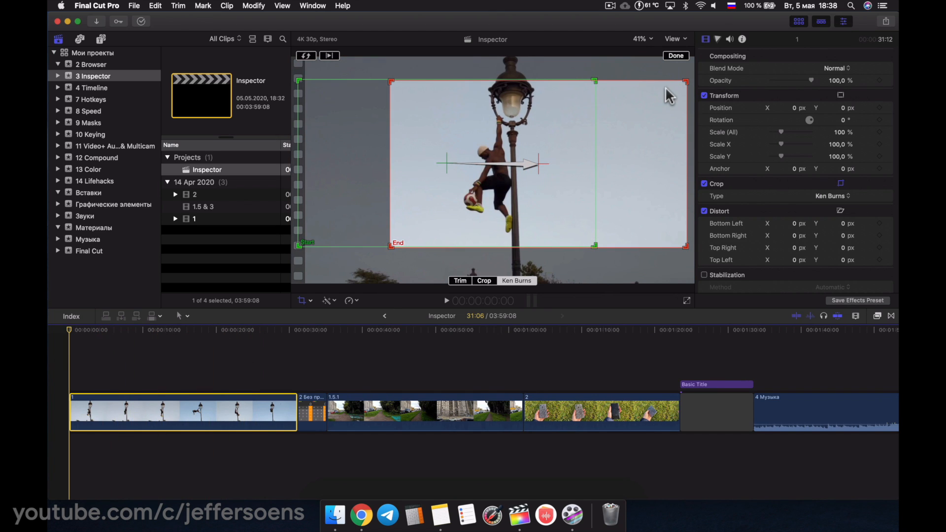
Finish the Ken Burns framing and play back the pan from near the start of clip 1.
left_click(677, 56)
left_click(99, 331)
key("space")
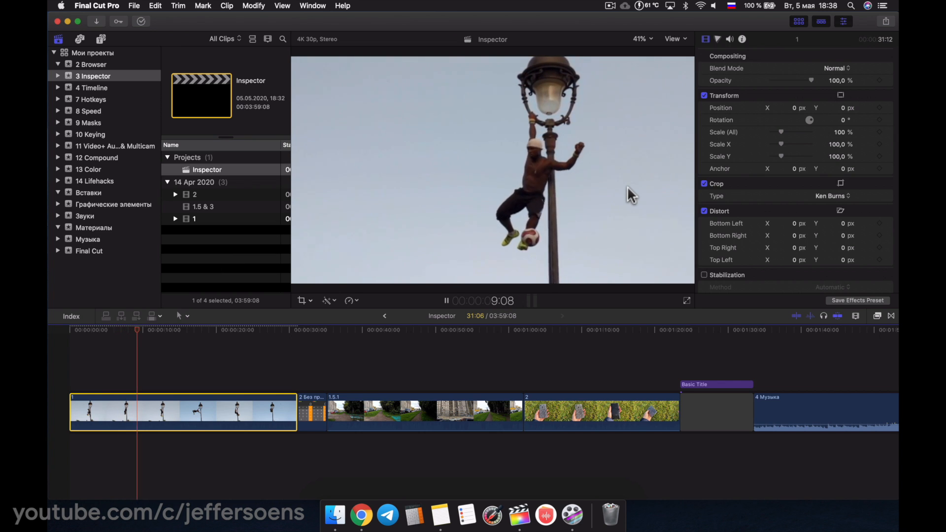
Return clip 1's crop type to Trim with all edges at 0 px, and skim through the full-frame clip.
left_click(302, 301)
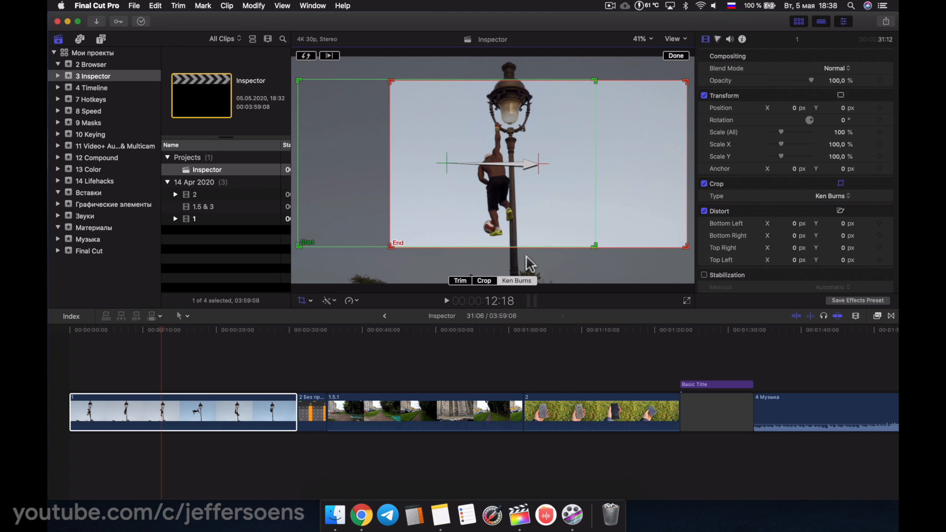
left_click(482, 281)
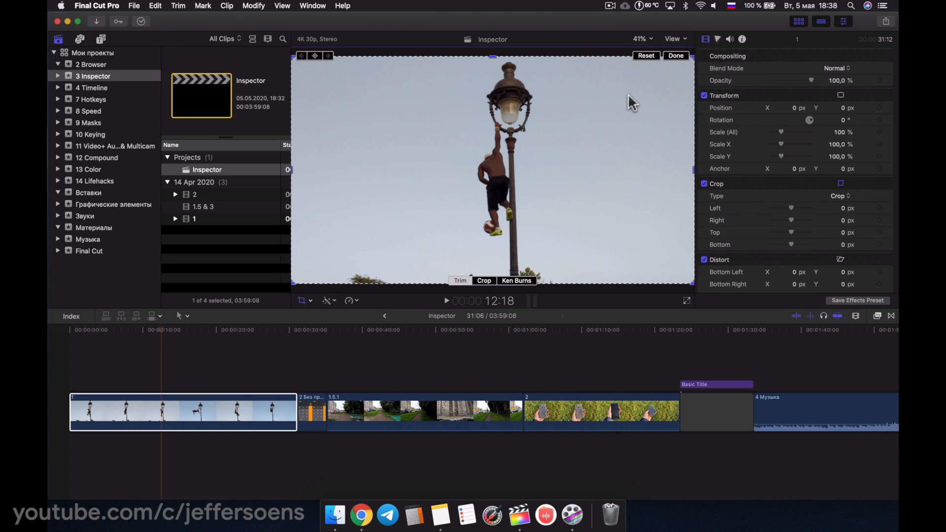
left_click(676, 57)
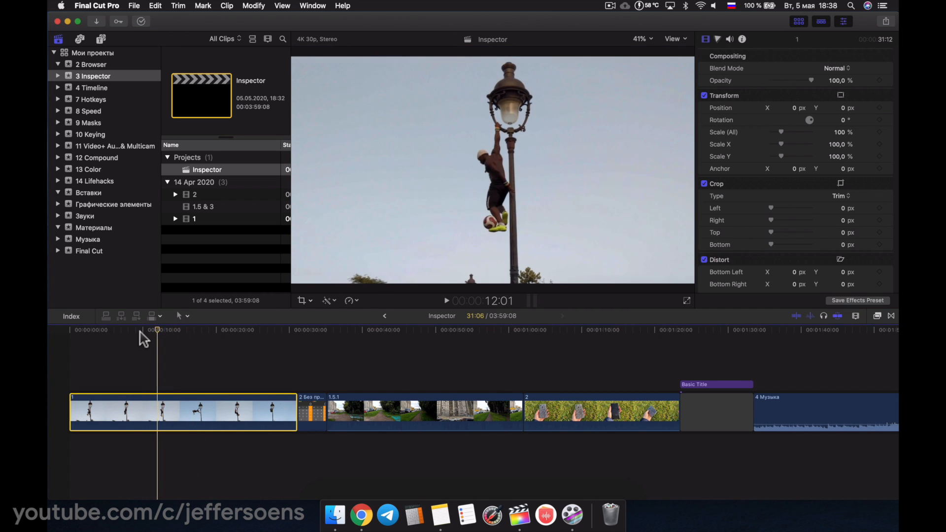
key("space")
left_click_drag(147, 337, 268, 338)
Try distorting clip 1 by offsetting its top edge X 117.2, Y -354.2 px and its top-right corner X -452.9, Y -361.3 px, resetting each.
scroll(799, 105, "down", 3)
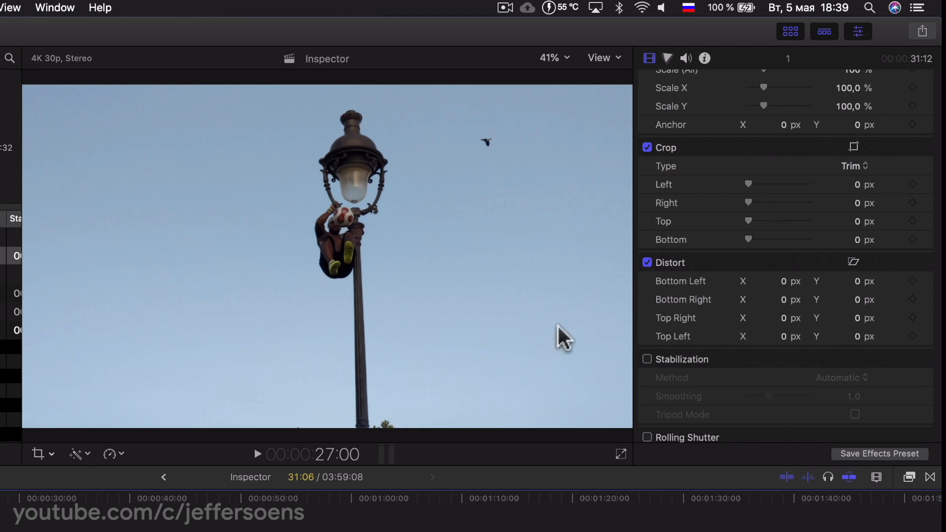
left_click(50, 454)
left_click(69, 507)
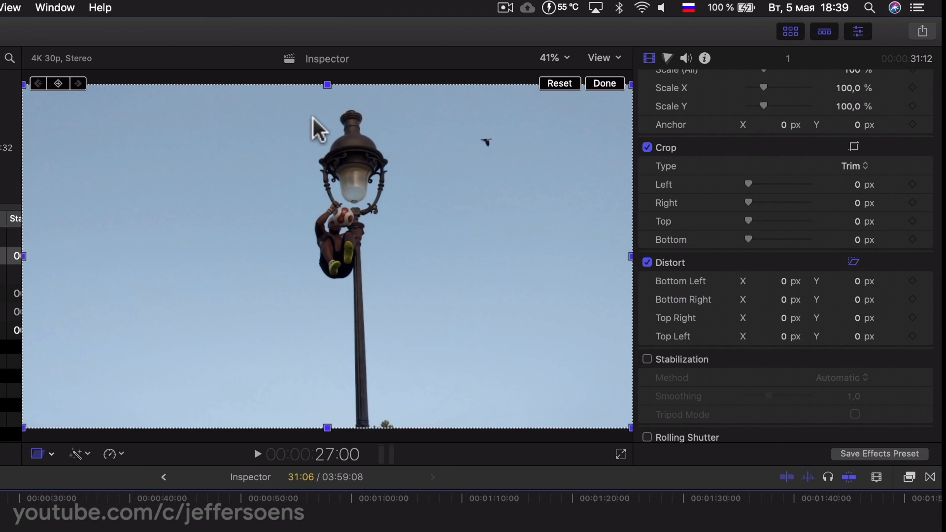
left_click_drag(327, 85, 363, 194)
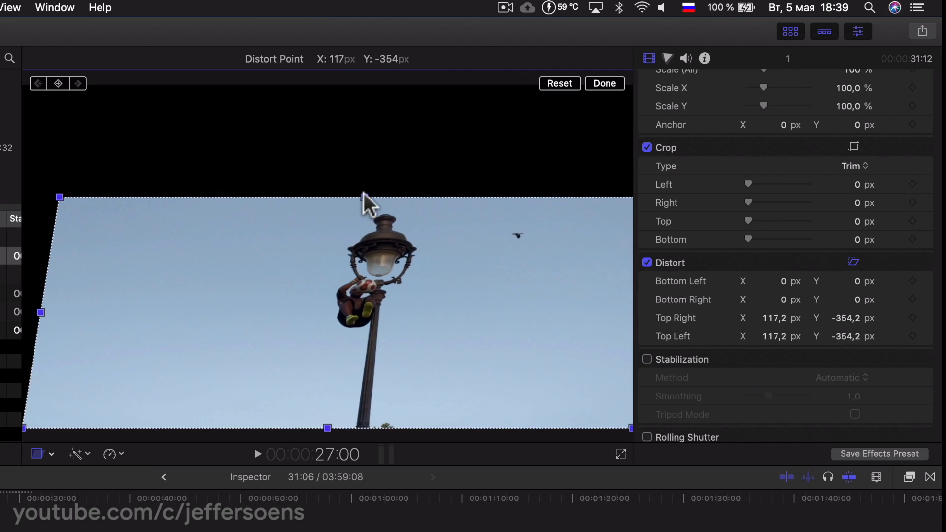
left_click(562, 84)
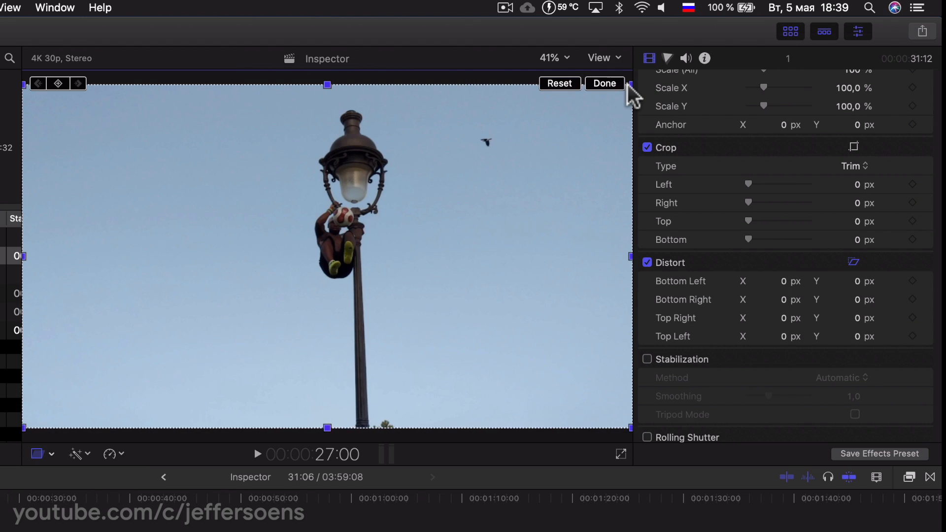
left_click_drag(631, 85, 489, 199)
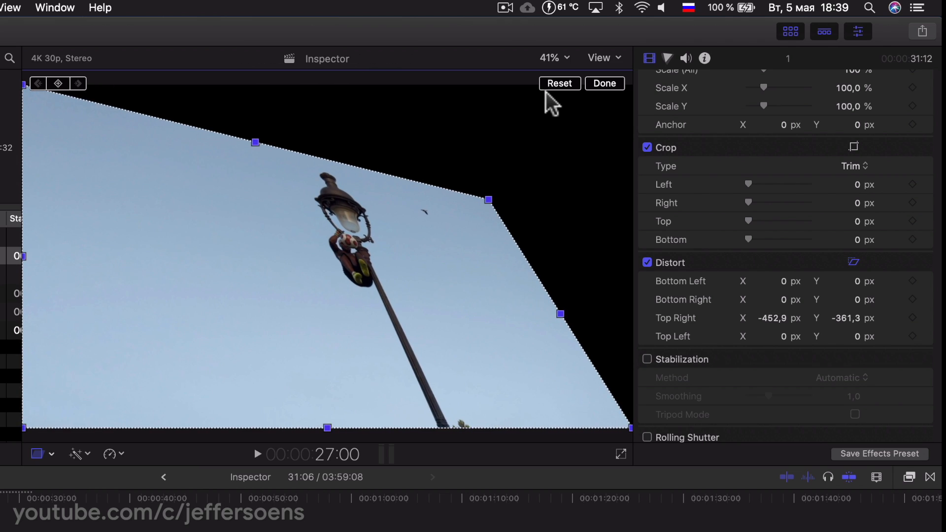
left_click(560, 84)
Distort clip 1 by offsetting its top-left corner X 363.4, Y -142.0 px and pulling both bottom corners inward.
left_click_drag(24, 85, 138, 130)
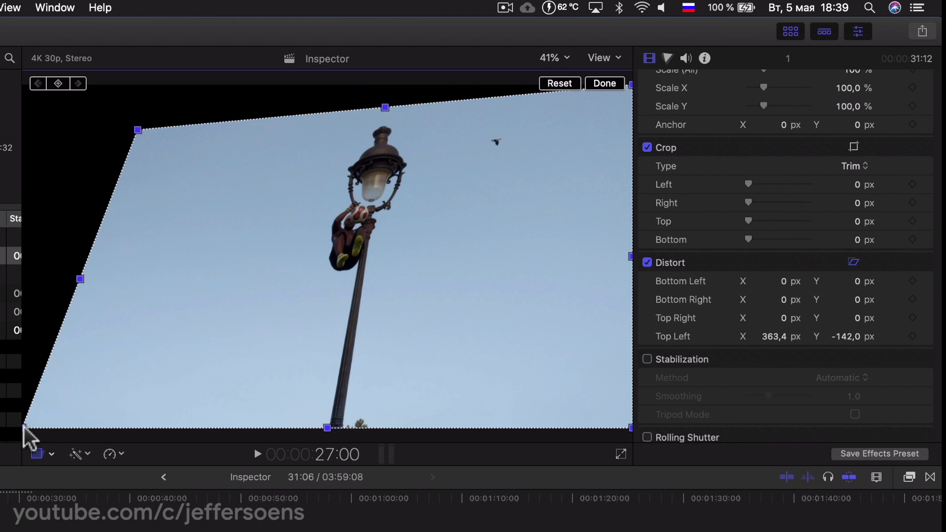
left_click_drag(22, 430, 89, 373)
left_click_drag(631, 433, 577, 411)
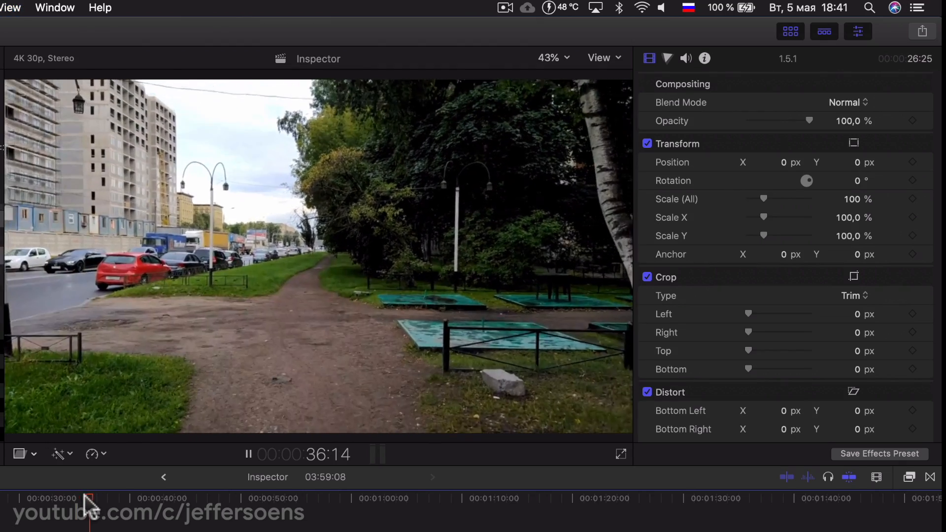
Enable Stabilization with InertiaCam at 0.52 smoothing and Rolling Shutter correction at Medium for clip 1.5.1.
scroll(746, 347, "down", 8)
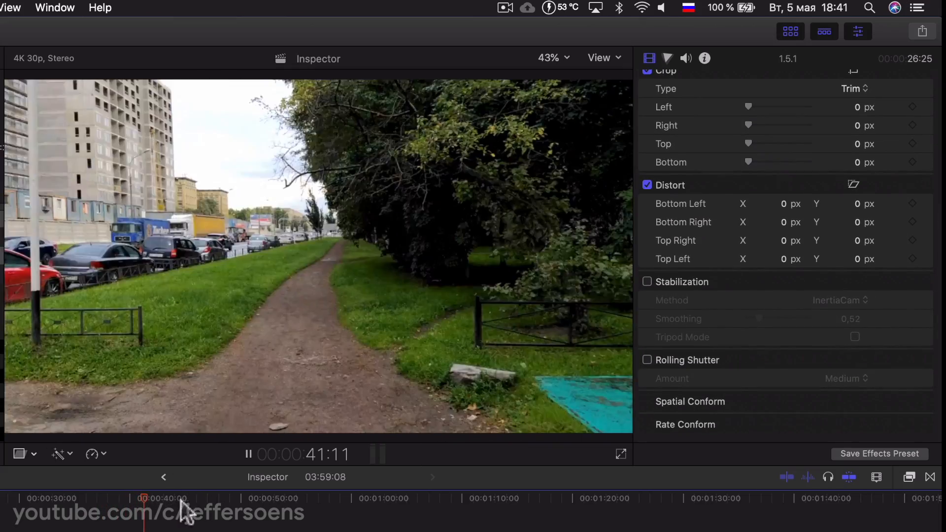
left_click(211, 503)
scroll(748, 277, "down", 2)
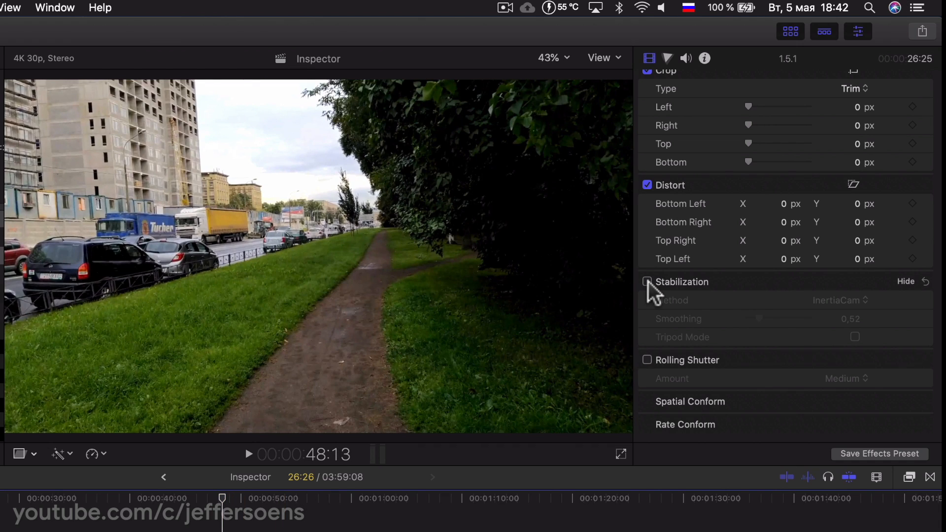
left_click(648, 282)
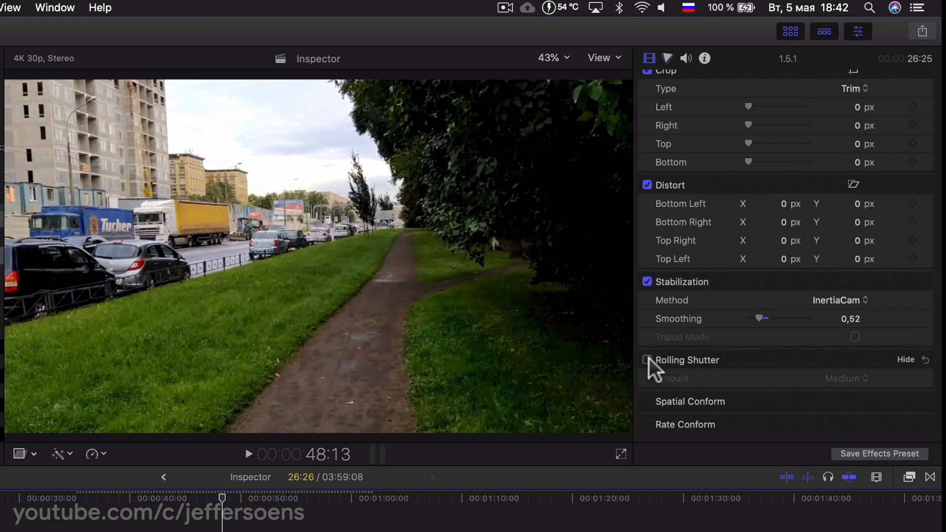
left_click(648, 360)
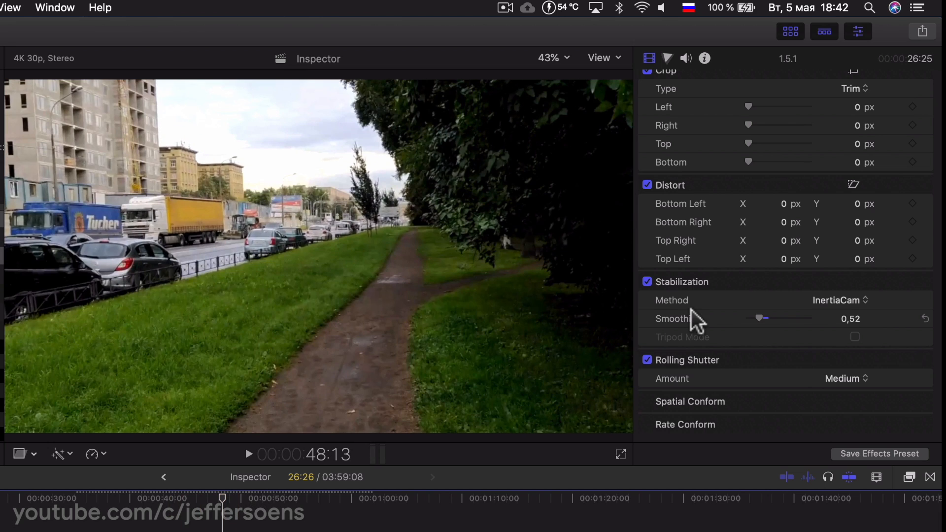
Turn Stabilization and Rolling Shutter off and on again to compare the same frame of clip 1.5.1.
left_click(647, 281)
left_click(647, 360)
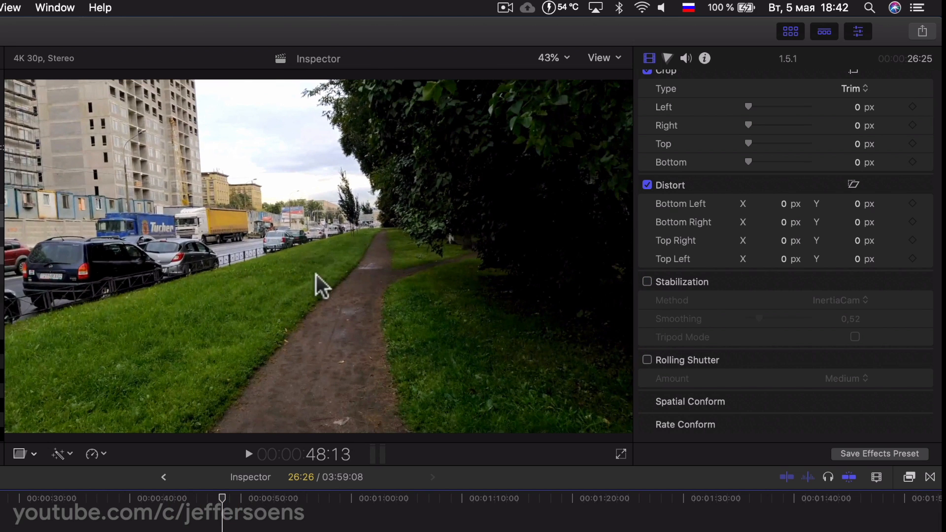
left_click(647, 282)
left_click(647, 360)
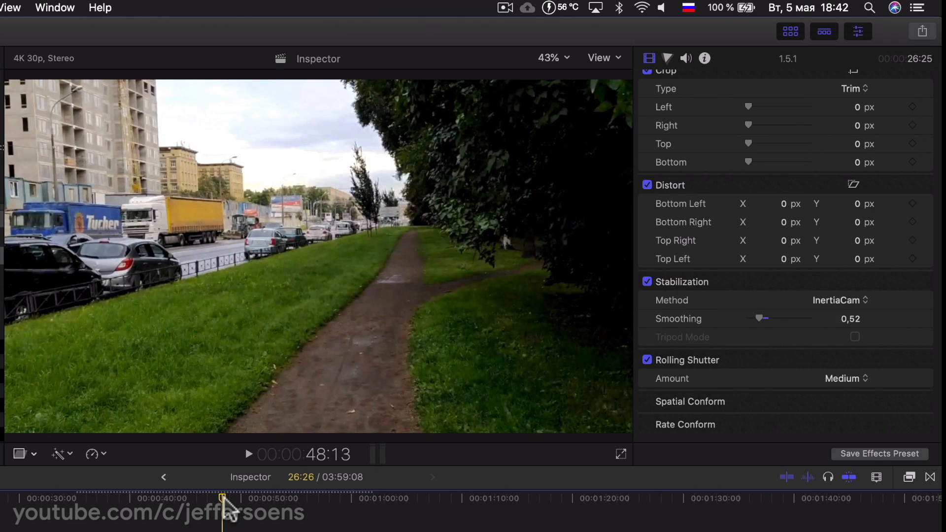
Play back the beginning of clip 1.5.1 with Stabilization and Rolling Shutter enabled.
left_click_drag(226, 508, 73, 506)
key("space")
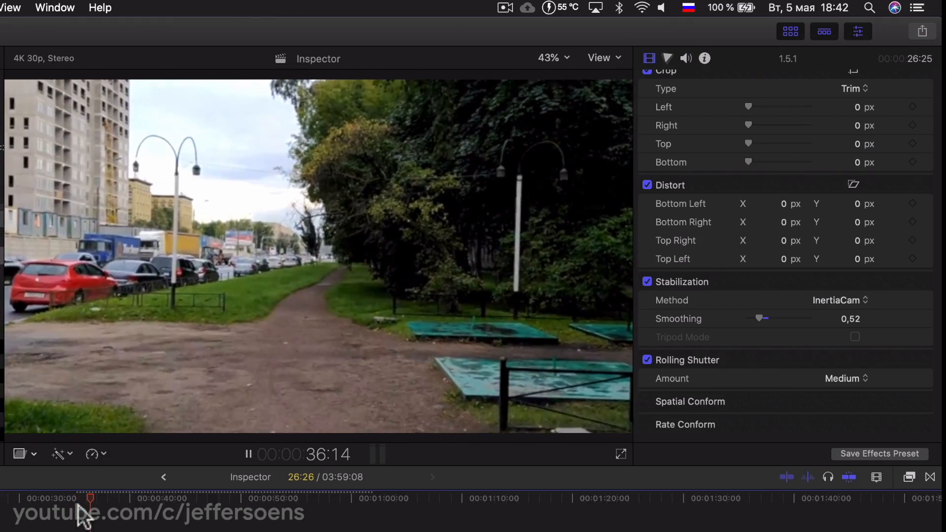
key("space")
Play clip 1.5.1 with Stabilization and Rolling Shutter disabled, and re-enable both to compare the motion.
left_click(647, 282)
left_click(647, 360)
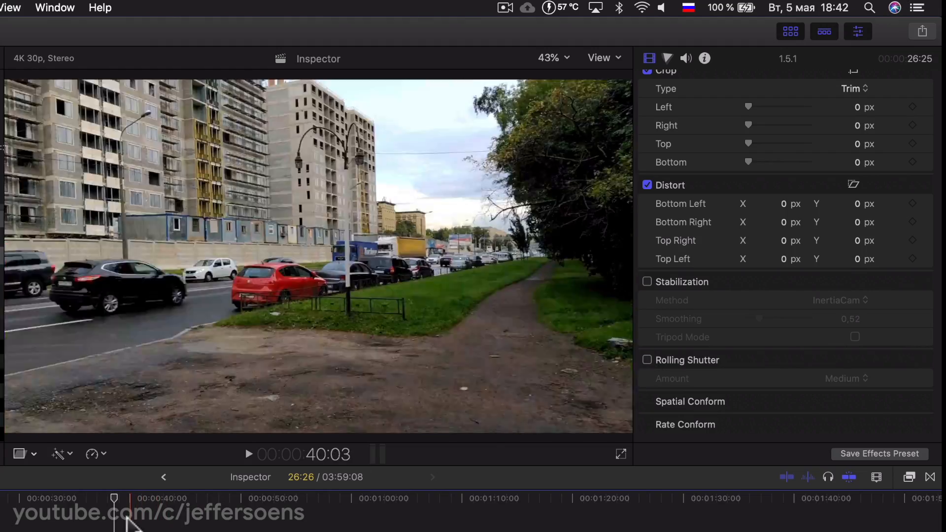
key("space")
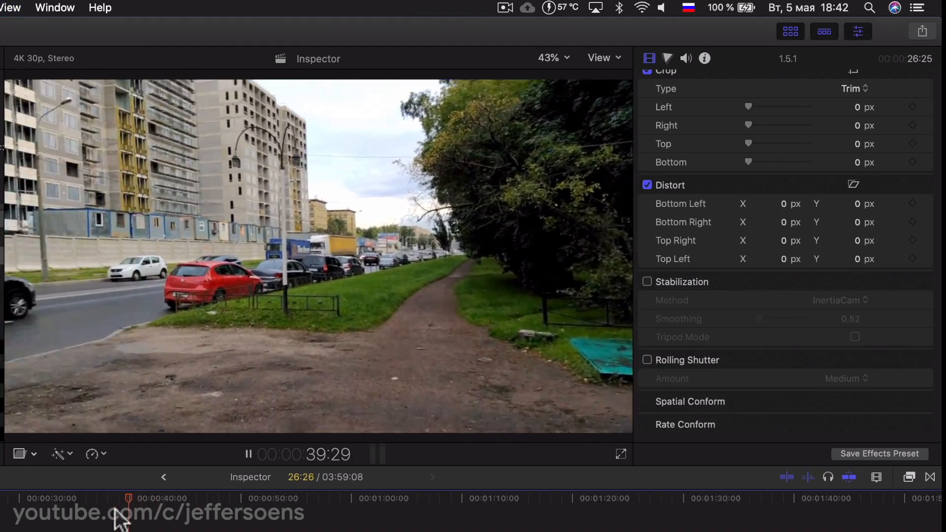
key("space")
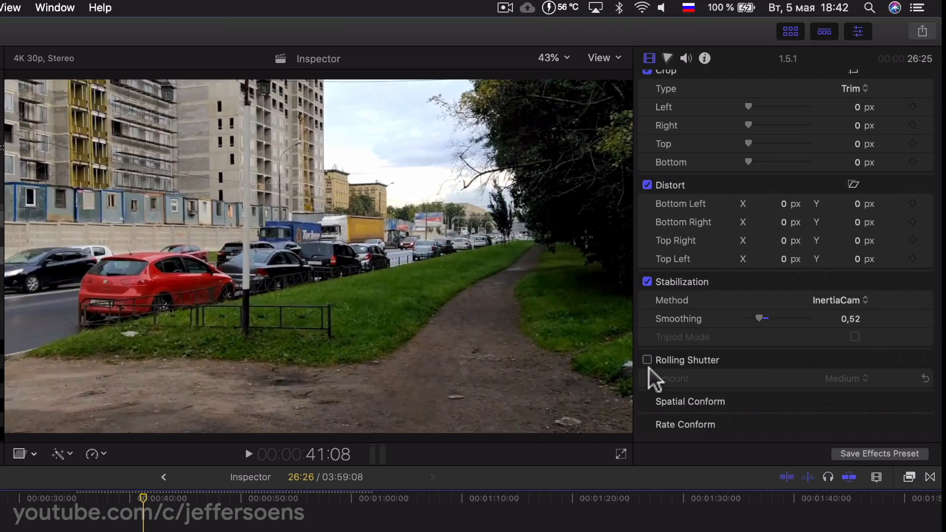
left_click(647, 360)
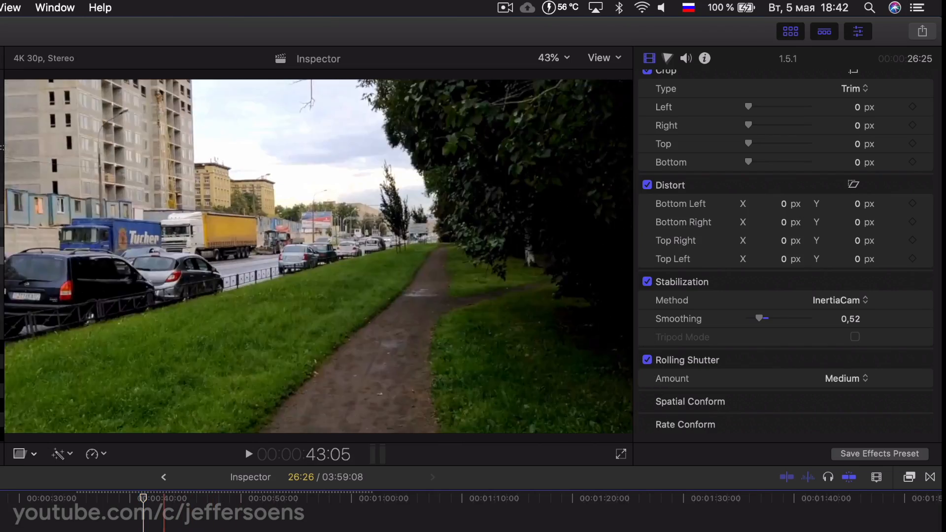
key("space")
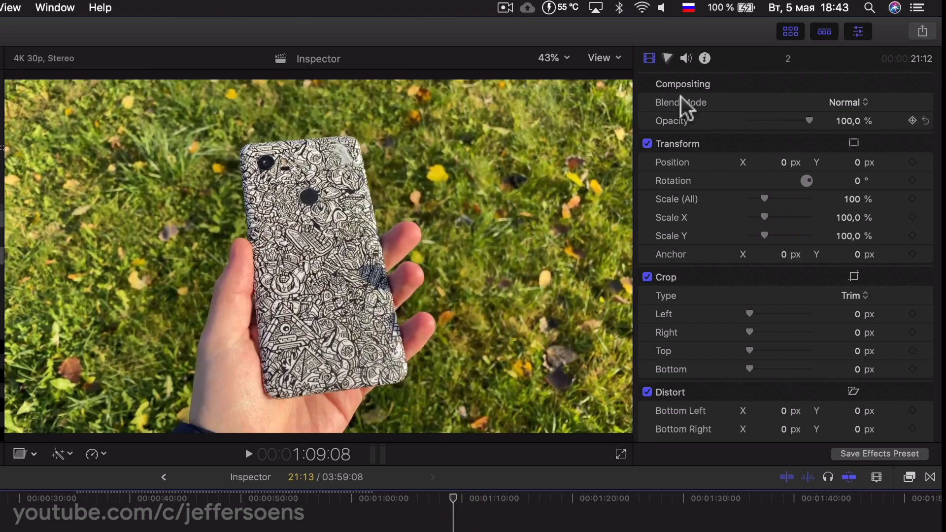
Open the color settings of clip 2 and examine the Master, Shadows, Midtones and Highlights color controls.
left_click(668, 58)
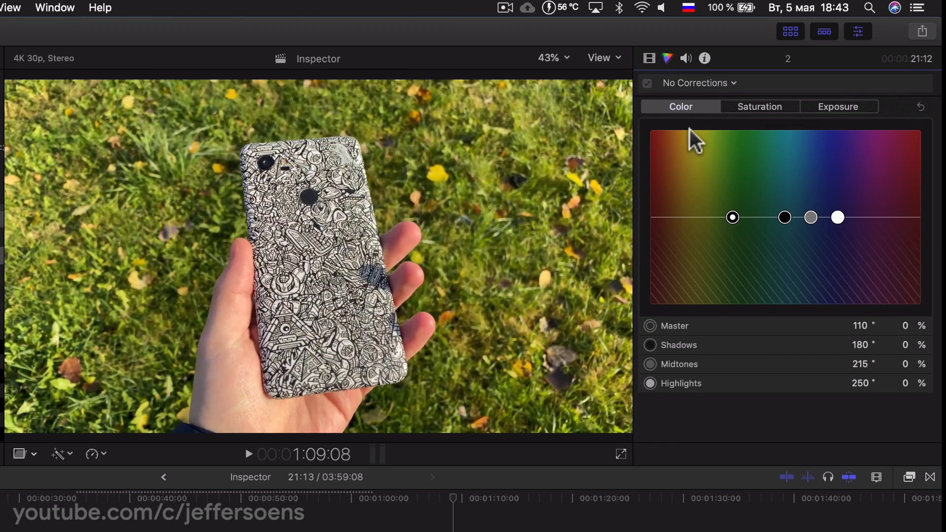
left_click(696, 322)
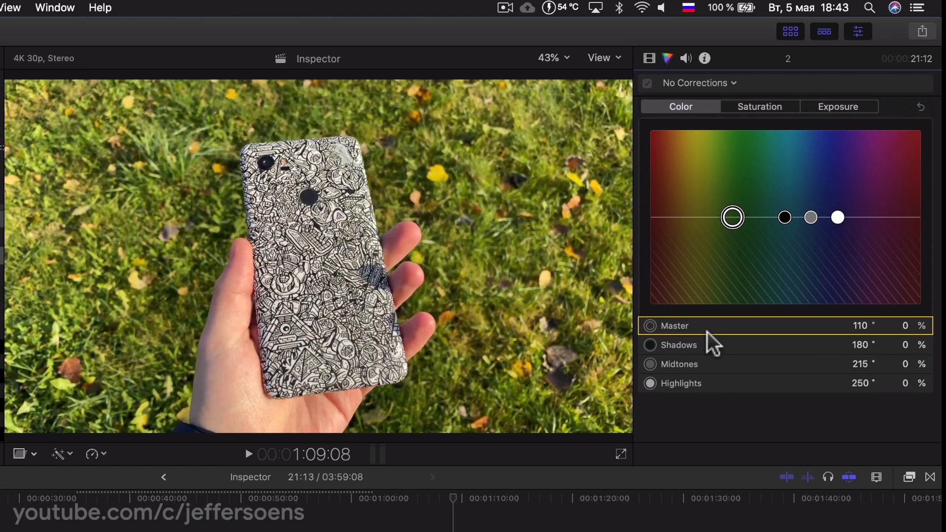
left_click(706, 345)
left_click(708, 365)
left_click(705, 383)
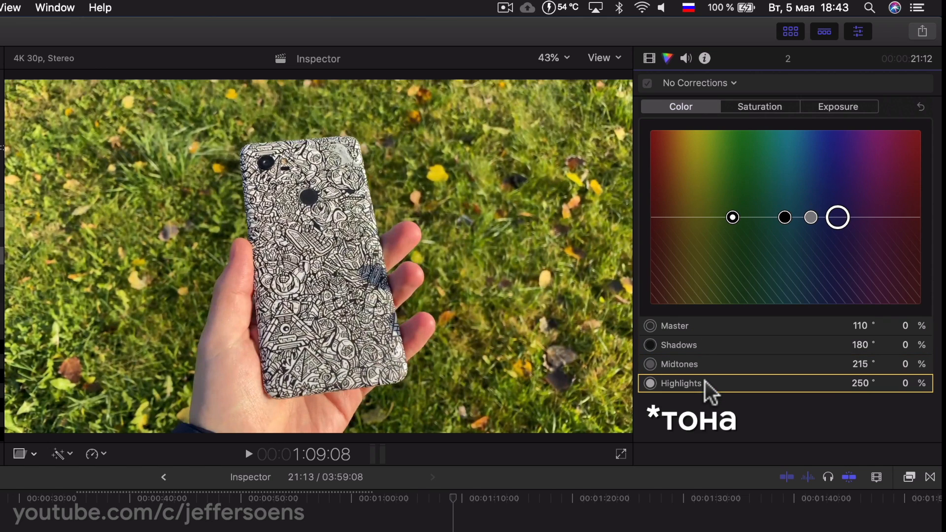
Try tinting clip 2 green with the Master color control at 131° and 70%, and reset it.
left_click(733, 217)
left_click_drag(730, 215, 749, 157)
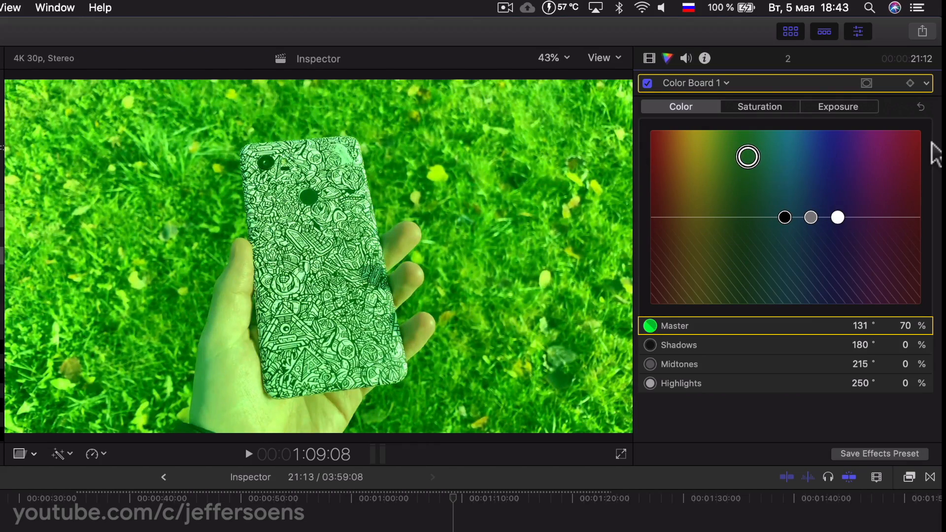
left_click(921, 107)
Lower the Shadows saturation of clip 2 to -7% on the Color Board.
left_click(779, 106)
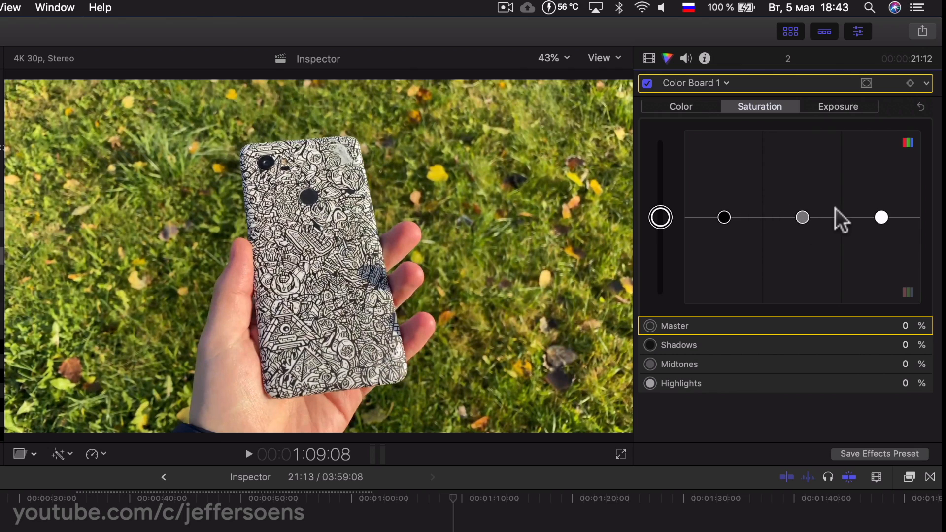
mouse_move(723, 217)
left_mouse_down()
mouse_move(722, 164)
mouse_move(724, 262)
mouse_move(724, 138)
mouse_move(721, 330)
mouse_move(725, 213)
left_mouse_up()
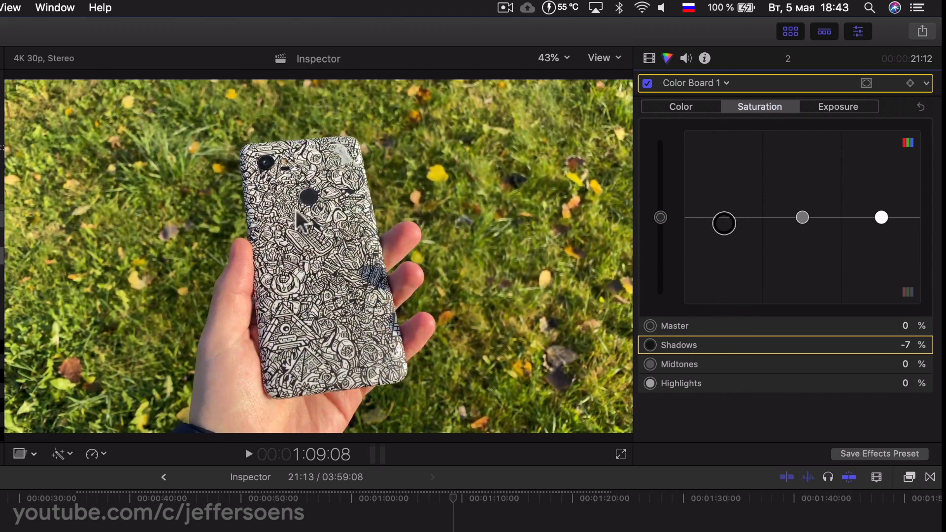
Reset the Shadows saturation of clip 2, and try Midtones at 10% and Highlights at -7%, resetting each.
left_click(921, 107)
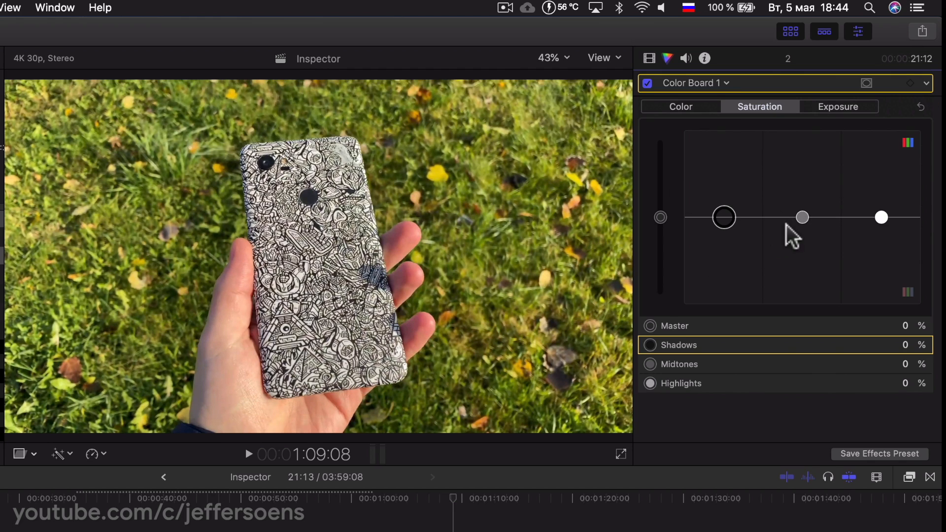
left_click_drag(808, 212, 756, 202)
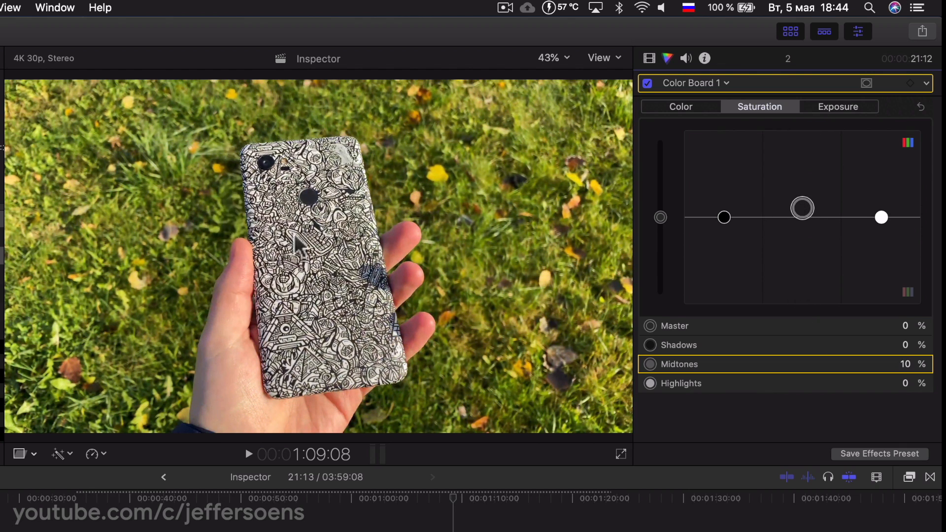
left_click(921, 107)
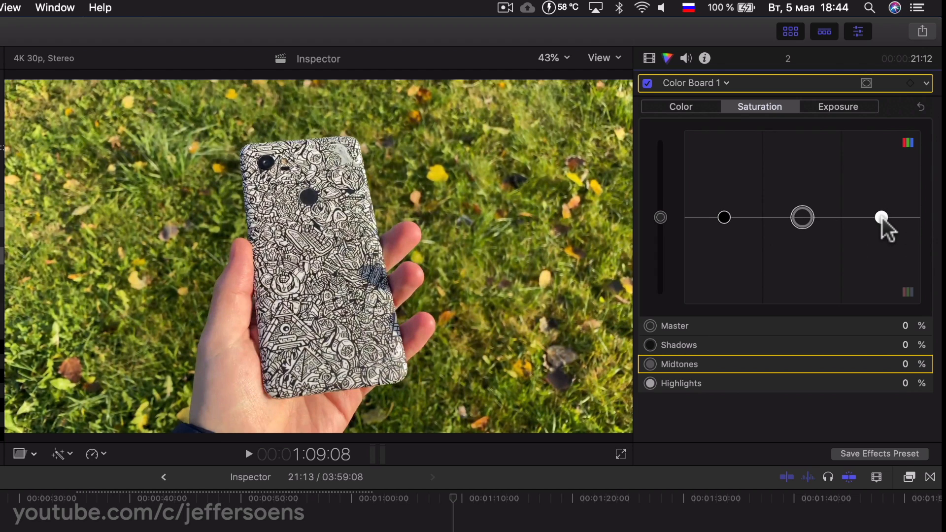
mouse_move(883, 217)
left_mouse_down()
mouse_move(885, 182)
mouse_move(882, 241)
mouse_move(896, 170)
mouse_move(894, 219)
left_mouse_up()
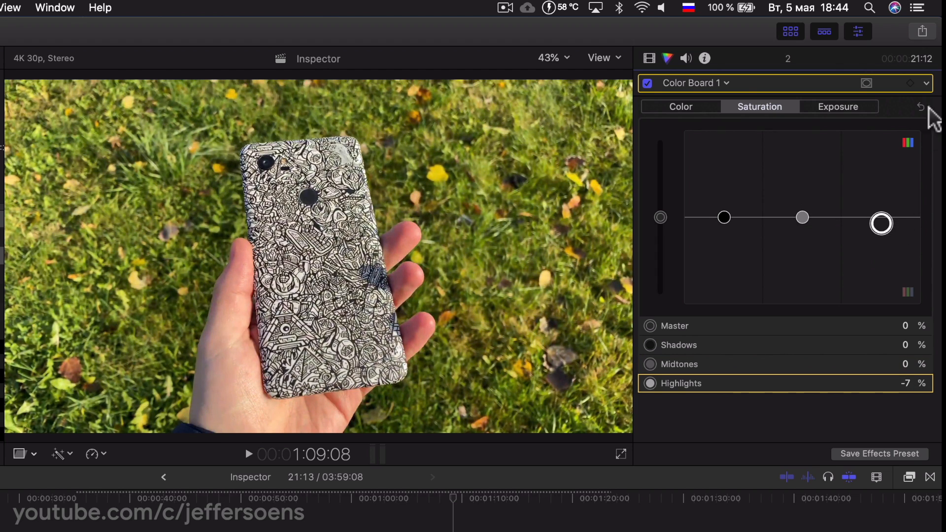
left_click(923, 108)
Try adjusting the Master exposure of clip 2 on the Color Board, and reset it.
left_click(839, 108)
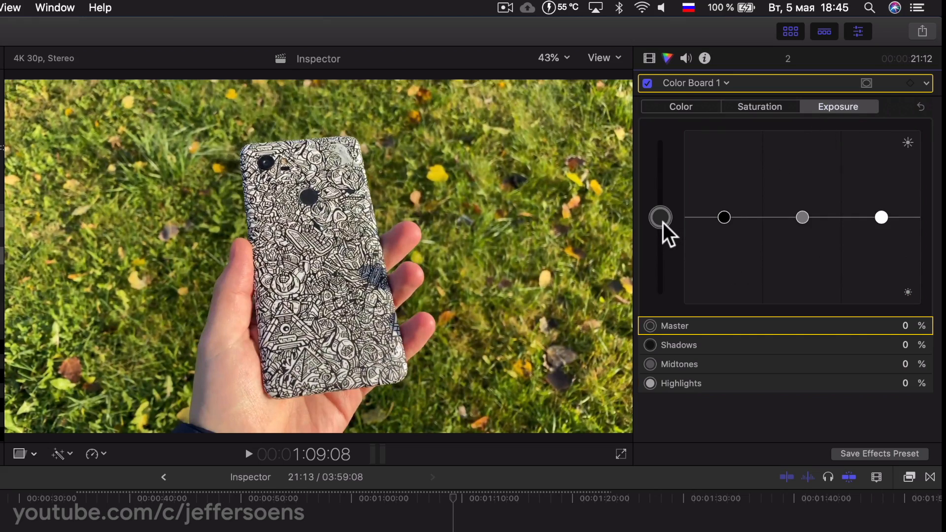
mouse_move(661, 218)
left_mouse_down()
mouse_move(670, 198)
mouse_move(670, 238)
mouse_move(668, 228)
left_mouse_up()
left_click(914, 107)
left_click(759, 106)
Set the exposure of clip 2 to 14% for Shadows, -55% for Midtones and 21% for Highlights.
left_click(830, 110)
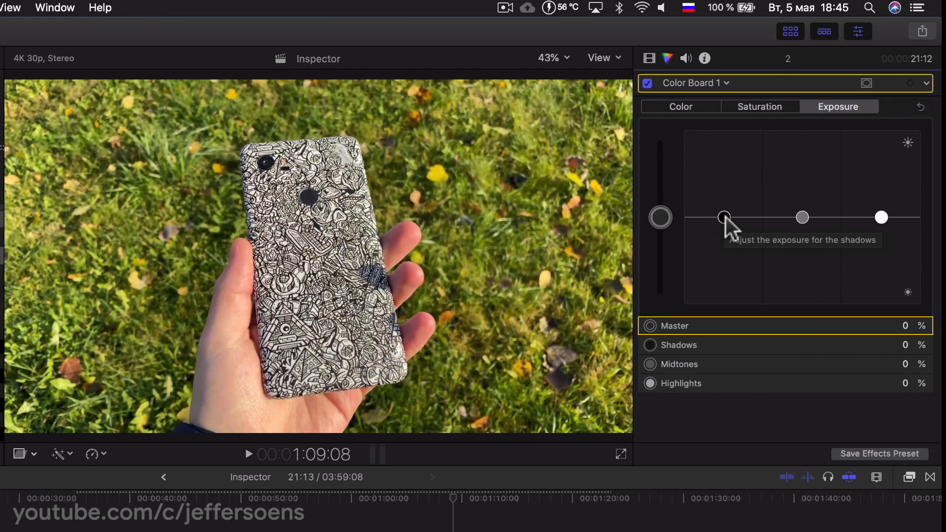
left_click_drag(727, 218, 735, 205)
left_click_drag(800, 214, 813, 262)
left_click_drag(882, 216, 892, 195)
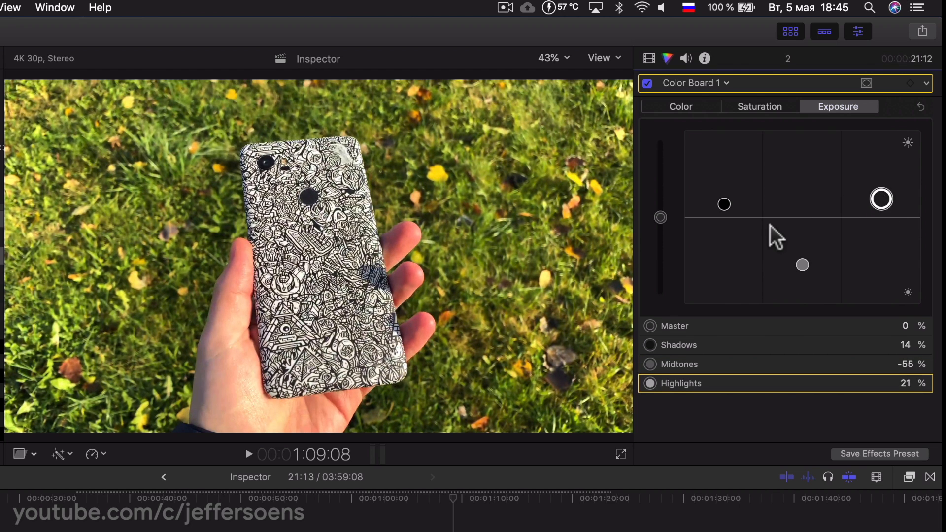
Compare clip 2 with the Color Board correction off and on, and review its Color, Saturation and Exposure controls.
left_click(647, 83)
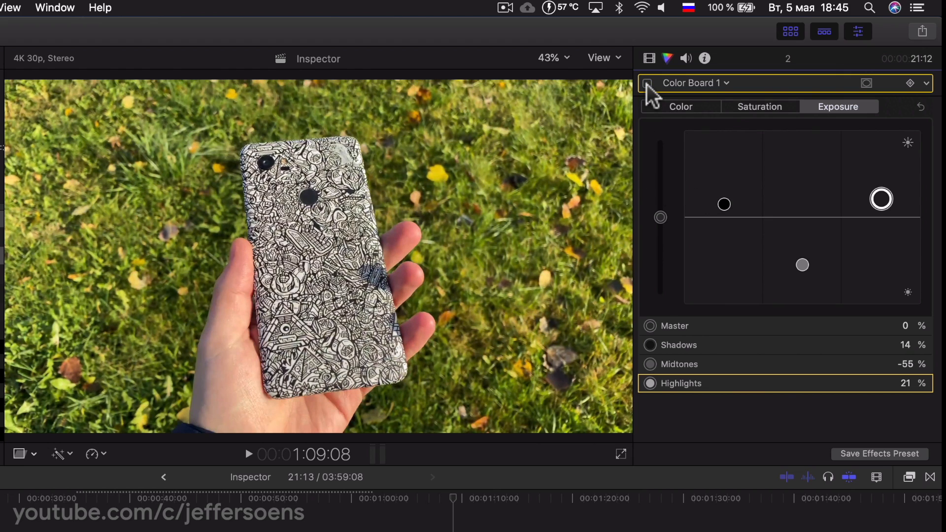
left_click(647, 83)
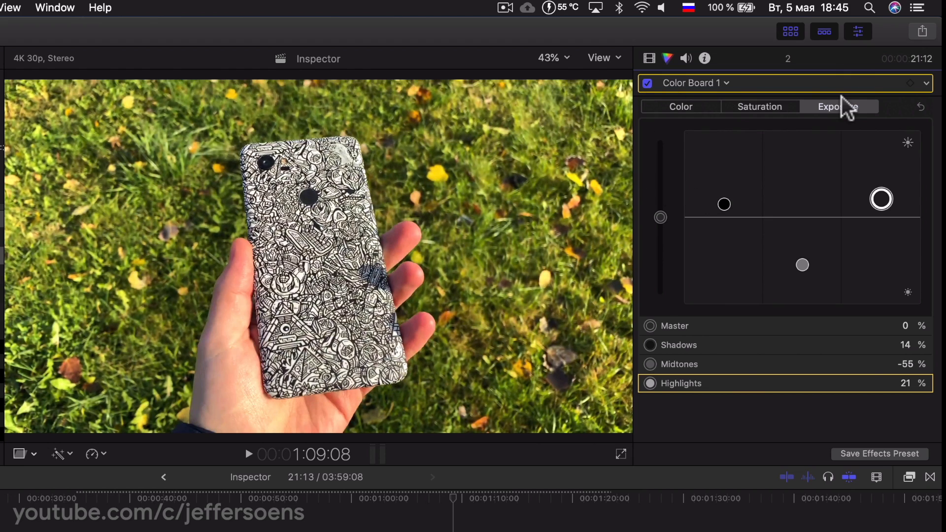
left_click(776, 108)
left_click(693, 108)
left_click(750, 110)
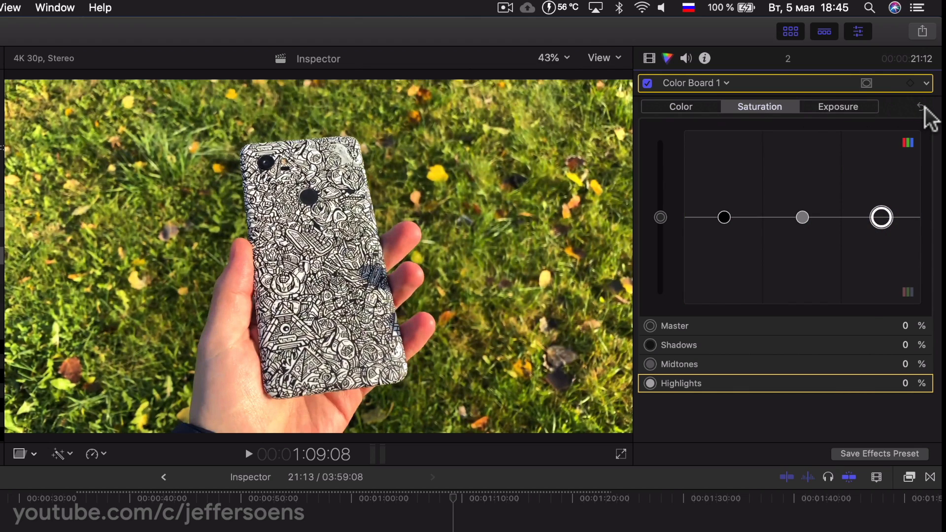
left_click(675, 108)
left_click(749, 106)
left_click(838, 105)
left_click(758, 105)
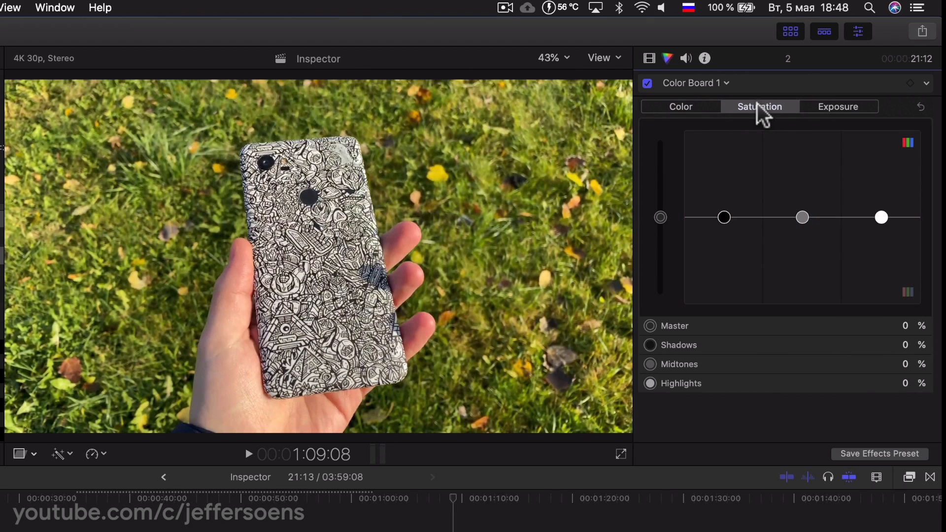
Add a Color Wheels correction to clip 2 and set its Temperature to 5091.
left_click(724, 84)
left_click(714, 162)
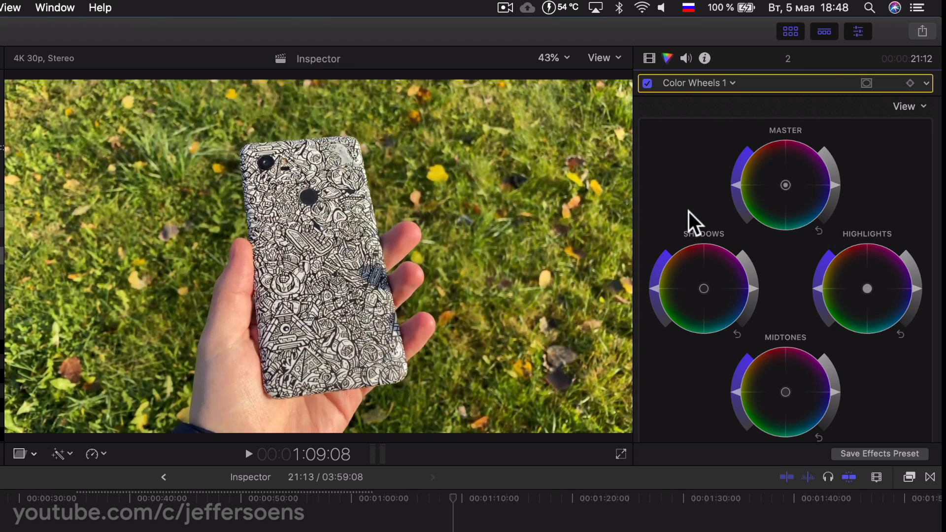
scroll(673, 238, "down", 3)
scroll(672, 241, "up", 3)
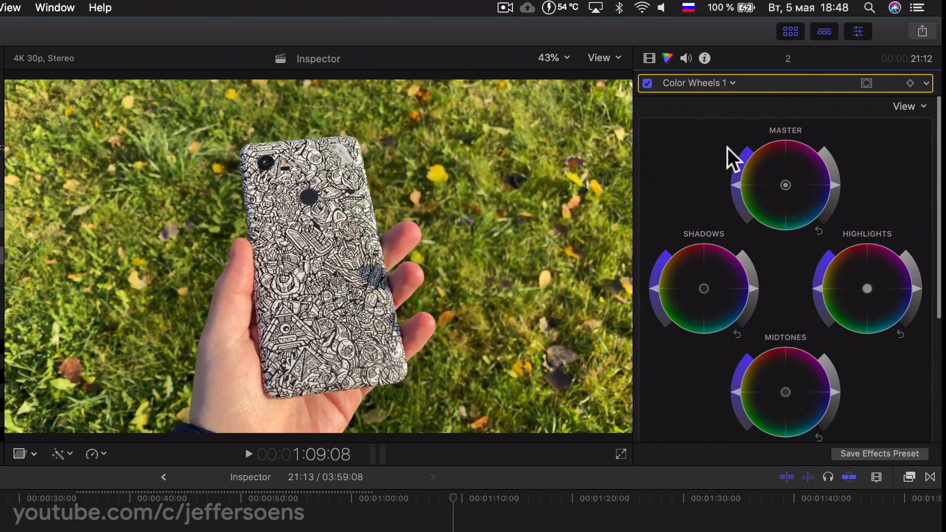
scroll(832, 253, "down", 4)
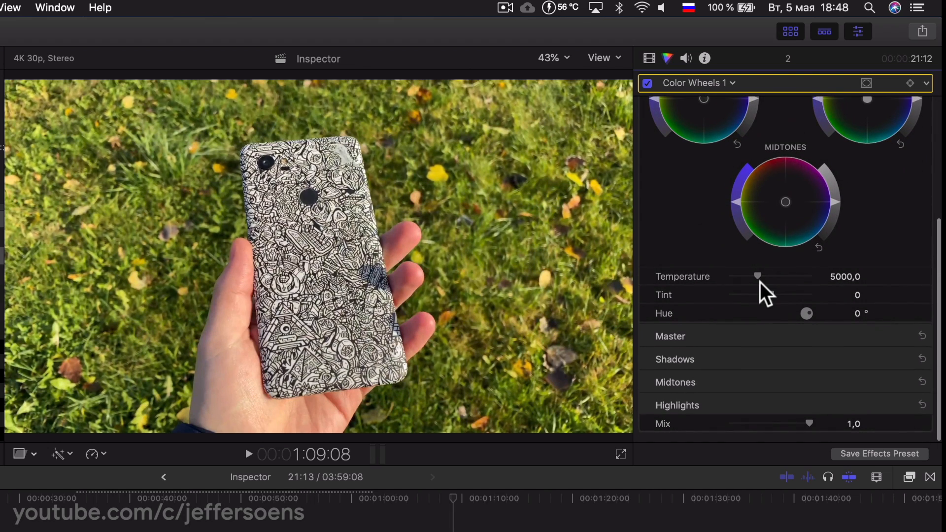
mouse_move(757, 275)
left_mouse_down()
mouse_move(740, 276)
mouse_move(778, 276)
mouse_move(758, 276)
left_mouse_up()
Add a Color Curves correction to clip 2 and look through its luma, red, green and blue curves.
left_click(732, 82)
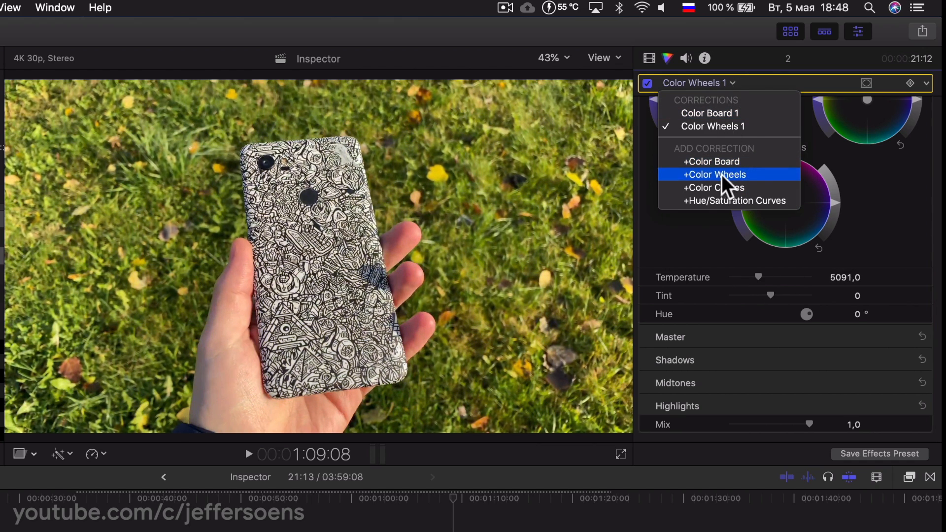
left_click(722, 186)
scroll(746, 259, "down", 5)
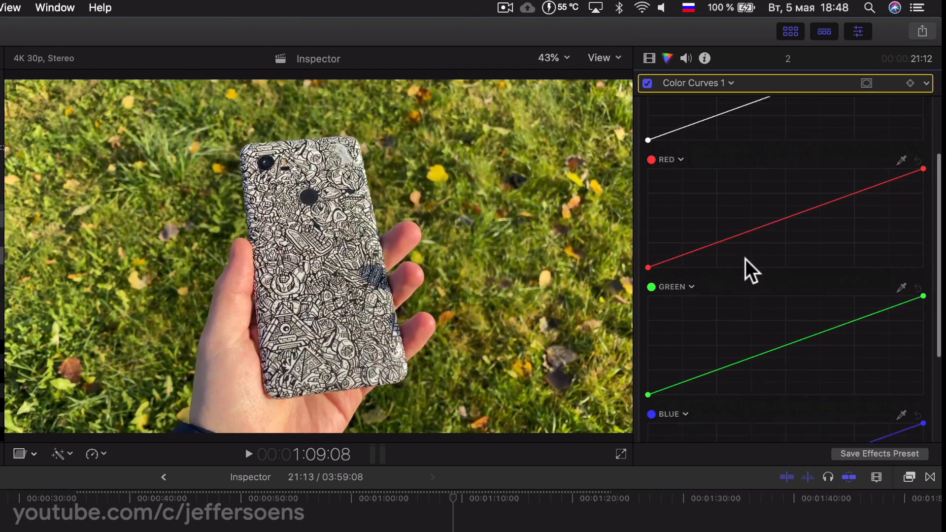
scroll(746, 259, "up", 5)
Add a Hue/Saturation Curves correction to clip 2 and look through its curves.
left_click(729, 85)
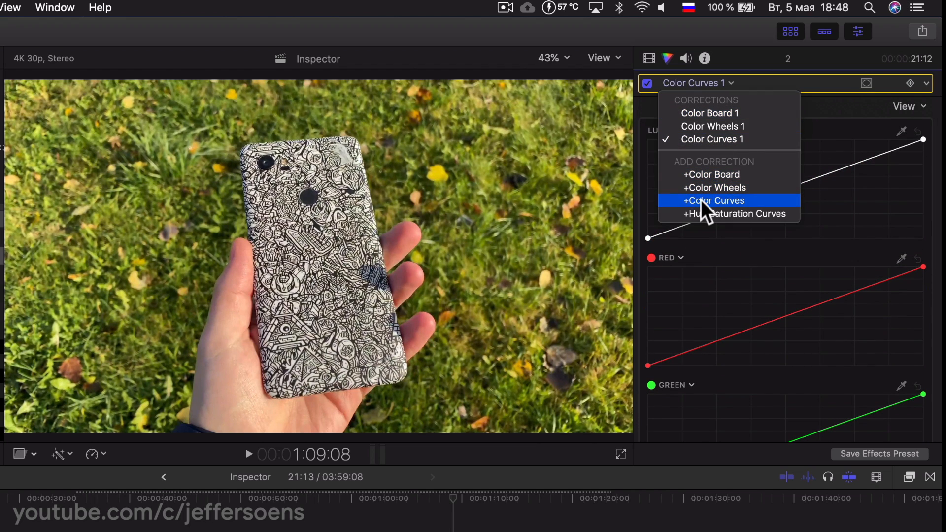
left_click(702, 211)
scroll(715, 275, "down", 7)
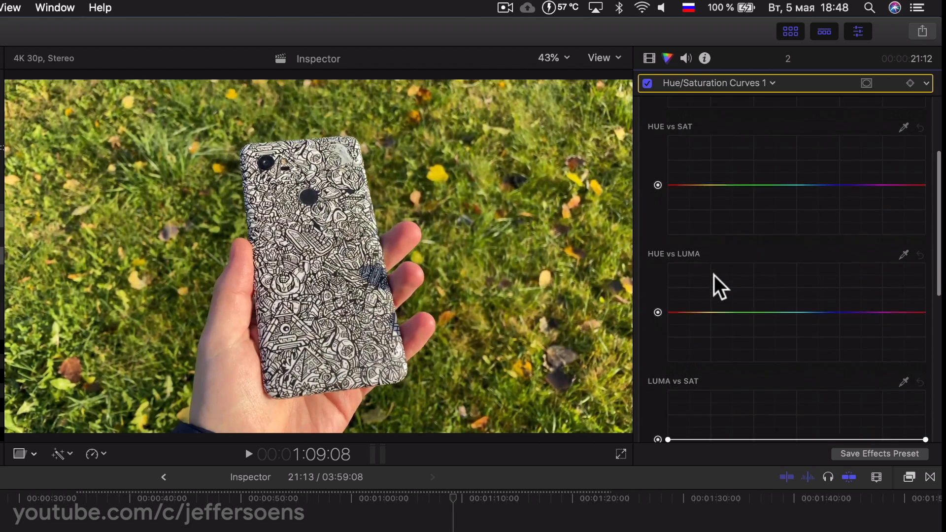
scroll(781, 244, "down", 3)
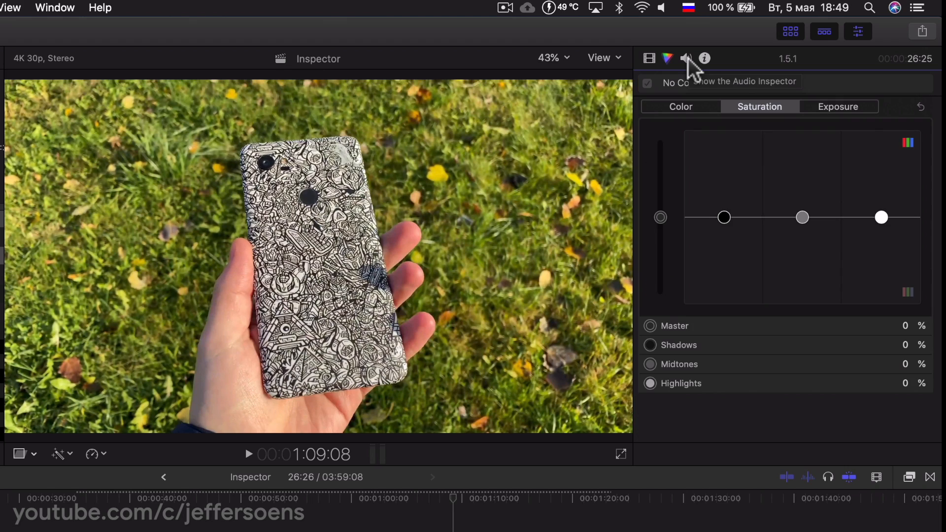
Open the audio settings of clip 1.5.1 and set its volume to -1.1 dB.
left_click(687, 58)
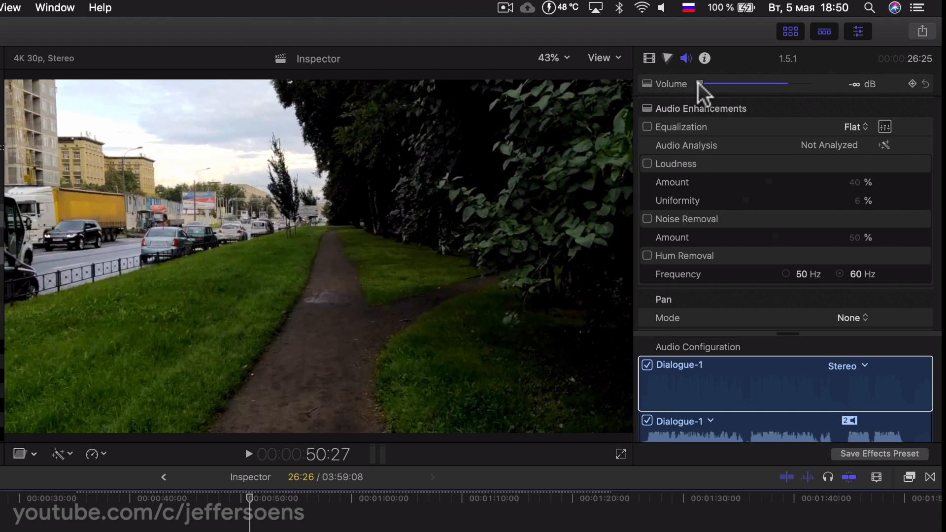
left_click_drag(699, 83, 788, 86)
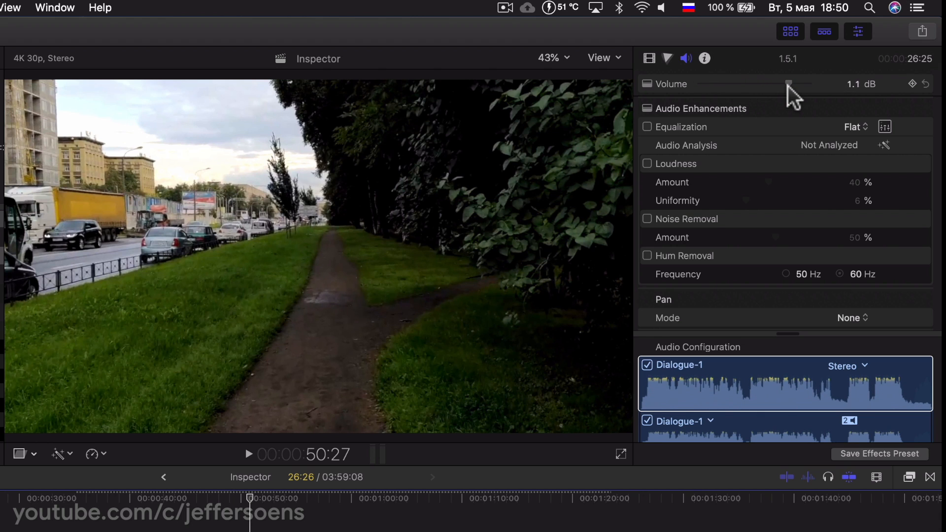
left_click(674, 377)
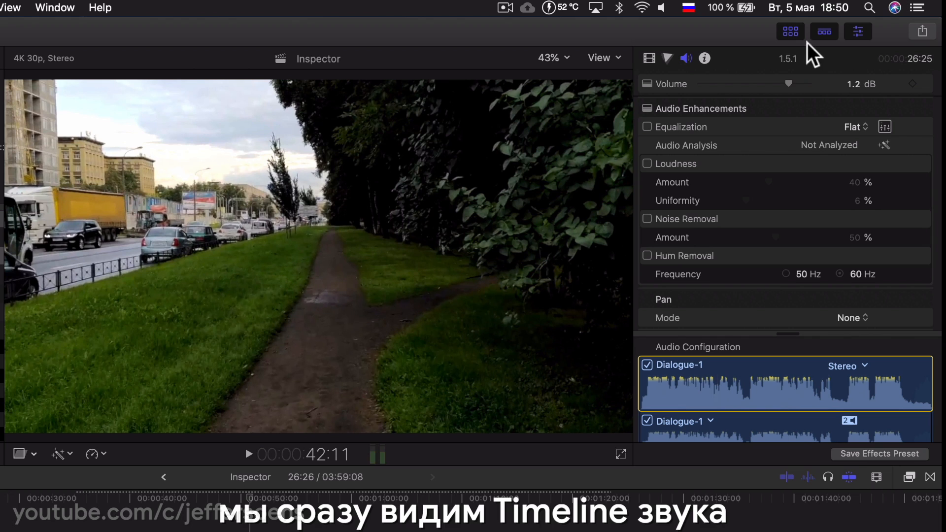
mouse_move(788, 82)
left_mouse_down()
mouse_move(802, 83)
mouse_move(789, 83)
left_mouse_up()
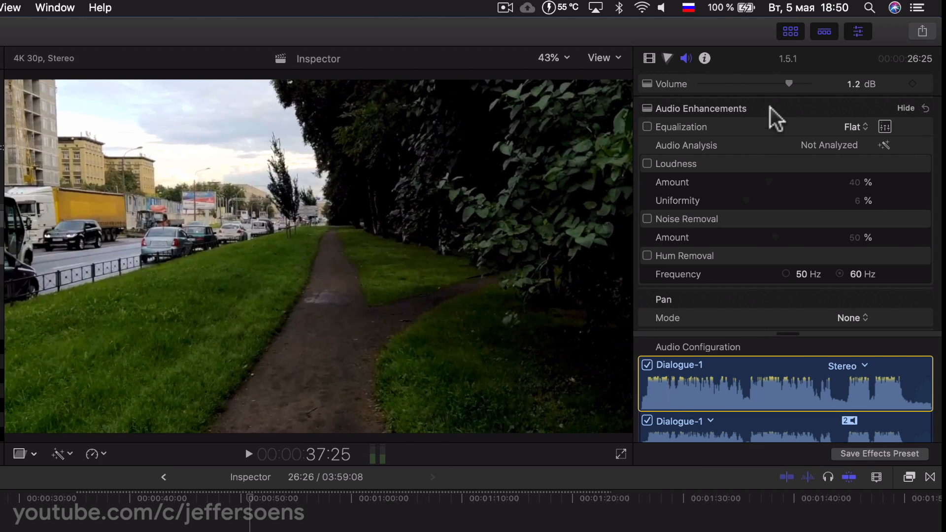
mouse_move(789, 83)
left_mouse_down()
mouse_move(801, 82)
mouse_move(784, 82)
left_mouse_up()
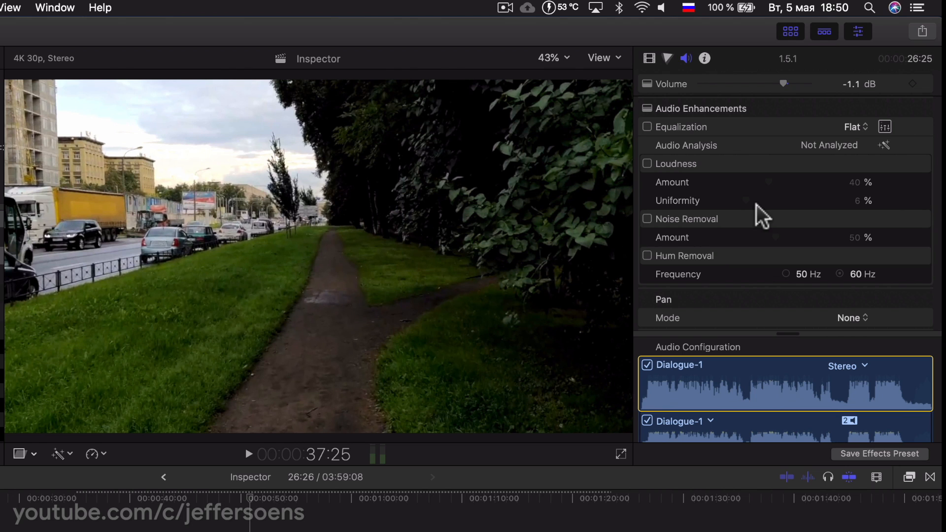
Open the Graphic Equalizer for clip 1.5.1, examine the available equalization presets, and close it.
left_click(885, 126)
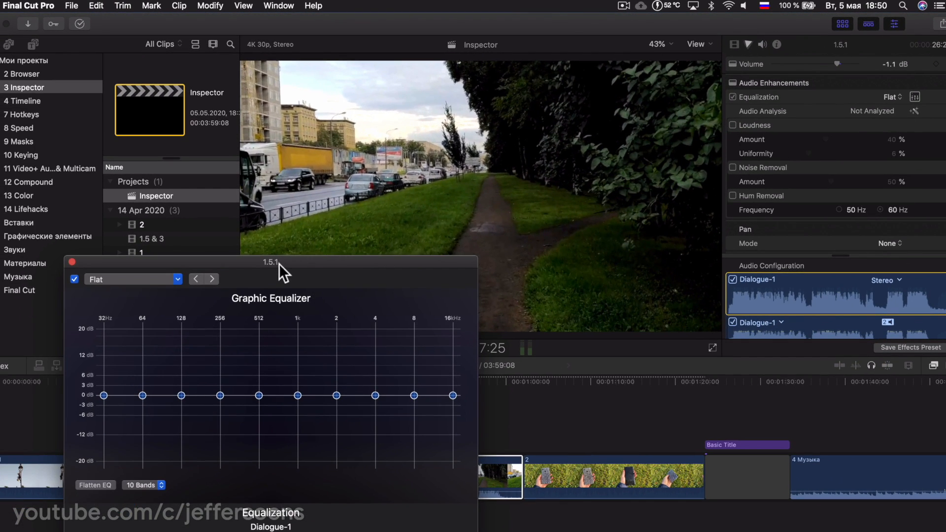
left_click_drag(246, 276, 368, 230)
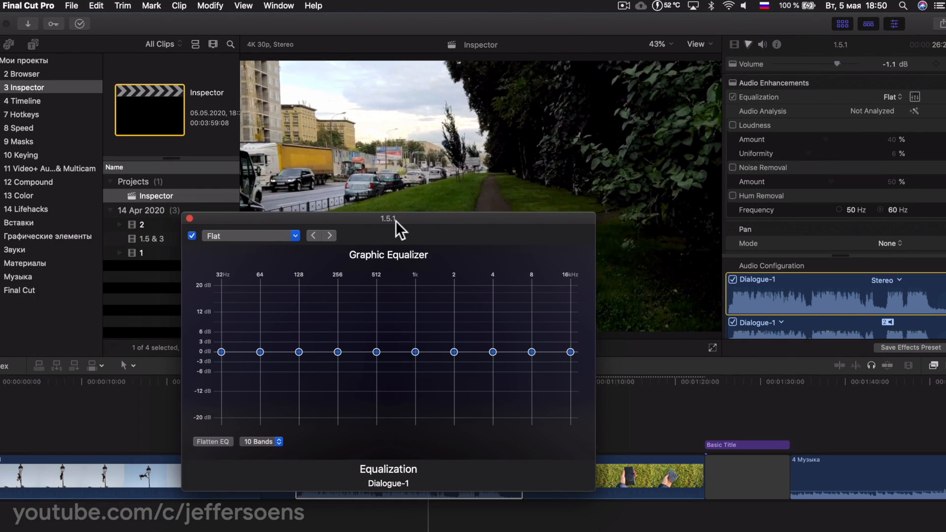
left_click(295, 235)
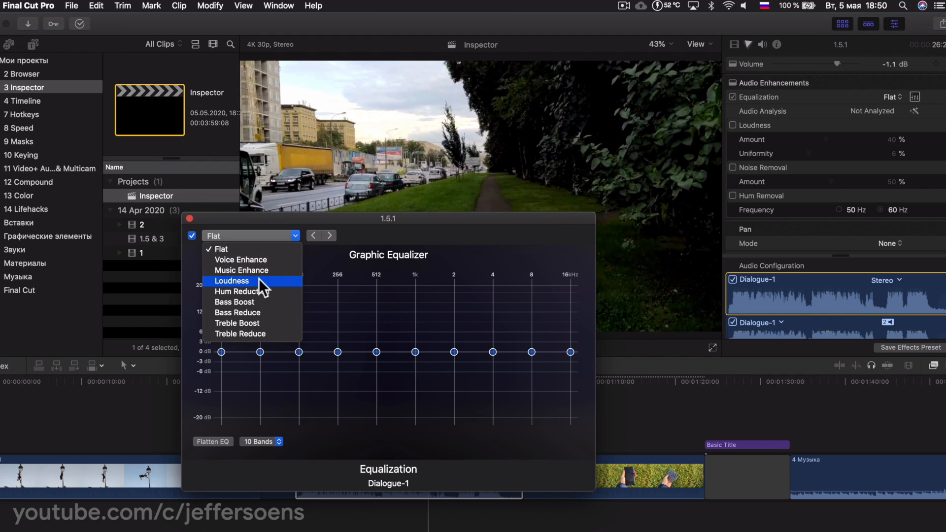
left_click(189, 219)
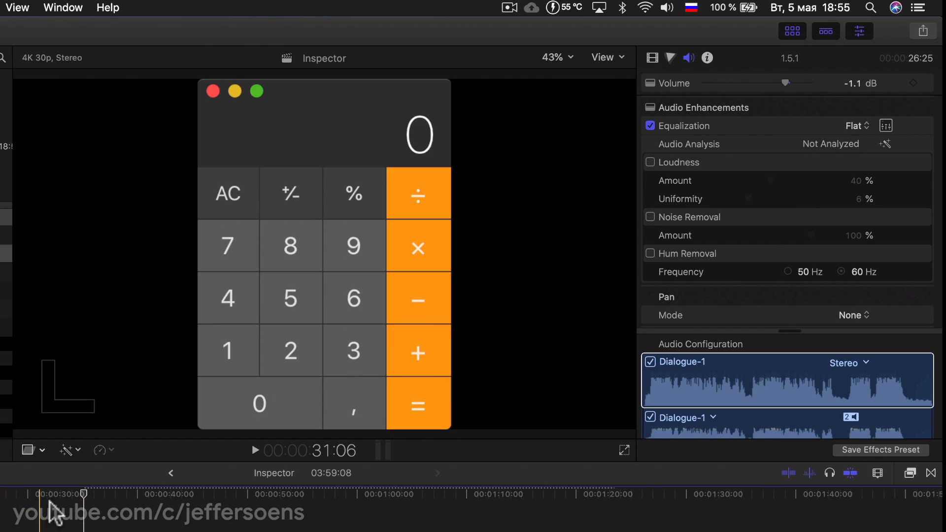
Play clip 1.5.1 without Noise Removal to hear the original sound, and return the playhead to 36:23.
key("space")
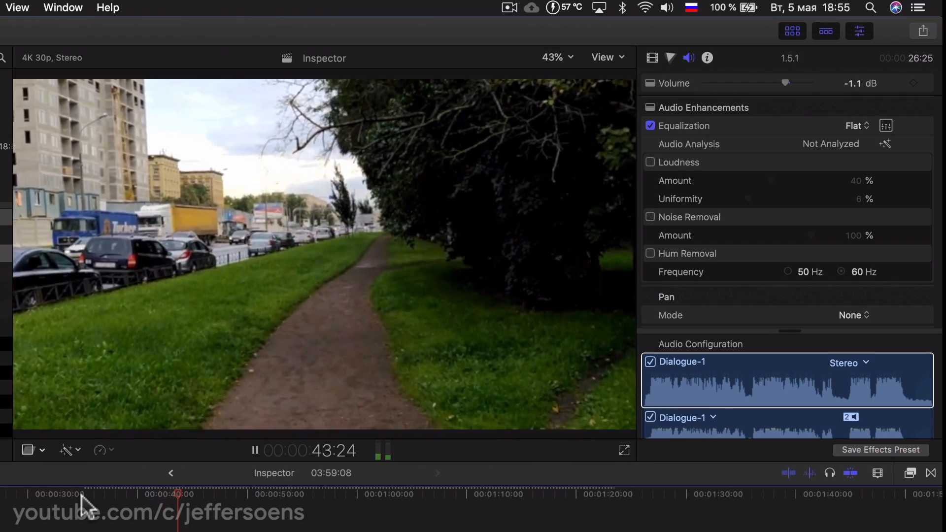
key("space")
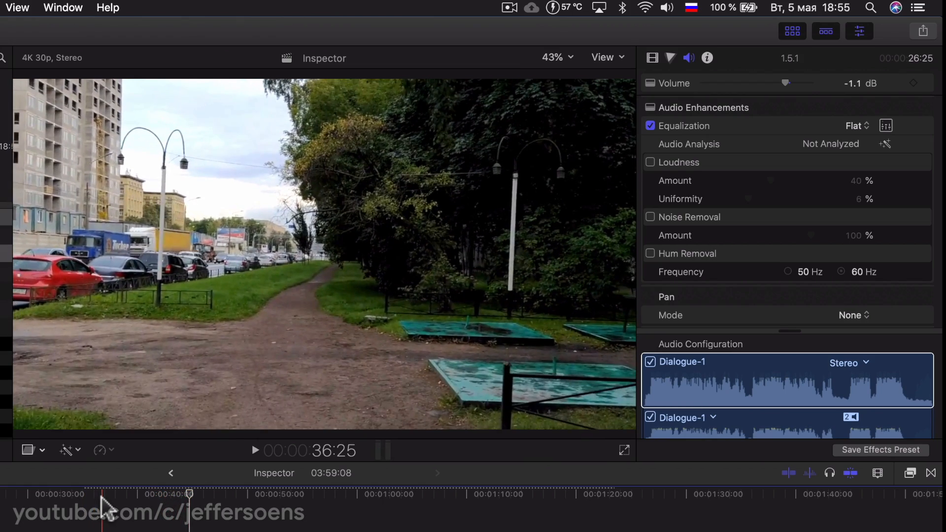
left_click(102, 518)
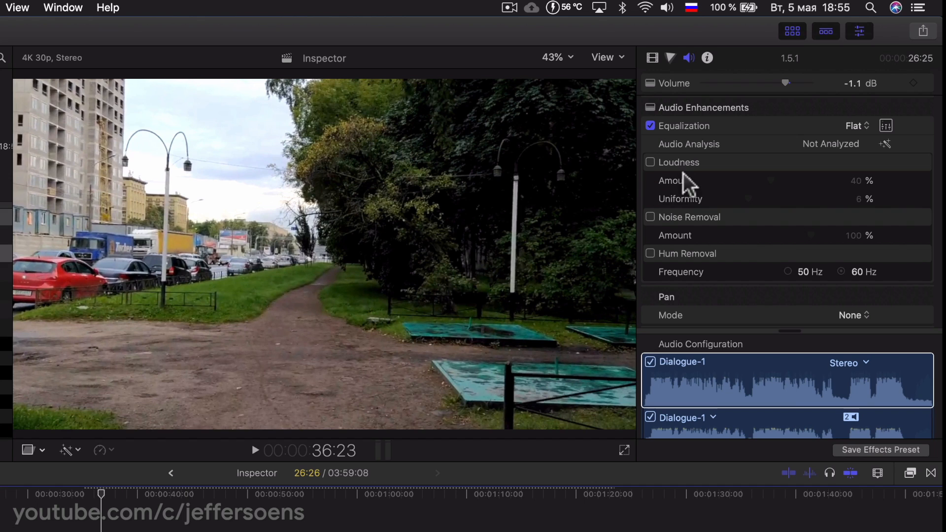
Enable Noise Removal on clip 1.5.1 with an amount of 50% and play the clip to hear it.
left_click(650, 217)
left_click(858, 235)
type("50")
key("Return")
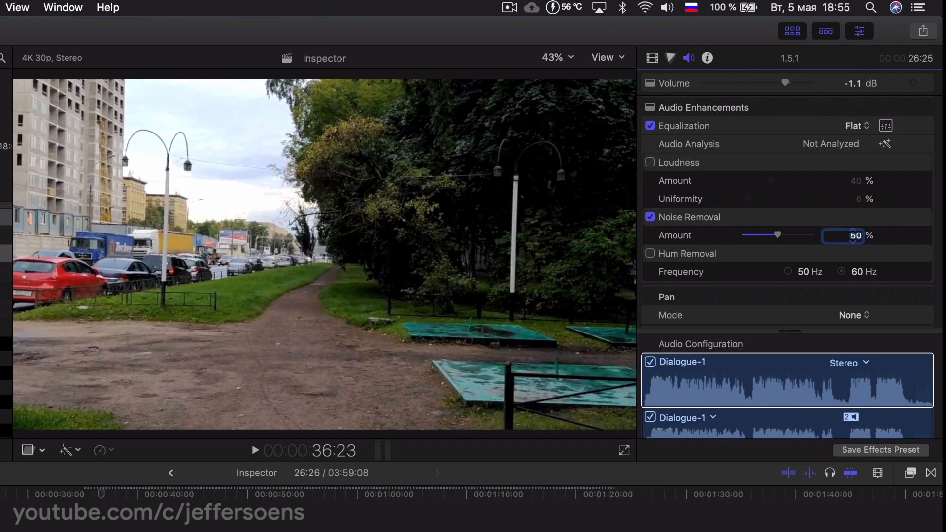
left_click(101, 505)
key("space")
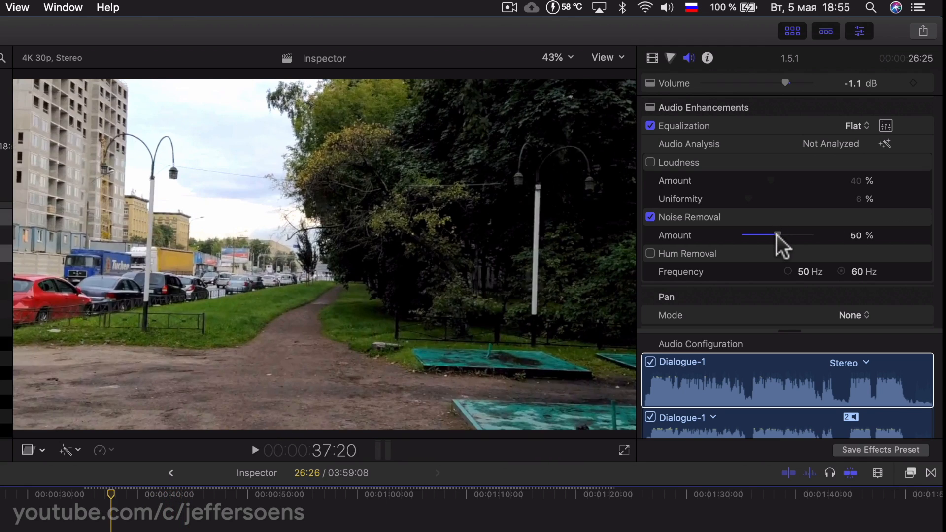
Play clip 1.5.1 with Noise Removal at 100%, and lower the amount to 0% during playback for comparison.
left_click_drag(777, 234, 823, 233)
key("space")
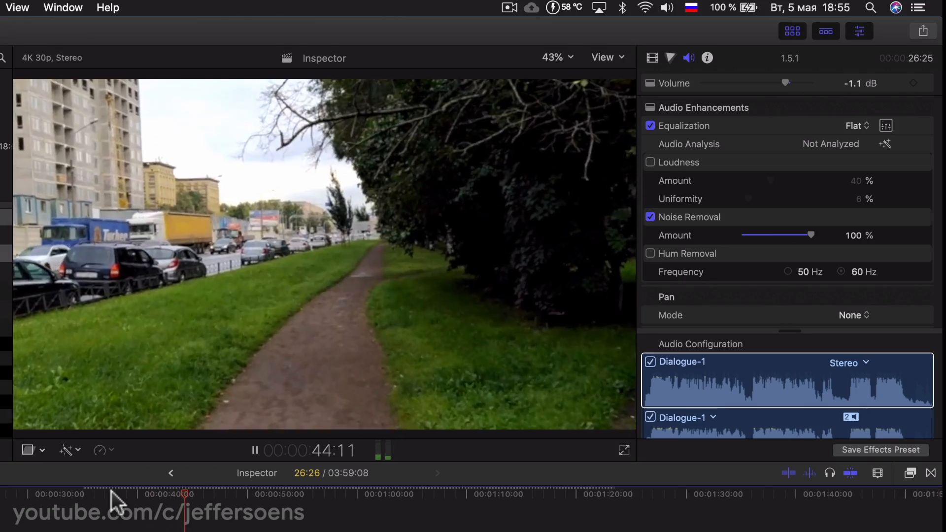
left_click_drag(812, 232, 738, 238)
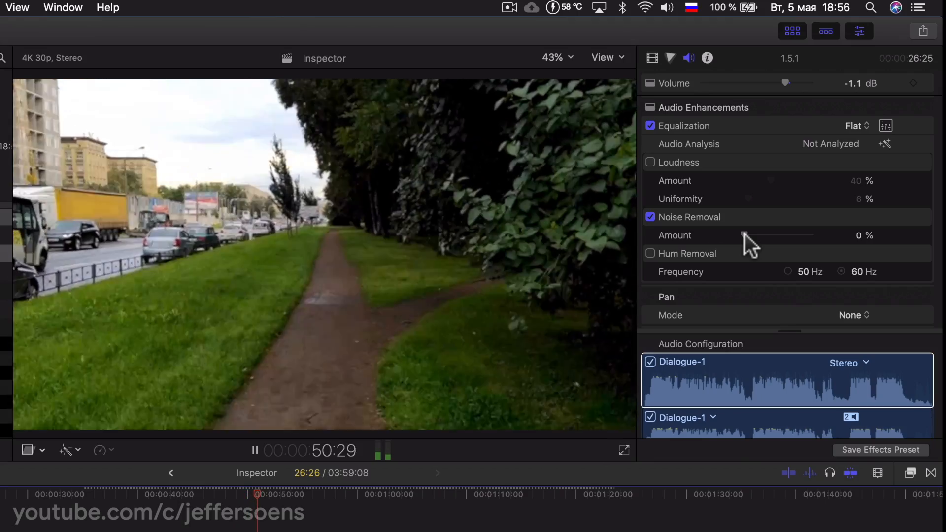
Raise clip 1.5.1's Noise Removal amount to 53% and on to 100% during playback, and stop the playback.
left_click_drag(745, 234, 779, 233)
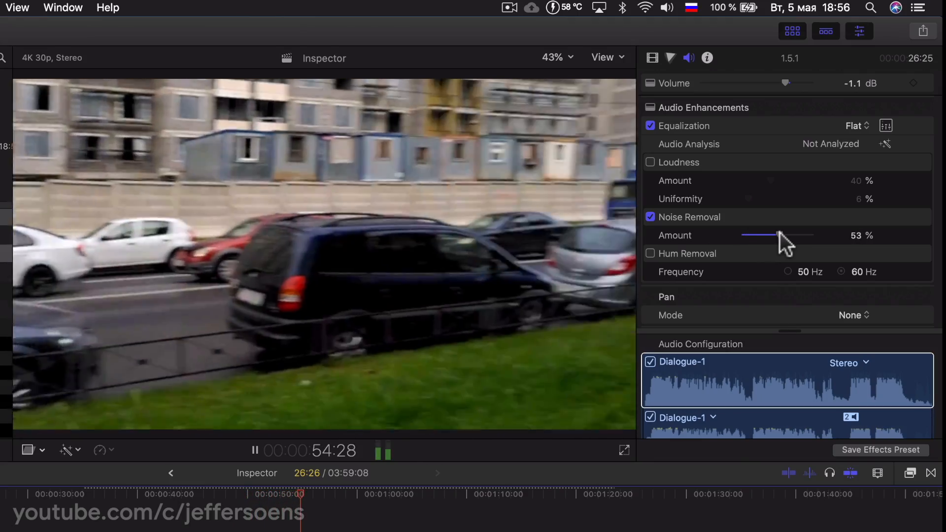
left_click_drag(780, 233, 819, 234)
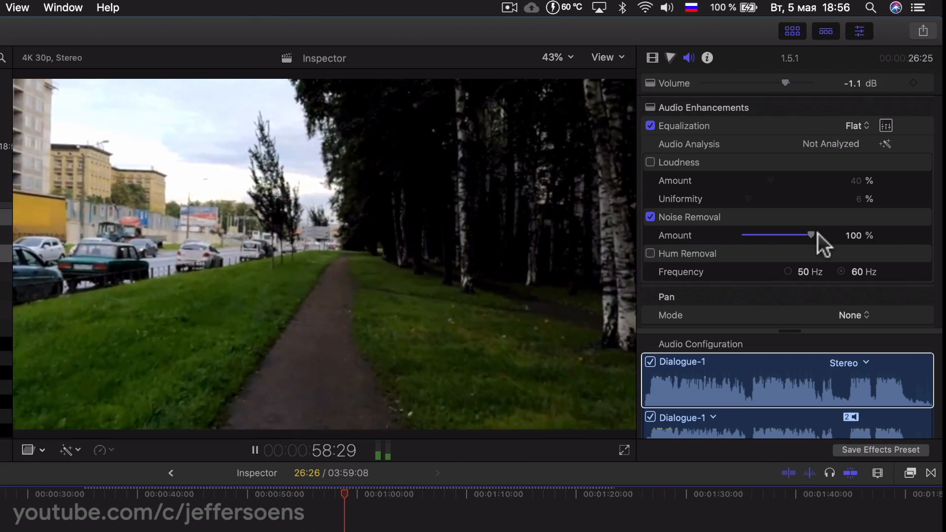
key("space")
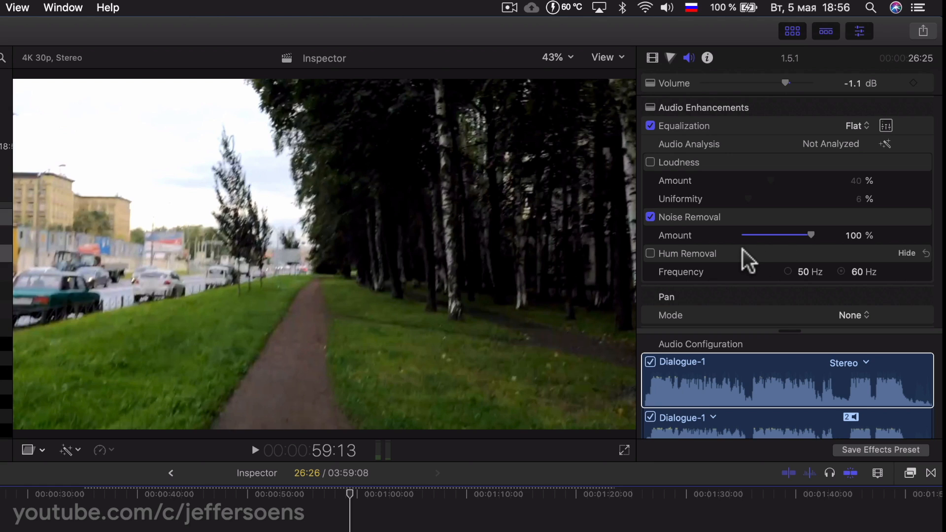
Set the Pan mode of clip 1.5.1 to Stereo Left/Right and shift the pan amount toward the left channel.
scroll(746, 264, "down", 1)
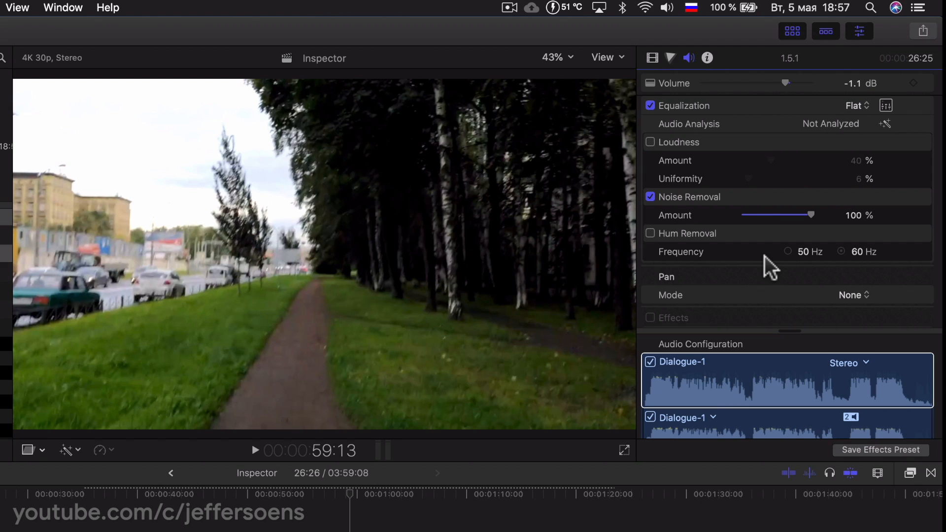
scroll(739, 264, "down", 2)
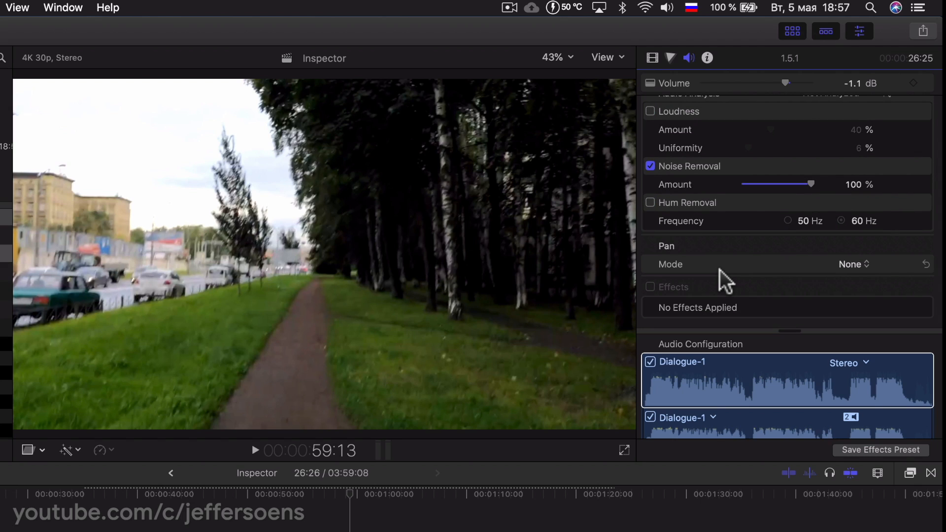
left_click(854, 266)
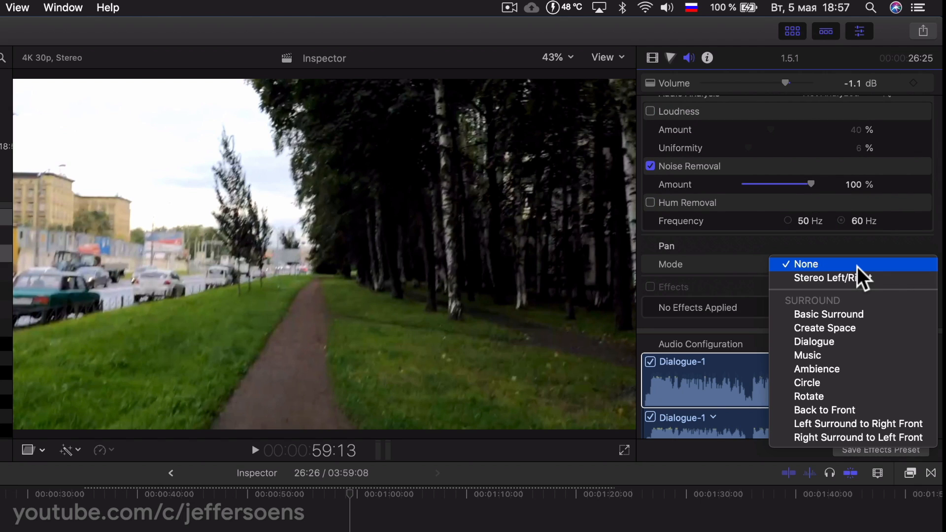
left_click(832, 278)
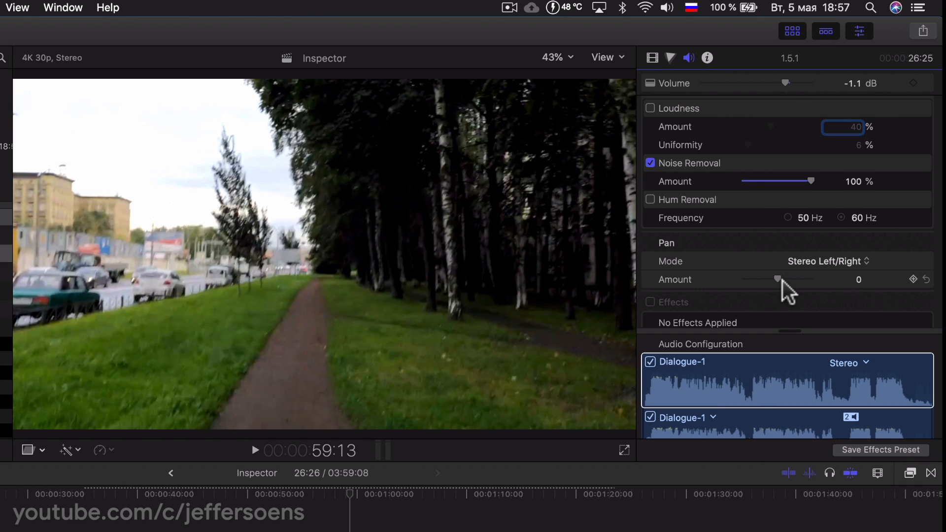
left_click_drag(778, 277, 765, 278)
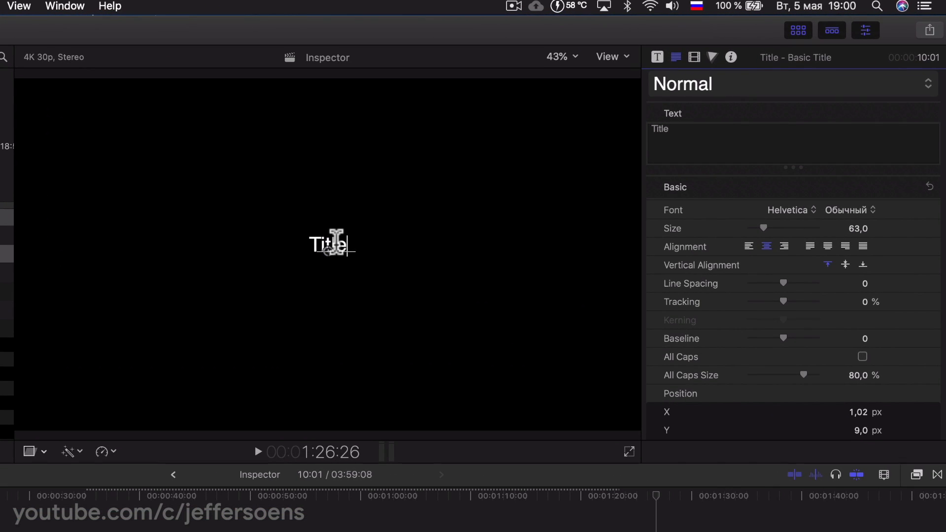
Replace the Basic Title's text with "Тестовый" on the first line and "текст" on the second line.
left_click(336, 243)
key("super+a")
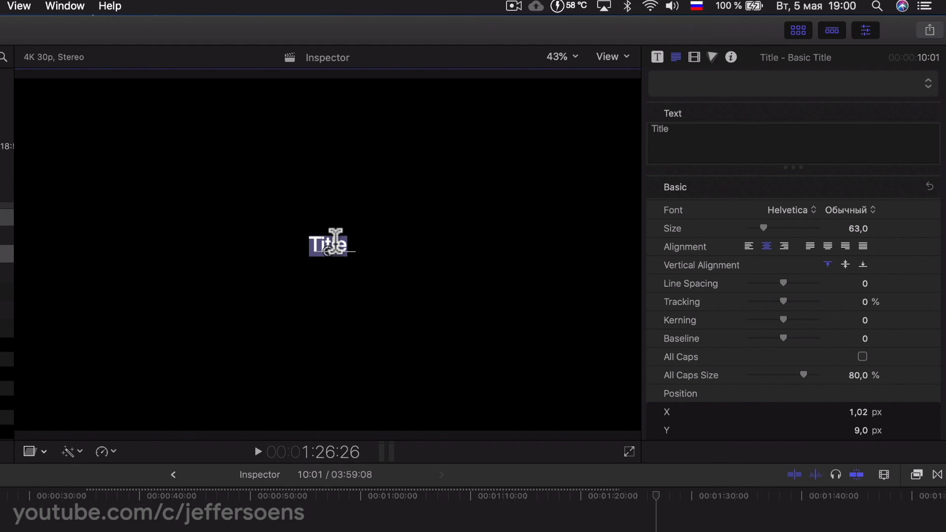
type("Тестоый")
left_click(677, 130)
type("в")
key("Right")
key("Right")
key("Return")
type("текст")
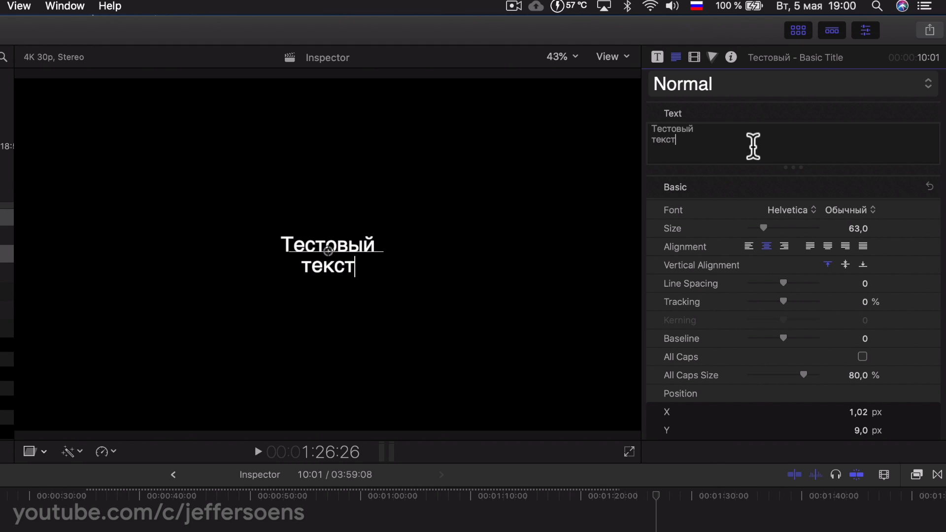
Preview other fonts on the title text and keep Helvetica as its font.
left_click(797, 211)
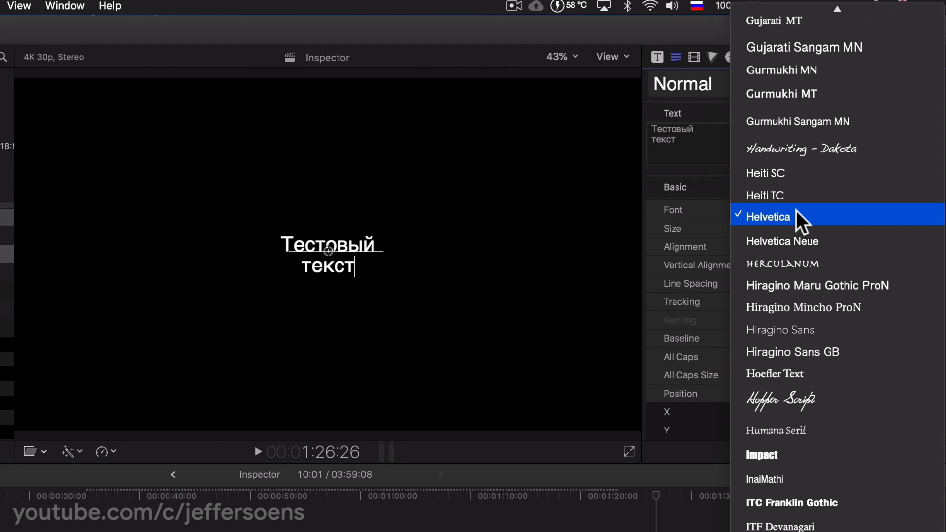
scroll(797, 211, "down", 20)
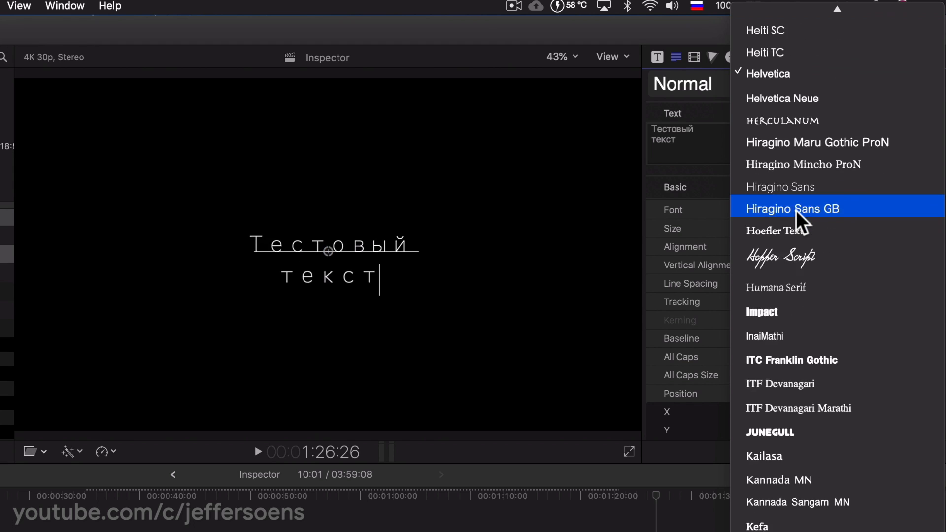
scroll(796, 211, "up", 10)
scroll(796, 211, "up", 8)
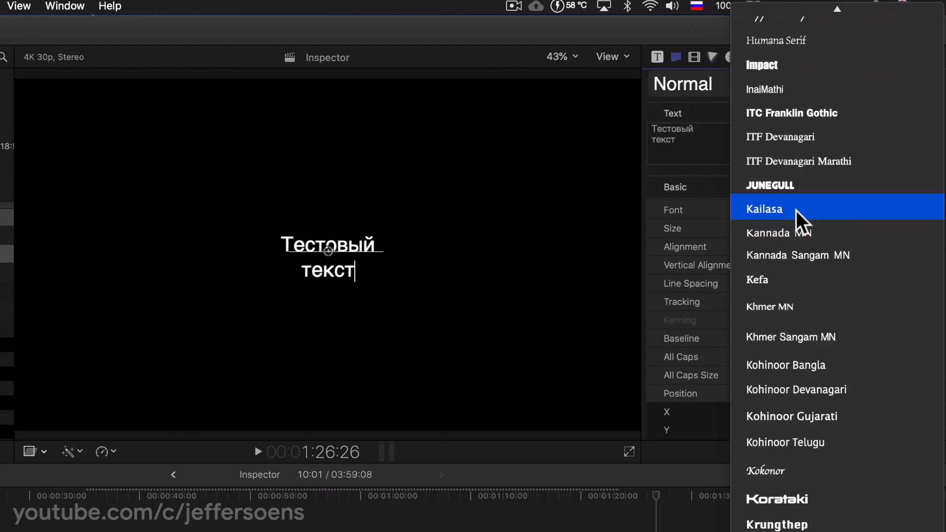
scroll(796, 211, "up", 5)
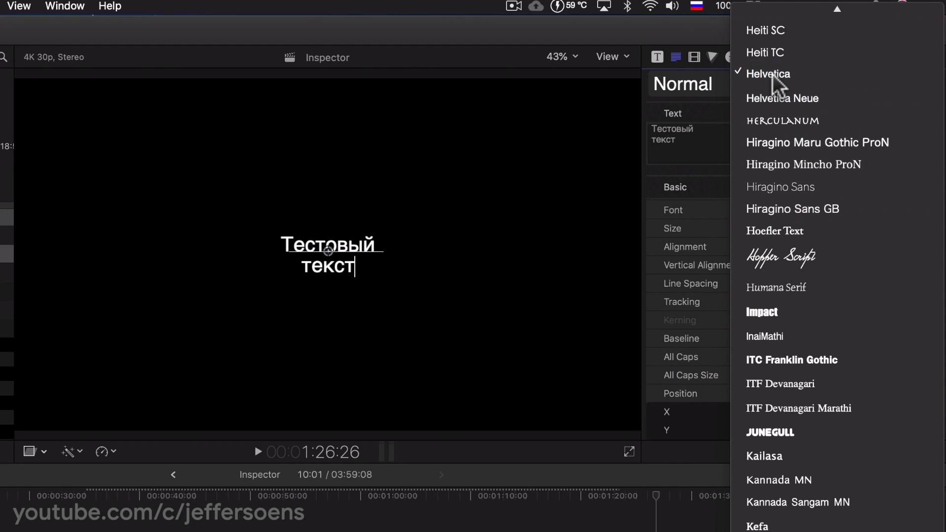
left_click(772, 74)
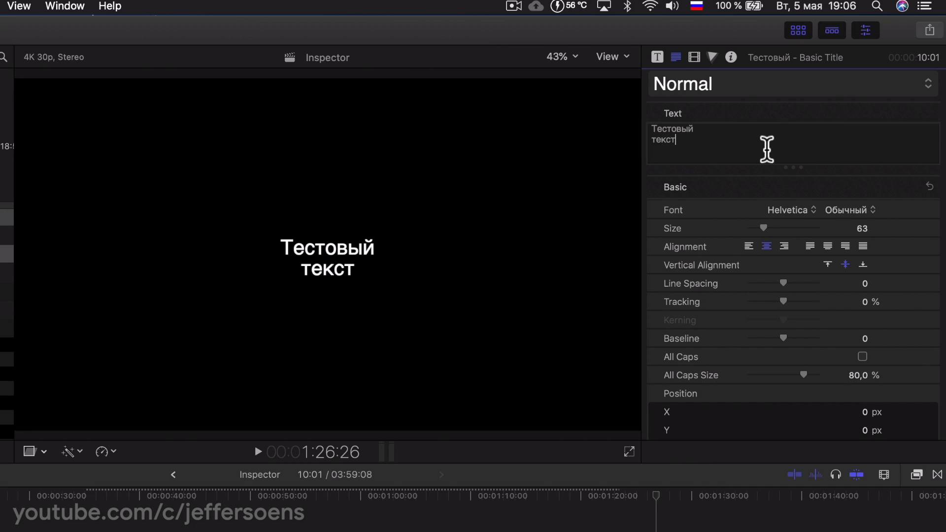
Set the whole title's text size to 131, and reduce the word "текст" to size 88.
key("super+a")
mouse_move(766, 226)
left_mouse_down()
mouse_move(788, 226)
mouse_move(765, 224)
mouse_move(780, 225)
left_mouse_up()
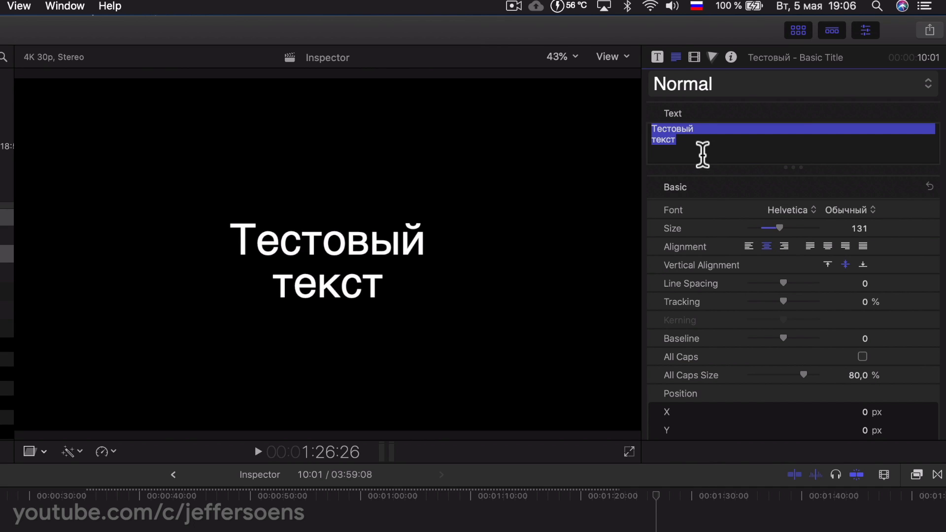
double_click(677, 142)
left_click_drag(683, 143, 636, 139)
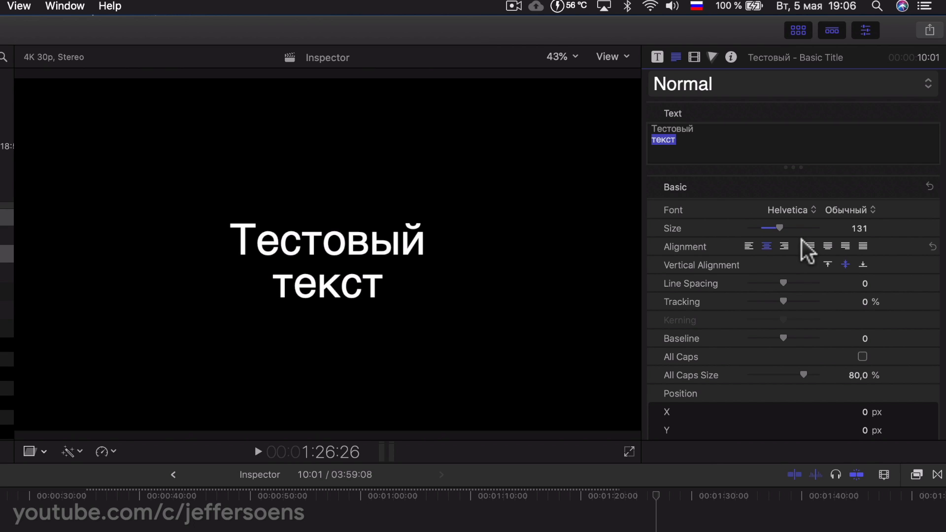
left_click_drag(781, 227, 770, 226)
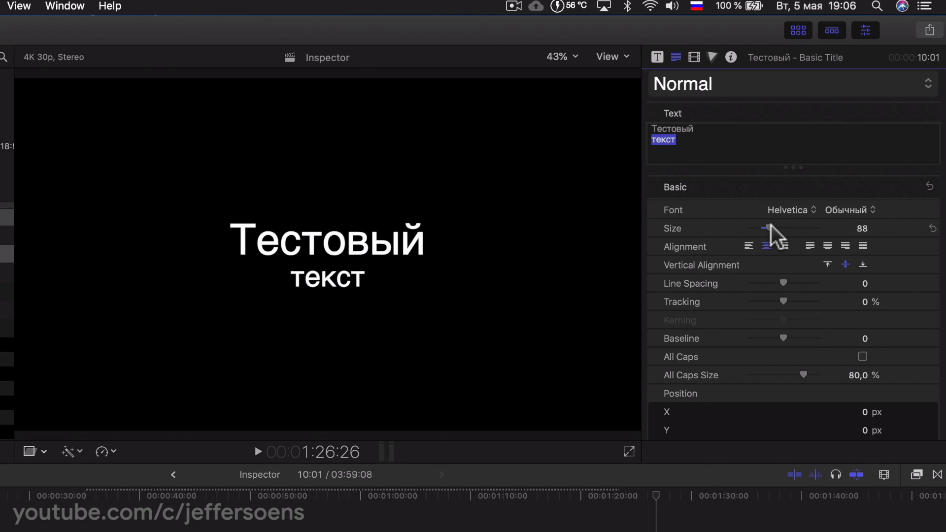
Set line spacing to 10, tracking to 20,58 % and kerning to -27 for the title, leaving the word "текст" unselected.
scroll(763, 275, "down", 1)
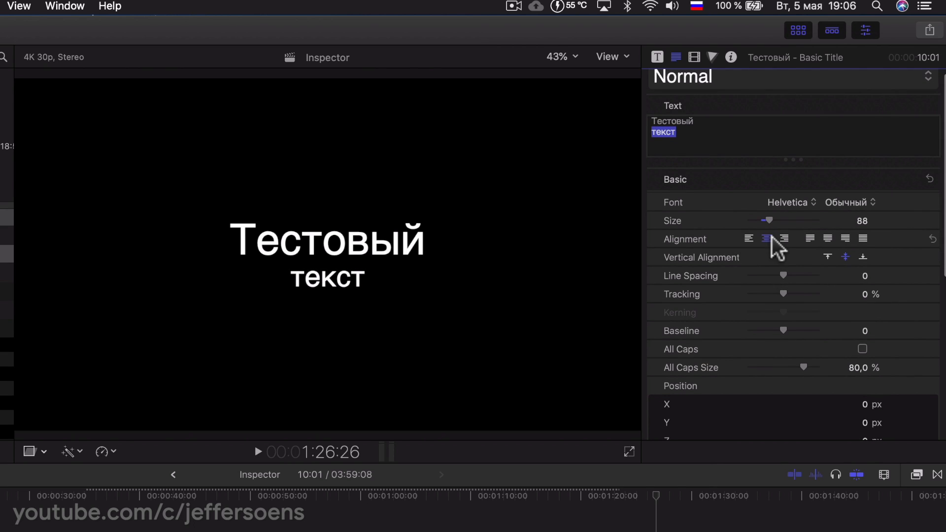
left_click(699, 157)
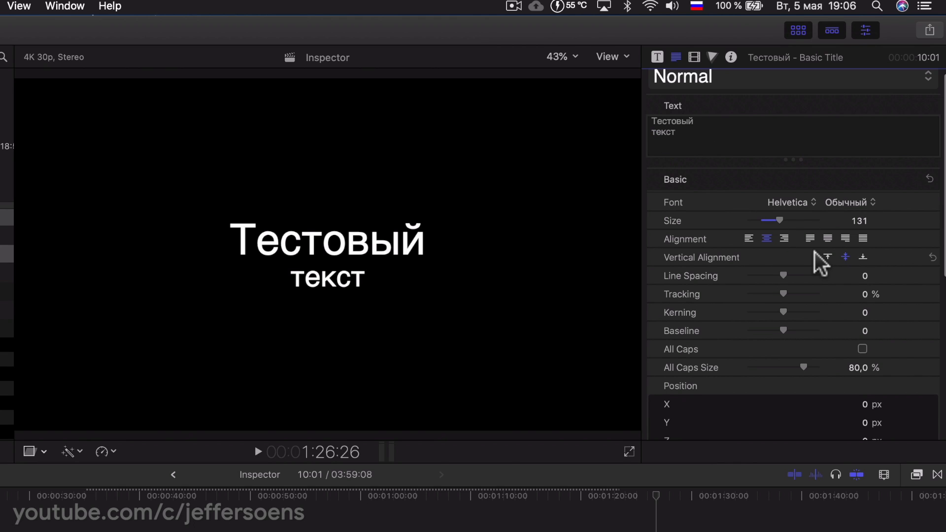
mouse_move(784, 273)
left_mouse_down()
mouse_move(796, 273)
mouse_move(777, 268)
mouse_move(794, 293)
mouse_move(775, 264)
mouse_move(802, 264)
mouse_move(774, 266)
mouse_move(769, 283)
mouse_move(757, 284)
mouse_move(801, 285)
mouse_move(785, 286)
left_mouse_up()
Turn on All Caps for the title's first line with an All Caps Size of 83,44 %.
scroll(783, 265, "down", 2)
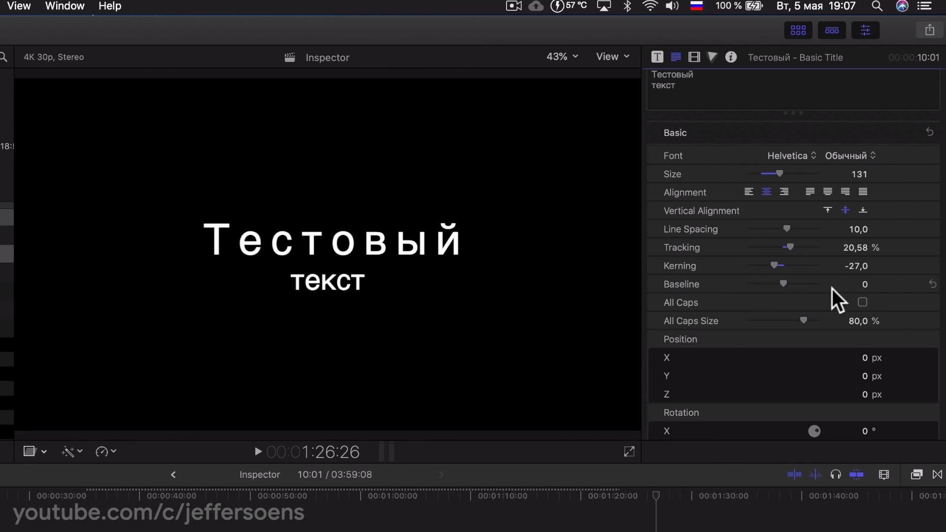
left_click(862, 302)
mouse_move(805, 320)
left_mouse_down()
mouse_move(820, 320)
mouse_move(796, 319)
mouse_move(808, 319)
left_mouse_up()
Try rotating the title text around the X axis, and reset the X rotation.
scroll(808, 319, "down", 1)
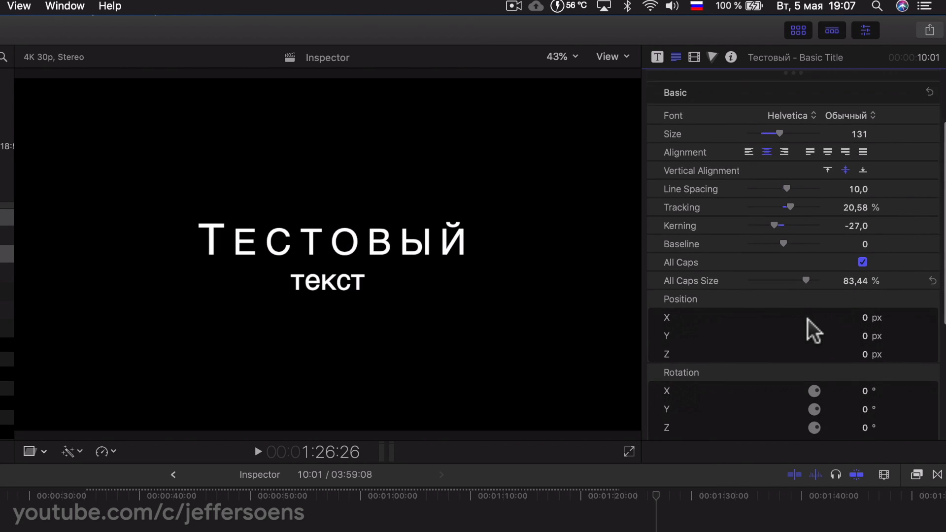
scroll(808, 319, "down", 5)
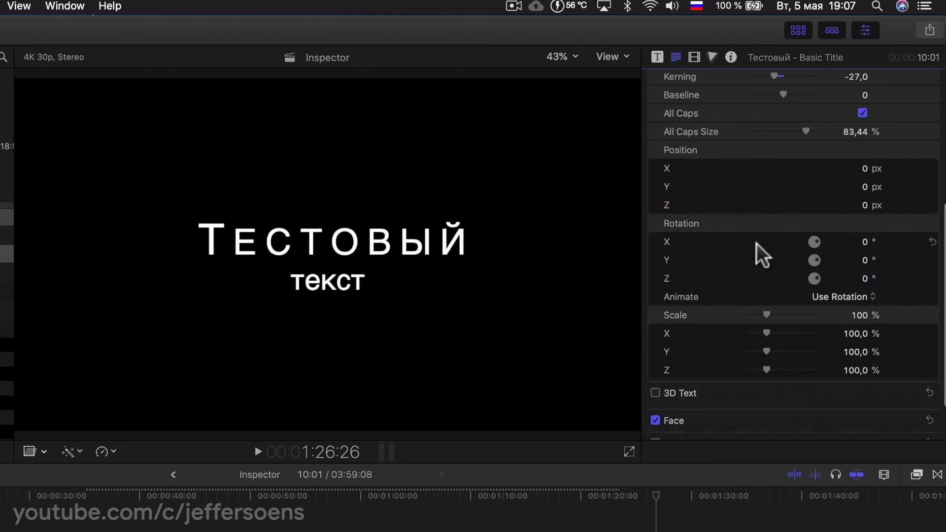
left_click_drag(814, 243, 845, 237)
left_click(933, 243)
Expand the title's 3D Text and Face settings to examine their options.
scroll(851, 355, "down", 3)
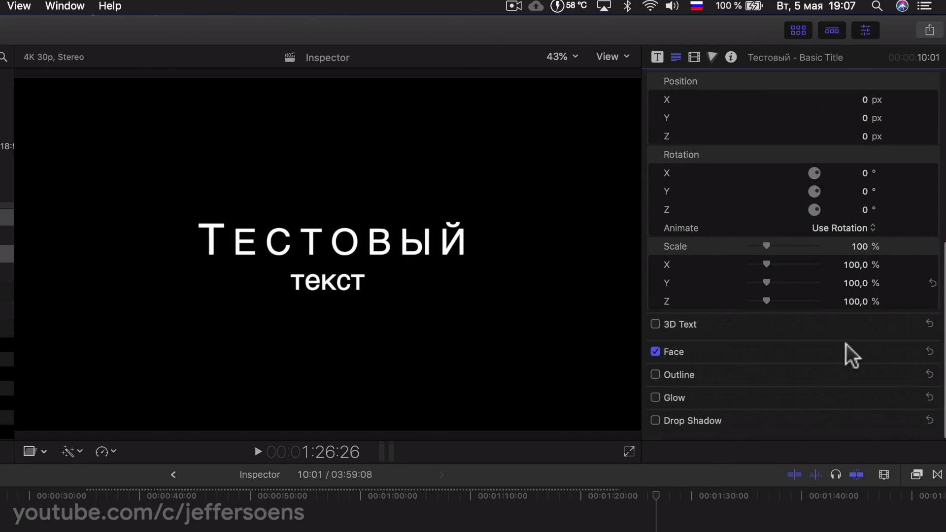
left_click(912, 334)
scroll(913, 333, "down", 5)
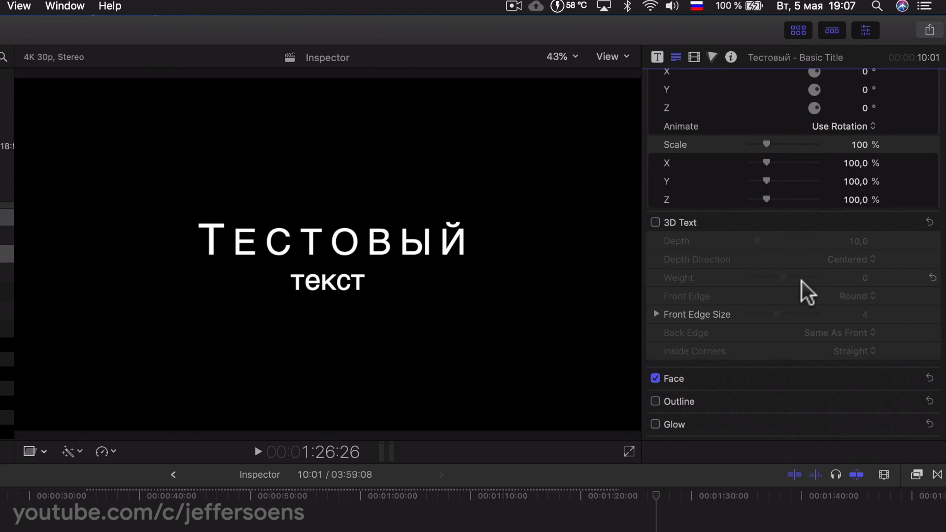
left_click(915, 377)
scroll(914, 374, "down", 4)
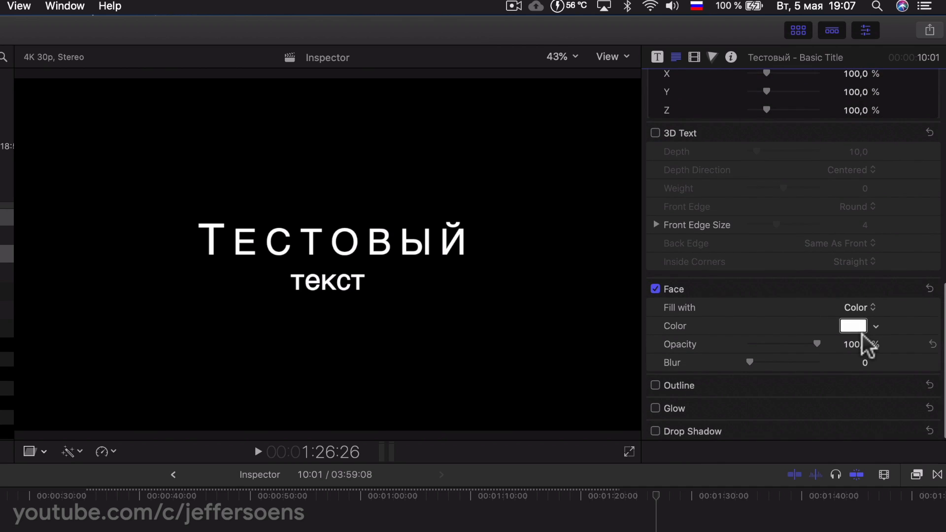
Open the Face color picker, view its color wheel, and close it without choosing a color.
left_click(858, 326)
scroll(501, 422, "up", 1)
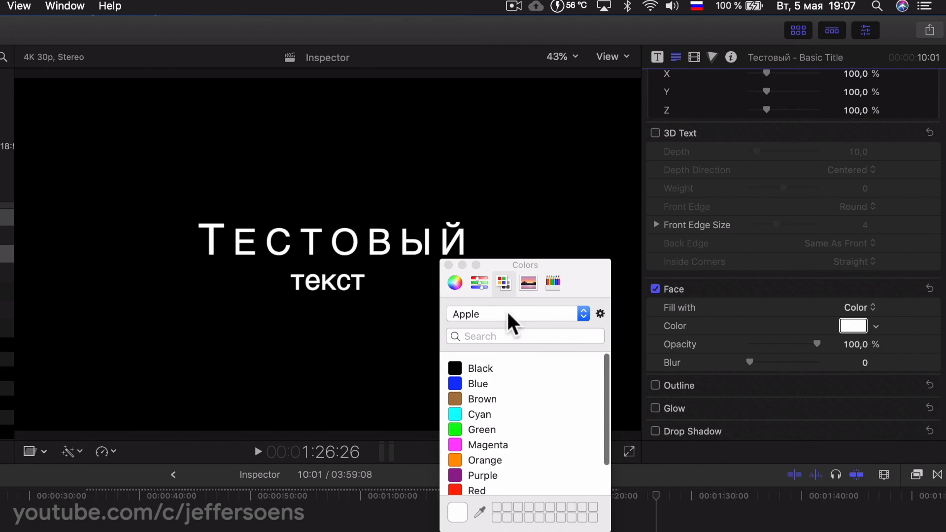
left_click(455, 284)
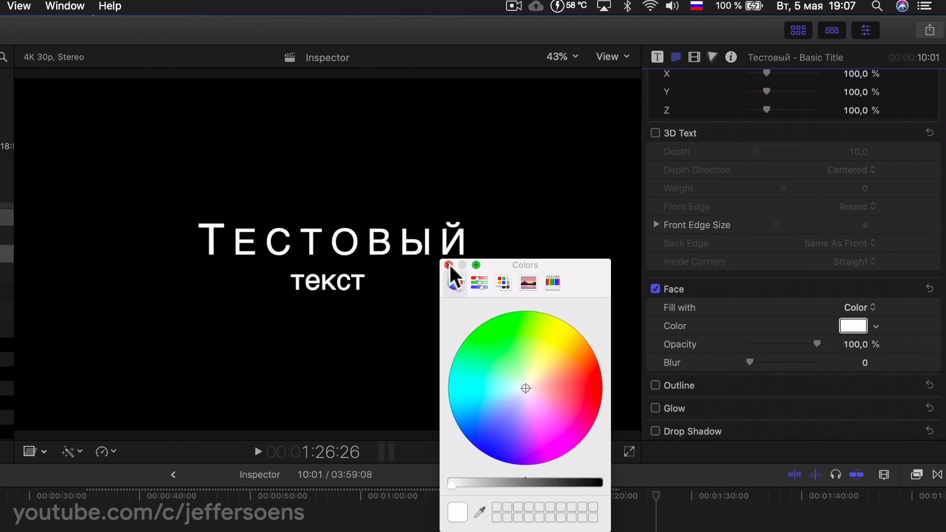
left_click(449, 265)
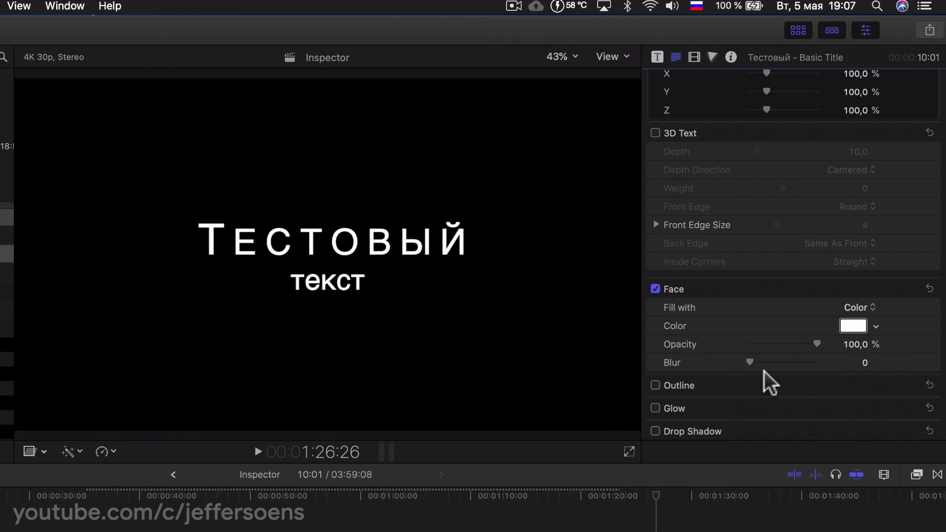
Expand the Outline settings and turn on the title's red outline, and show the Glow and Drop Shadow settings.
left_click(911, 385)
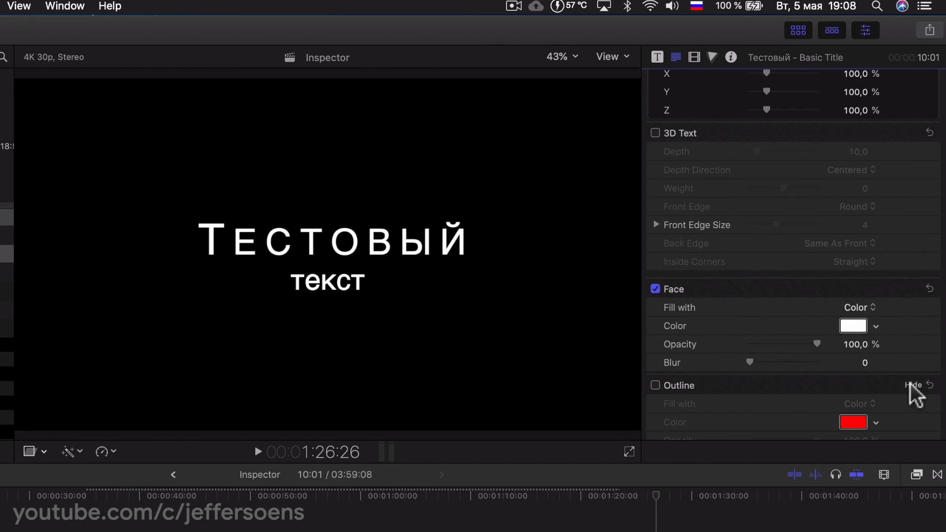
scroll(910, 387, "down", 4)
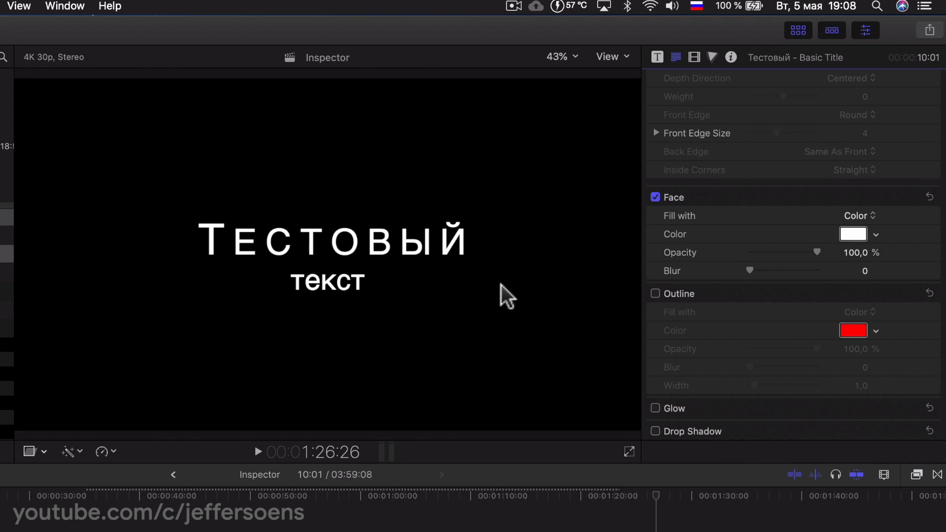
left_click(656, 293)
left_click(909, 408)
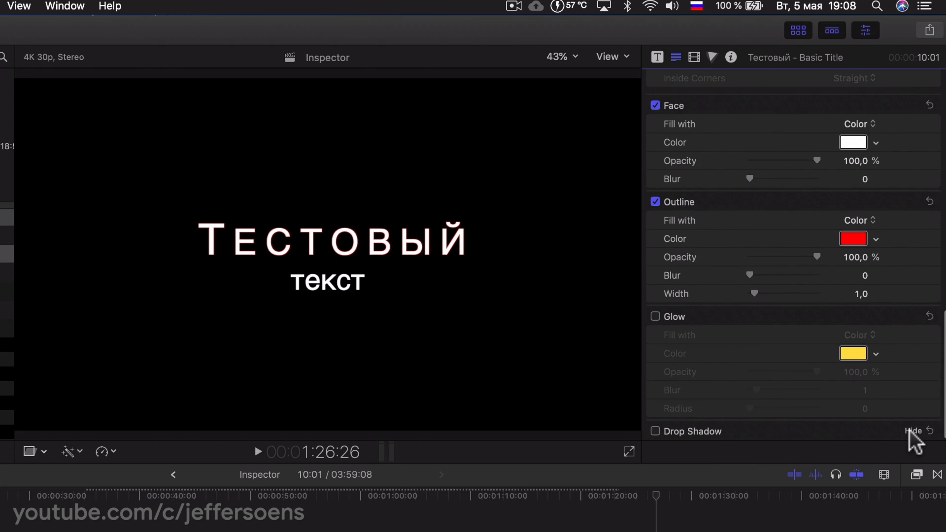
left_click(910, 431)
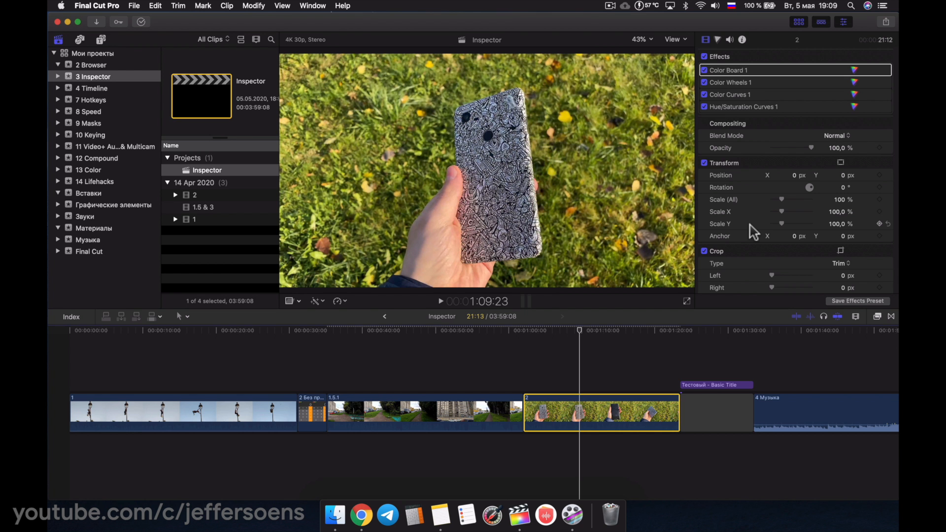
Examine clip 2's basic metadata in the Info Inspector, including its roles, codecs, audio configuration, location and media representations.
left_click(743, 40)
scroll(773, 163, "down", 5)
scroll(774, 163, "up", 4)
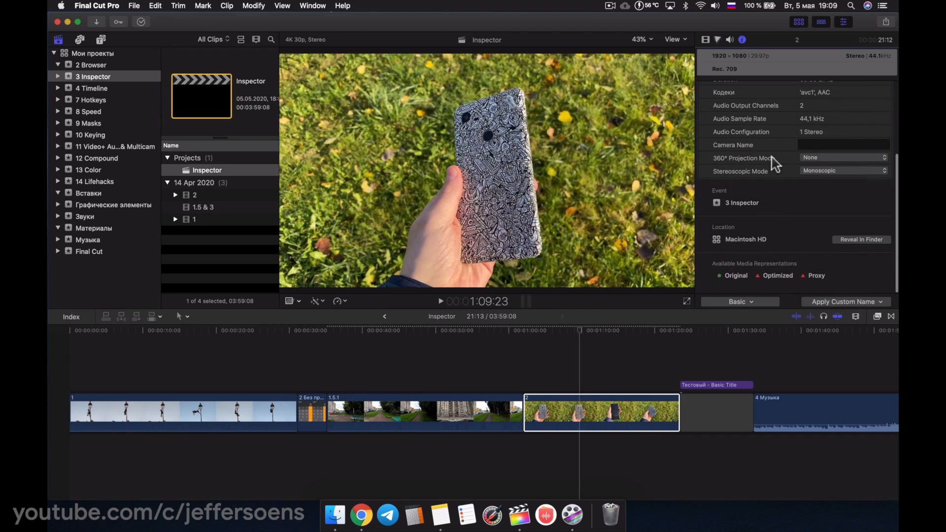
scroll(775, 164, "up", 2)
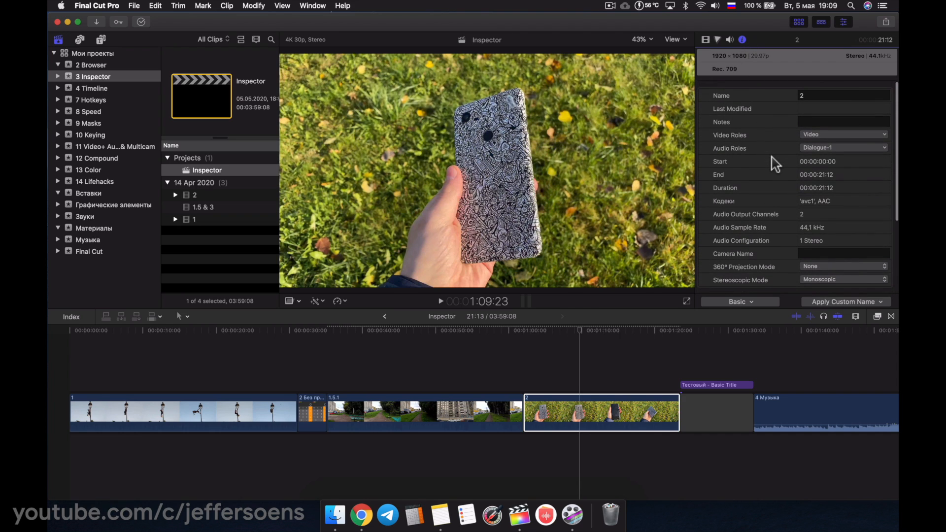
Open the settings of the Inspector project and examine the available video formats.
left_click(203, 173)
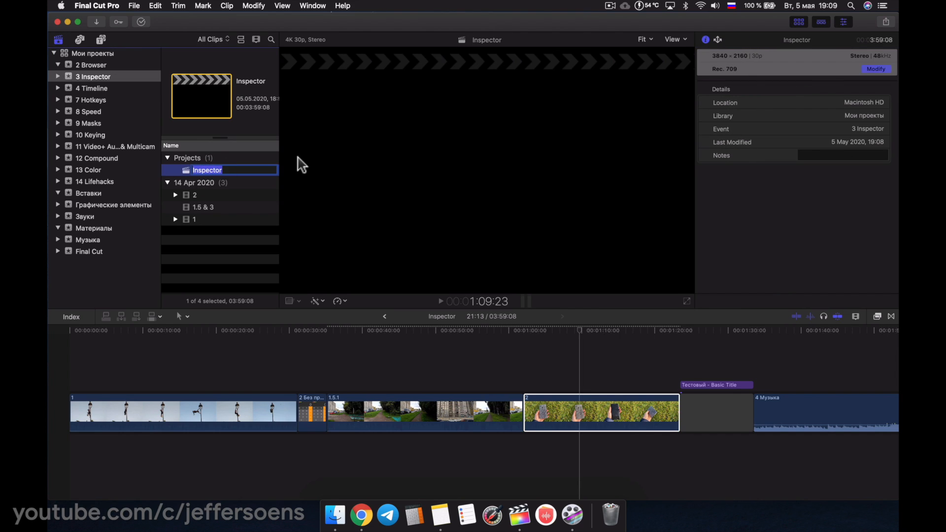
left_click(873, 69)
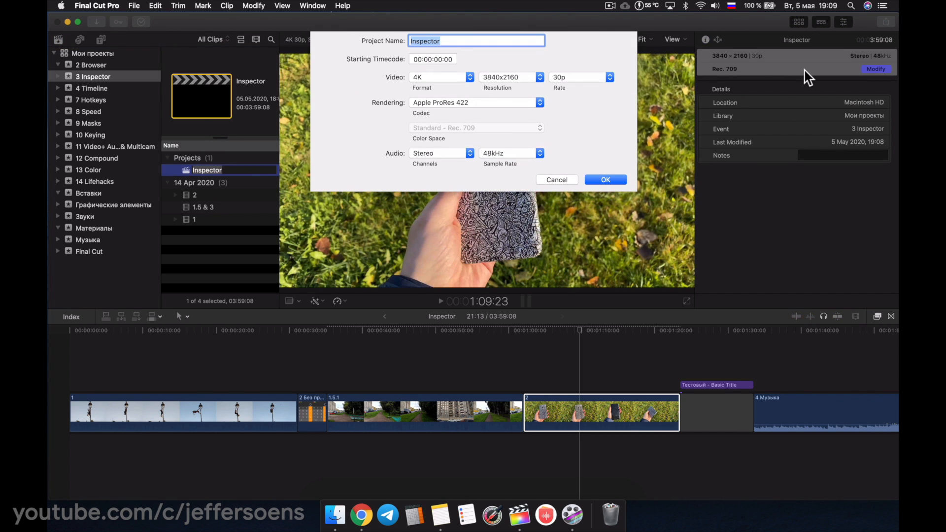
left_click(469, 77)
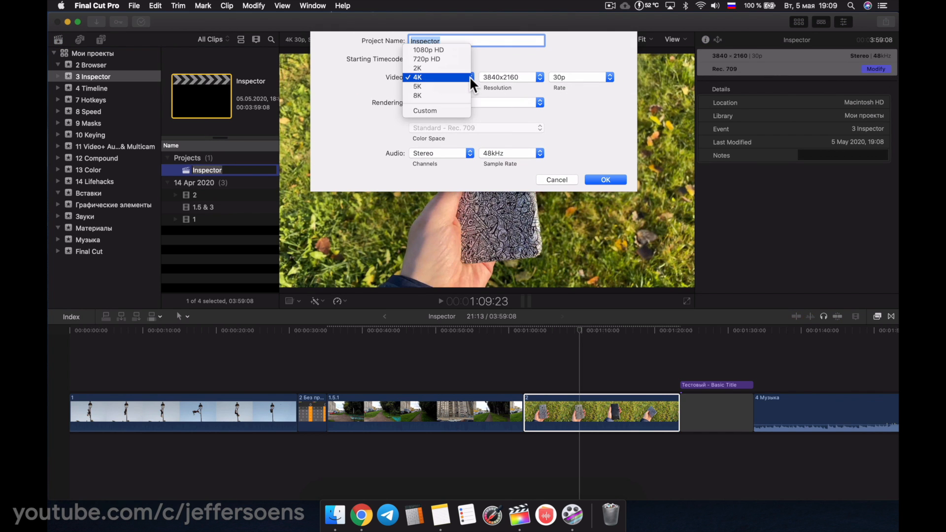
left_click(443, 49)
left_click(606, 179)
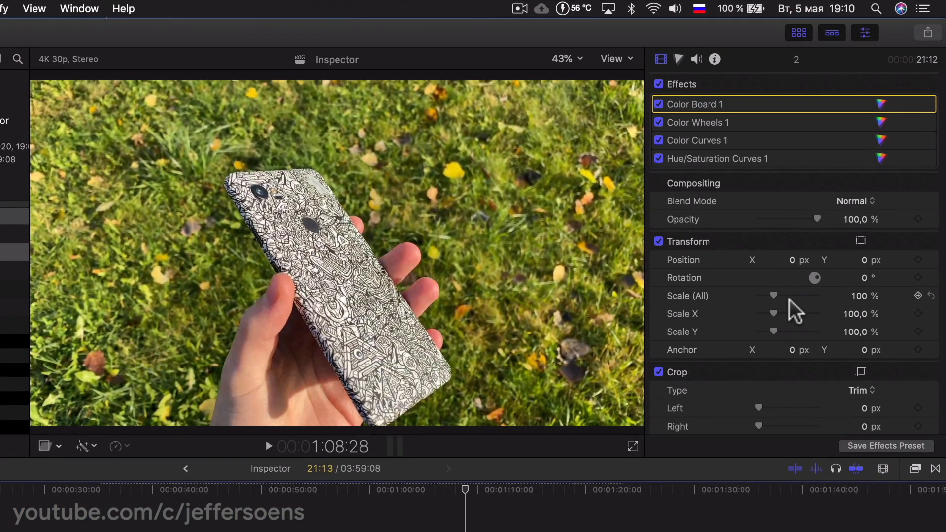
Scale clip 2 up to 266% and switch its Transform settings off and back on to compare the picture.
scroll(795, 311, "down", 1)
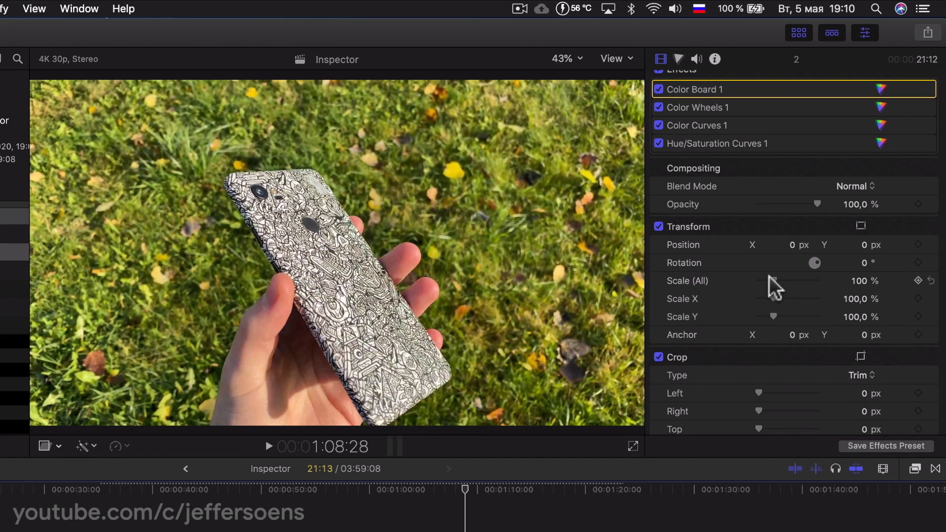
left_click_drag(774, 279, 799, 279)
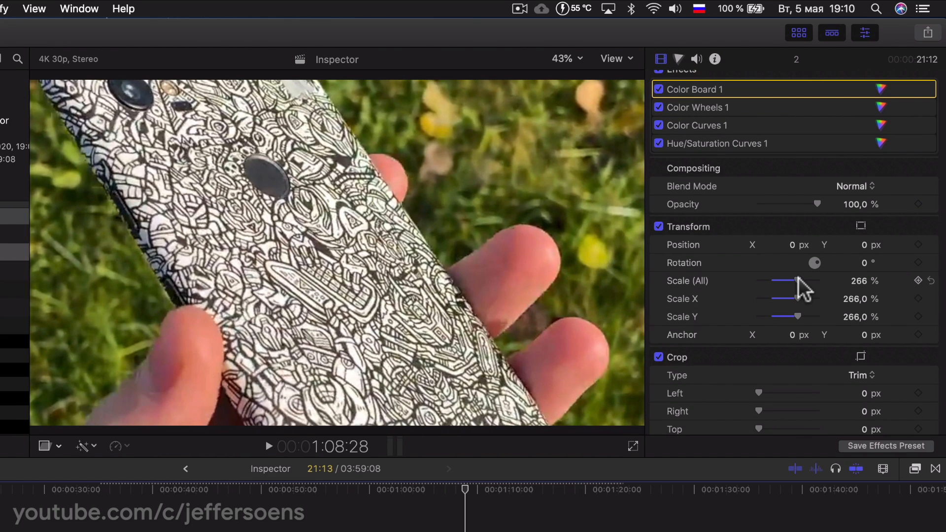
left_click(659, 227)
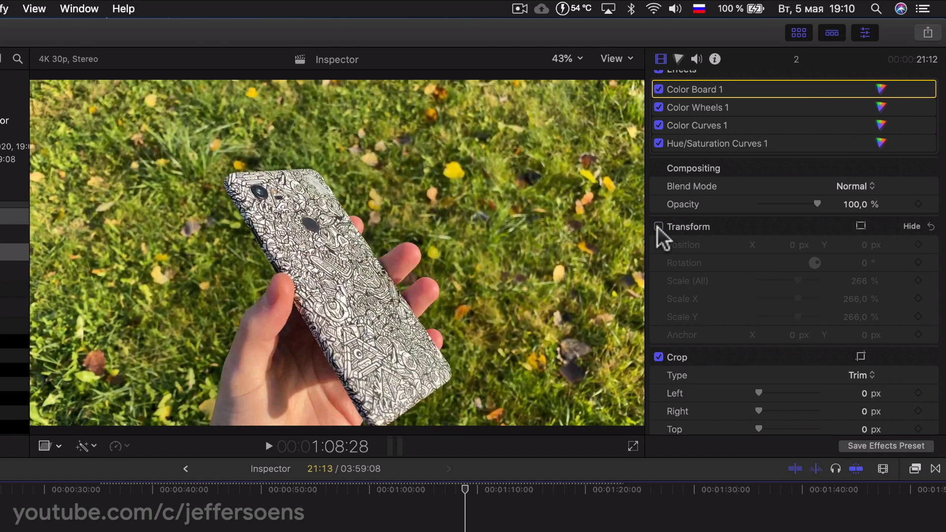
left_click(659, 226)
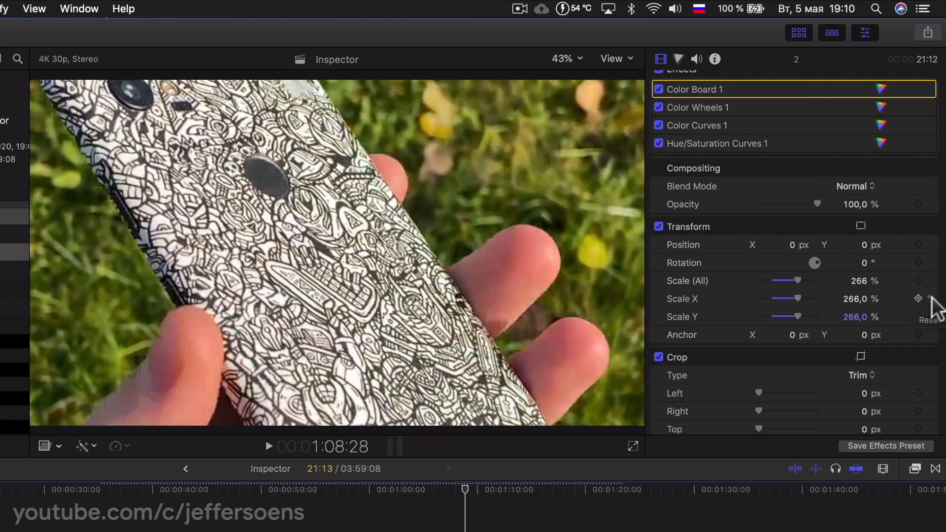
Reset clip 2's Scale X and Scale Y to 100% and add an Opacity keyframe.
left_click(931, 298)
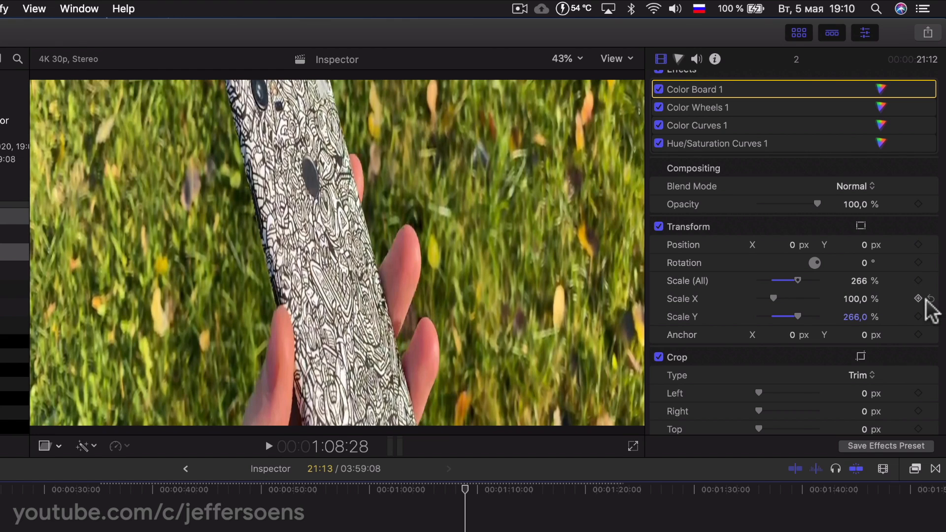
left_click(931, 317)
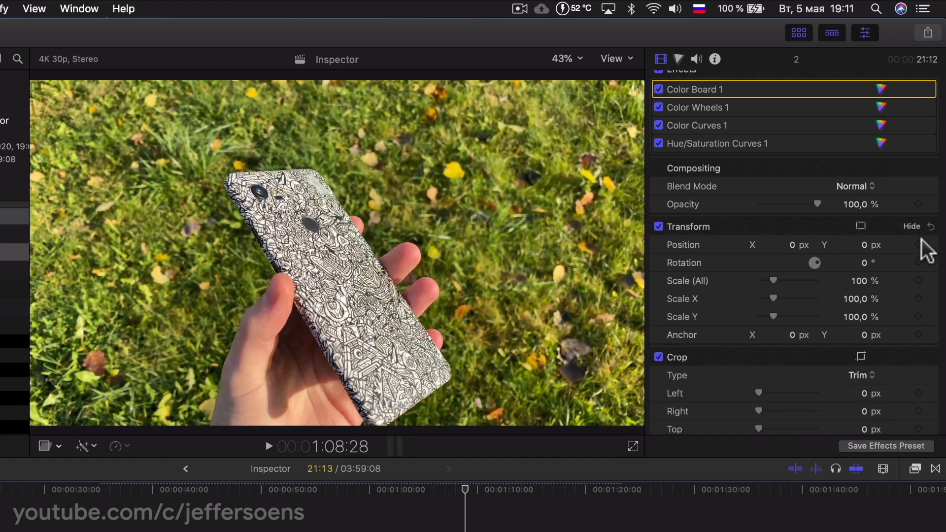
left_click(919, 204)
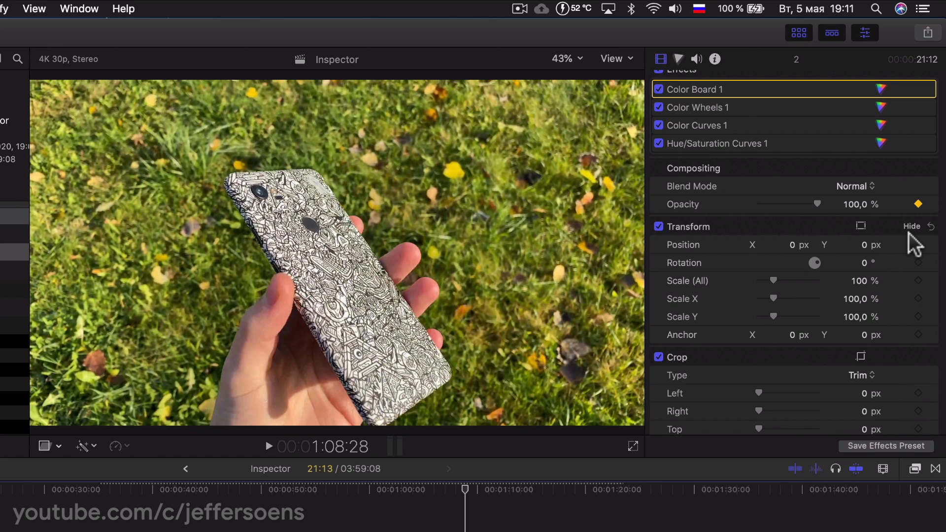
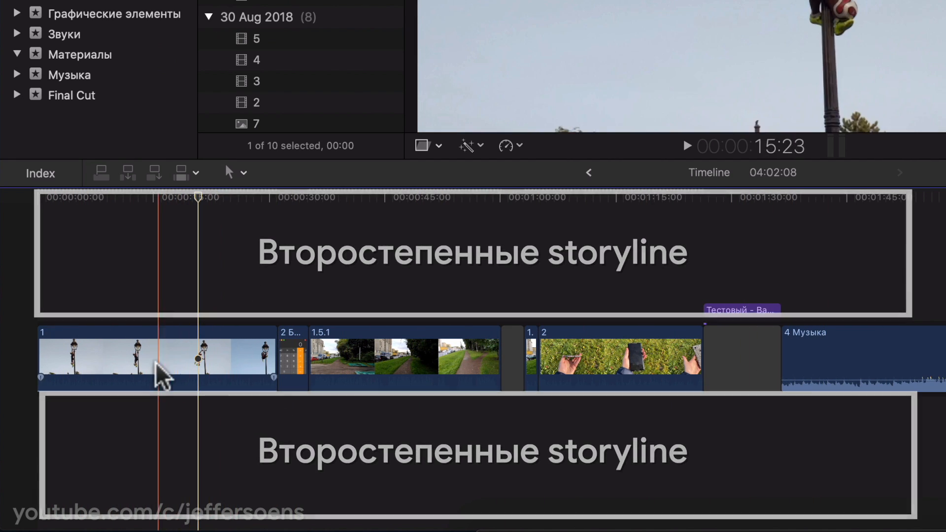
Connect clip 1 from 14 Apr 2020 above the primary storyline at about 24 seconds.
left_click_drag(198, 196, 376, 263)
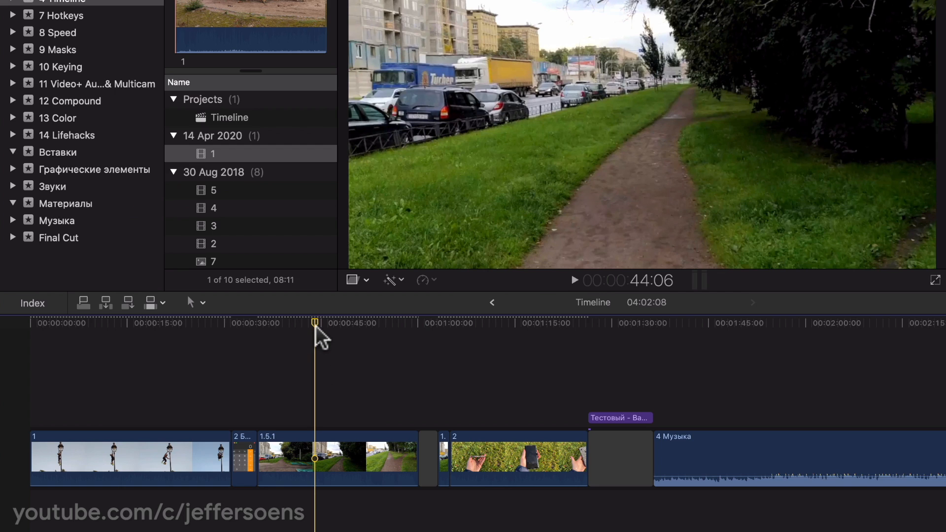
left_click_drag(316, 326, 186, 337)
left_click_drag(223, 153, 190, 386)
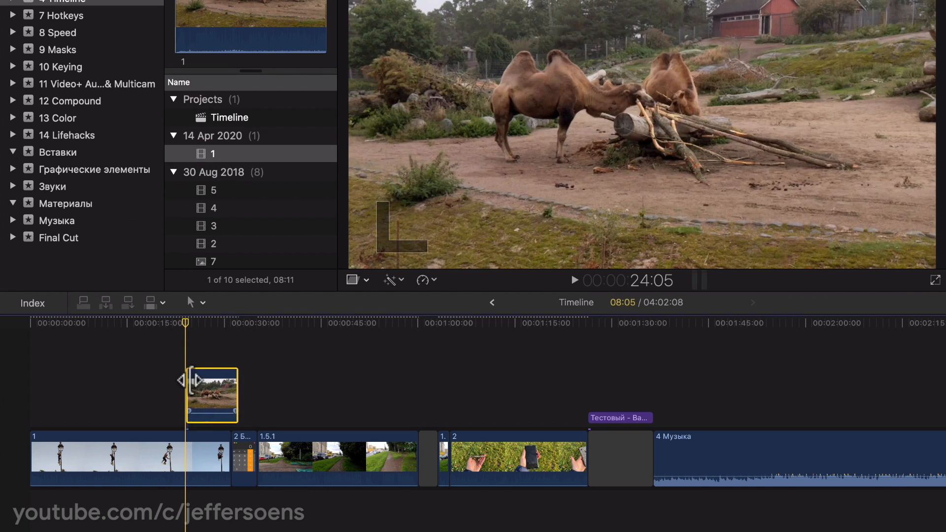
Play and scrub the timeline across the connected clip 1 to preview how it covers the primary storyline.
left_click(165, 326)
key("space")
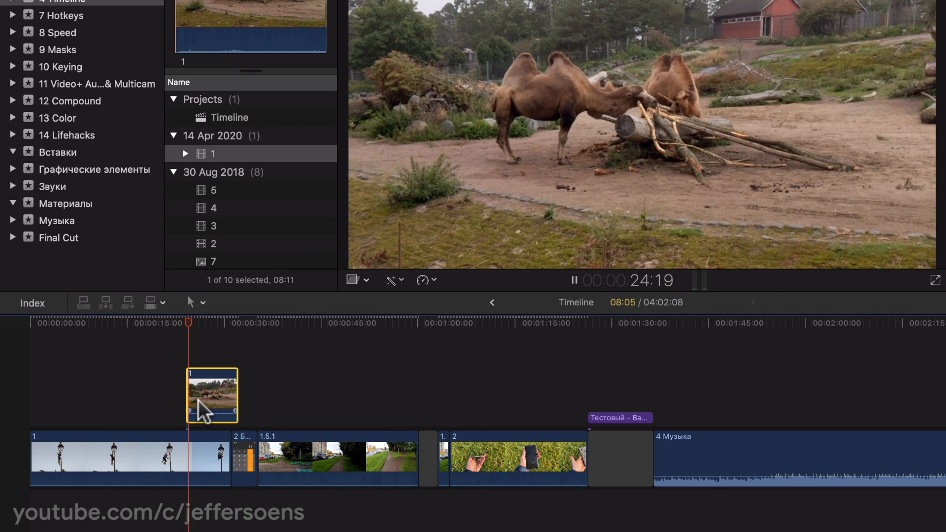
key("space")
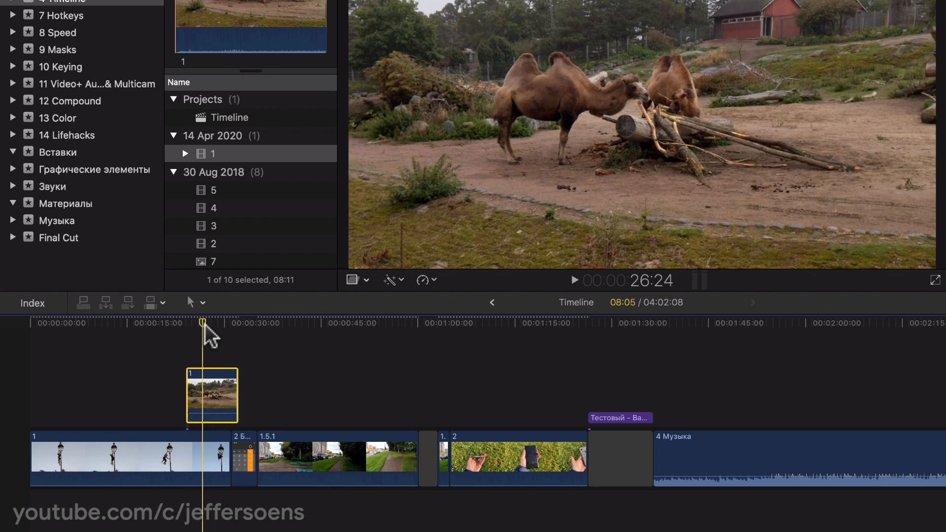
left_click_drag(197, 326, 204, 326)
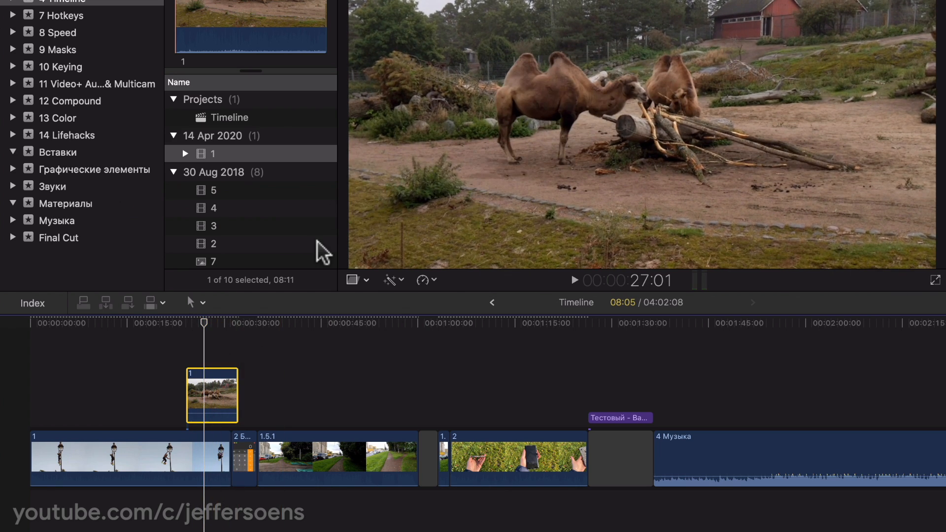
Add clip 5 from 30 Aug 2018 as a second connected layer above the connected clip 1.
left_click(228, 193)
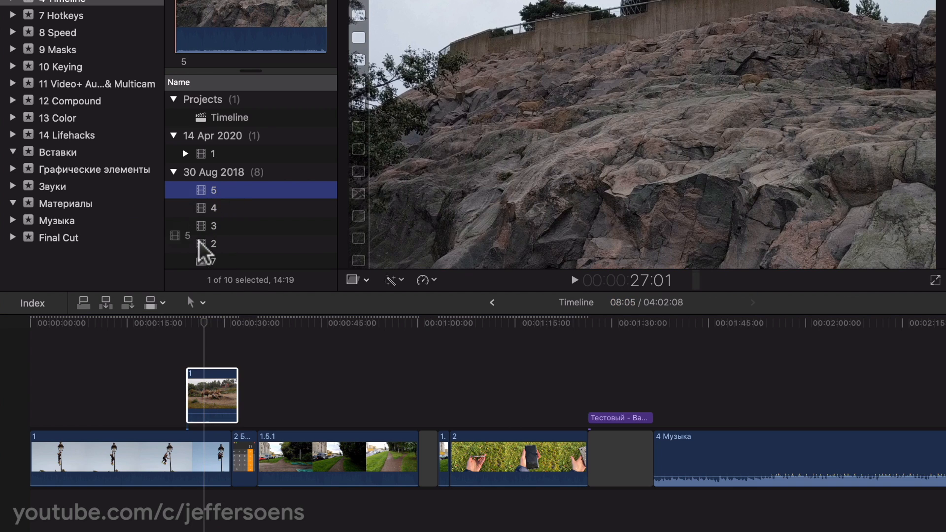
left_click_drag(201, 328, 202, 351)
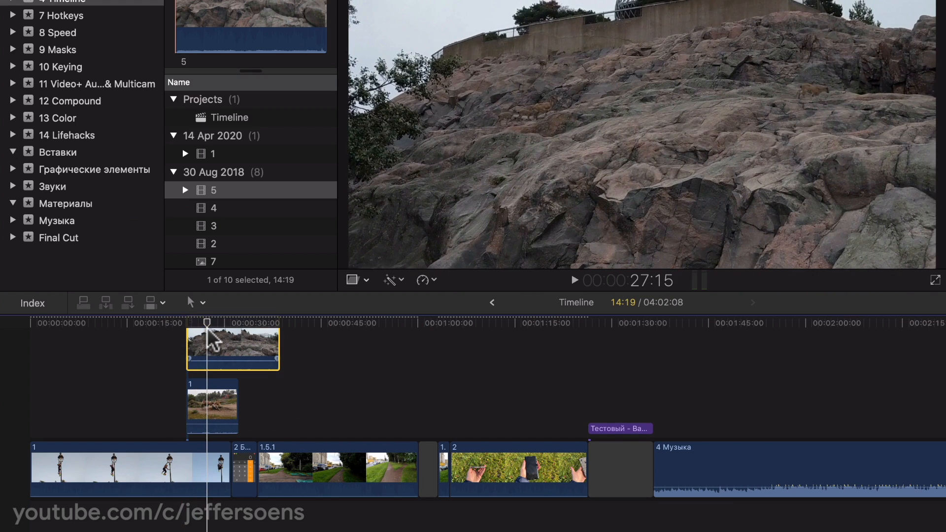
left_click(143, 394)
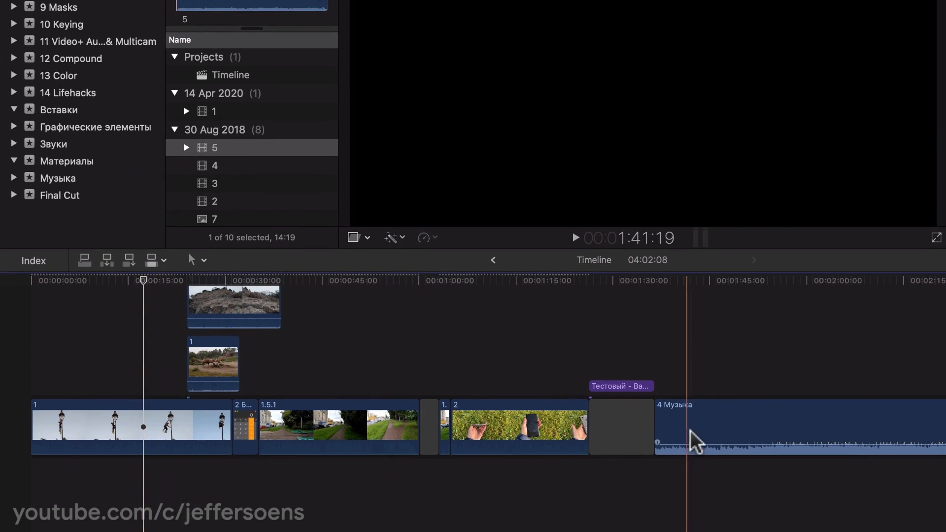
Move the music clip 4 Музыка out of the primary storyline and connect it below clip 1 at about 17 seconds.
left_click_drag(729, 426, 212, 488)
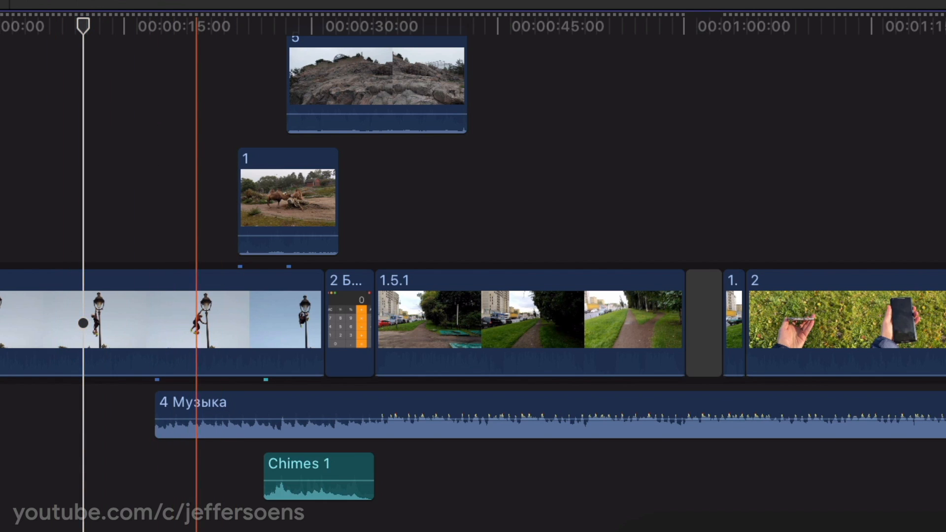
left_click(78, 320)
left_click(78, 228)
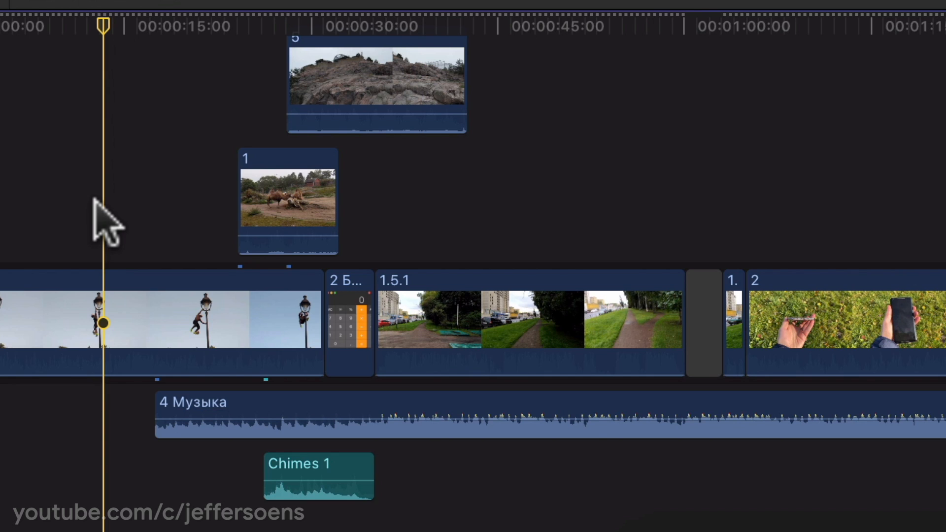
Move connected clip 5 above clip 1.5.1 at 45:17, and move clip 1.5.1 with it to the end of the primary storyline.
left_click_drag(363, 74, 592, 198)
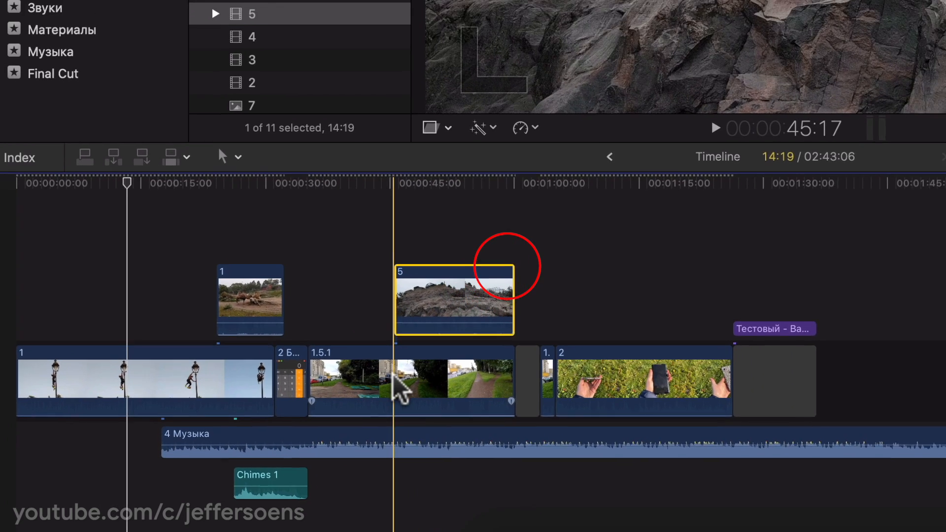
left_click(393, 379)
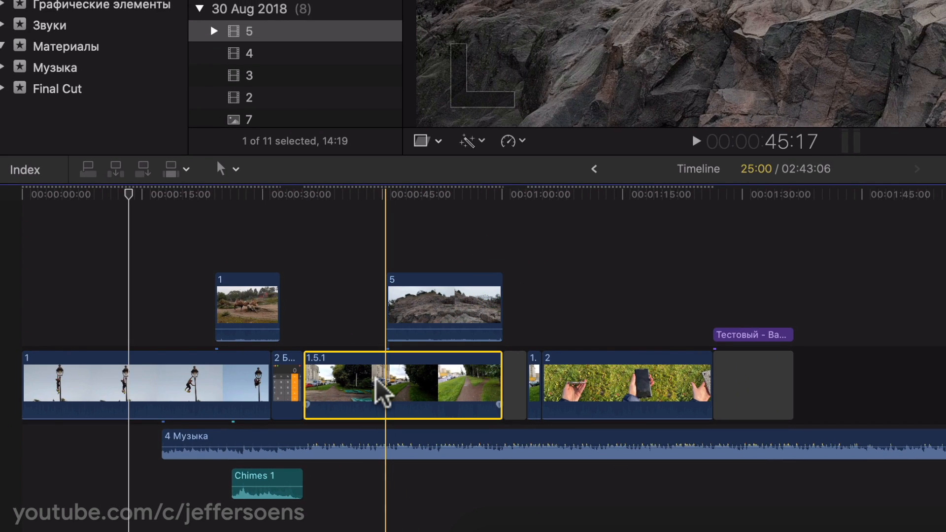
left_click_drag(365, 380, 754, 374)
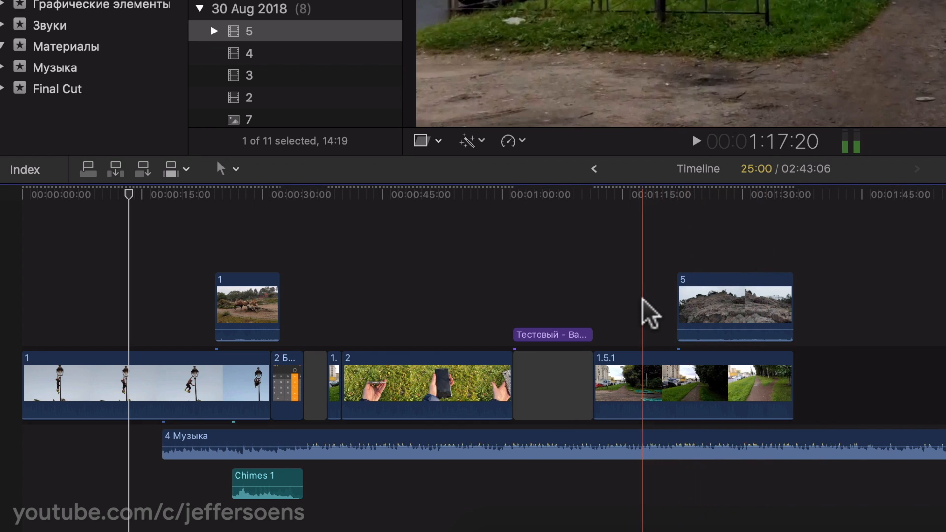
left_click(642, 320)
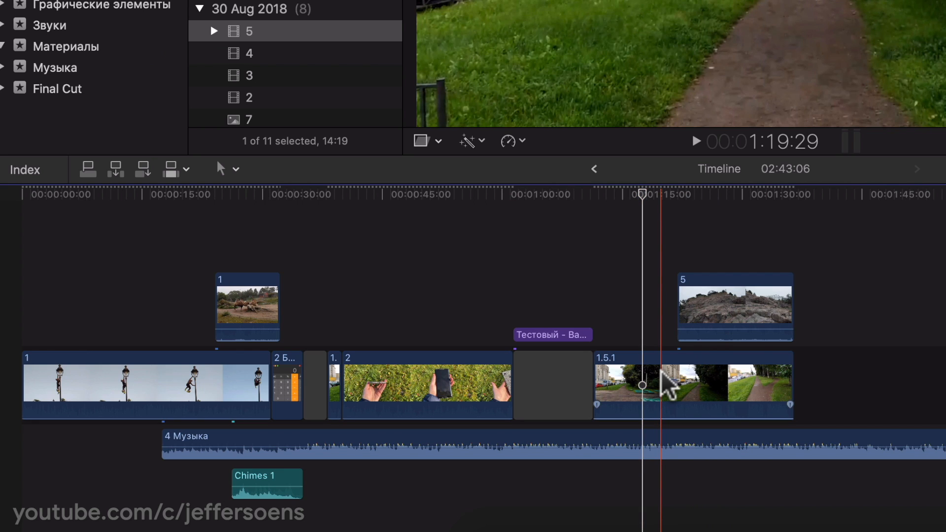
Move the first storyline clip 1 to the end of the primary storyline and append clip 4 from 30 Aug 2018 after it.
left_click_drag(168, 382, 813, 379)
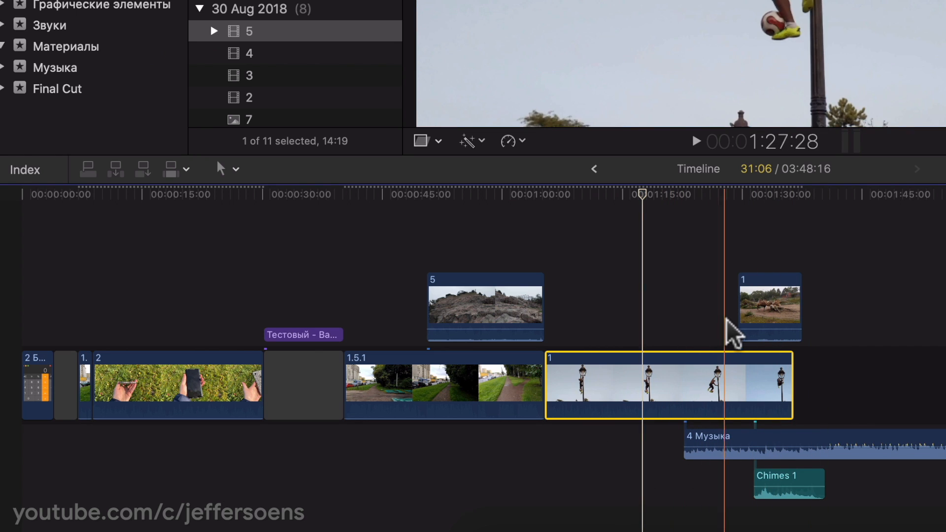
left_click_drag(761, 311, 390, 230)
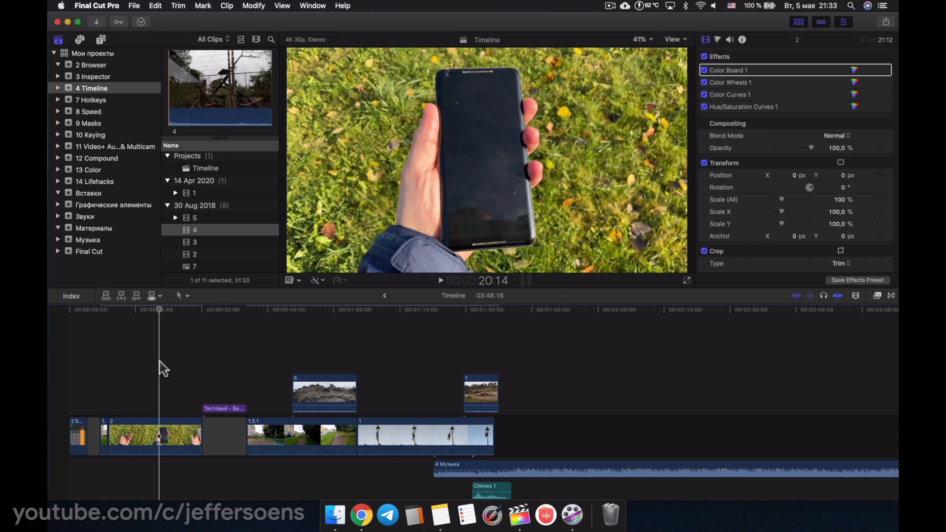
left_click_drag(191, 232, 504, 434)
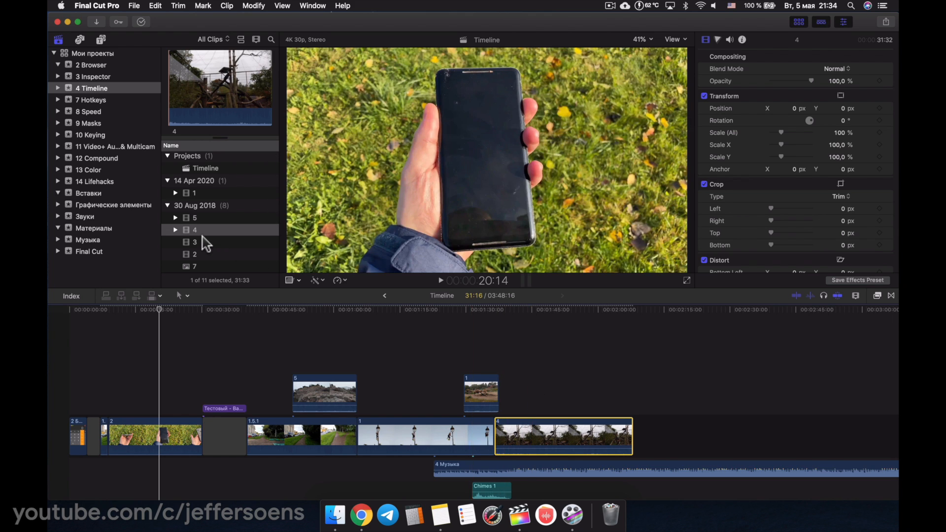
Add clip 4 from the 30 Aug 2018 group to the timeline as a connected clip above clip 1.
left_click_drag(200, 237, 397, 367)
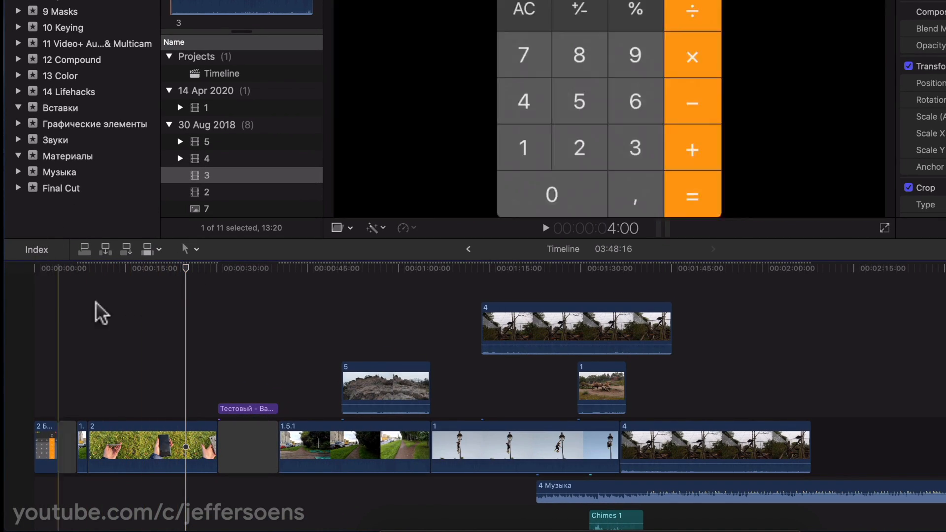
Try connecting clip 3 from the browser above storyline clip 2 at 20:25, and undo the edit.
left_click(182, 270)
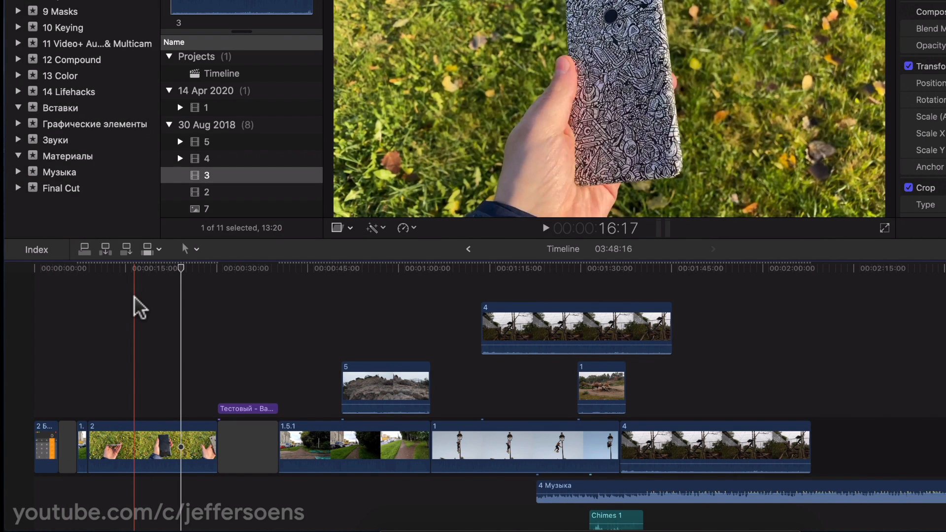
left_click_drag(182, 267, 160, 267)
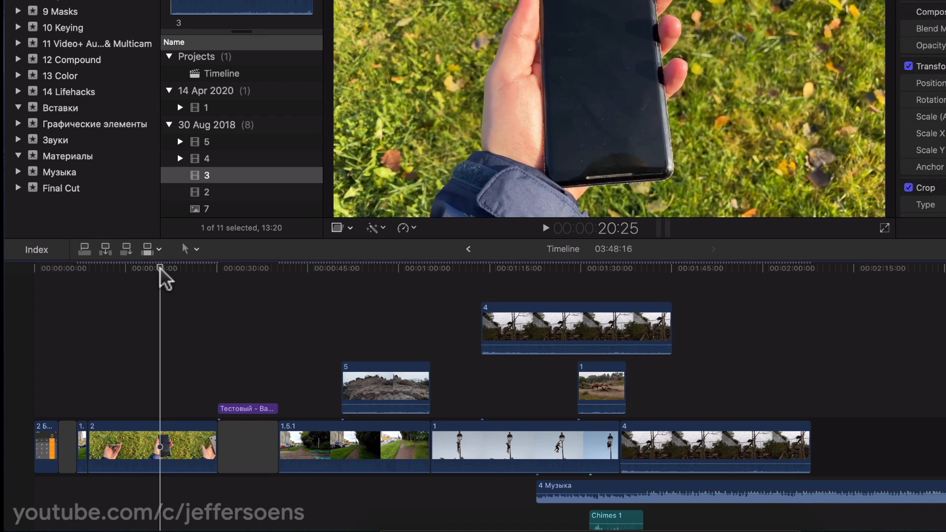
left_click(221, 173)
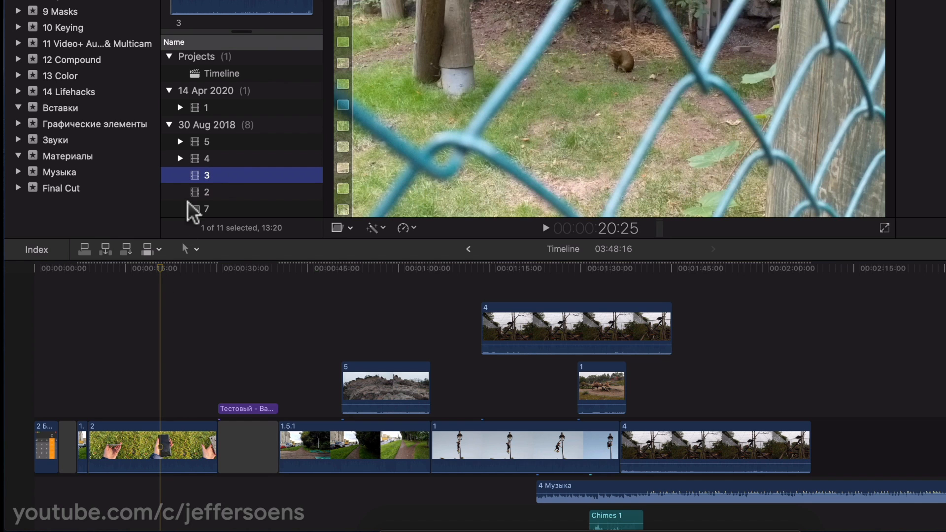
left_click(158, 267)
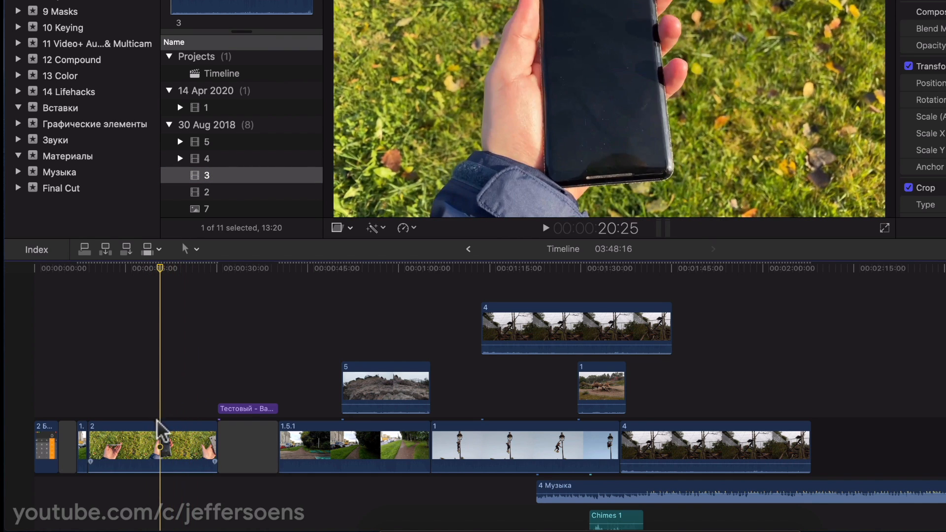
left_click(223, 172)
left_click(84, 247)
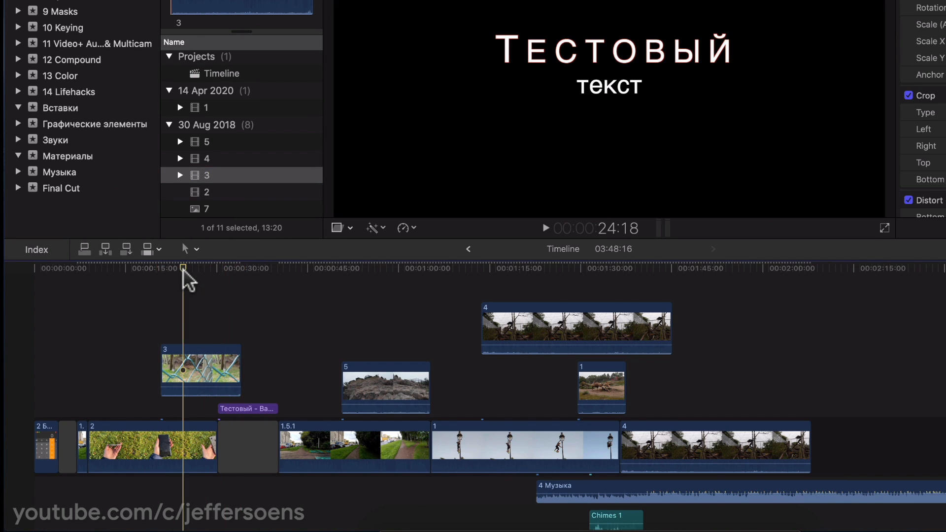
key("super+z")
Try inserting clip 3 into the primary storyline at 19:10, splitting clip 2, and undo the insert.
left_click_drag(160, 268, 151, 269)
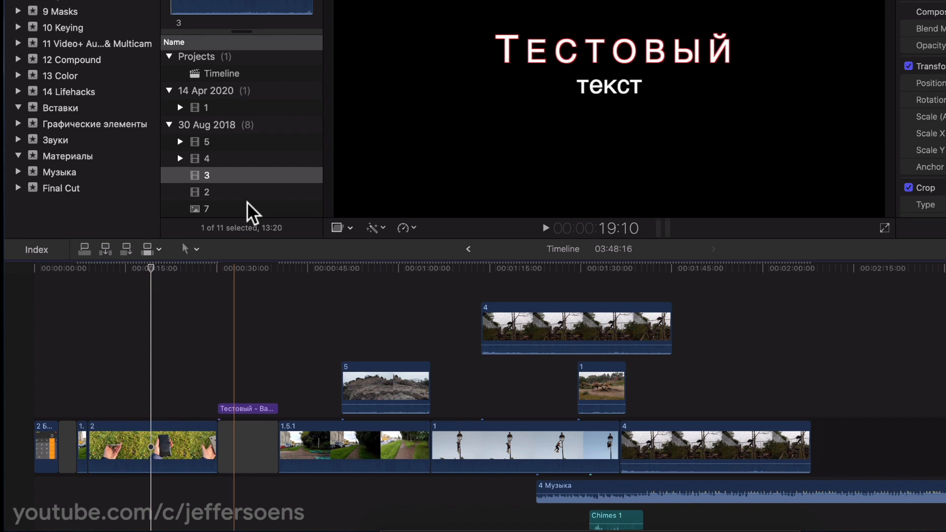
left_click(226, 178)
left_click(106, 249)
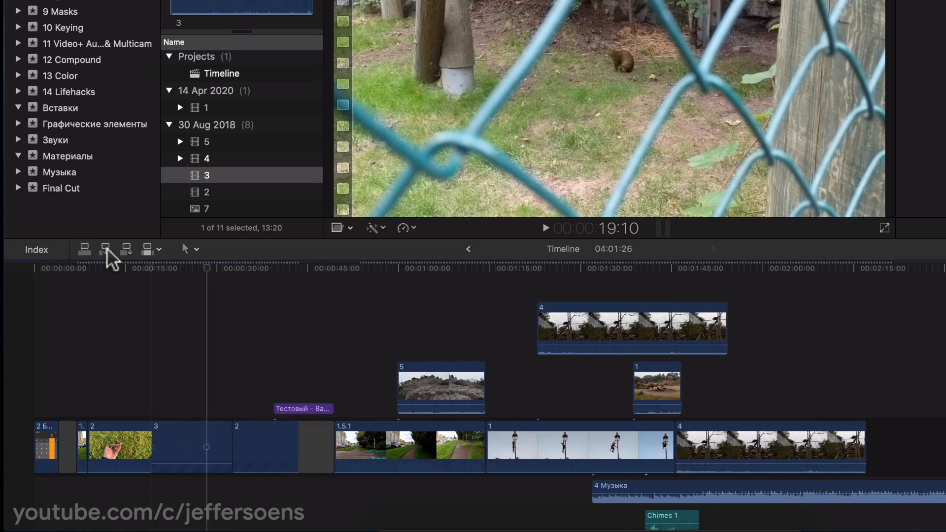
left_click_drag(230, 270, 170, 302)
key("Delete")
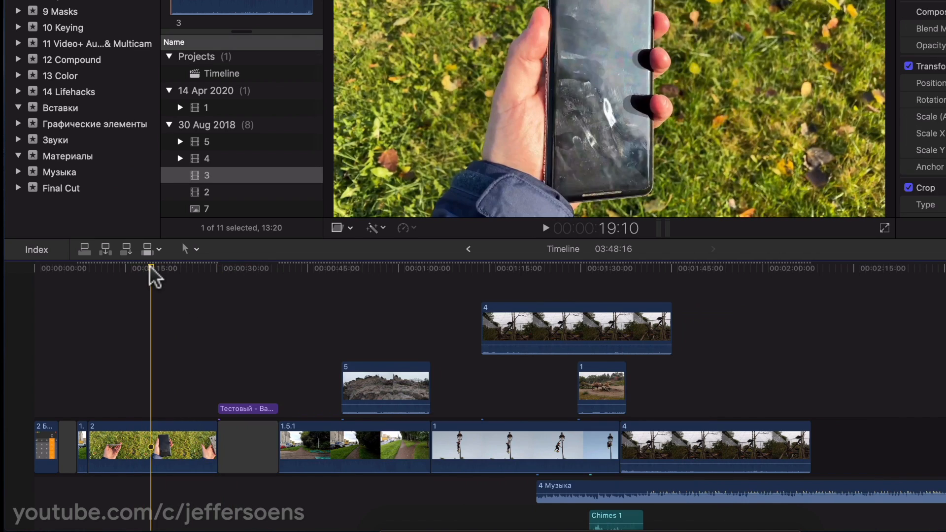
Try appending clip 3 from the browser to the end of the primary storyline, and undo the append.
left_click(147, 267)
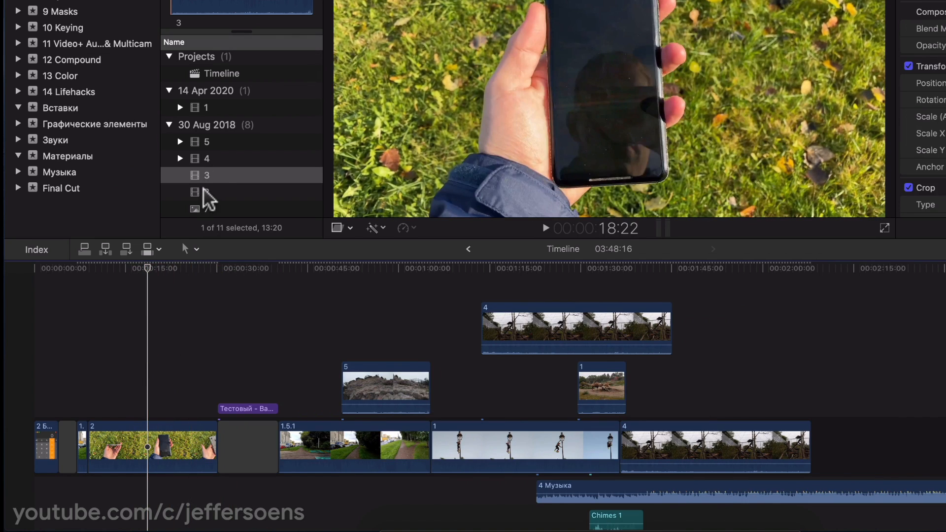
left_click(218, 175)
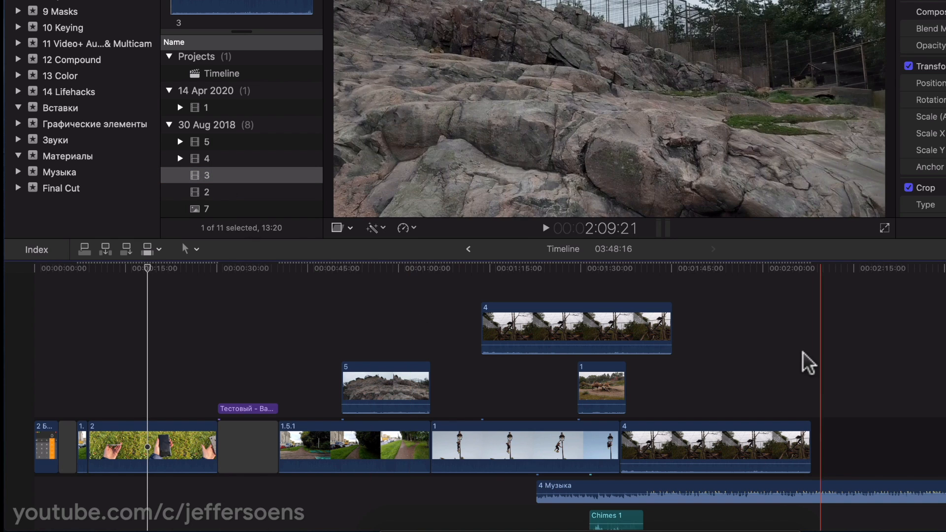
left_click(199, 177)
left_click(126, 249)
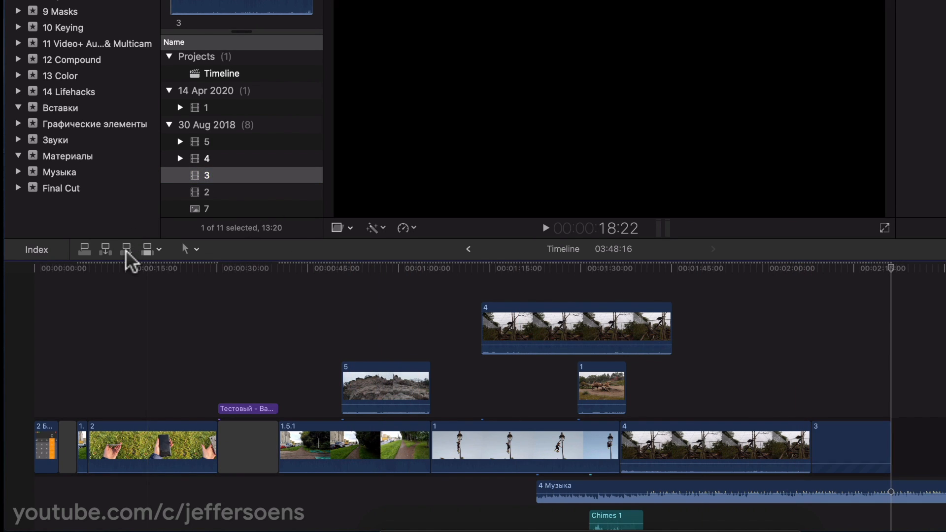
left_click_drag(889, 269, 787, 278)
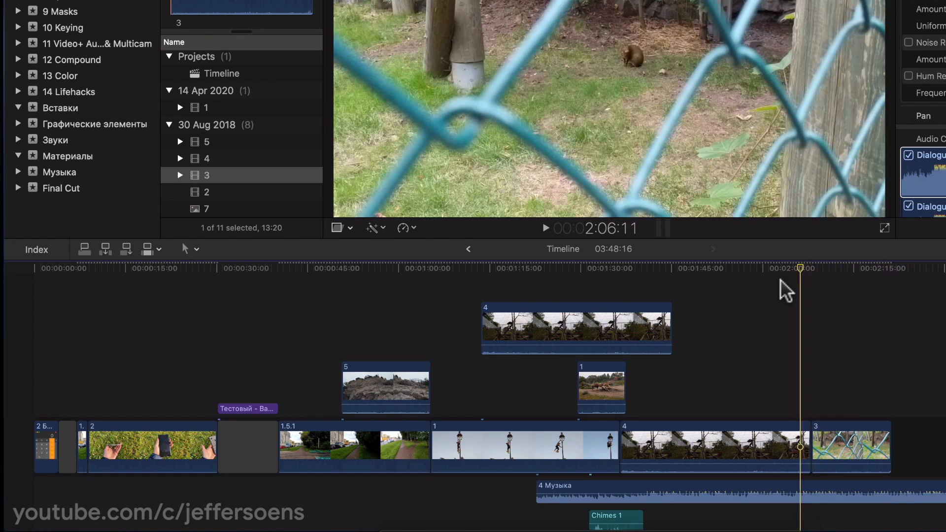
left_click(179, 269)
key("super+z")
Overwrite the primary storyline with clip 3 starting at 22:27, and review the replaced section.
left_click(212, 176)
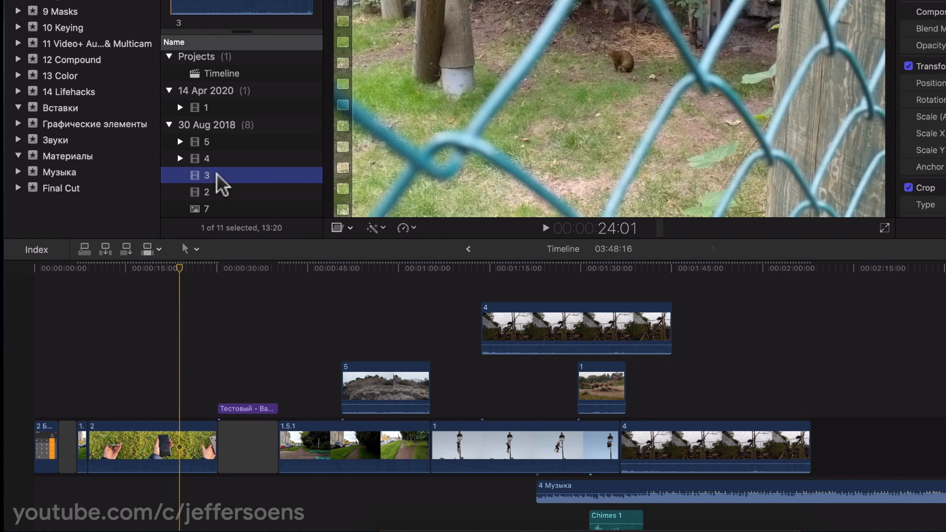
left_click(181, 269)
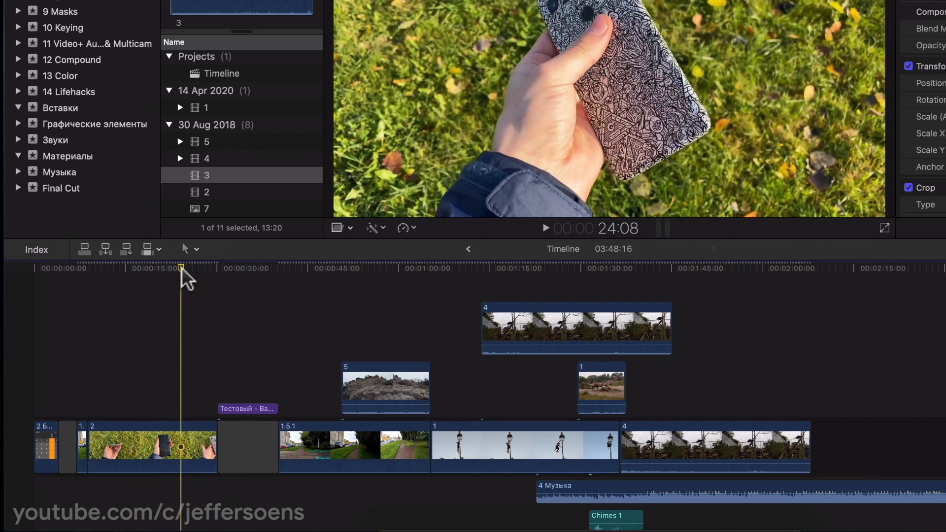
left_click_drag(181, 268, 172, 268)
left_click(215, 175)
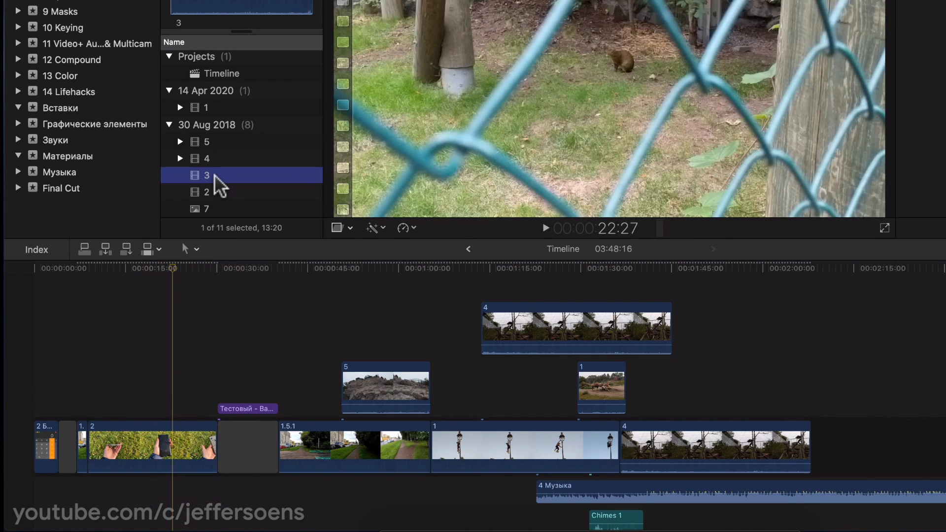
left_click(145, 251)
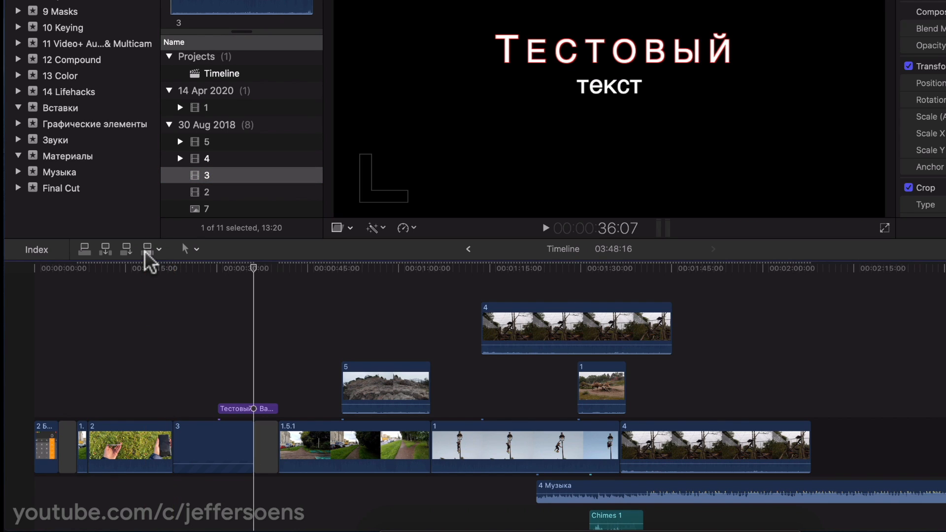
mouse_move(253, 272)
left_mouse_down()
mouse_move(171, 279)
mouse_move(249, 276)
mouse_move(135, 297)
mouse_move(175, 302)
left_mouse_up()
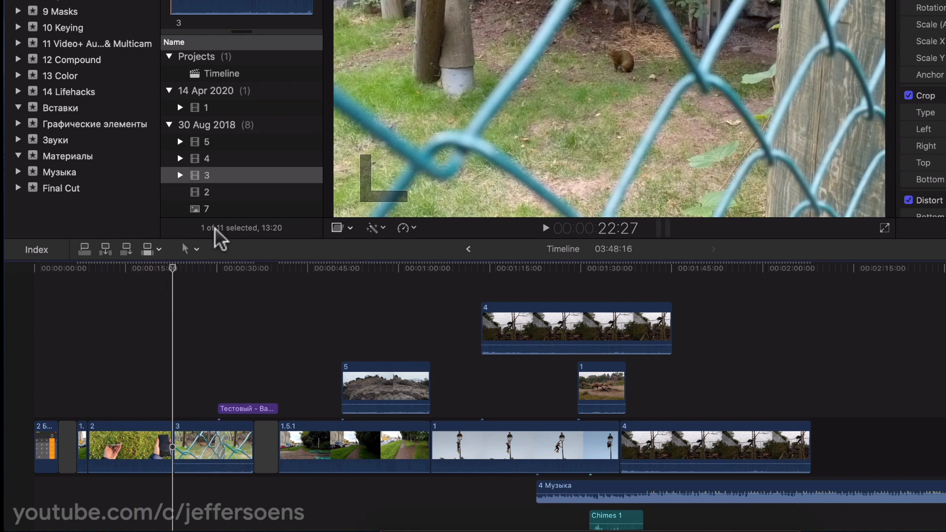
left_click(207, 318)
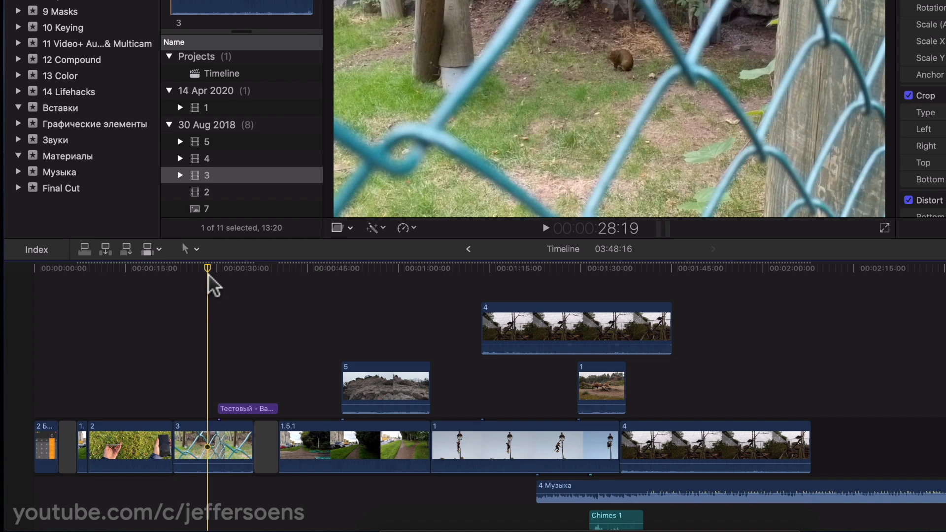
key("space")
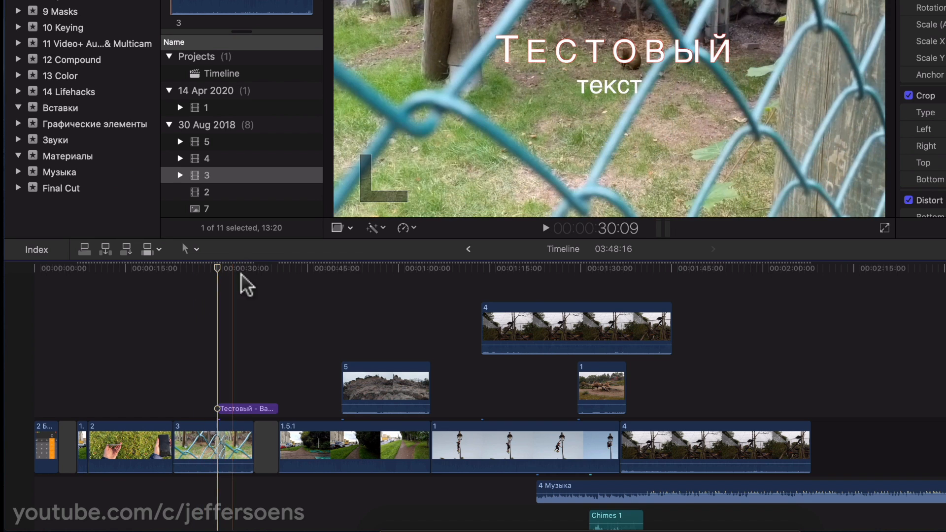
Delete clip 3 from the primary storyline, closing the gap it leaves.
left_click(202, 450)
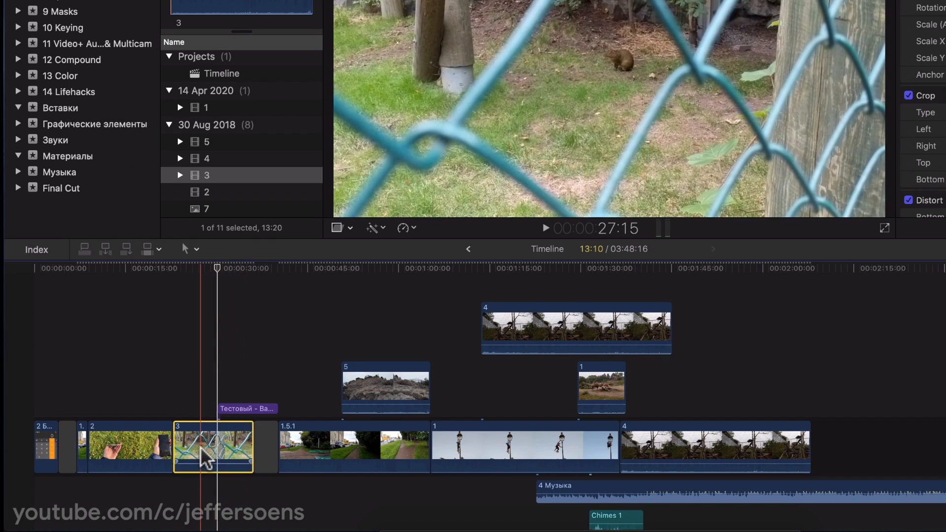
key("BackSpace")
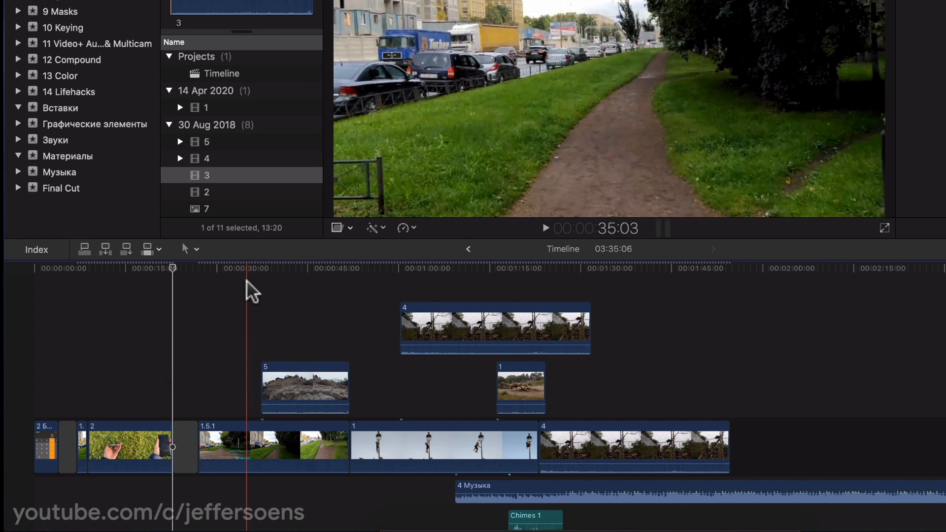
left_click(378, 293)
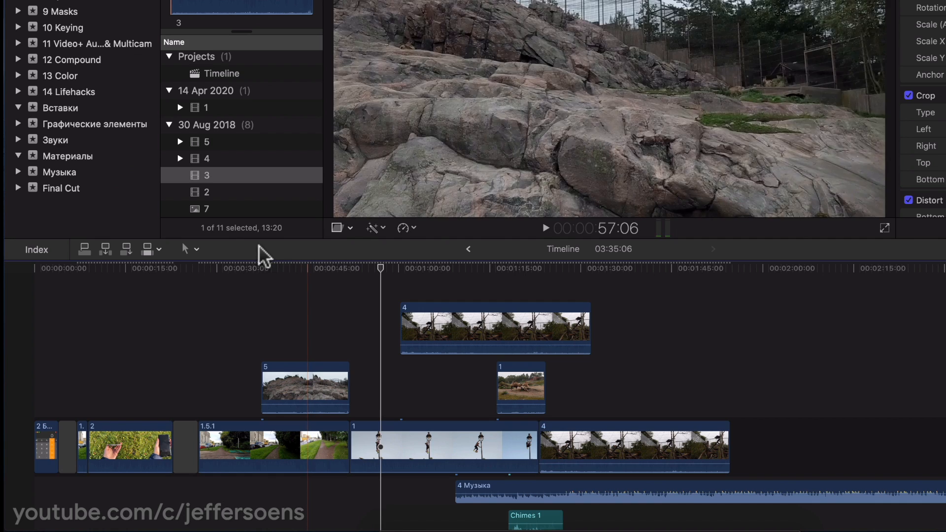
left_click(196, 248)
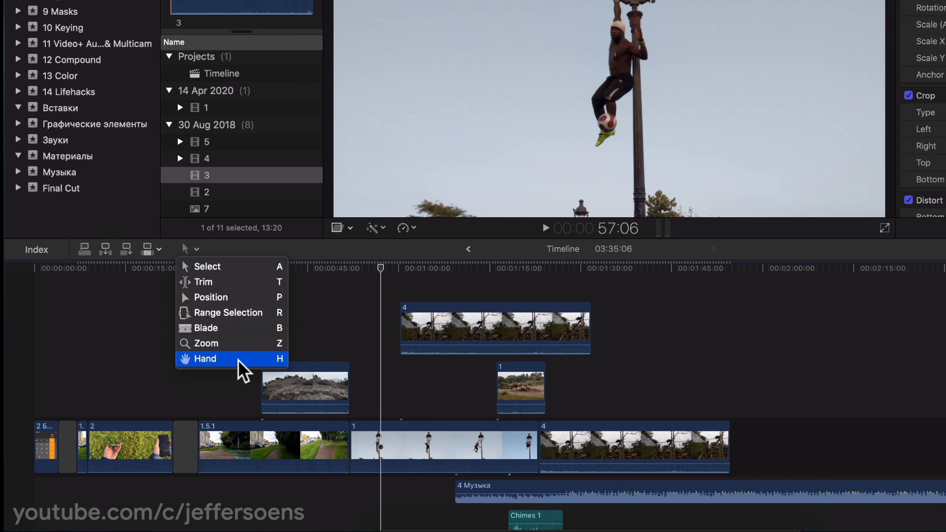
left_click(341, 308)
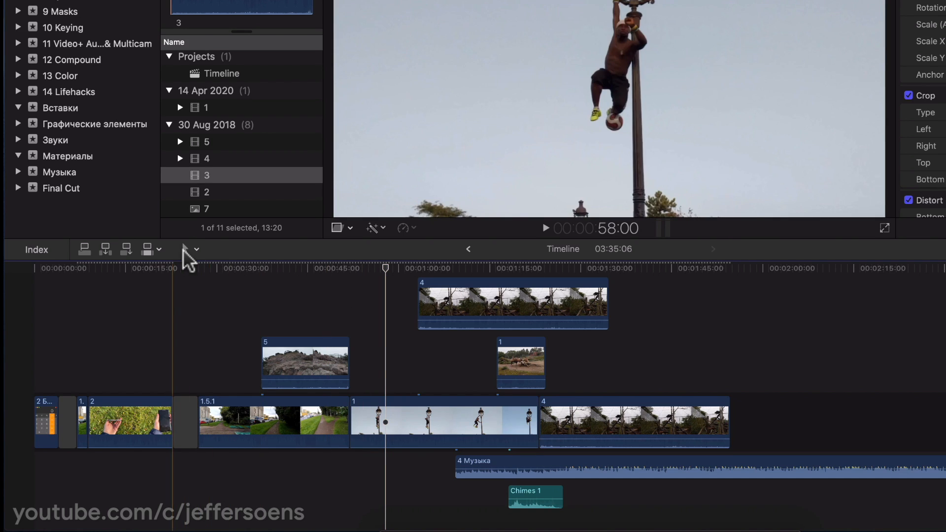
left_click(196, 248)
left_click(377, 293)
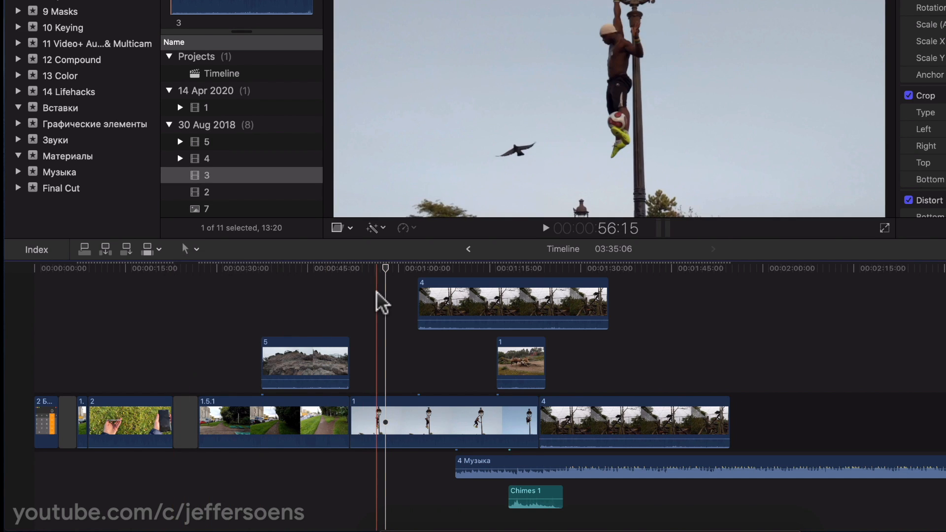
Move the connected clip 4 along the timeline to start at about 1:27, above storyline clip 4.
left_click_drag(450, 298, 773, 416)
left_click_drag(598, 427, 598, 365)
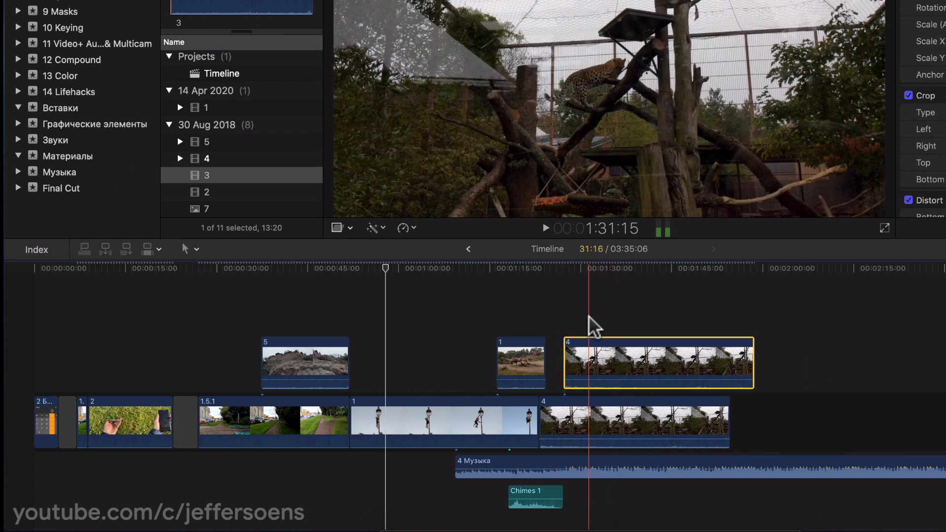
Trim both ends of the connected clip 4, shortening its start to the playhead and ending it at 1:47:29.
left_click(603, 296)
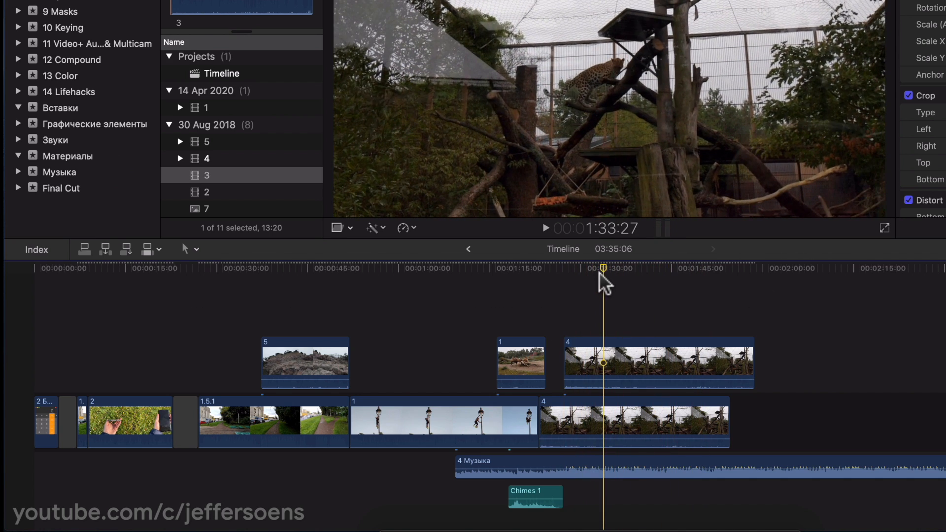
left_click(593, 268)
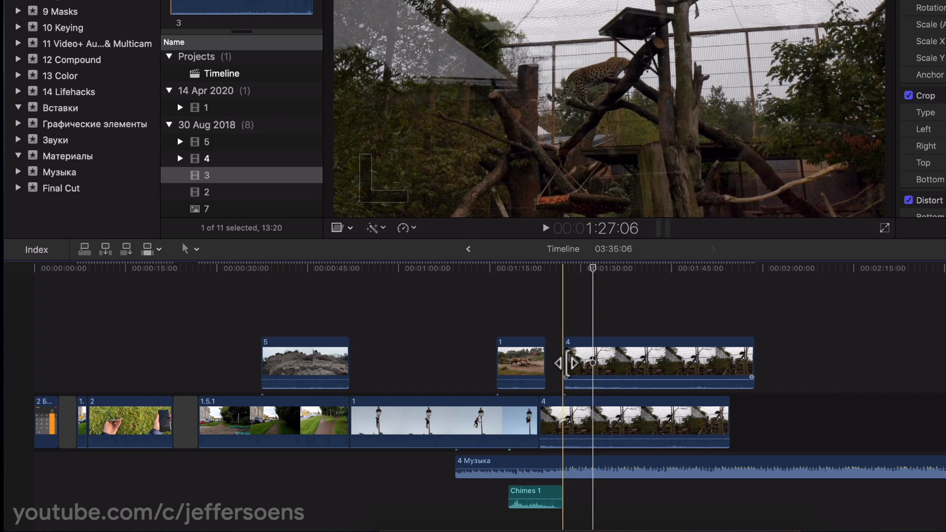
left_click_drag(566, 363, 594, 360)
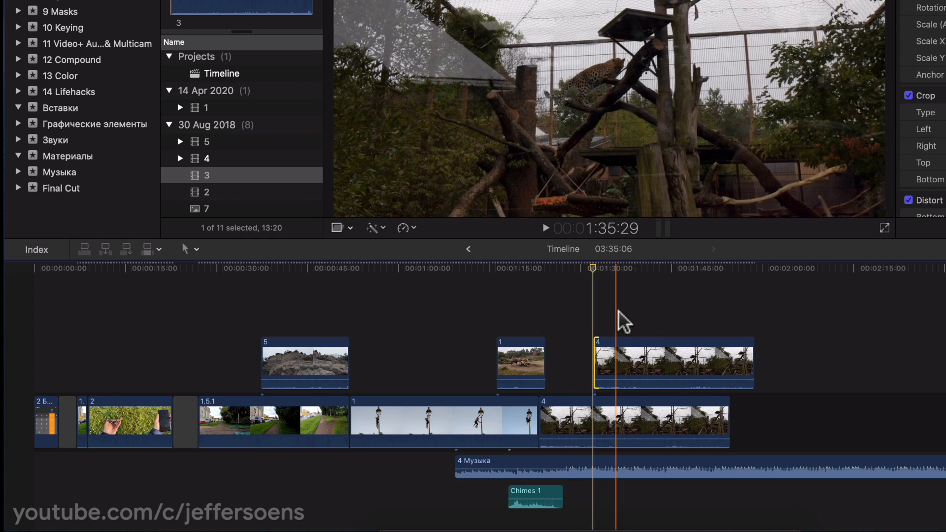
left_click_drag(594, 270, 688, 278)
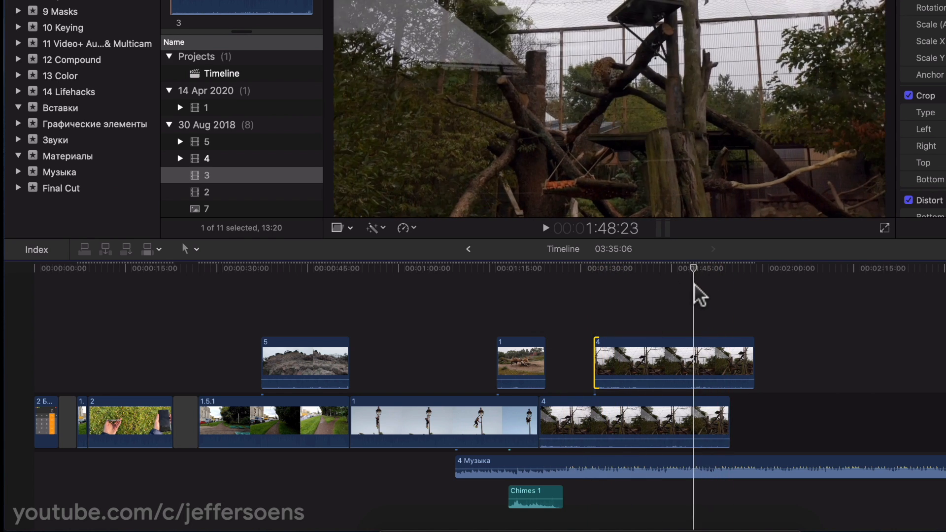
left_click_drag(753, 360, 689, 360)
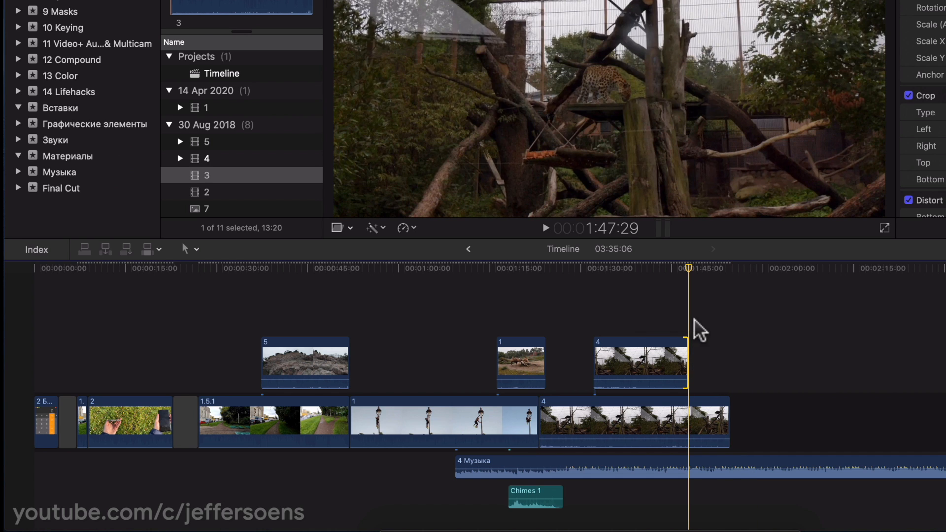
Trim the start of the connected clip 4 slightly, and trim the start of storyline clip 4.
left_click_drag(686, 266, 637, 279)
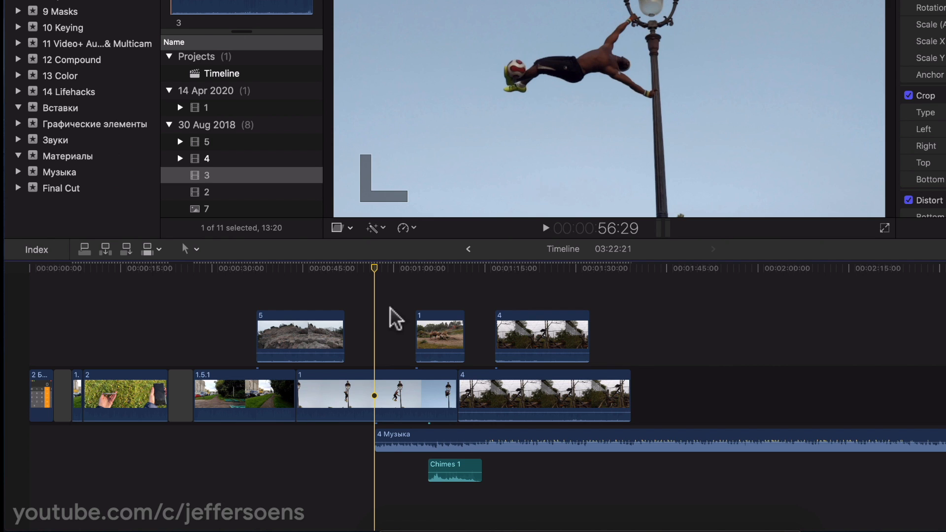
left_click(497, 338)
mouse_move(499, 338)
left_mouse_down()
mouse_move(520, 339)
mouse_move(504, 338)
left_mouse_up()
mouse_move(465, 395)
left_mouse_down()
mouse_move(490, 395)
mouse_move(468, 396)
left_mouse_up()
Trim the edit between clips 1.5.1 and 1 on the primary storyline.
left_click(372, 310)
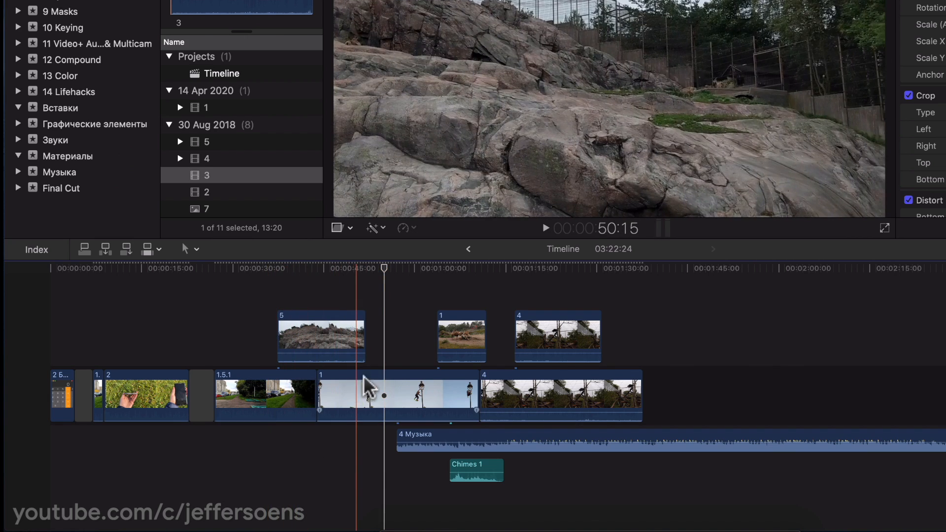
mouse_move(325, 390)
left_mouse_down()
mouse_move(334, 394)
mouse_move(289, 397)
mouse_move(315, 397)
left_mouse_up()
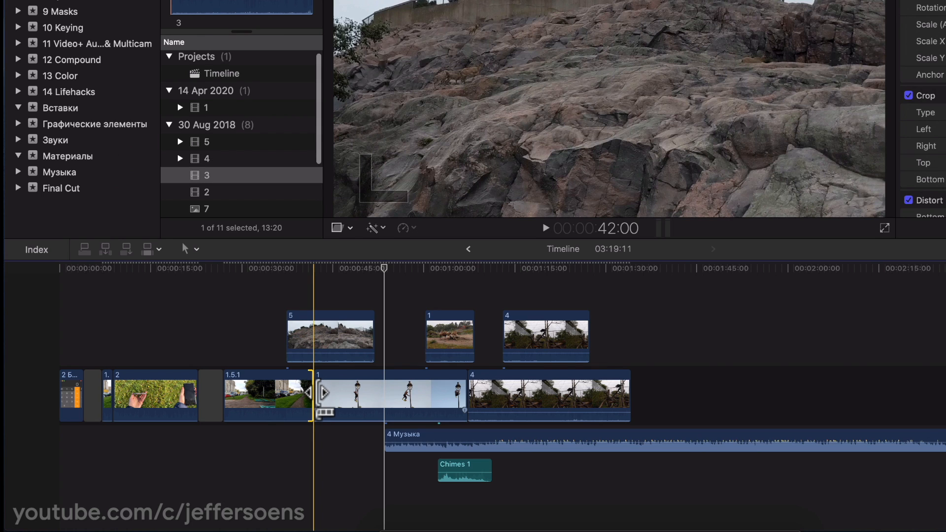
Move the edit between storyline clips 1.5.1 and 1 to about 45:07 in the precision editor.
double_click(318, 393)
mouse_move(316, 396)
left_mouse_down()
mouse_move(331, 396)
mouse_move(306, 395)
mouse_move(335, 394)
left_mouse_up()
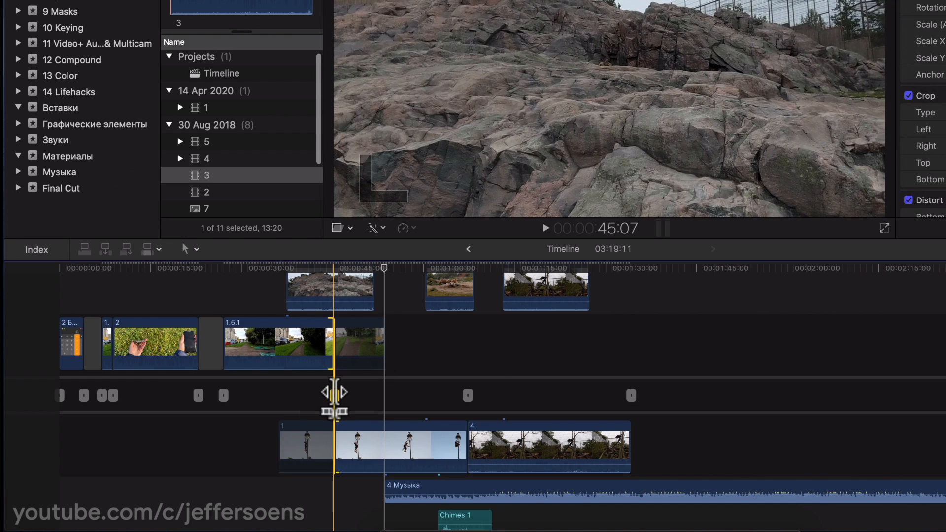
double_click(334, 395)
left_click(407, 288)
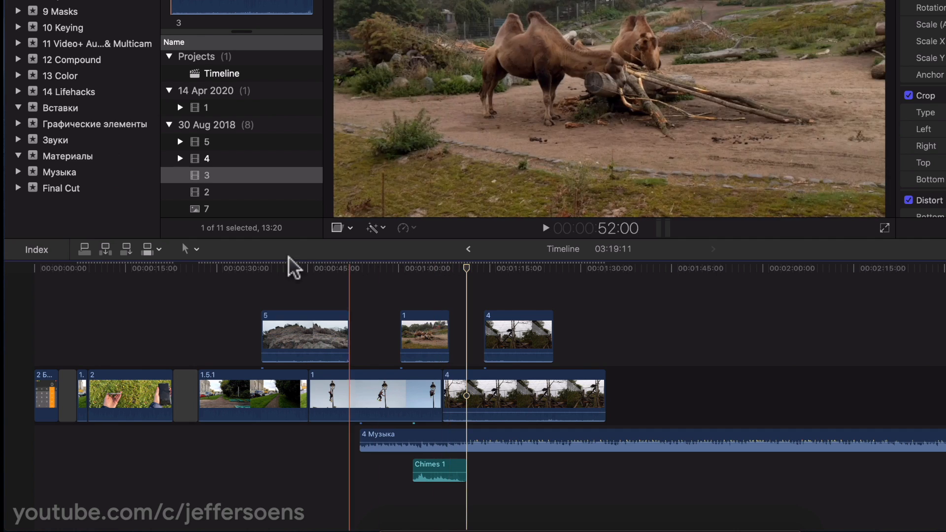
Try trimming the start of the connected clip 4 with the Select tool.
left_click(197, 249)
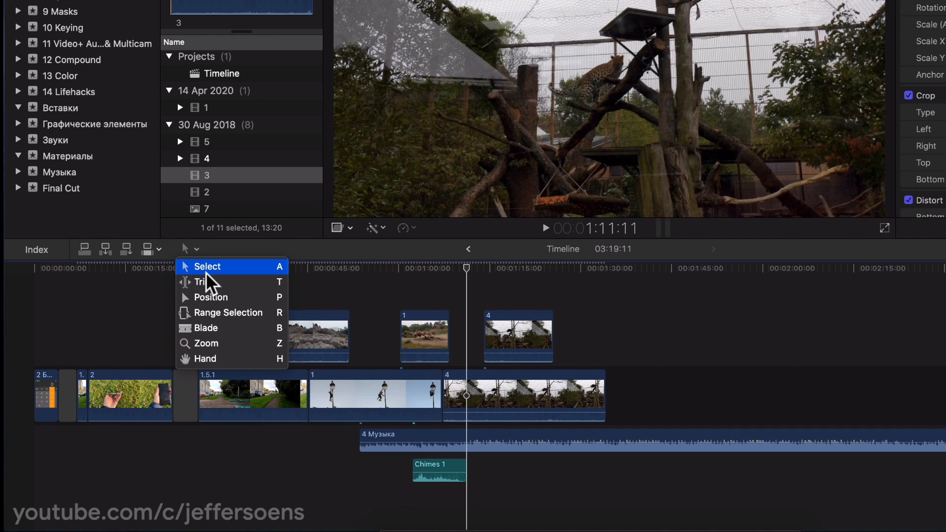
left_click(207, 269)
mouse_move(469, 272)
left_mouse_down()
mouse_move(539, 276)
mouse_move(484, 274)
left_mouse_up()
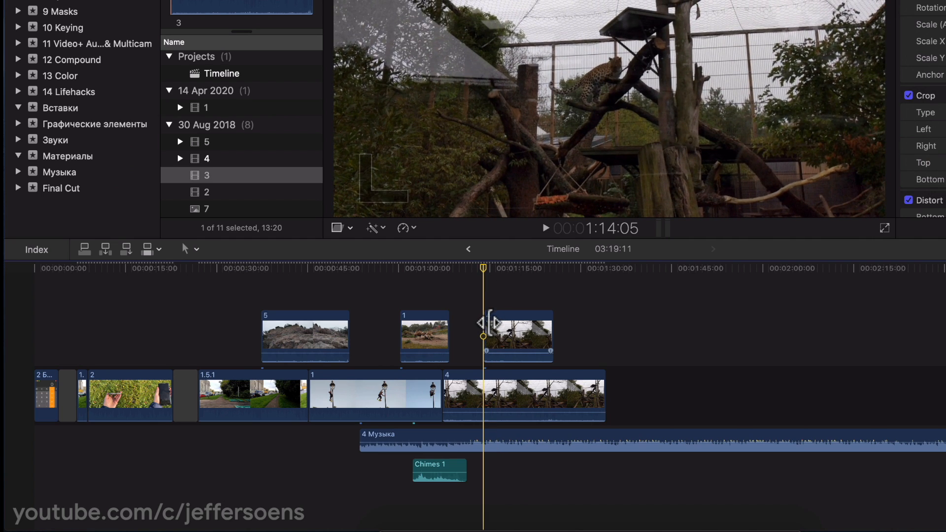
mouse_move(485, 329)
left_mouse_down()
mouse_move(434, 334)
mouse_move(494, 342)
left_mouse_up()
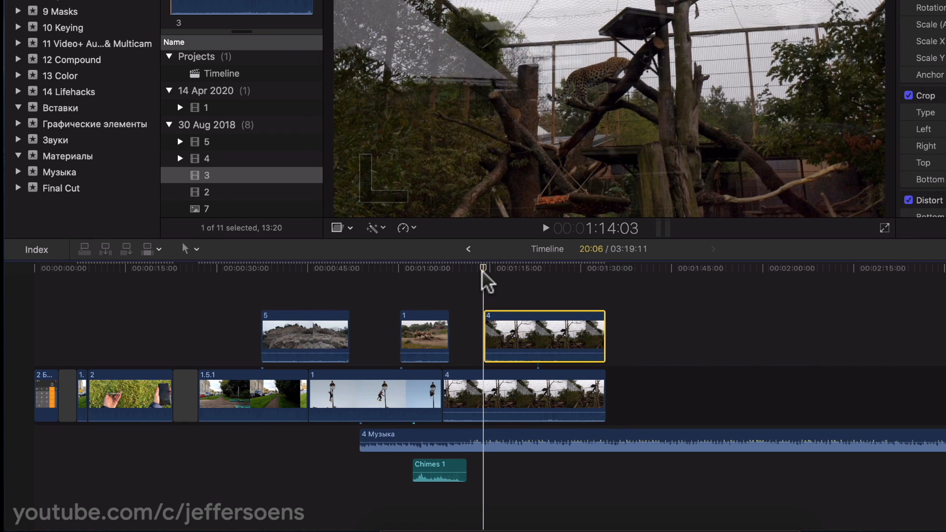
Extend the start of the connected clip 4 with the Trim tool, and shorten its end to a duration of about 9 seconds.
left_click(196, 250)
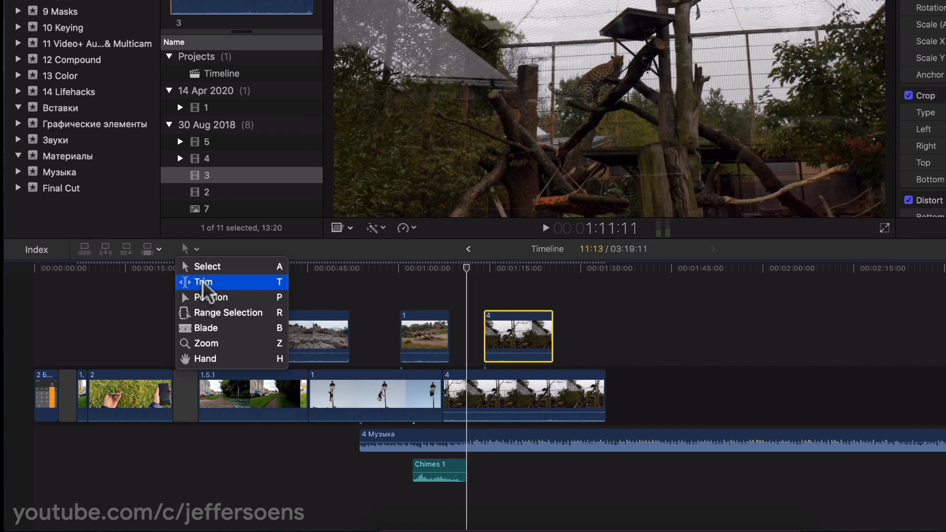
left_click(203, 281)
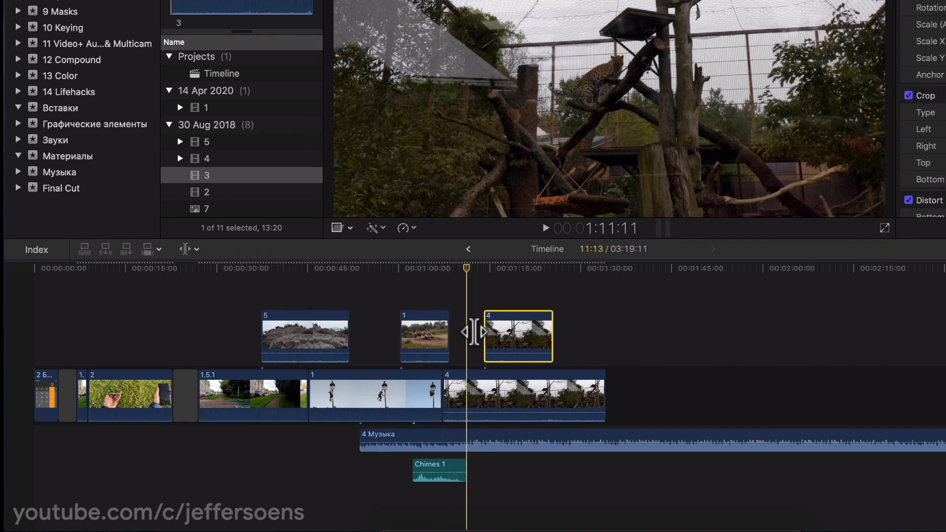
left_click_drag(486, 335, 415, 335)
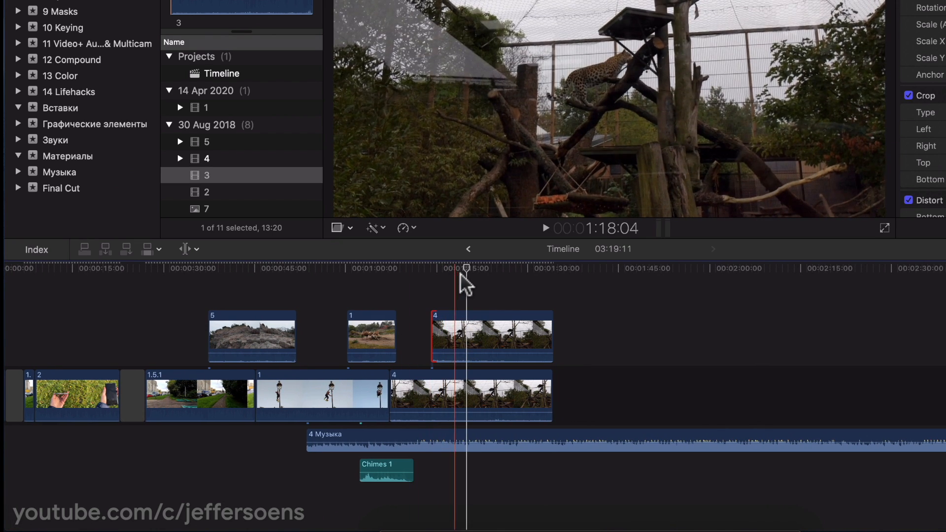
left_click_drag(468, 270, 433, 271)
scroll(433, 271, "left", 3)
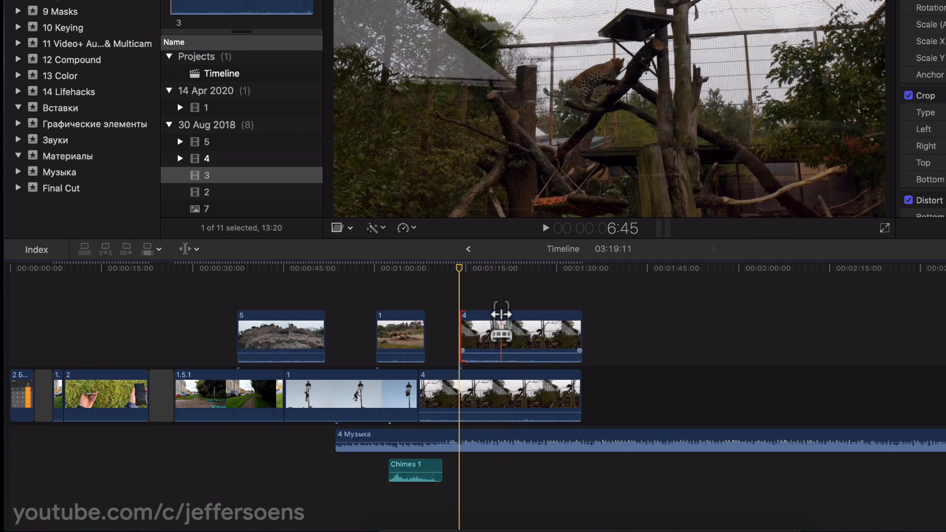
left_click_drag(581, 329, 515, 332)
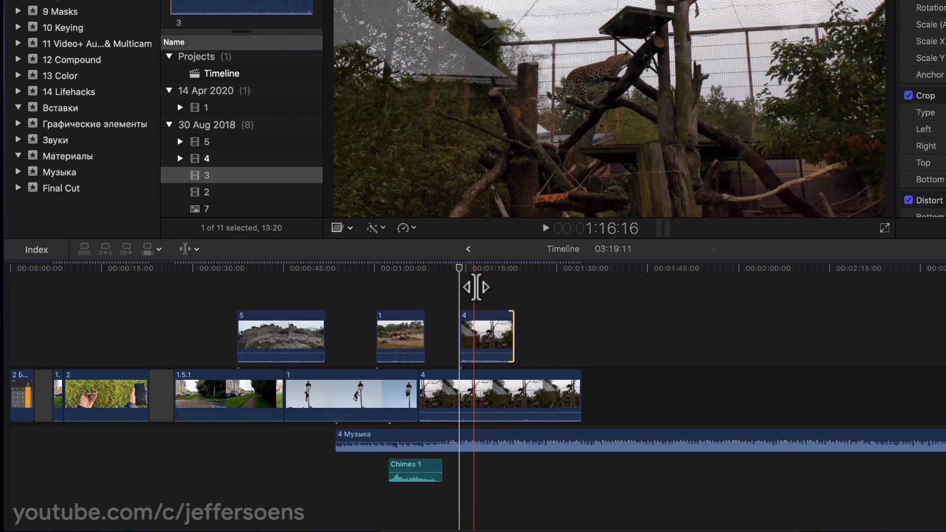
Slip the footage inside the connected clip 4 using the Trim tool.
left_click(445, 295)
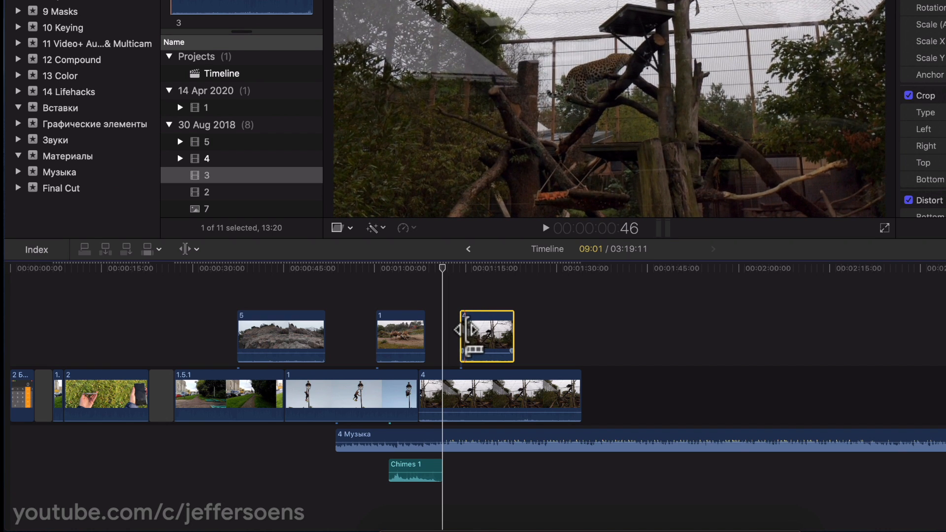
left_click_drag(487, 340, 440, 330)
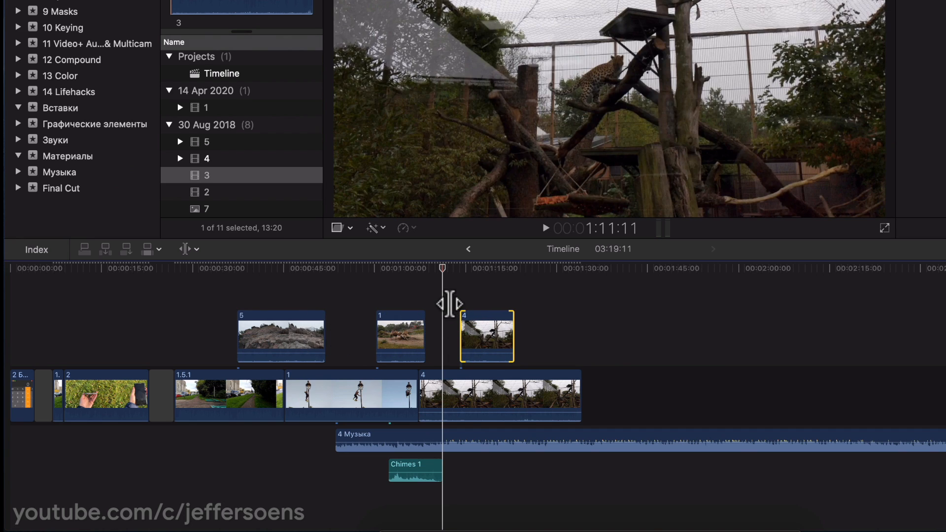
Try moving storyline clip 4 later on the primary storyline with the Select tool.
left_click(244, 284)
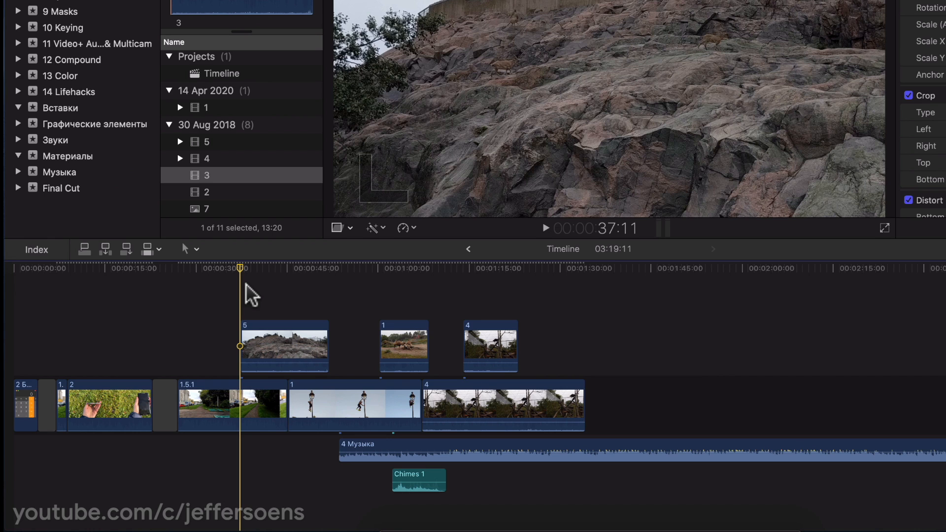
left_click(191, 249)
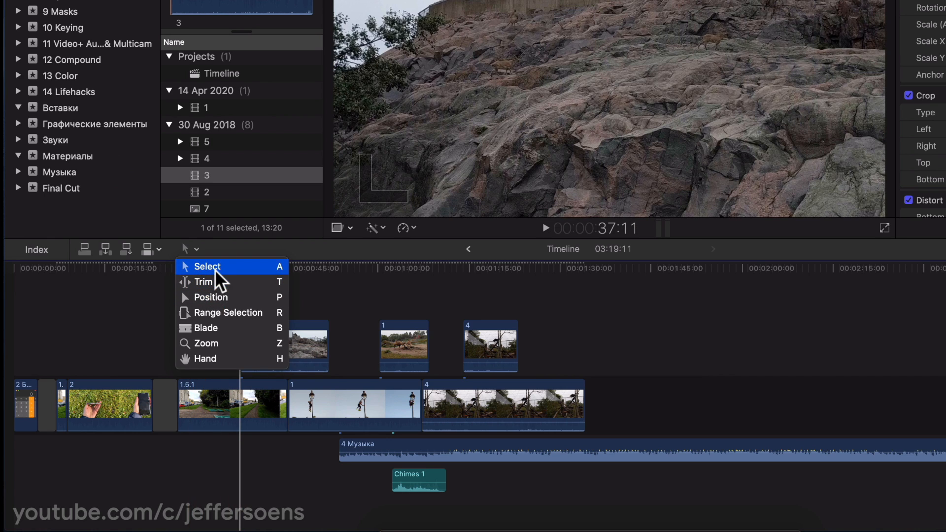
left_click(297, 287)
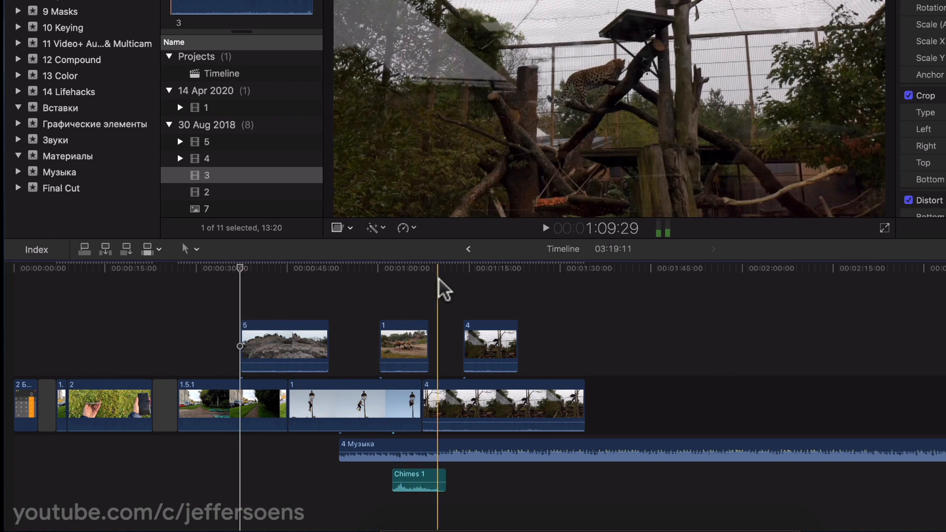
left_click(429, 279)
left_click(446, 407)
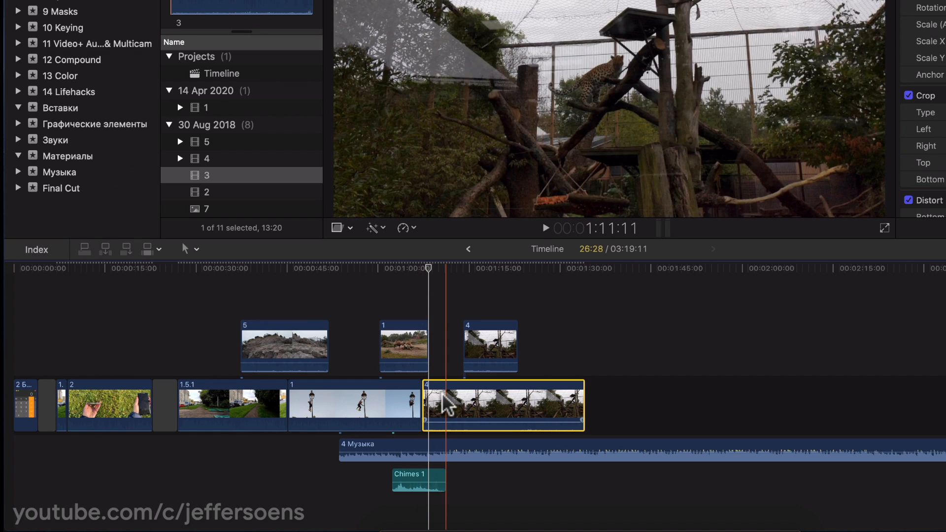
left_click(540, 298)
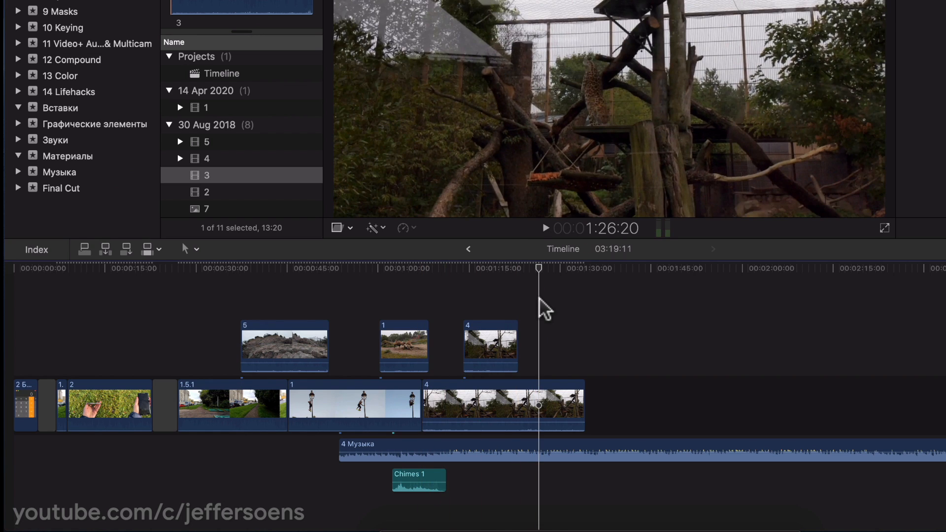
left_click_drag(442, 406, 562, 407)
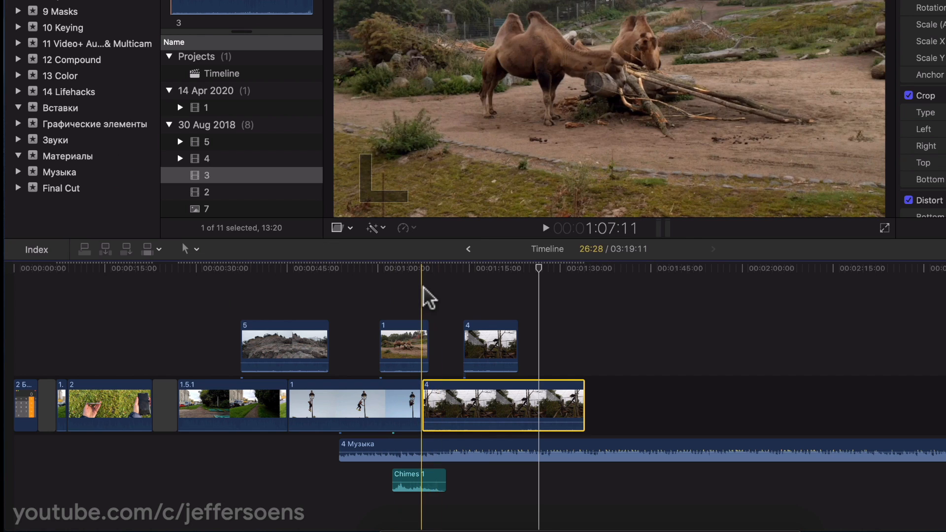
Insert a gap between storyline clips 1 and 4 at 1:07:11, lengthen it, and undo both changes.
left_click(424, 286)
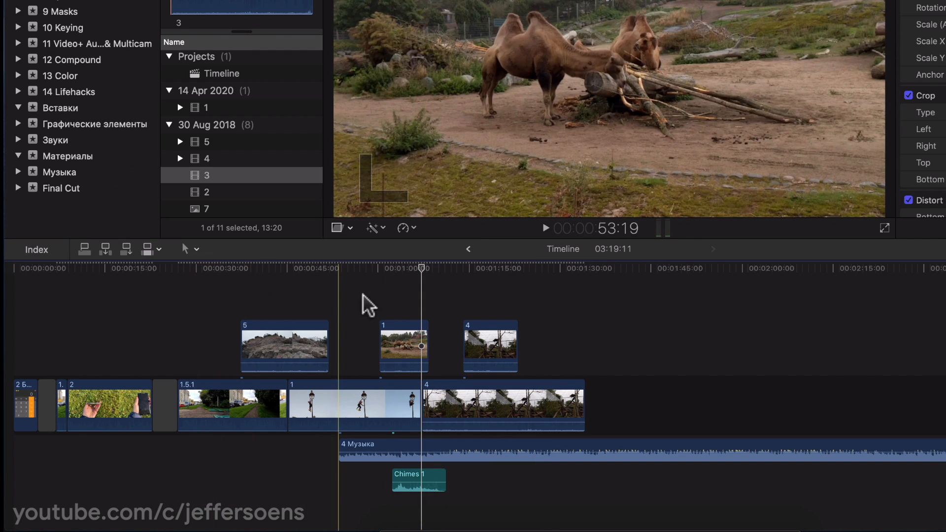
key("alt+w")
left_click_drag(436, 424, 526, 422)
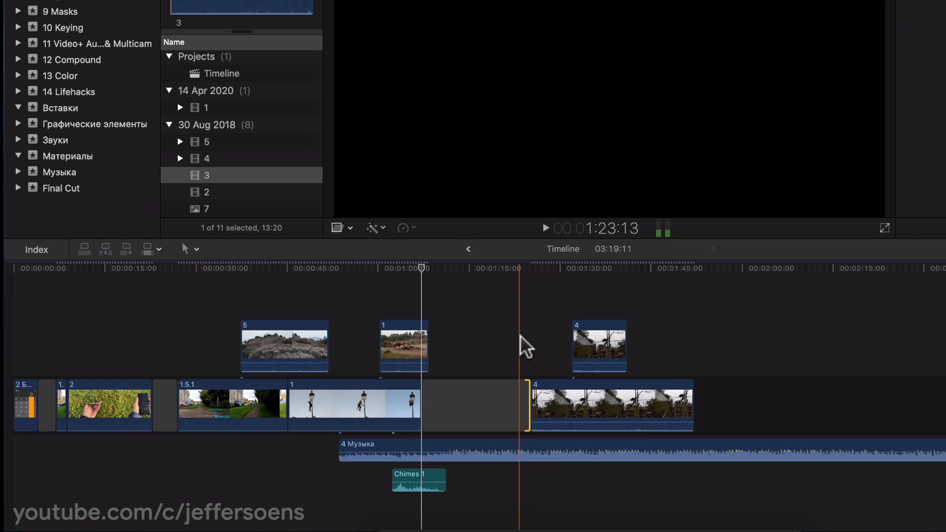
key("super+z")
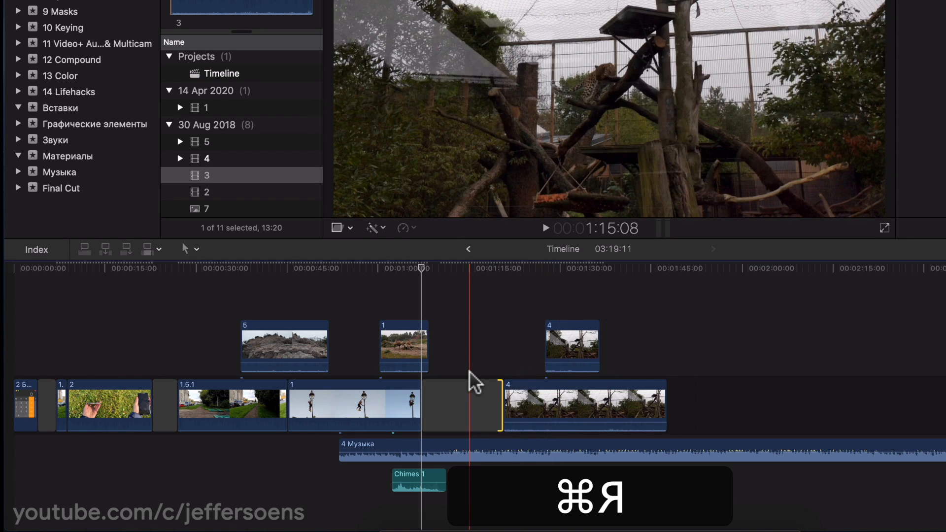
key("super+z")
Move storyline clip 4 with the Position tool to start at about 1:27, leaving a gap after clip 1.
left_click(192, 249)
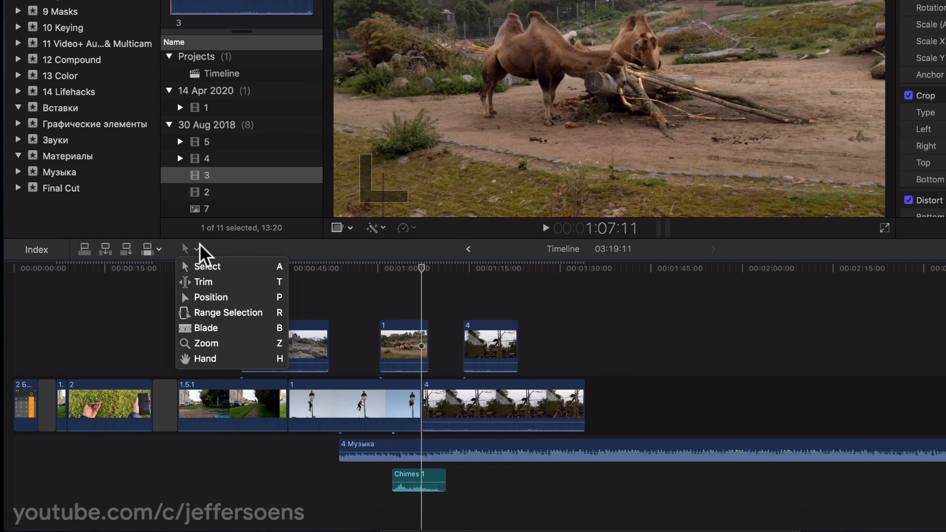
left_click(205, 297)
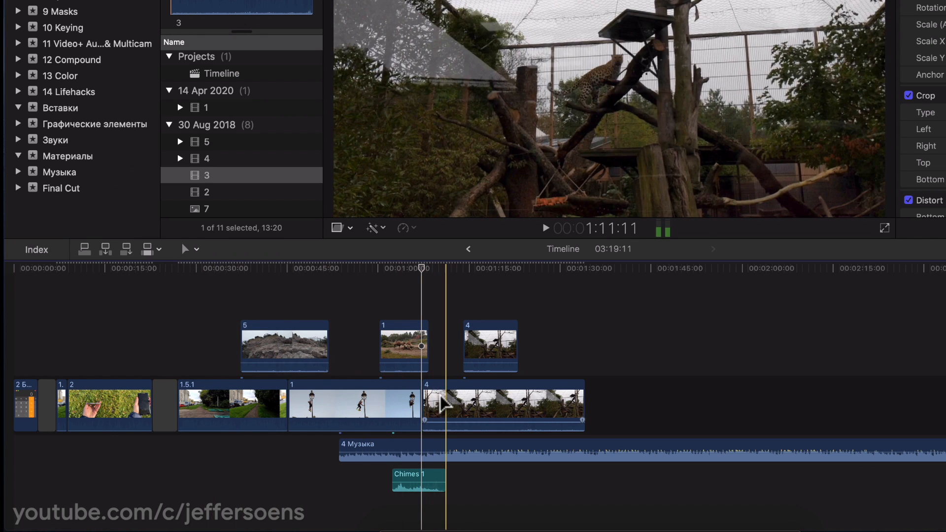
left_click_drag(446, 409, 567, 407)
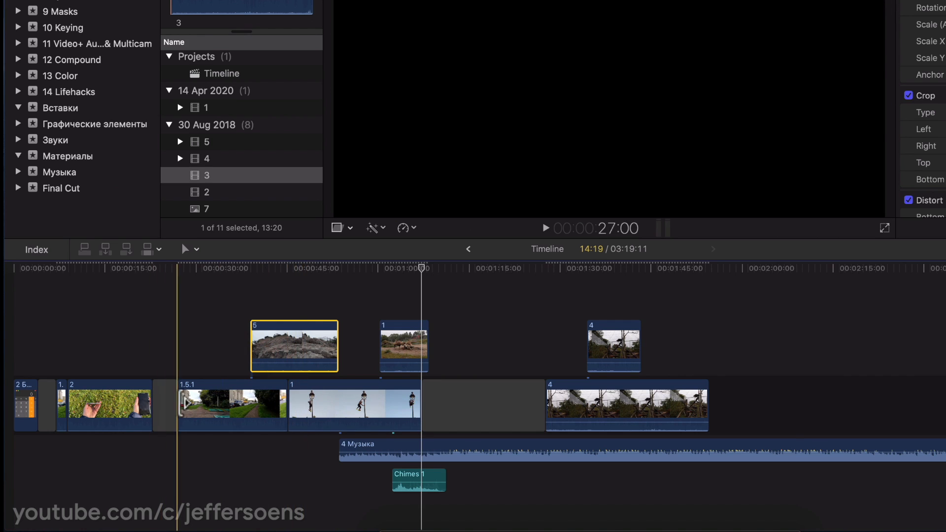
Try moving storyline clip 1.5.1 later over the start of clip 1 with the Position tool.
left_click_drag(210, 407, 232, 399)
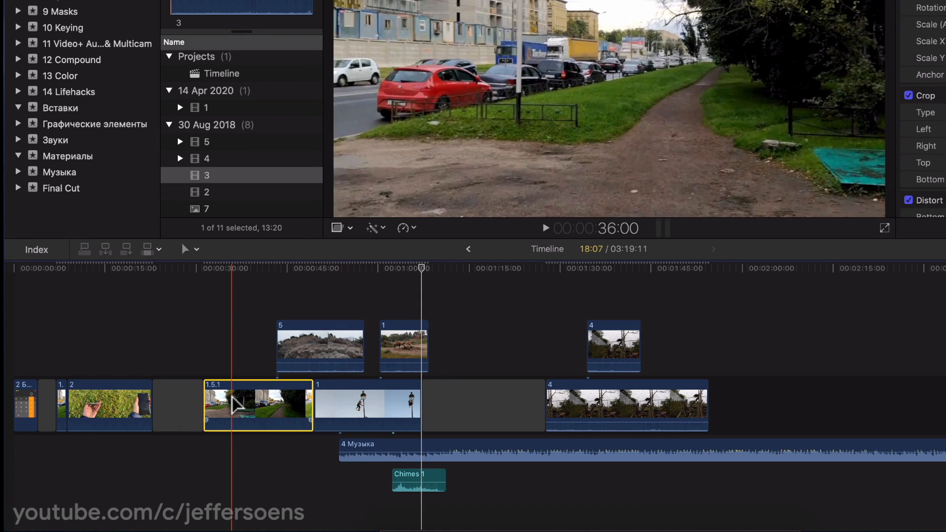
left_click(353, 308)
Mark a range about 17 seconds long inside storyline clip 4 with the Range Selection tool, and clear it.
left_click(196, 249)
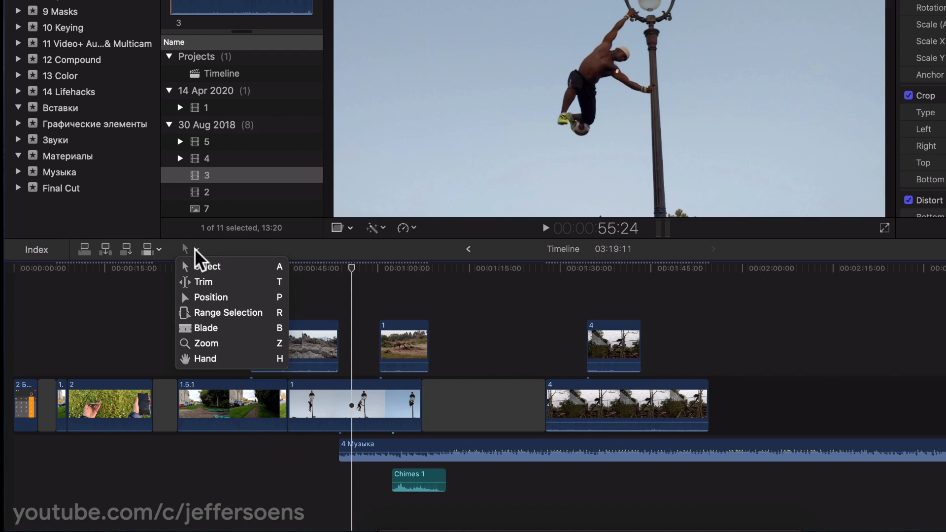
left_click(206, 314)
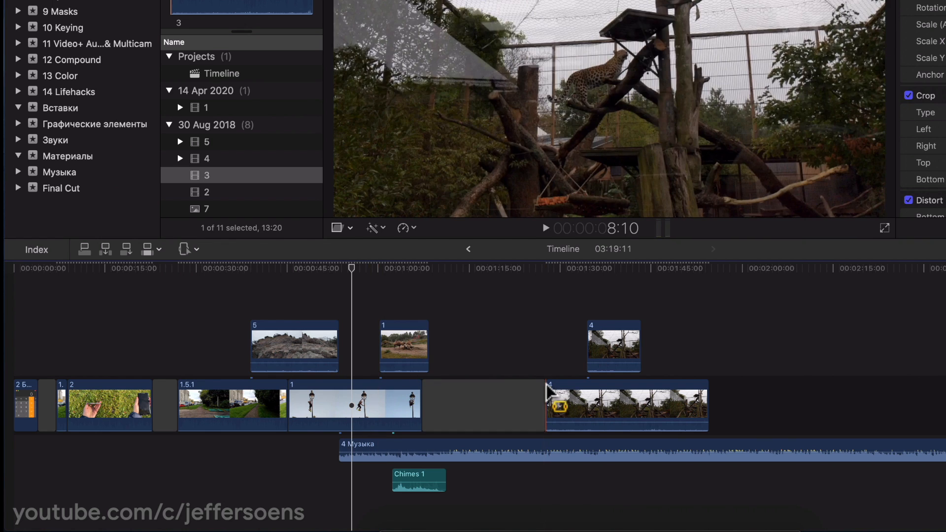
left_click_drag(564, 406, 668, 406)
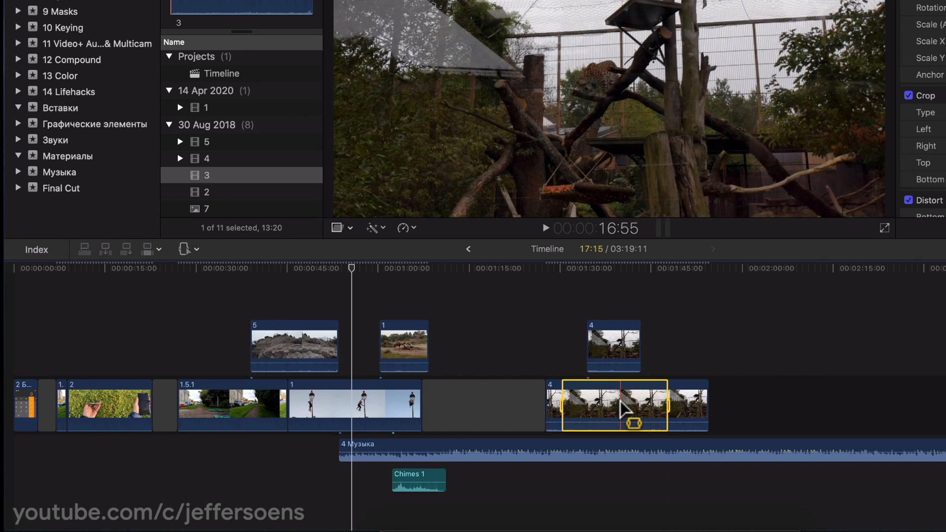
left_click(231, 300)
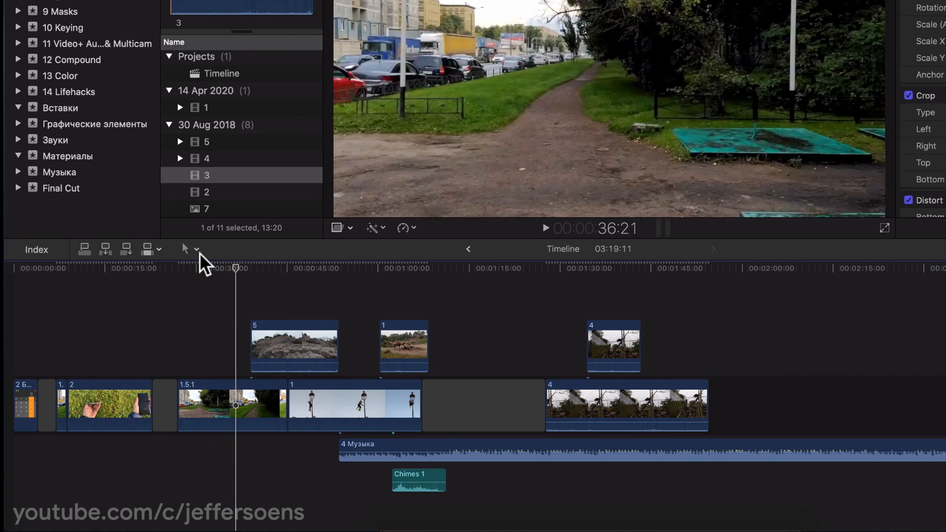
Split storyline clip 1.5.1 and the connected clip 5 into three pieces each with the Blade tool.
left_click(196, 248)
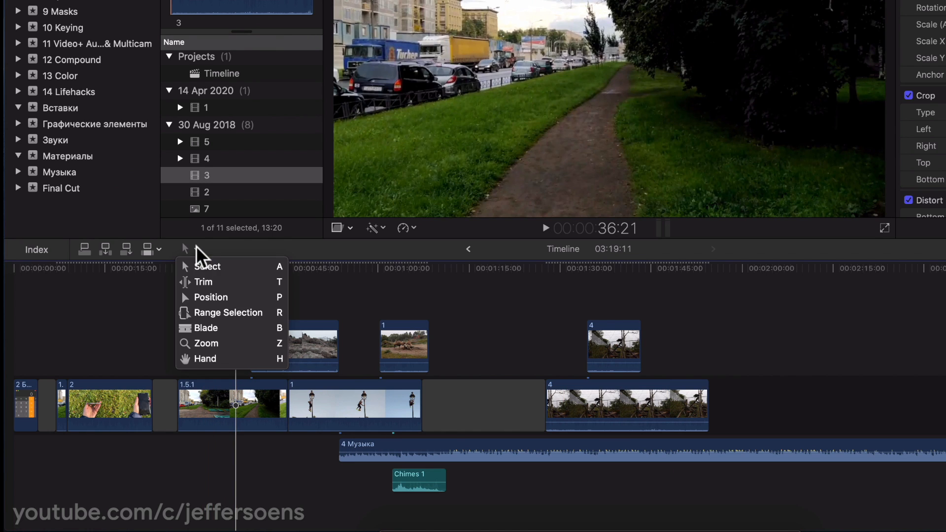
left_click(229, 330)
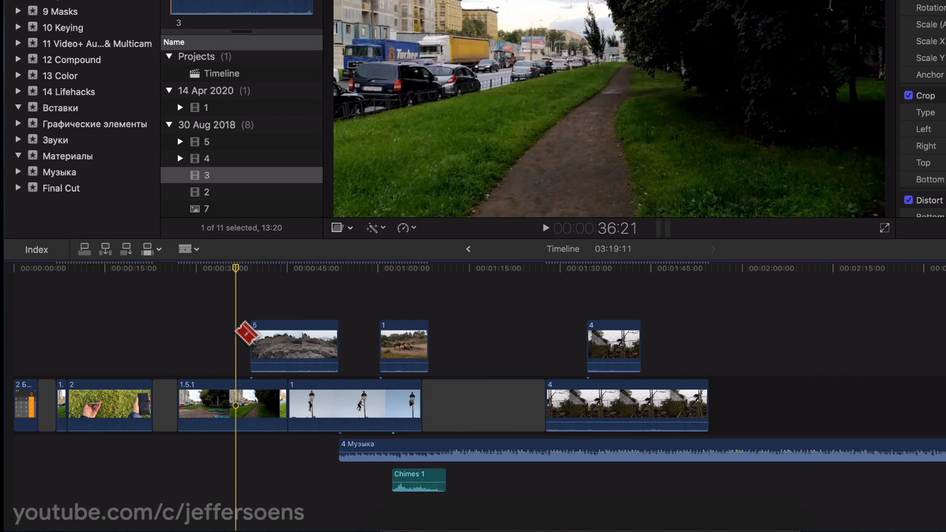
left_click(199, 402)
left_click(250, 402)
left_click(275, 345)
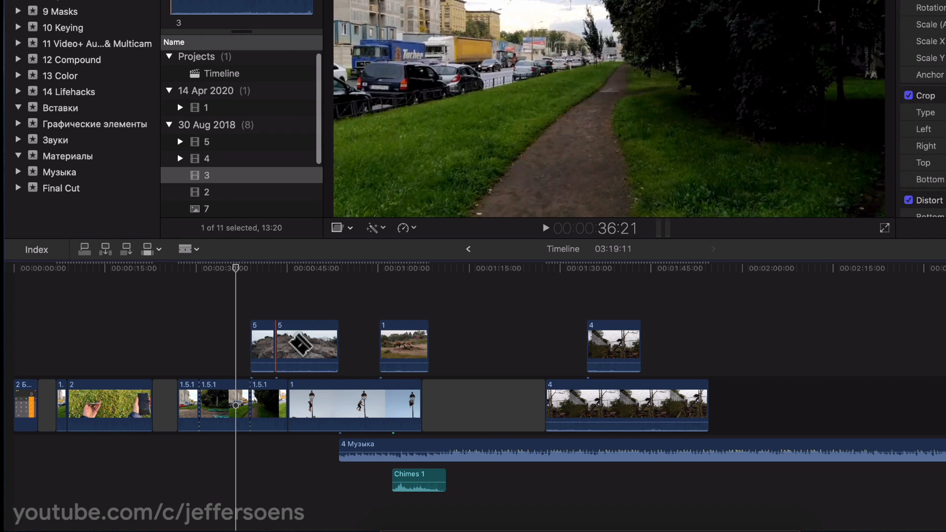
left_click(307, 345)
Cut the storyline clip 1 and the connected clip 1 once each, and split the gap before clip 4 into three pieces.
left_click(321, 405)
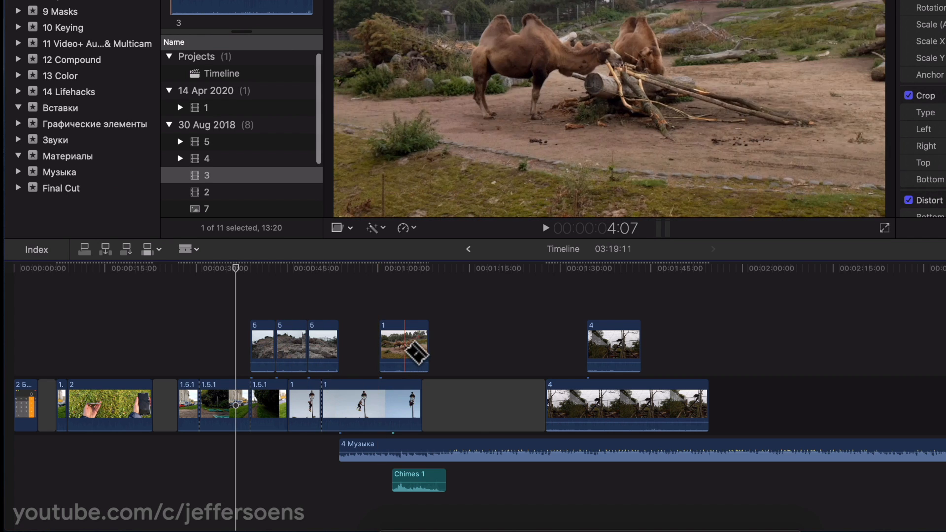
left_click(404, 348)
left_click(456, 409)
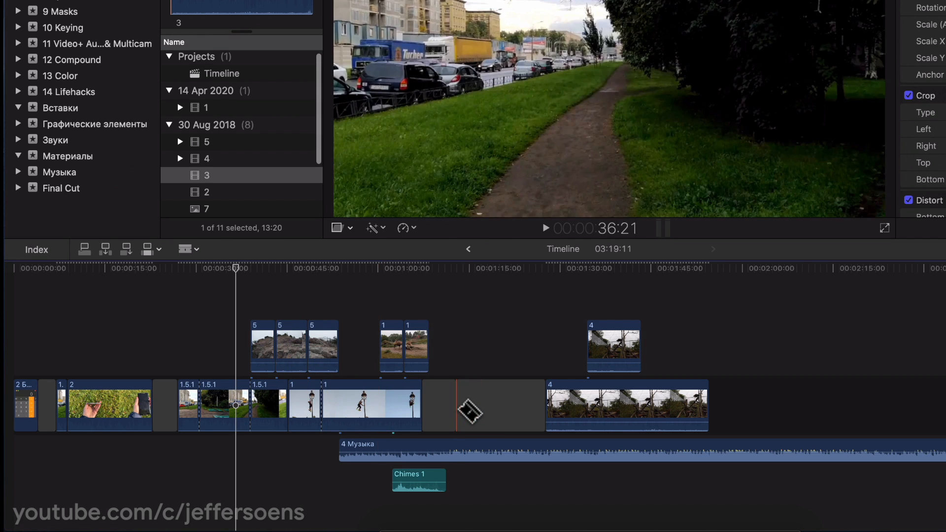
left_click(505, 402)
Split storyline clip 4 into three pieces and the connected clip 4 into two.
left_click(587, 402)
left_click(641, 401)
left_click(615, 345)
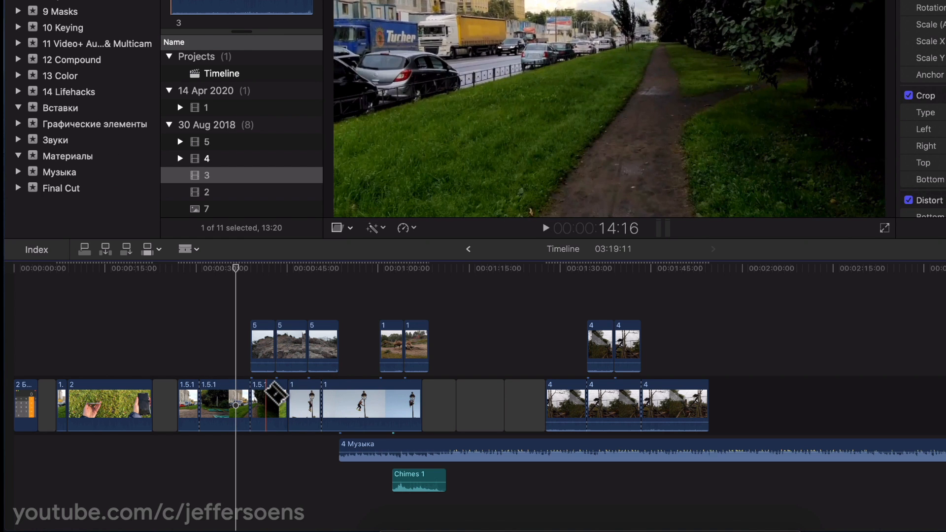
Enlarge the timeline around the three pieces of connected clip 5 with the Zoom tool.
key("super+equal")
left_click(298, 268)
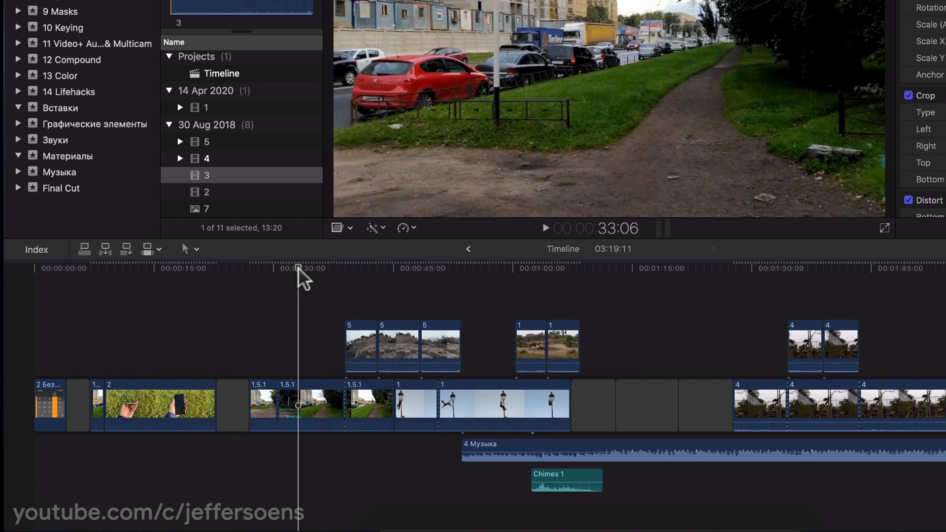
left_click(194, 246)
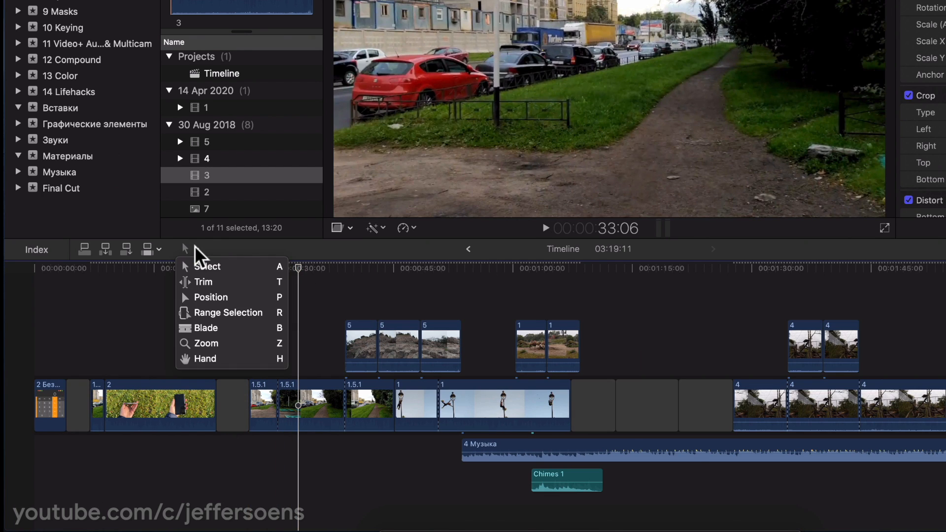
left_click(219, 341)
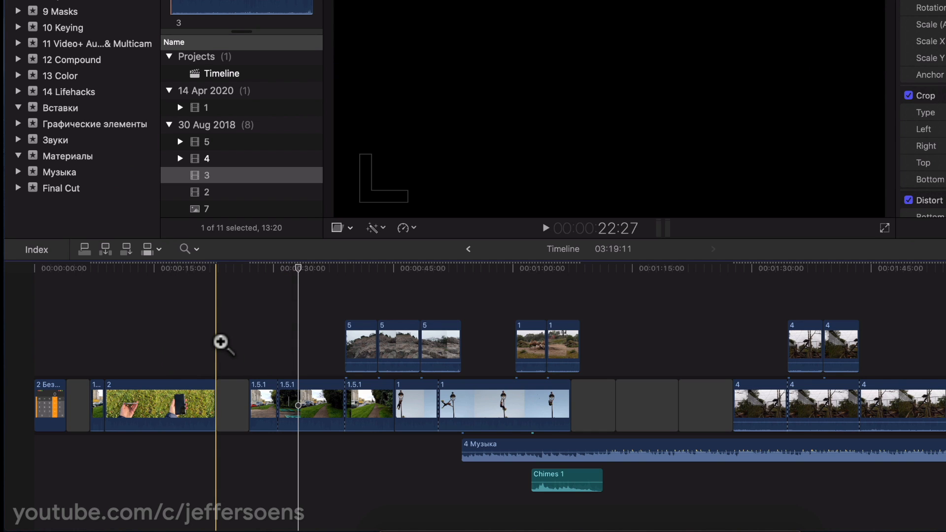
left_click_drag(321, 297, 479, 395)
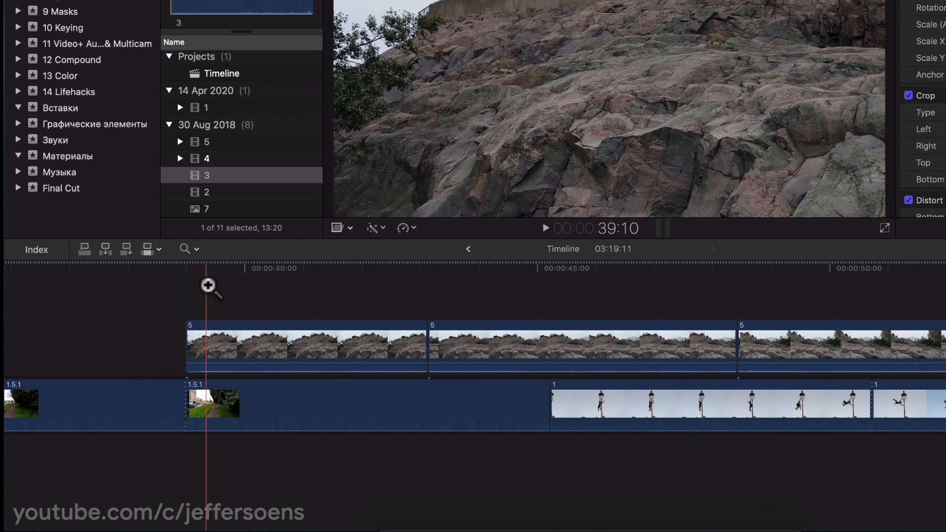
Pan back and forth along the enlarged timeline with the Hand tool.
left_click(189, 249)
left_click(209, 359)
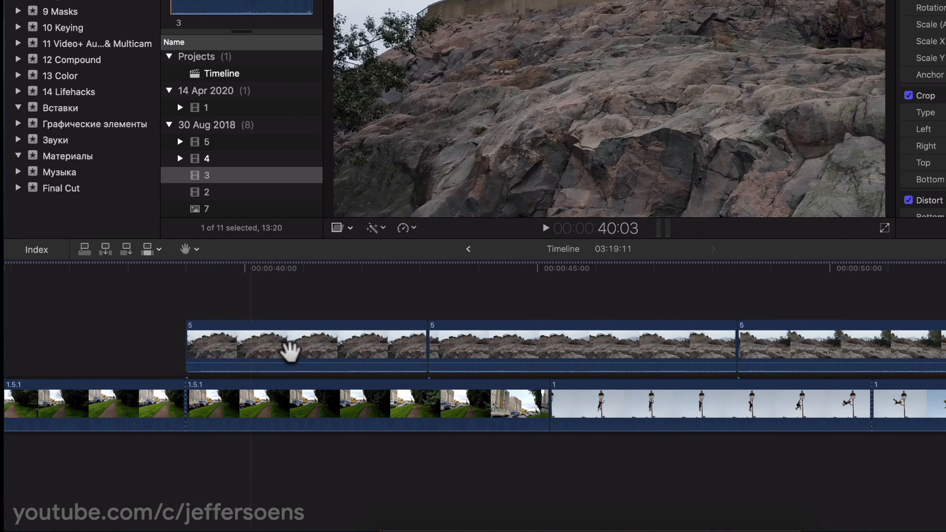
left_click_drag(304, 353, 819, 376)
left_click_drag(715, 361, 45, 345)
left_click_drag(845, 344, 401, 365)
left_click_drag(788, 322, 524, 344)
Scroll along the timeline in both directions, and zoom out until the whole project fits.
scroll(525, 344, "left", 20)
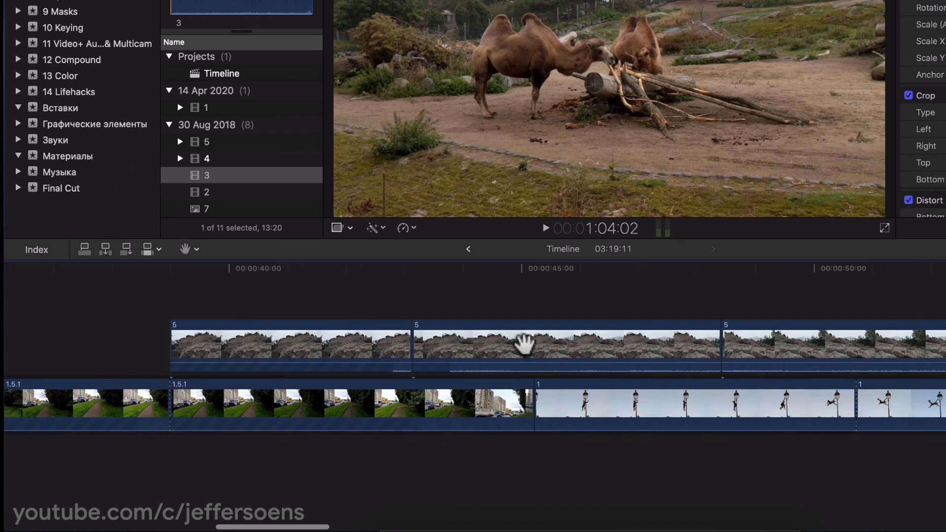
scroll(525, 344, "right", 20)
scroll(524, 344, "left", 10)
scroll(525, 344, "left", 15)
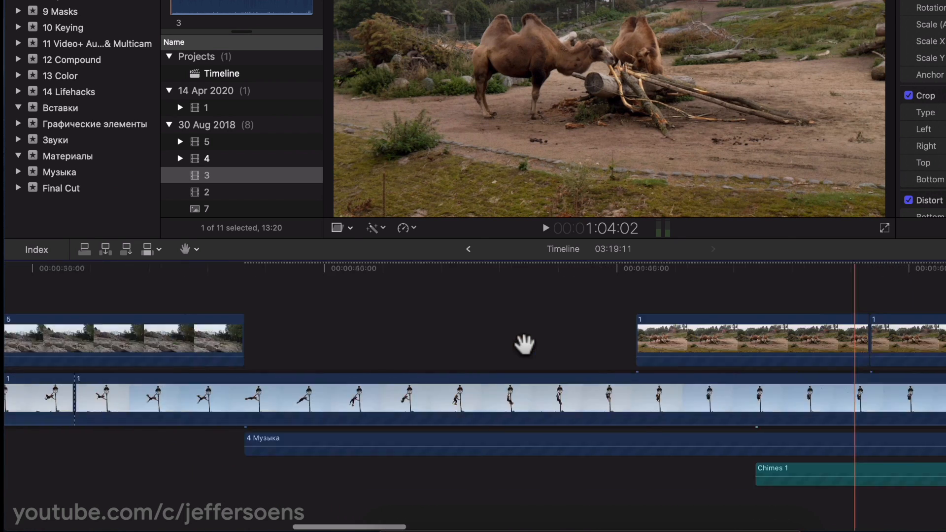
scroll(525, 346, "down", 10)
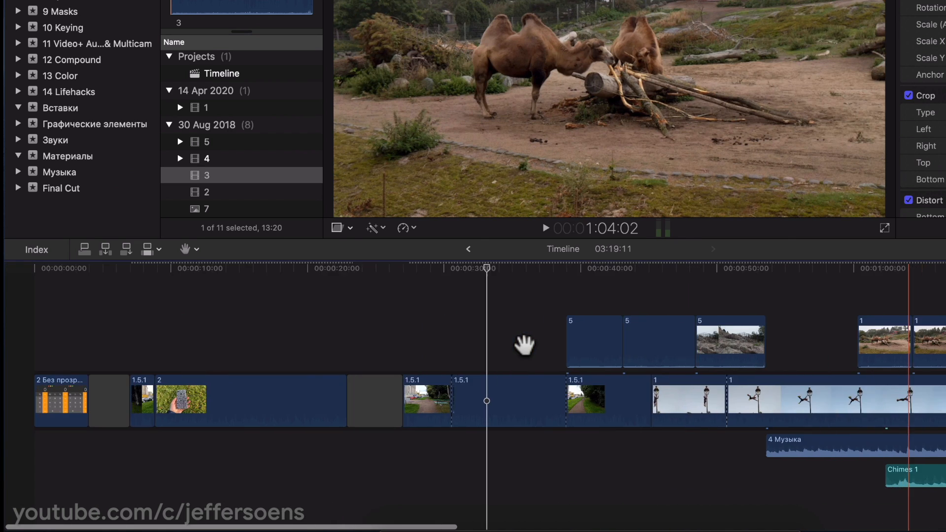
left_click(197, 249)
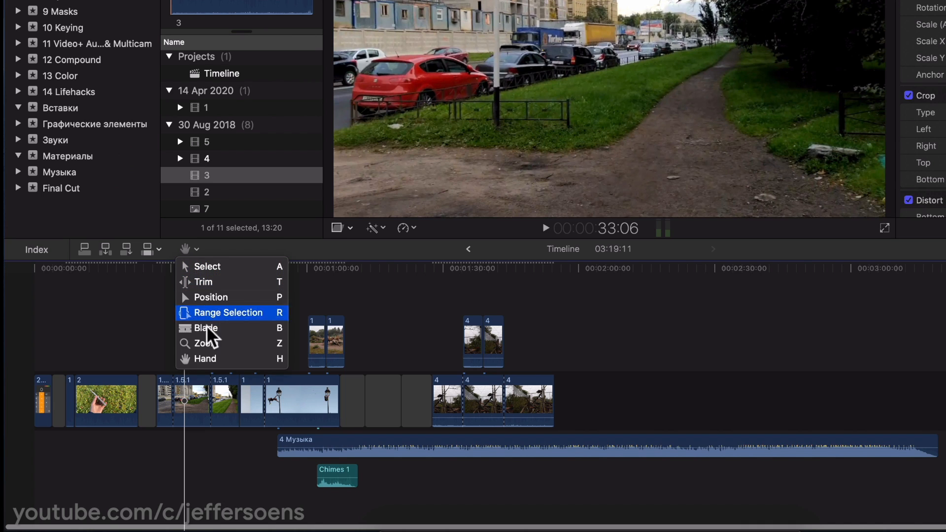
left_click(304, 308)
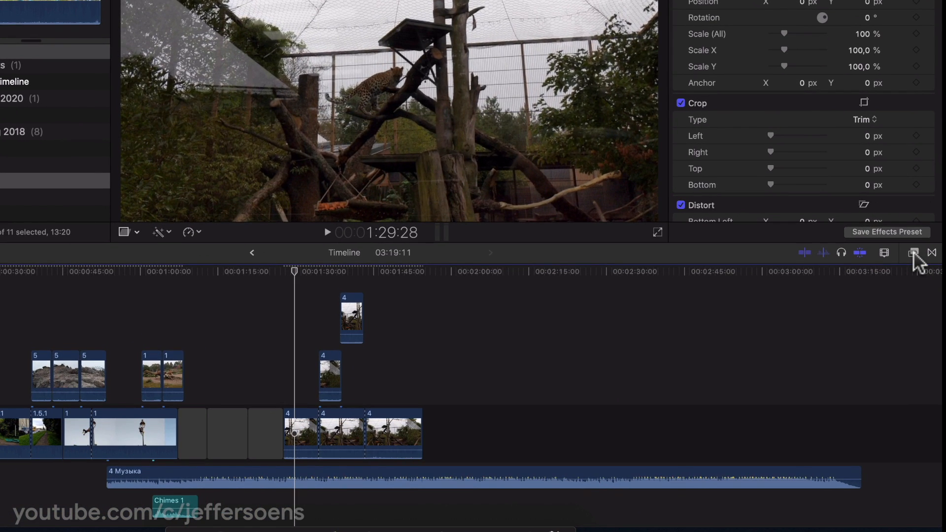
Open the Effects browser and look through its categories, including the audio Distortion effects and the video Light effects.
left_click(878, 297)
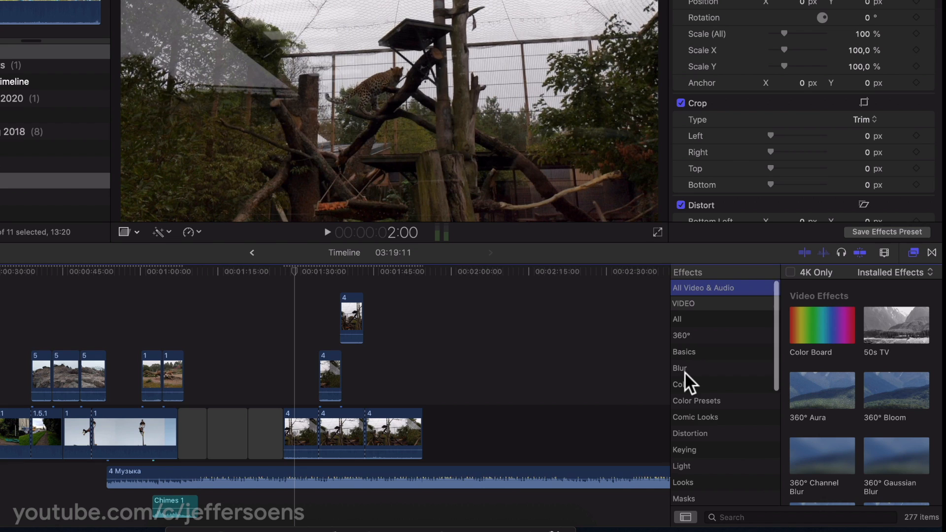
scroll(684, 372, "down", 10)
scroll(700, 384, "up", 10)
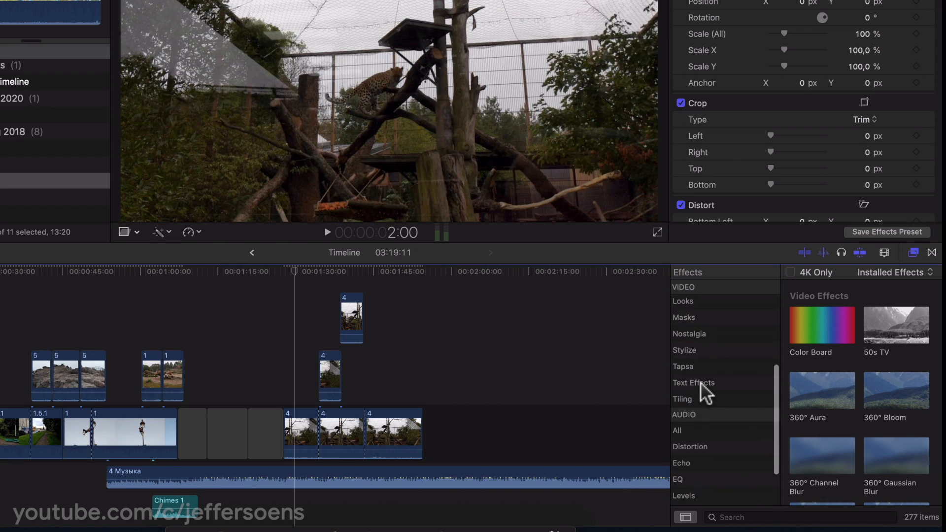
scroll(700, 383, "down", 10)
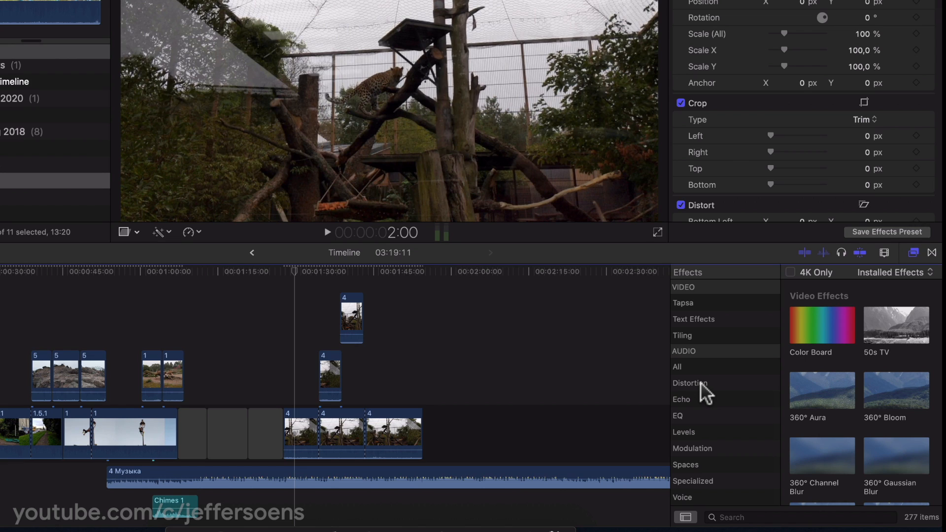
left_click(710, 383)
scroll(714, 377, "up", 3)
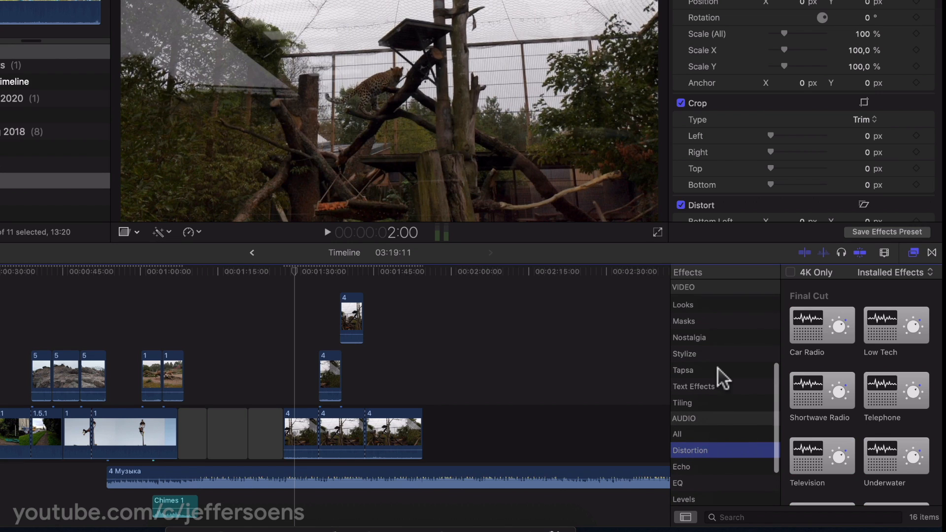
left_click(693, 321)
scroll(693, 323, "up", 6)
left_click(700, 327)
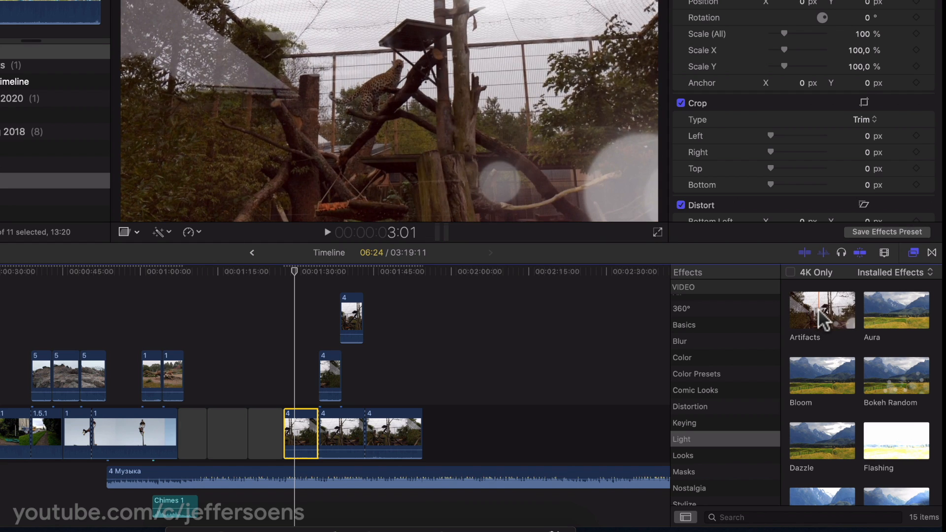
Apply the Light effect Artifacts to the first piece of storyline clip 4, and play that section.
scroll(883, 374, "down", 2)
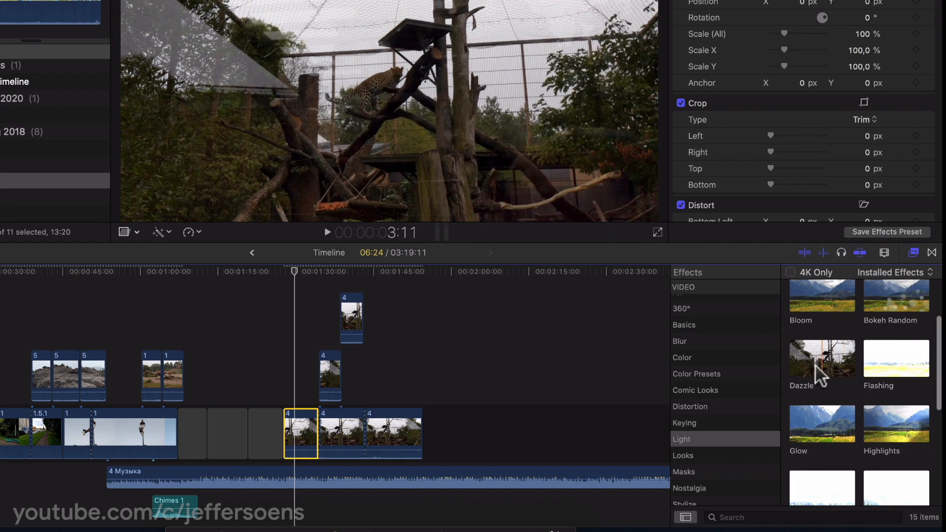
scroll(826, 367, "down", 1)
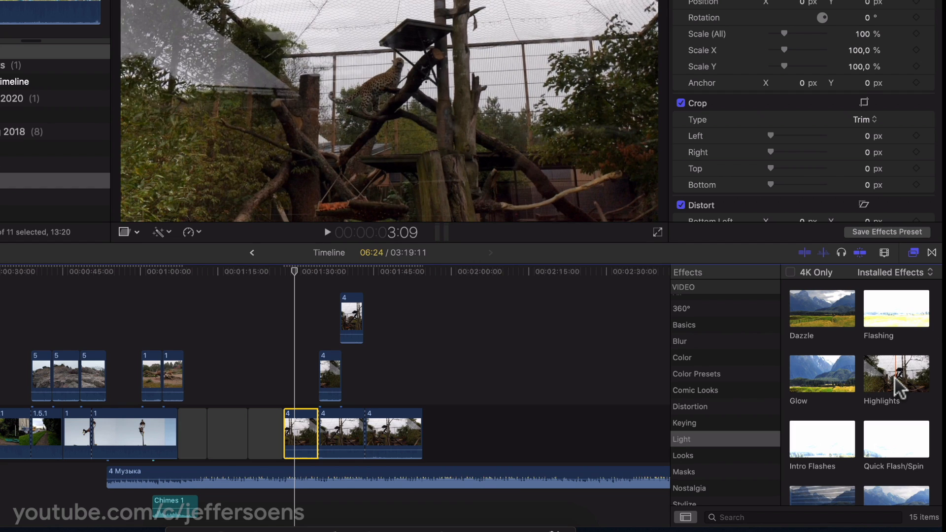
scroll(783, 351, "up", 2)
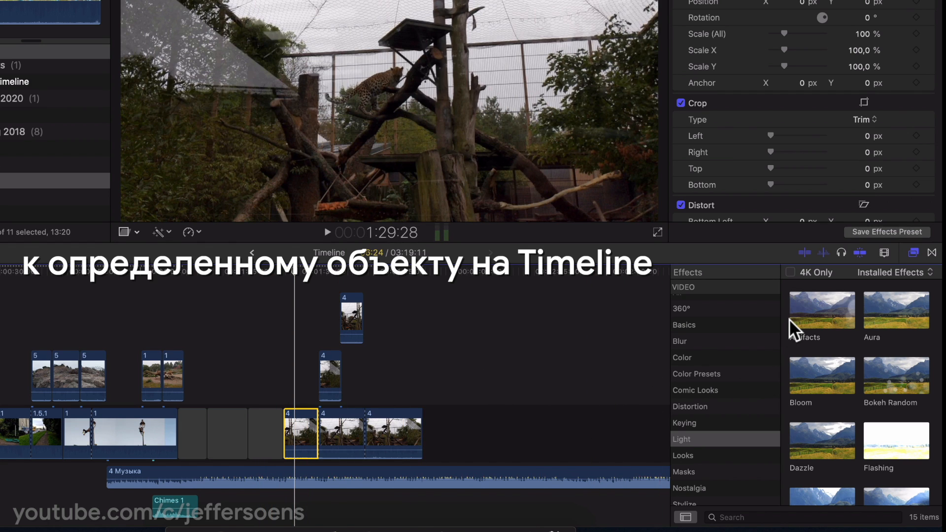
left_click_drag(816, 318, 303, 434)
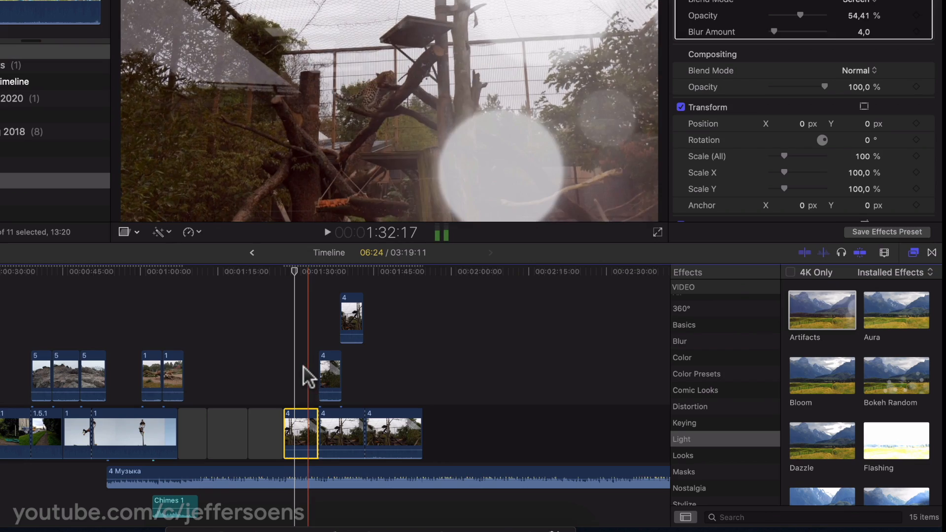
left_click(282, 353)
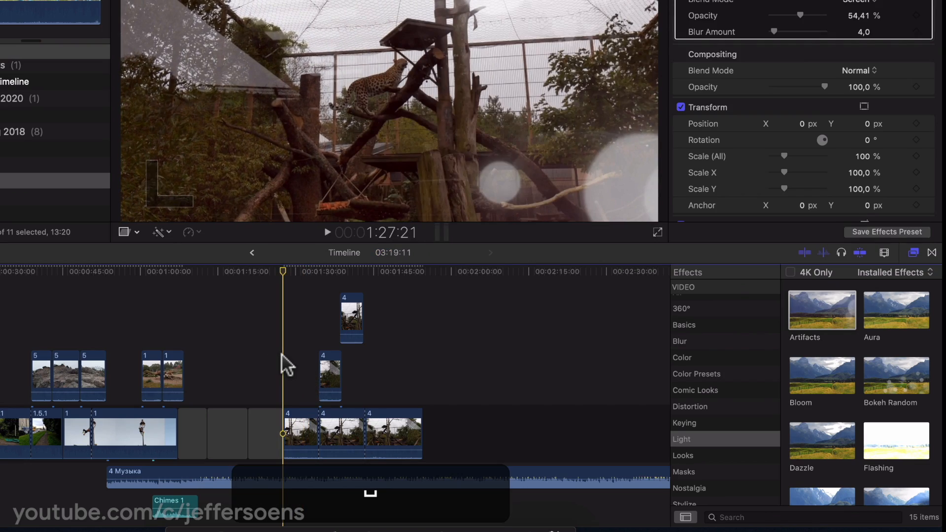
key("space")
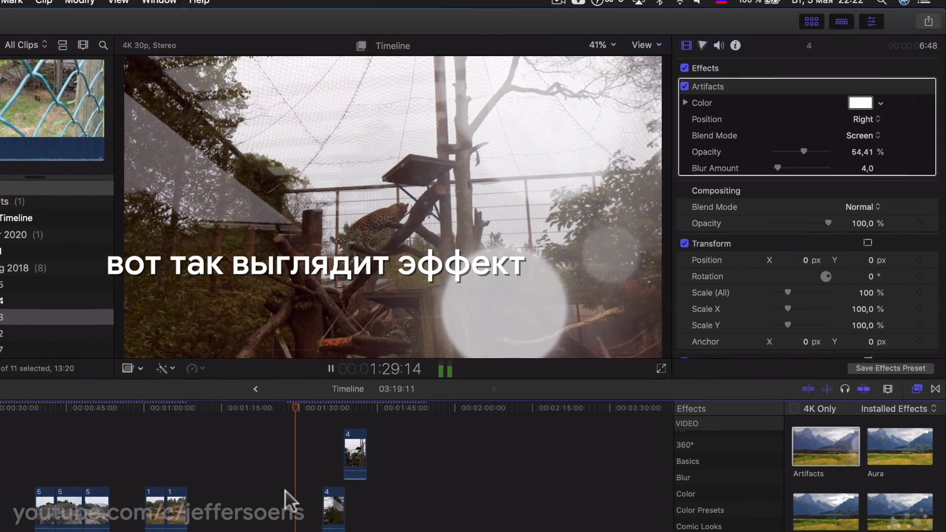
key("space")
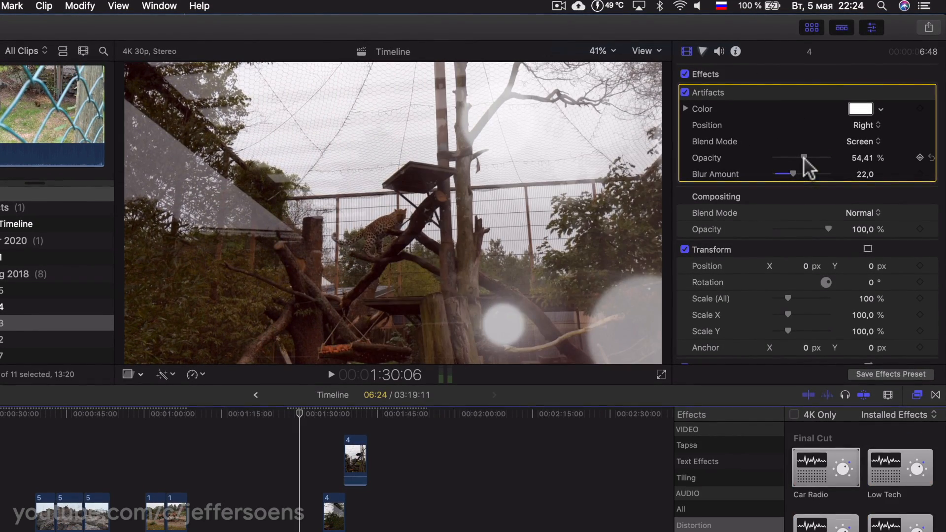
Set the Artifacts effect's opacity to 76.69 %, and delete the effect from the clip.
mouse_move(804, 162)
left_mouse_down()
mouse_move(820, 165)
mouse_move(797, 161)
mouse_move(816, 159)
left_mouse_up()
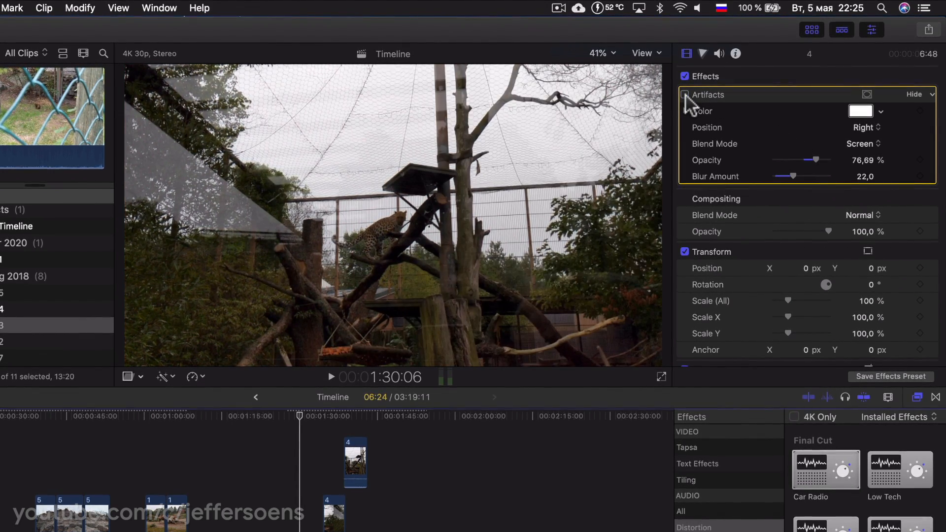
left_click(685, 94)
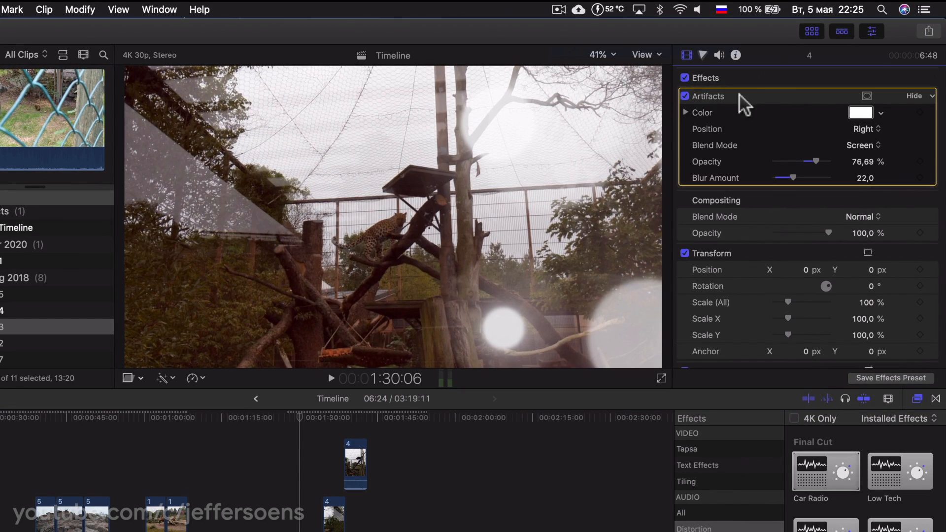
key("Delete")
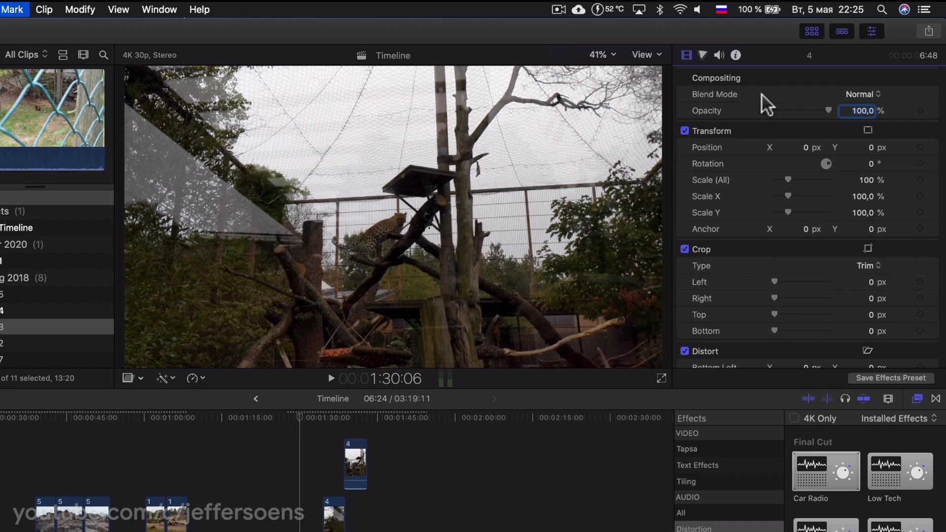
Try lowering the opacity of the first piece of storyline clip 4 to 37.3 % and adjusting its scale, and revert both changes.
scroll(723, 229, "up", 2)
left_click(299, 529)
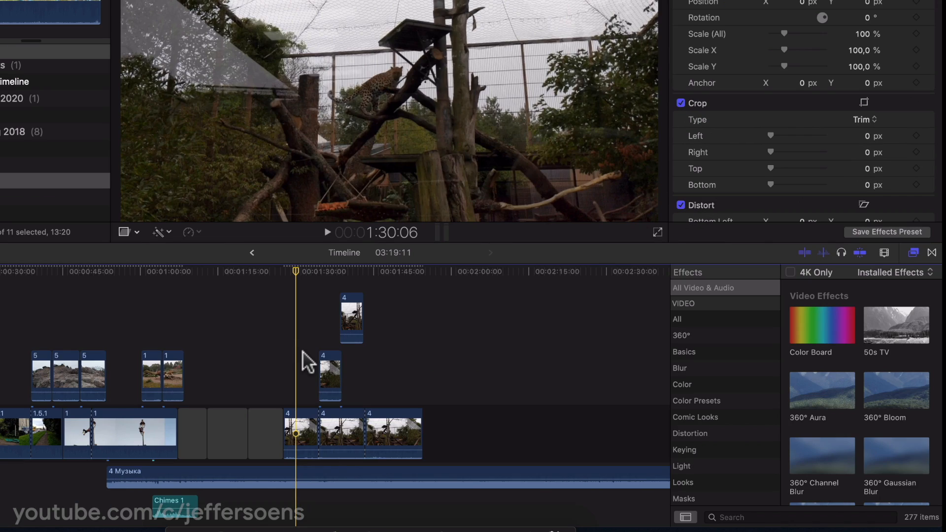
scroll(858, 360, "down", 5)
scroll(858, 367, "up", 5)
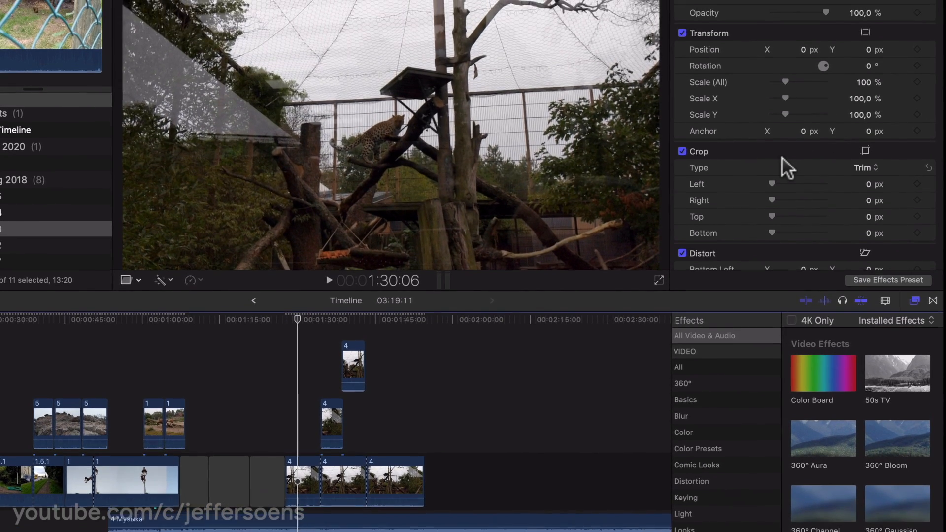
scroll(781, 108, "down", 2)
scroll(782, 109, "up", 2)
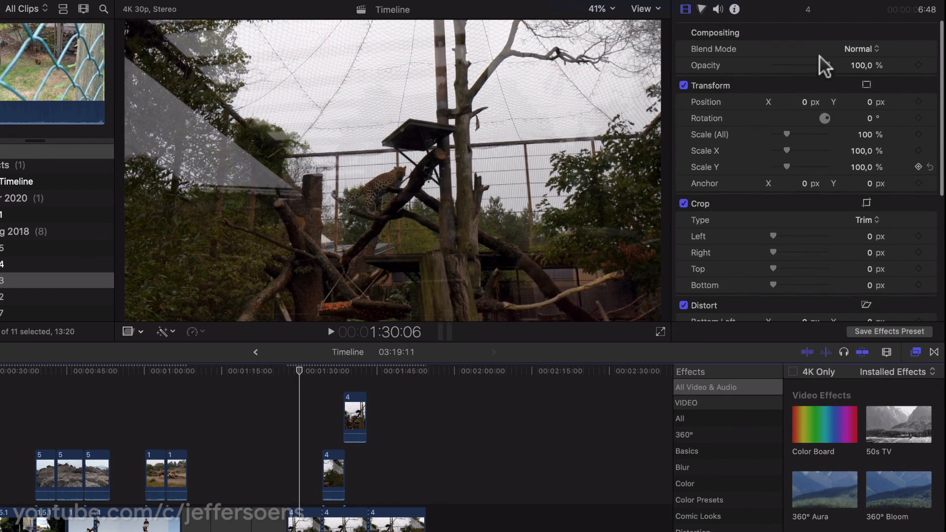
left_click_drag(827, 65, 802, 65)
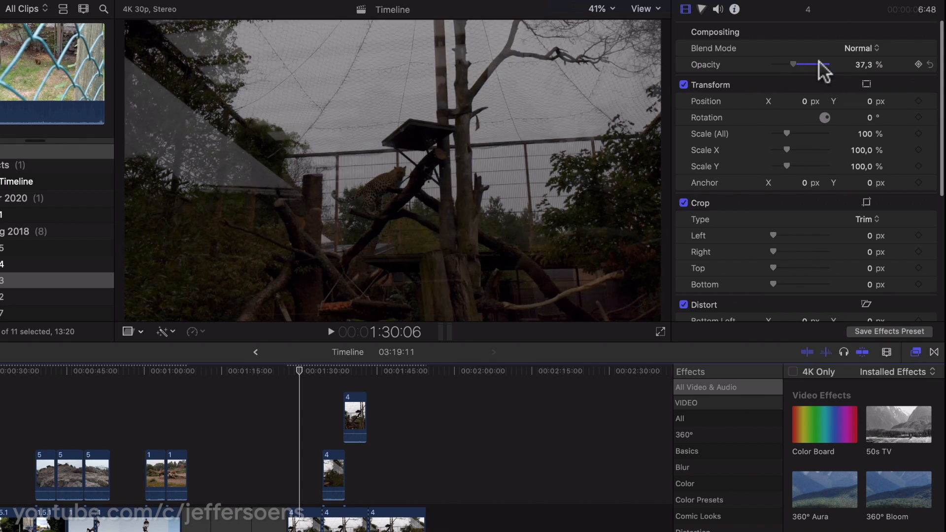
key("super+z")
mouse_move(789, 131)
left_mouse_down()
mouse_move(805, 131)
mouse_move(785, 129)
left_mouse_up()
left_click(930, 133)
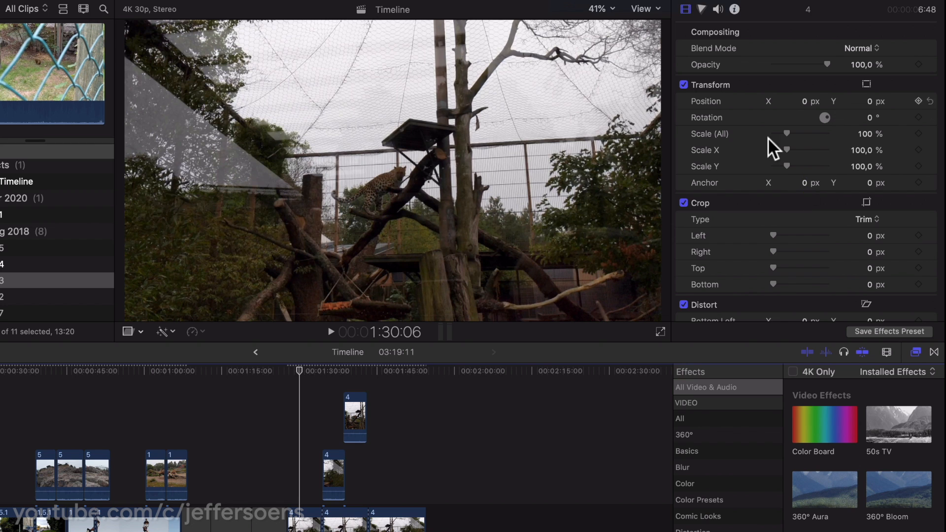
Scale the first piece of storyline clip 4 to 198 % and lower its opacity to 74.31 %.
scroll(783, 217, "down", 5)
scroll(784, 207, "up", 5)
left_click_drag(784, 124, 800, 128)
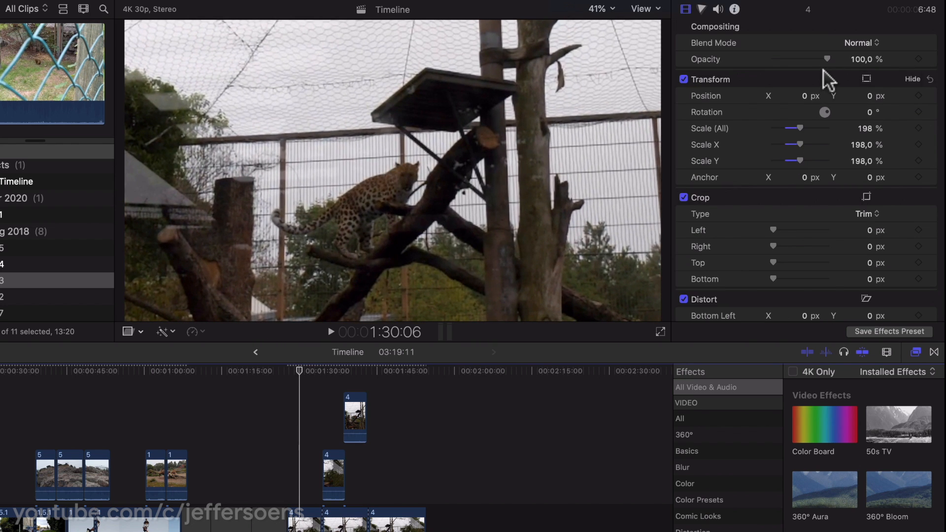
left_click_drag(827, 57, 814, 58)
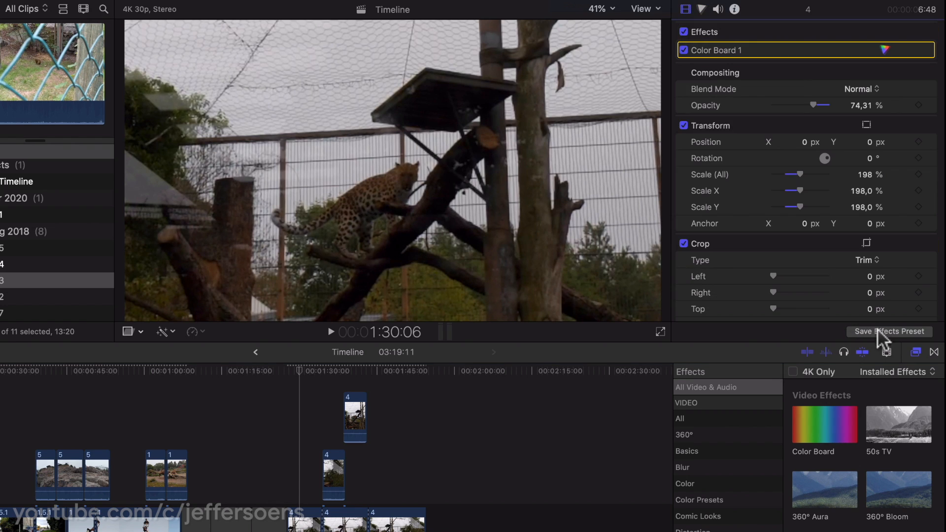
Save the clip's Color Board, scale and compositing settings as a video preset named Effects Preset in the Basics category.
left_click(882, 331)
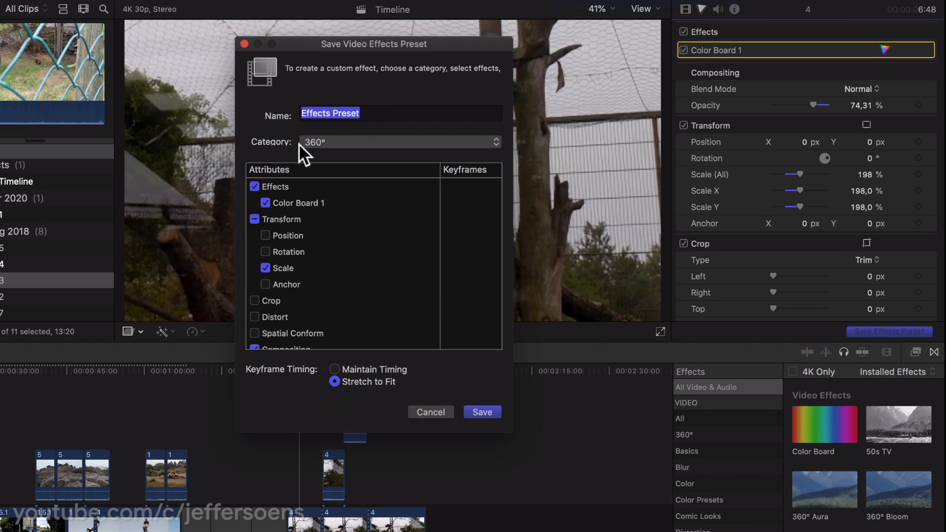
left_click(487, 141)
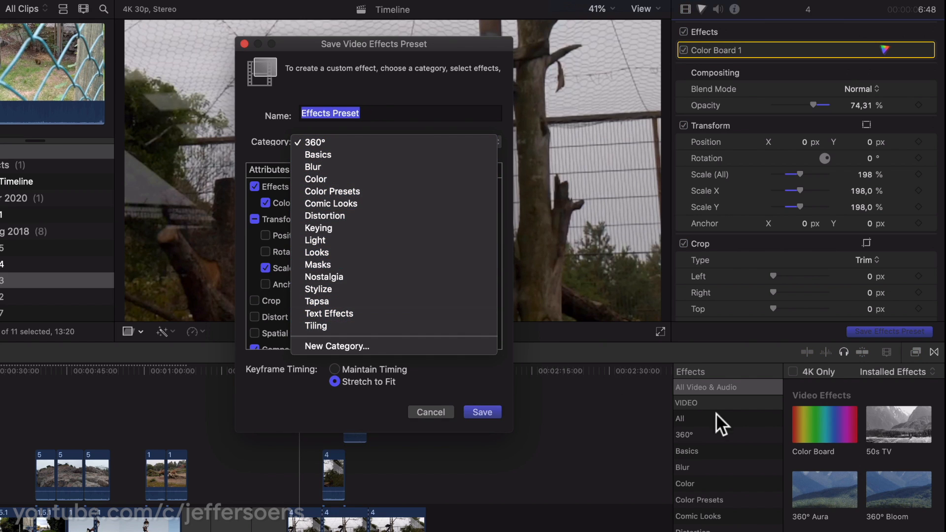
left_click(336, 152)
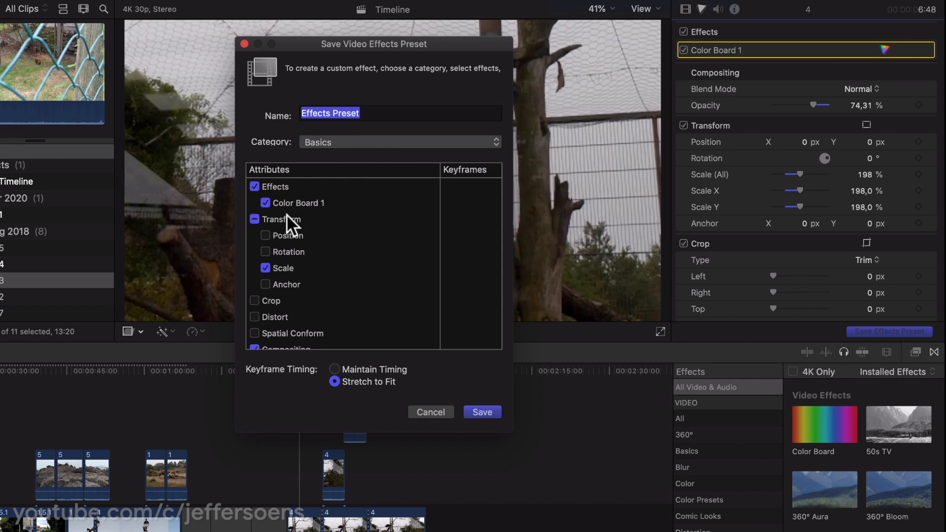
left_click(483, 412)
Apply the saved Effects Preset from the Basics effects to the third piece of storyline clip 4.
left_click(707, 450)
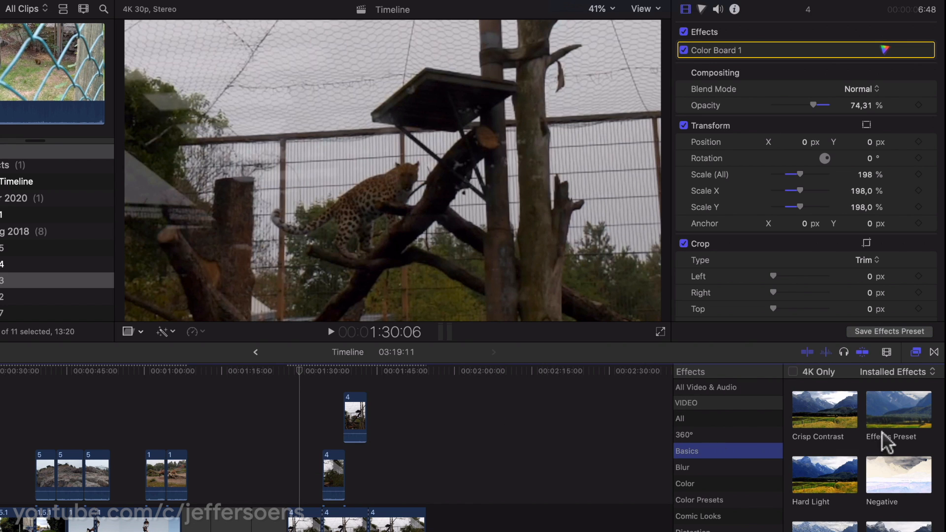
left_click_drag(897, 419, 394, 529)
left_click(389, 455)
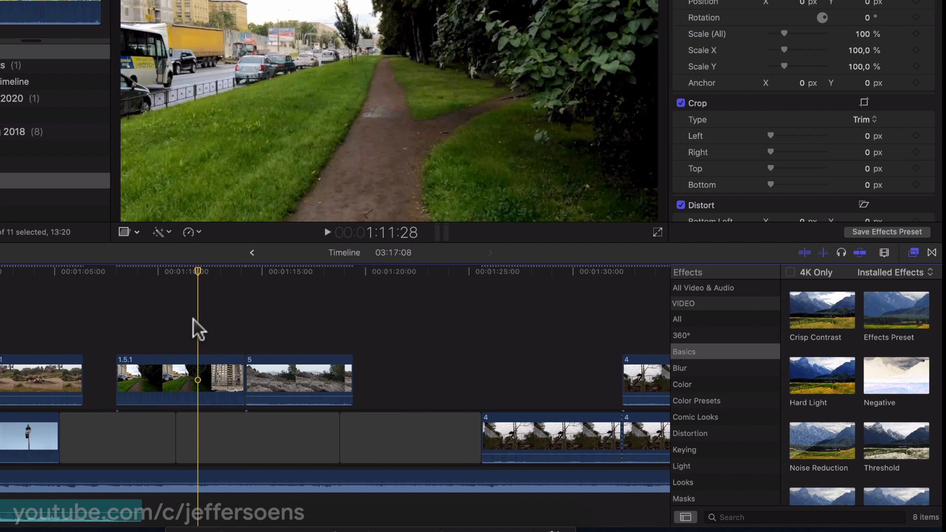
Add the Directional transition from Blurs at the cut between connected clips 1.5.1 and 5.
left_click(931, 253)
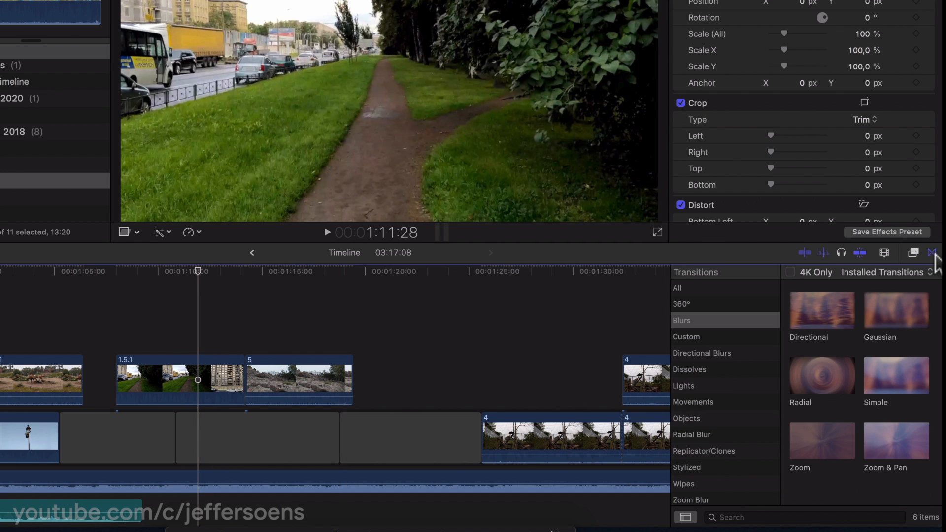
left_click_drag(823, 317, 243, 383)
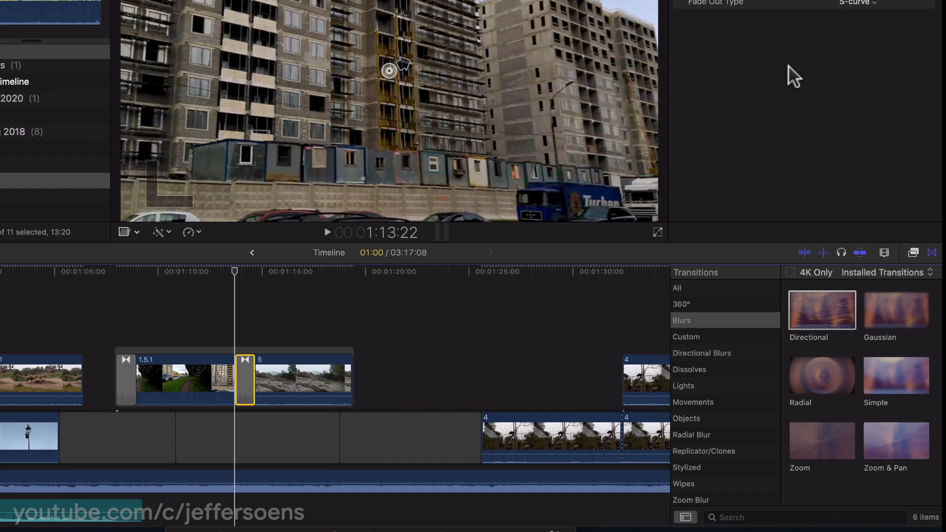
left_click(235, 327)
Lengthen the Directional transition between connected clips 1.5.1 and 5, and shift the cut beneath it.
key("super+equal")
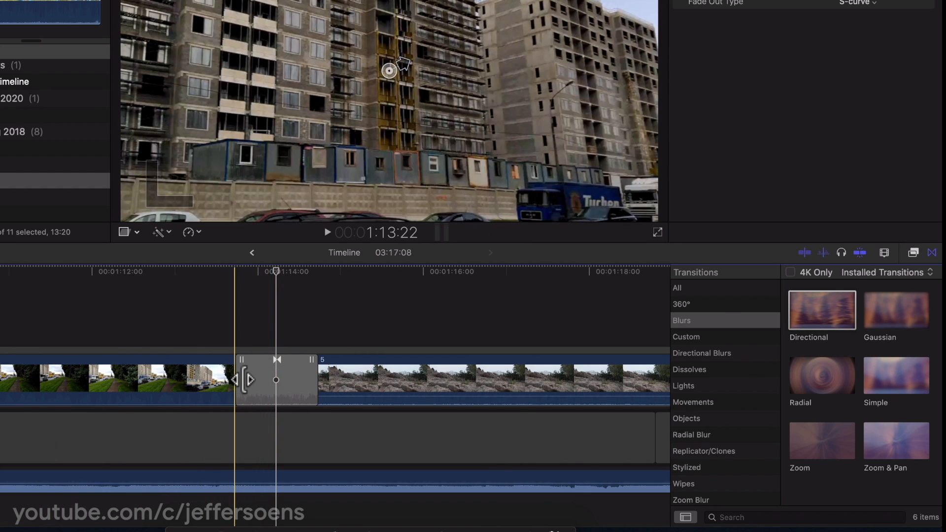
left_click_drag(242, 380, 272, 368)
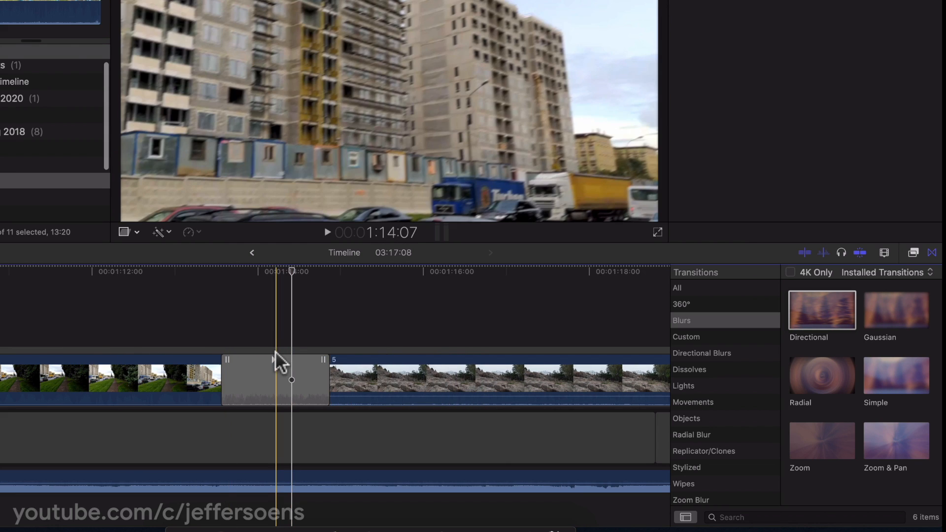
mouse_move(277, 367)
left_mouse_down()
mouse_move(268, 376)
mouse_move(123, 376)
mouse_move(419, 370)
mouse_move(180, 367)
mouse_move(269, 372)
left_mouse_up()
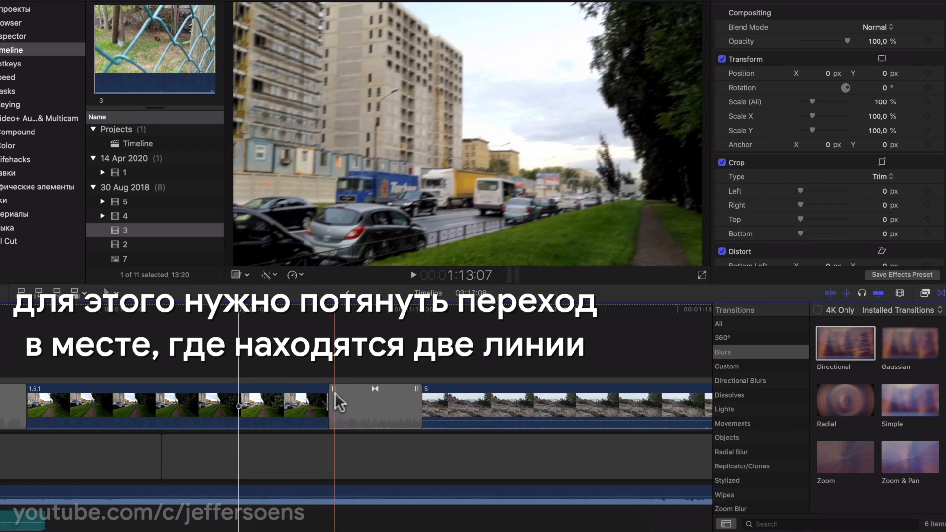
mouse_move(329, 407)
left_mouse_down()
mouse_move(315, 406)
mouse_move(337, 405)
mouse_move(319, 405)
left_mouse_up()
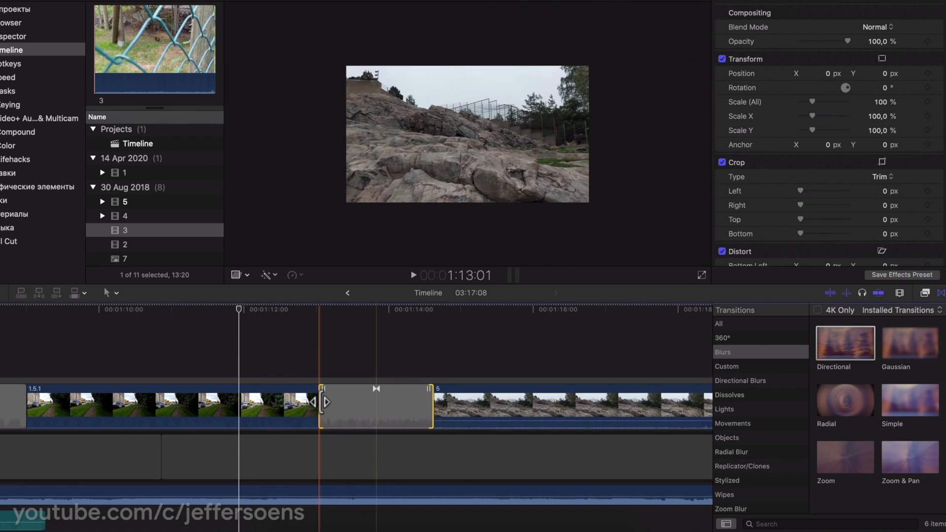
left_click(350, 366)
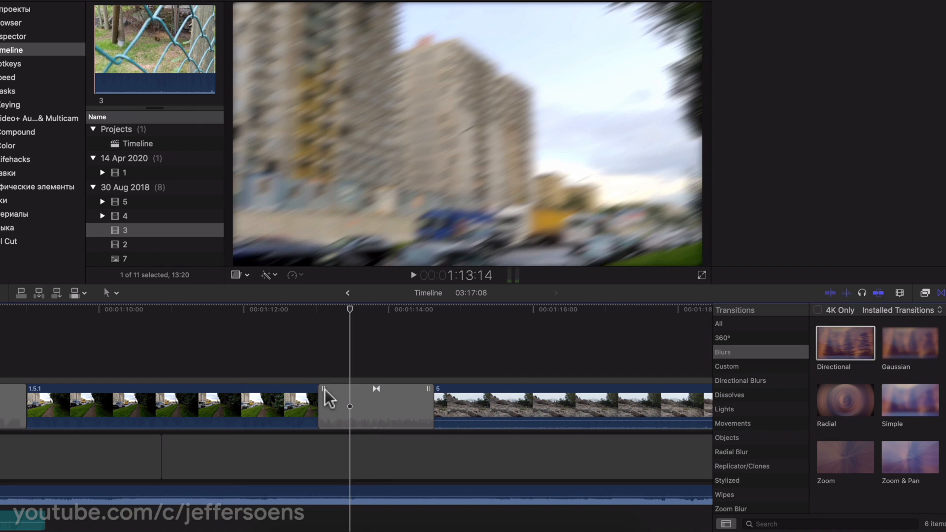
Trim the end of connected clip 1.5.1 and the start of clip 5 from within the Directional transition.
mouse_move(325, 389)
left_mouse_down()
mouse_move(368, 390)
mouse_move(336, 390)
left_mouse_up()
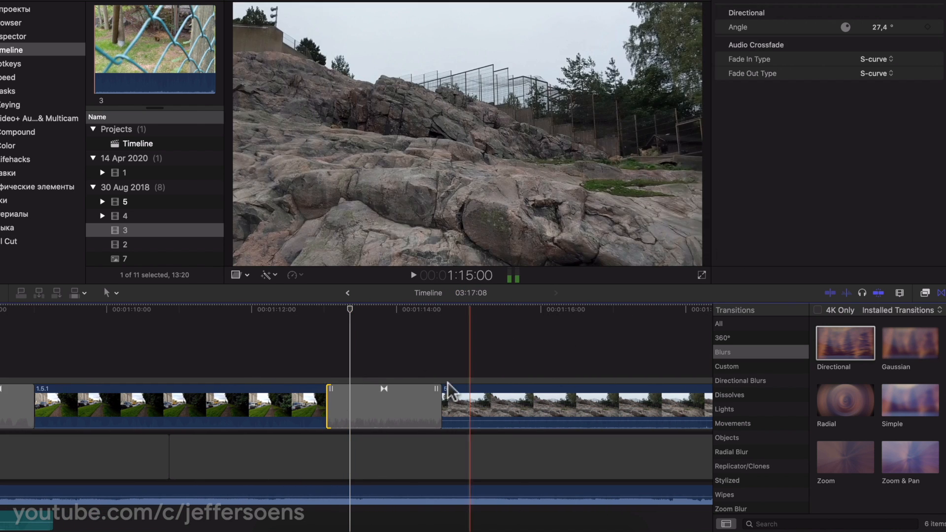
left_click_drag(436, 391, 414, 390)
left_click(276, 356)
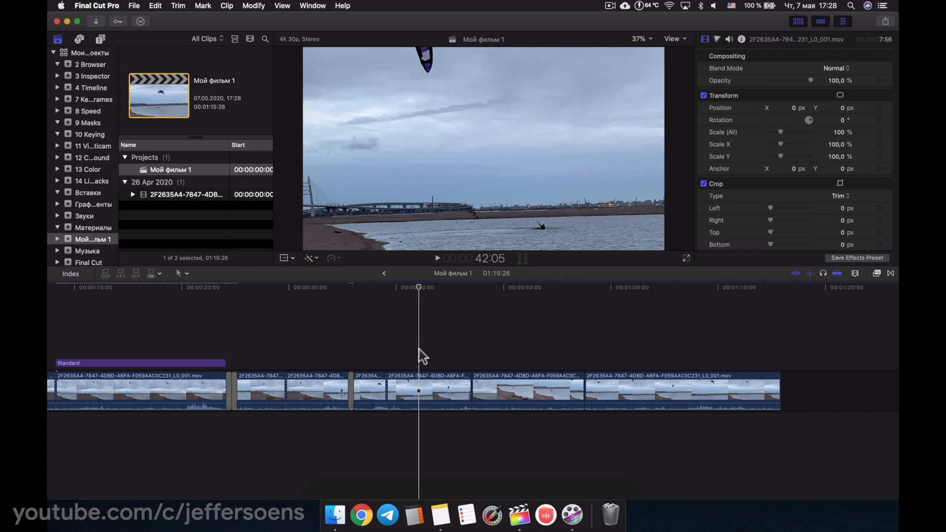
Add the Slide transition from Movements at the last two cuts of the Мой фильм 1 storyline.
left_click(891, 273)
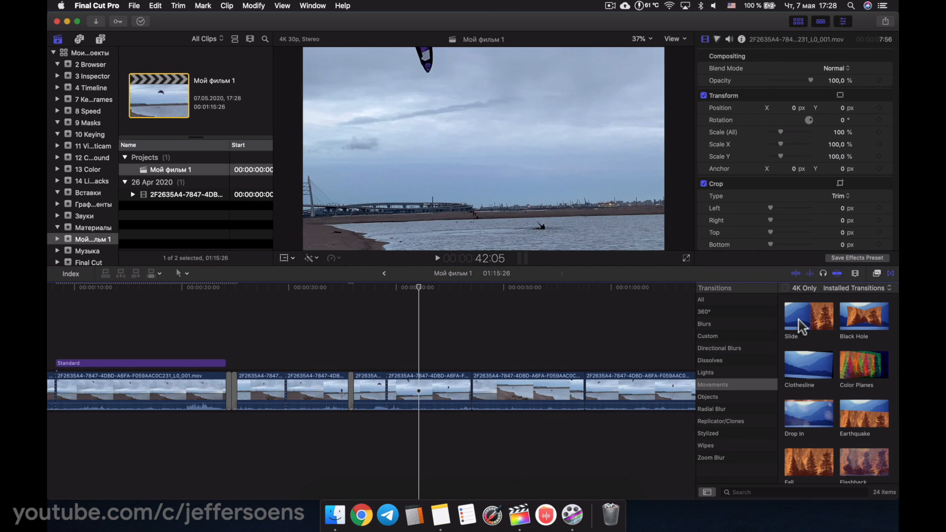
left_click_drag(801, 326, 481, 408)
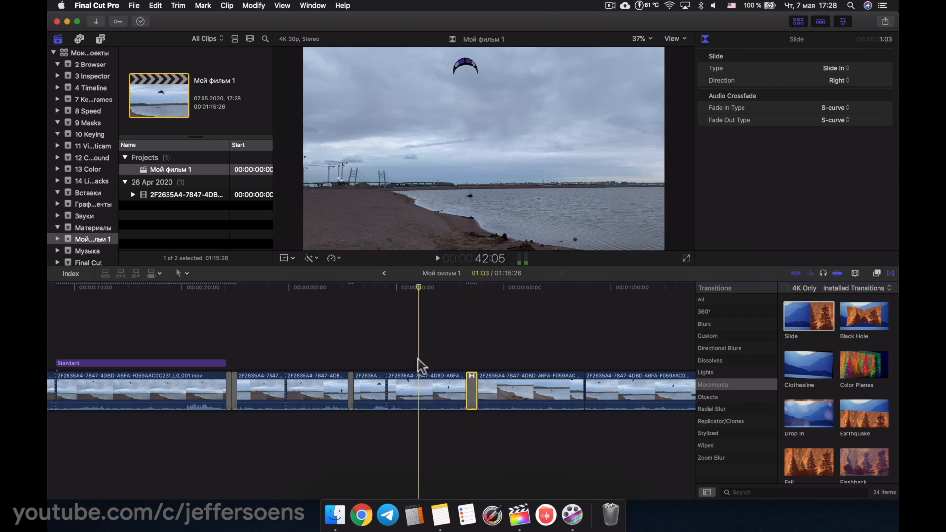
scroll(456, 360, "right", 2)
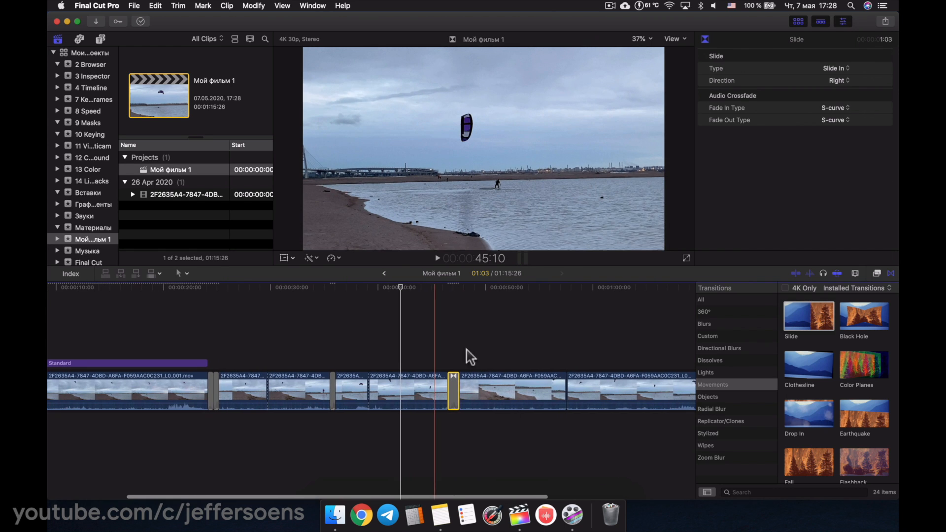
left_click_drag(809, 318, 572, 402)
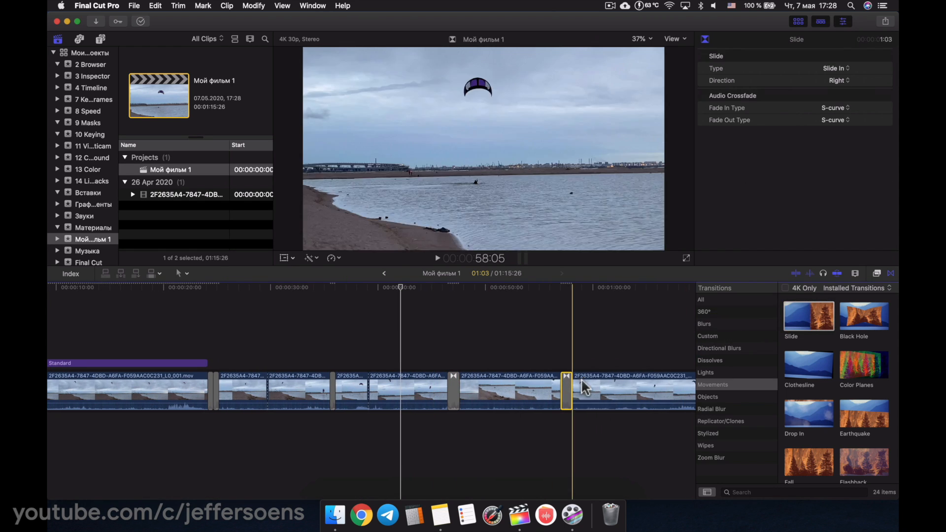
left_click(509, 351)
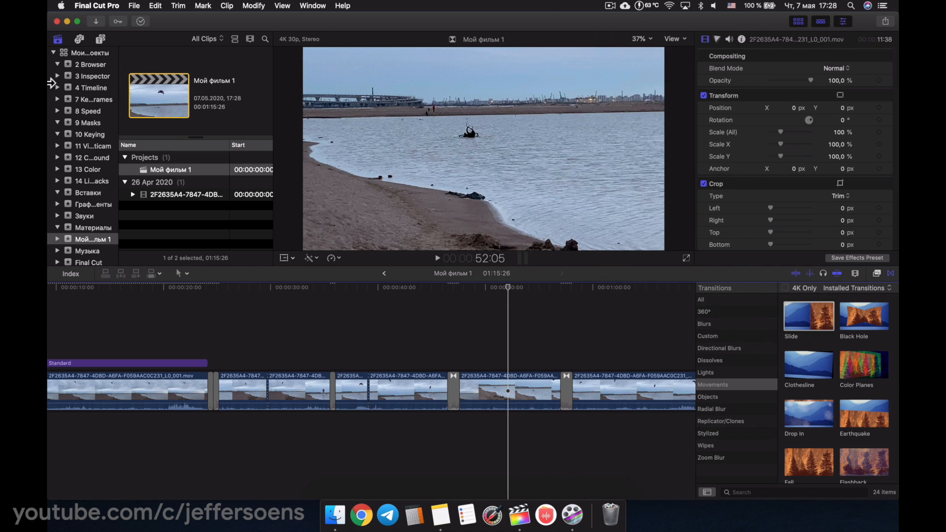
Open the Timeline project from the 4 Timeline event.
left_click(92, 88)
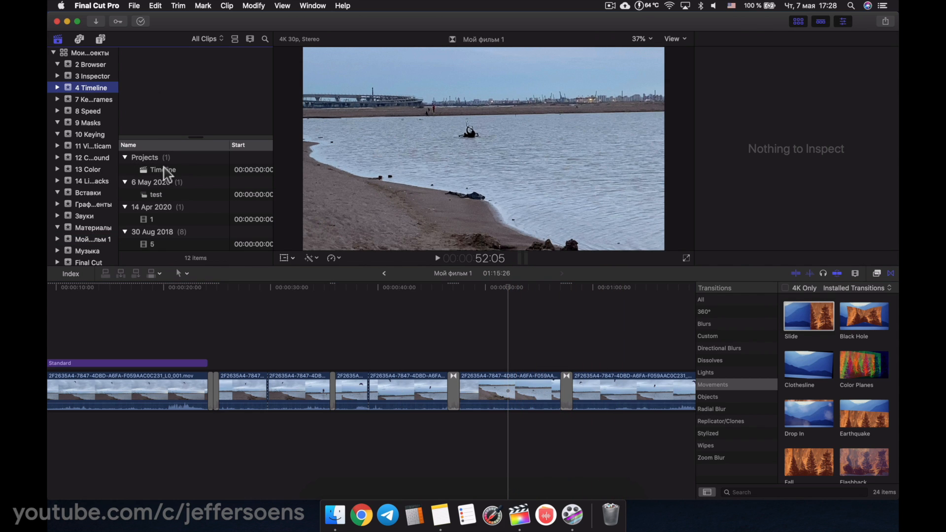
double_click(165, 173)
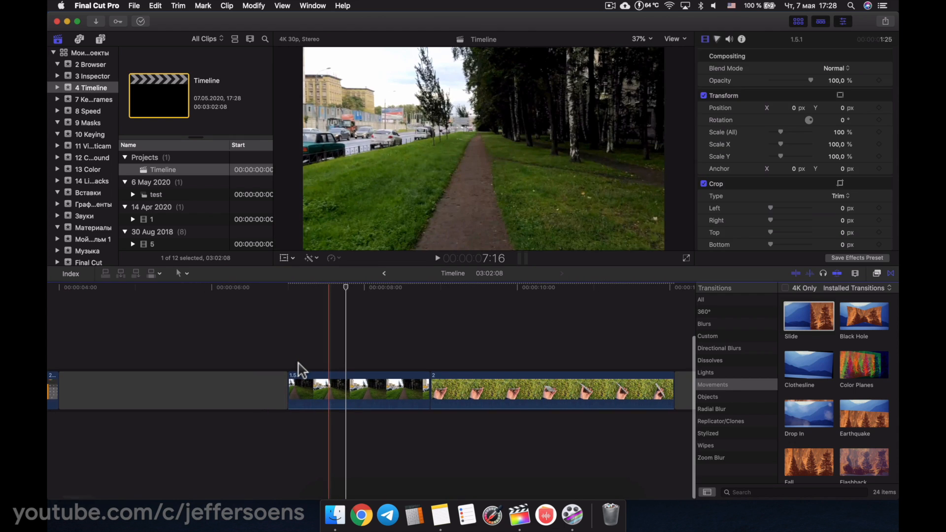
left_click(480, 327)
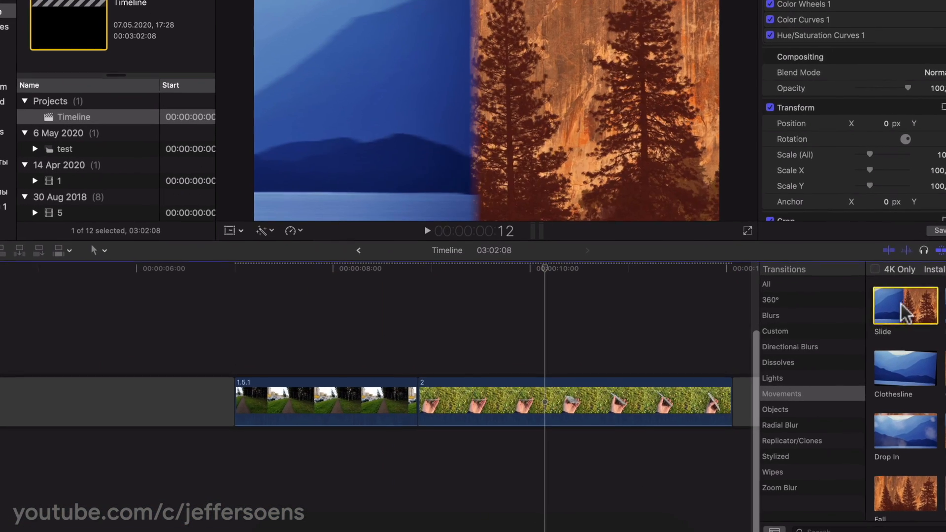
Apply the Slide transition to storyline clip 1.5.1 with overlapped media, and delete the transition at the clip's start.
left_click_drag(809, 316, 402, 404)
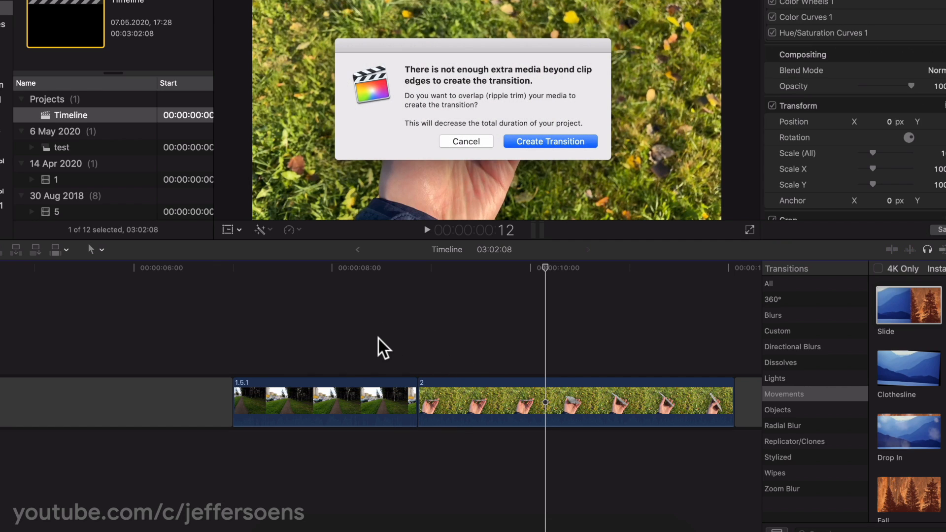
left_click_drag(428, 48, 407, 70)
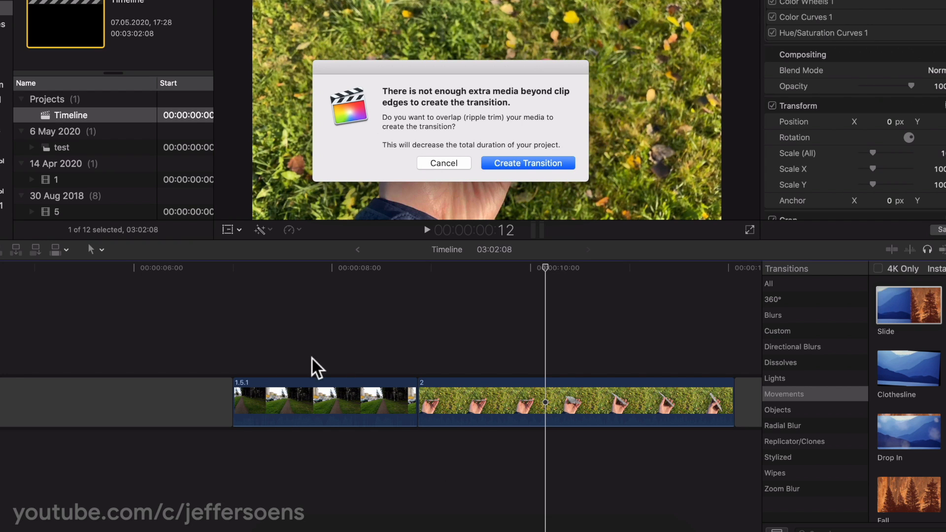
left_click(524, 164)
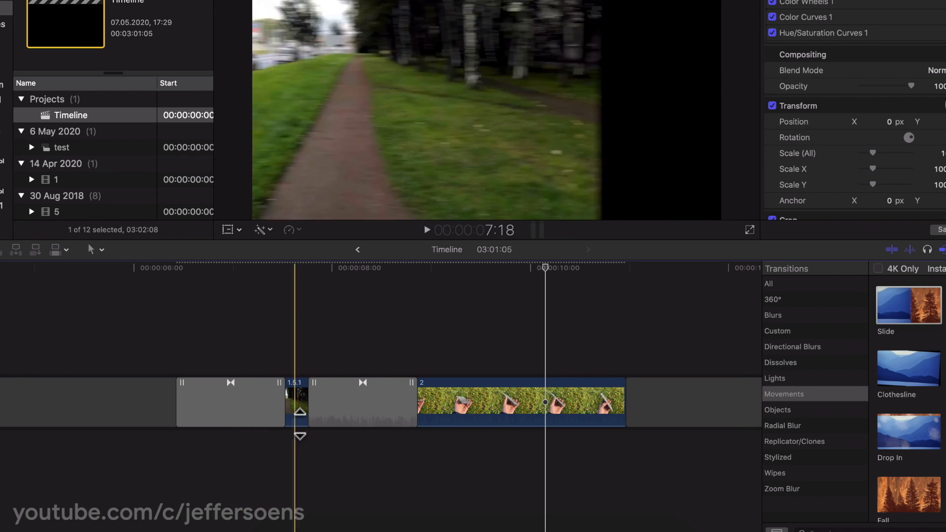
left_click(232, 405)
key("BackSpace")
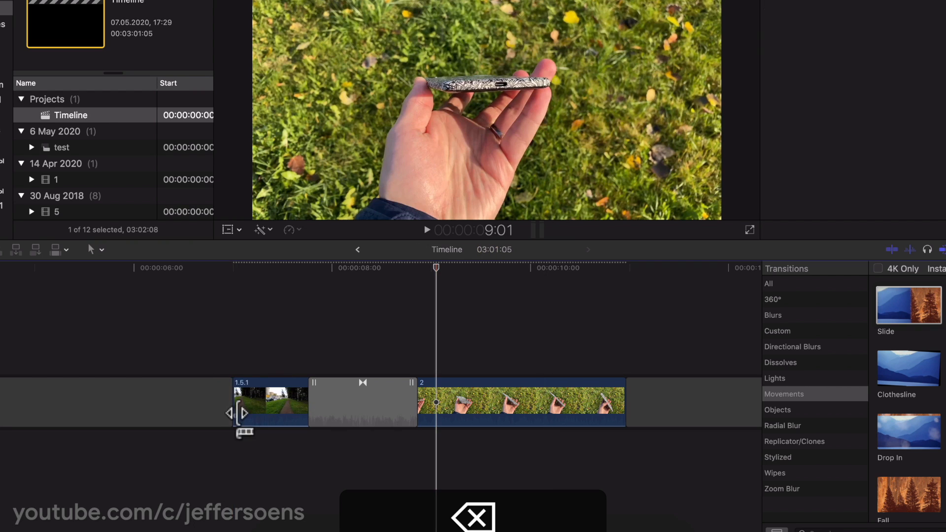
Remove the transition between storyline clips 1.5.1 and 2, and add it again at their cut with overlapped media.
left_click_drag(366, 400, 458, 393)
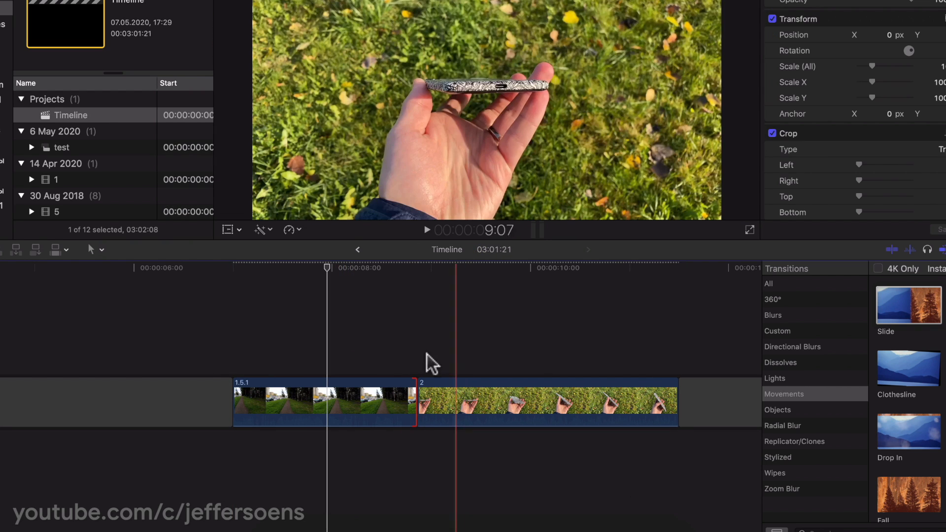
left_click(507, 392)
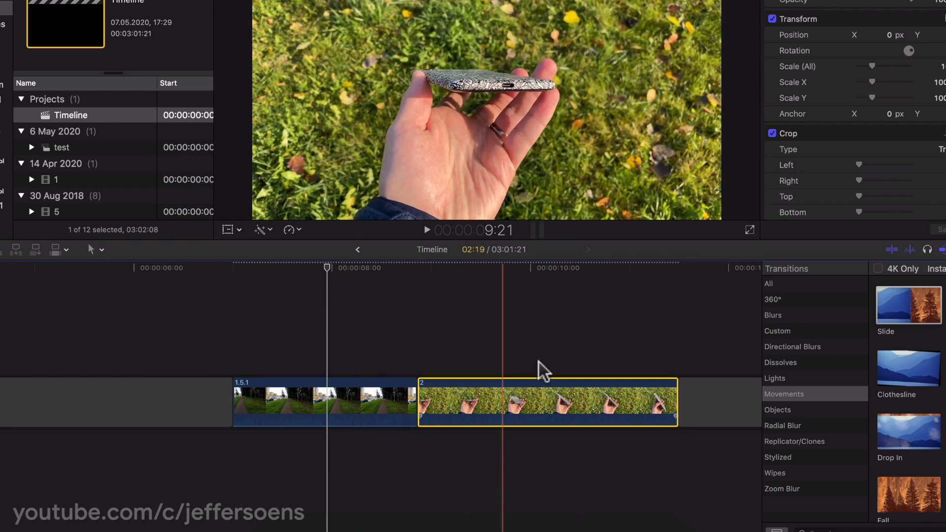
left_click(227, 439)
key("super+t")
left_click(570, 144)
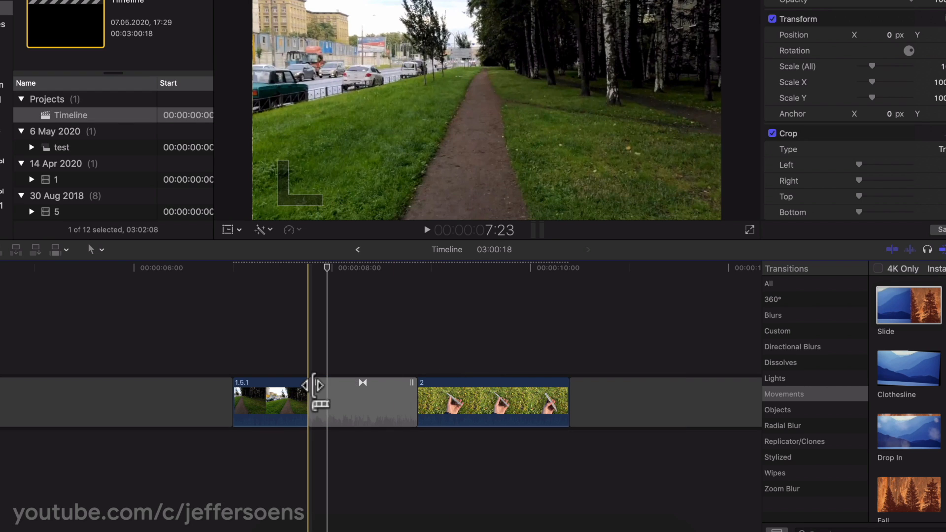
Extend the start of storyline clip 2 from within the transition, and delete the transition.
left_click_drag(413, 384, 442, 382)
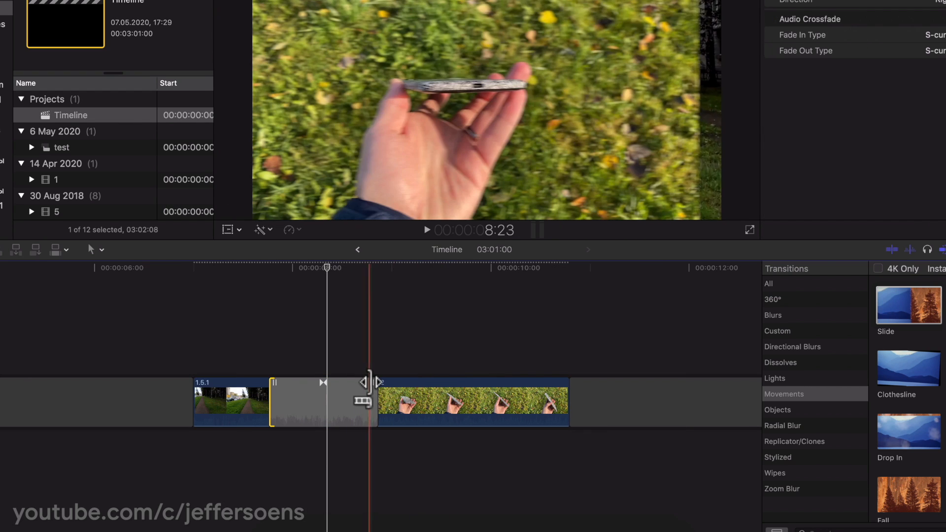
left_click_drag(373, 382, 401, 380)
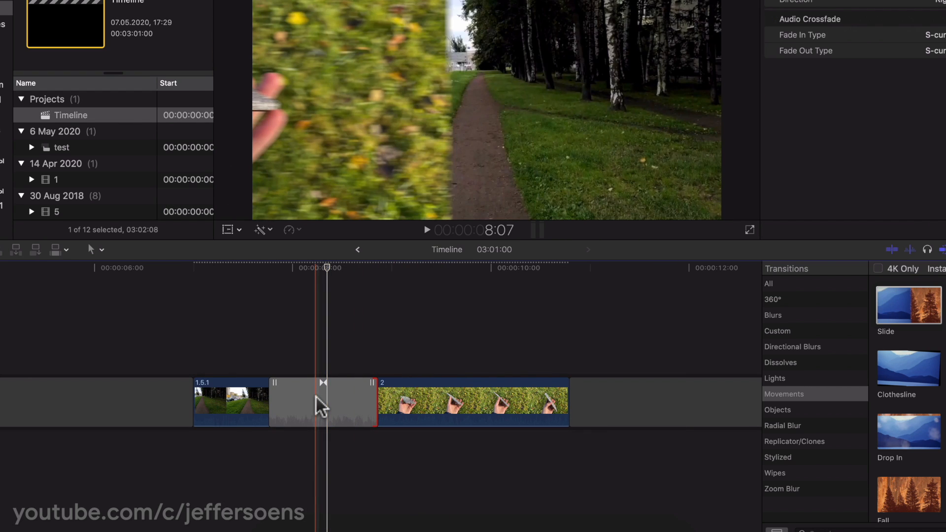
key("Delete")
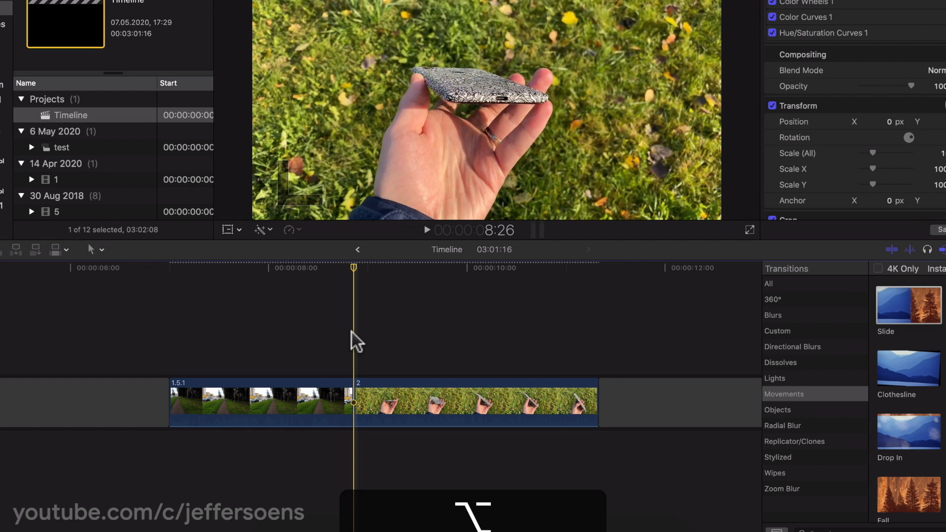
Insert a gap between clips 1.5.1 and 2, and move clip 2 above the storyline, overlapping the end of 1.5.1.
key("alt+w")
scroll(539, 385, "right", 2)
left_click_drag(623, 406, 322, 342)
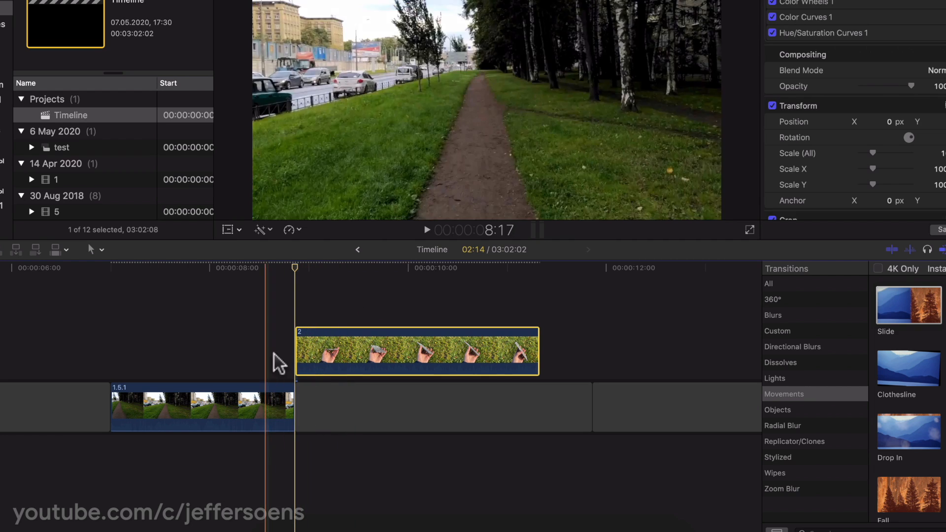
left_click_drag(345, 351, 322, 351)
Apply the Slide transition to connected clip 2, delete the one at its end, and fit the starting one to the overlap.
left_click_drag(910, 315, 317, 356)
left_click(463, 337)
key("BackSpace")
mouse_move(360, 328)
left_mouse_down()
mouse_move(344, 331)
mouse_move(353, 332)
left_mouse_up()
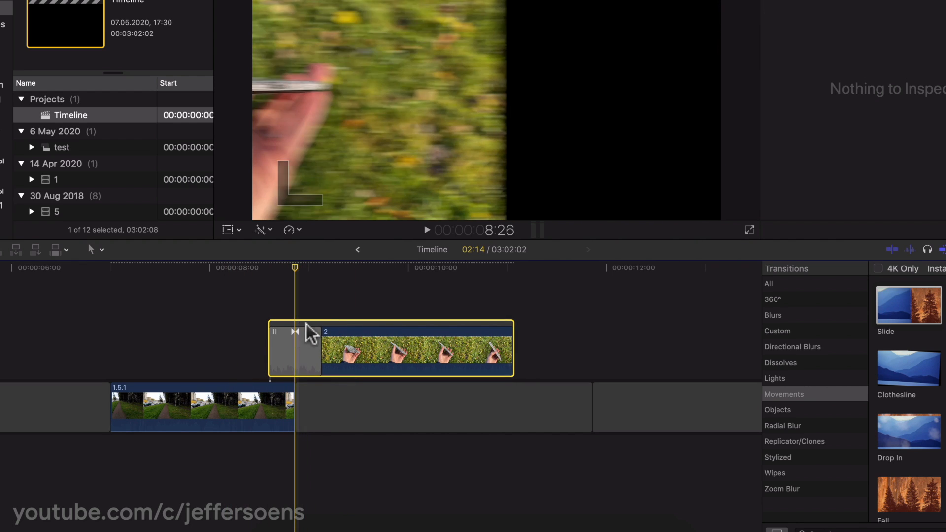
mouse_move(320, 348)
left_mouse_down()
mouse_move(303, 348)
mouse_move(321, 348)
left_mouse_up()
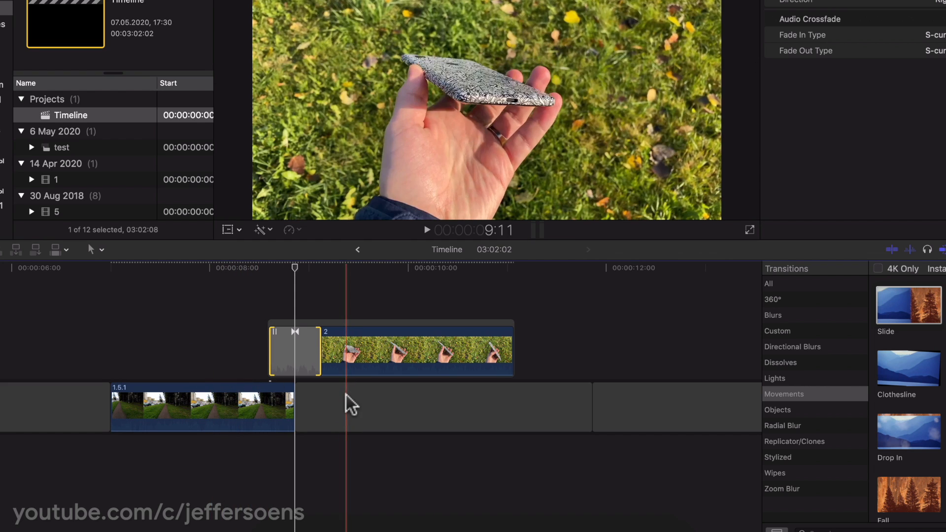
View the Photos and Music media sources, and locate their source apps in Launchpad's Эффективность folder.
left_click(306, 345)
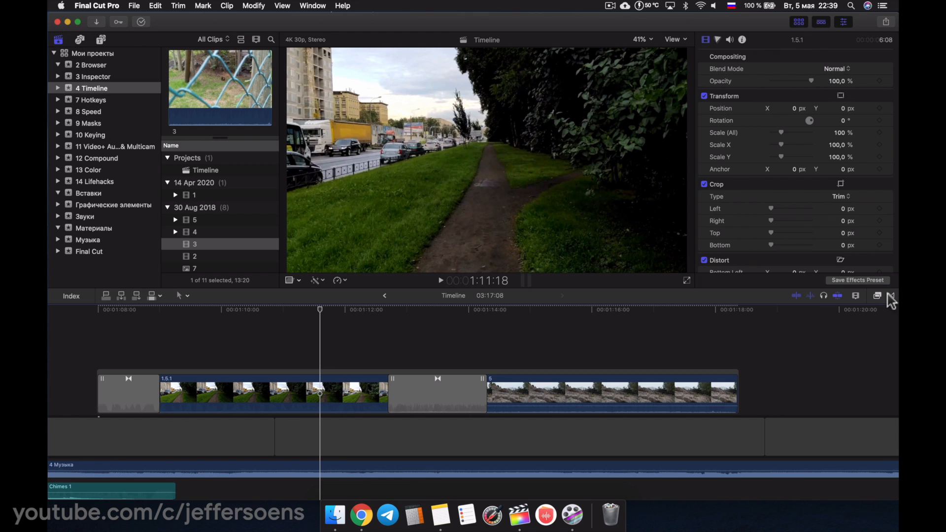
left_click(222, 83)
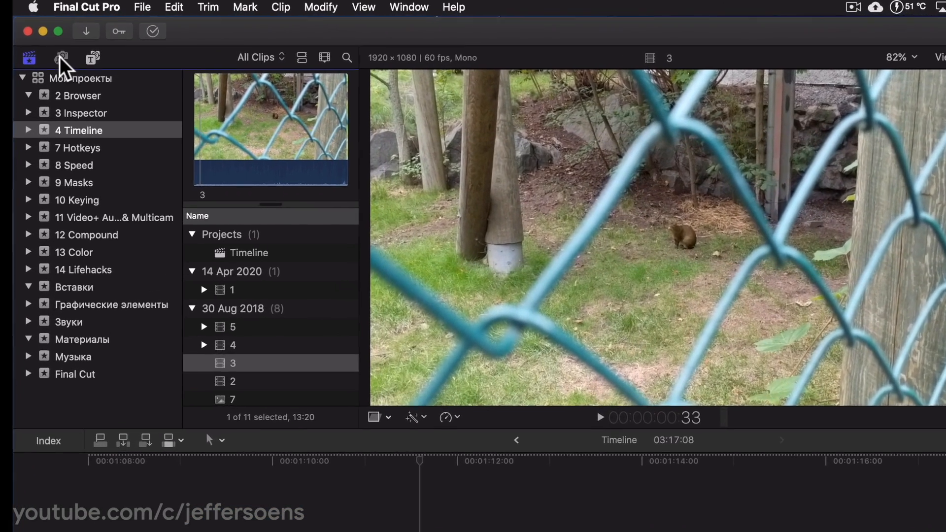
left_click(74, 46)
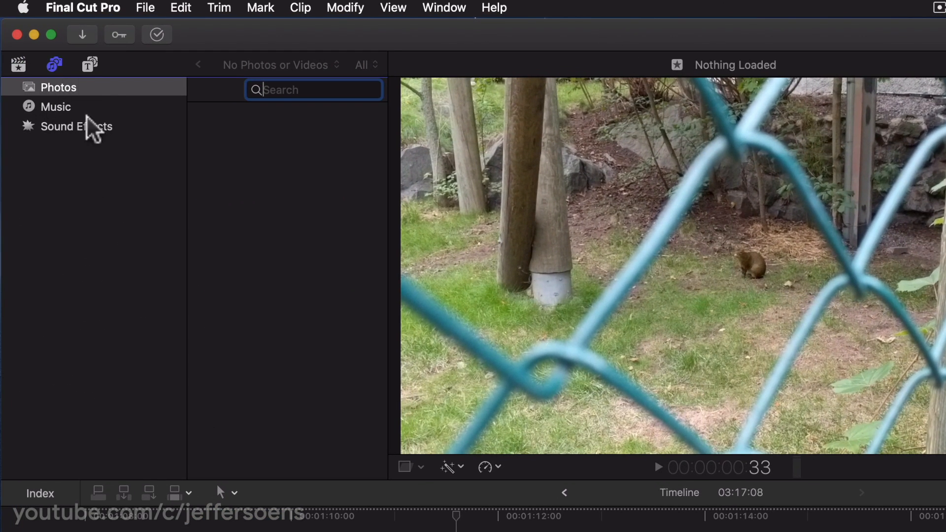
left_click(109, 166)
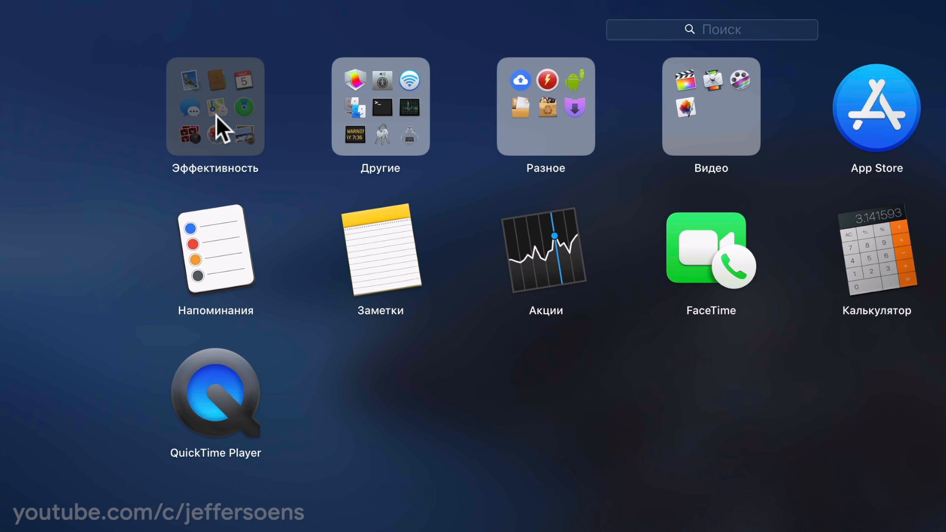
left_click(216, 114)
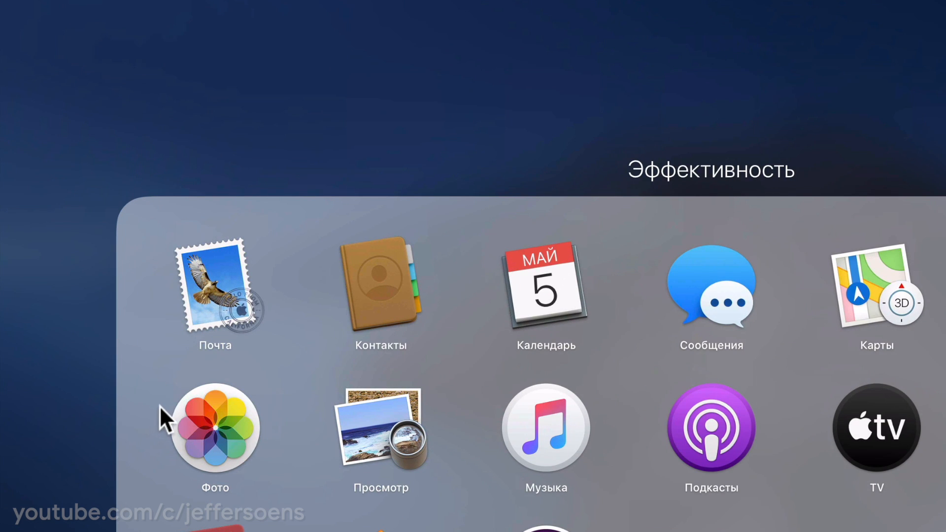
key("Escape")
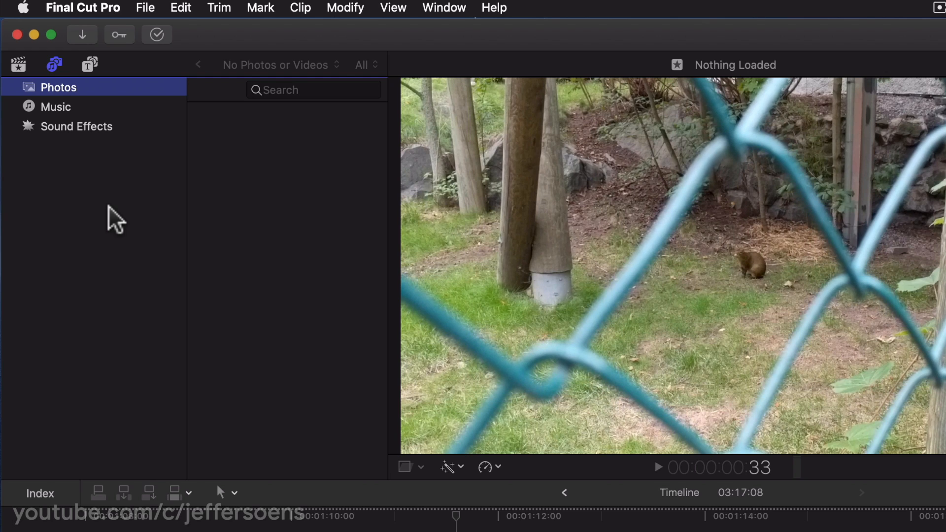
left_click(88, 109)
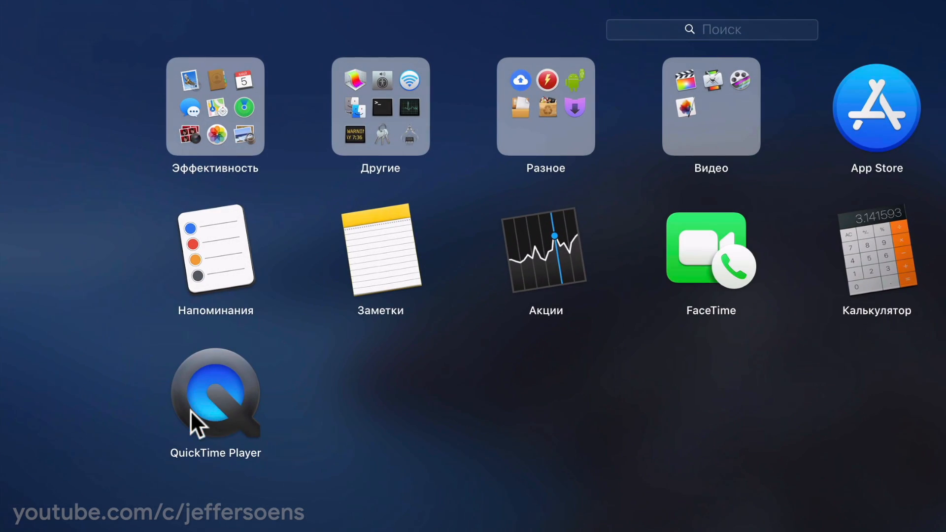
left_click(232, 110)
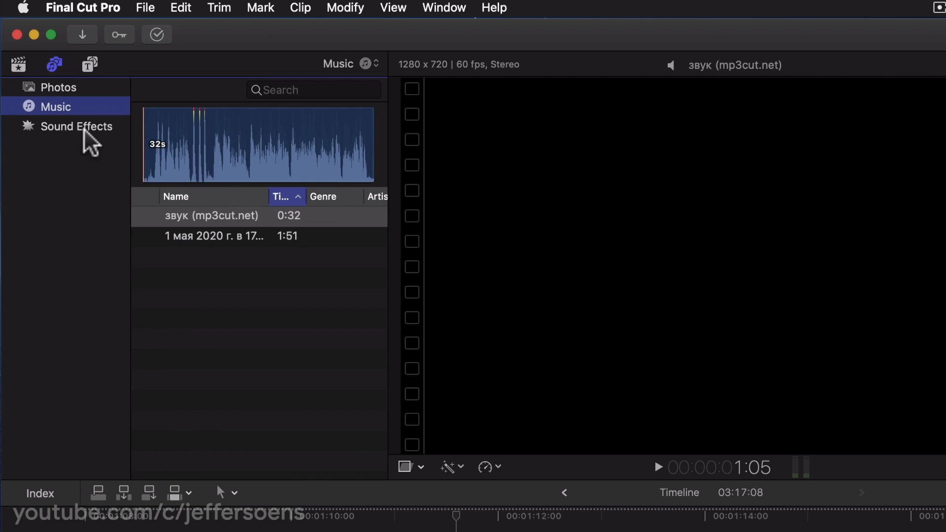
Browse the Motions & Transitions sound effects, view the available categories, and preview Cartoon Accent 17.
left_click(83, 127)
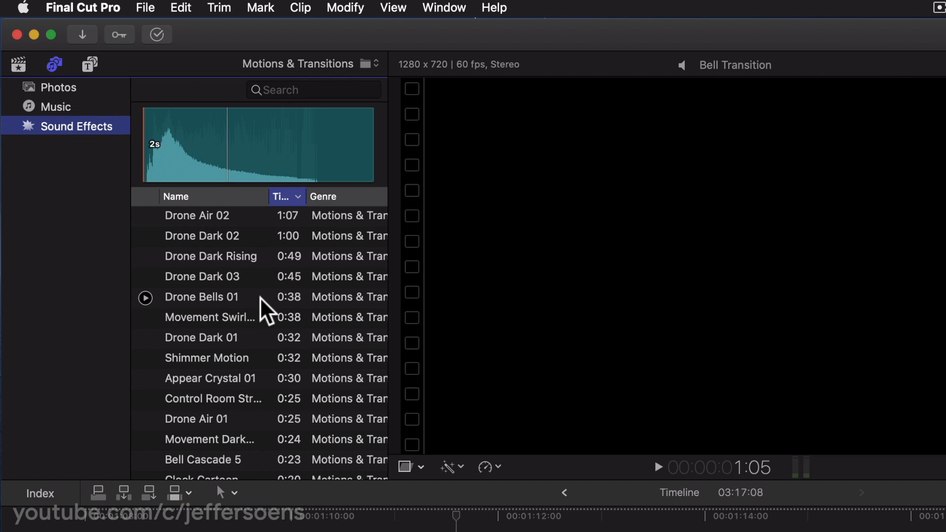
scroll(260, 297, "down", 15)
scroll(259, 296, "down", 20)
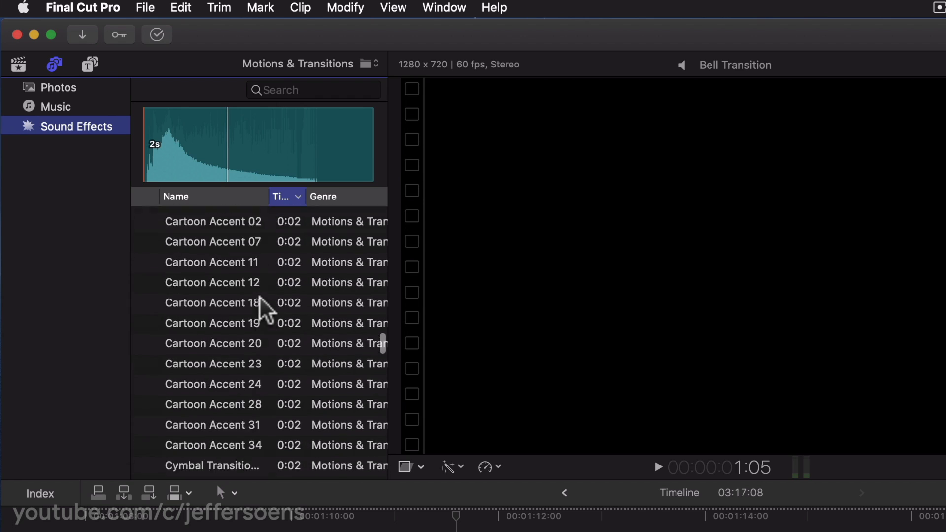
scroll(260, 296, "up", 5)
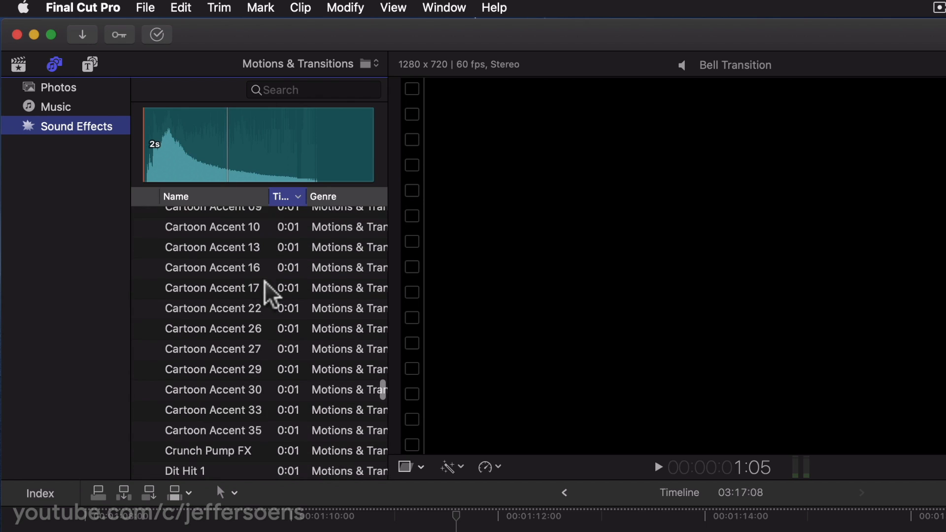
left_click(338, 64)
scroll(338, 90, "up", 3)
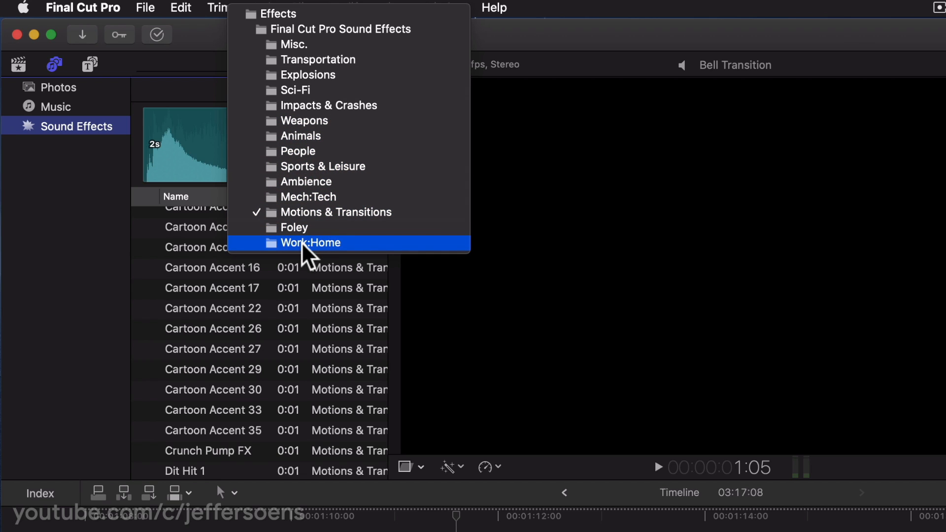
left_click(93, 276)
scroll(152, 287, "up", 1)
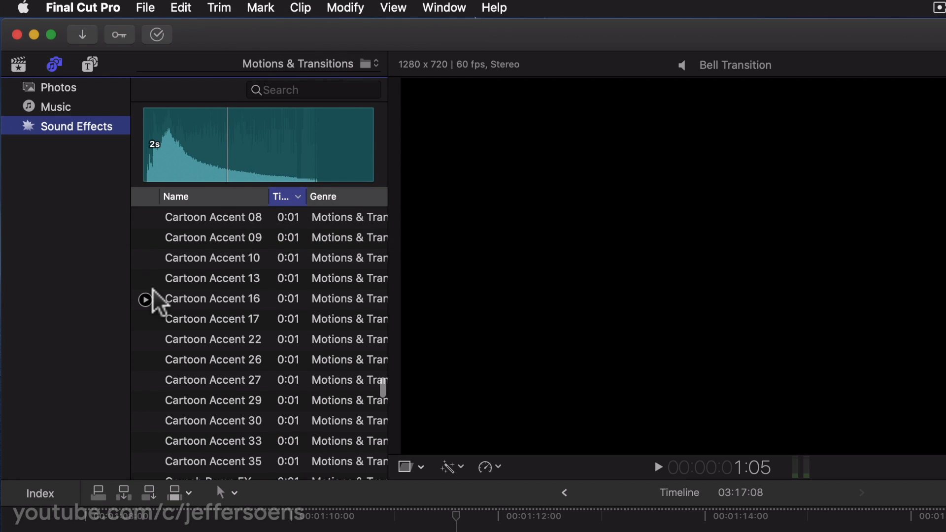
left_click(145, 279)
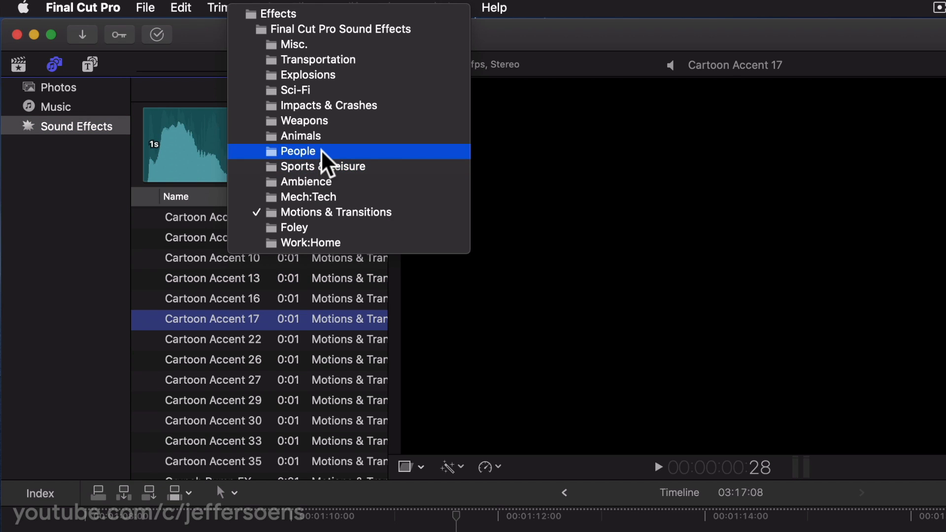
Switch the sound effects to the People category, and preview Crowd Walla 6 and Baby Cry 2.
left_click(322, 153)
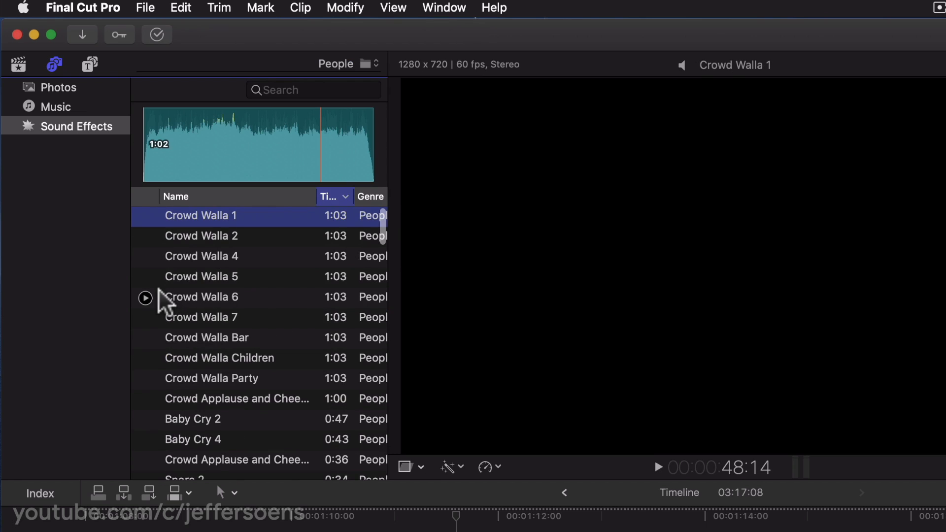
left_click(145, 298)
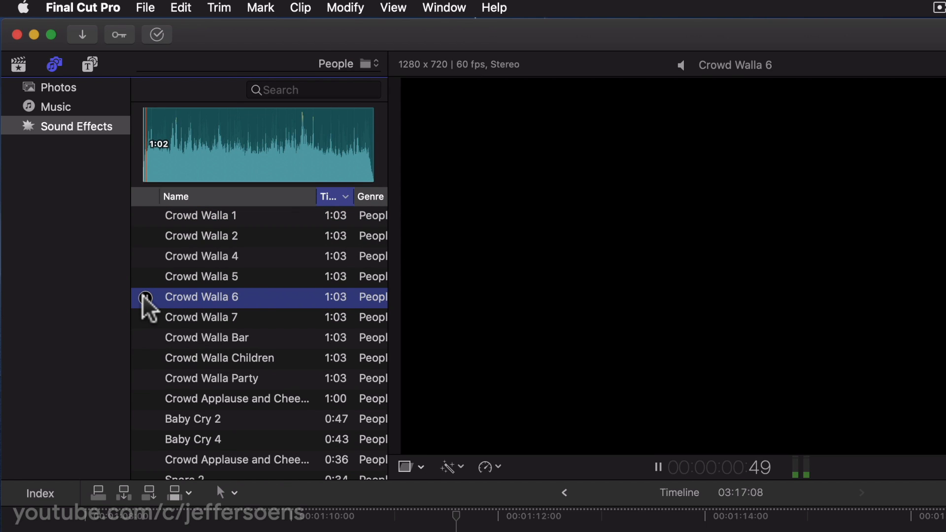
scroll(158, 375, "down", 5)
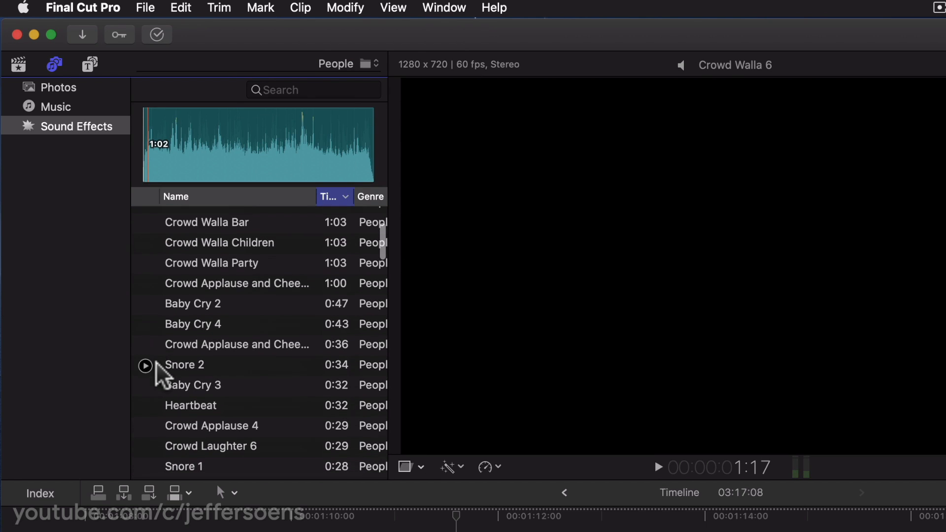
left_click(146, 305)
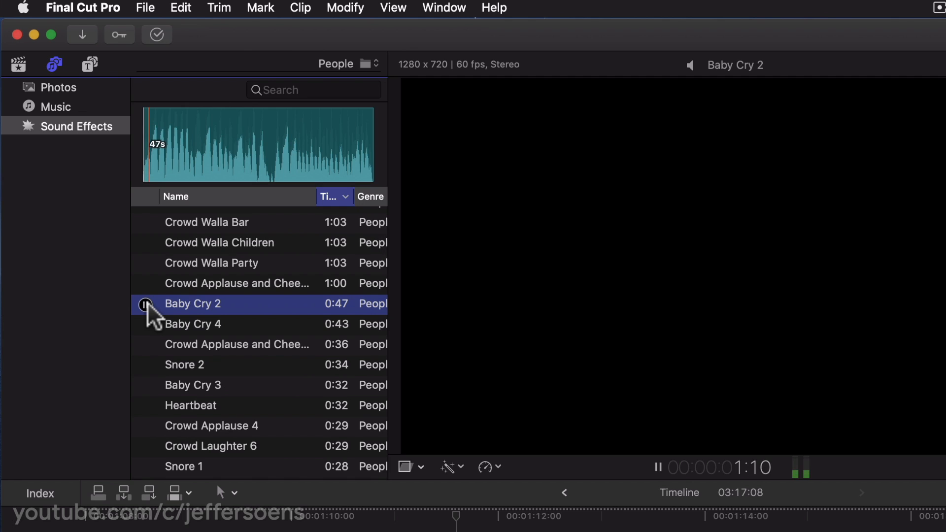
left_click(146, 304)
Examine the names and durations of the sounds throughout the People category.
scroll(202, 339, "up", 5)
scroll(246, 350, "down", 5)
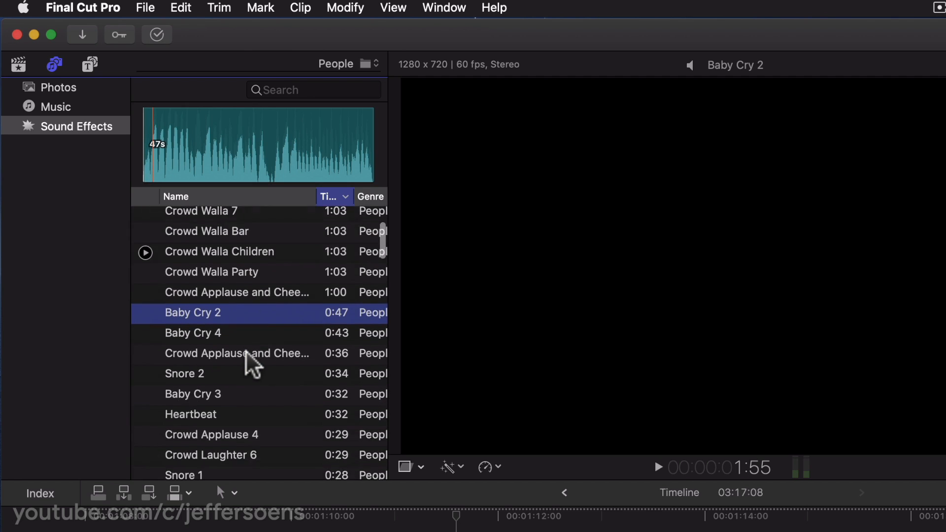
scroll(246, 350, "up", 1)
left_click(64, 313)
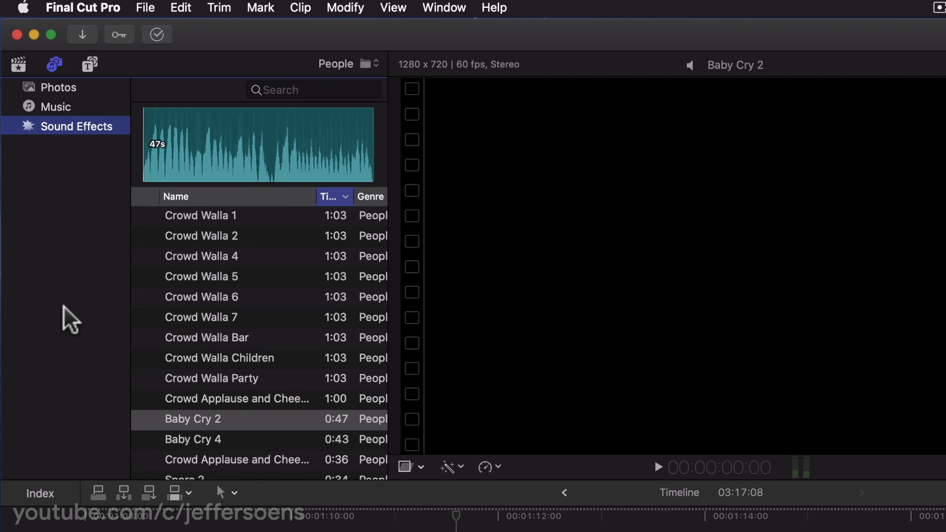
scroll(220, 330, "down", 10)
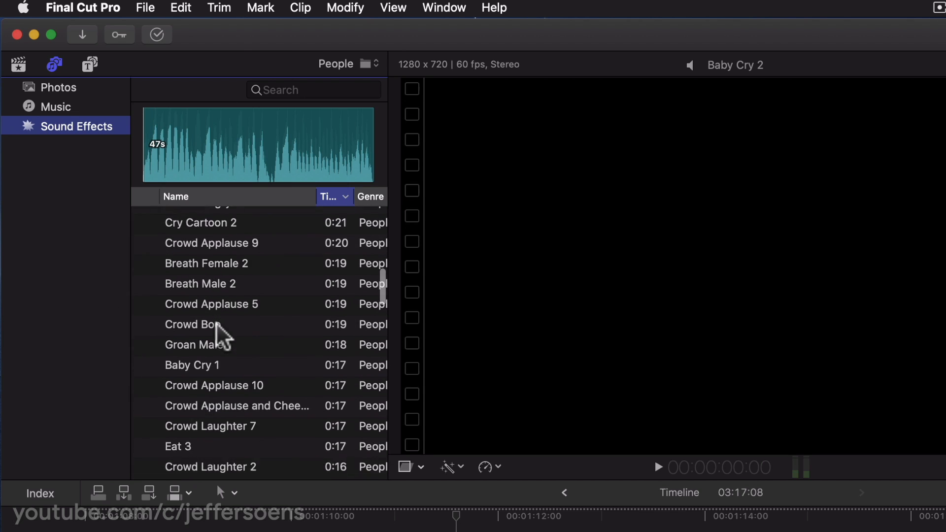
scroll(256, 372, "down", 15)
scroll(255, 372, "up", 10)
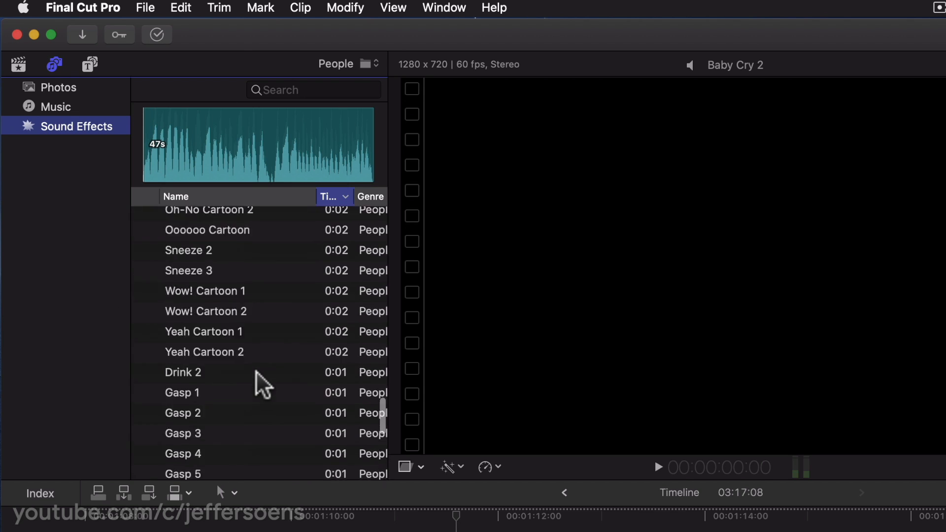
scroll(255, 371, "up", 8)
Switch to the App Store's GarageBand page to view it, minimize its window, and return to Final Cut Pro's sound effects list.
key("ctrl+Up")
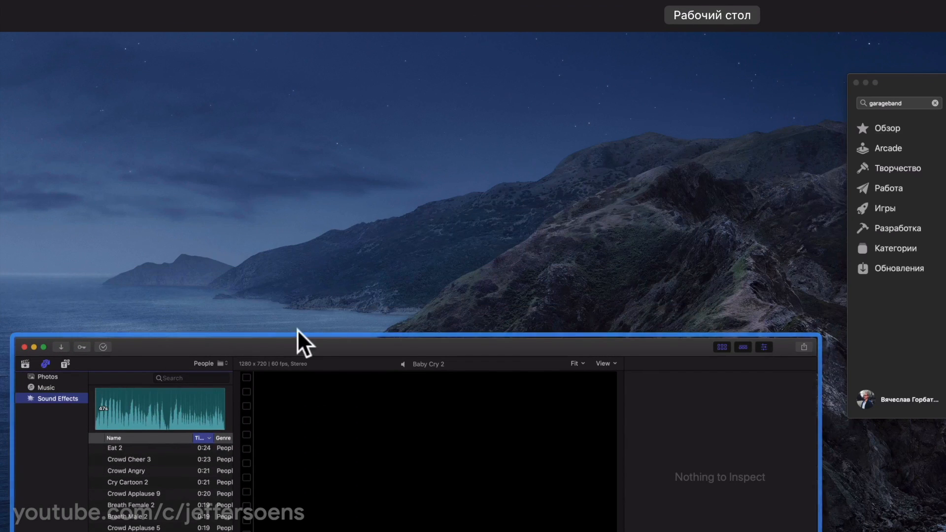
left_click(879, 161)
left_click_drag(527, 113, 484, 105)
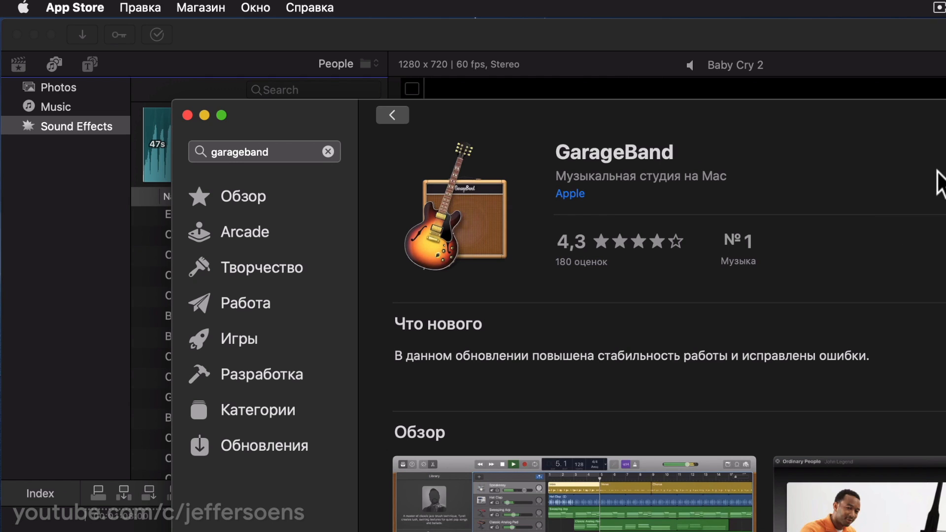
left_click(32, 241)
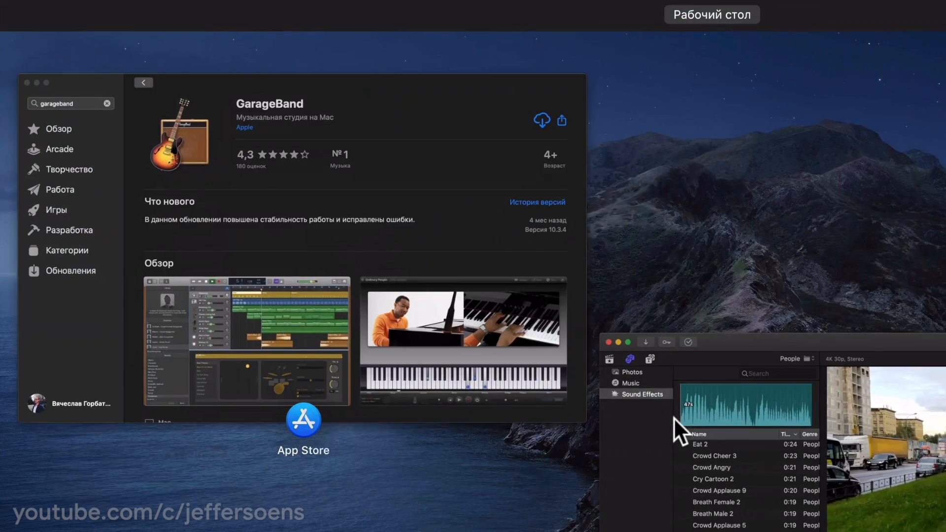
left_click(366, 276)
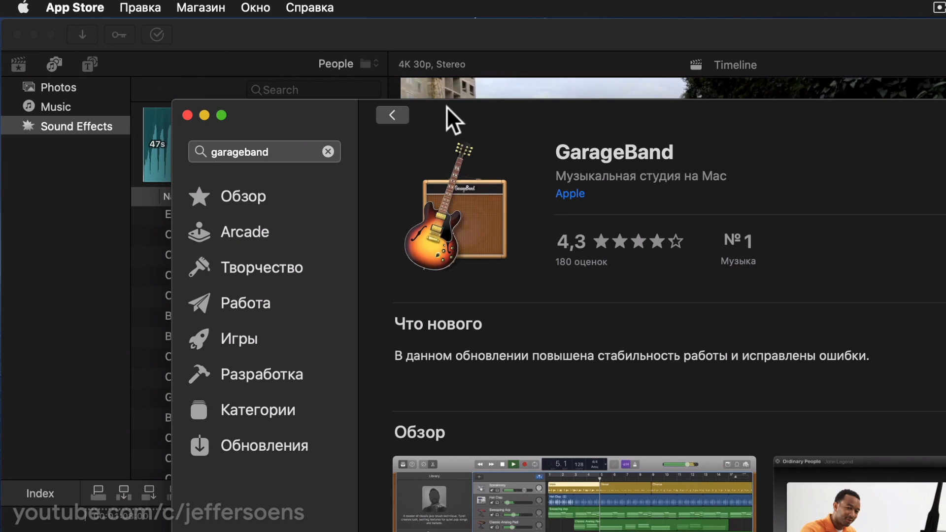
left_click_drag(458, 118, 475, 115)
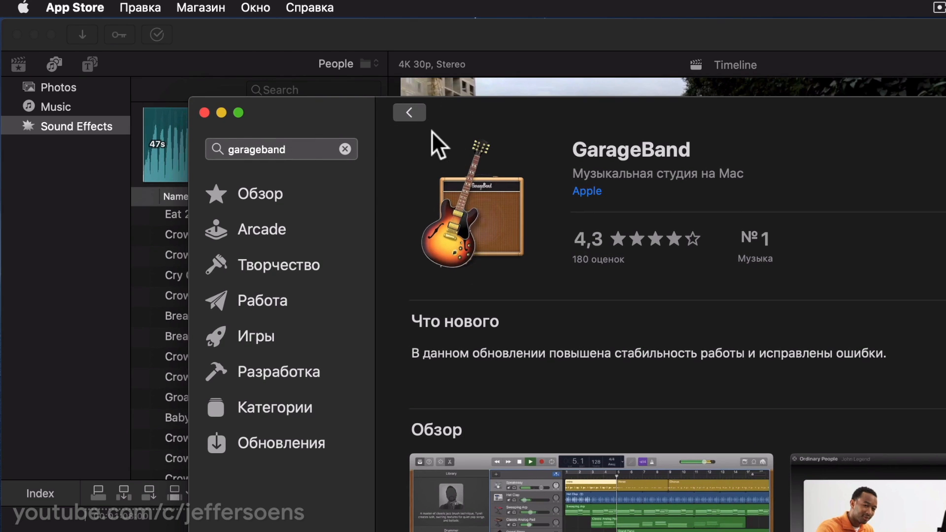
left_click(221, 112)
scroll(232, 345, "down", 15)
scroll(232, 345, "up", 20)
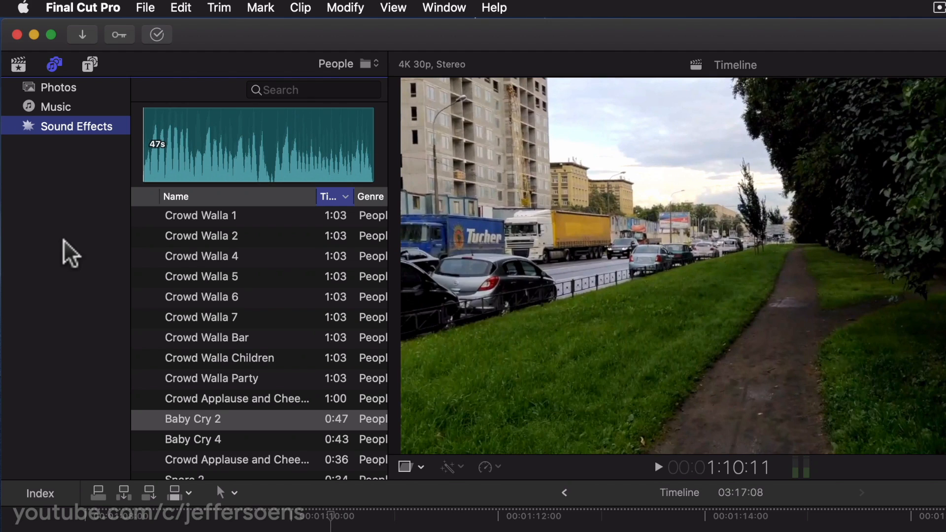
Open the titles and generators collection, and browse the 3D and Credits title categories.
left_click(89, 63)
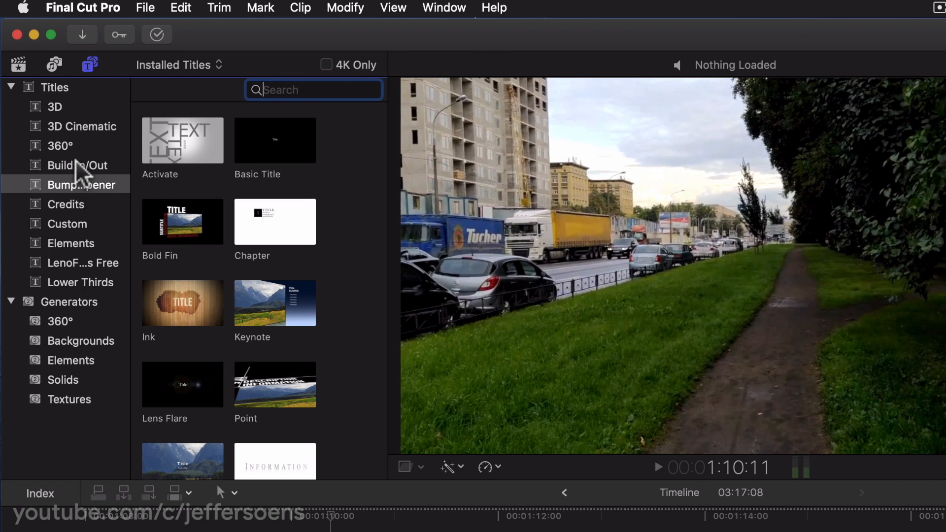
left_click(69, 106)
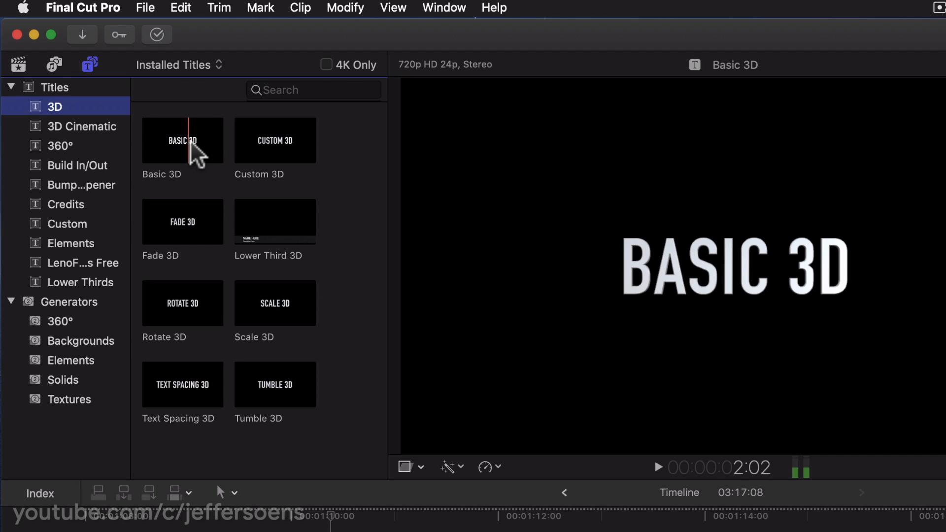
left_click(69, 204)
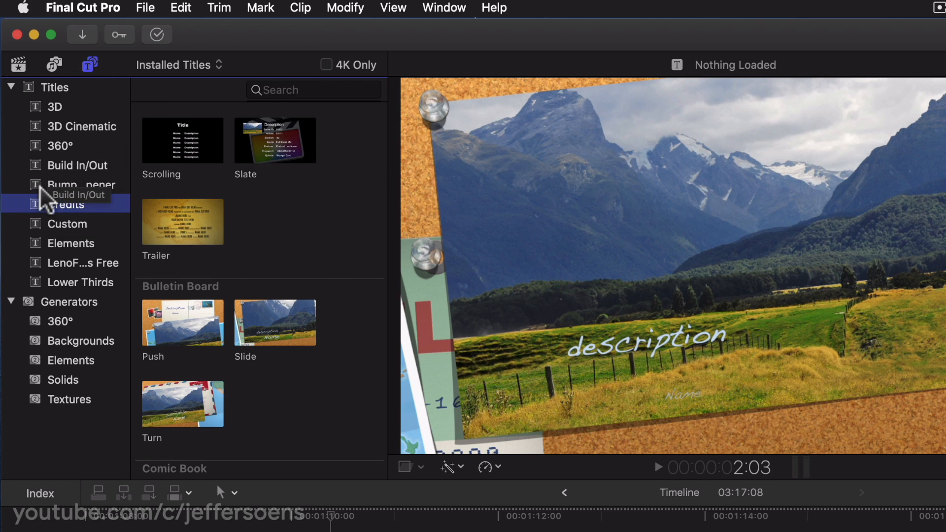
Connect the Basic Title from the Bumper/Opener category above clip 1.5.1 near 00:01:10:00, and place the playhead over it.
left_click(62, 186)
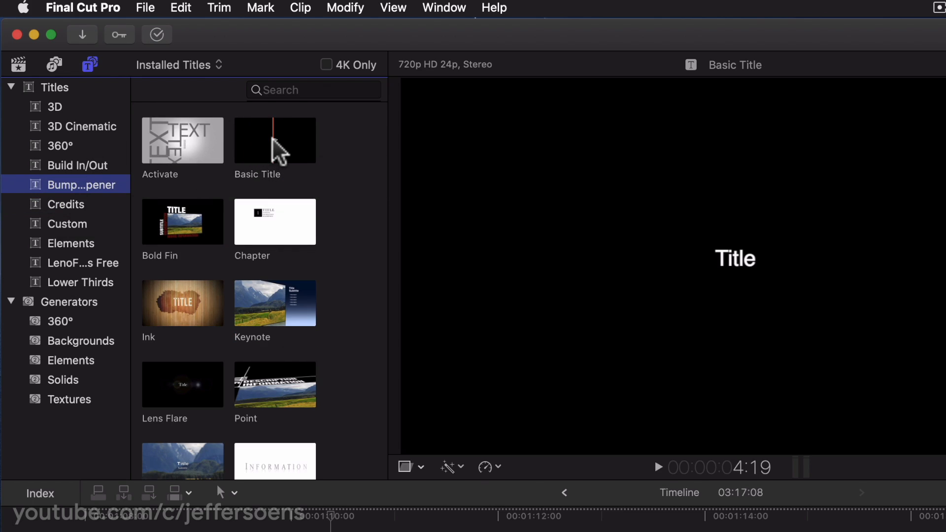
left_click_drag(272, 140, 227, 340)
left_click(283, 333)
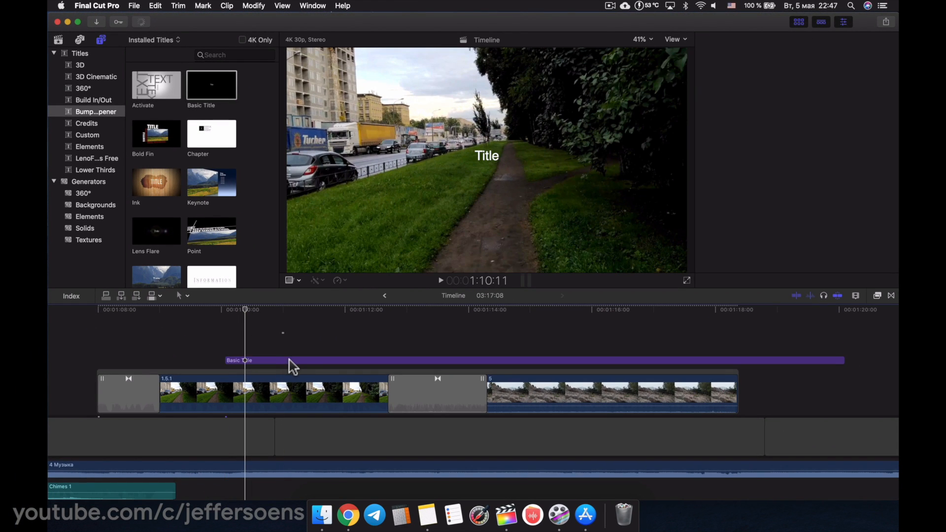
Select the Basic Title in the timeline, and show its text formatting settings in the inspector.
left_click(289, 360)
key("cmd+4")
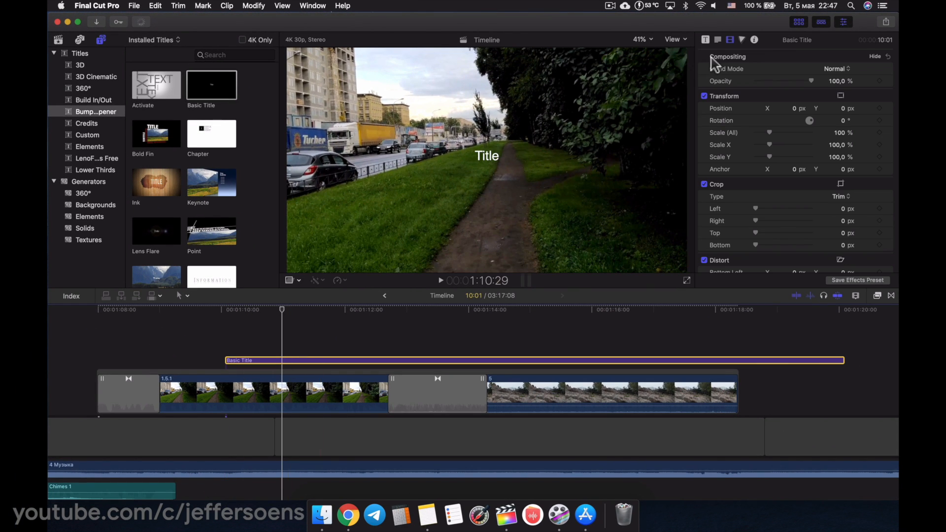
left_click(718, 40)
scroll(809, 162, "down", 1)
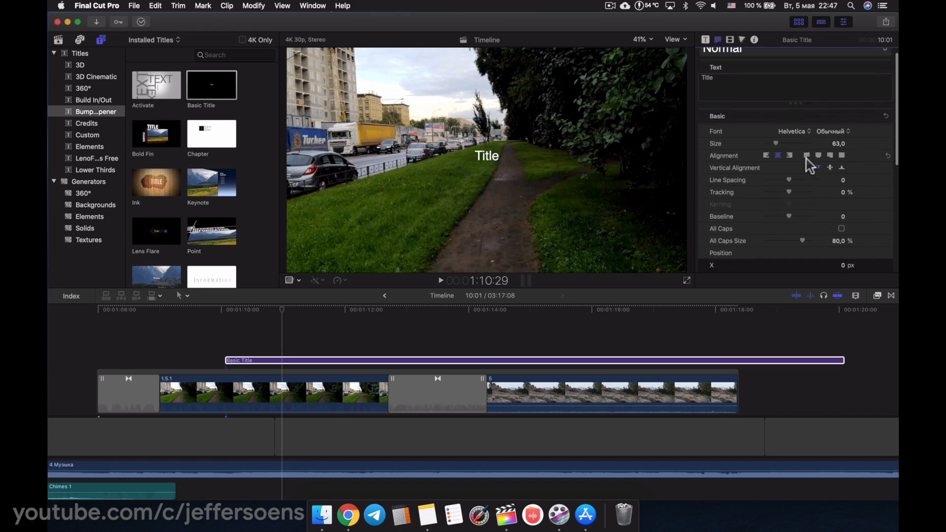
Look through the Basic Title's text parameters in the inspector.
scroll(809, 165, "down", 5)
scroll(805, 165, "up", 6)
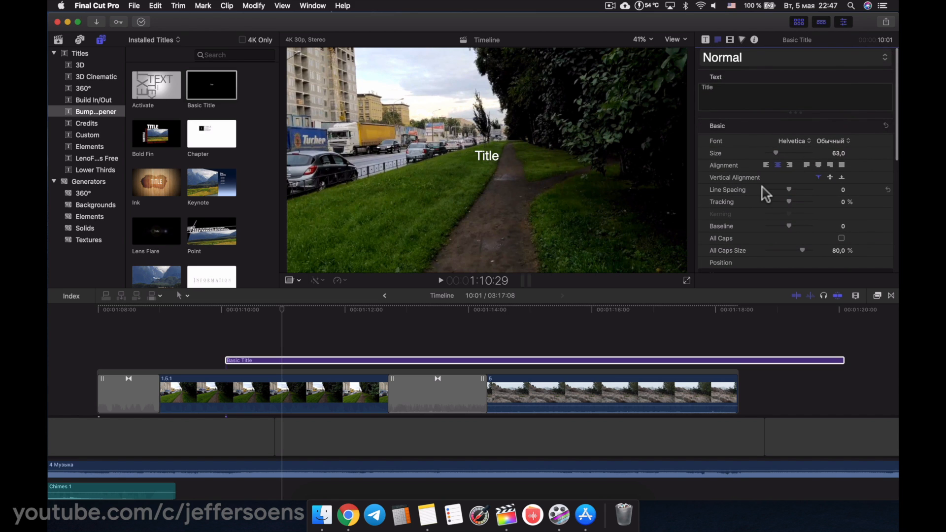
Browse the Generators collection, including the 360°, Backgrounds and Elements categories.
left_click(108, 180)
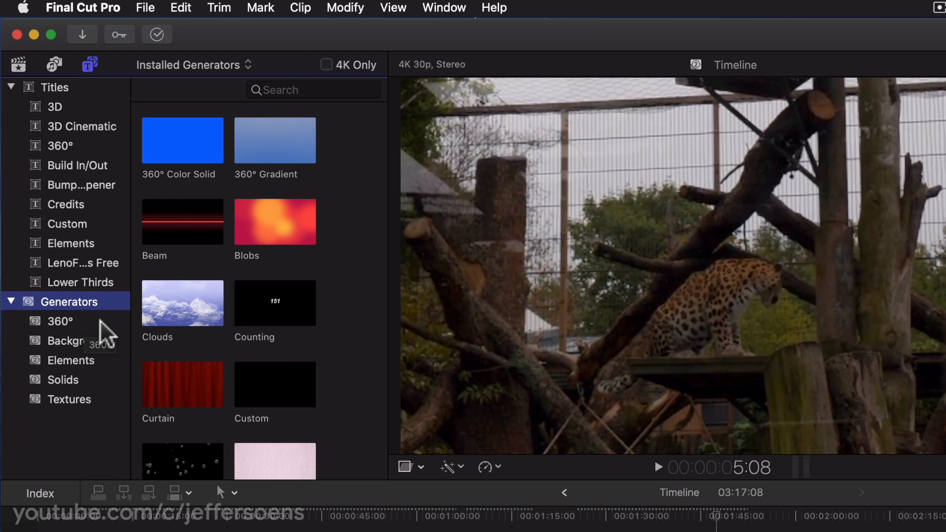
left_click(100, 320)
left_click(89, 345)
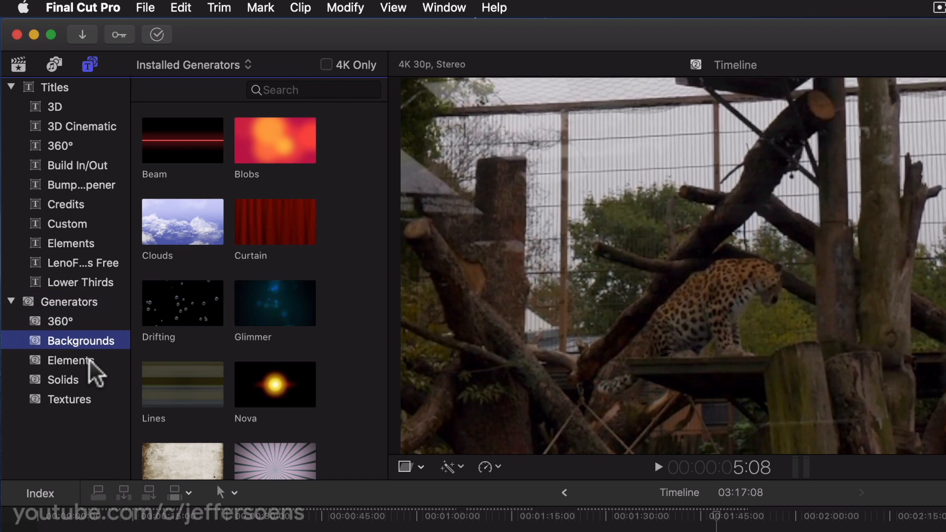
left_click(89, 355)
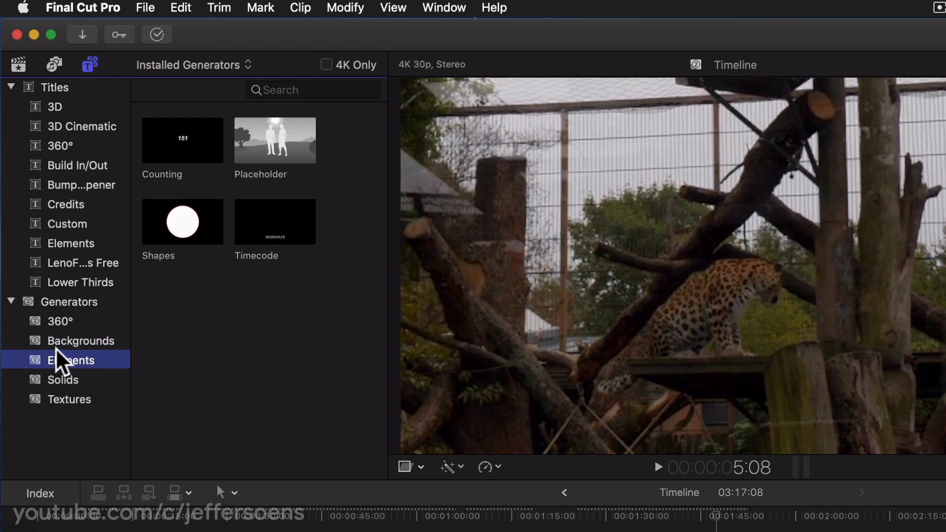
left_click(68, 340)
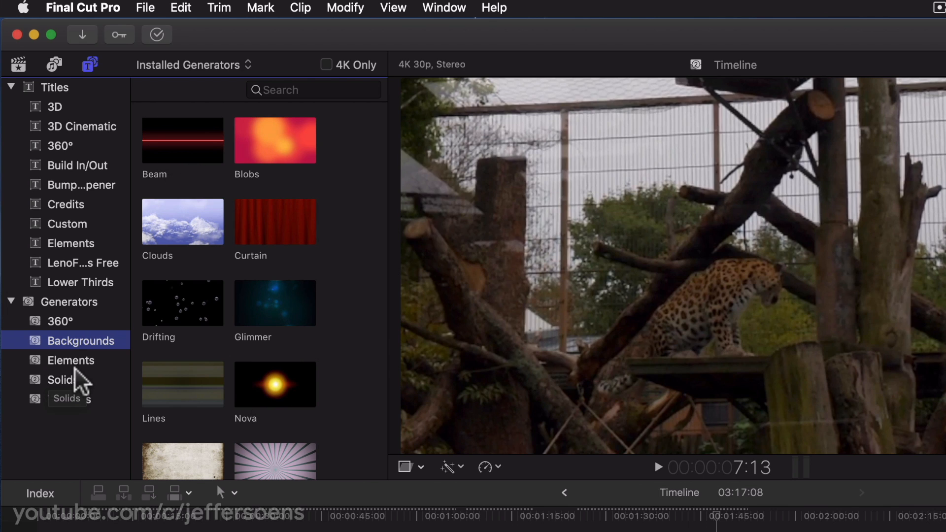
Insert the Custom generator from the Solids category after the last clip 4 in the primary storyline, and place the playhead over it.
left_click(86, 378)
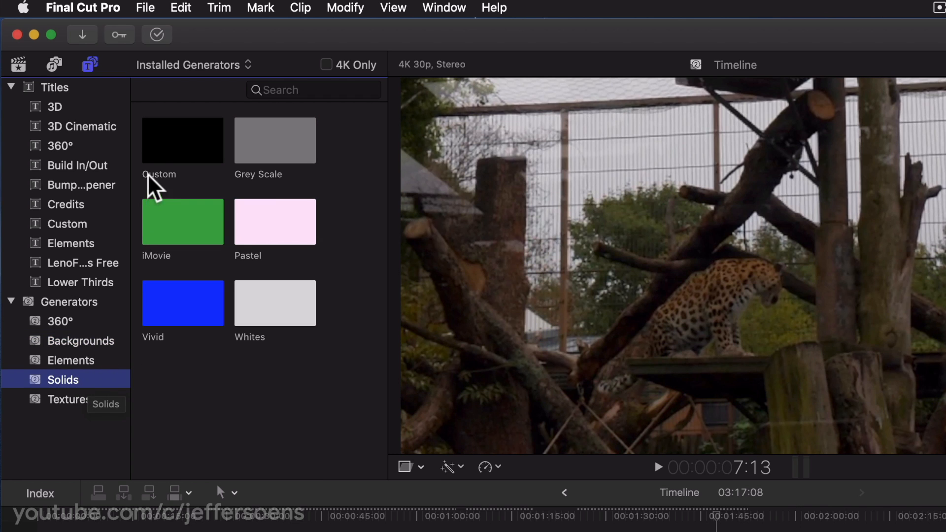
left_click_drag(167, 146, 512, 499)
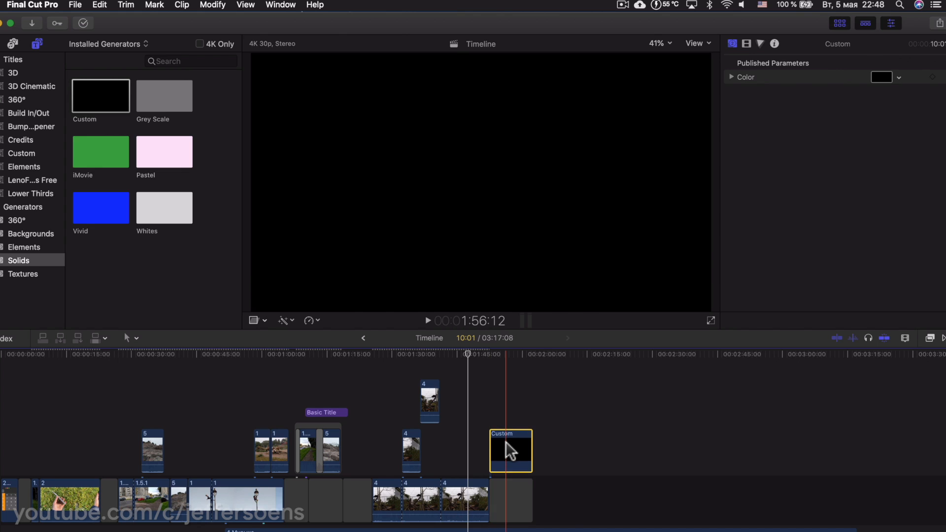
left_click(516, 405)
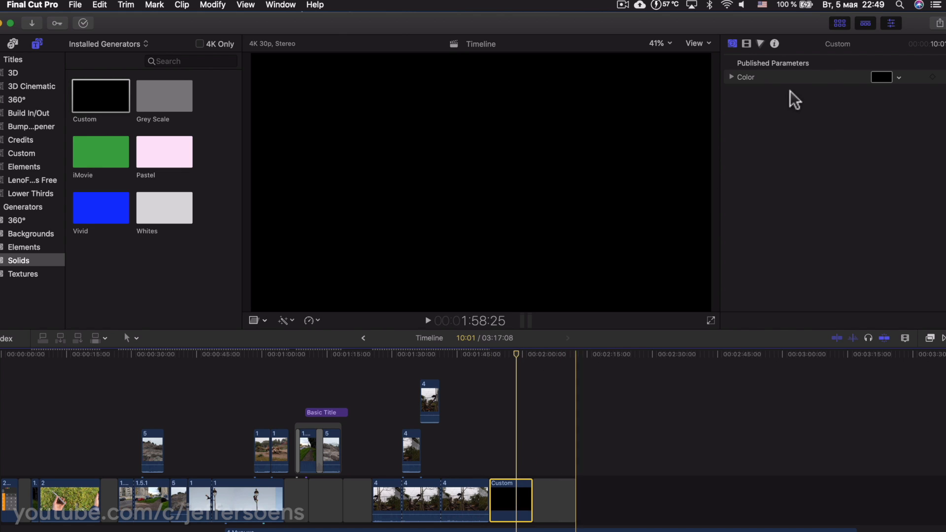
Set the Custom generator's color to green with the color wheel, and close the color picker.
left_click(887, 84)
left_click_drag(661, 257, 616, 254)
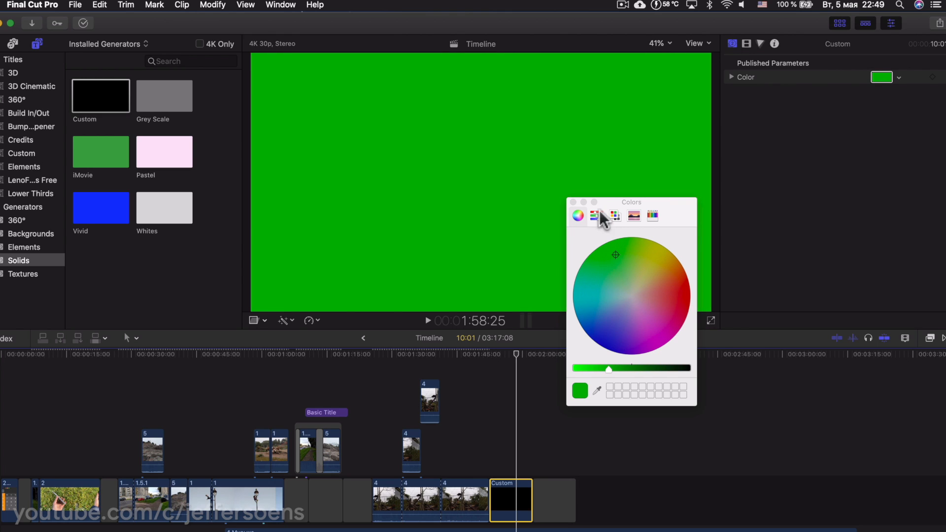
left_click(573, 202)
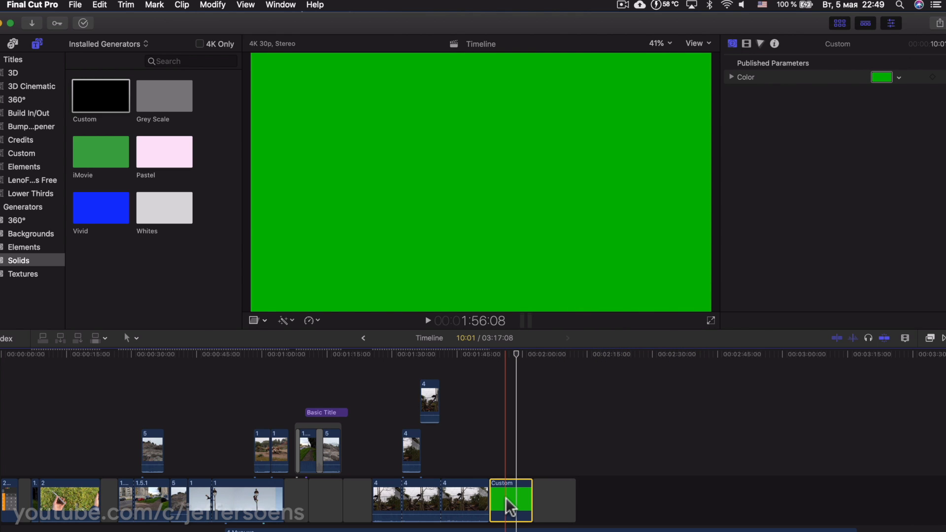
Delete the green Custom generator from the storyline, and look through the Elements, Backgrounds and Solids generators again.
key("Delete")
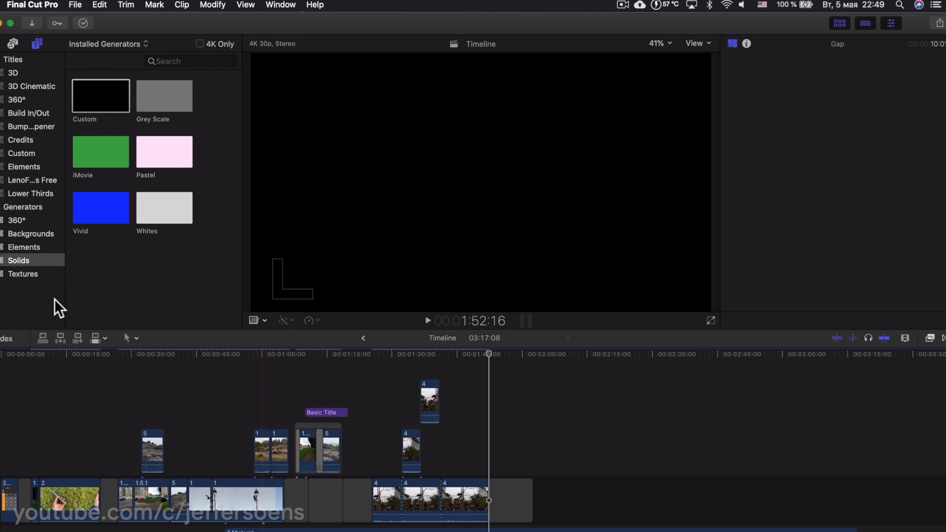
left_click(15, 247)
left_click(22, 234)
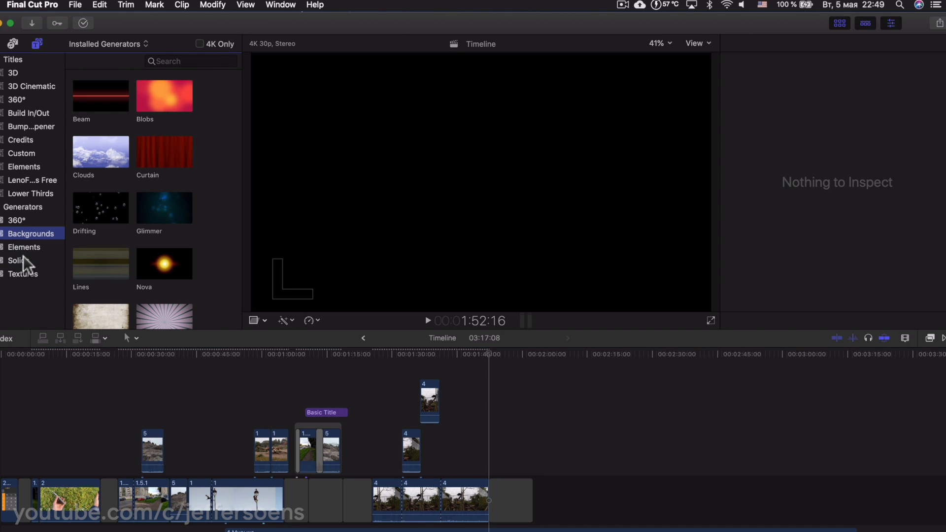
left_click(25, 261)
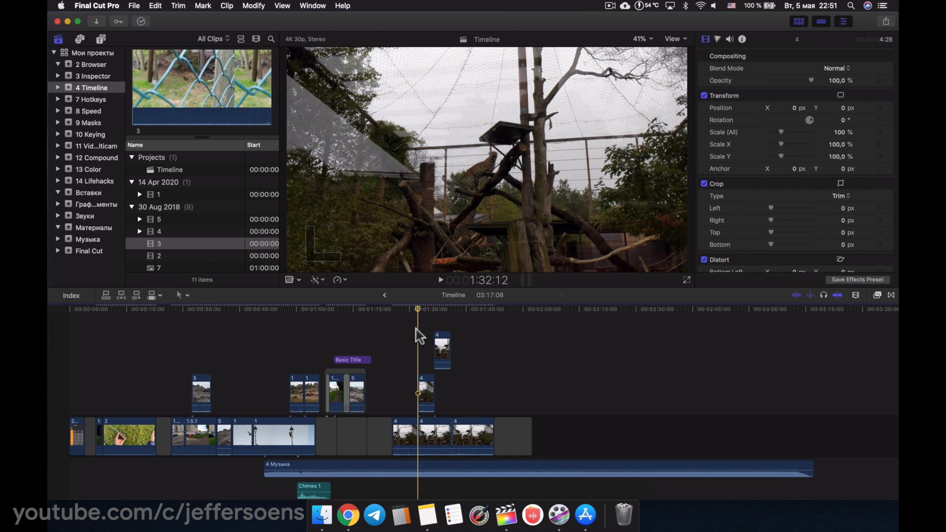
Open the effects browser and look through all installed video effects.
left_click(877, 296)
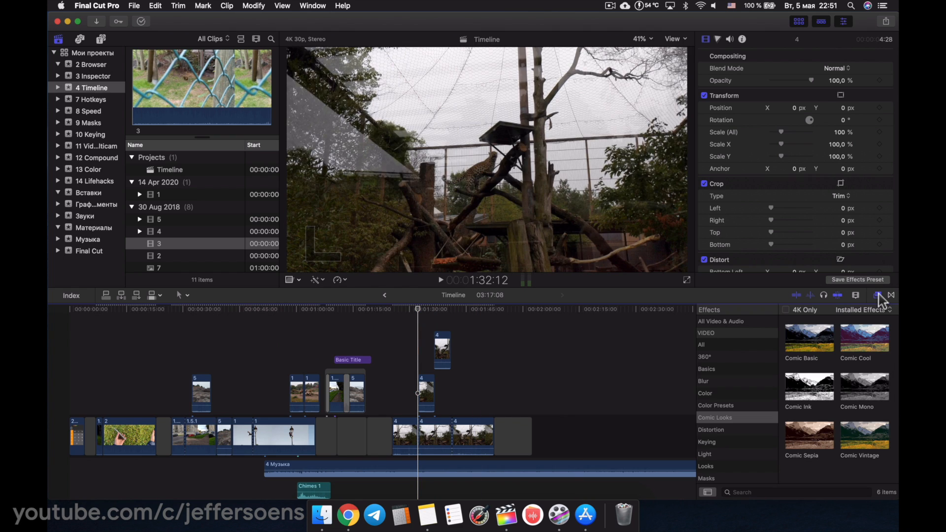
left_click(739, 345)
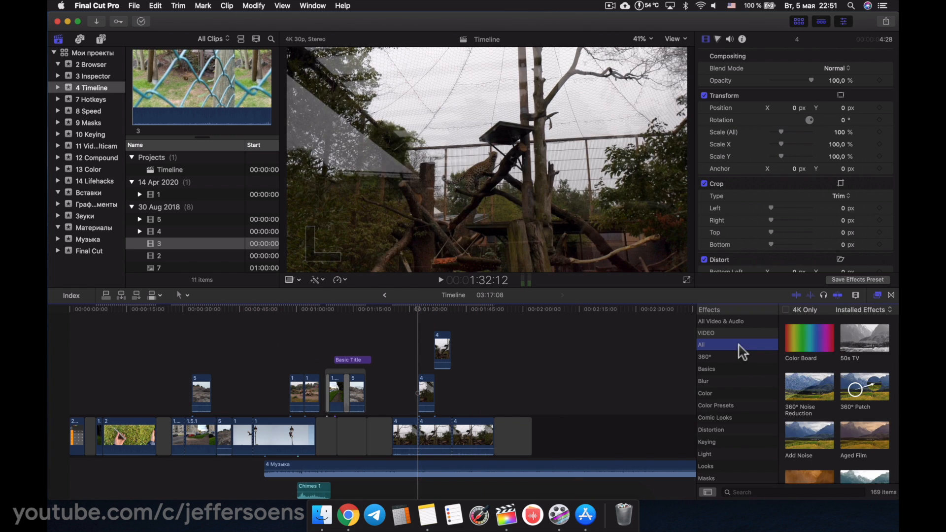
scroll(743, 382, "down", 1)
scroll(743, 382, "up", 10)
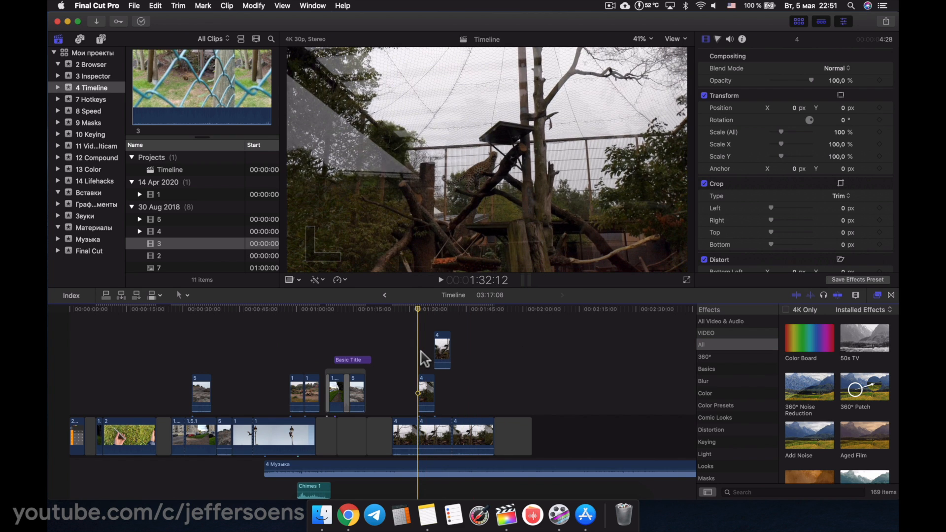
Switch to Finder and open the Фильмы folder.
left_click(322, 515)
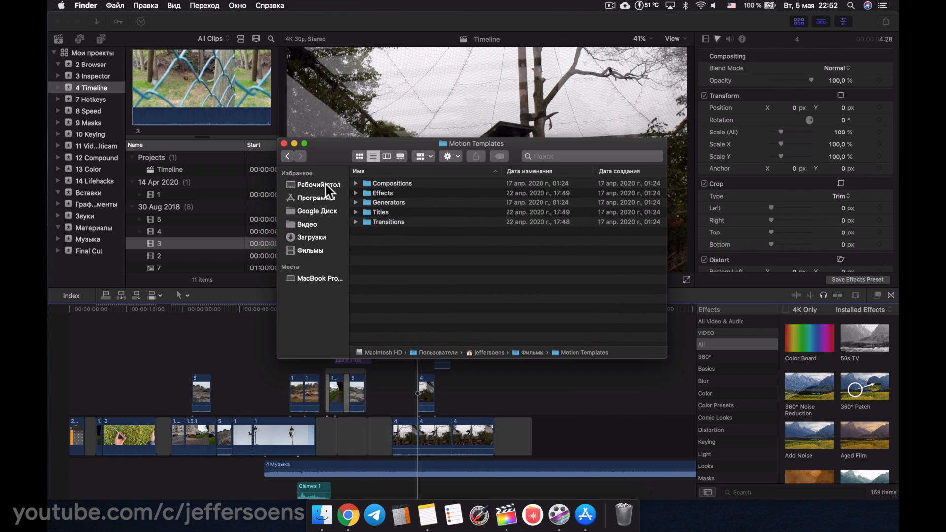
left_click(315, 250)
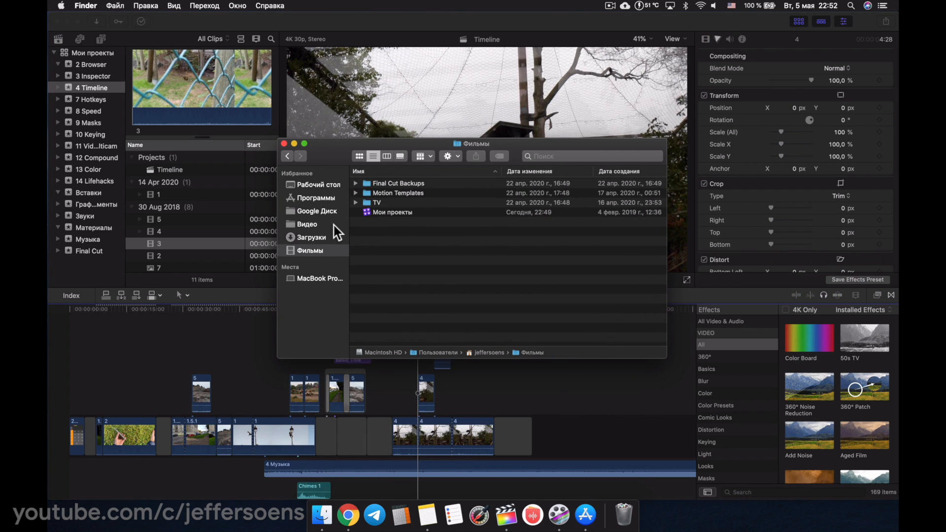
Open Finder's sidebar preferences, turn the Фильмы item off and on again, and close the preferences.
left_click(84, 6)
left_click(98, 35)
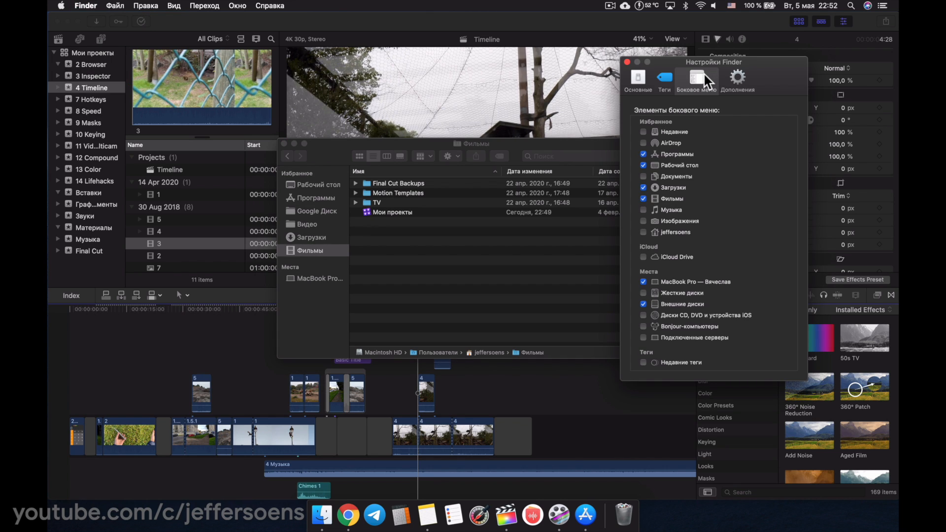
left_click(644, 197)
left_click(644, 199)
left_click(627, 61)
Reposition the Finder window, and open the Effects folder inside Motion Templates.
left_click_drag(332, 143, 287, 170)
left_click(362, 240)
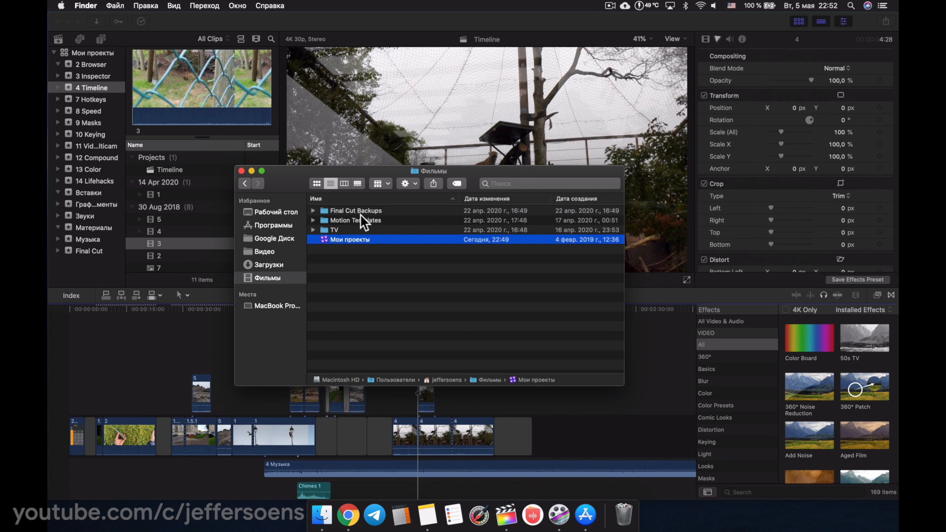
double_click(398, 220)
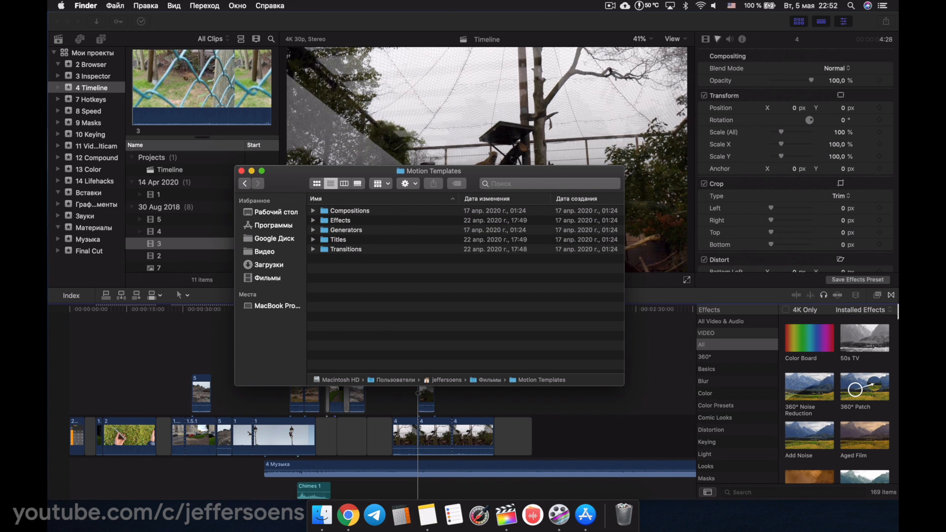
double_click(373, 222)
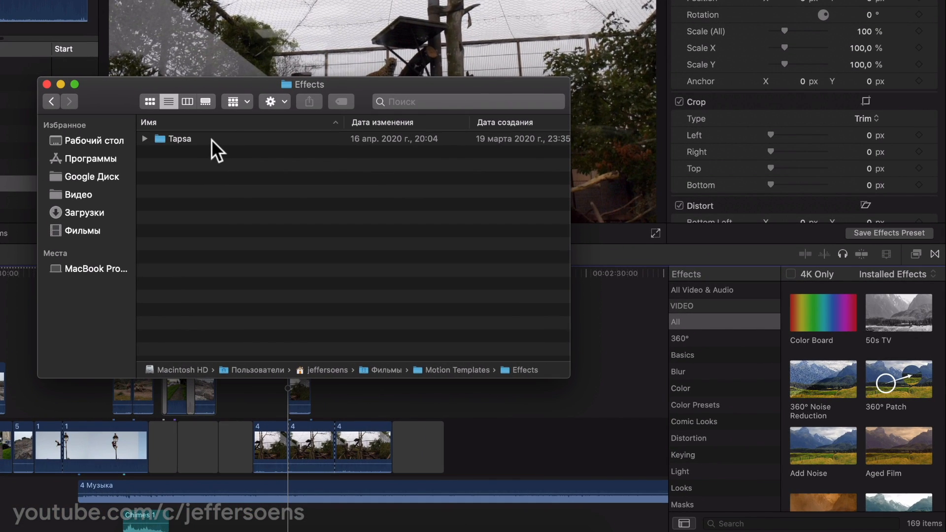
Return to Final Cut Pro, close and reopen the effects browser, and show the Tapsa category.
left_click(917, 255)
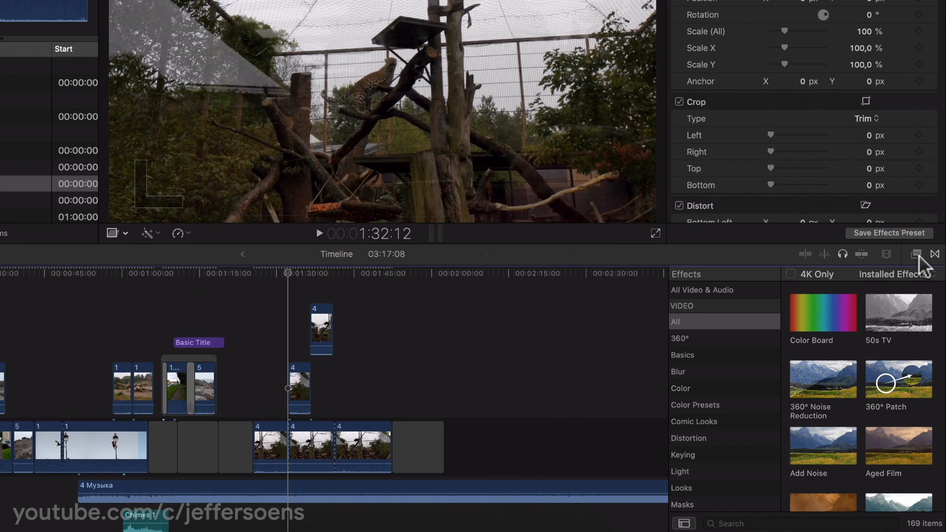
left_click(917, 255)
left_click(917, 255)
scroll(727, 407, "down", 5)
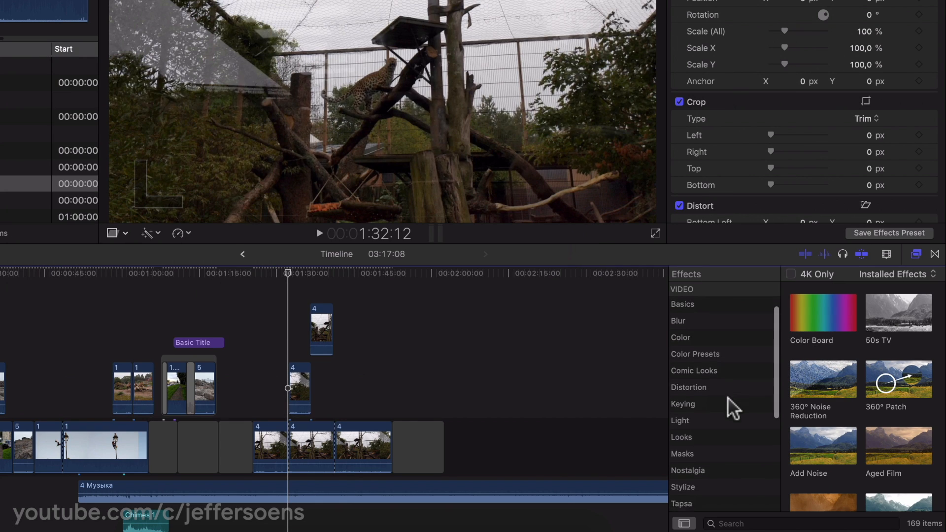
left_click(707, 463)
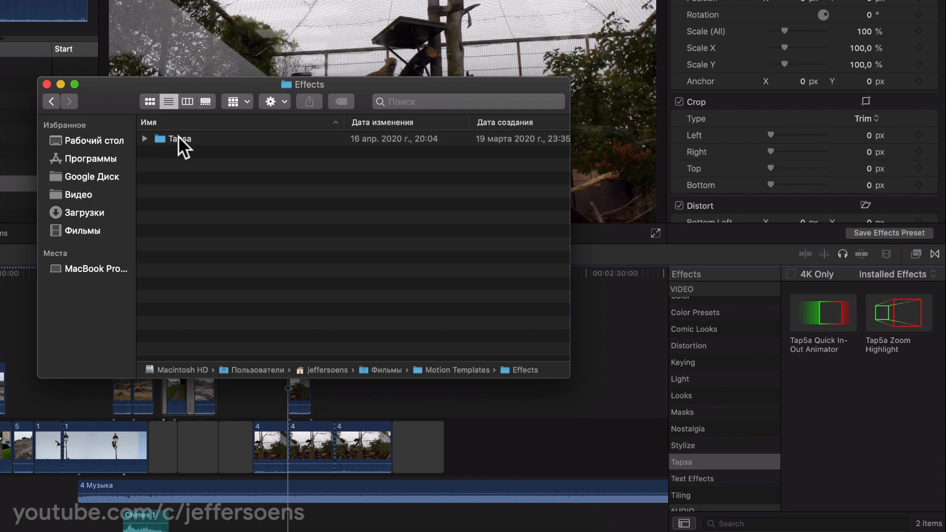
Point out the matching Tapsa folder in Finder, and go back up through Motion Templates to its parent folder.
left_click(179, 139)
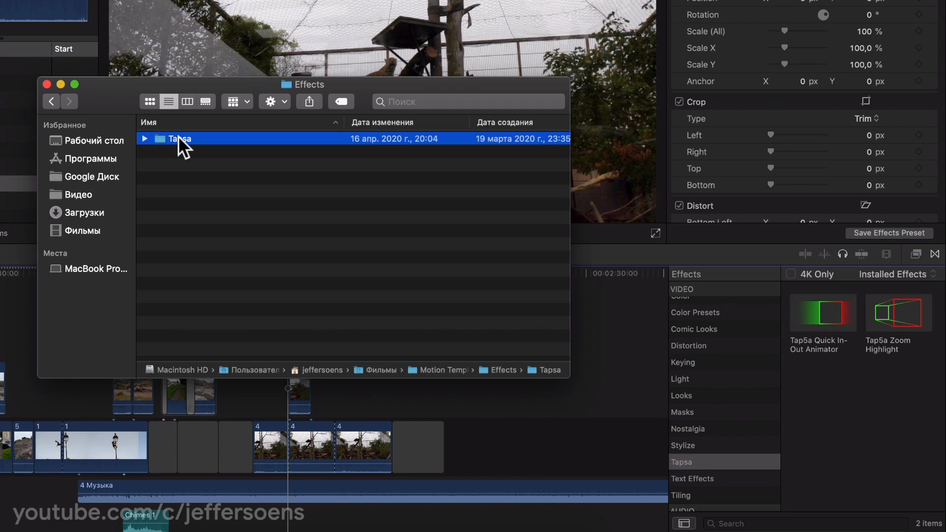
left_click(267, 203)
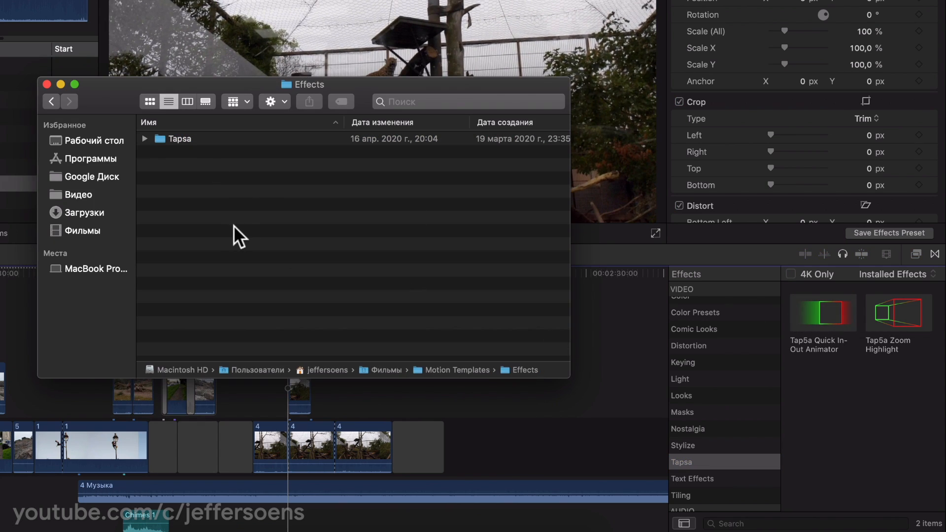
left_click(51, 102)
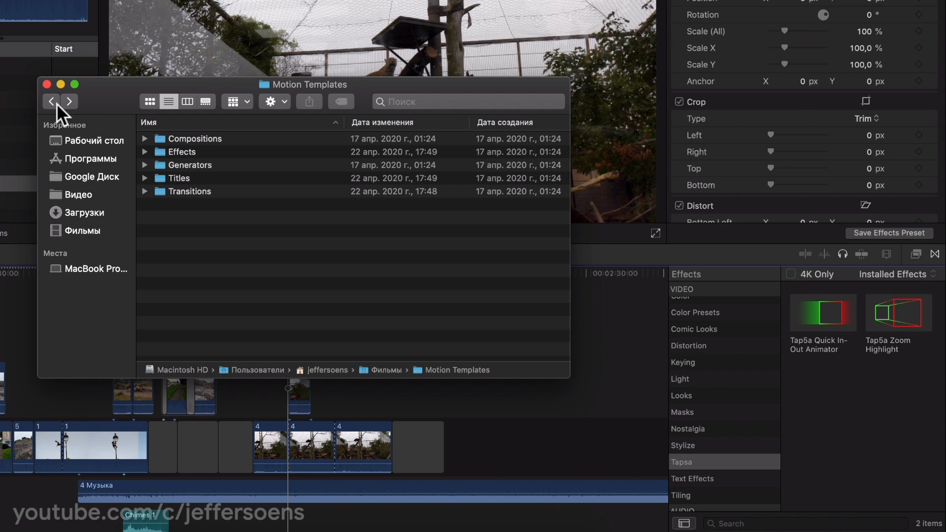
left_click(51, 101)
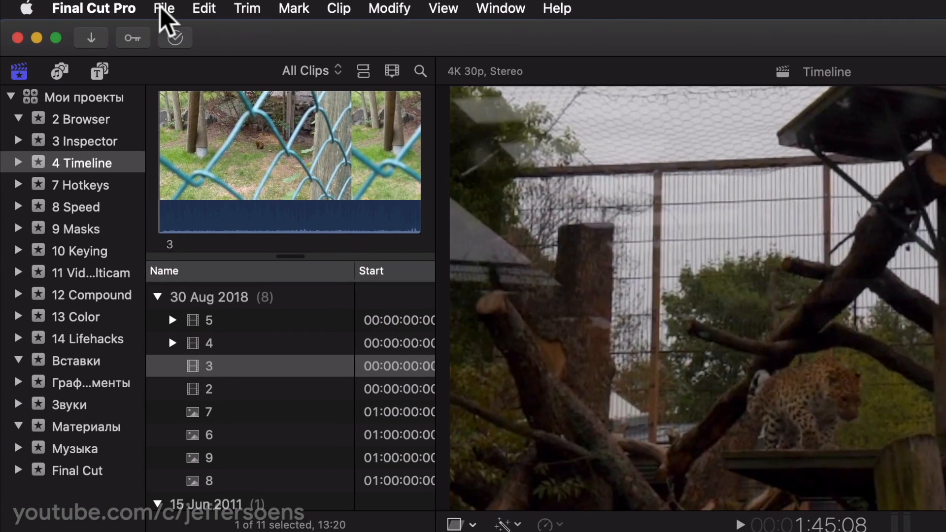
Look through the File, Edit, Trim, Clip and View commands to examine the keyboard shortcuts listed beside them.
left_click(156, 8)
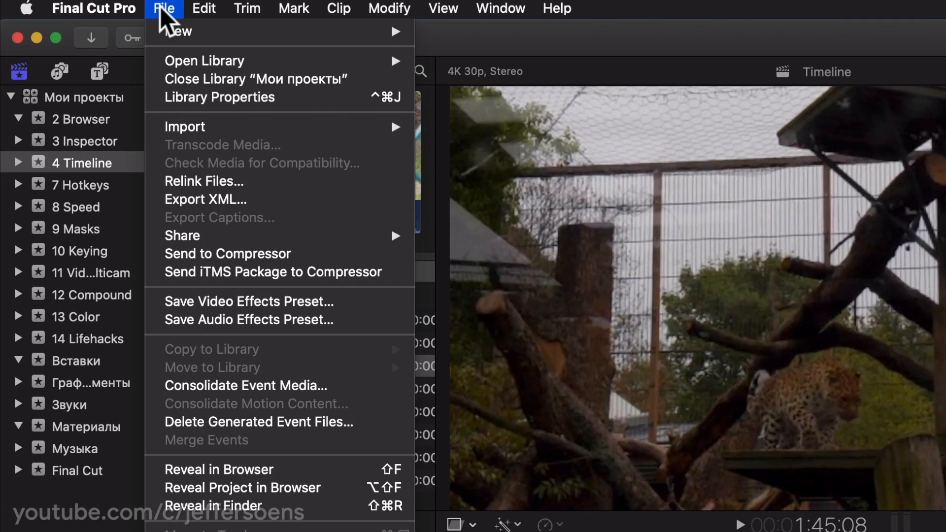
mouse_move(211, 10)
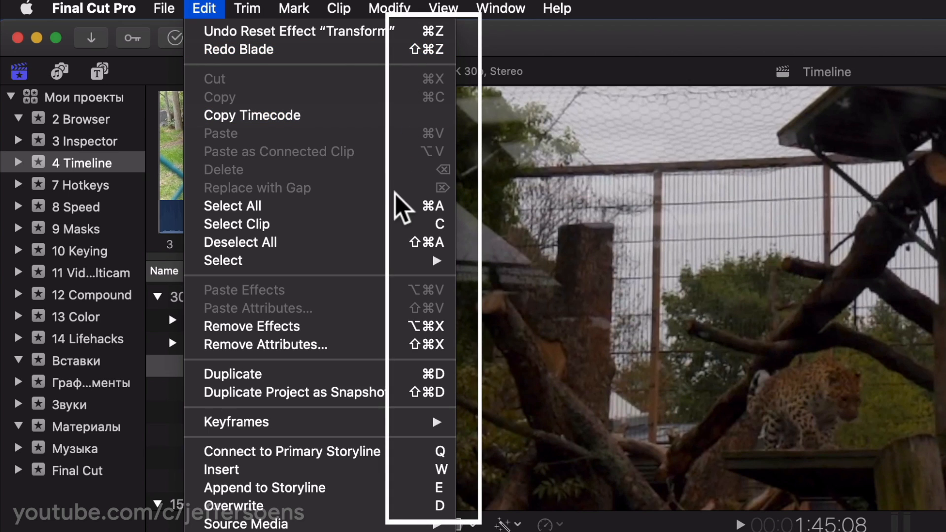
mouse_move(378, 425)
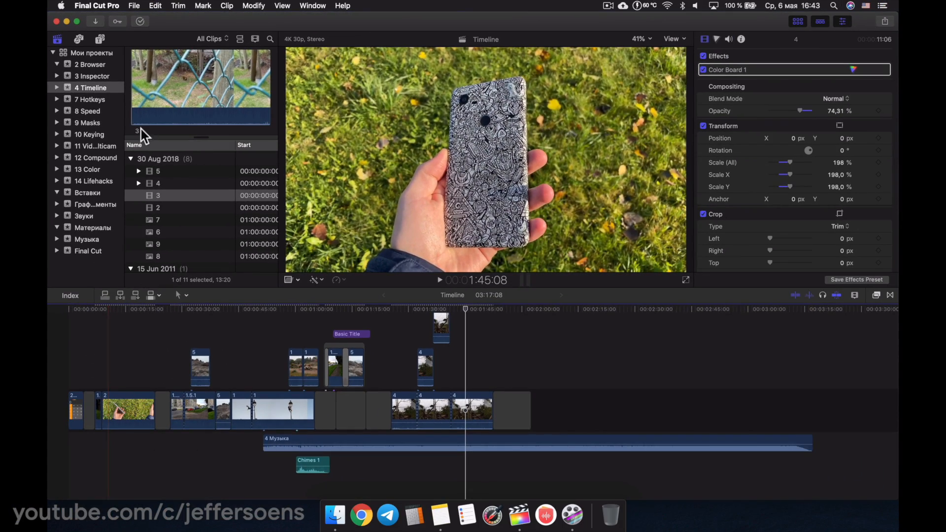
left_click(156, 6)
mouse_move(178, 7)
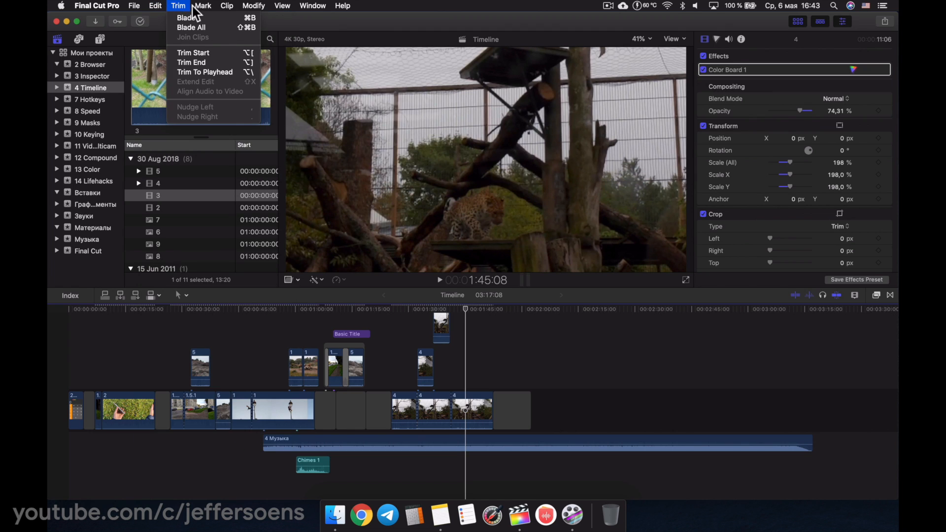
mouse_move(228, 7)
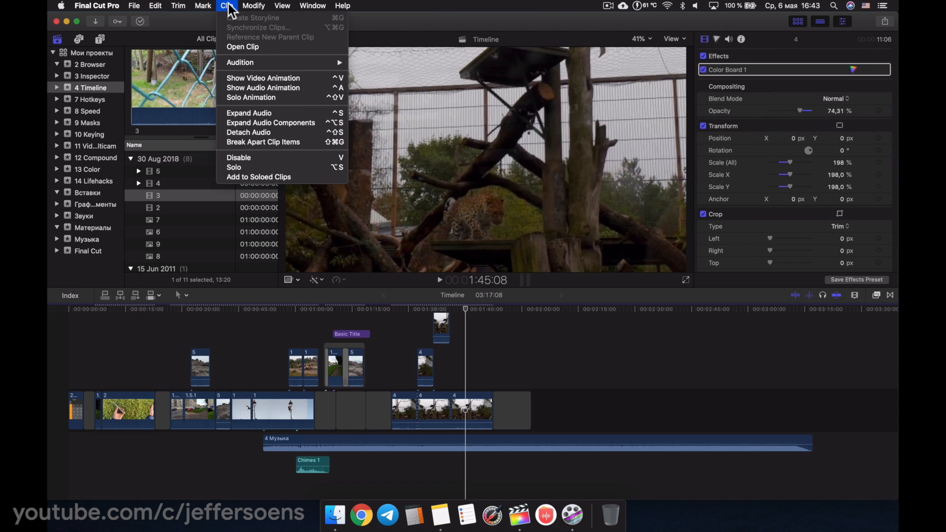
mouse_move(282, 7)
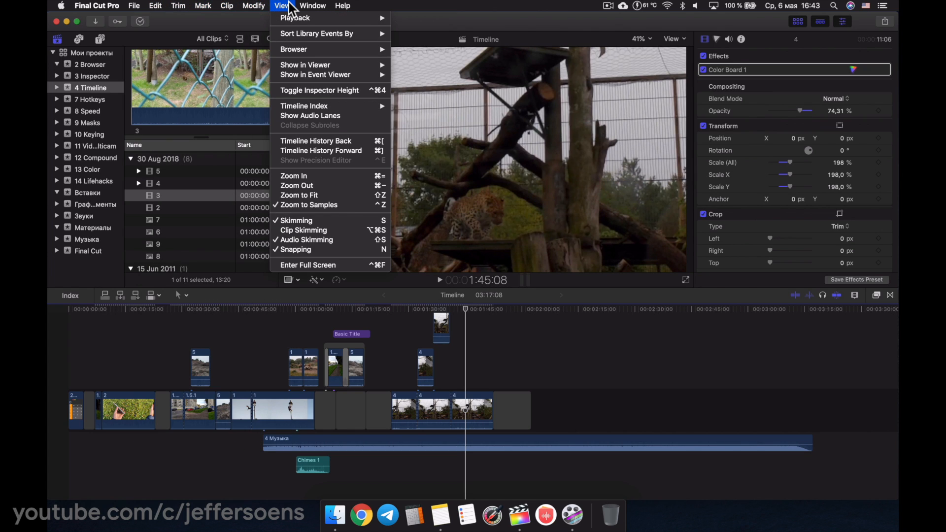
left_click(151, 326)
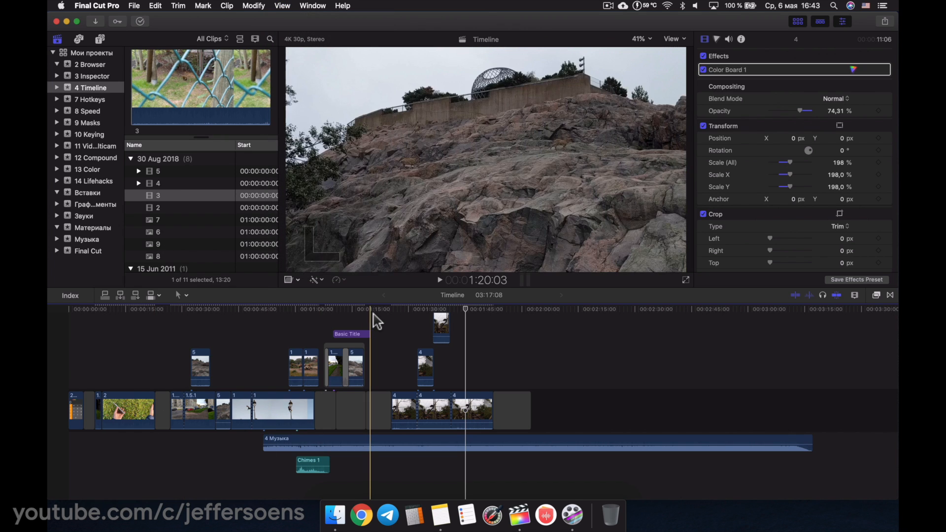
Place the playhead at 1:46:26 over the last leopard clip, and move it backward frame by frame.
left_click_drag(466, 309, 461, 309)
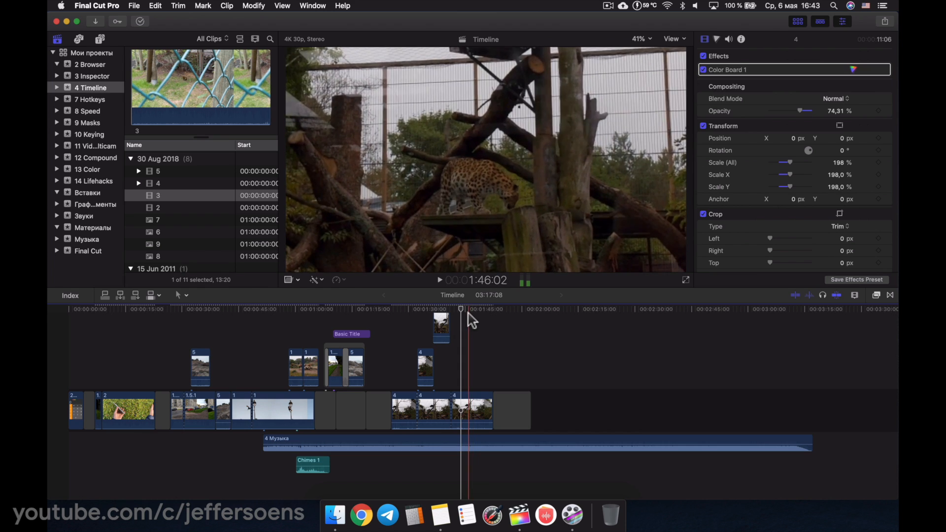
left_click(471, 312)
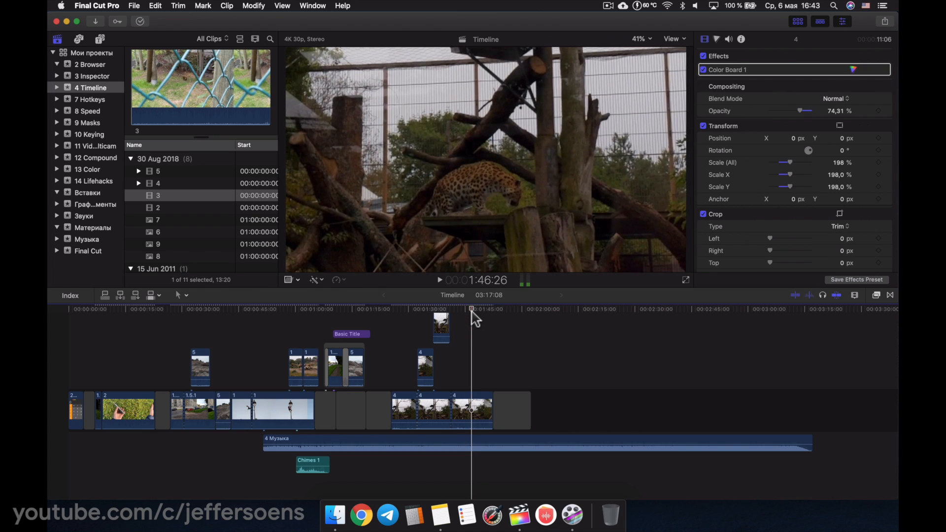
key("Left")
key("Left")
key("Left")
key("Left")
key("Left")
key("Left")
key("Left")
key("Left")
key("Left")
key("Left")
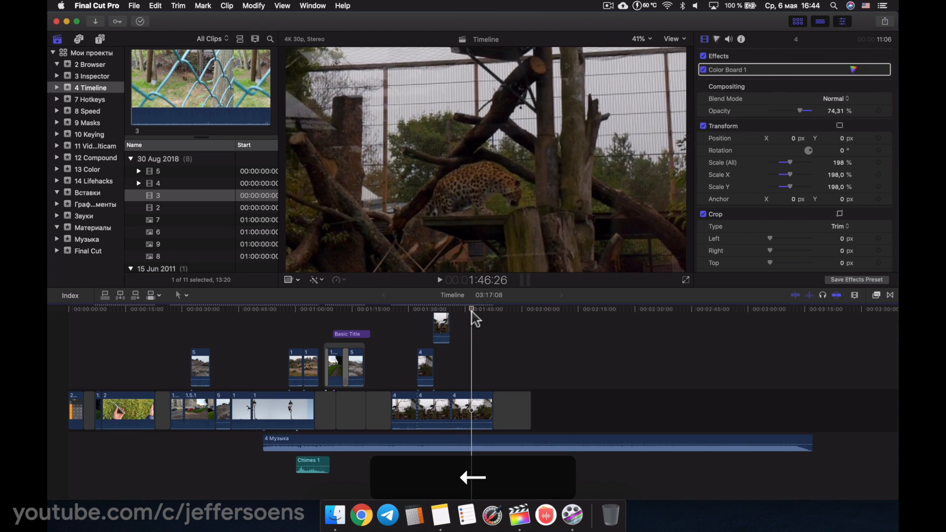
Move the playhead forward frame by frame through the last leopard clip.
key("Right")
key("Right")
key("Right")
key("Right")
key("Right")
key("Right")
key("Right")
key("Right")
key("Right")
key("Right")
key("Right")
key("Right")
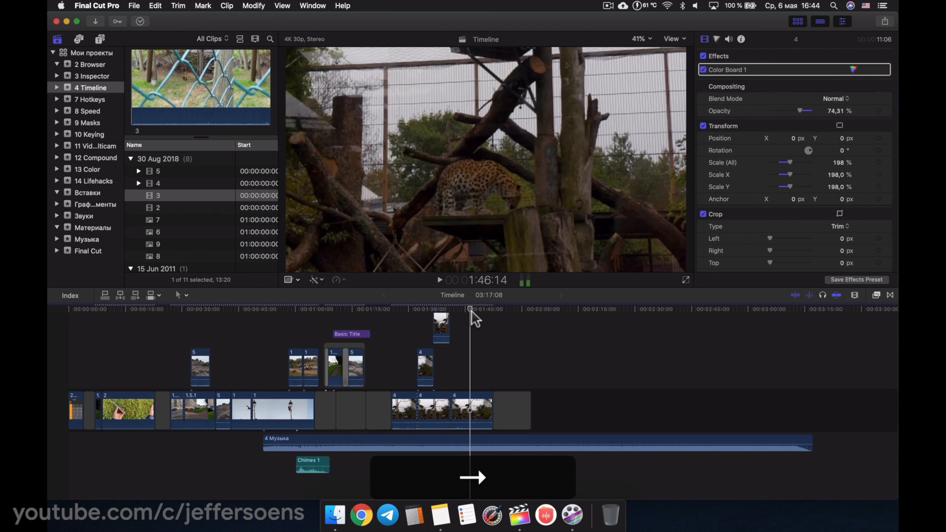
key("Right")
key("Right")
key("Right")
key("Right")
key("Right")
key("Right")
key("Right")
key("Right")
key("Right")
key("Right")
key("Right")
key("Right")
key("Right")
key("Right")
key("Right")
key("Right")
key("Right")
key("Right")
key("Right")
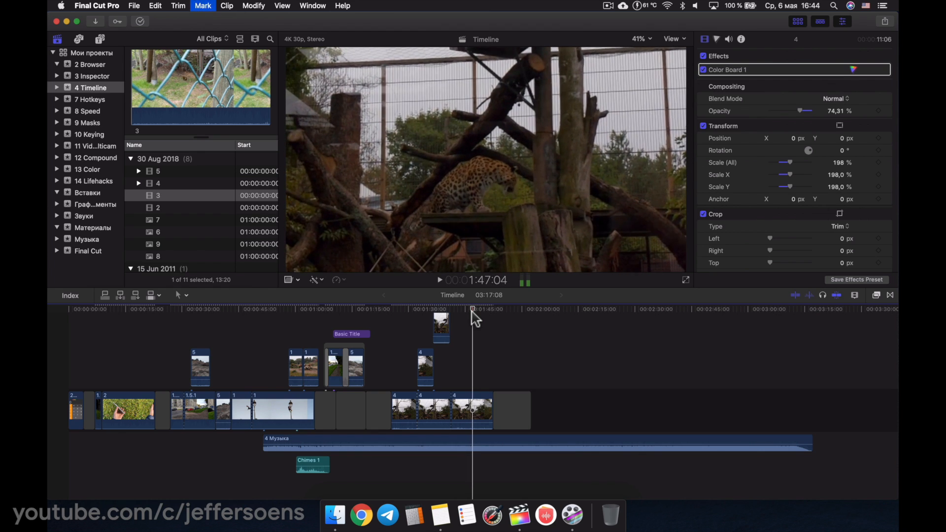
key("Right")
key("Right")
key("Right")
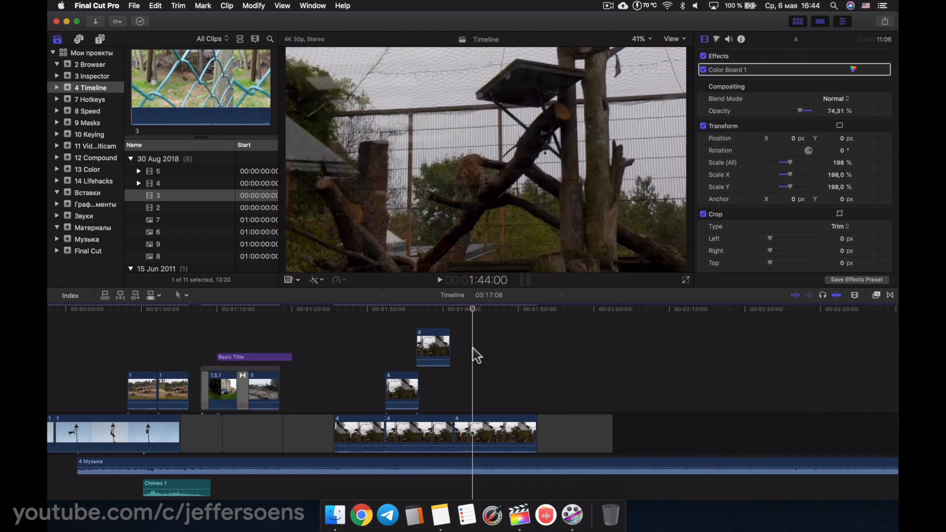
Copy the last clip 4 of the primary storyline and paste it after the final gap, at 2:02:17.
left_click(474, 427)
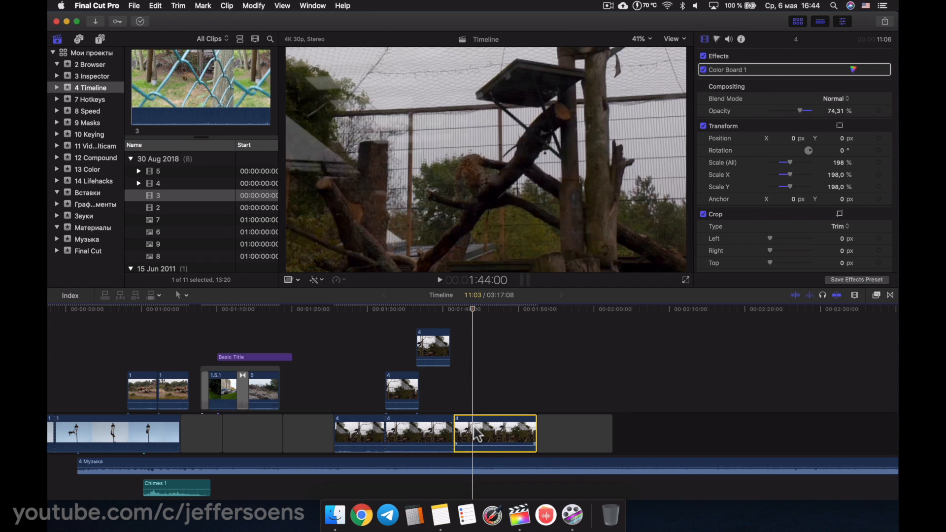
key("super+c")
left_click(613, 381)
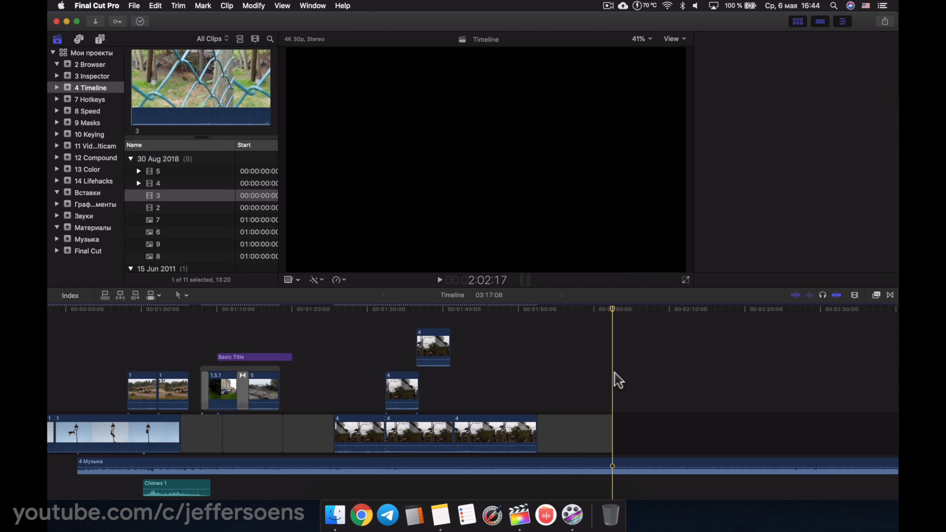
key("super+v")
left_click(640, 367)
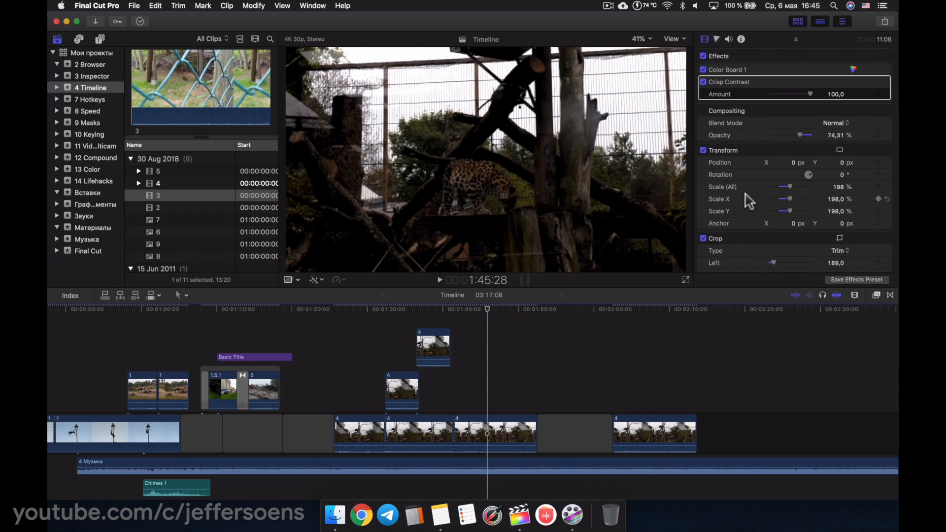
Copy the clip with Crisp Contrast, and paste its checked effects, scale, crop and Groove Delay attributes onto the duplicate at the storyline's end.
scroll(750, 200, "down", 5)
scroll(747, 200, "down", 4)
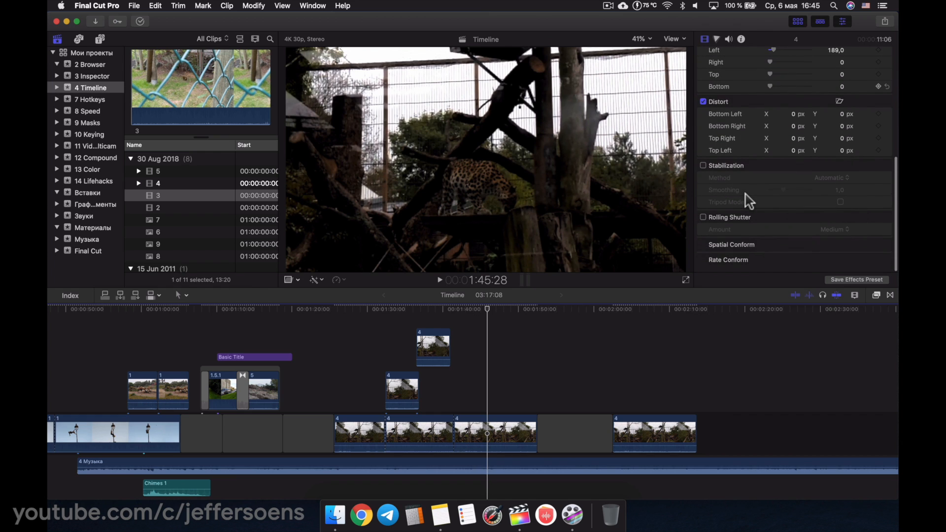
left_click(495, 433)
key("super+c")
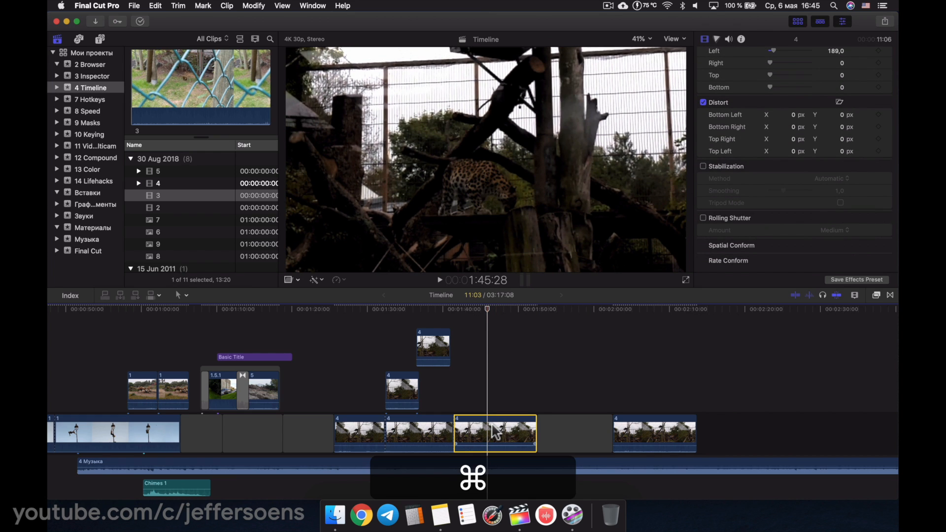
left_click(649, 438)
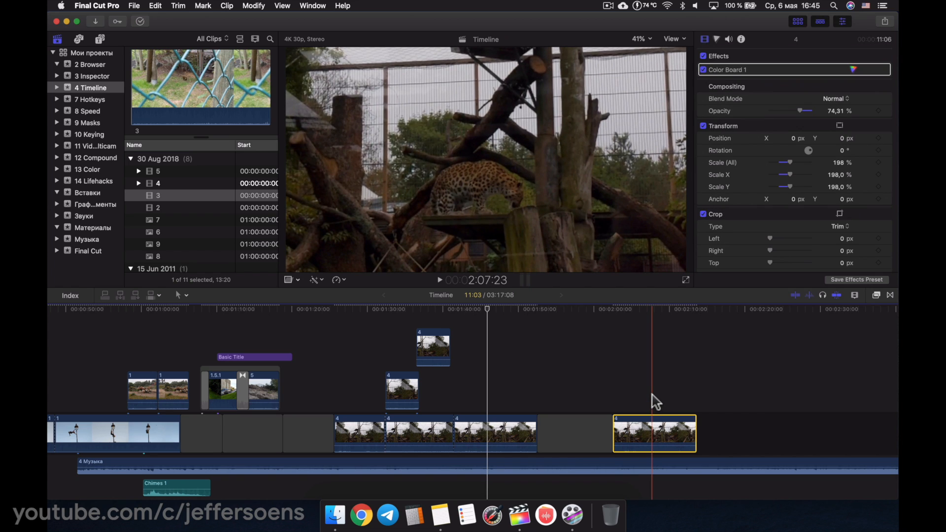
key("shift+super+v")
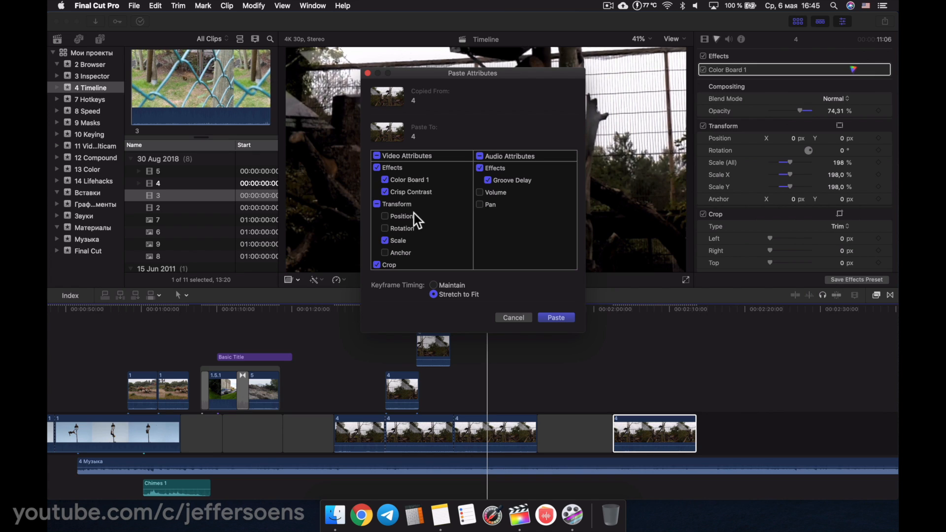
scroll(414, 214, "down", 5)
scroll(414, 214, "up", 5)
left_click(567, 319)
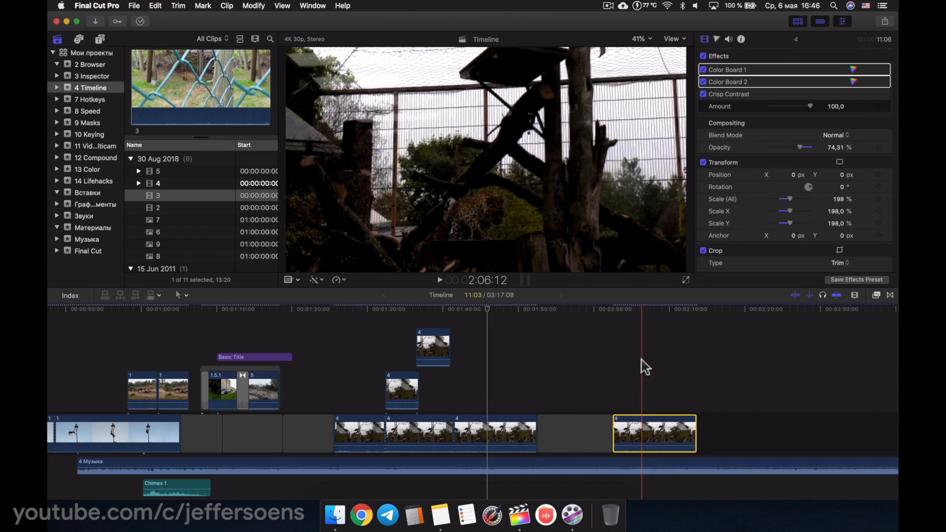
Select all clips in the timeline, and clear the selection again.
left_click(502, 372)
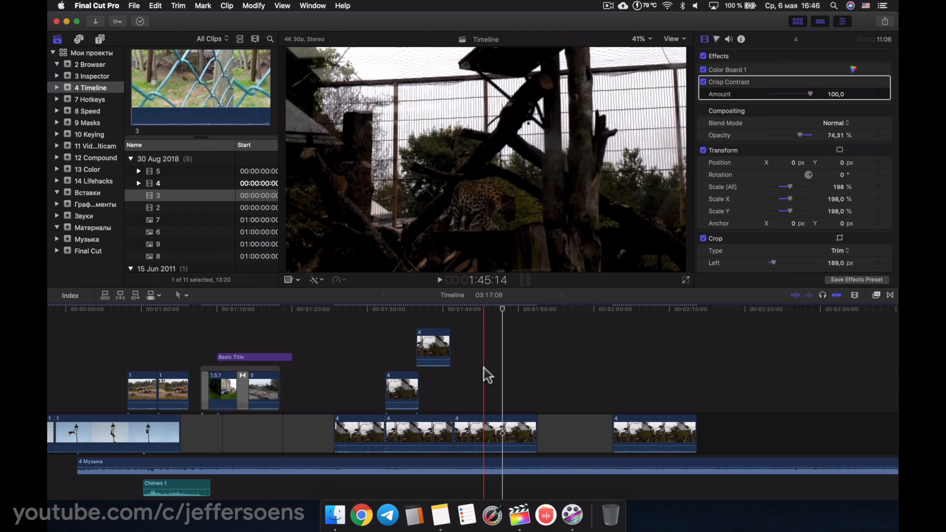
scroll(488, 376, "left", 10)
scroll(488, 376, "right", 10)
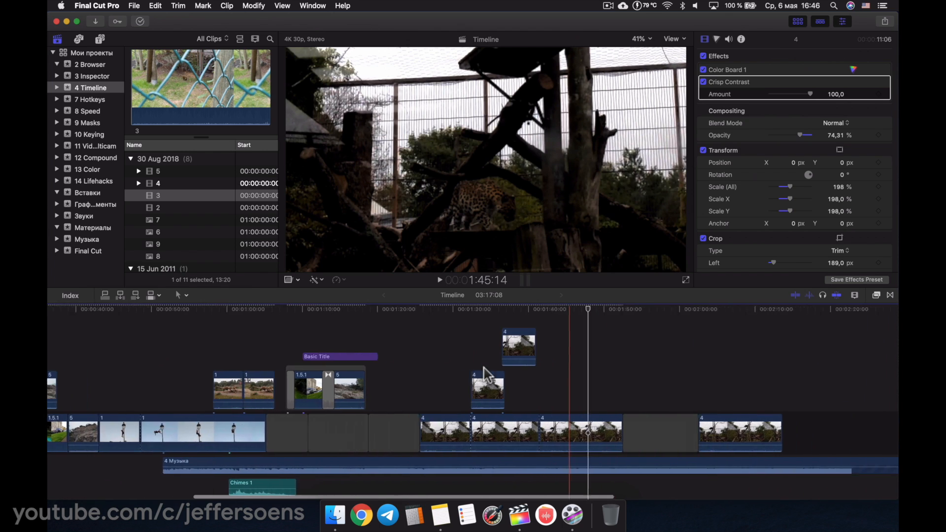
key("super+a")
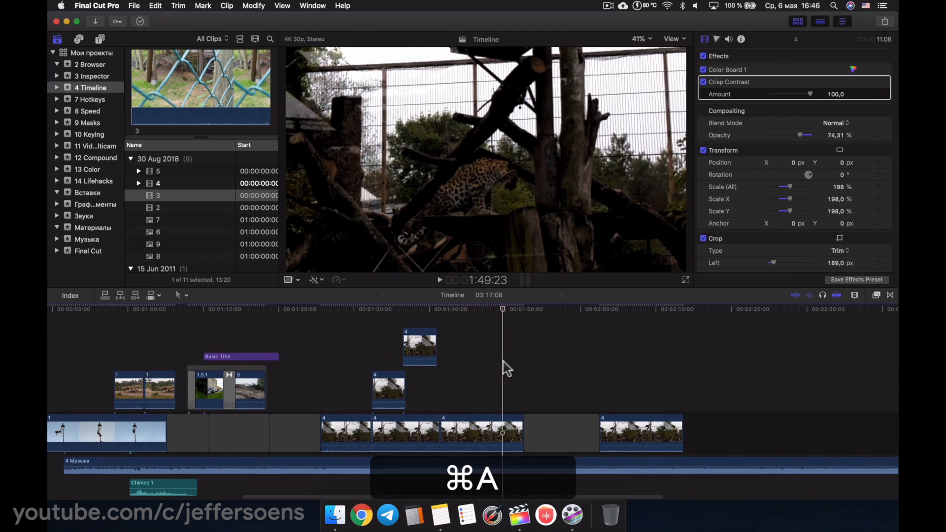
left_click(474, 376)
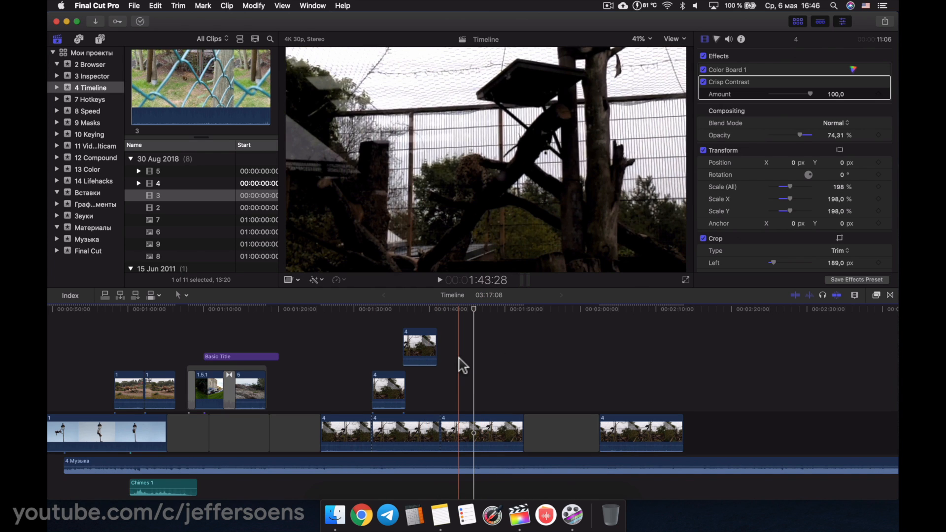
Delete the topmost connected clip 4 above the primary storyline.
left_click(423, 348)
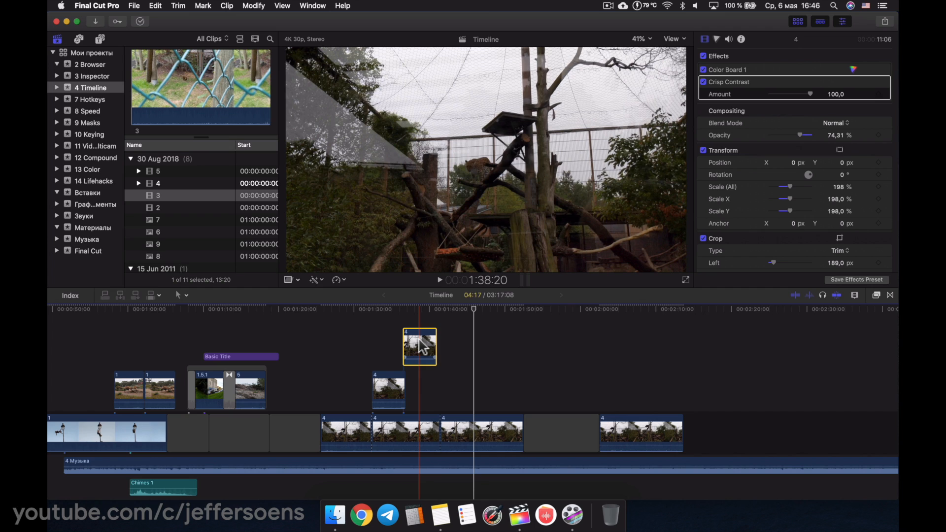
key("BackSpace")
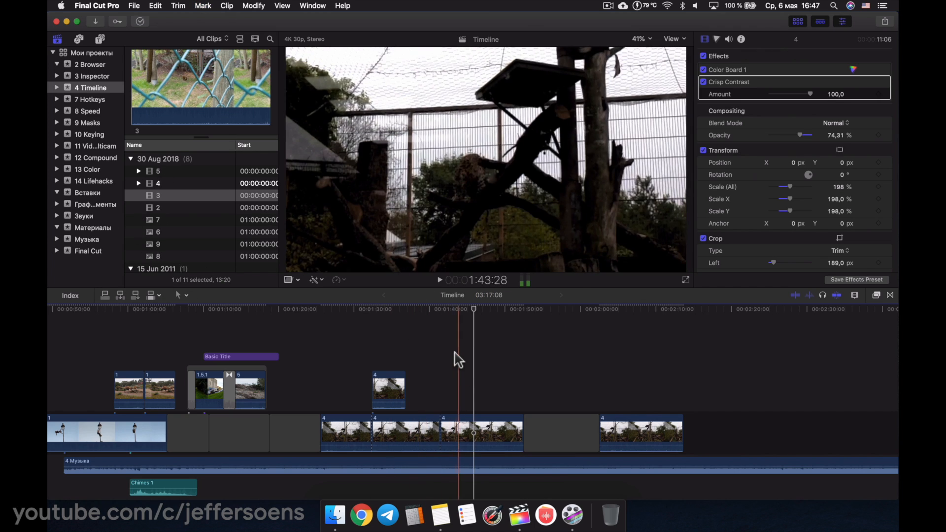
left_click(456, 351)
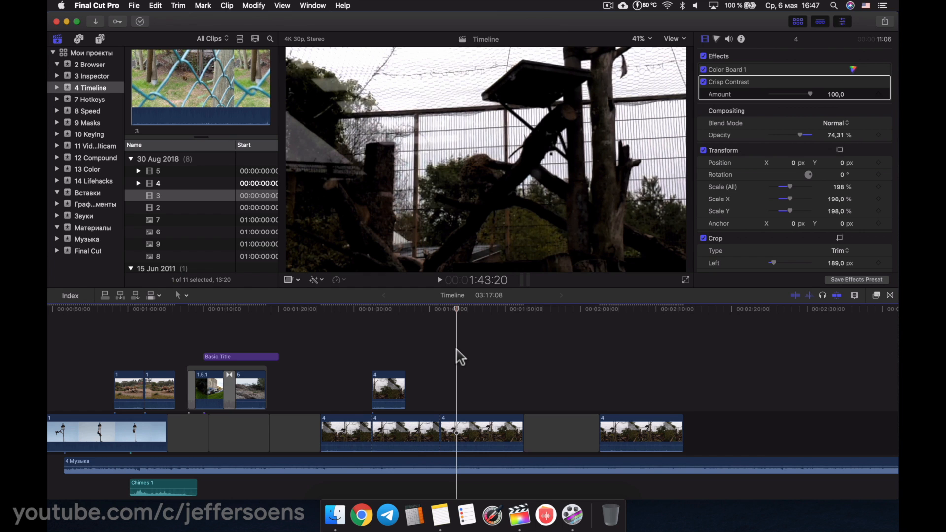
Zoom the timeline out to a compact overview, and zoom back in on the clips.
scroll(460, 356, "left", 5)
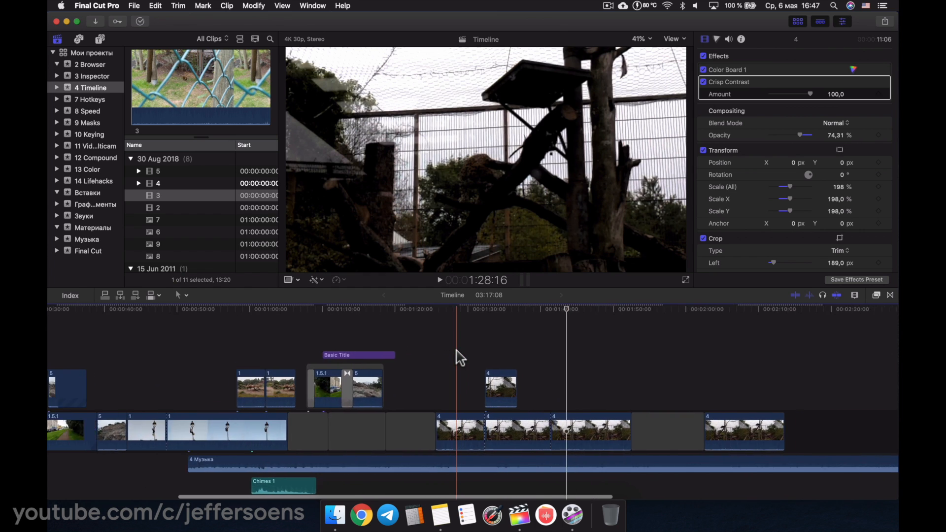
key("super+minus")
key("super+minus")
key("super+minus")
key("super+minus")
key("super+minus")
key("super+equal")
key("super+equal")
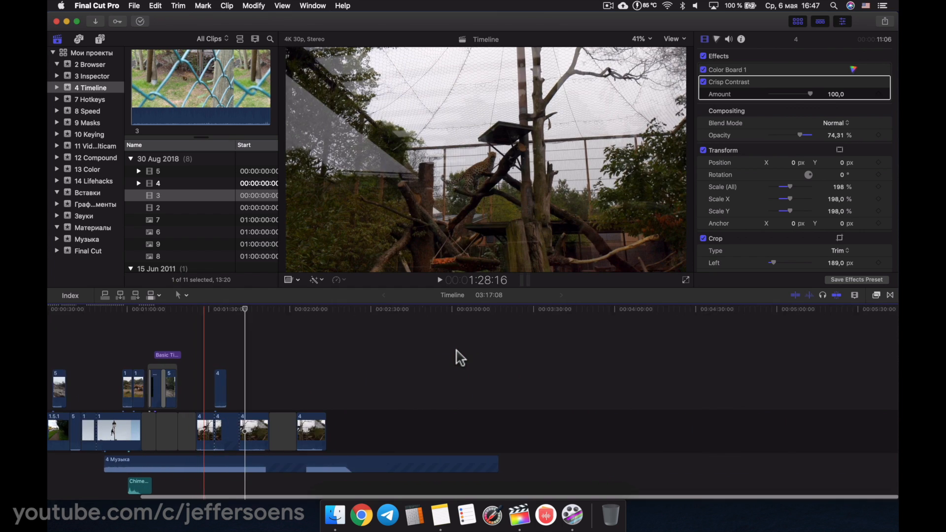
key("super+equal")
key("super+equal")
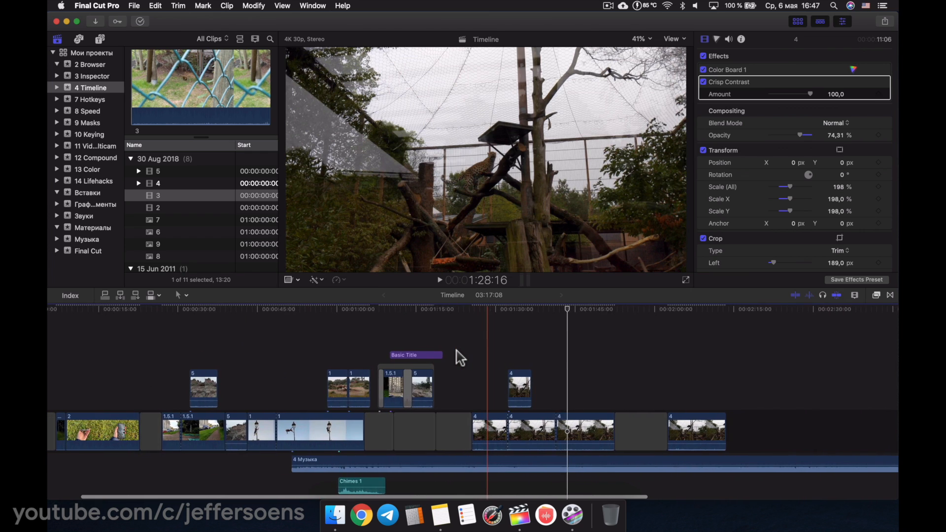
Place the playhead at 53:12 over the street lamp clip, and zoom the timeline in and out around it.
scroll(461, 357, "left", 3)
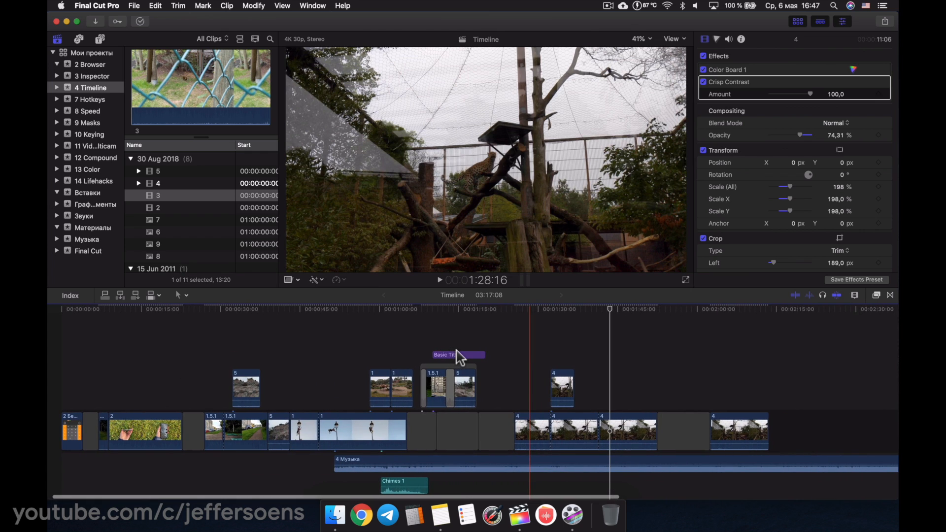
left_click(344, 350)
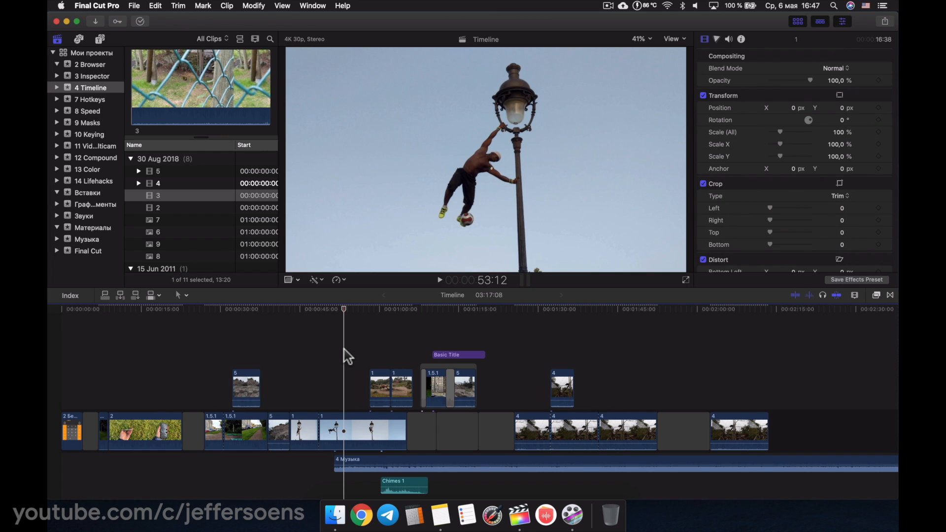
key("super+equal")
key("super+minus")
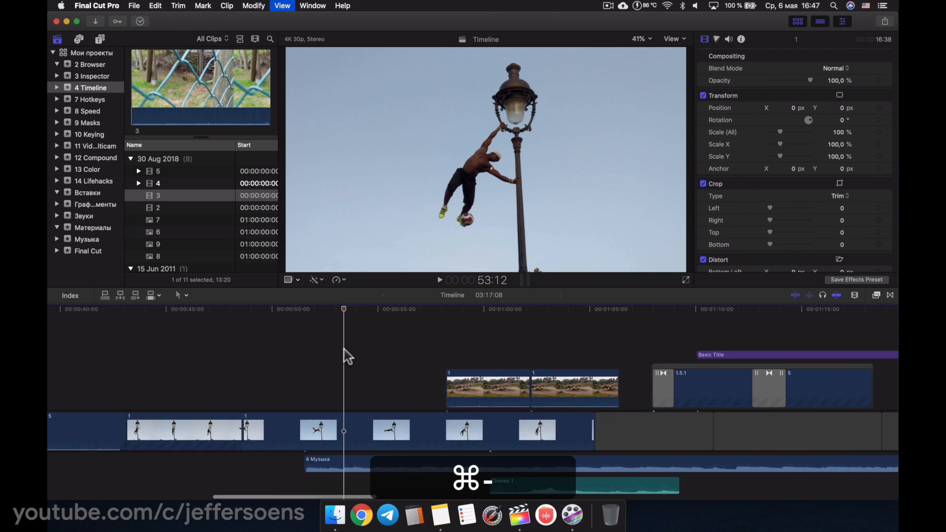
Place the playhead at 1:43:08 over the leopard clip, and zoom the timeline in around it.
scroll(344, 355, "right", 2)
left_click(565, 353)
key("super+equal")
key("super+equal")
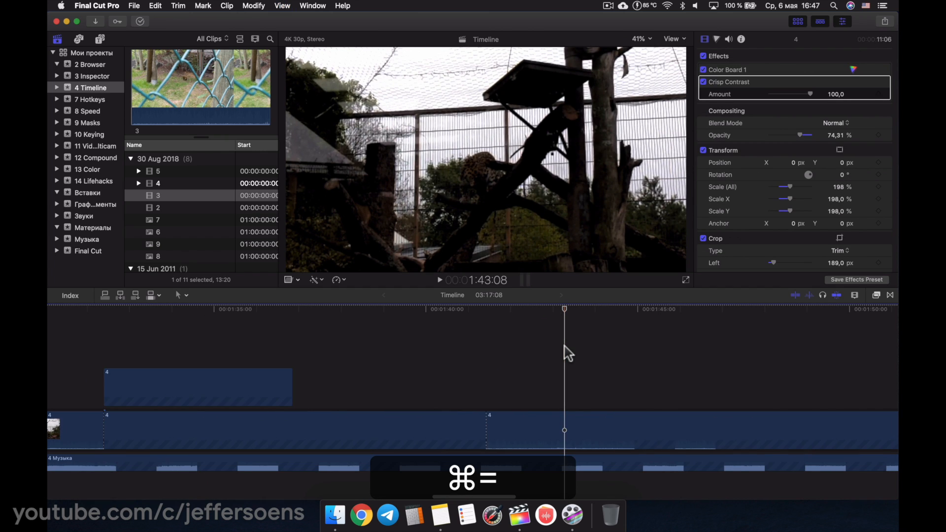
Zoom the timeline out and back in around 1:25:18, and fit the whole project into the timeline view.
key("super+minus")
key("super+minus")
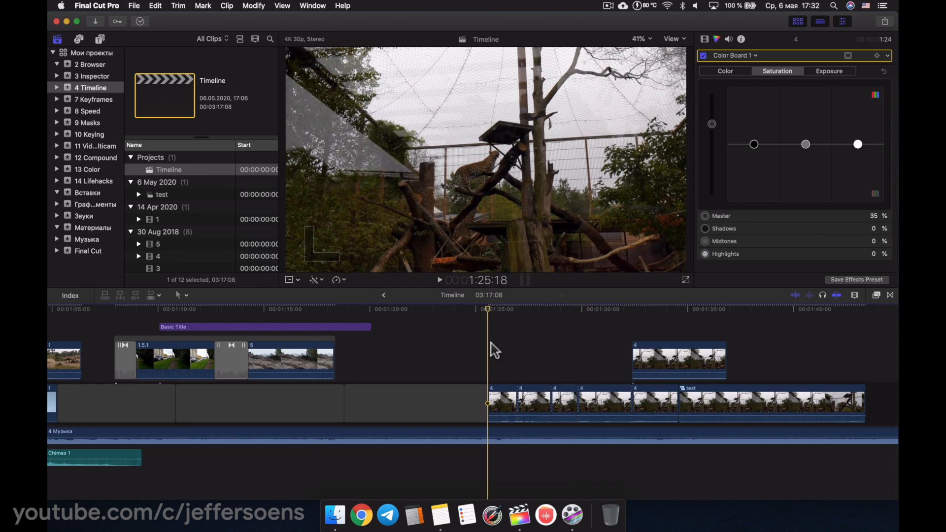
key("super+minus")
key("super+minus")
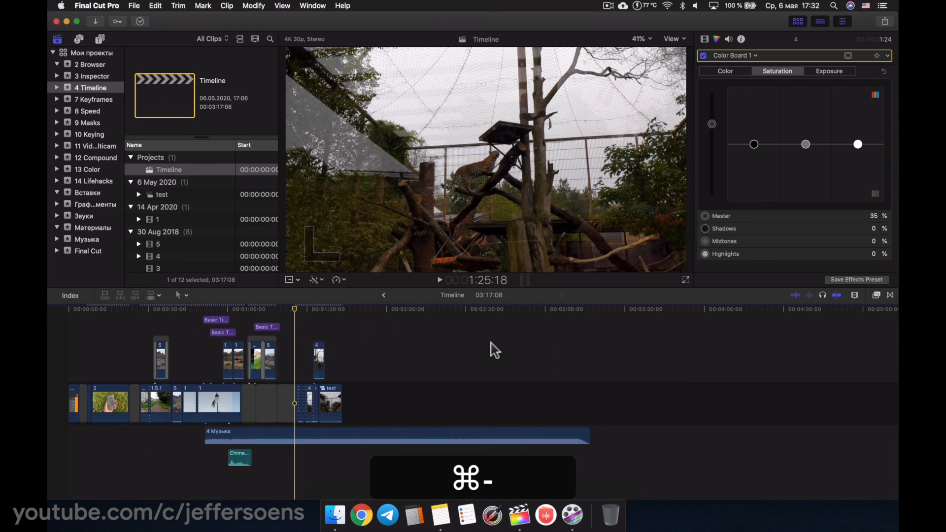
key("super+equal")
key("super+equal")
key("super+equal")
scroll(495, 350, "left", 5)
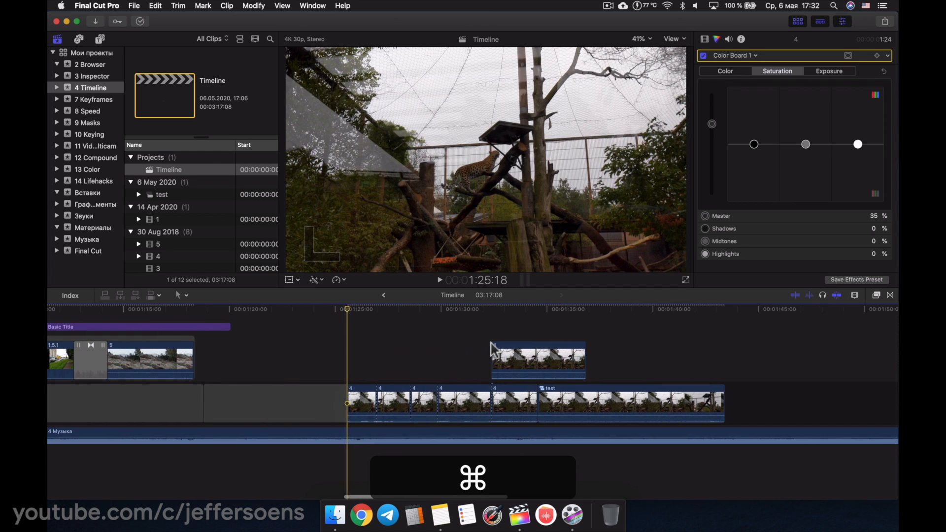
key("shift+z")
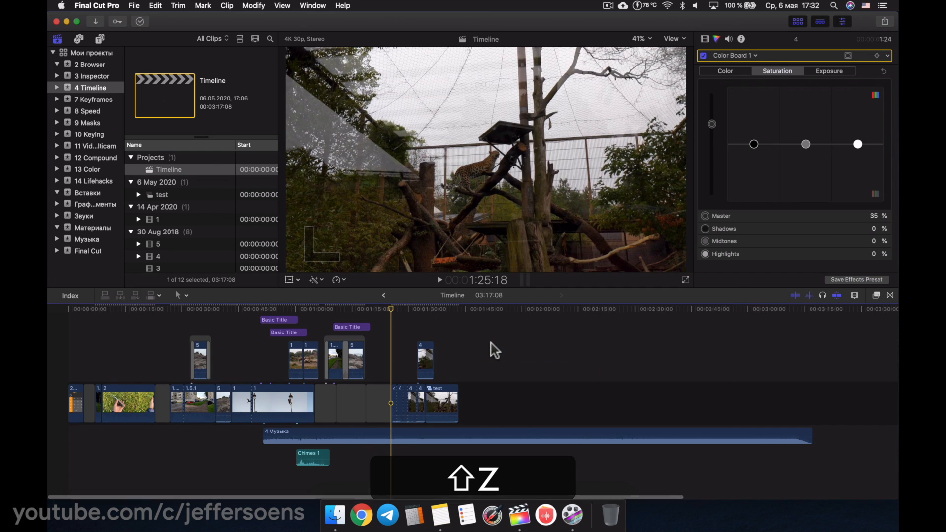
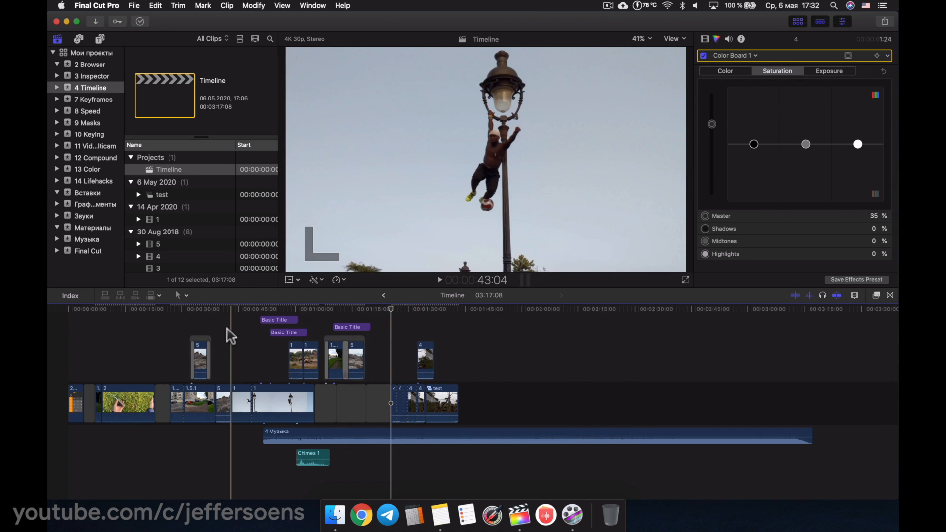
key("super+equal")
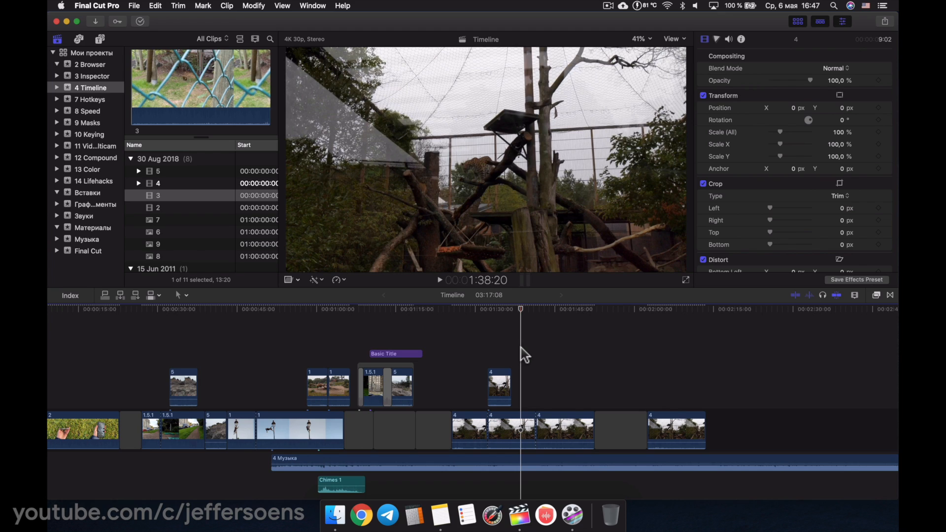
Undo the recent edits back through the deletion of the topmost clip 4 and the added copy of clip 4 at the storyline's end.
key("super+z")
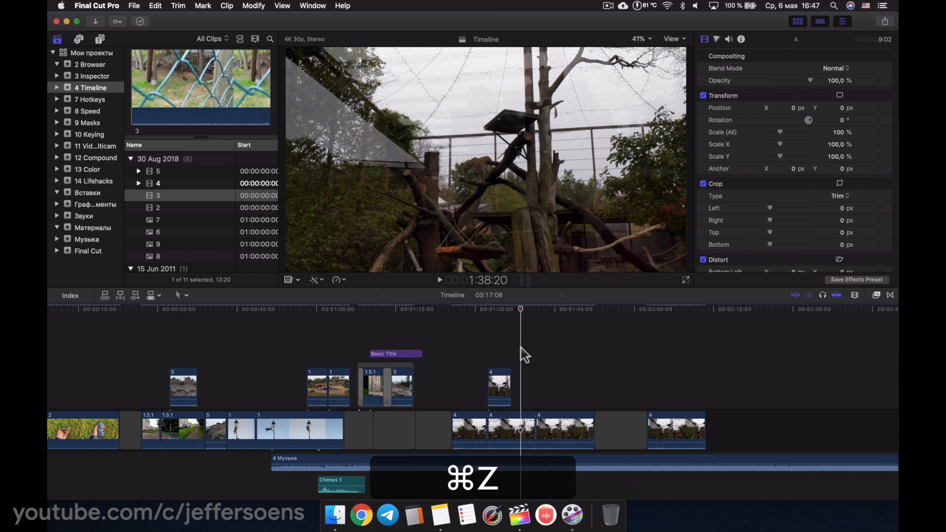
left_click(488, 345)
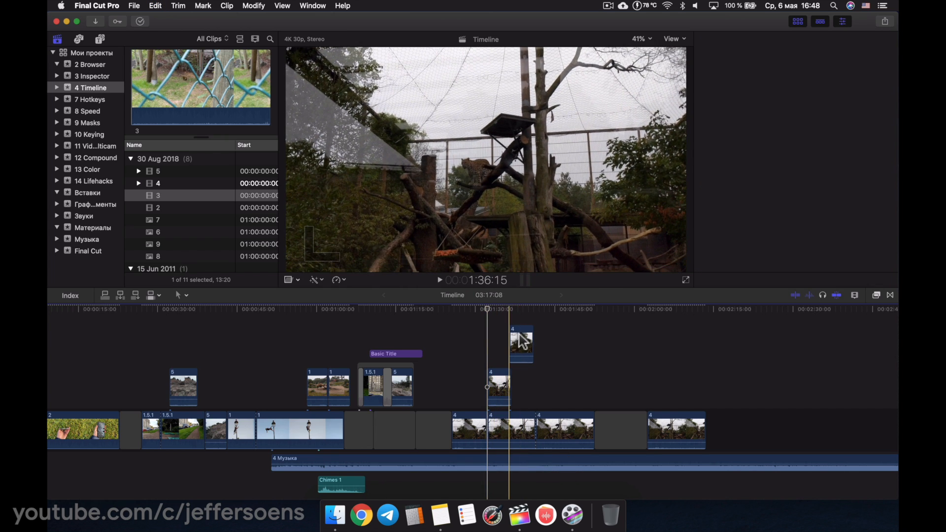
key("super+z")
key("super+z")
key("super+z")
key("super+z")
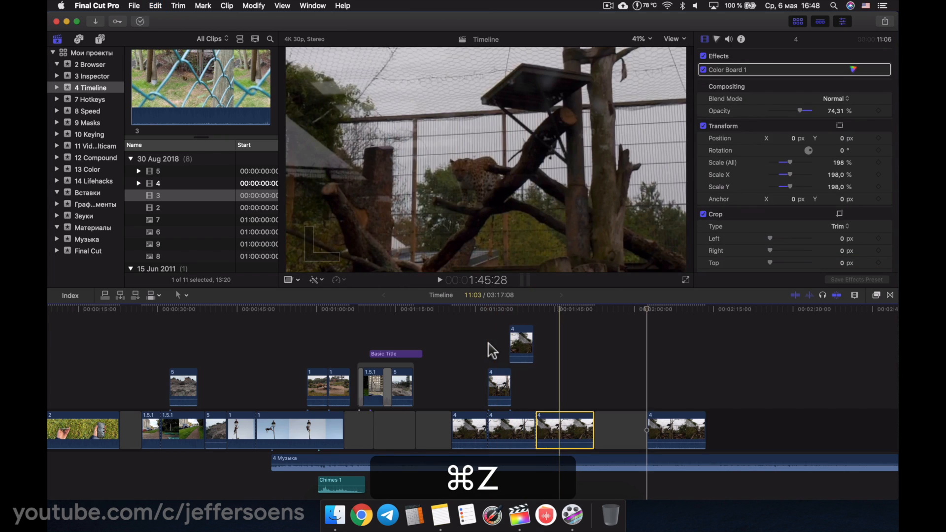
key("super+z")
key("super+z")
key("super+z")
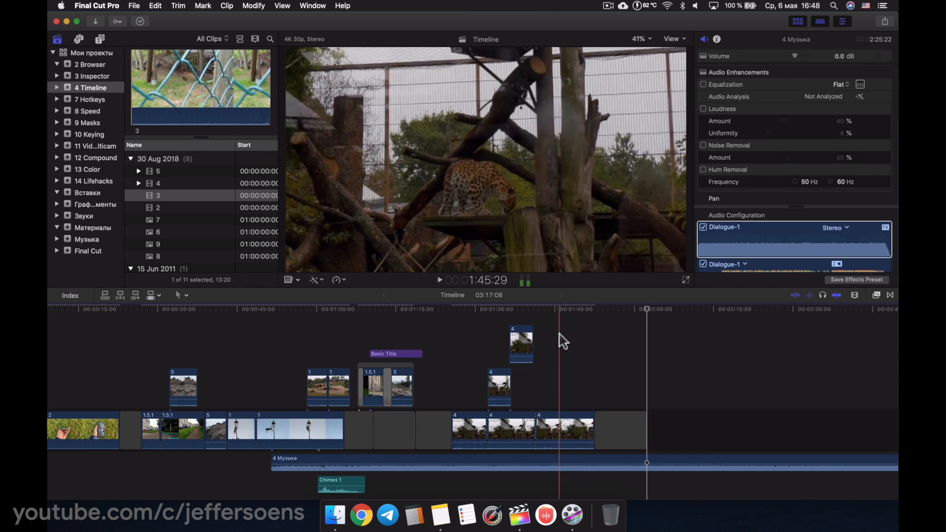
left_click(559, 334)
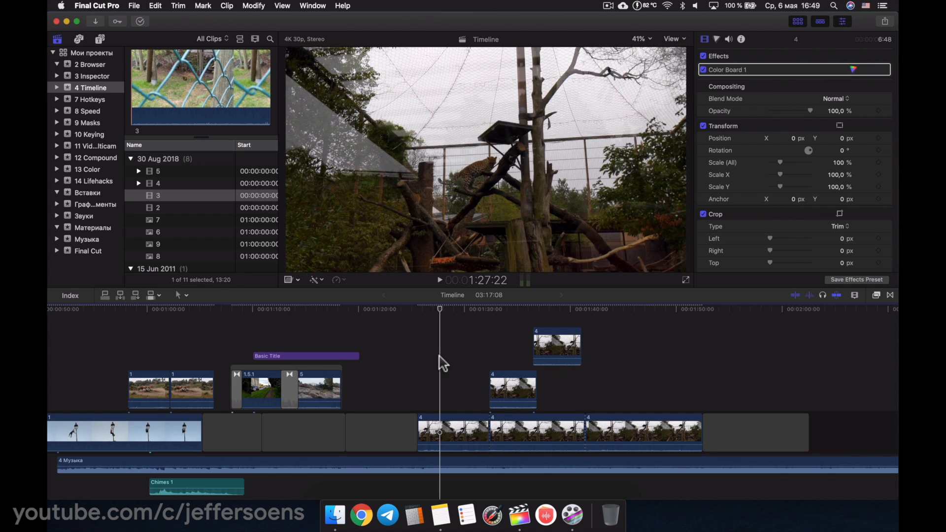
Cut the first clip 4 in the primary storyline with the Blade tool at about 1:27 and 1:30, and return to the Select tool.
key("super+equal")
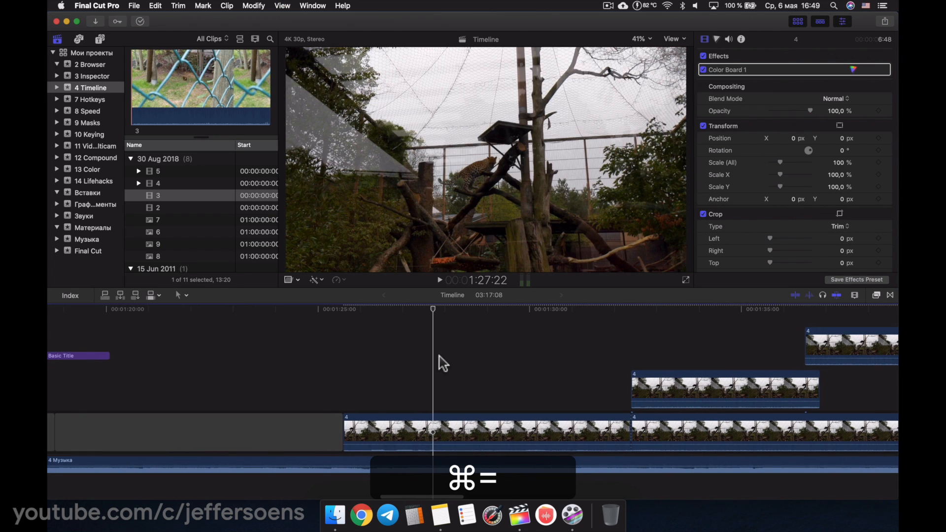
left_click(182, 295)
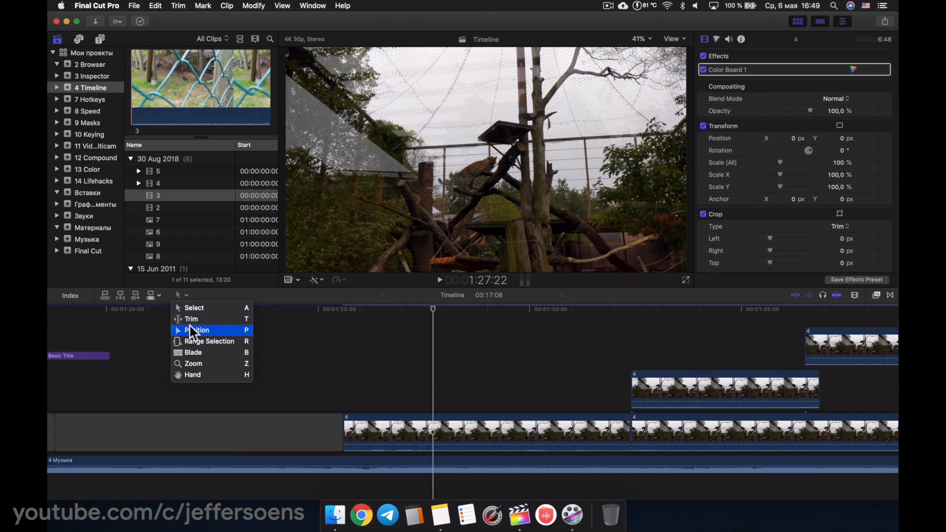
left_click(428, 361)
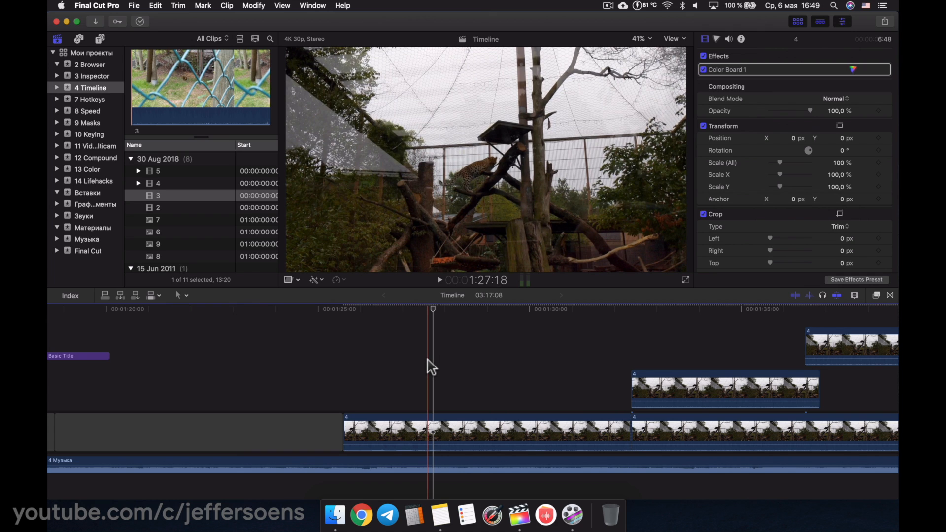
key("b")
left_click(403, 428)
left_click(525, 429)
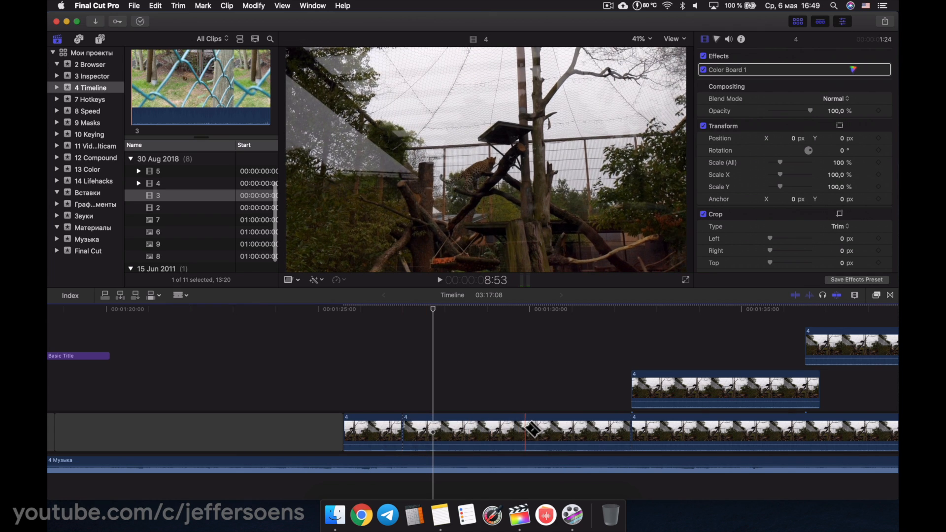
key("a")
Split the primary storyline clip at the playhead at 1:28:18, and switch to the Blade tool and back to Select.
scroll(526, 431, "down", 5)
scroll(526, 431, "right", 3)
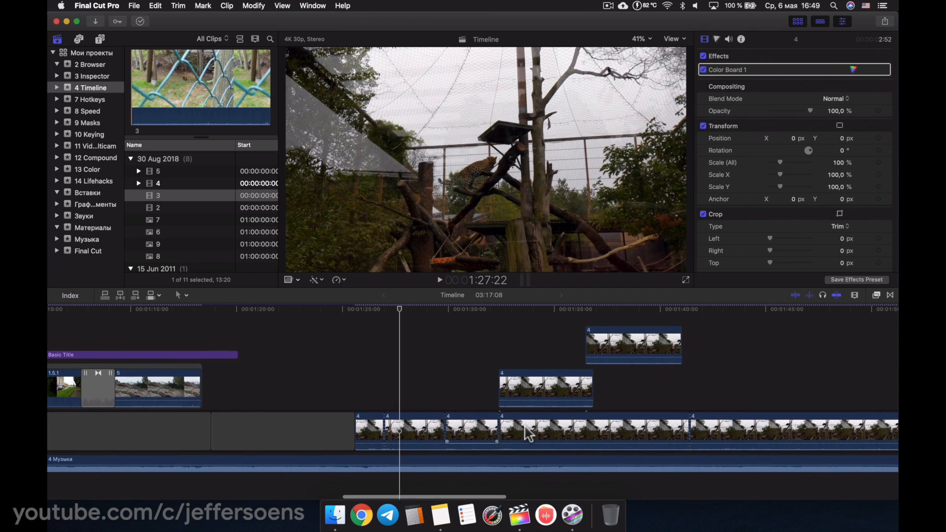
left_click(413, 342)
key("super+b")
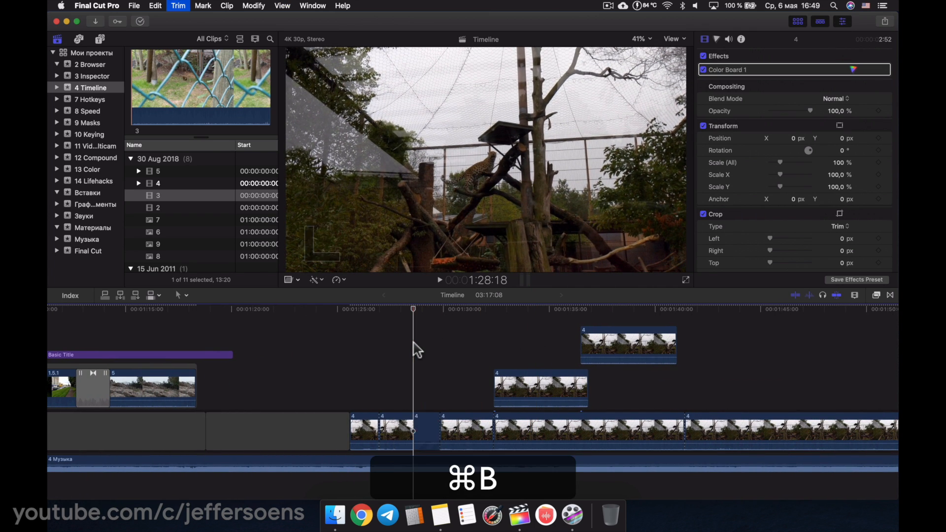
scroll(418, 351, "right", 2)
key("b")
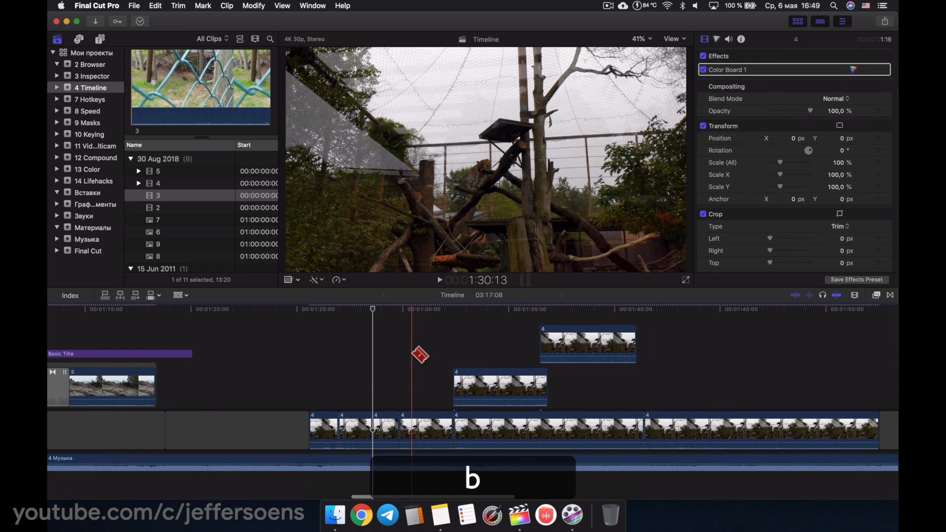
key("a")
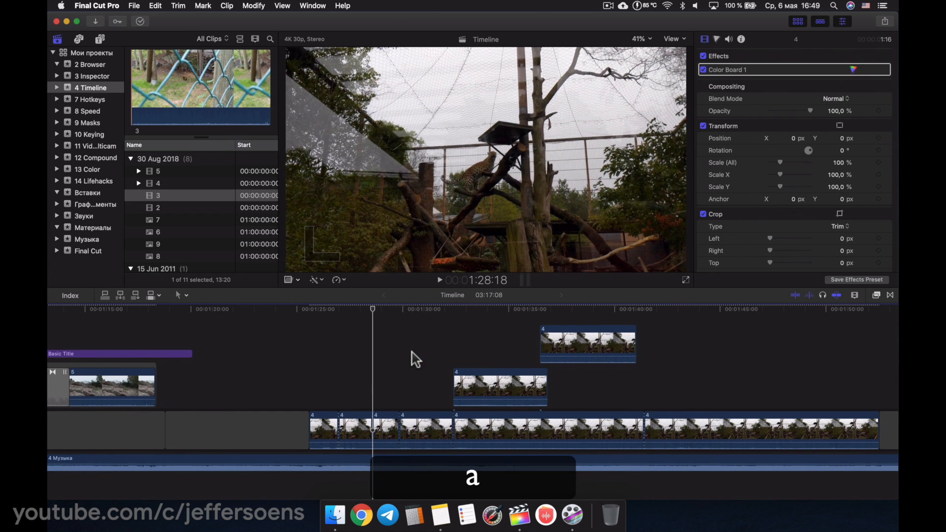
Split the primary storyline's clip 4 at playhead positions 1:34:18 and 1:38:17, beneath the two connected clips.
left_click(501, 349)
key("super+b")
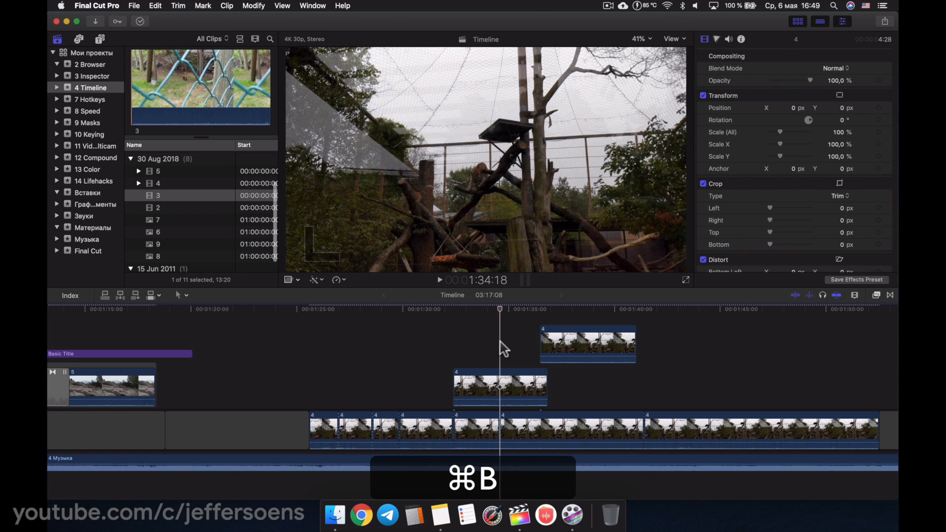
scroll(493, 353, "right", 2)
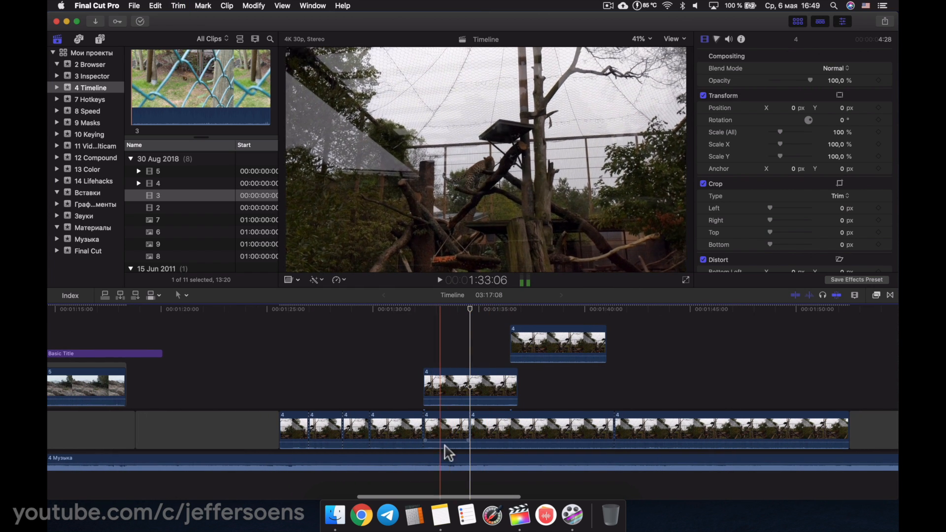
left_click(555, 322)
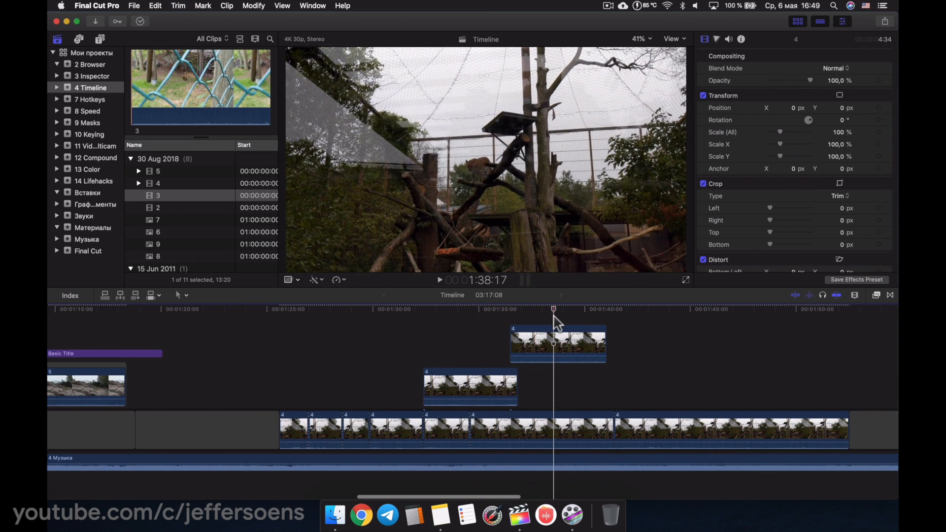
scroll(555, 322, "right", 2)
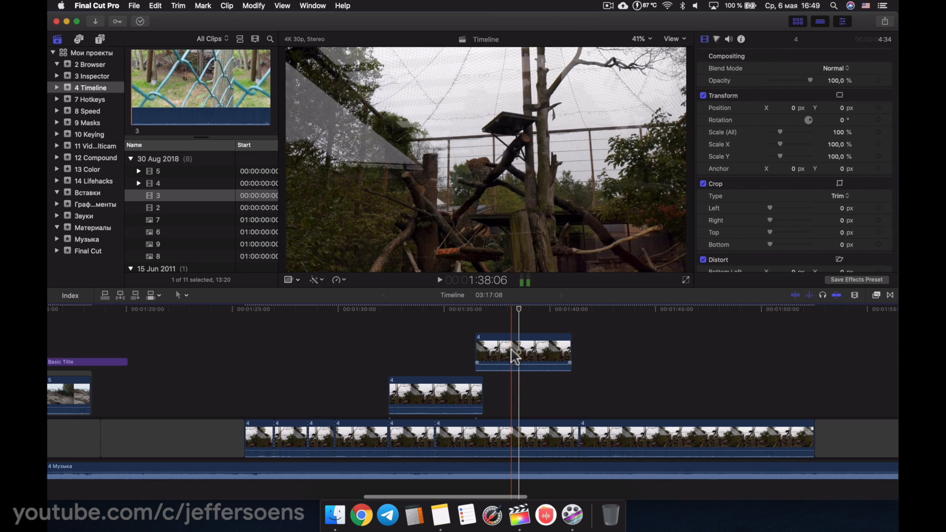
key("cmd+b")
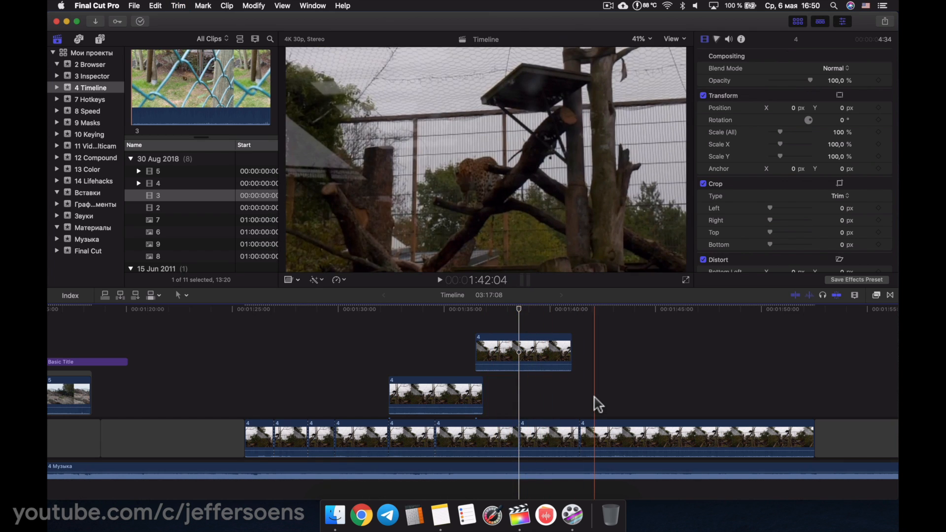
scroll(454, 338, "right", 4)
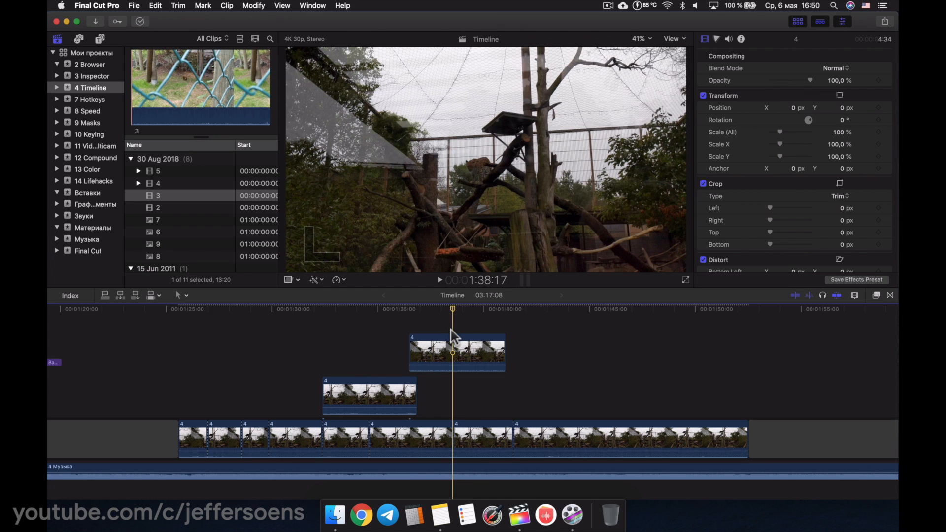
scroll(535, 340, "right", 4)
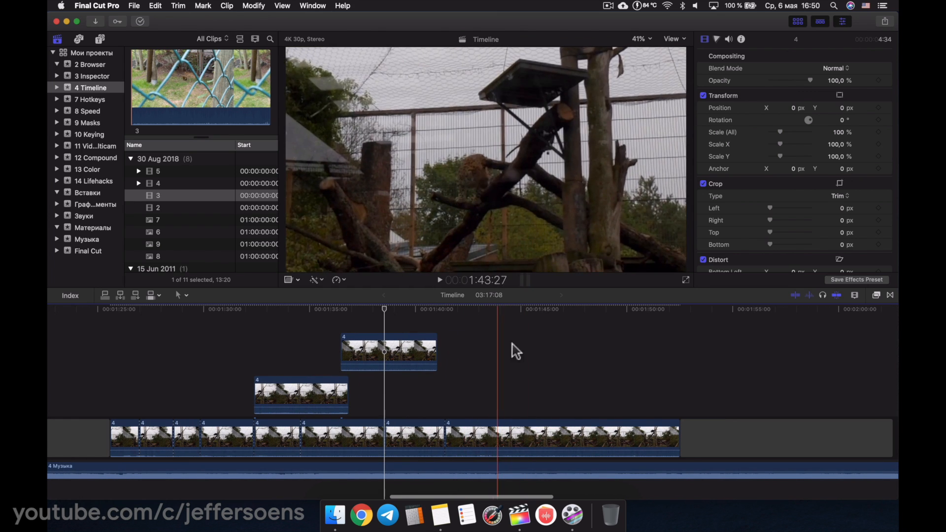
left_click(185, 295)
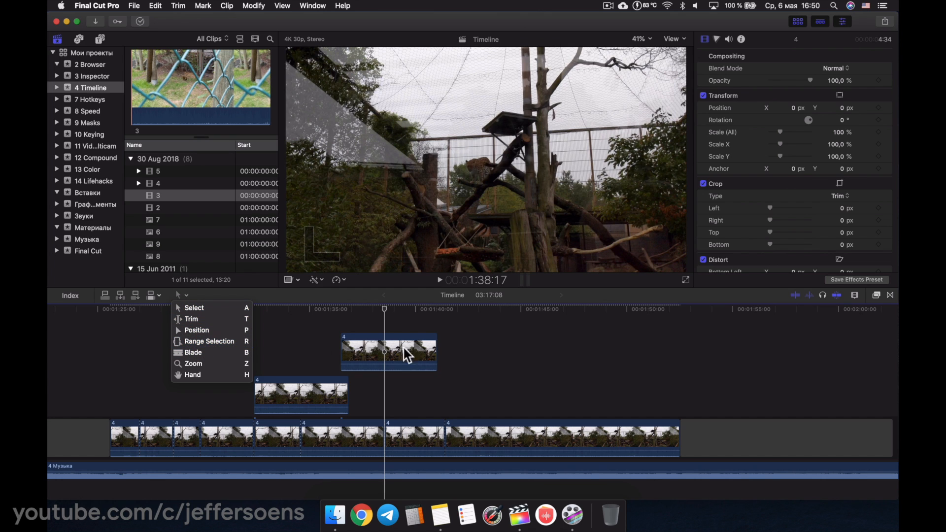
left_click(518, 366)
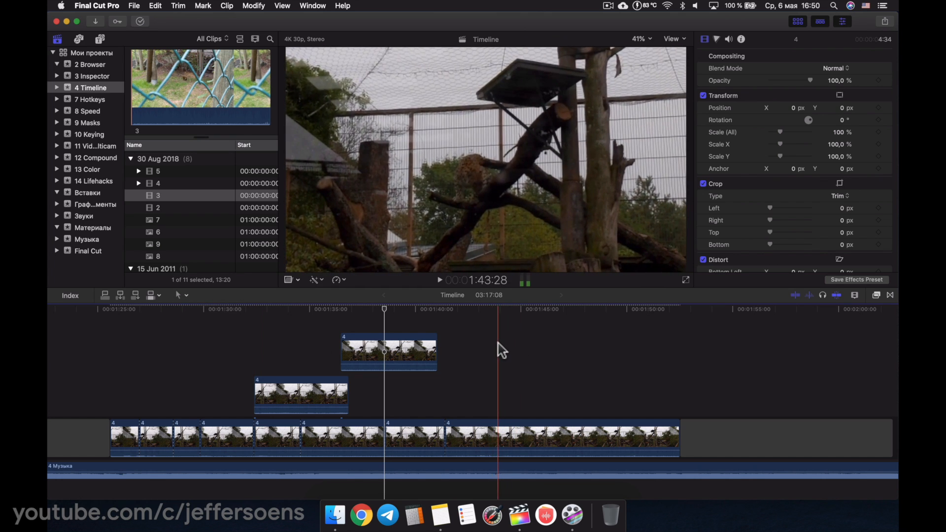
Mark a range start at 1:43:23 in the last clip 4 of the primary storyline, and clear the range again.
left_click(494, 344)
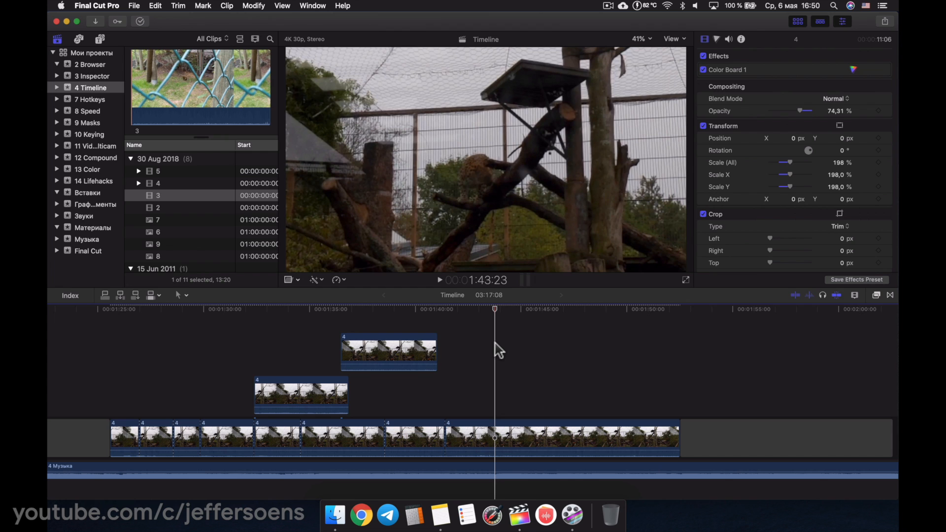
key("i")
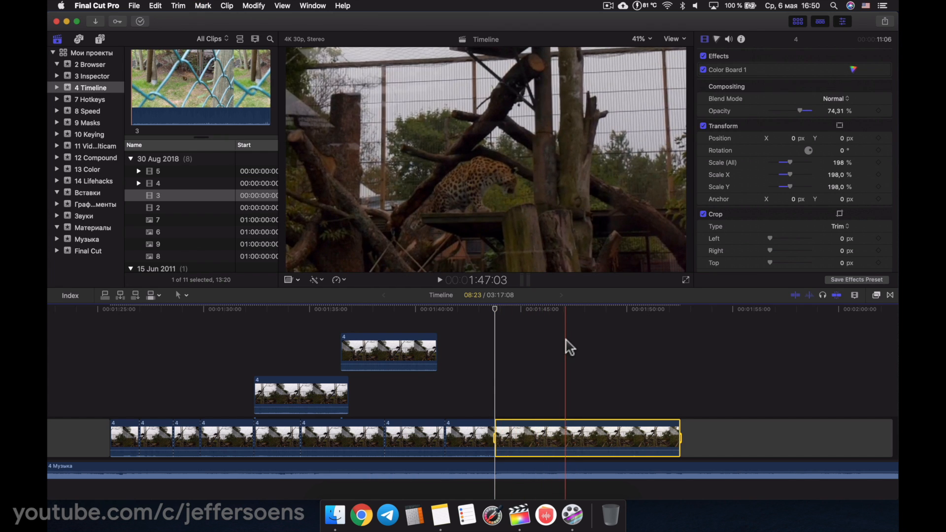
left_click(520, 377)
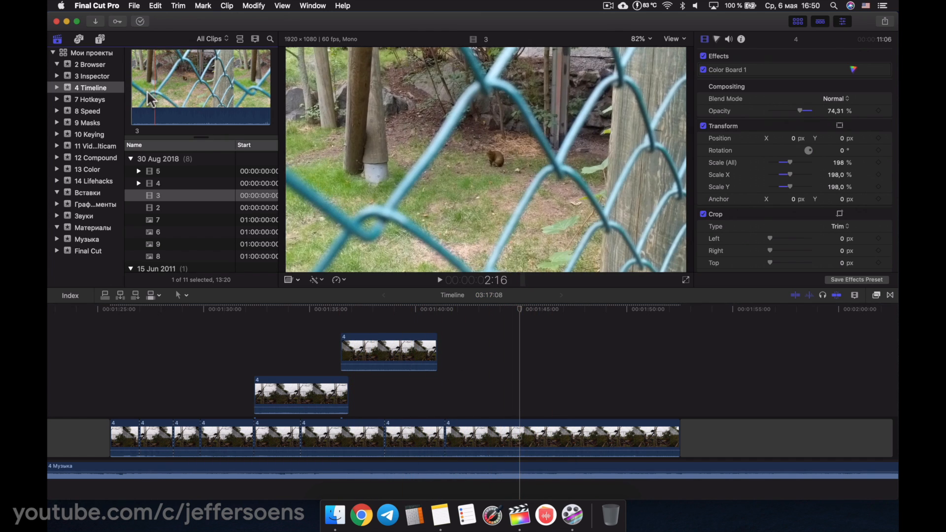
Mark a range of about 01:31 in browser clip 3, and place it as a connected clip above the primary storyline at 1:42:03.
left_click(185, 90)
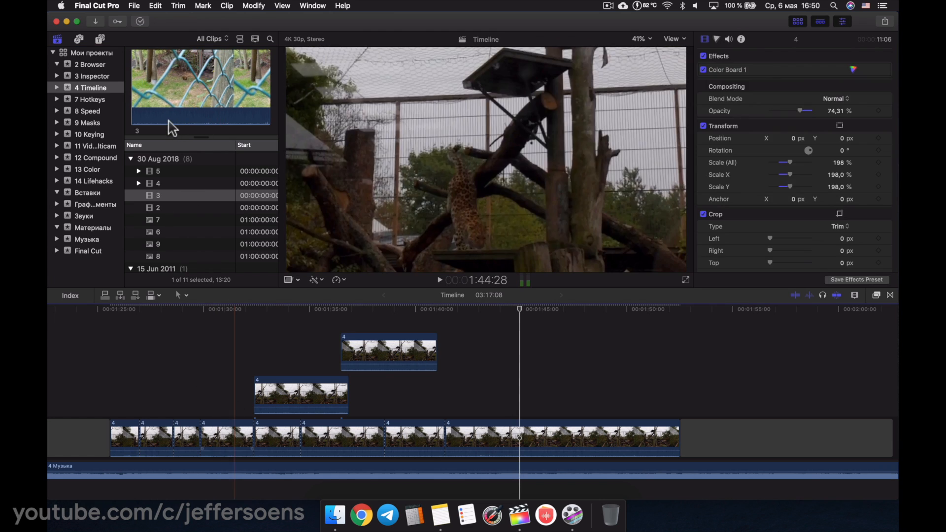
left_click(167, 92)
key("i")
key("o")
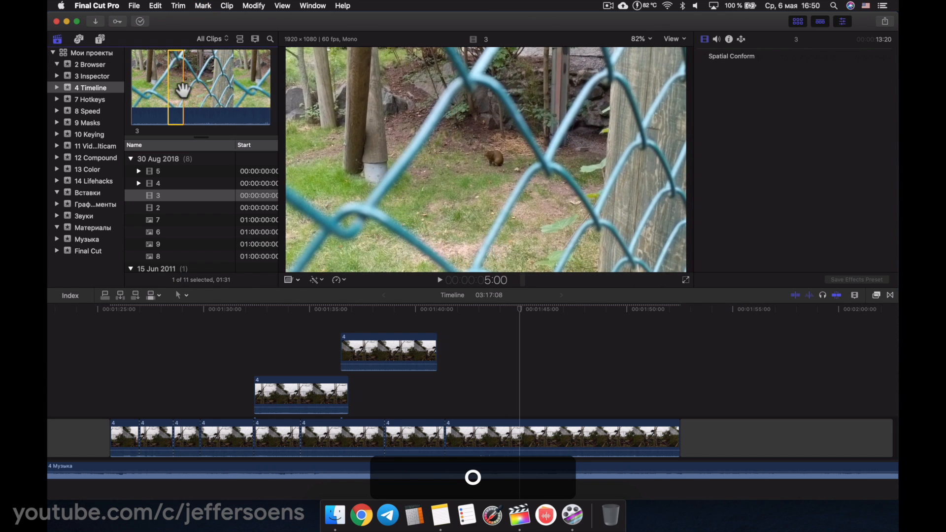
left_click_drag(176, 87, 469, 359)
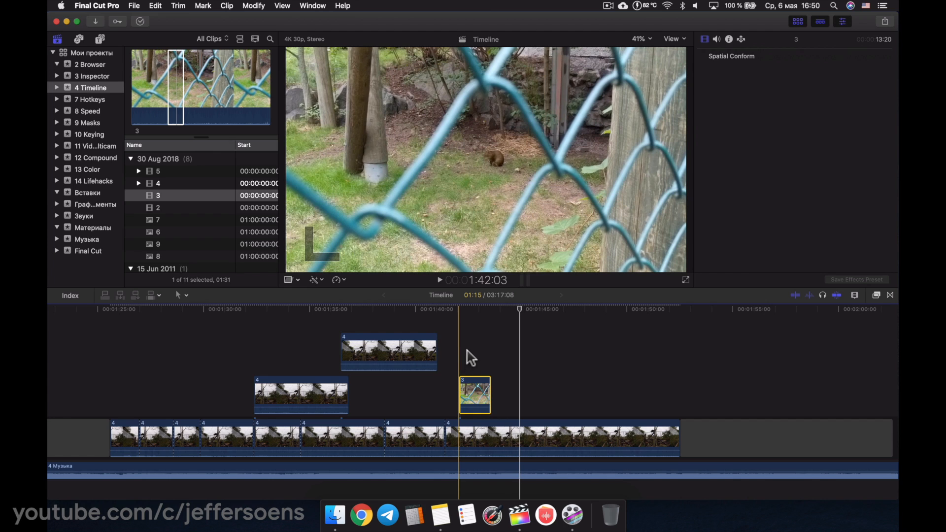
left_click(468, 359)
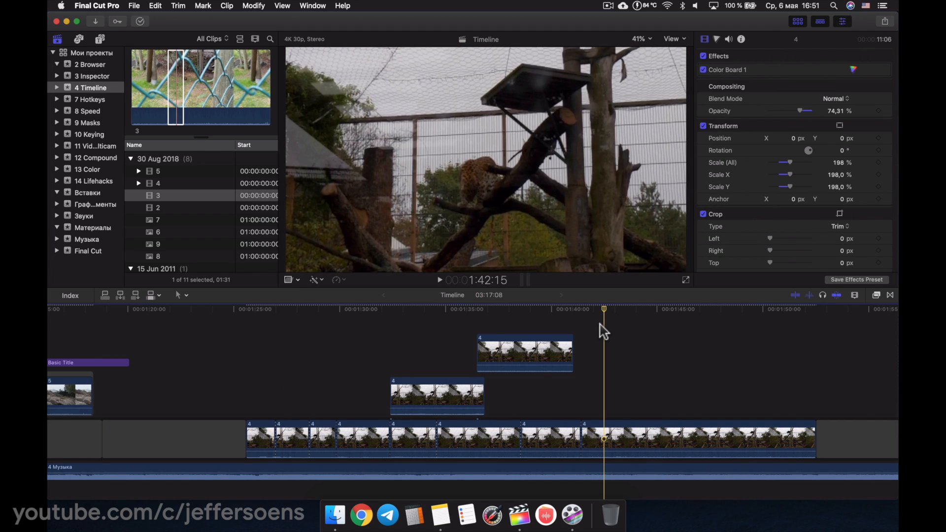
Disable the music clip 4 Музыка under the storyline and the lower connected clip 4 above it.
scroll(602, 330, "right", 1)
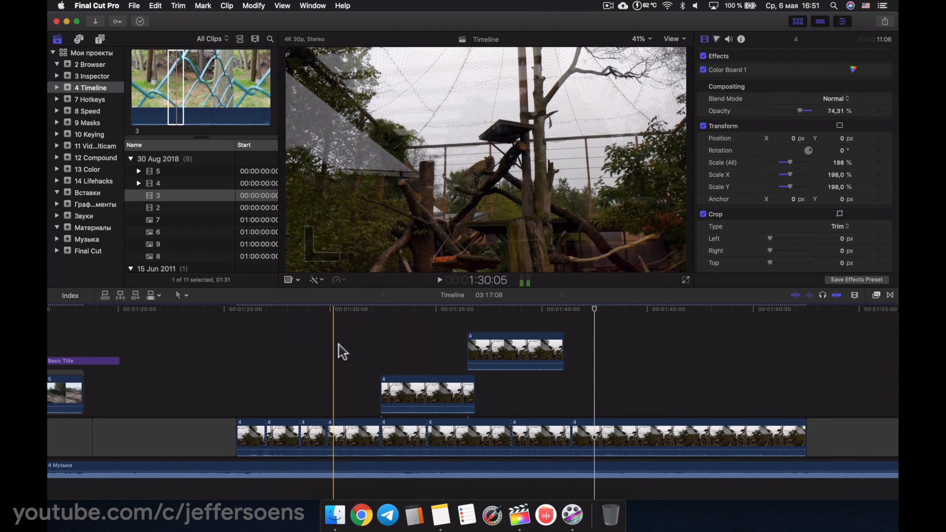
left_click(314, 472)
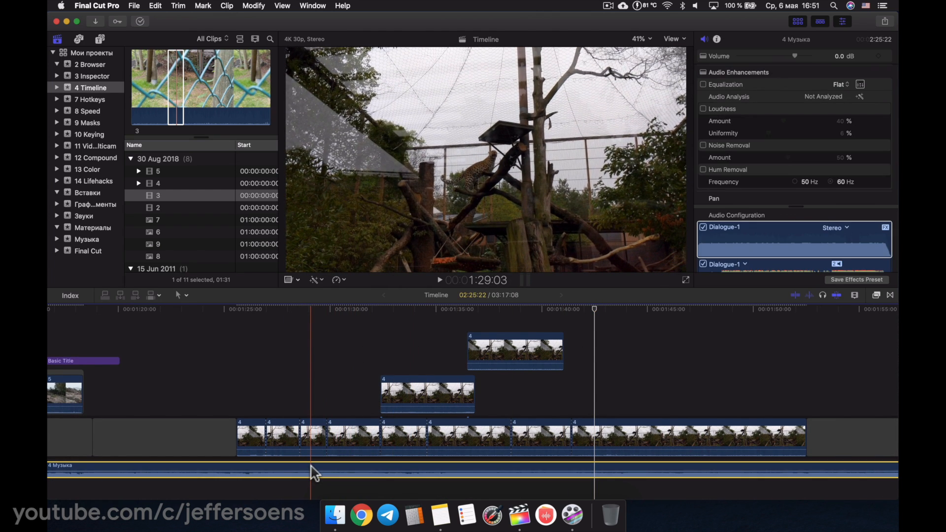
key("v")
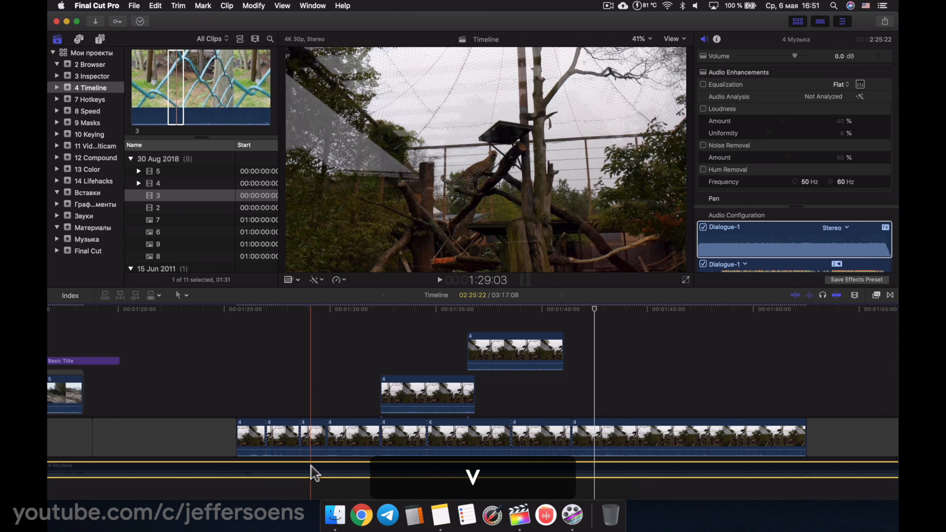
scroll(314, 474, "left", 10)
scroll(314, 473, "right", 6)
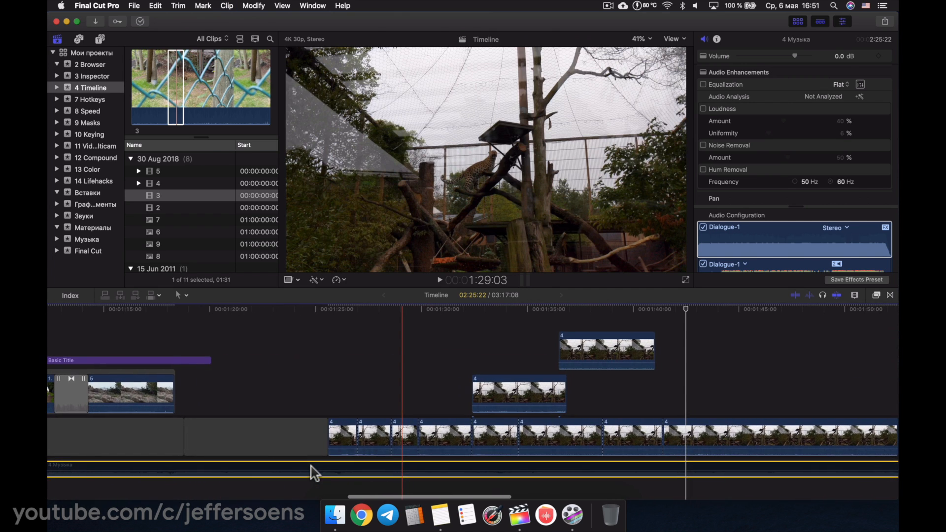
left_click(490, 394)
key("v")
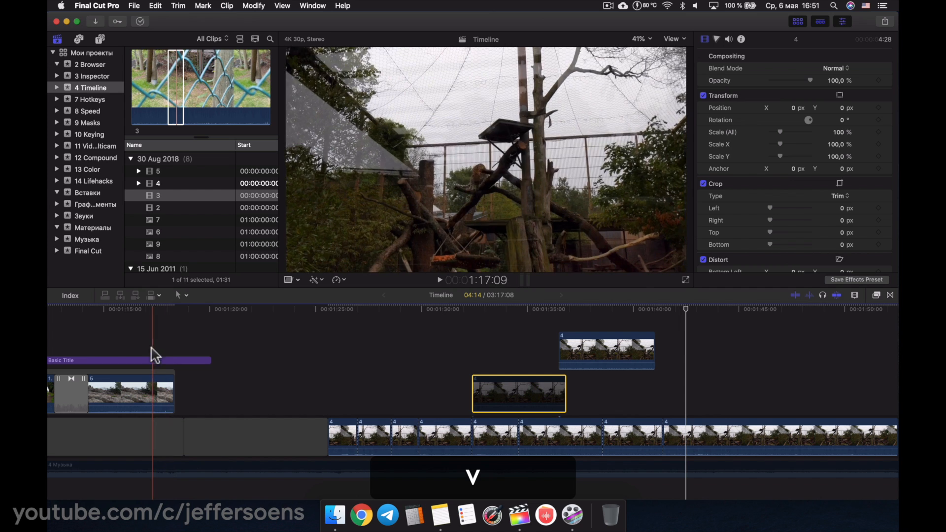
Disable the Basic Title above the connected clips 1.5.1 and 5, and enable it again.
left_click(156, 360)
key("v")
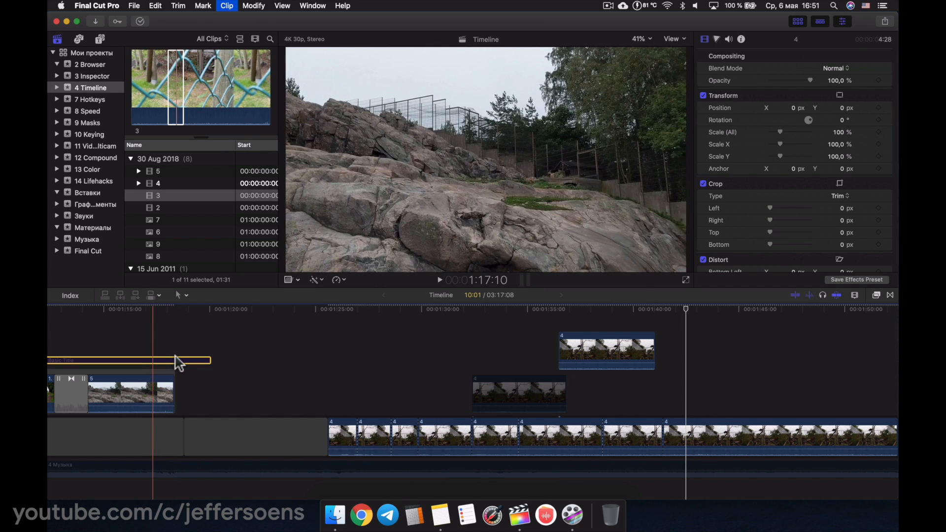
scroll(186, 364, "left", 12)
scroll(457, 351, "right", 4)
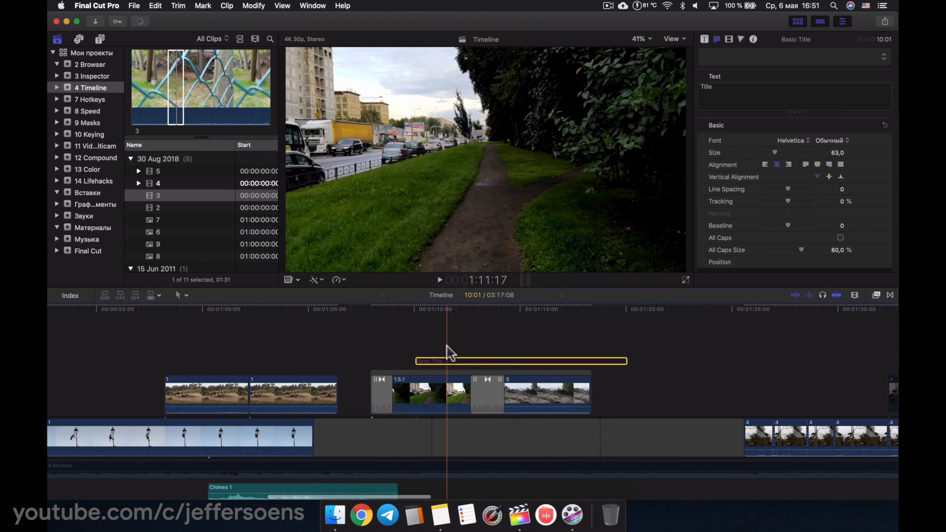
key("v")
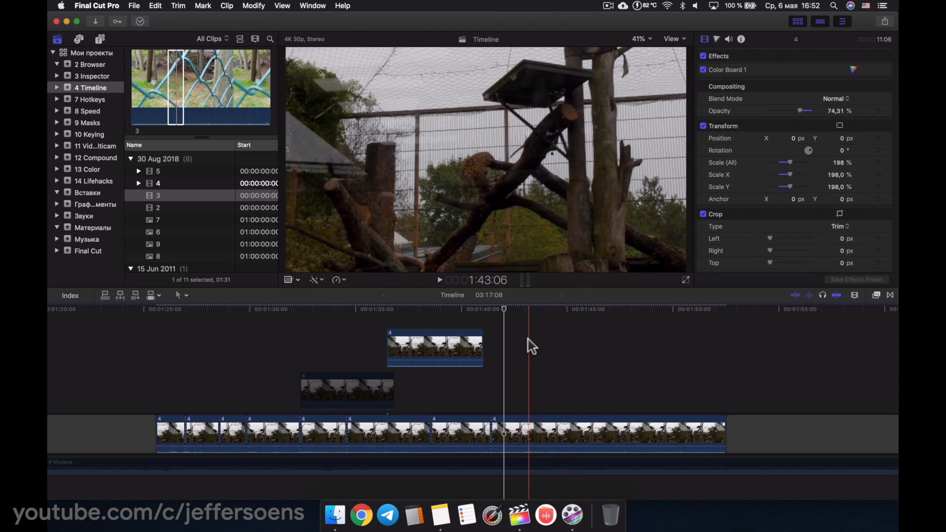
Add markers to the last clip 4 of the primary storyline at 1:43:04, 1:47:26 and 1:44:28.
left_click(527, 338)
key("m")
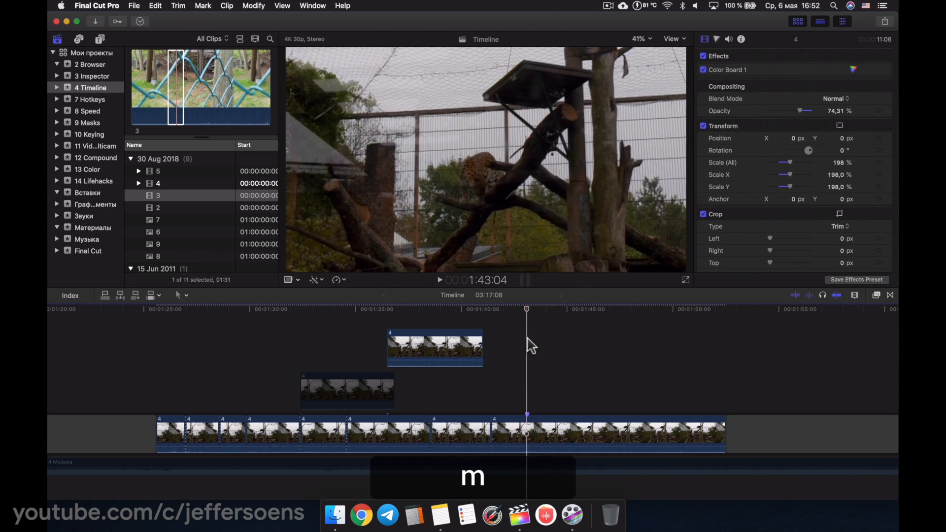
scroll(530, 346, "right", 3)
left_click(568, 342)
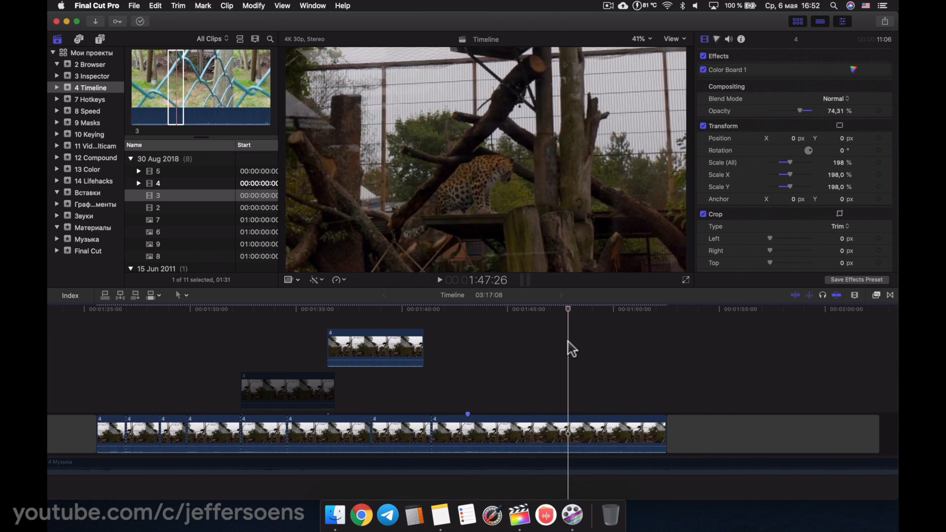
key("m")
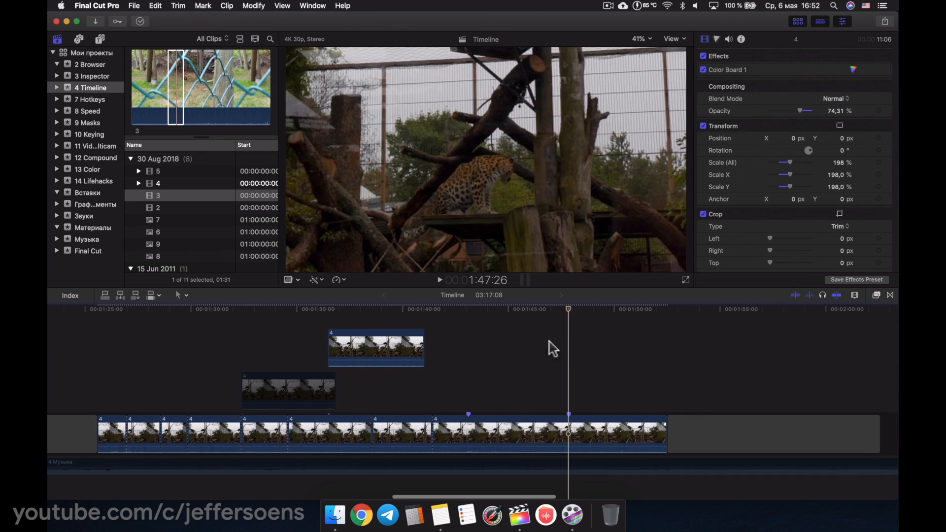
left_click(508, 343)
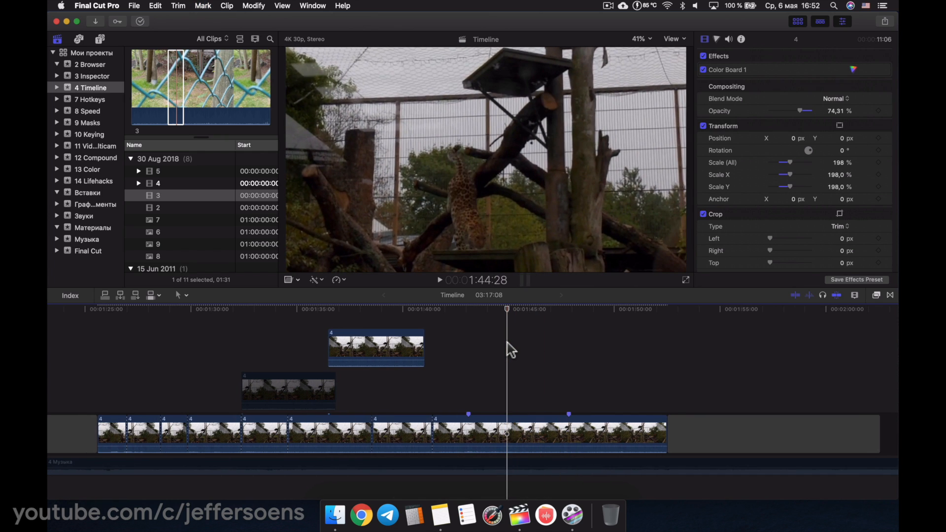
key("m")
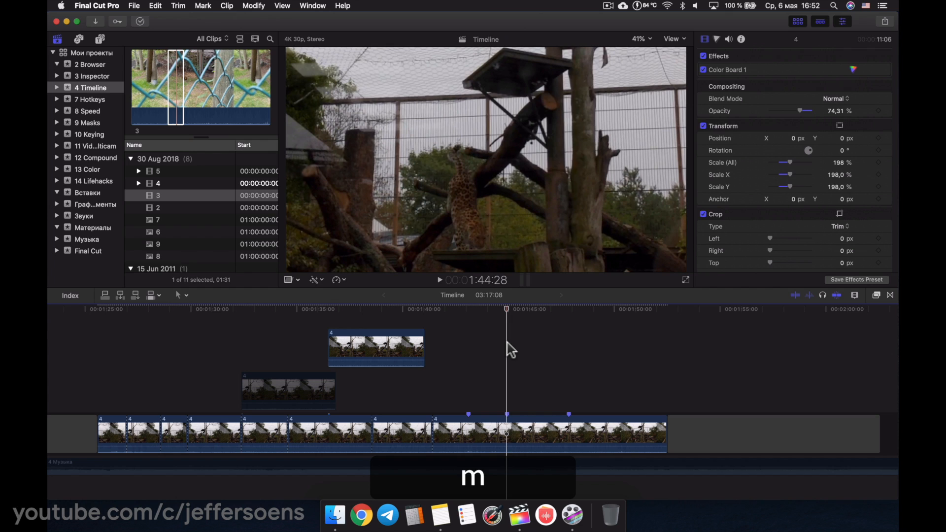
Try the to-do and chapter types on the 1:44:28 marker, and delete the markers at 1:44:28 and 1:47:26.
scroll(507, 348, "right", 1)
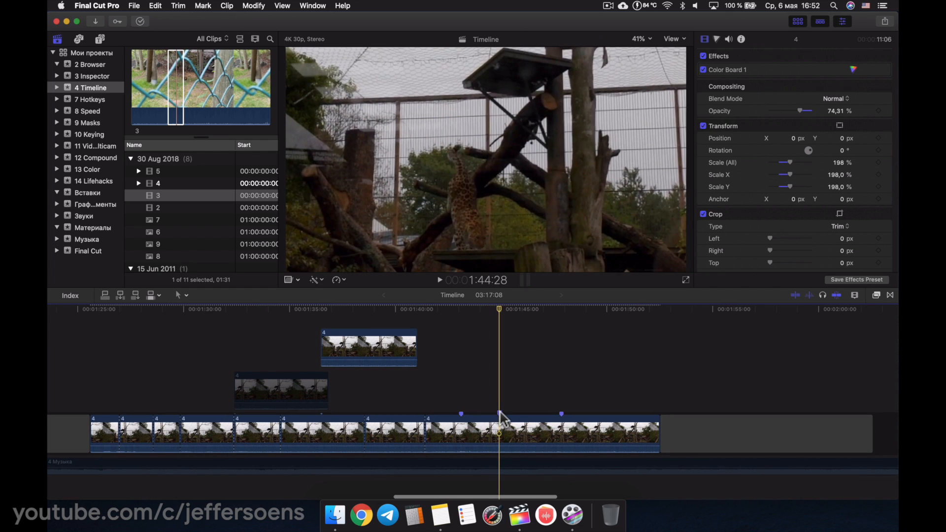
double_click(500, 413)
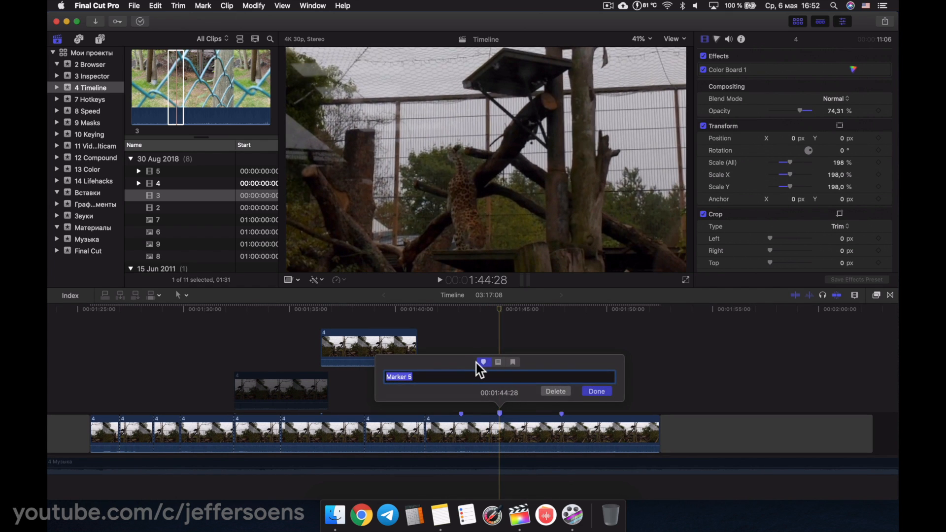
left_click(499, 363)
left_click(512, 362)
left_click(555, 393)
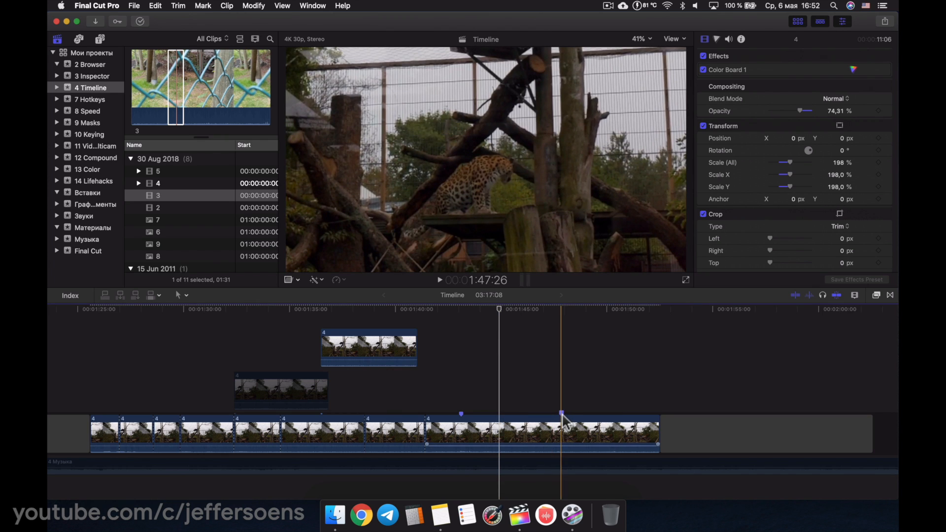
double_click(562, 414)
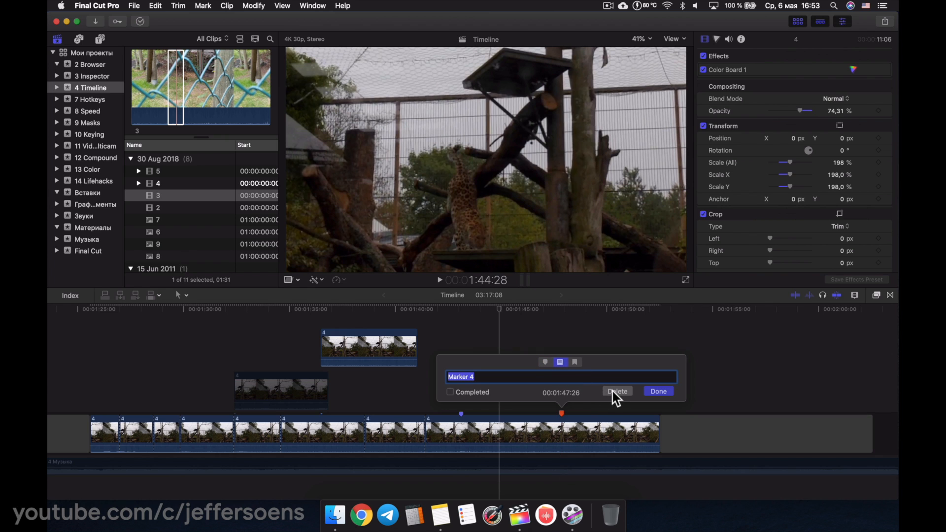
left_click(616, 392)
Add a marker at 1:45:19 with its edit window open, and delete that marker.
key("space")
key("alt+m")
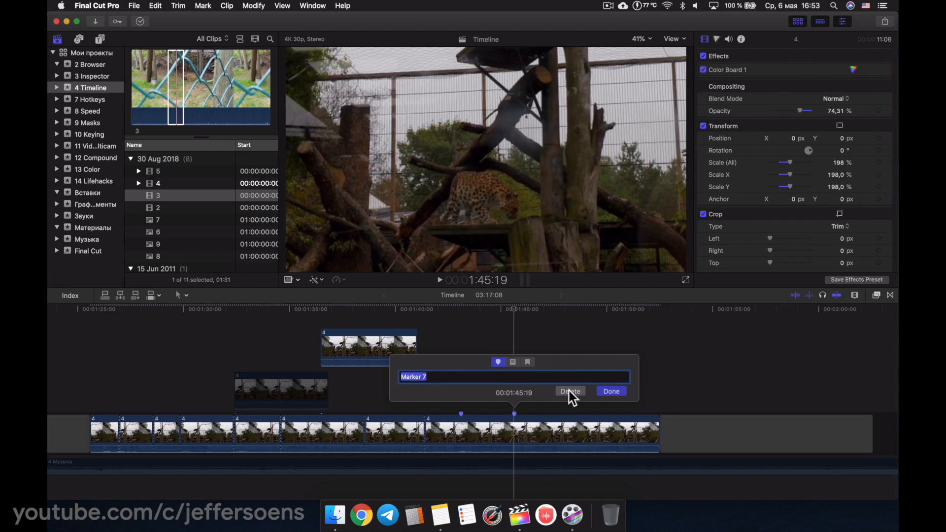
left_click(570, 392)
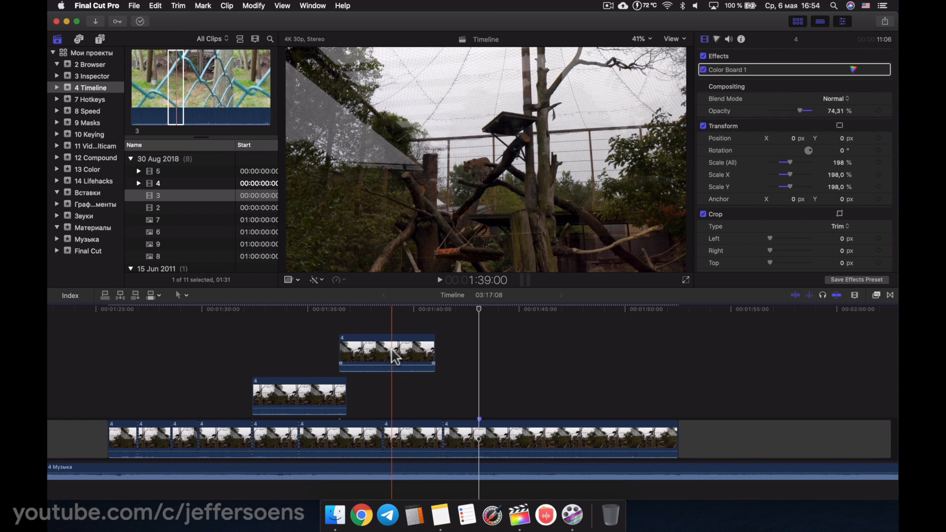
Delete the upper connected clip 4 around 1:39:00, undo the deletion and redo it.
left_click(396, 357)
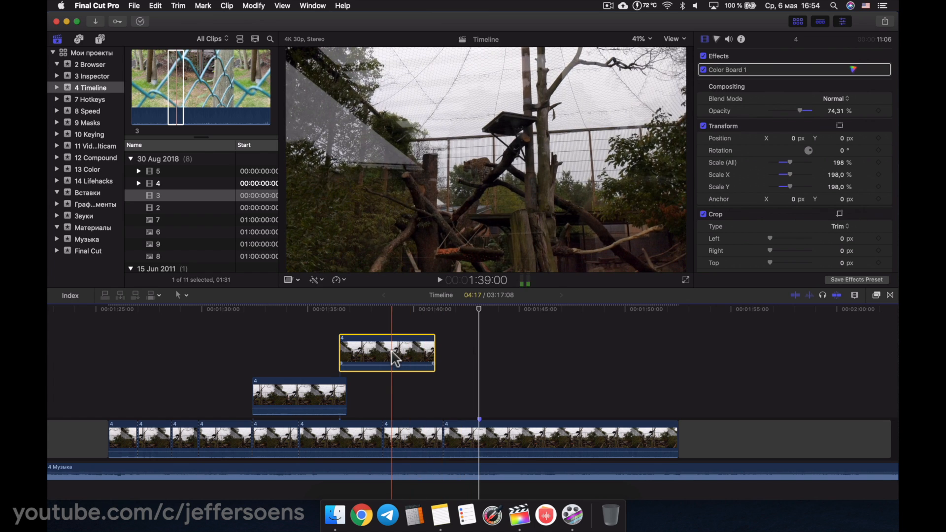
key("BackSpace")
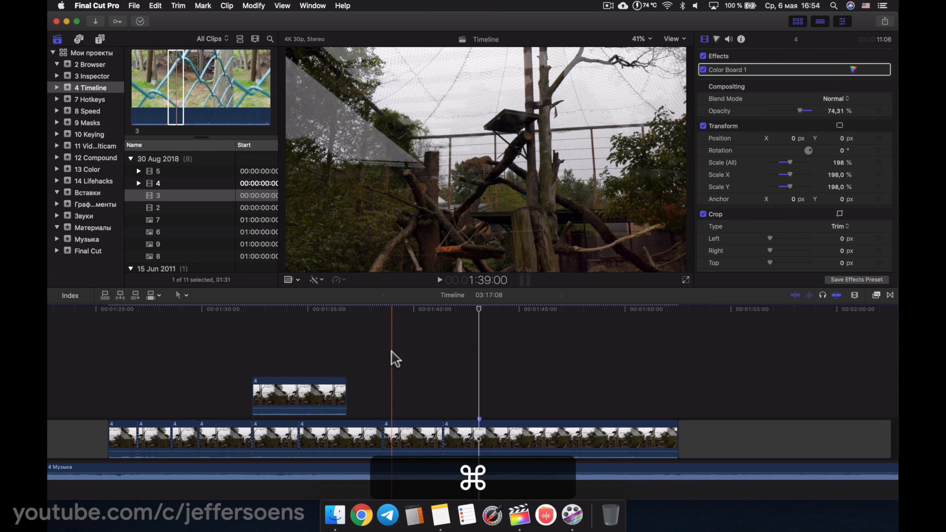
key("super+z")
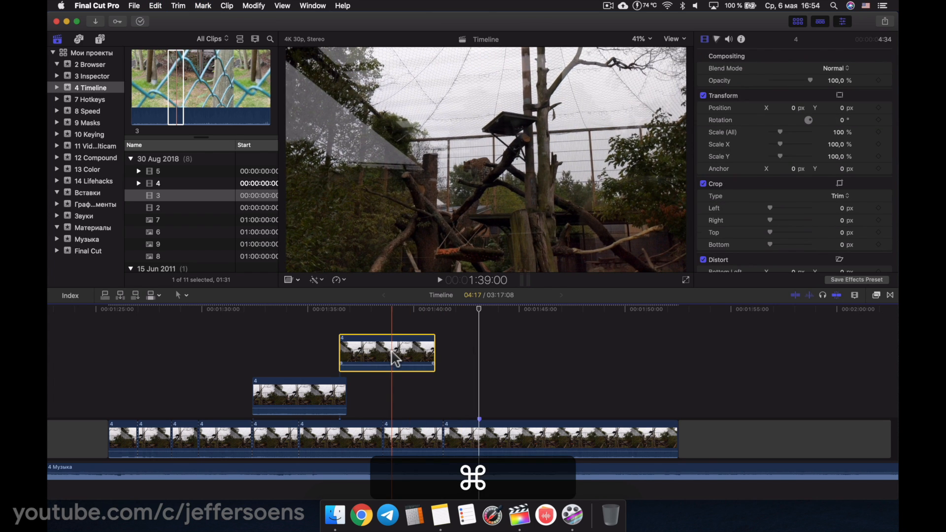
key("super+shift+z")
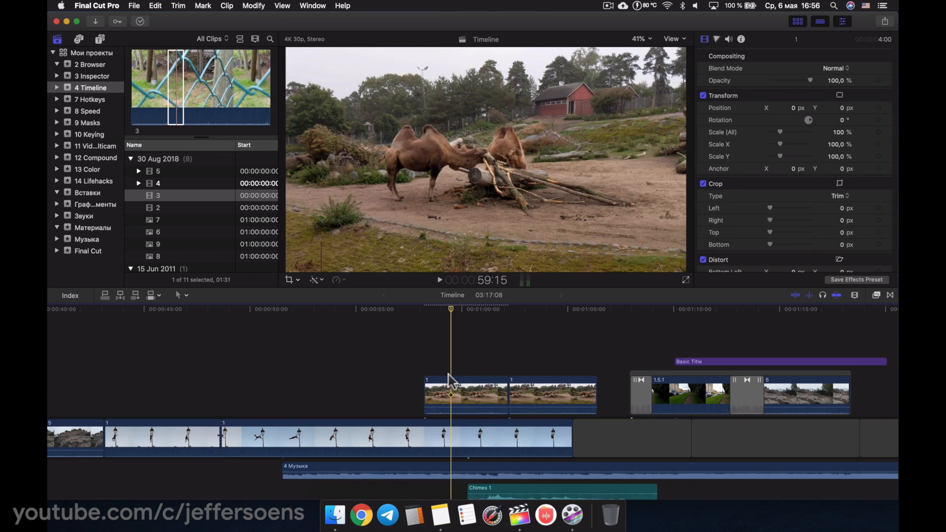
Try the Ken Burns crop on the connected clip 1 at 59:15, and return its crop type to Trim.
left_click(294, 281)
left_click(297, 279)
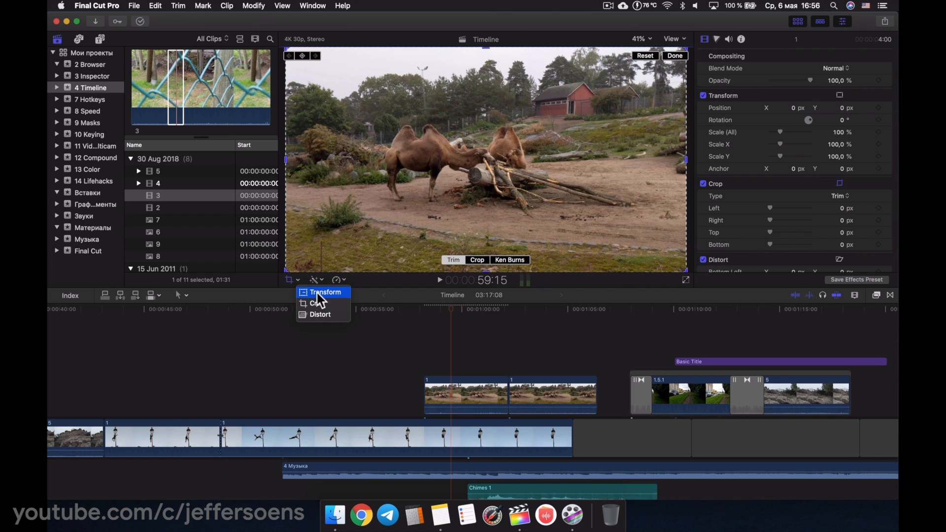
left_click(504, 258)
left_click(506, 259)
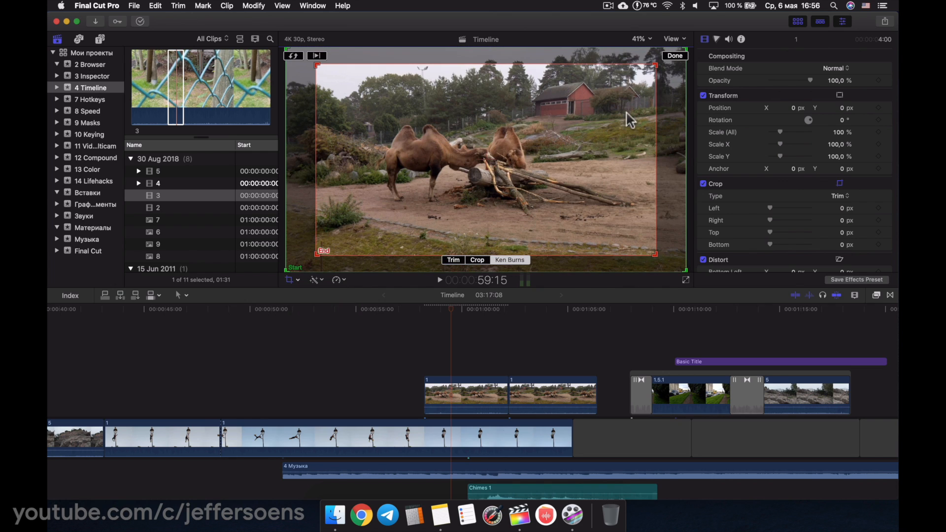
left_click(453, 260)
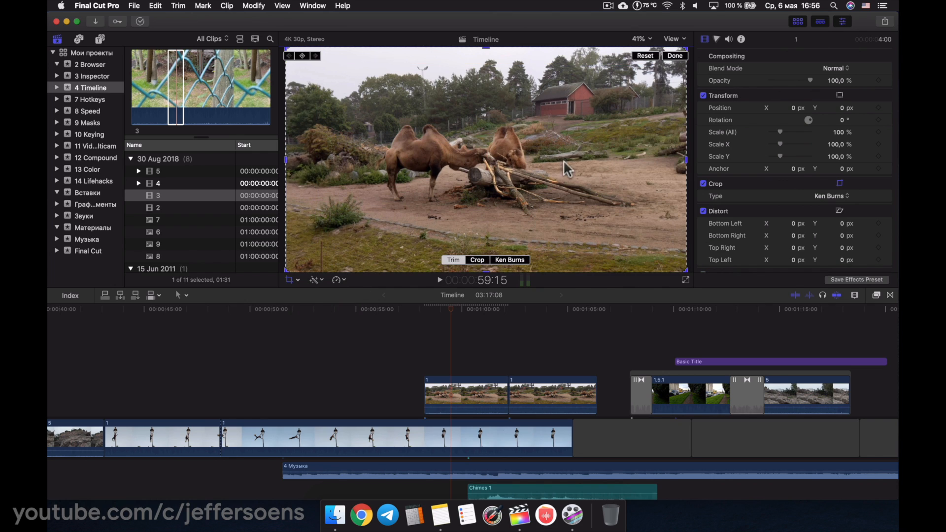
left_click(675, 55)
Transform the first connected clip 1 to a position of about X -119.3 px, Y -18.5 px, and reset it.
left_click(460, 393)
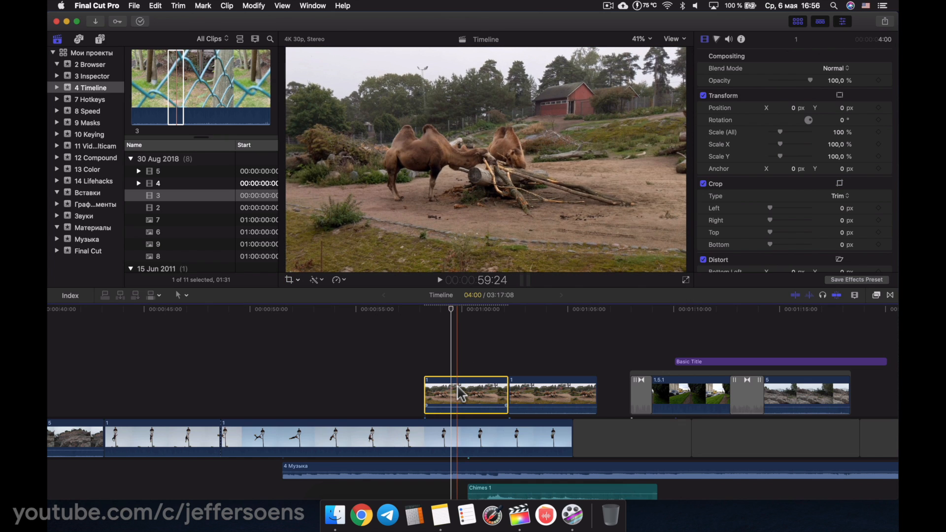
key("shift+t")
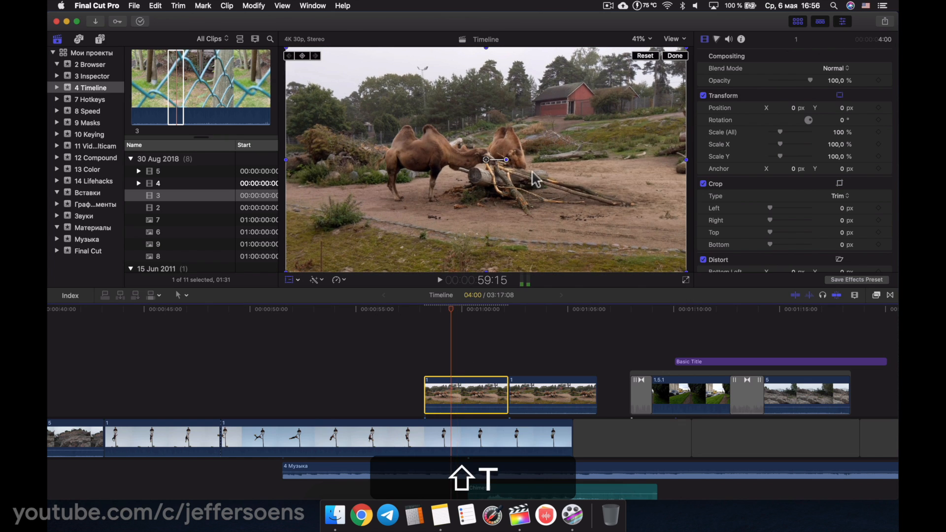
left_click_drag(486, 159, 474, 161)
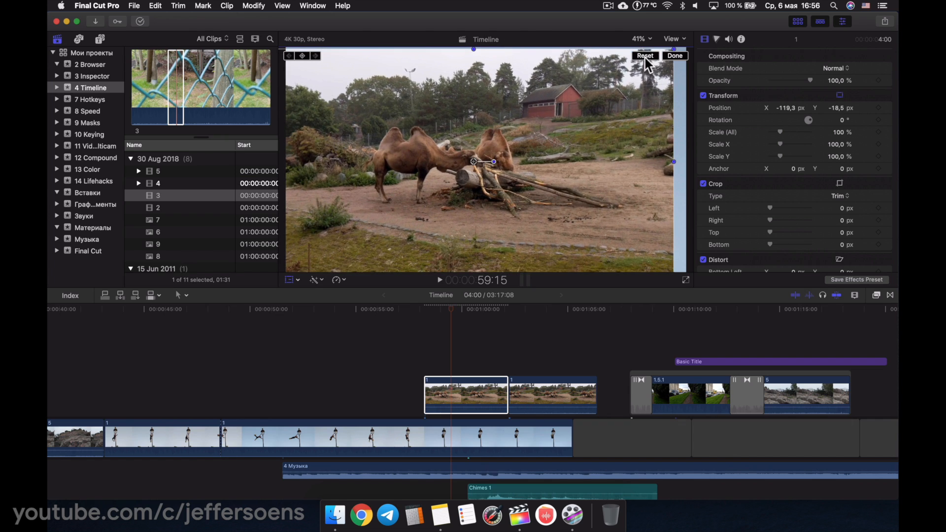
left_click(645, 57)
left_click(674, 57)
Switch the first connected clip 1 to the Crop tool, try Ken Burns and return to Trim.
key("shift+c")
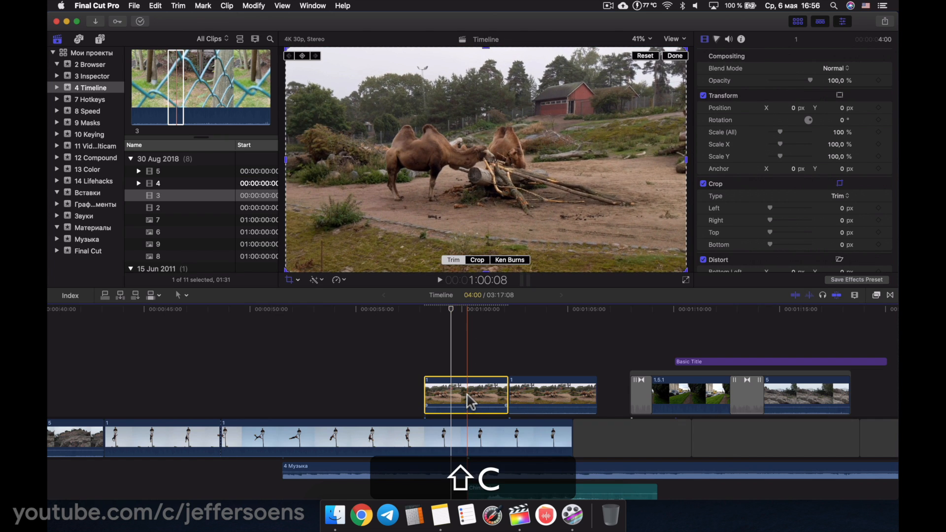
left_click(508, 261)
left_click(451, 262)
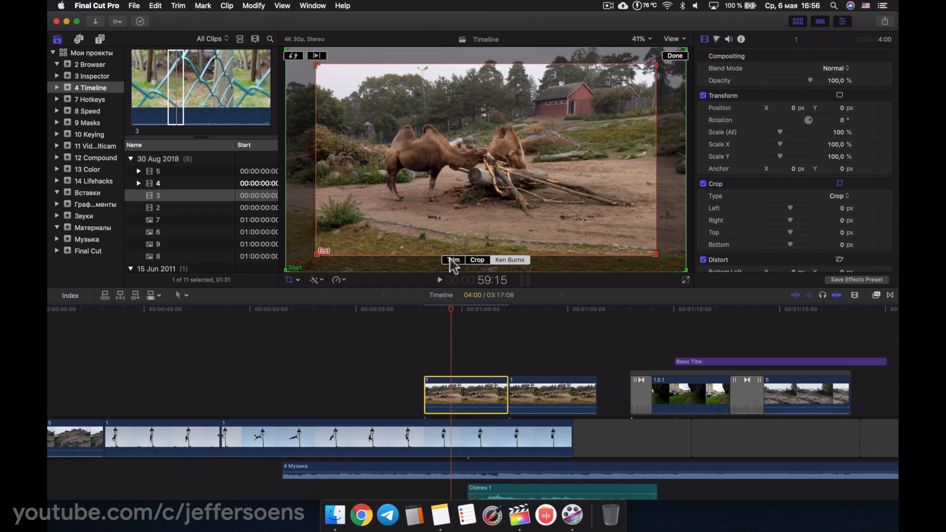
left_click(679, 57)
Add the default Basic Title as a connected title above the primary storyline at 53:11.
left_click(477, 352)
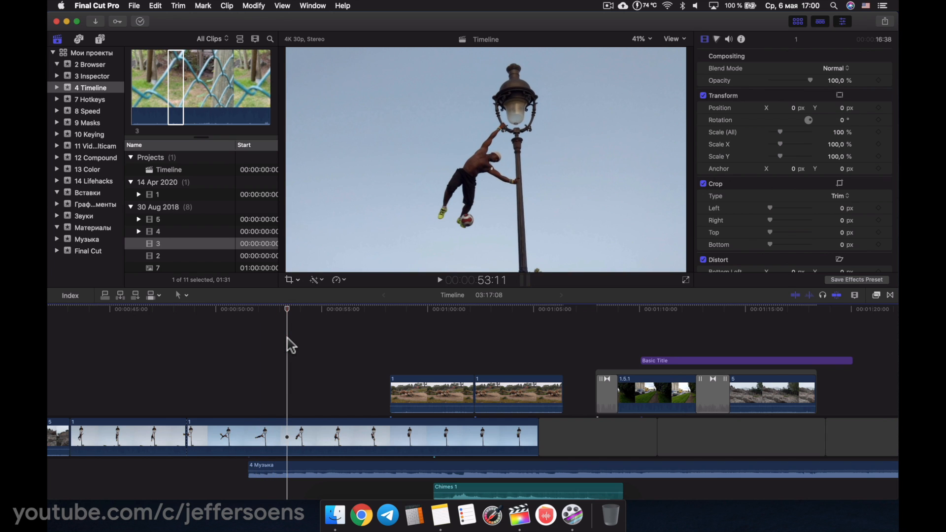
key("ctrl+t")
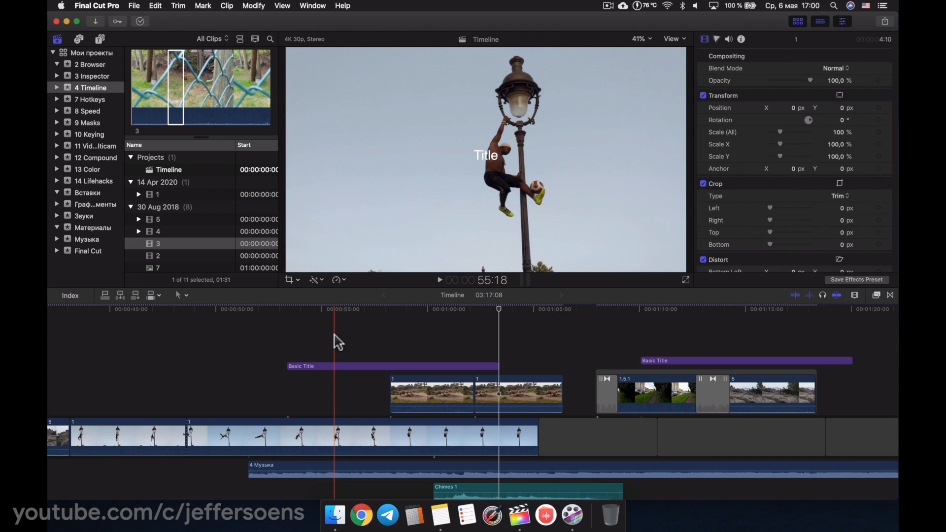
Browse the Bumper/Opener titles and make Basic Title the default title.
left_click(100, 40)
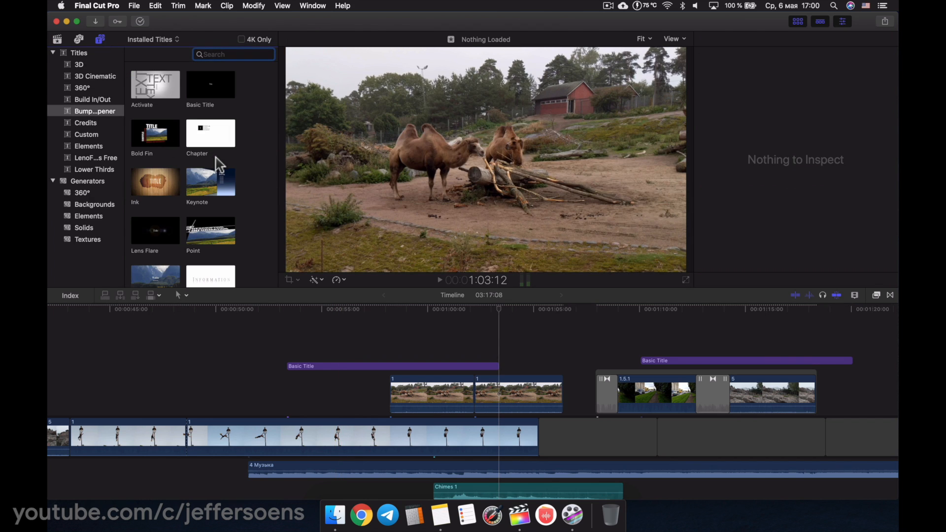
scroll(217, 168, "down", 3)
scroll(220, 165, "down", 8)
right_click(203, 86)
left_click(226, 89)
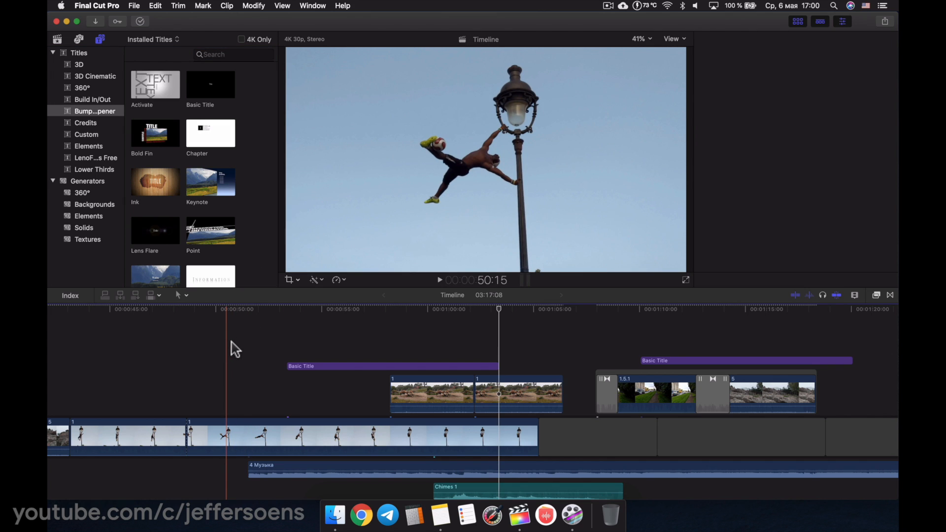
Add the default Basic Title above the storyline at about 00:00:50.
left_click(233, 342)
key("ctrl+t")
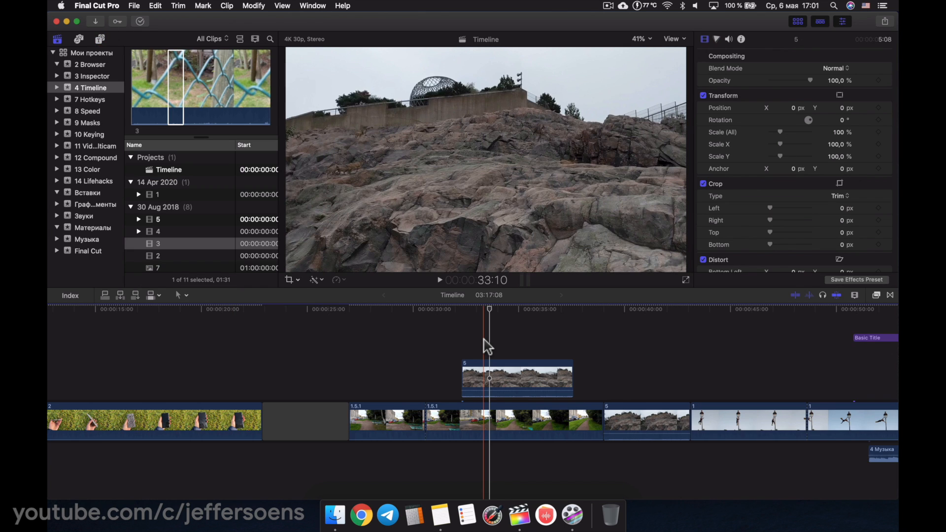
Make the Gaussian blur the default video effect.
left_click(877, 296)
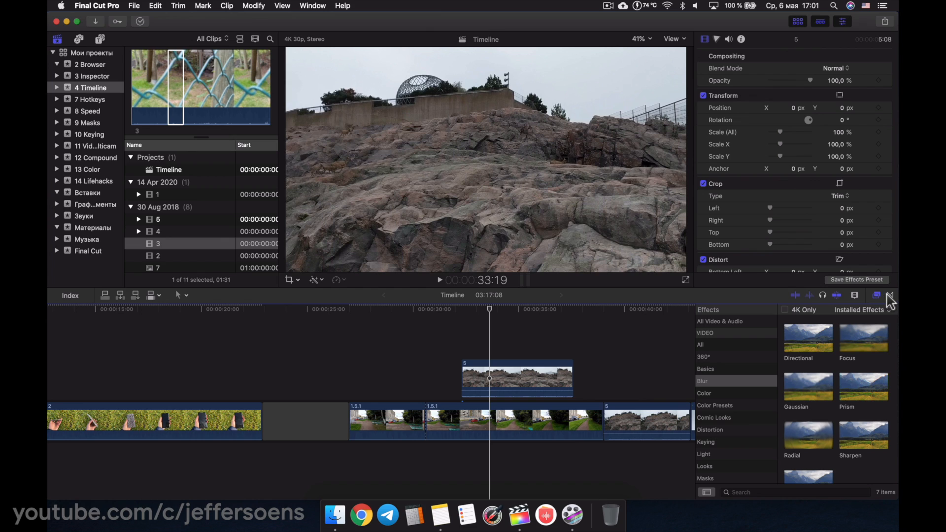
left_click(890, 295)
left_click(877, 296)
scroll(795, 400, "down", 2)
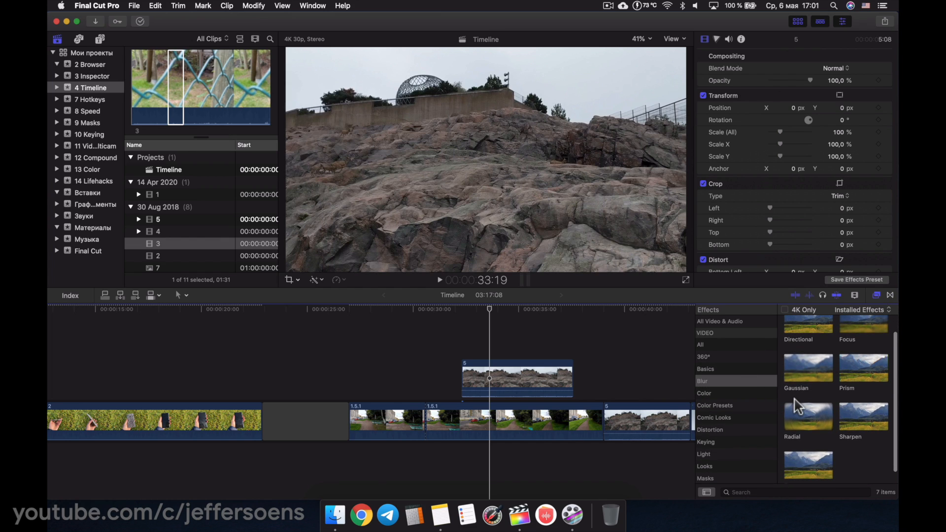
right_click(806, 371)
left_click(769, 373)
Apply the default video effect, Gaussian, to connected clip 5 above the storyline.
left_click(501, 374)
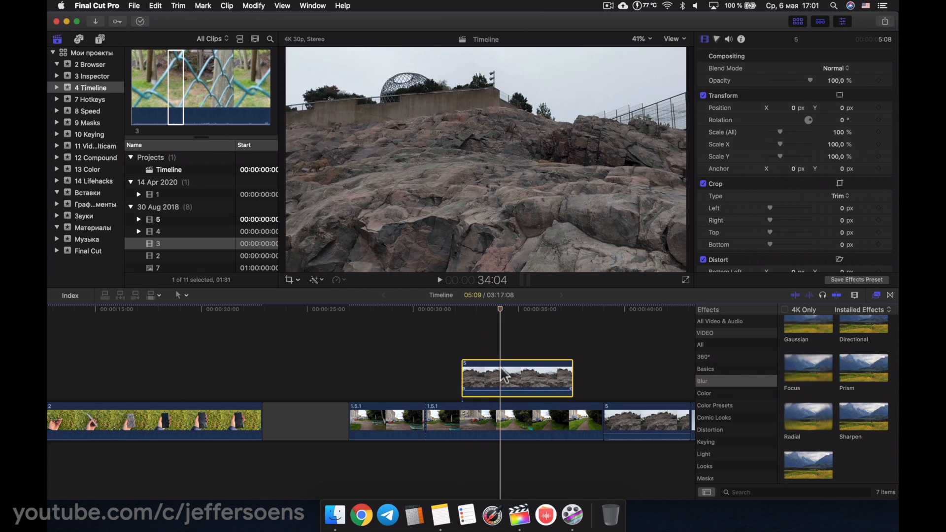
key("alt+e")
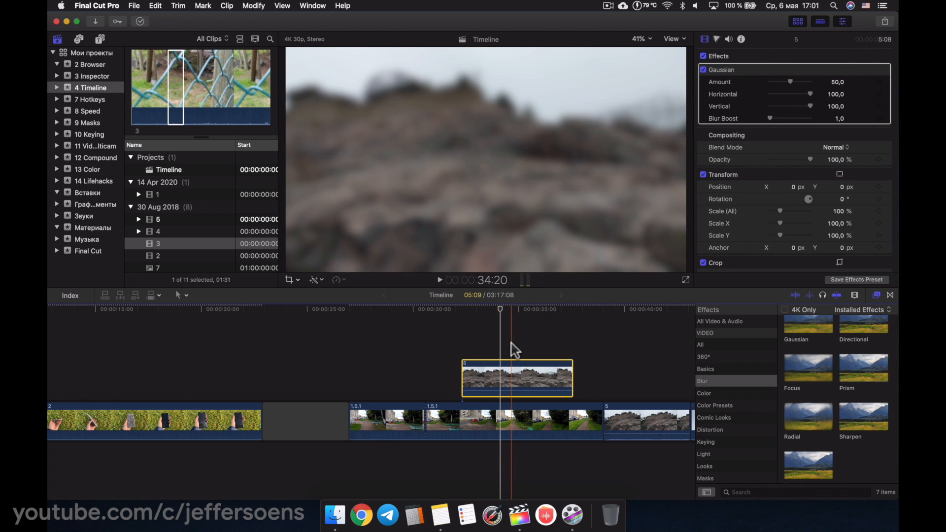
left_click(397, 425)
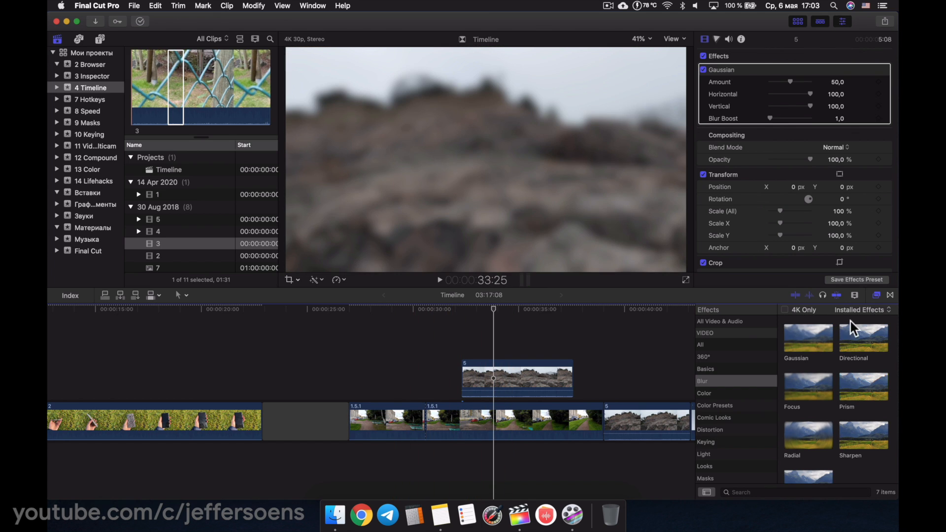
Make Slide the default transition and apply it to both ends of connected clip 5.
left_click(891, 294)
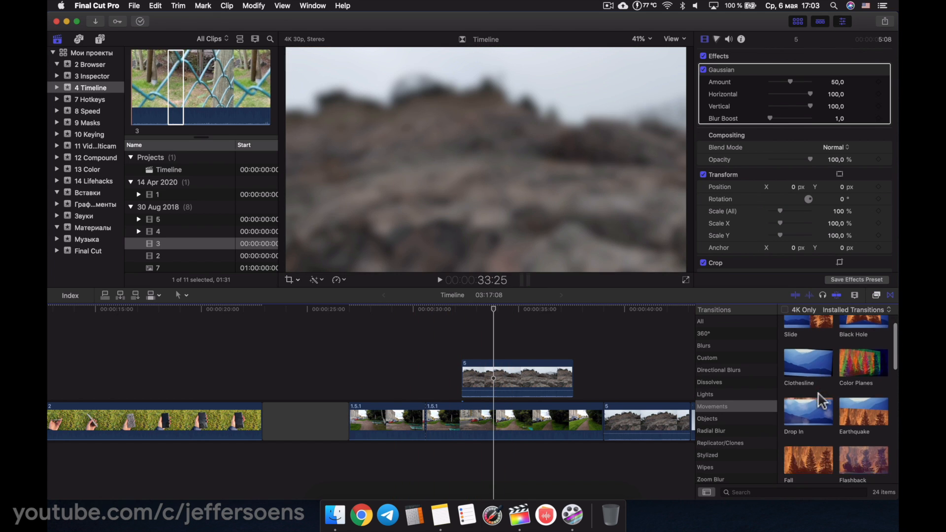
right_click(801, 336)
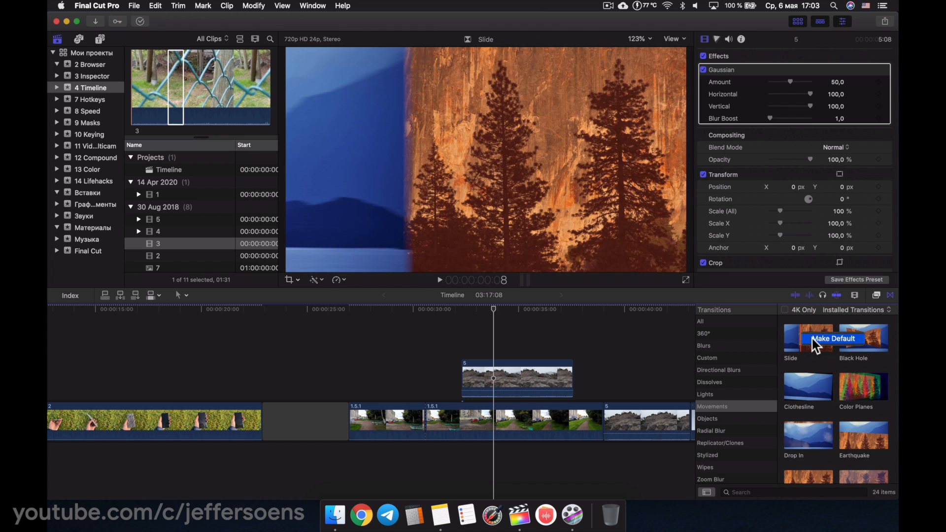
left_click(813, 339)
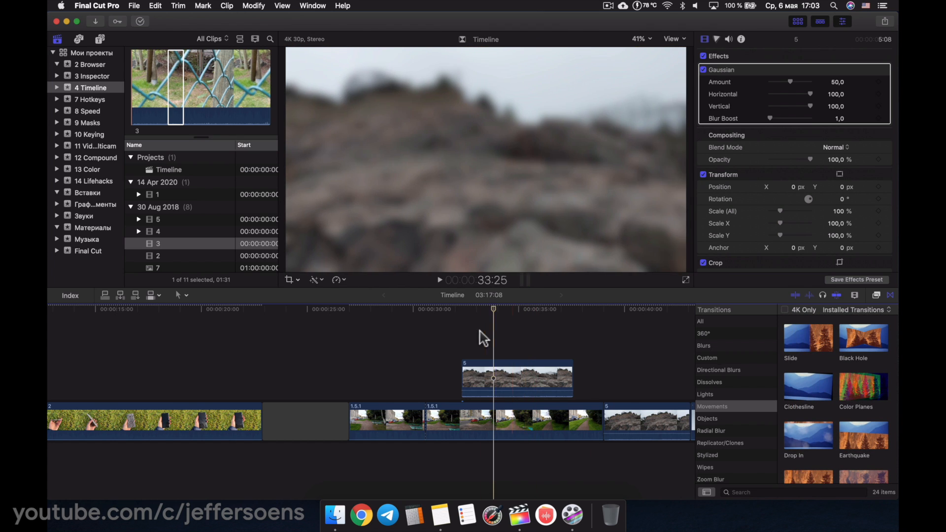
left_click(503, 380)
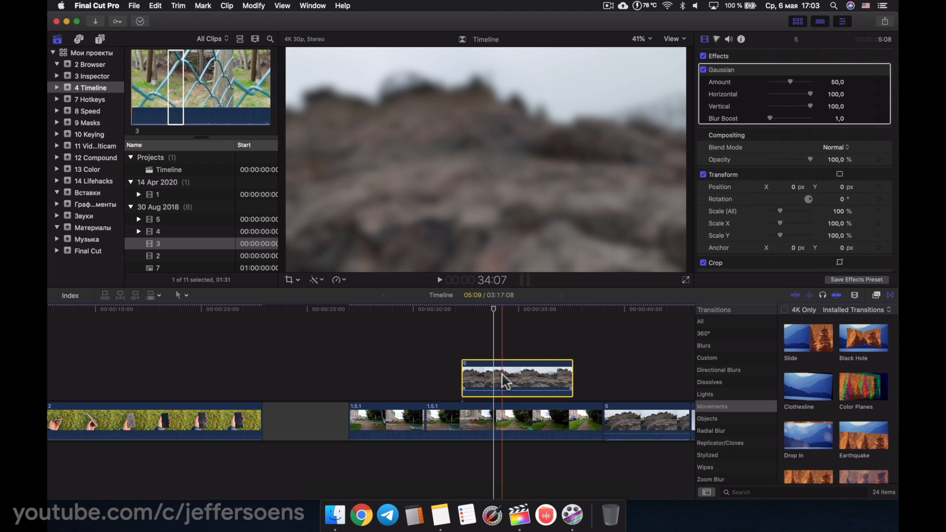
key("super+t")
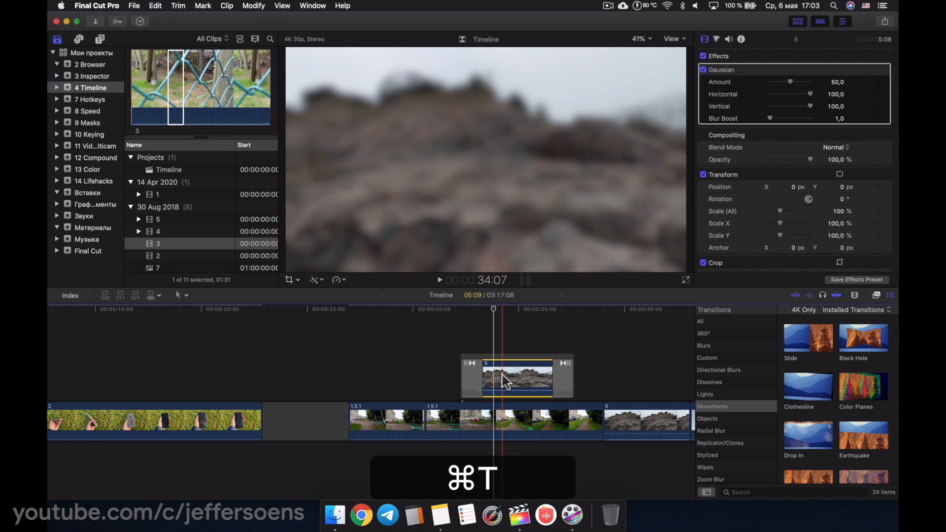
Make the Custom solid the default generator.
scroll(508, 380, "right", 2)
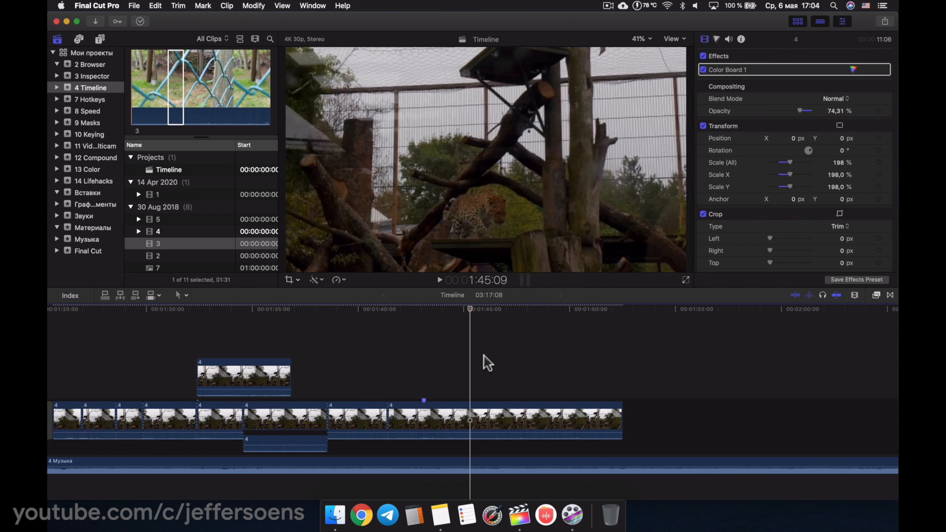
left_click(99, 40)
left_click(89, 228)
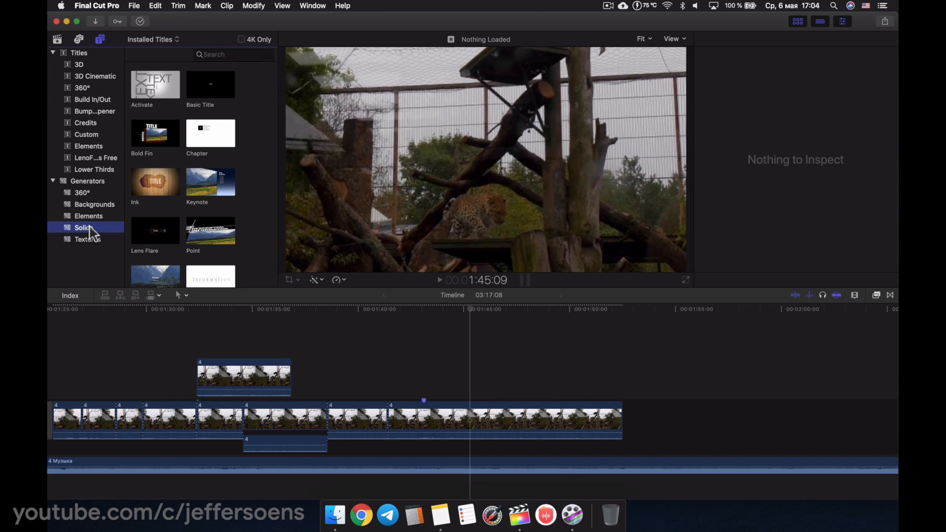
right_click(157, 93)
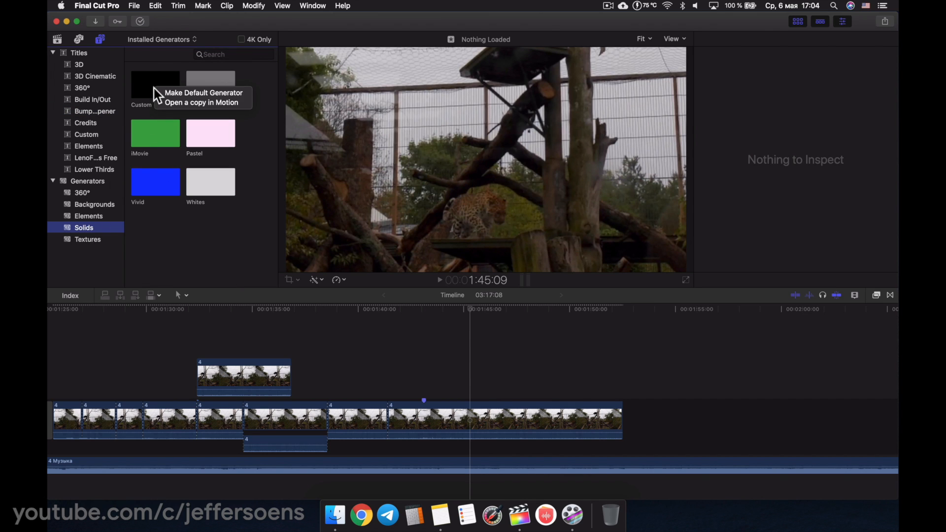
left_click(172, 93)
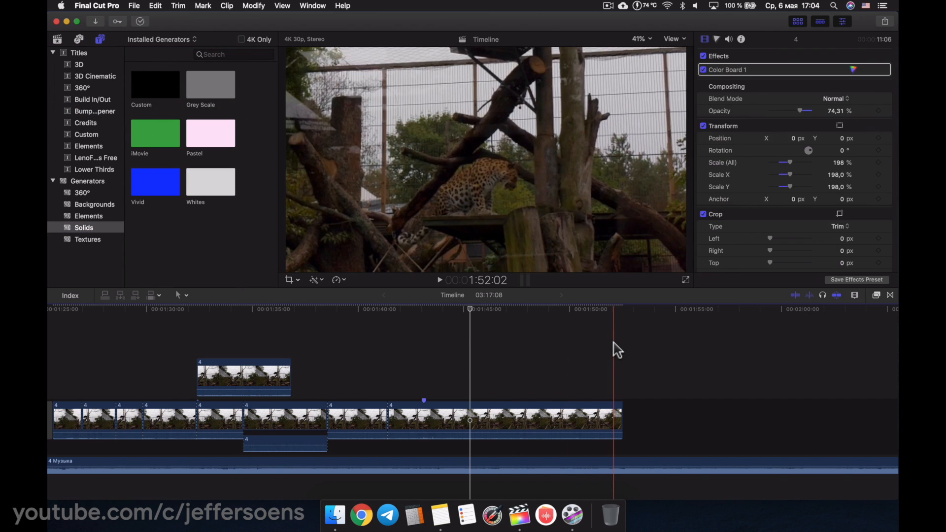
Insert a gap after the last storyline clip and extend it to about 11:18.
left_click(622, 352)
key("alt+super+w")
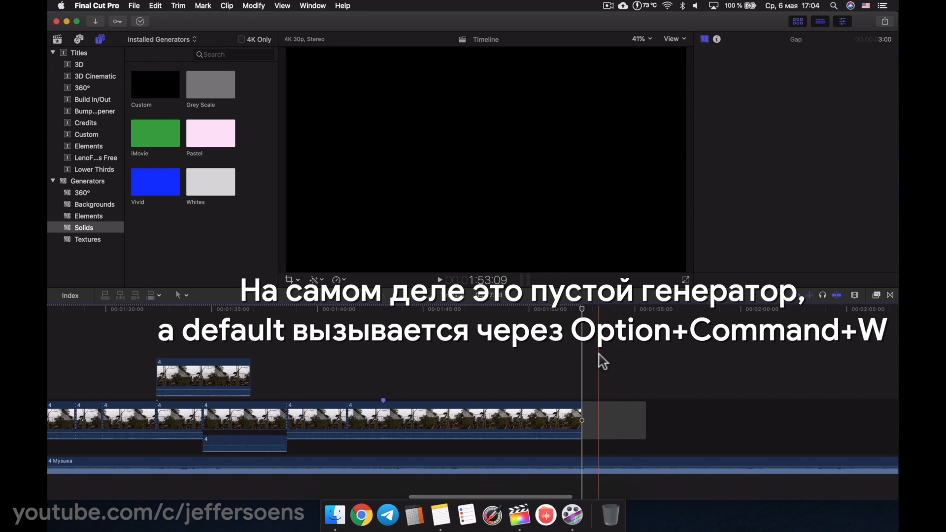
scroll(601, 358, "right", 5)
left_click_drag(550, 411, 733, 416)
scroll(733, 416, "right", 4)
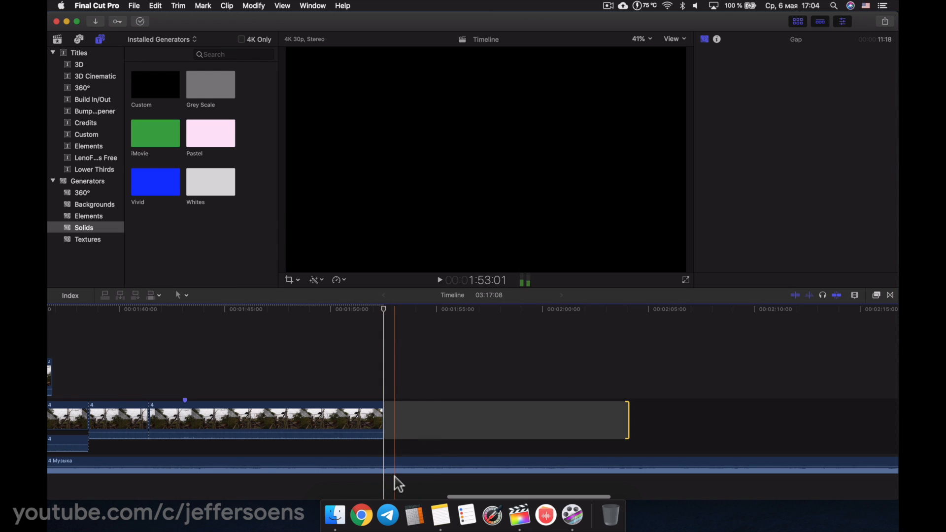
left_click(432, 389)
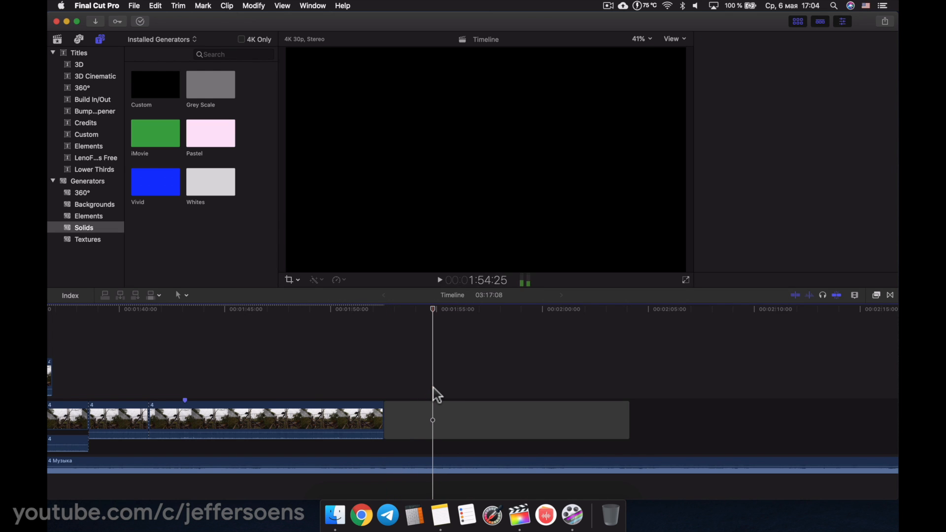
Show the retime editor on the last storyline clip and shorten the clip to a Fast (125%) speed.
scroll(360, 379, "left", 1)
scroll(360, 380, "left", 5)
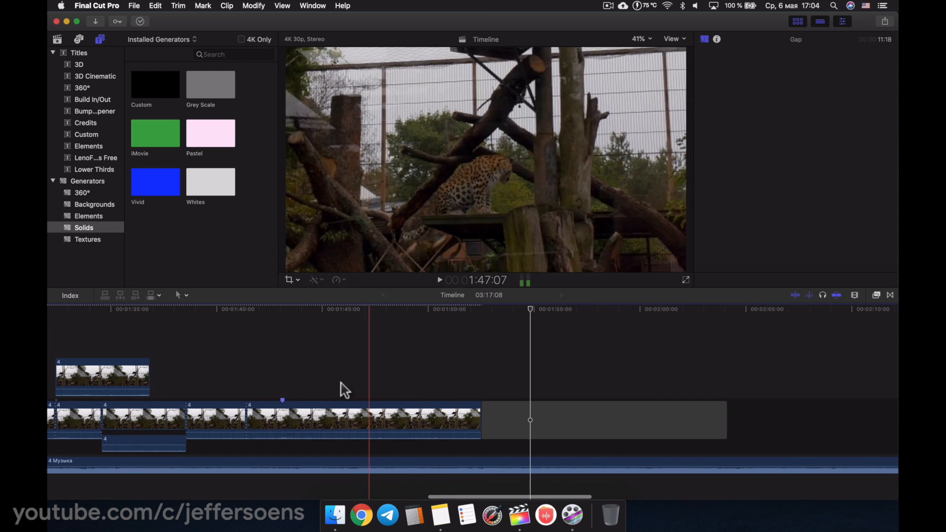
scroll(367, 379, "left", 5)
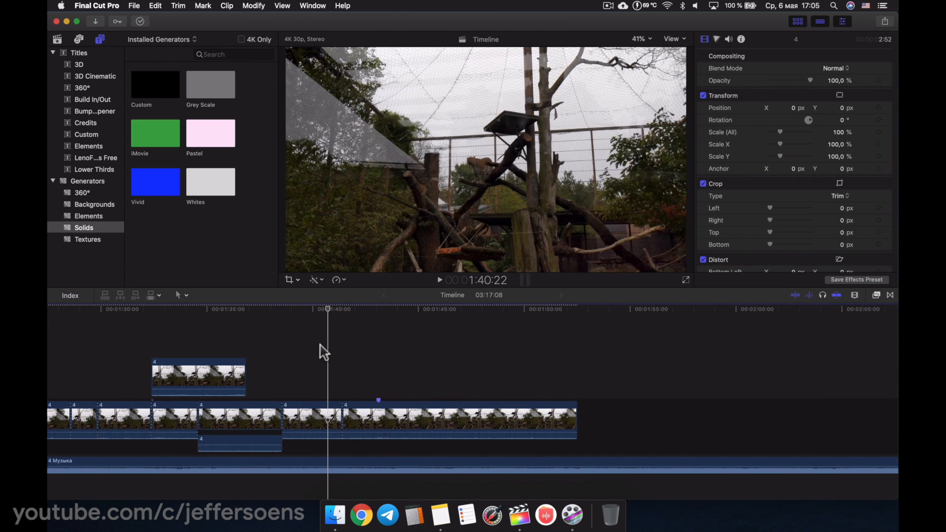
left_click(418, 419)
key("super+r")
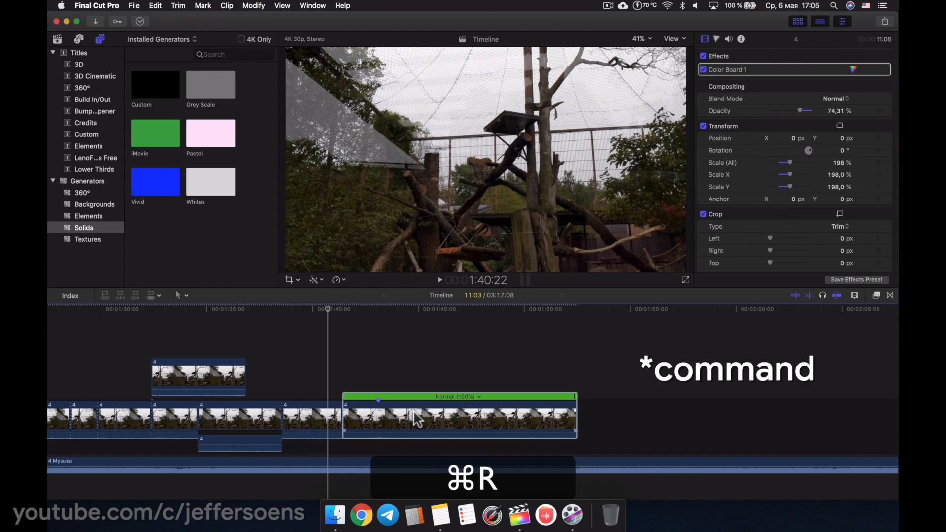
left_click(480, 397)
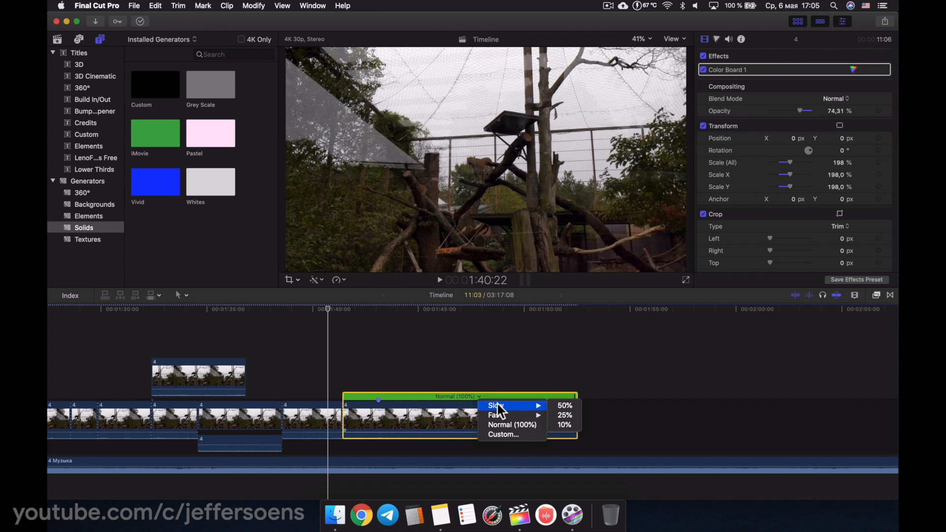
left_click(556, 395)
left_click_drag(576, 397, 530, 398)
Set the duration of the last storyline clip to 2:00 seconds.
left_click(425, 375)
left_click(423, 420)
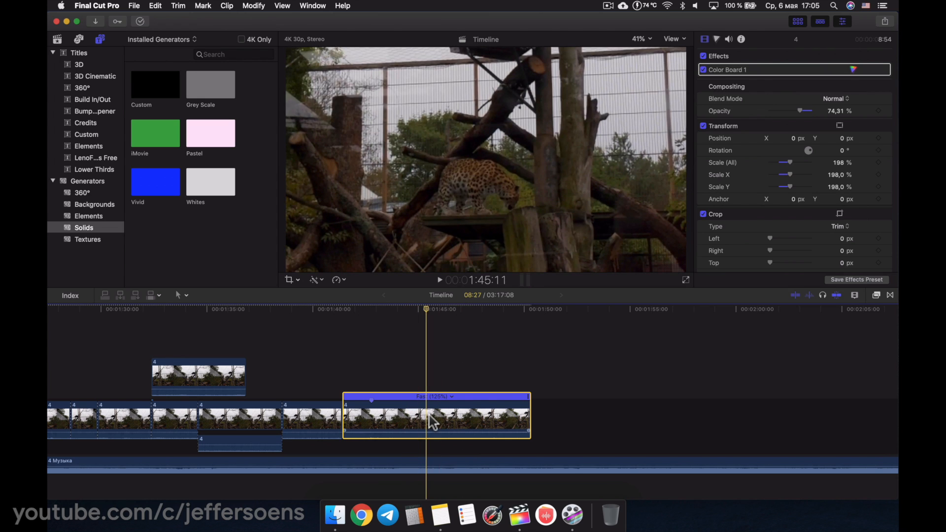
key("ctrl+d")
type("200")
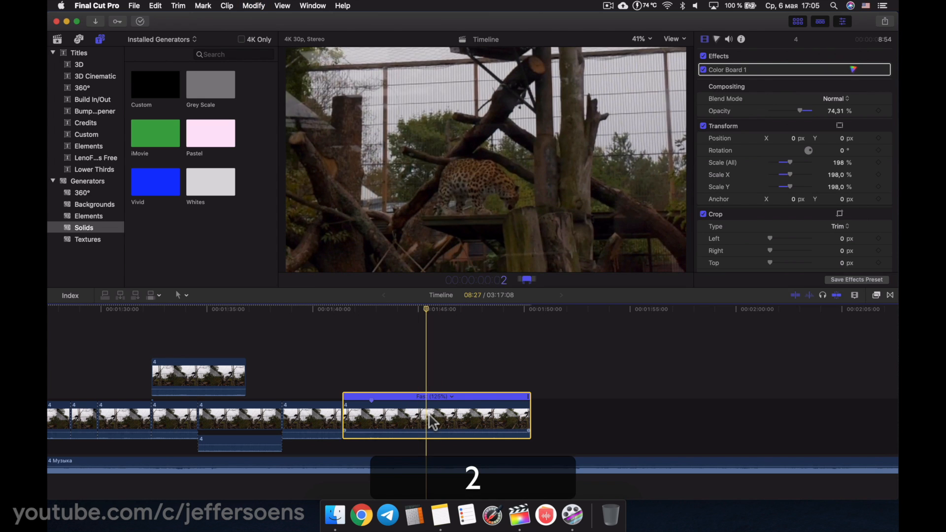
key("Return")
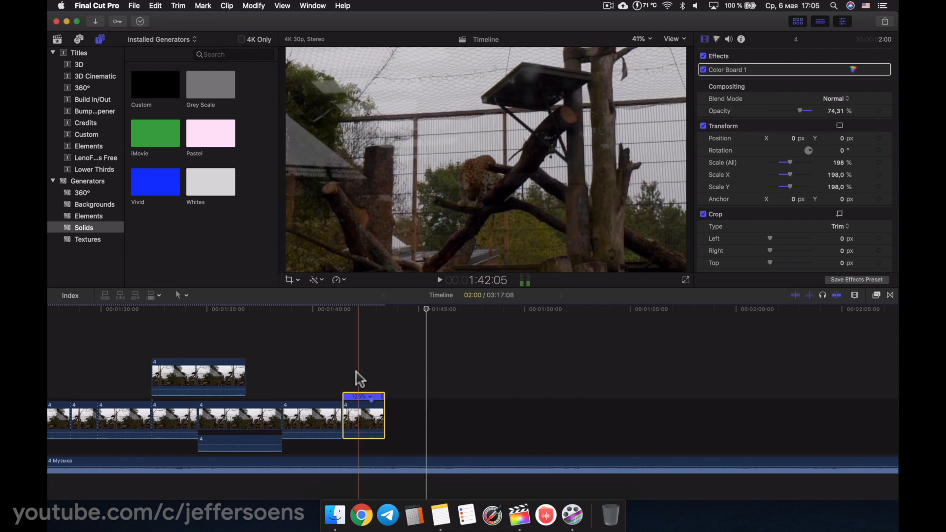
Combine the last three storyline clips into a compound clip named "test" in the 4 Timeline event.
scroll(367, 378, "left", 3)
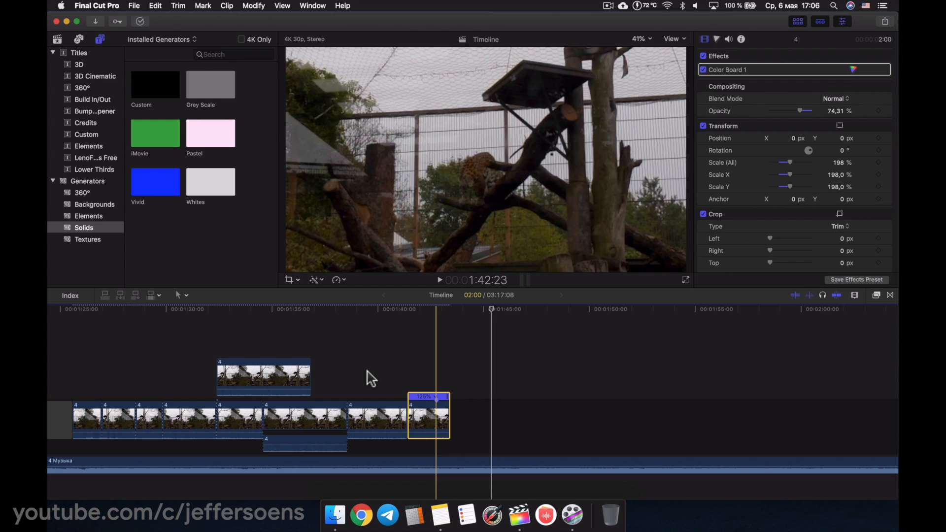
scroll(371, 378, "left", 2)
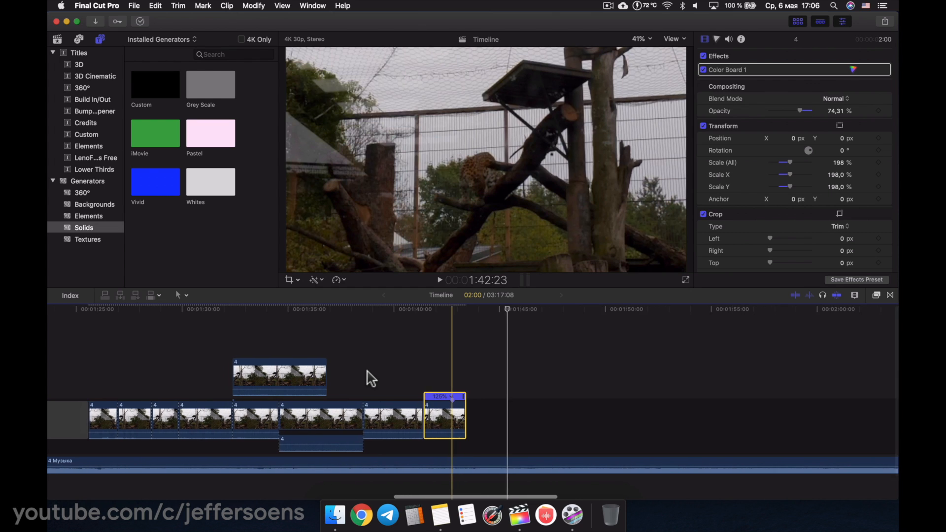
scroll(368, 371, "left", 2)
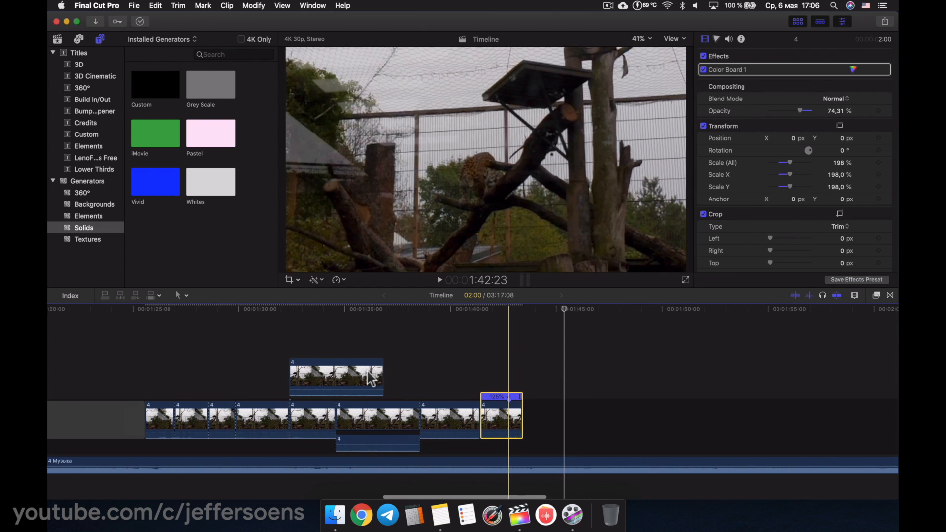
left_click_drag(532, 417, 401, 428)
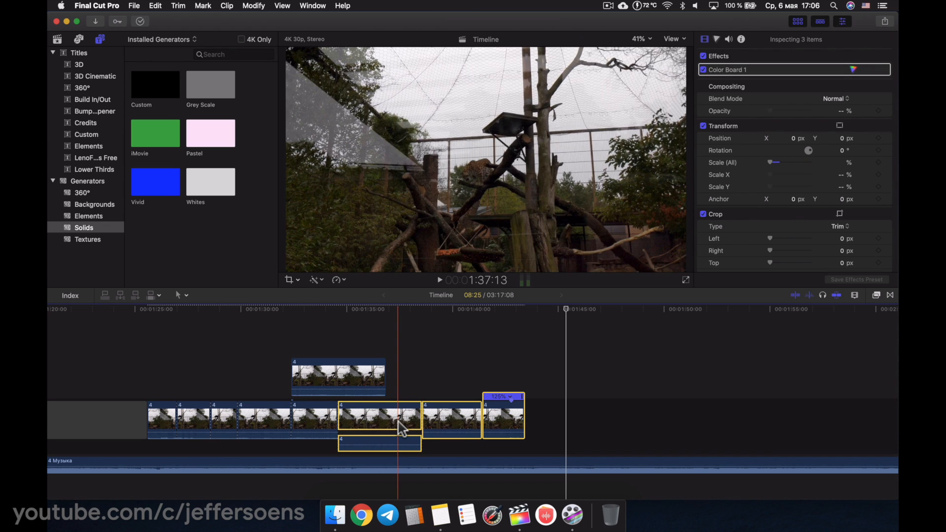
key("alt+g")
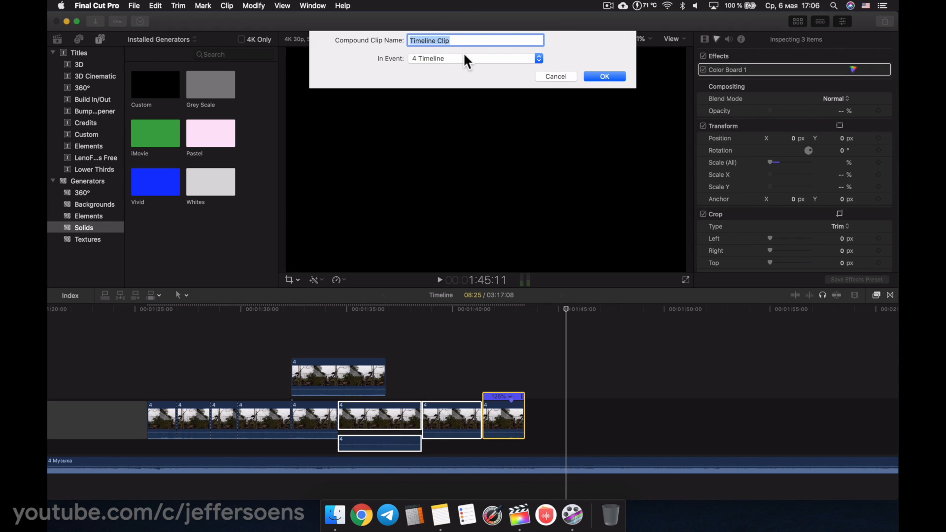
type("test")
key("Return")
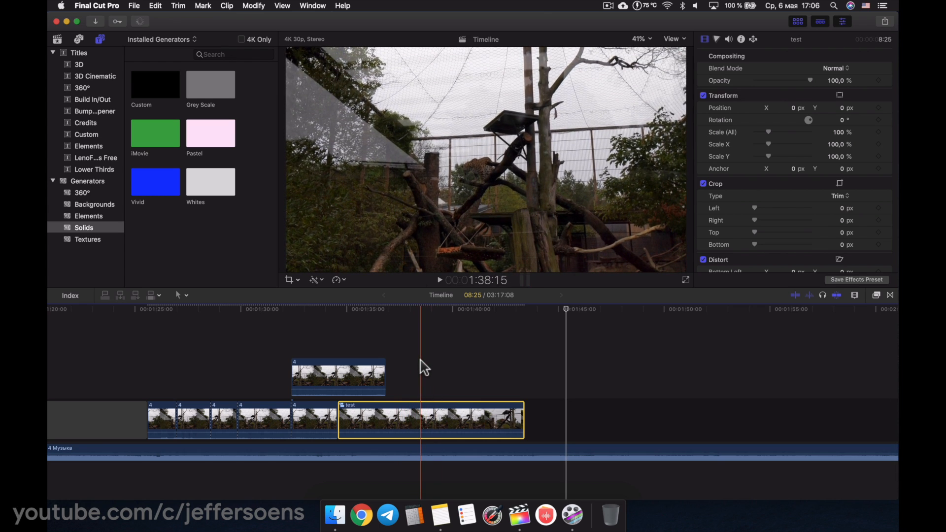
Show the library browser and open the Command Editor for customizing keyboard shortcuts.
left_click(445, 355)
key("super+1")
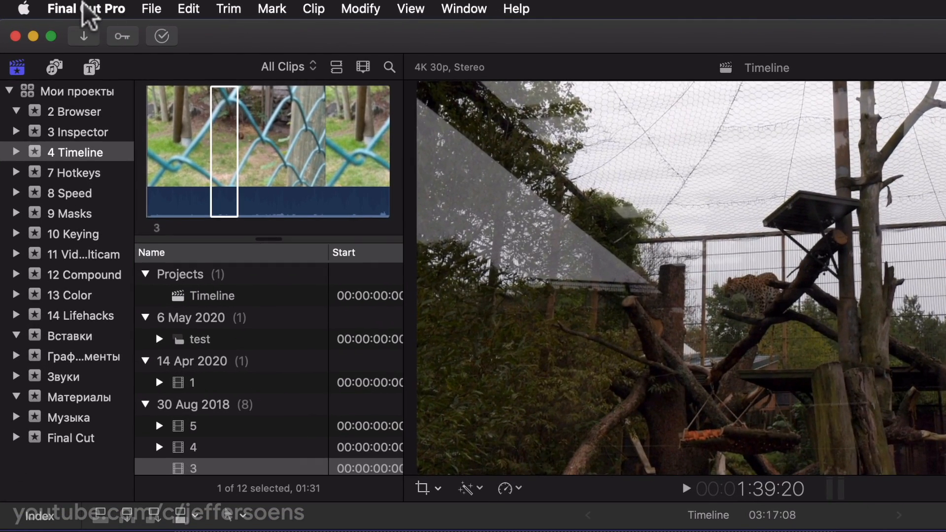
left_click(89, 10)
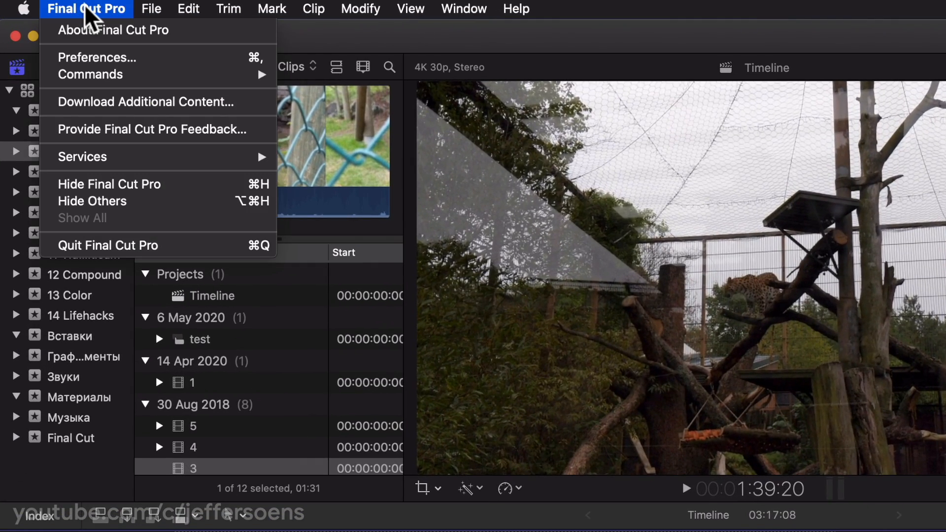
mouse_move(106, 74)
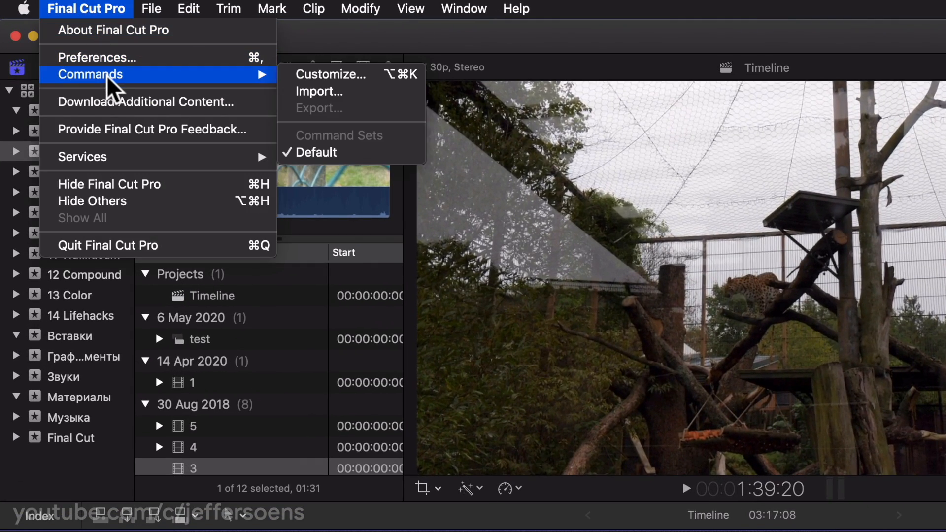
left_click(350, 77)
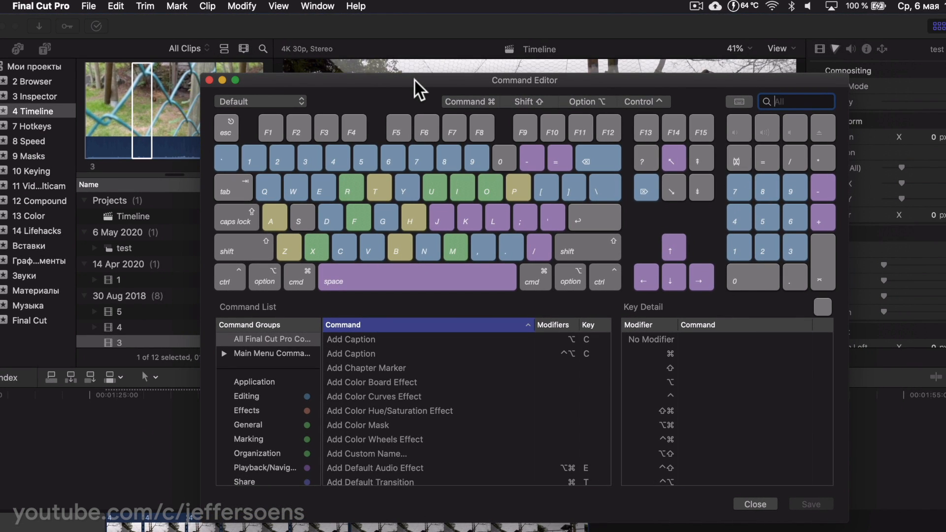
Assign Blade Speed to Control-B, making an editable command set named "Copy of Default".
left_click(398, 247)
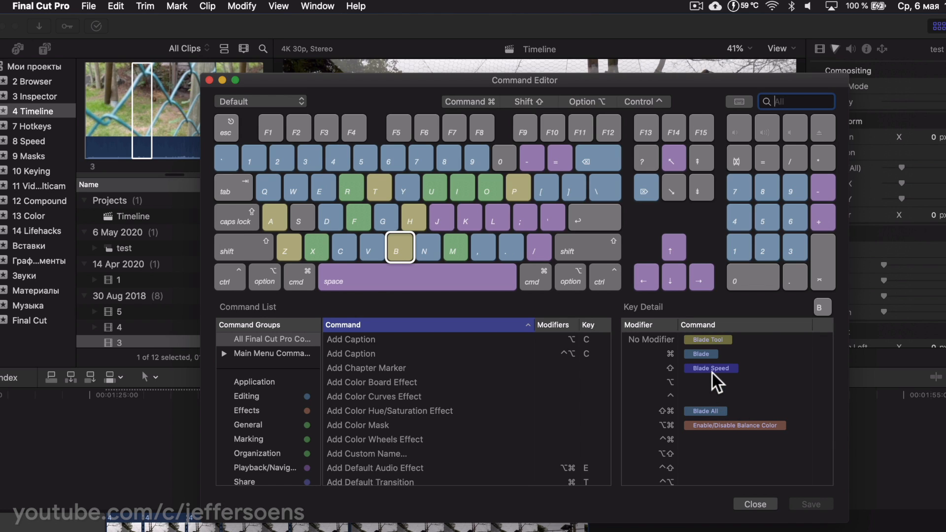
left_click_drag(712, 368, 709, 396)
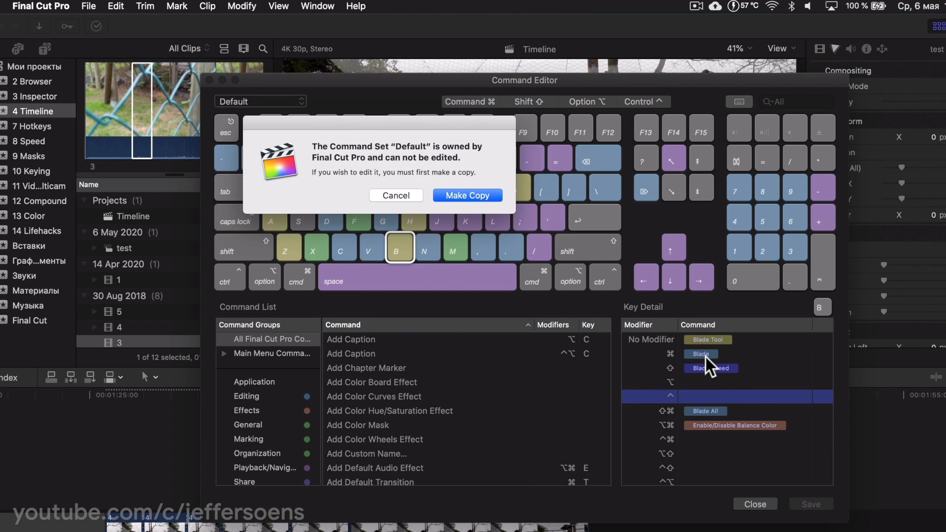
left_click(467, 195)
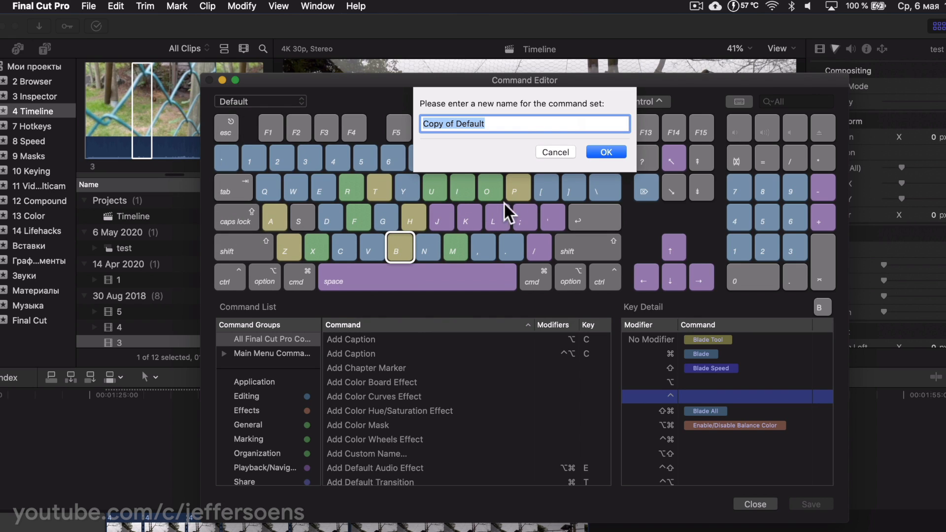
left_click(591, 150)
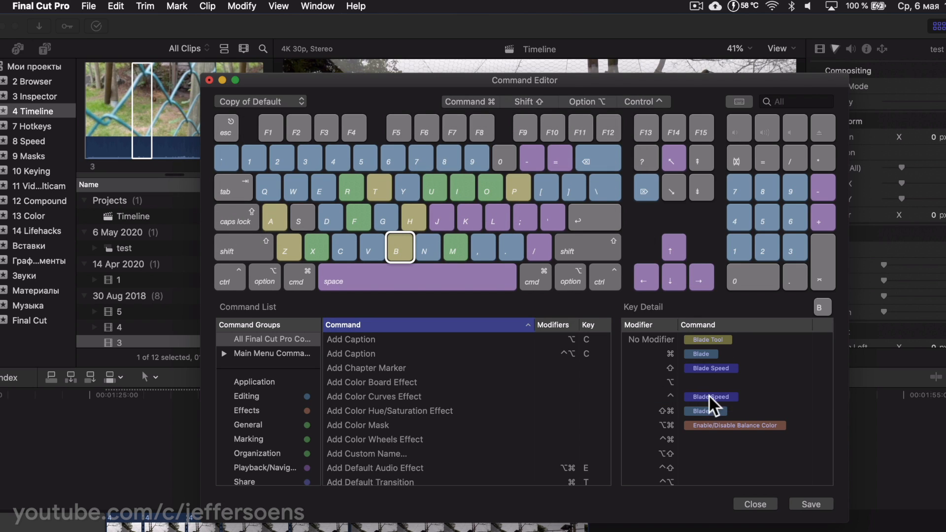
Remove Blade Speed from Control-B, and look through the command list and the commands on the O and J keys.
left_click_drag(725, 397, 552, 384)
scroll(477, 416, "down", 20)
scroll(477, 416, "up", 5)
left_click(490, 188)
left_click(445, 219)
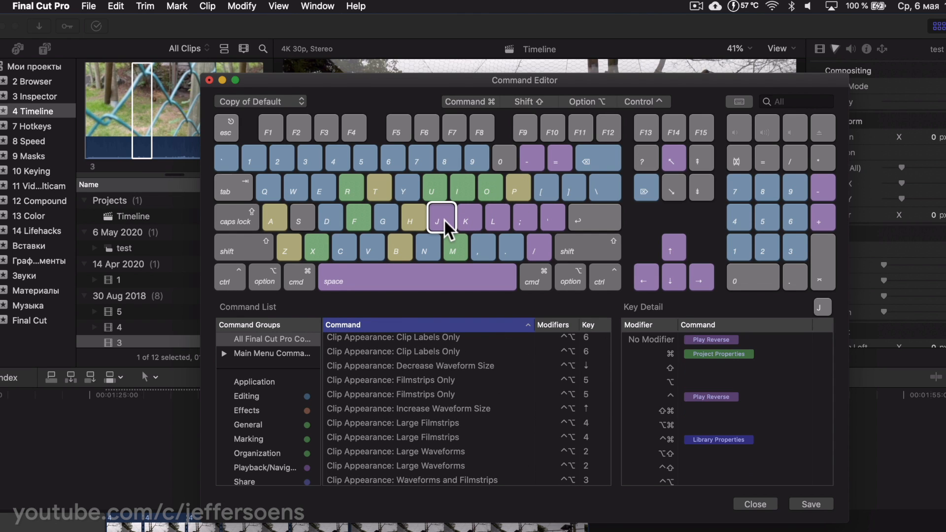
scroll(704, 423, "down", 2)
scroll(704, 424, "up", 2)
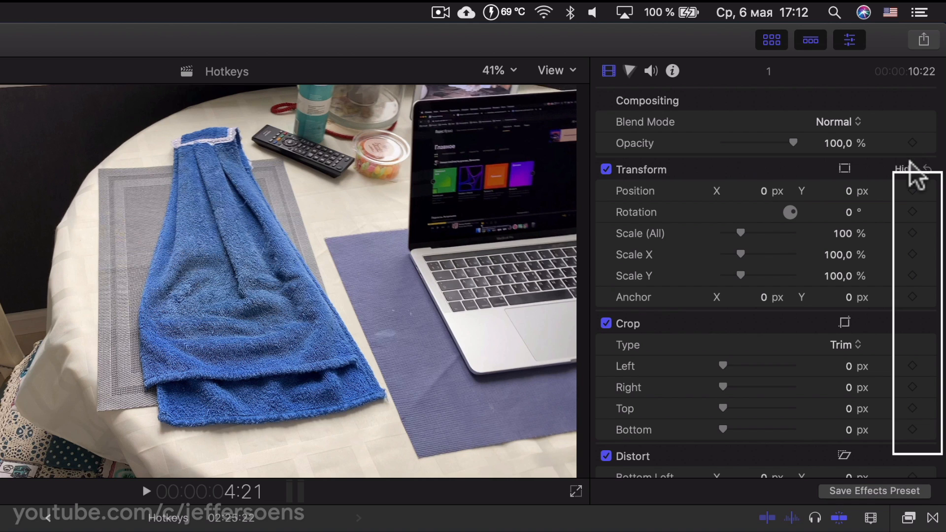
Examine the keyframe controls for Transform, Crop and Distort, and scrub through clip 1 and the orange overlay clip.
scroll(911, 213, "down", 1)
scroll(911, 213, "down", 5)
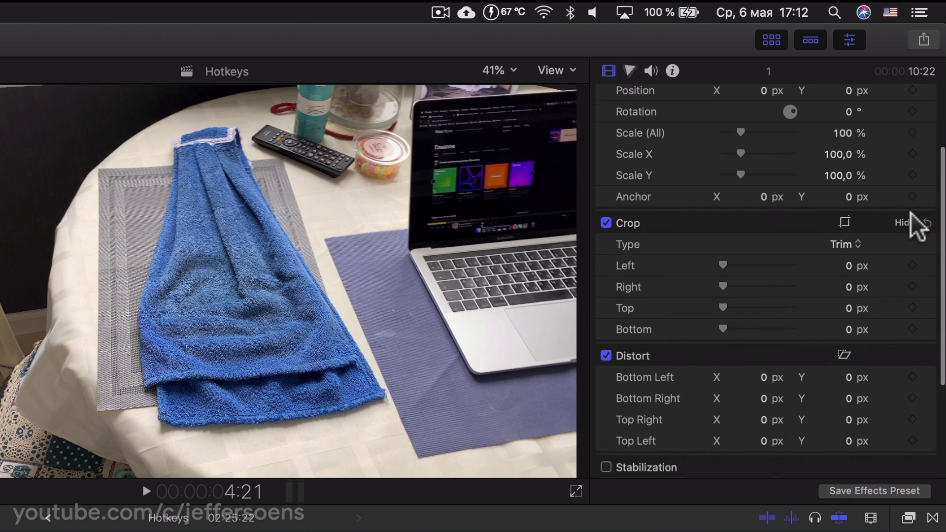
scroll(911, 212, "up", 3)
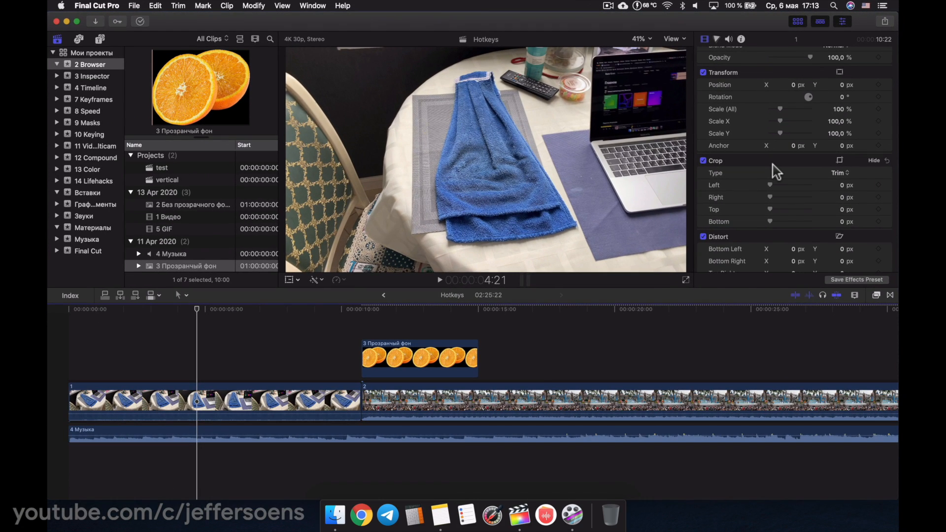
mouse_move(197, 315)
left_mouse_down()
mouse_move(226, 312)
mouse_move(189, 323)
left_mouse_up()
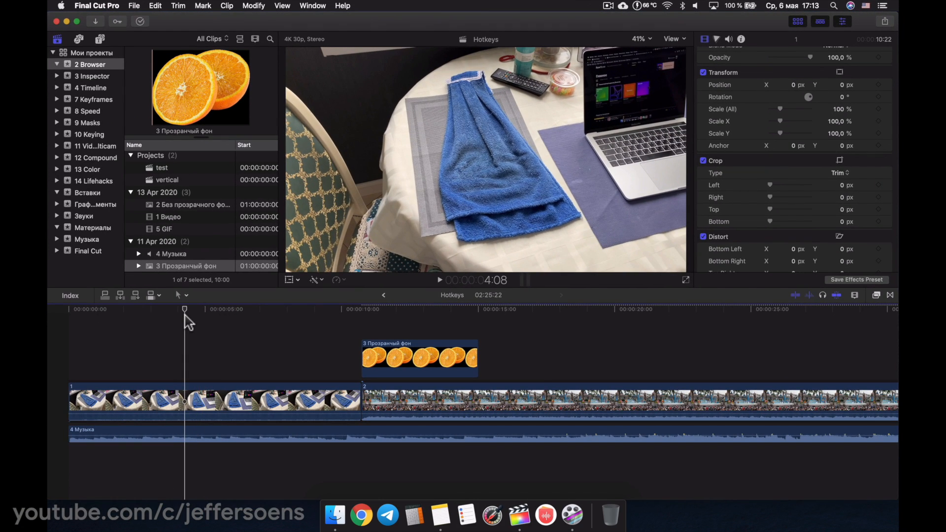
left_click_drag(184, 303, 281, 323)
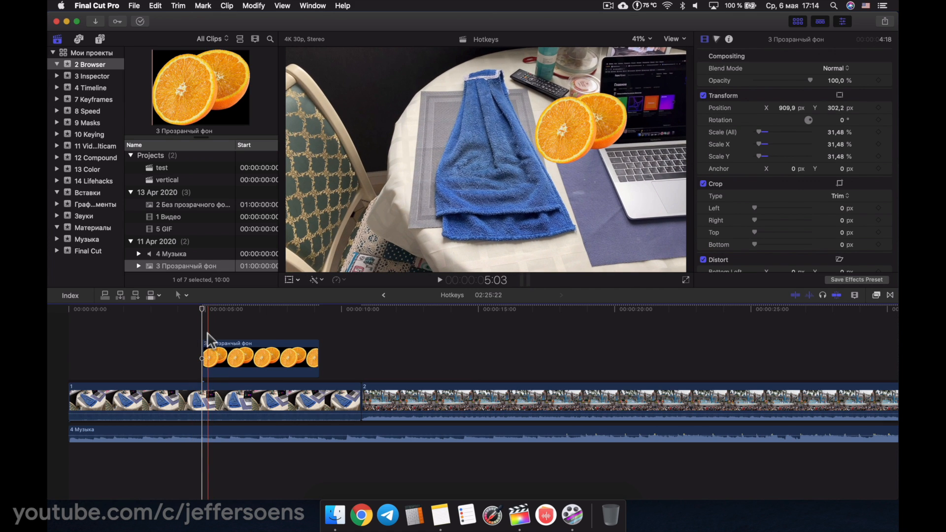
left_click_drag(205, 314, 288, 312)
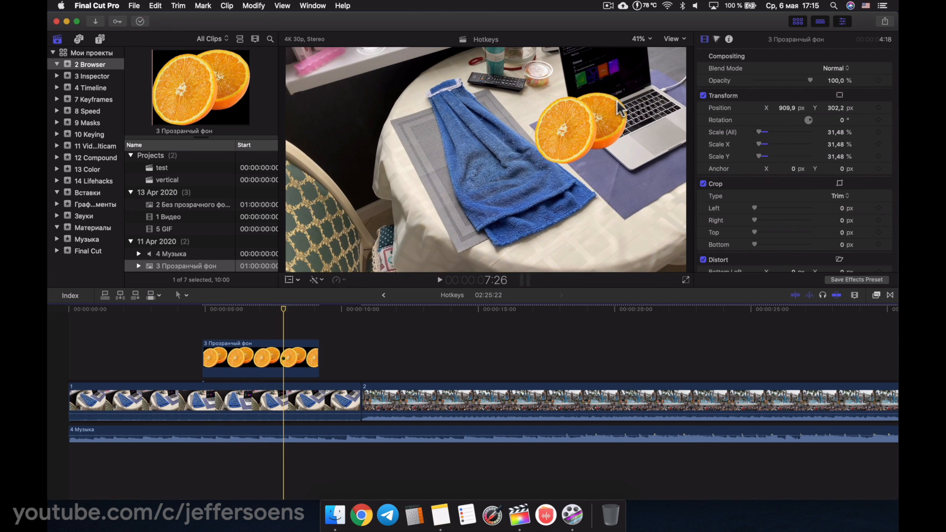
left_click_drag(284, 312, 206, 313)
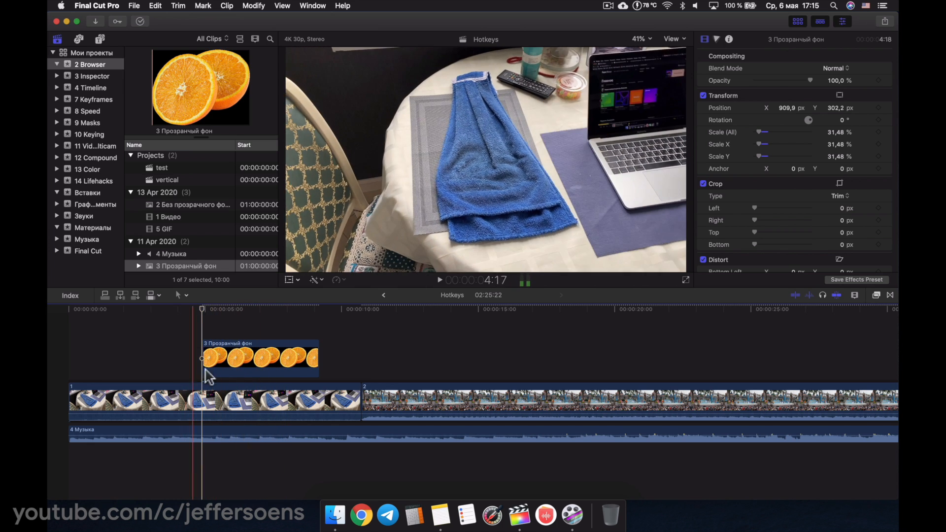
At the start of the orange clip, keyframe its position with the Transform tool, placing the oranges at about X 1262.6, Y -539.8 px.
left_click(209, 354)
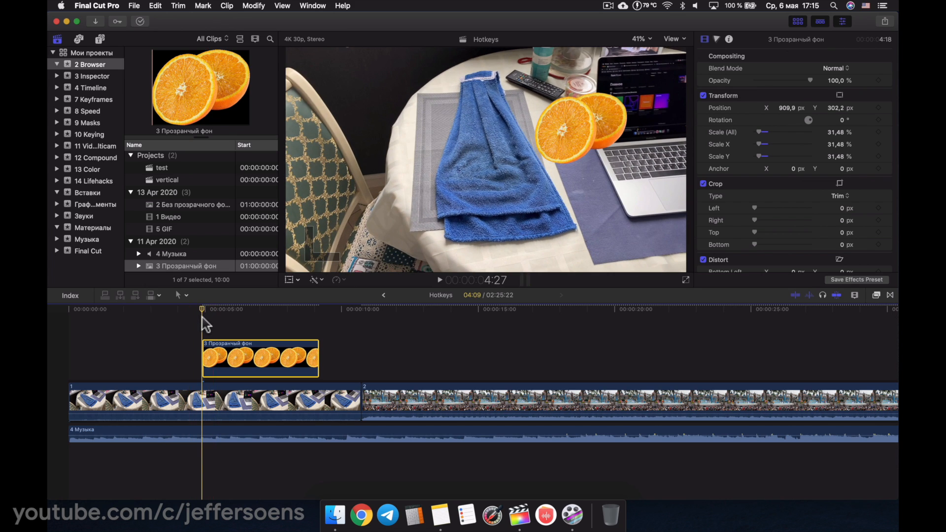
key("shift+t")
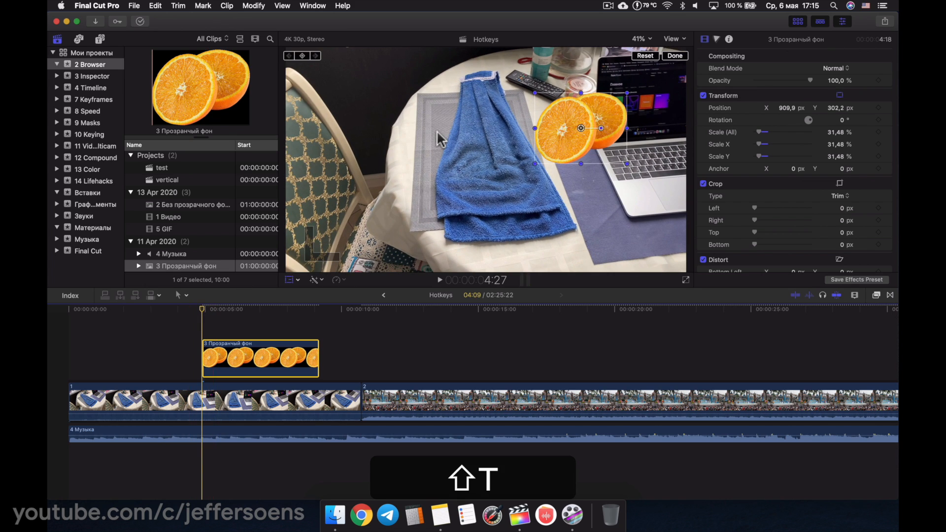
left_click_drag(581, 128, 617, 217)
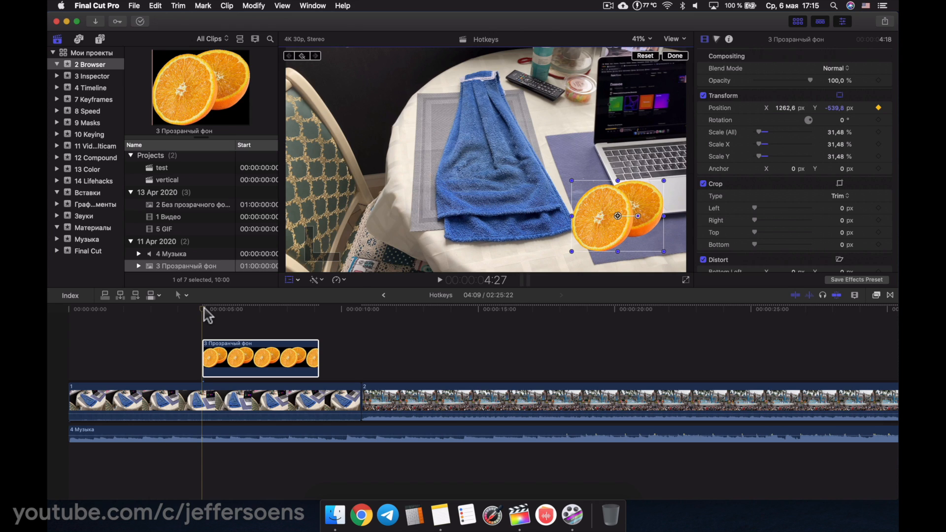
On the orange clip's last frame at 9:05, move the oranges straight up to about X 1262.3, Y 554.3 px, keyframing Transform.
left_click_drag(203, 308, 317, 309)
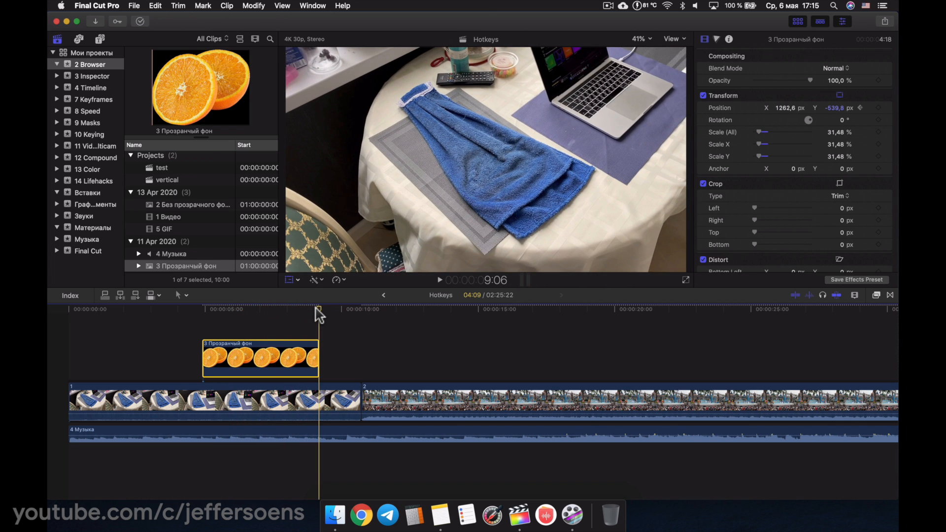
key("Left")
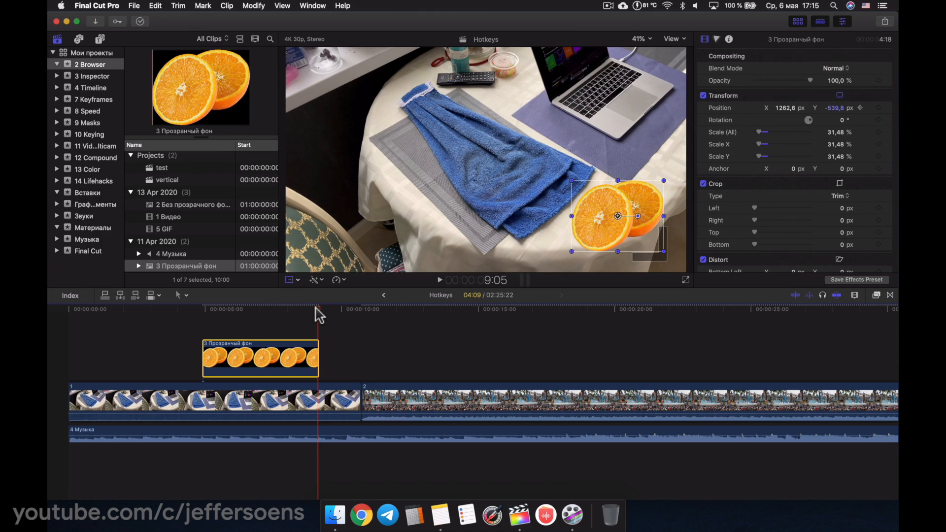
left_click_drag(620, 219, 614, 107)
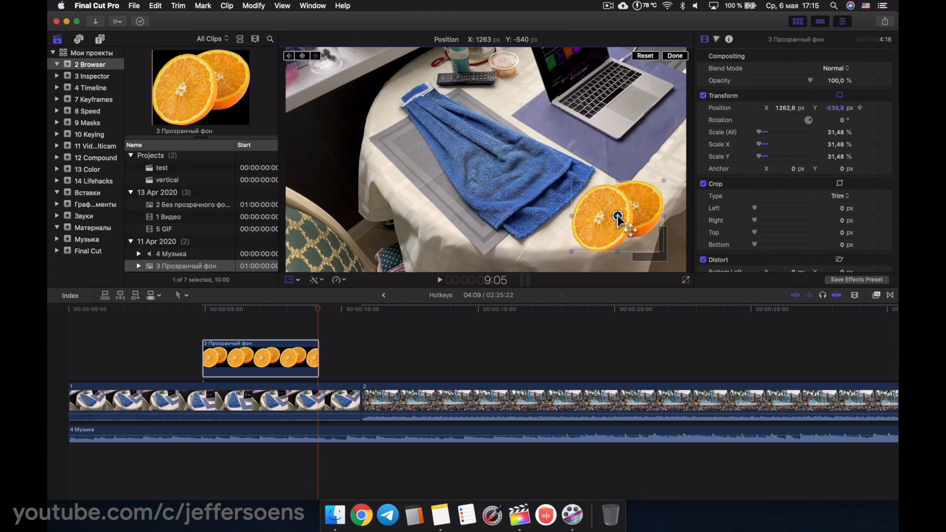
left_click_drag(512, 157, 478, 168)
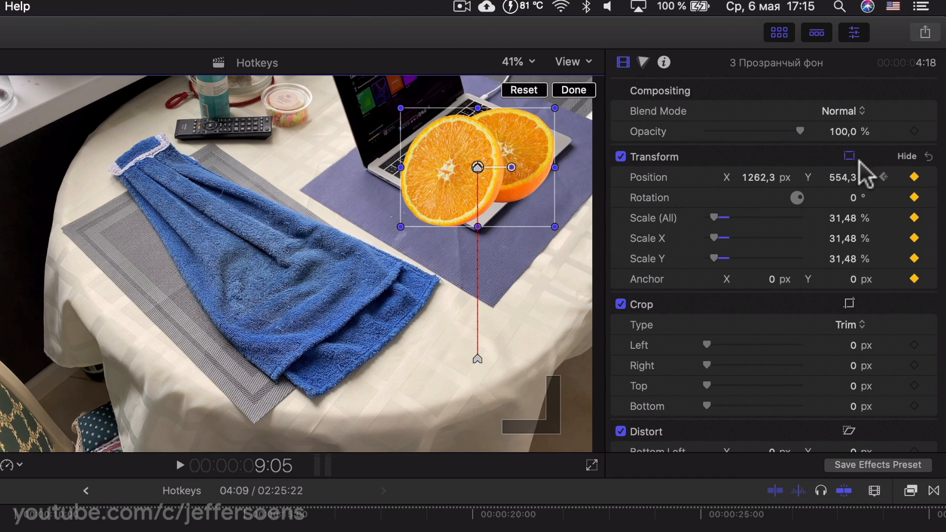
Check the orange clip's previous and next position keyframes and play back the movement.
left_click(885, 177)
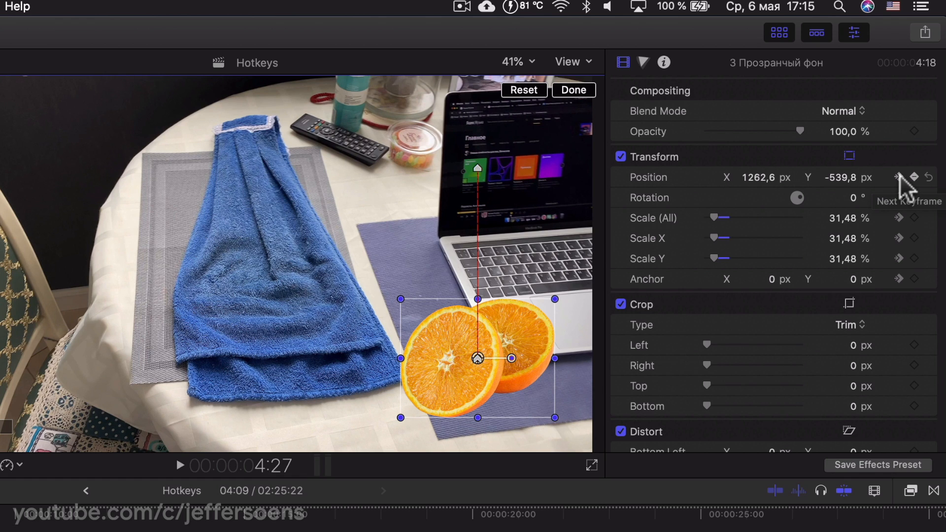
left_click(900, 177)
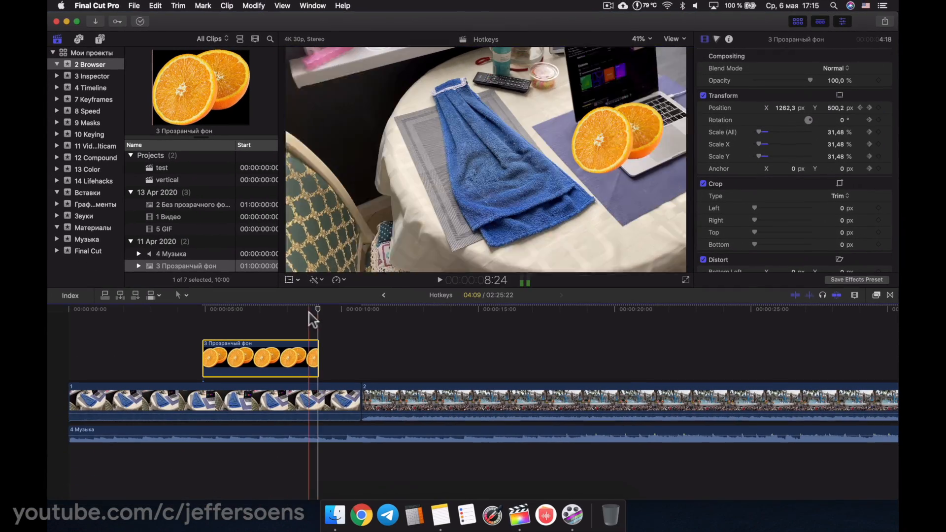
key("space")
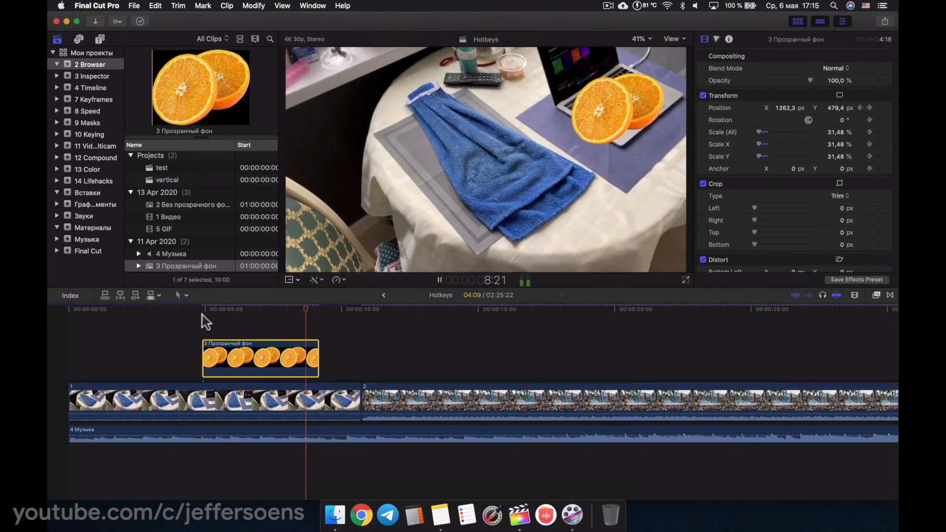
key("space")
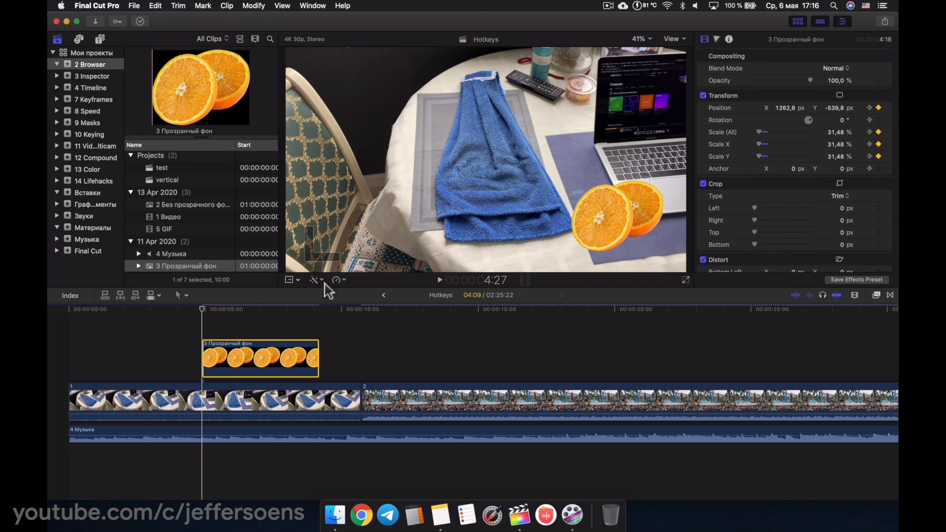
Set the oranges' Scale (All) to 44% on the clip's last frame and play the animation from the clip's start.
key("Down")
key("Left")
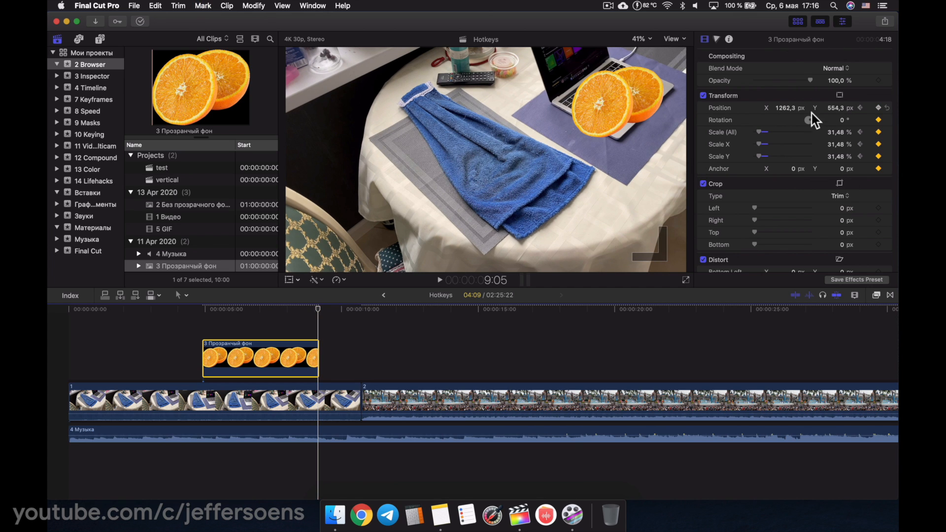
left_click_drag(763, 129, 760, 131)
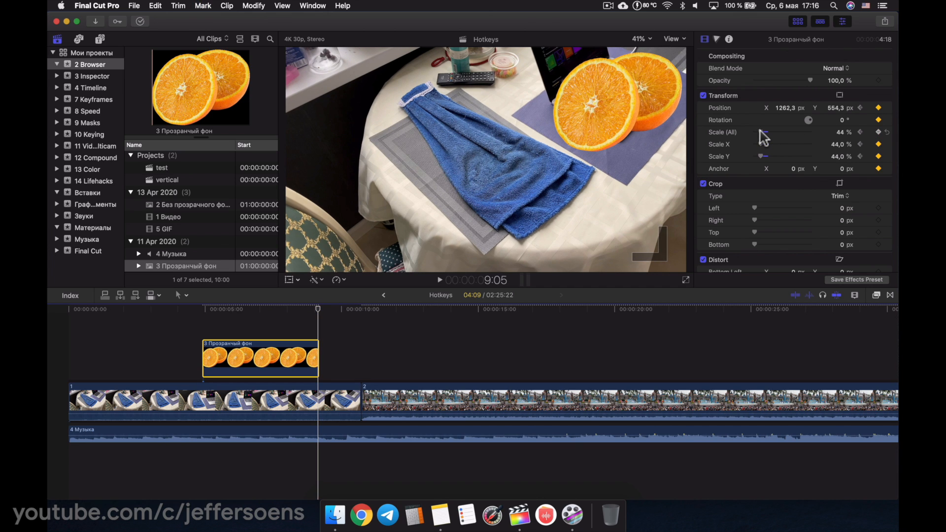
left_click(202, 319)
key("space")
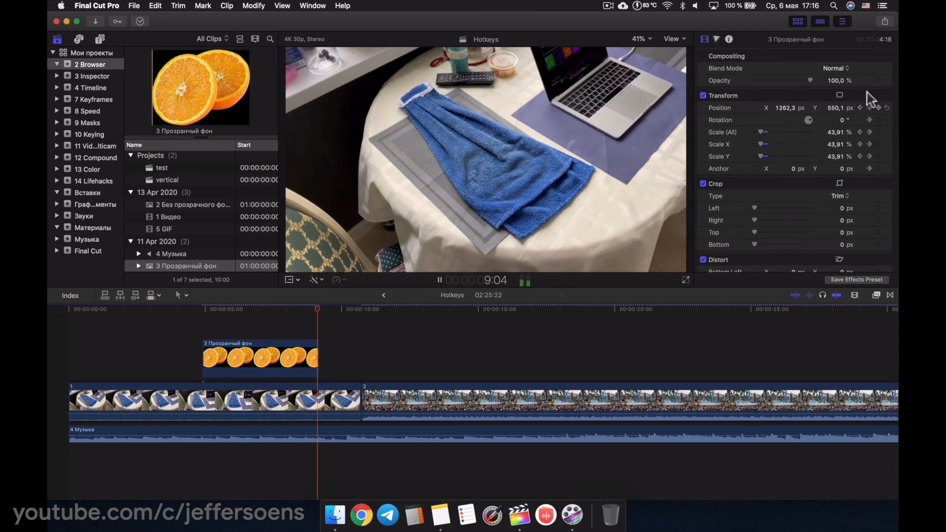
key("space")
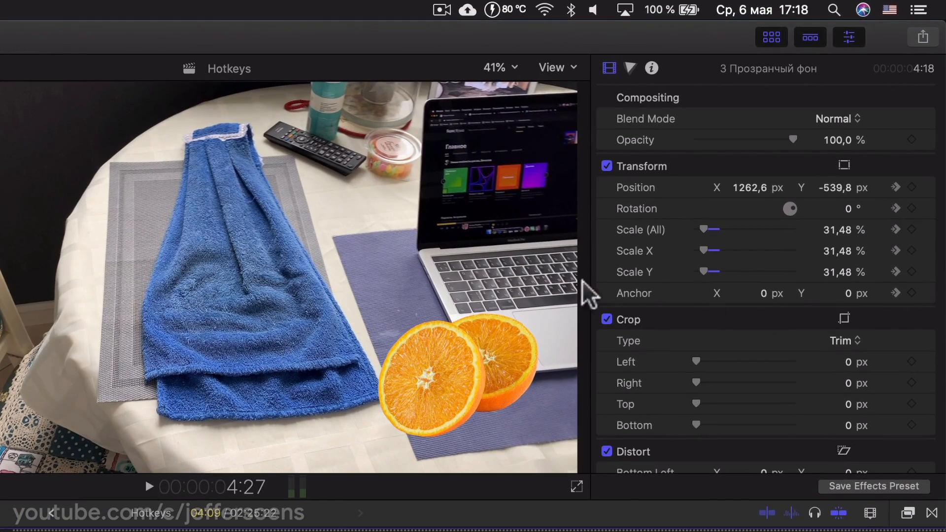
Delete the oranges' position keyframe on the clip's last frame at 9:05.
scroll(777, 313, "down", 5)
scroll(777, 311, "up", 5)
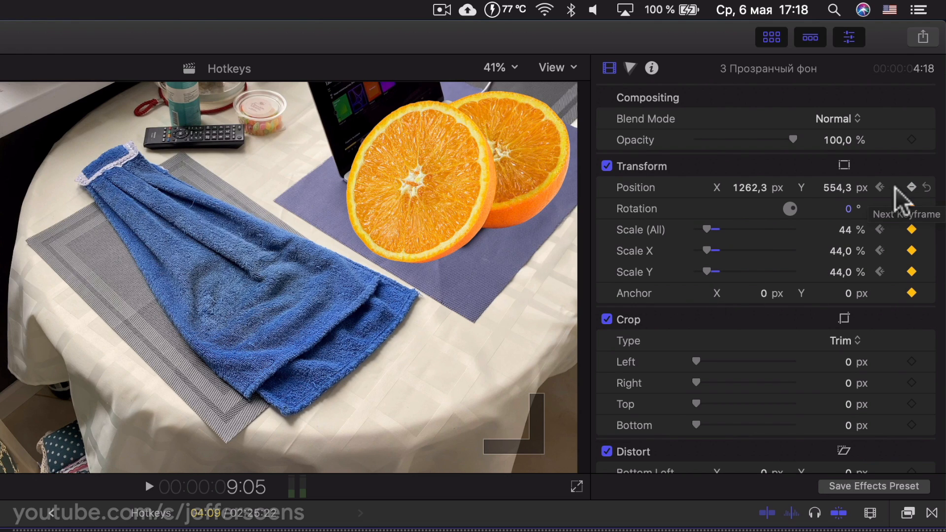
left_click(912, 187)
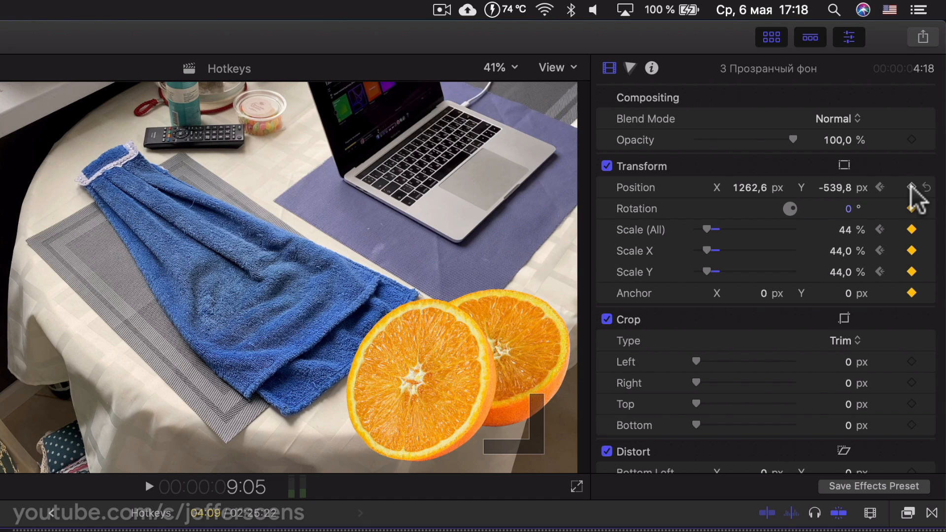
Go back and forth between the orange clip's first and last position keyframes.
left_click(881, 187)
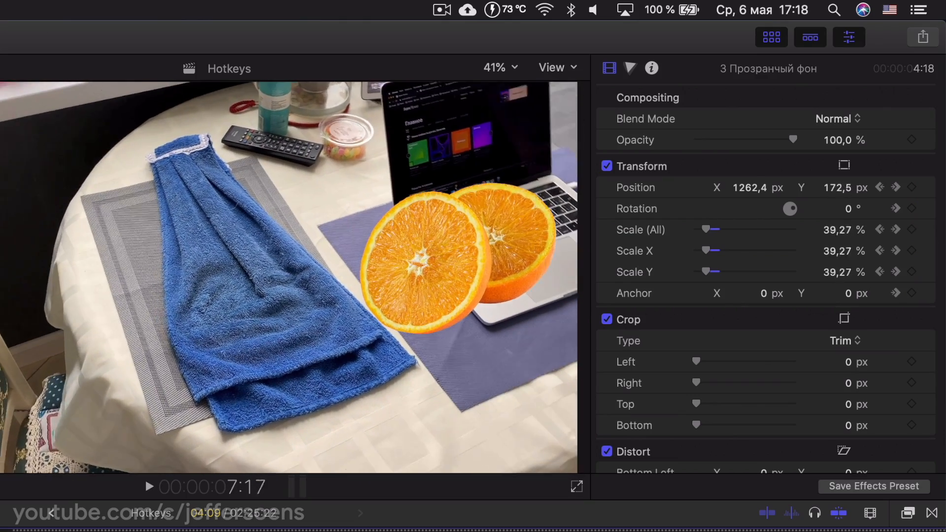
left_click(881, 187)
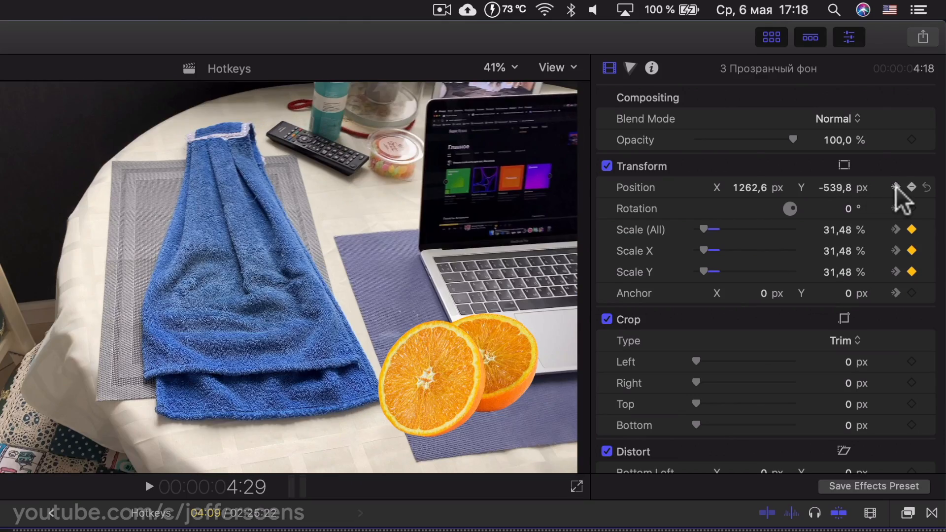
left_click(896, 187)
left_click(881, 187)
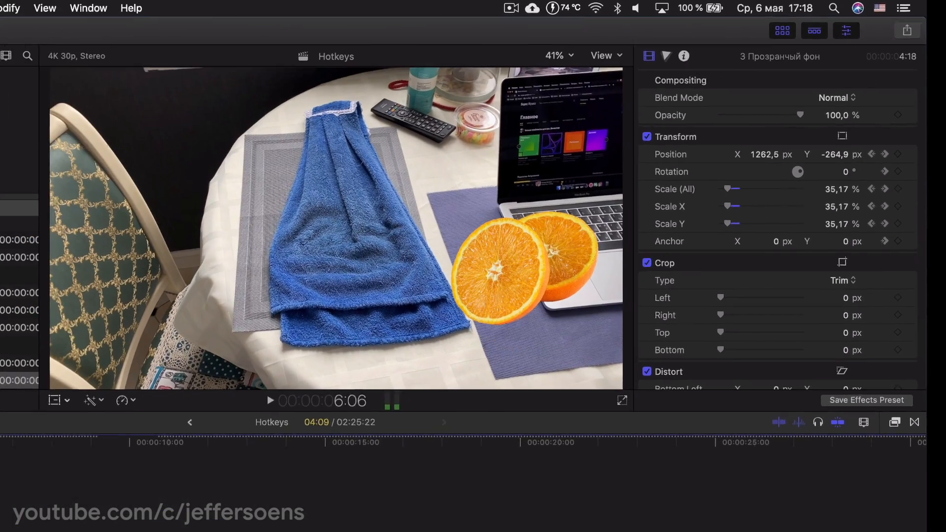
Show the video animation of the orange clip and move its first Transform keyframe to slightly past the middle of the clip.
left_click(201, 419)
right_click(215, 445)
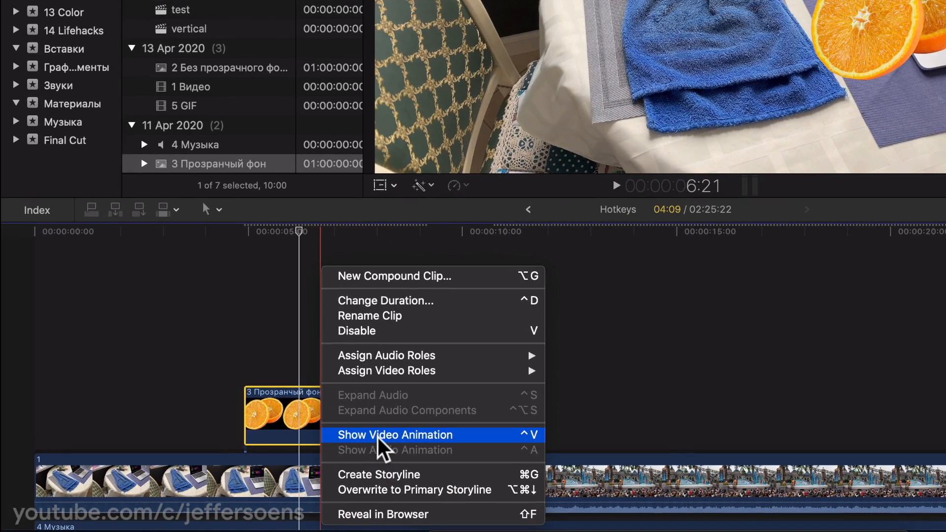
left_click(364, 438)
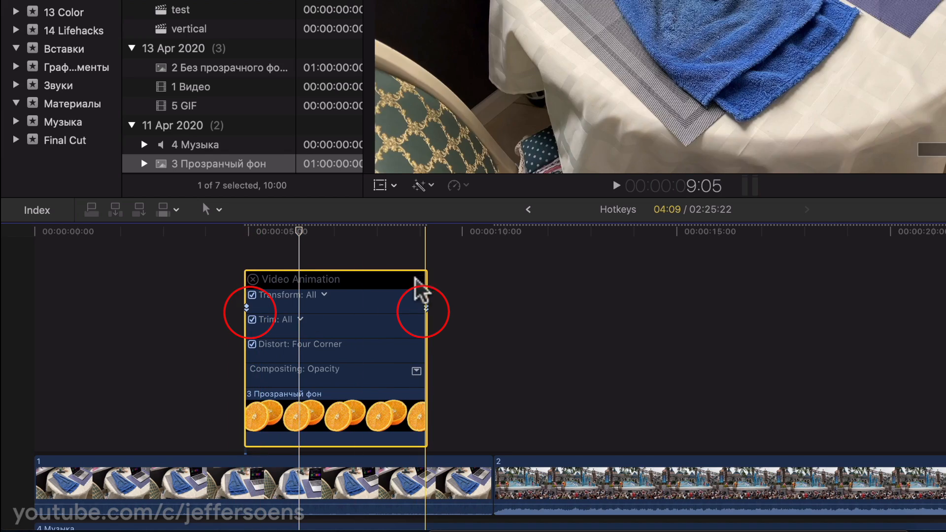
left_click_drag(247, 308, 352, 307)
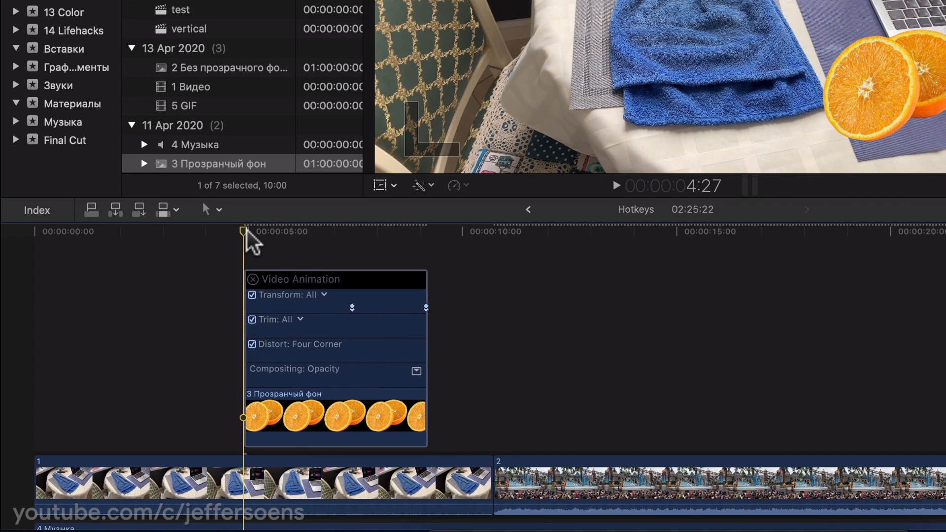
Play the orange clip's animation from its start and hide the clip's video animation.
key("space")
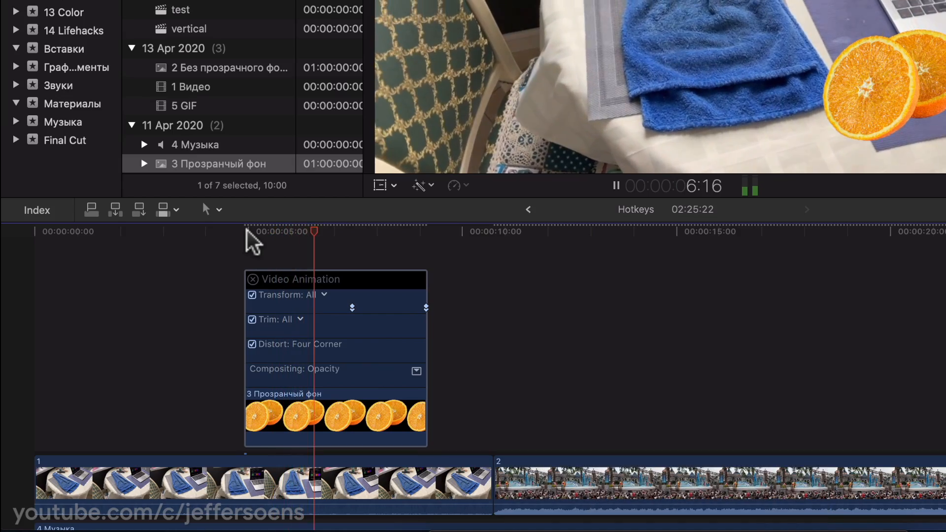
key("space")
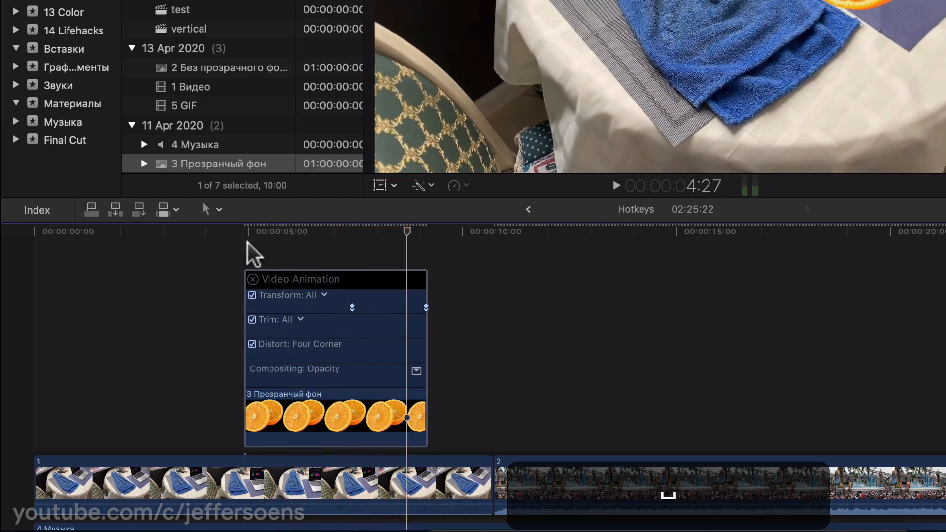
key("super+equal")
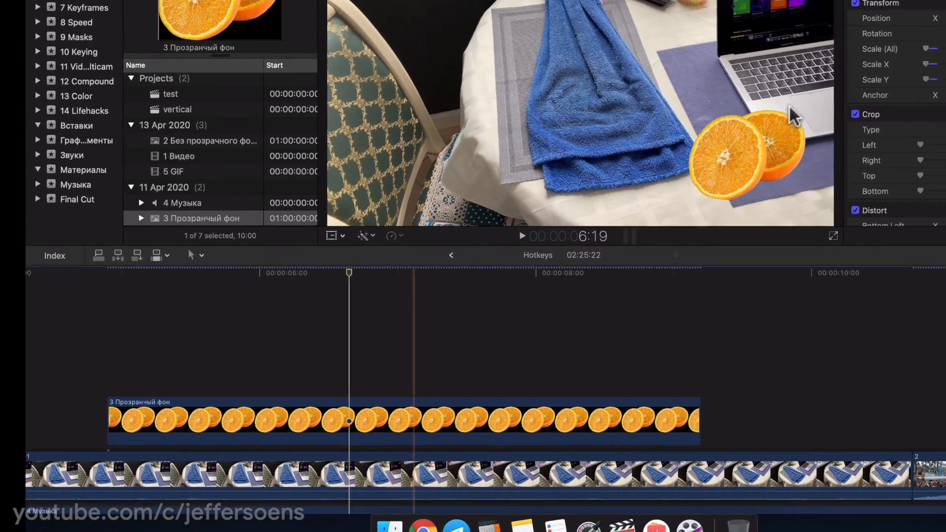
scroll(718, 237, "down", 3)
scroll(717, 234, "up", 3)
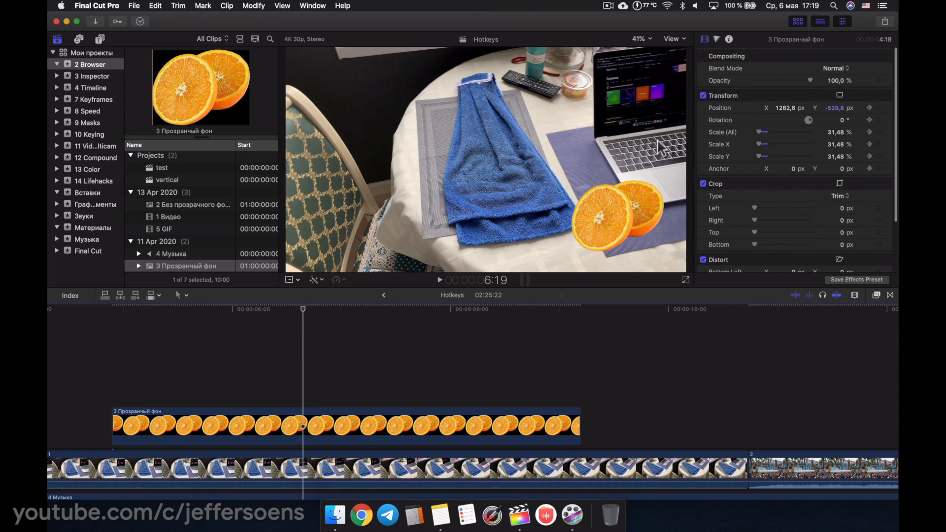
Turn on the viewer's Transform controls for the orange clip, go through its keyframes and delete both of them.
left_click(283, 310)
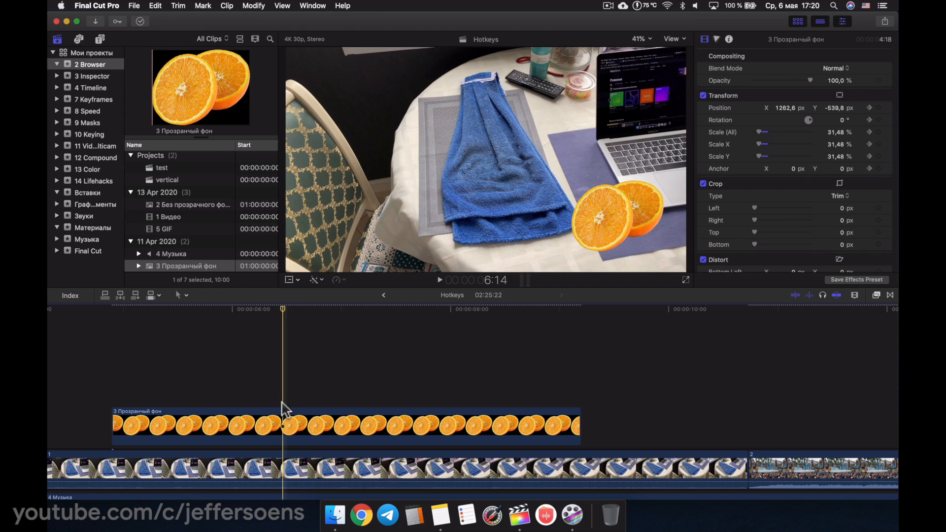
key("shift+t")
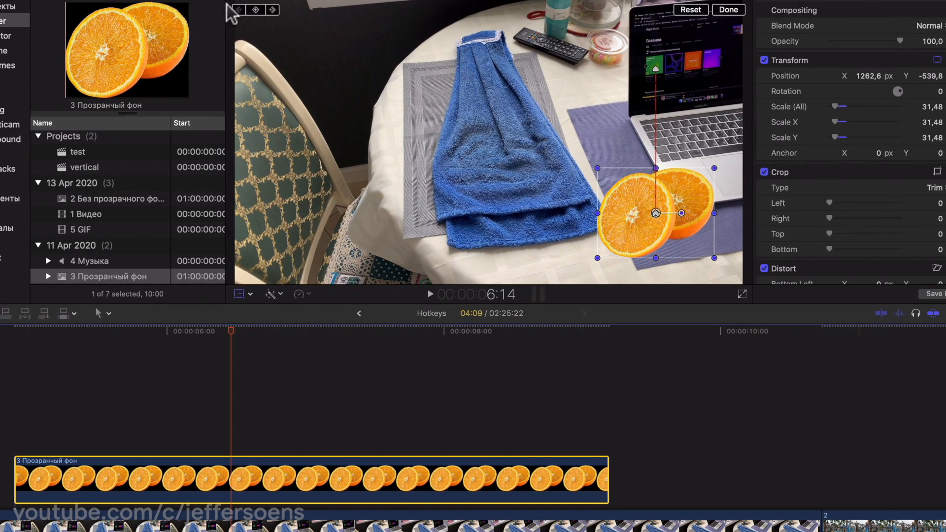
left_click(271, 11)
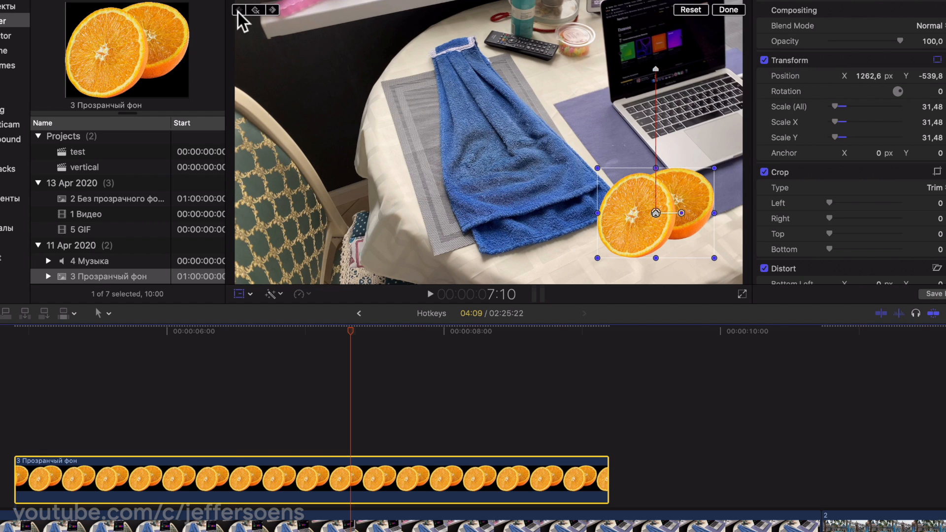
left_click(273, 10)
left_click(239, 10)
left_click(256, 10)
left_click(272, 10)
left_click(256, 9)
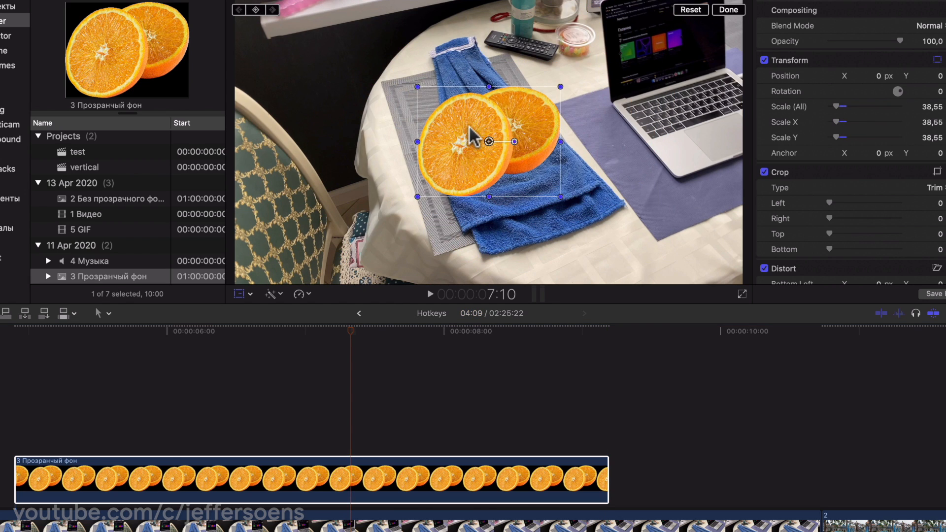
Add a Transform keyframe to the orange clip at 5:27 with the viewer's keyframe controls.
left_click(155, 347)
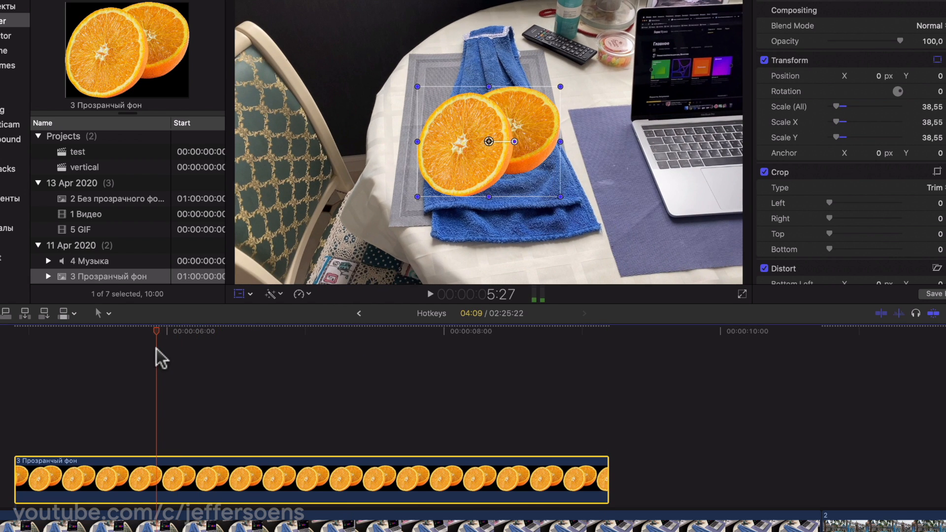
left_click(340, 56)
left_click(242, 463)
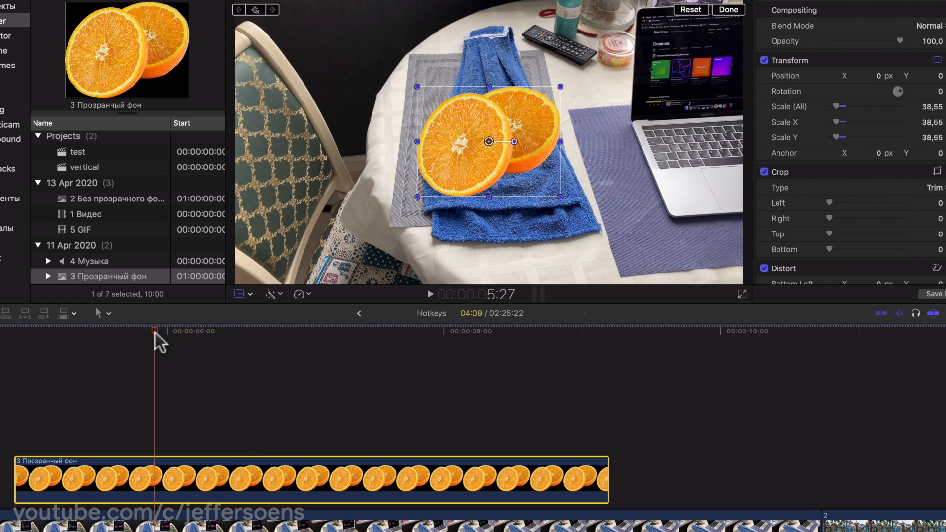
Just before 8:00, move the oranges to about X 1335.3, Y -489.9 px and shrink them to about 18.59% in the viewer.
left_click_drag(156, 333, 436, 362)
left_click_drag(488, 145, 642, 173)
left_click_drag(590, 143, 665, 206)
left_click(728, 10)
Play back the oranges' new move-and-shrink animation in the timeline.
left_click(204, 386)
key("space")
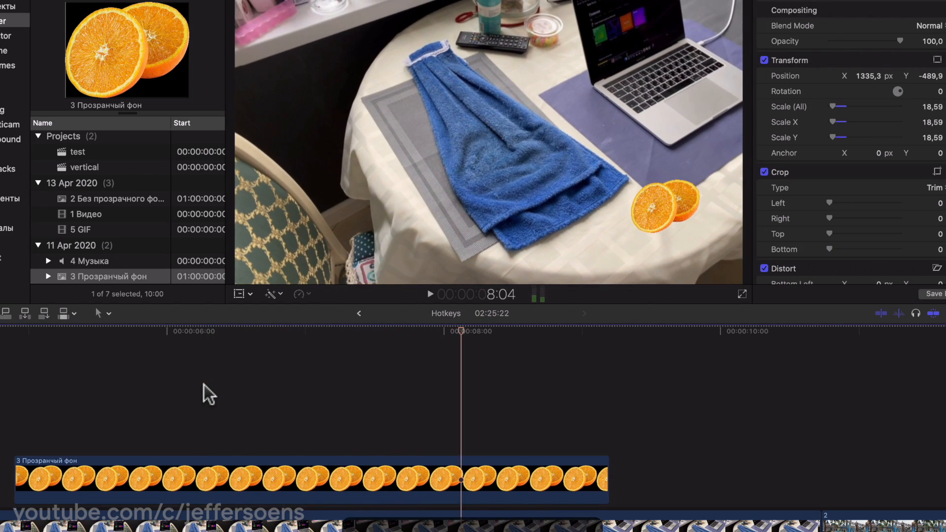
key("space")
Try the Crop and Ken Burns types on the orange clip and return it to Trim.
left_click(299, 473)
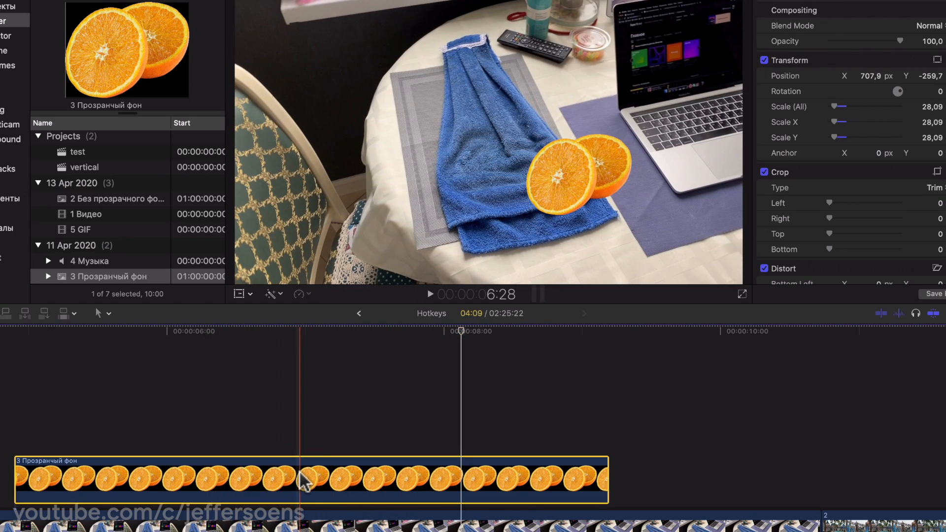
left_click(302, 393)
left_click(295, 477)
key("shift+c")
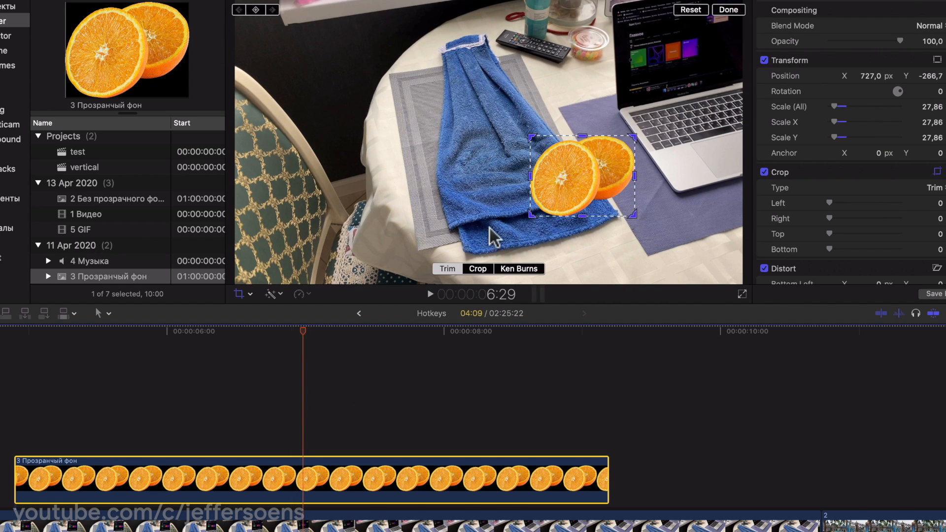
left_click(478, 269)
left_click(522, 269)
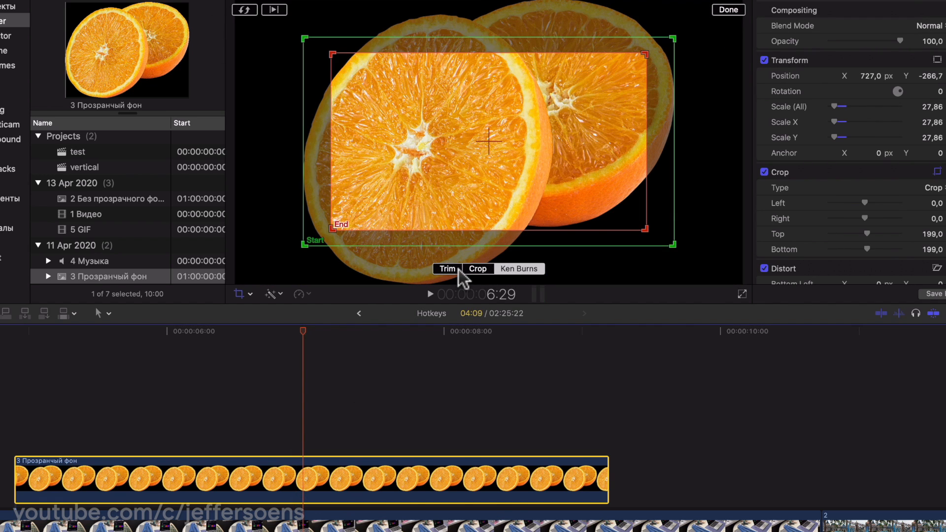
left_click(449, 270)
left_click(729, 10)
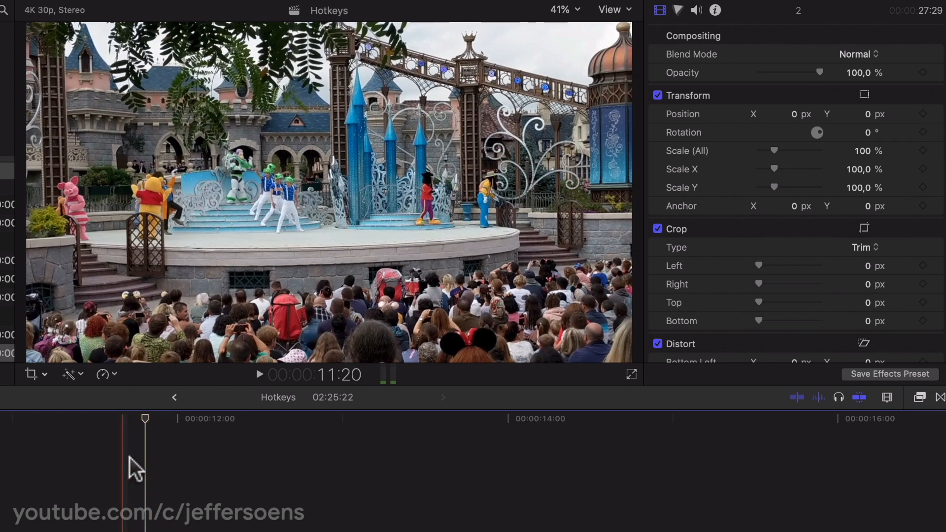
At 12:28, enlarge clip 2 to about 175.47% and move it to about X 1185.3, Y -653.7 px, with the viewer at 25%.
left_click_drag(148, 419, 335, 423)
key("shift+t")
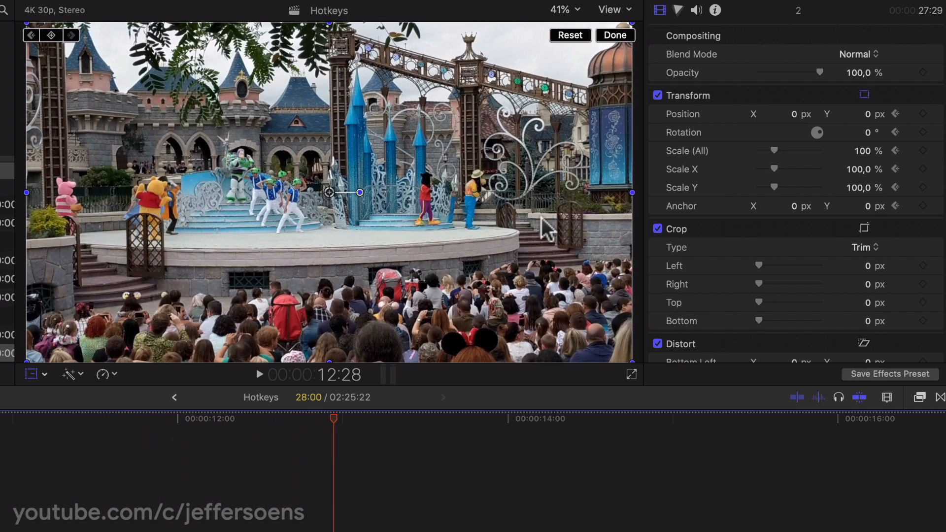
left_click(560, 11)
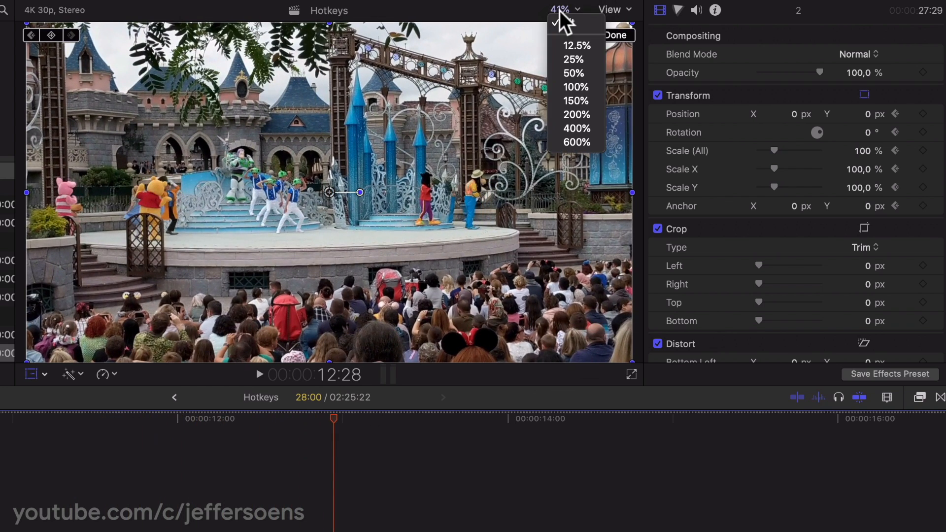
left_click(567, 60)
left_click_drag(514, 295, 658, 378)
left_click_drag(329, 193, 443, 255)
left_click(616, 36)
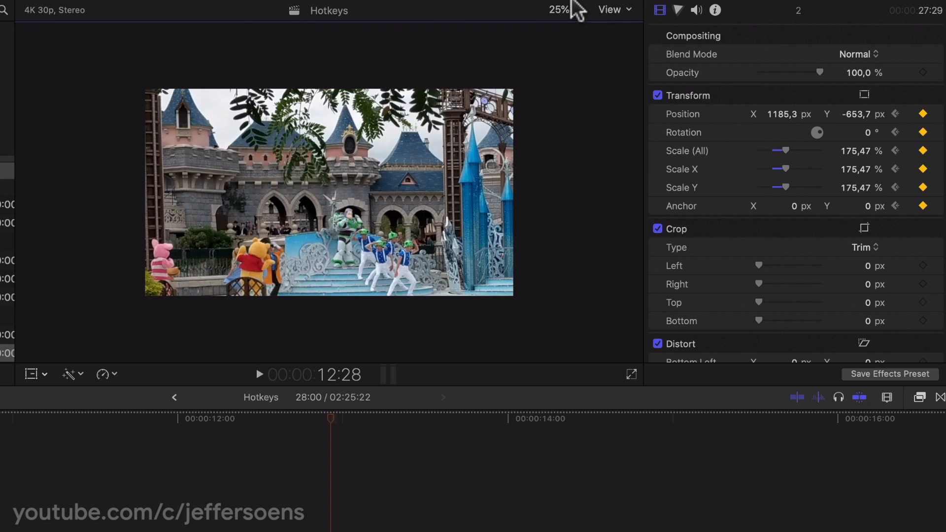
Play clip 2's zoom animation and return to its last Transform keyframe at 12:28.
left_click(59, 489)
key("space")
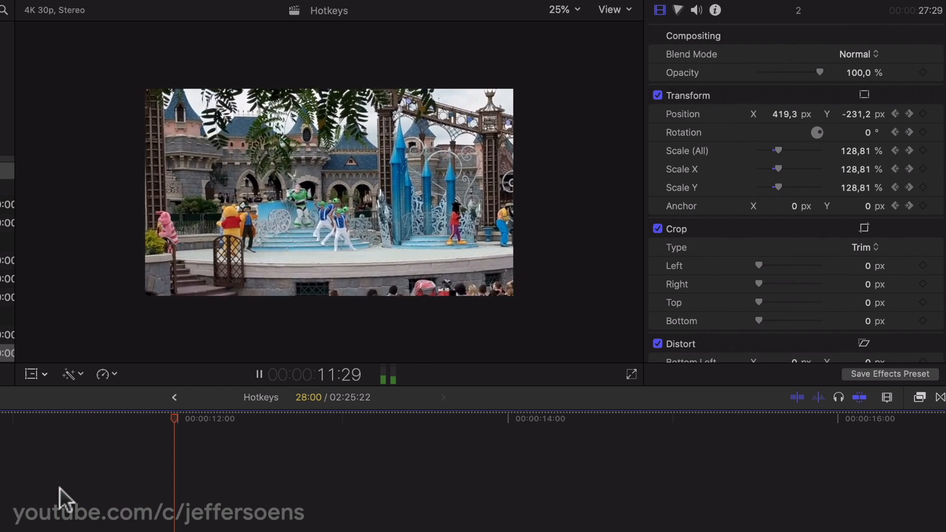
key("space")
left_click(331, 433)
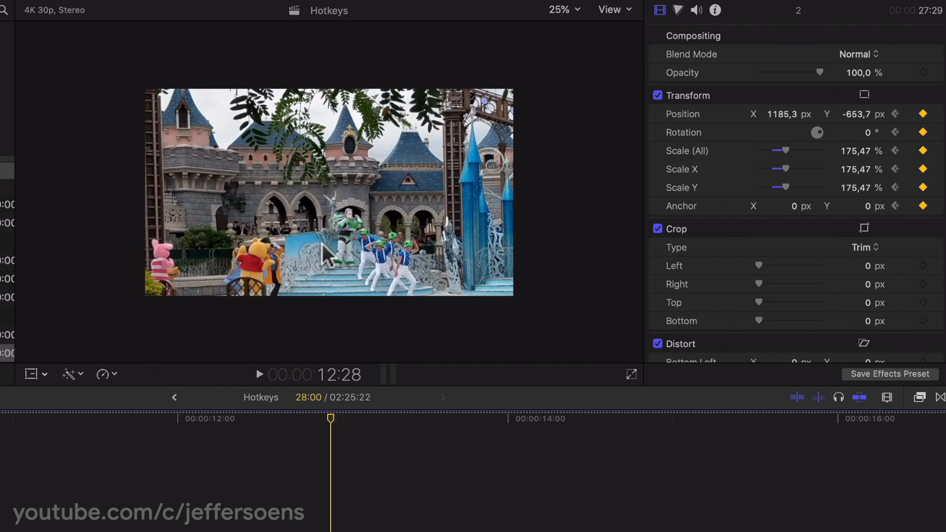
On clip 2's last Transform keyframe, enlarge the image to about 233.3% and move it to about X 2567.0, Y -1428.7 px.
left_click_drag(331, 430, 301, 434)
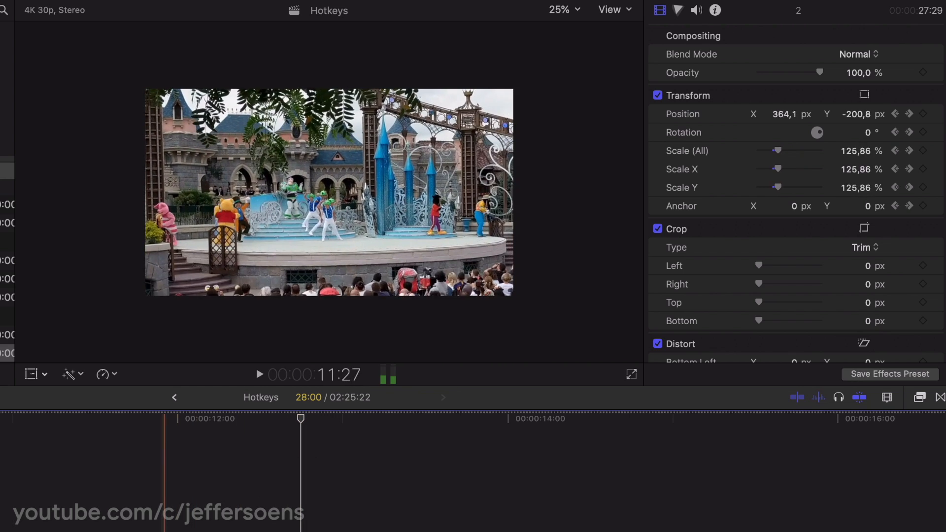
key("shift+t")
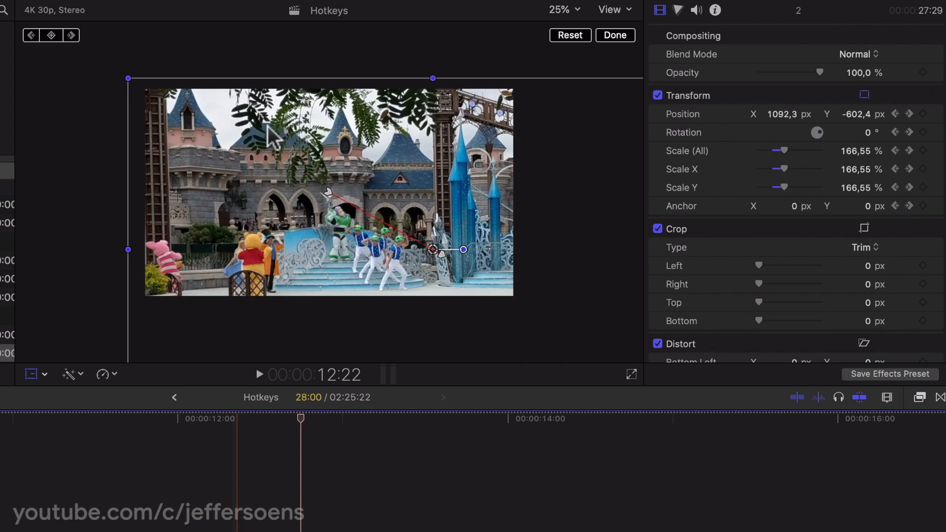
left_click(71, 35)
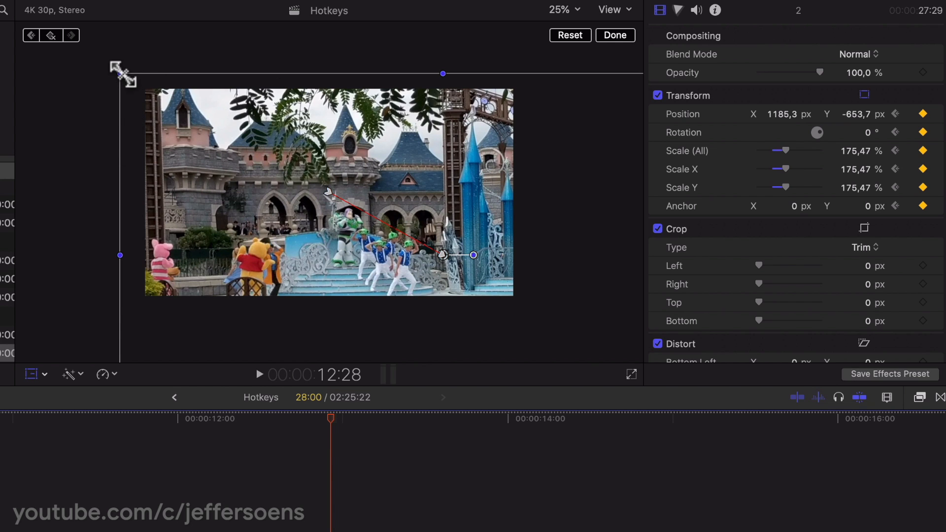
left_click_drag(122, 76, 18, 15)
left_click_drag(416, 262, 577, 331)
left_click(616, 35)
Set both the end and start points of clip 2's motion path to Linear and scrub through the movement.
left_click_drag(329, 418, 274, 418)
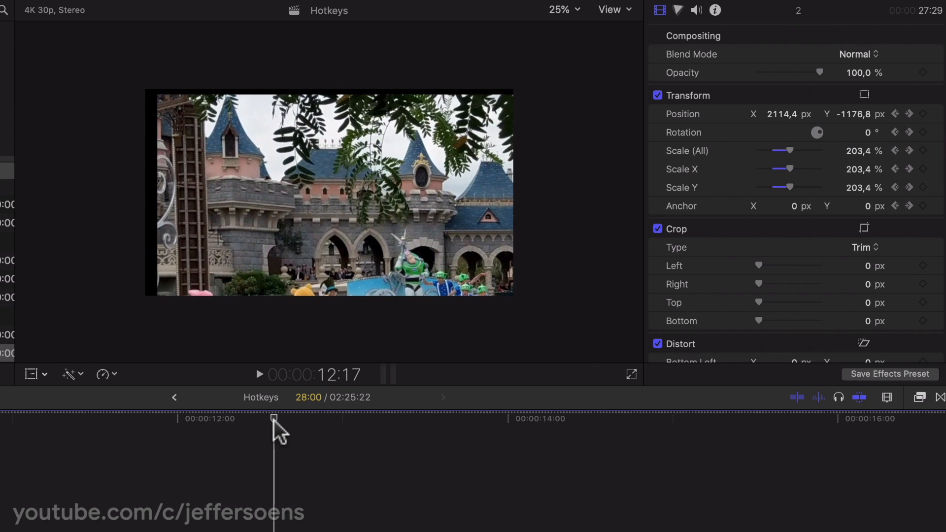
key("shift+t")
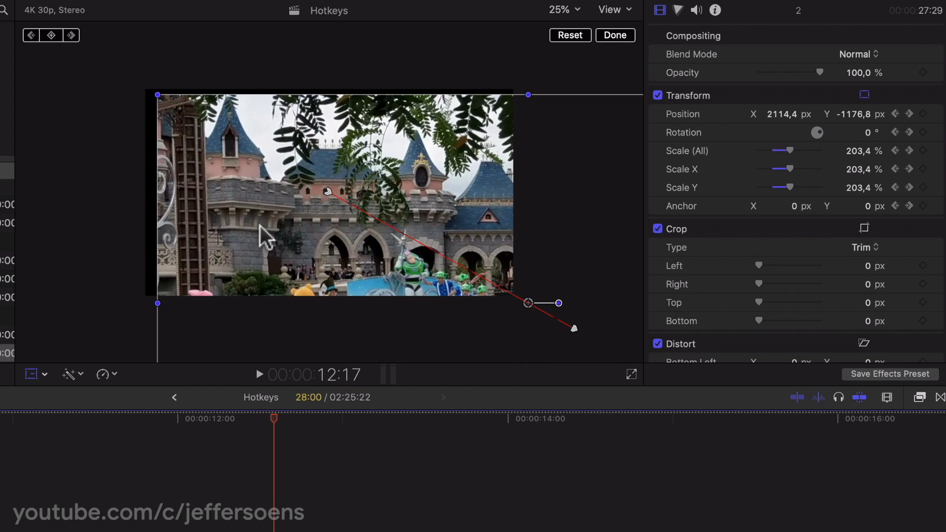
right_click(573, 327)
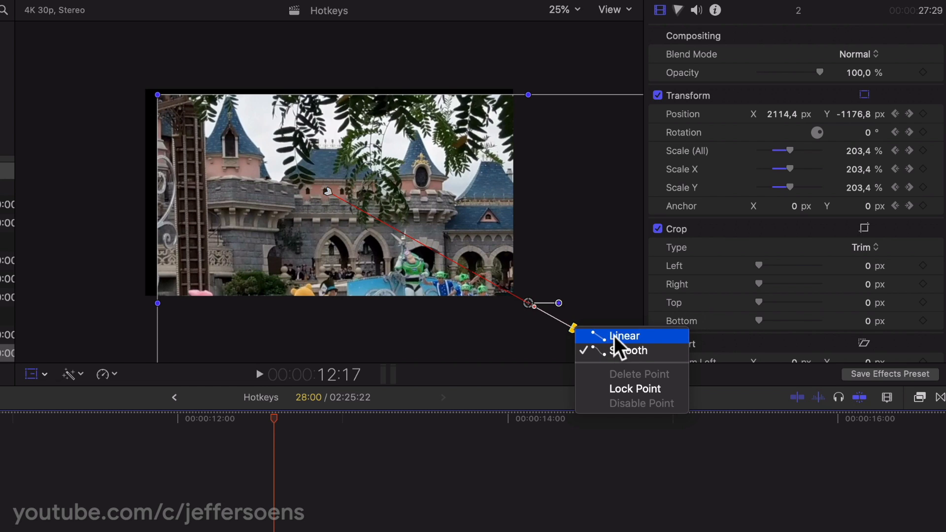
left_click(629, 347)
right_click(328, 191)
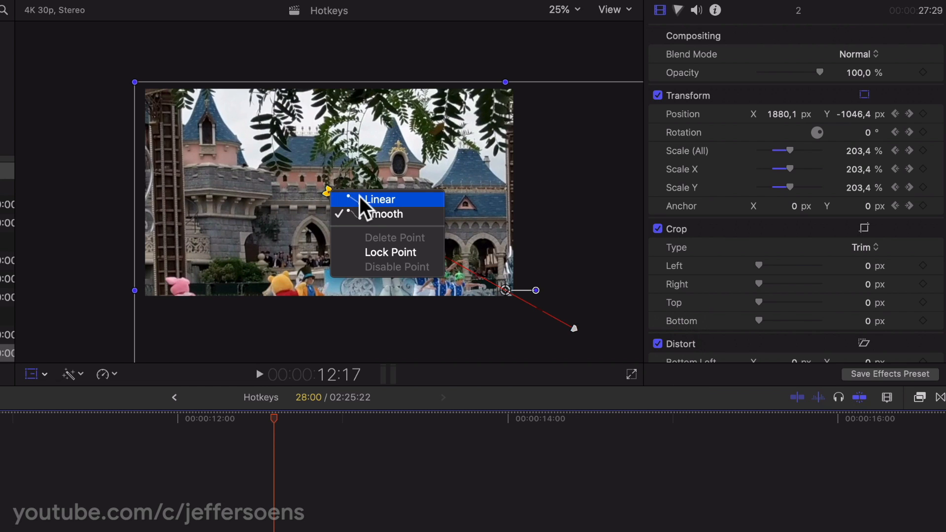
left_click(366, 197)
left_click_drag(259, 421, 284, 442)
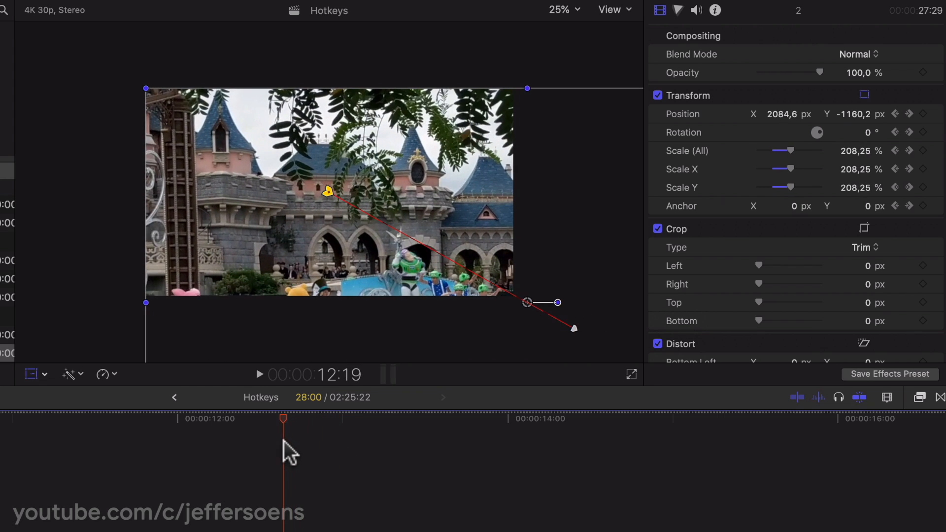
Reposition the end point of clip 2's motion path in the viewer, bringing it back toward the frame.
right_click(574, 329)
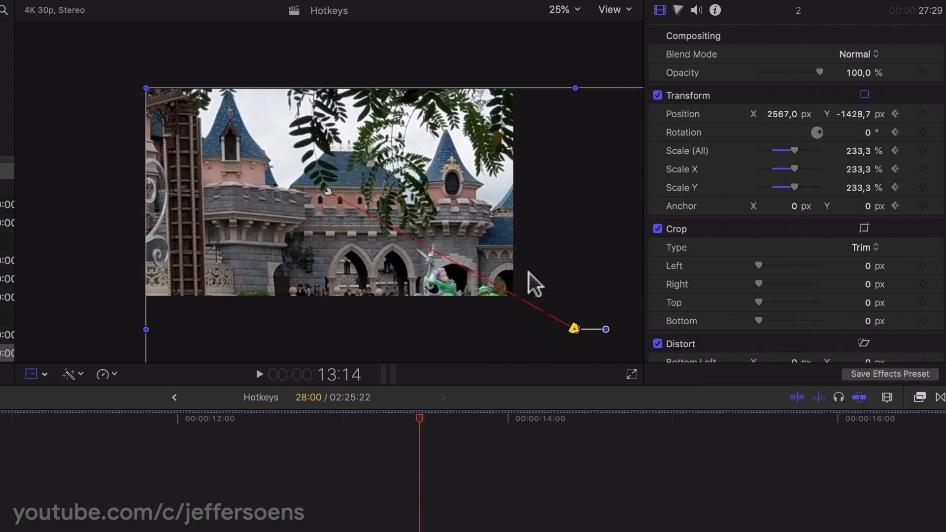
left_click_drag(575, 329, 362, 333)
left_click_drag(425, 428, 562, 437)
left_click_drag(359, 330, 489, 225)
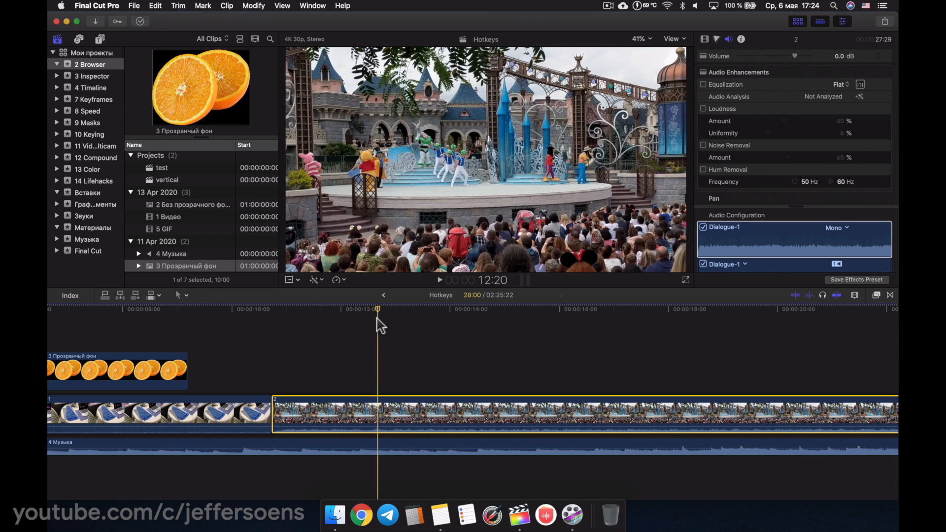
Cut the music clip under clip 2 at 12:03 and again roughly 3.5 seconds further on.
mouse_move(380, 307)
left_mouse_down()
mouse_move(395, 314)
mouse_move(382, 316)
left_mouse_up()
left_click(385, 447)
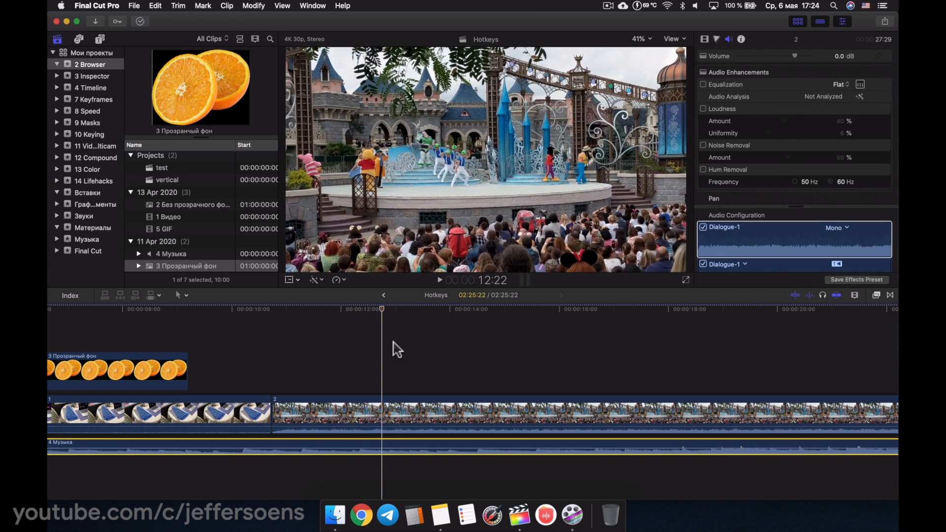
left_click_drag(383, 309, 362, 335)
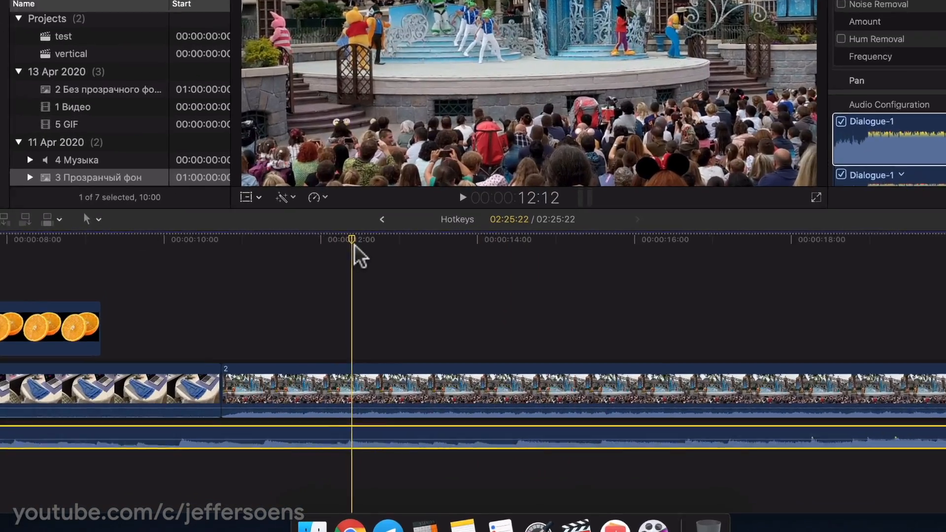
left_click_drag(362, 312, 347, 313)
key("b")
left_click(291, 416)
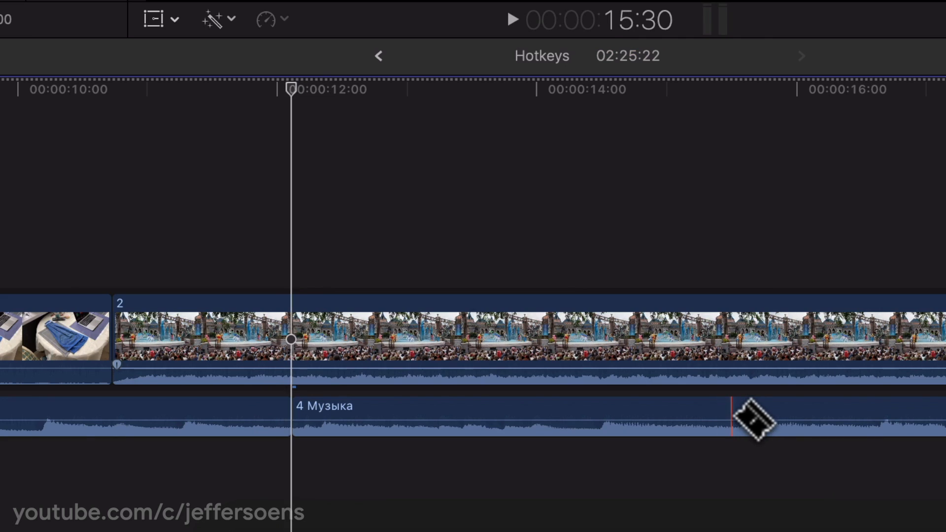
left_click(750, 416)
key("a")
Add a fade-out to the end of the first music segment and a fade-in to the start of the third.
left_click(203, 409)
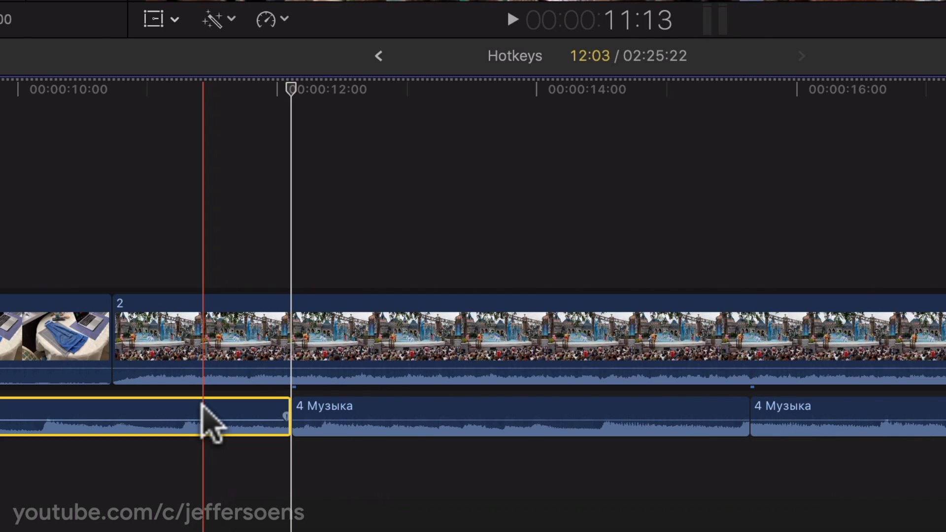
left_click(811, 414)
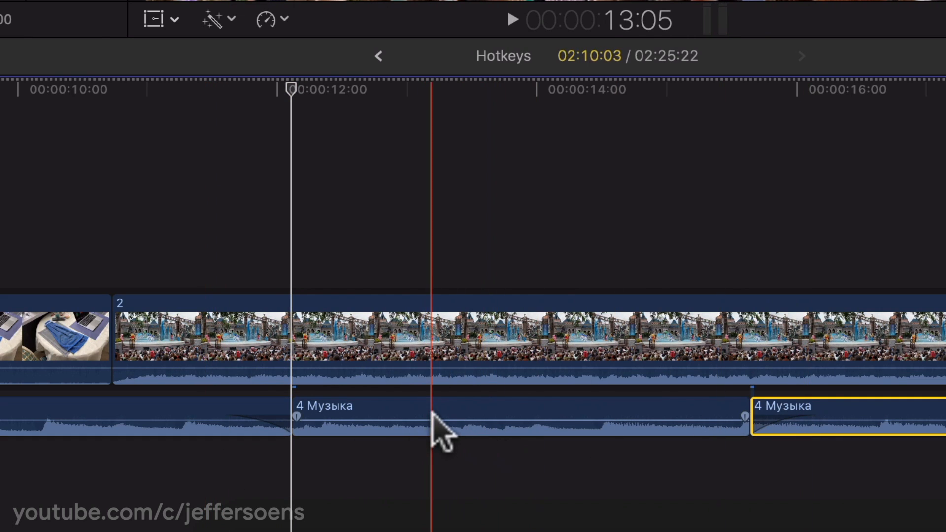
Lower the volume of the middle music segment and check the cut at 12:03 up close.
left_click_drag(433, 421, 432, 428)
left_click(267, 236)
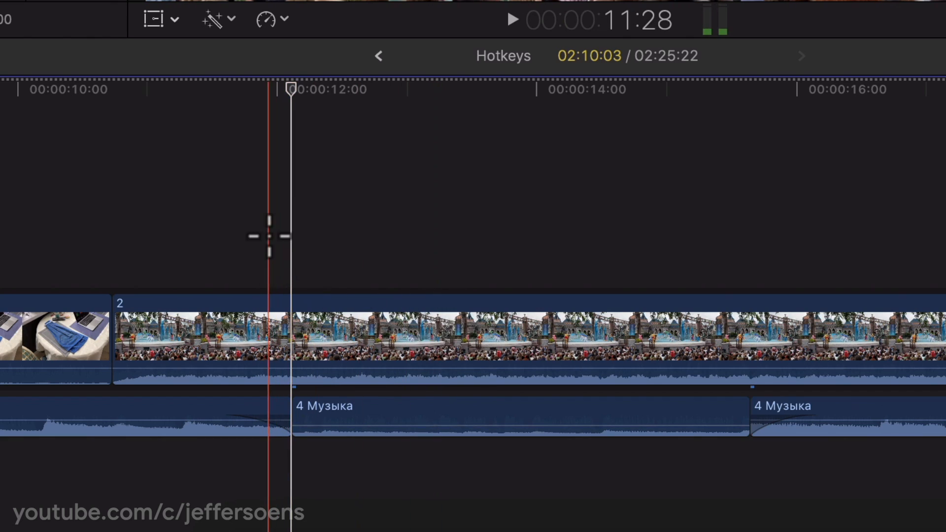
key("super+equal")
key("super+equal")
key("super+equal")
key("super+equal")
scroll(267, 232, "right", 1)
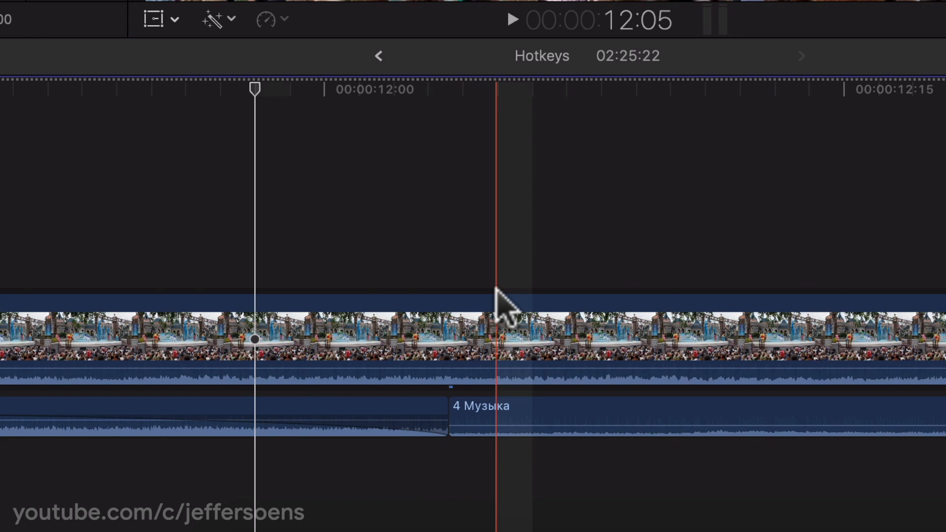
Undo the music track's volume change, fades and second cut, keeping the cut at 12:03.
key("super+z")
key("super+z")
key("super+minus")
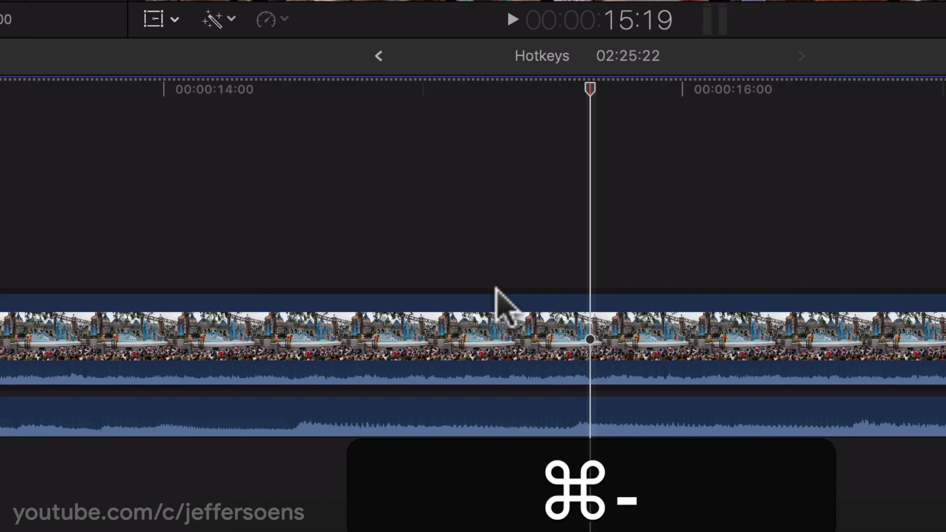
scroll(495, 288, "left", 5)
left_click(433, 222)
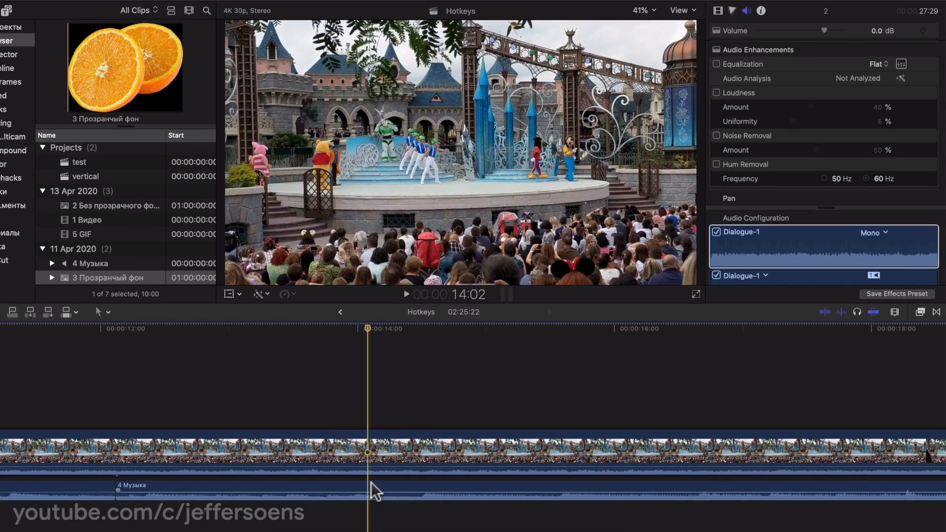
Add four volume keyframes to the second music segment: two starting at 14:02 and two ending at about 15:20.
left_click(373, 491)
left_click(923, 30)
left_click(377, 329)
left_click_drag(378, 333, 574, 329)
left_click(923, 30)
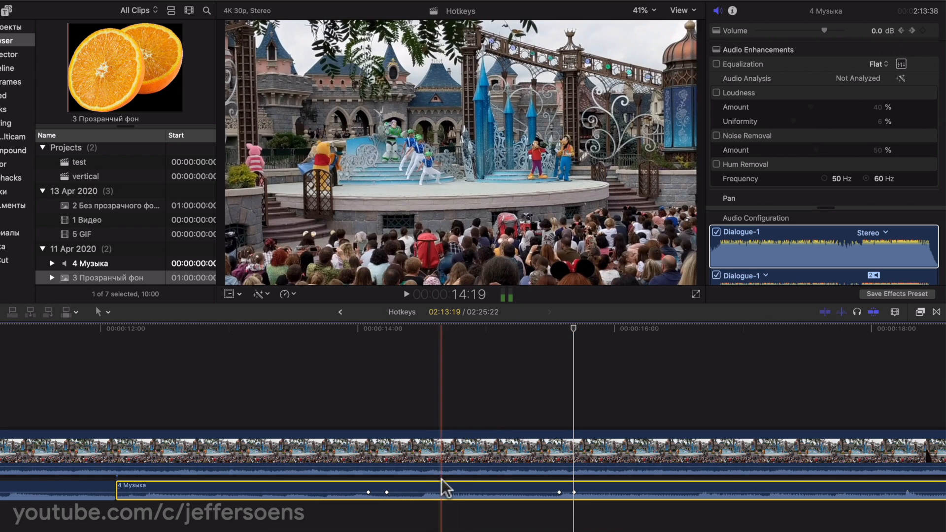
Lower the music volume between the two inner keyframes to -20 dB and examine the ramps on both sides.
left_click_drag(446, 492, 442, 482)
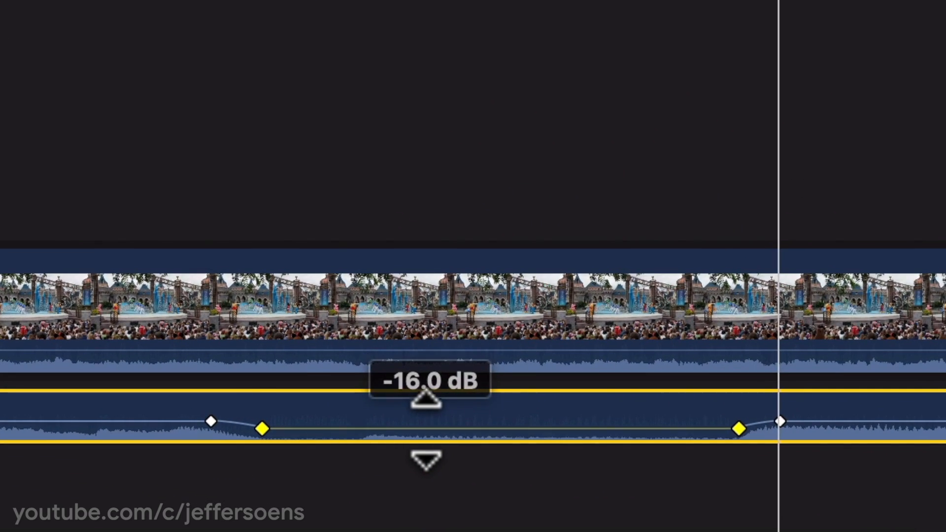
left_click_drag(426, 429, 422, 429)
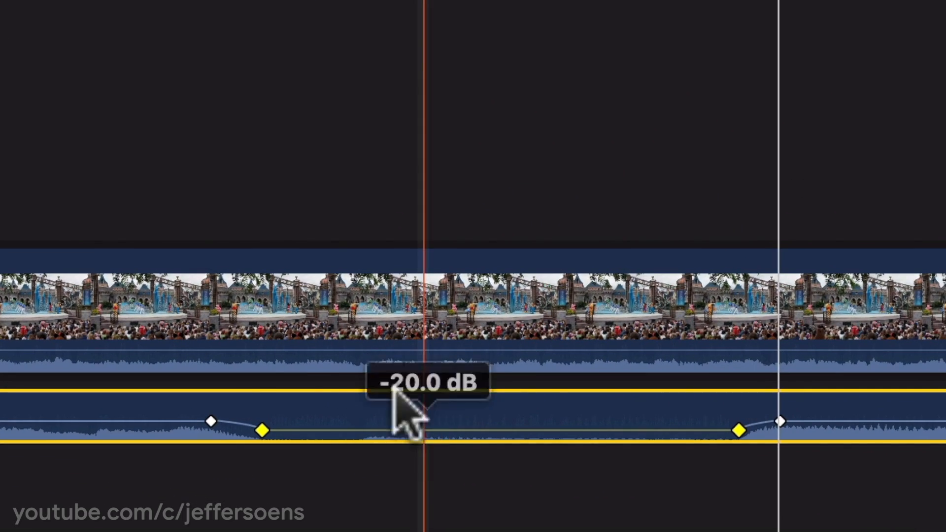
key("super+equal")
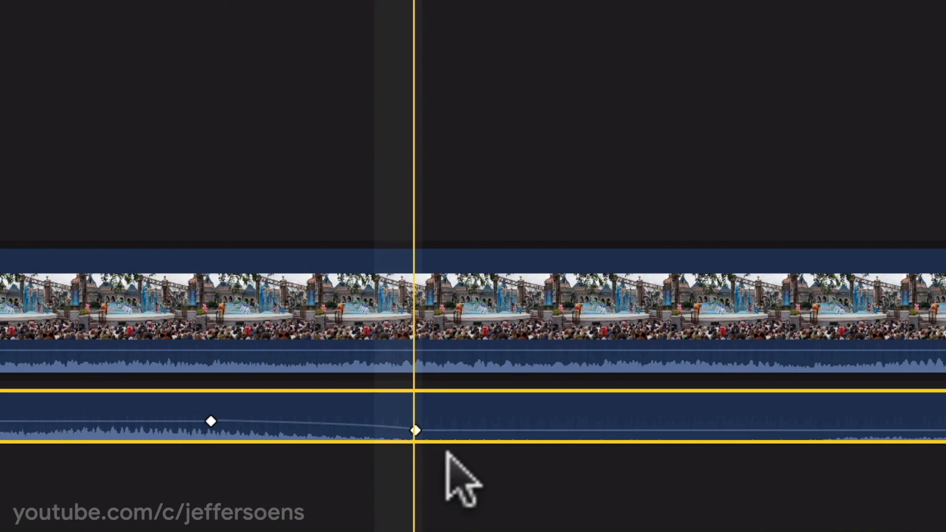
scroll(752, 409, "right", 10)
scroll(752, 410, "right", 5)
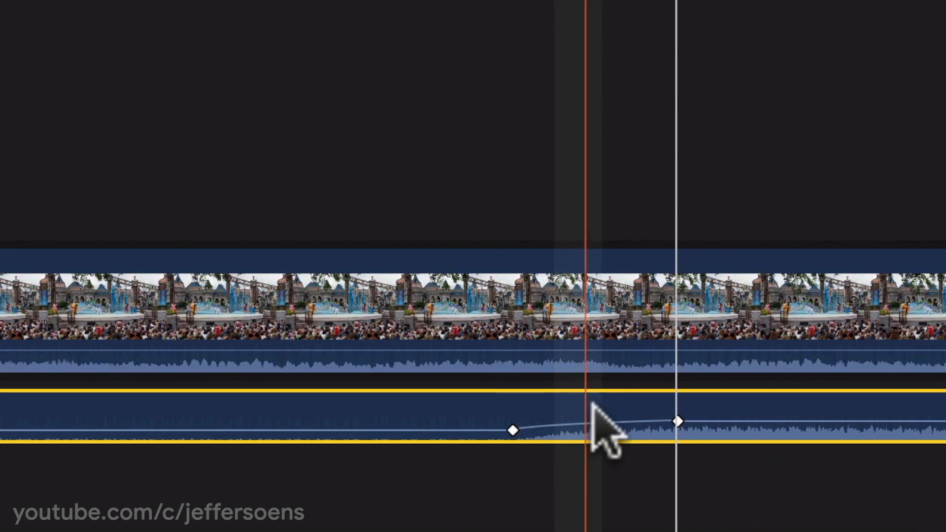
key("super+minus")
key("super+minus")
scroll(68, 164, "left", 10)
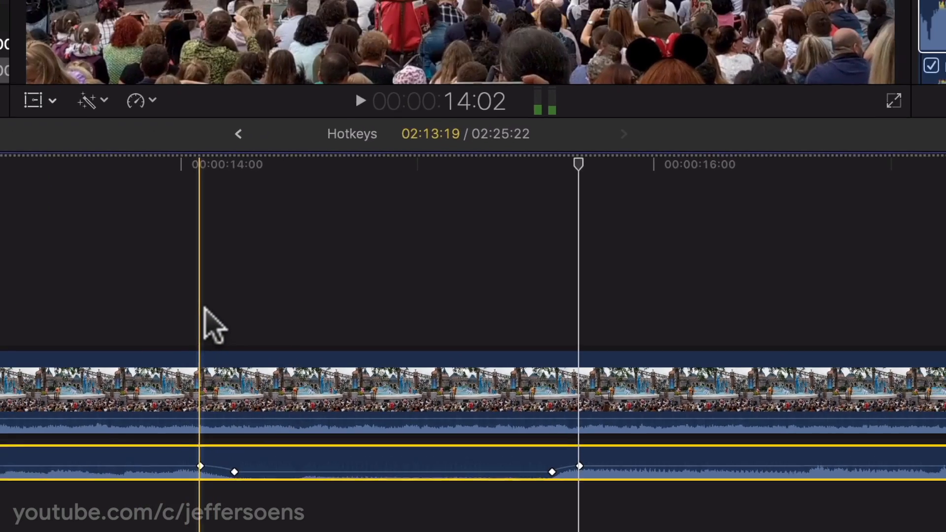
Align the playhead with the music segment's first volume keyframe at 14:02 and raise the volume there.
left_click(79, 190)
left_click(276, 337)
left_click(286, 336)
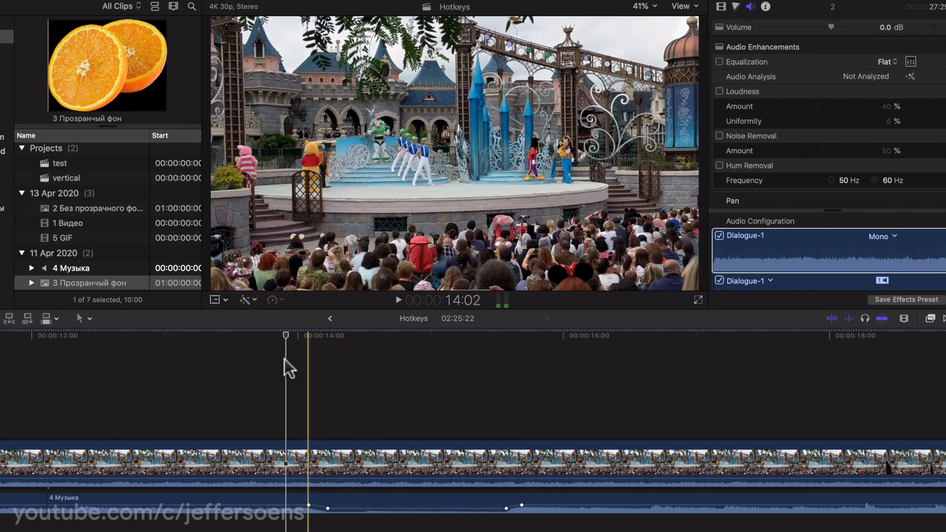
left_click(307, 502)
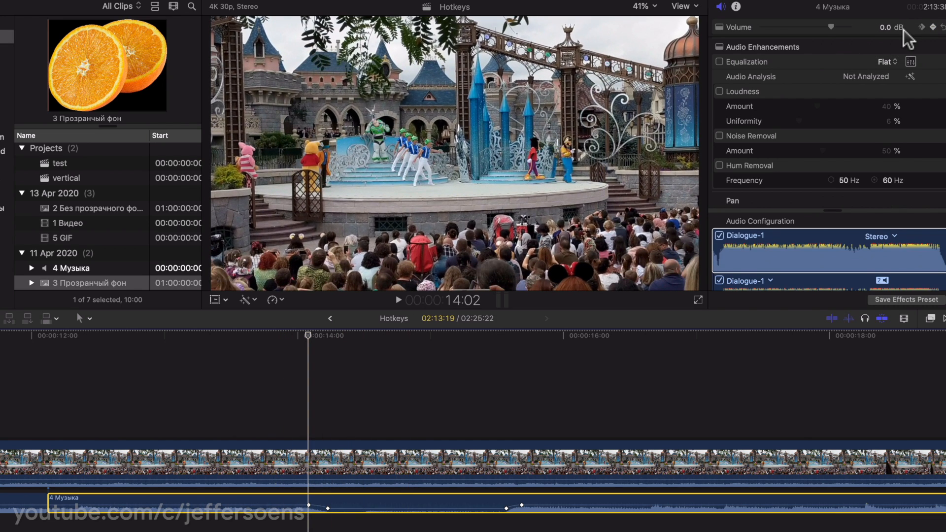
left_click_drag(831, 25, 851, 26)
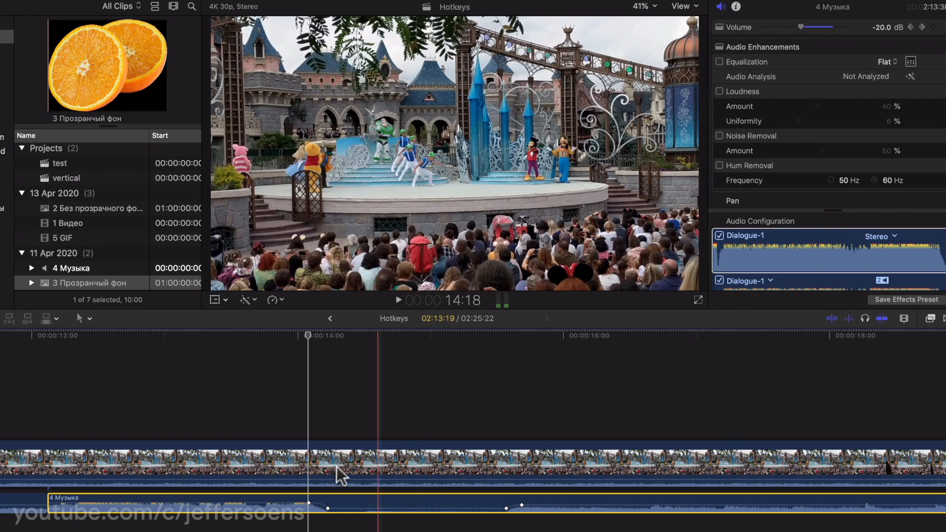
left_click_drag(848, 23, 842, 25)
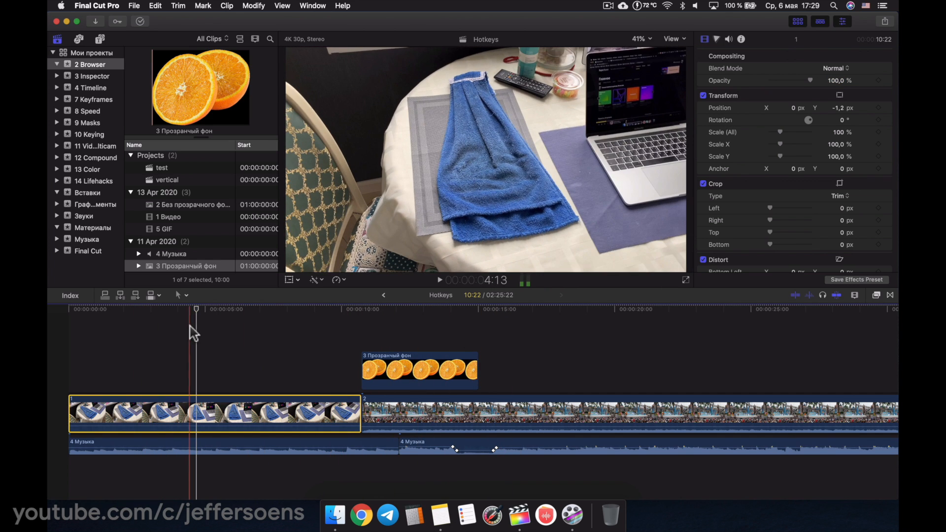
Scrub clip 1 to 4:29 and add a Hue/Saturation Curves color correction to it.
left_click(190, 309)
left_click_drag(191, 310, 196, 309)
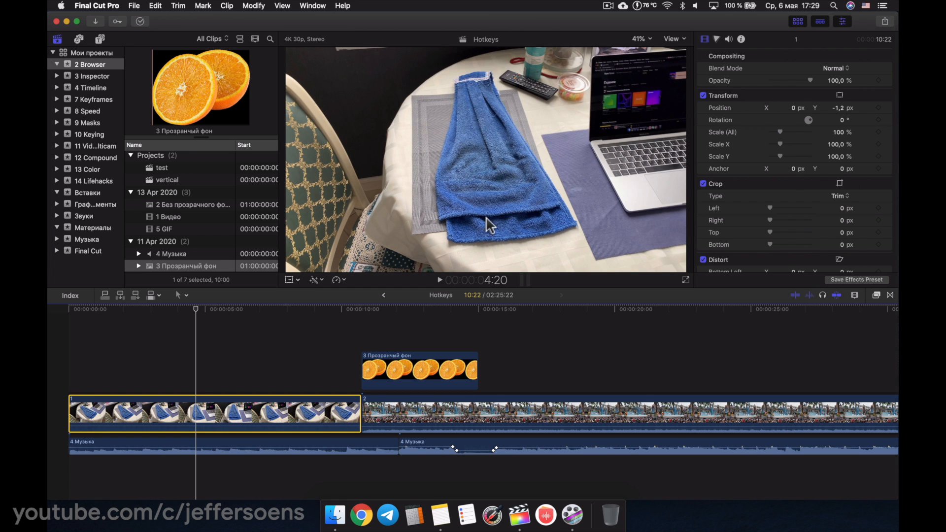
left_click(282, 309)
left_click(205, 310)
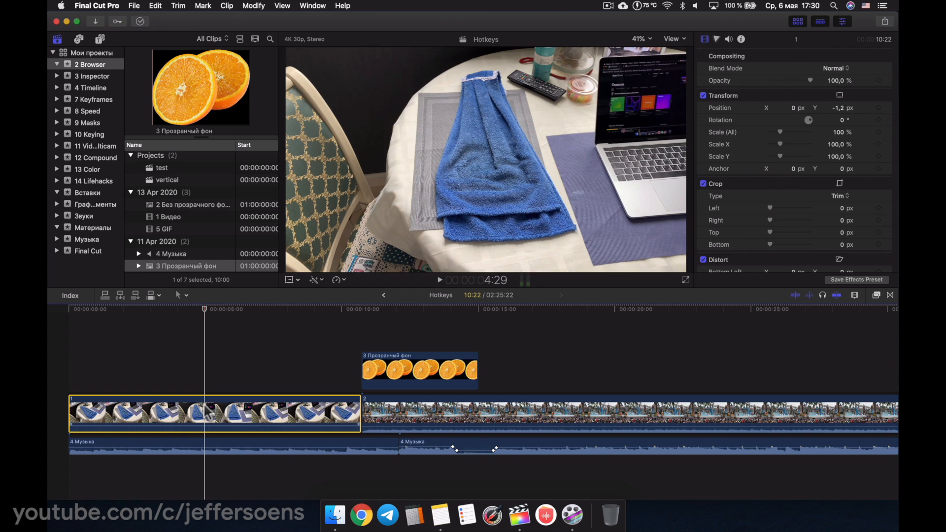
left_click(717, 39)
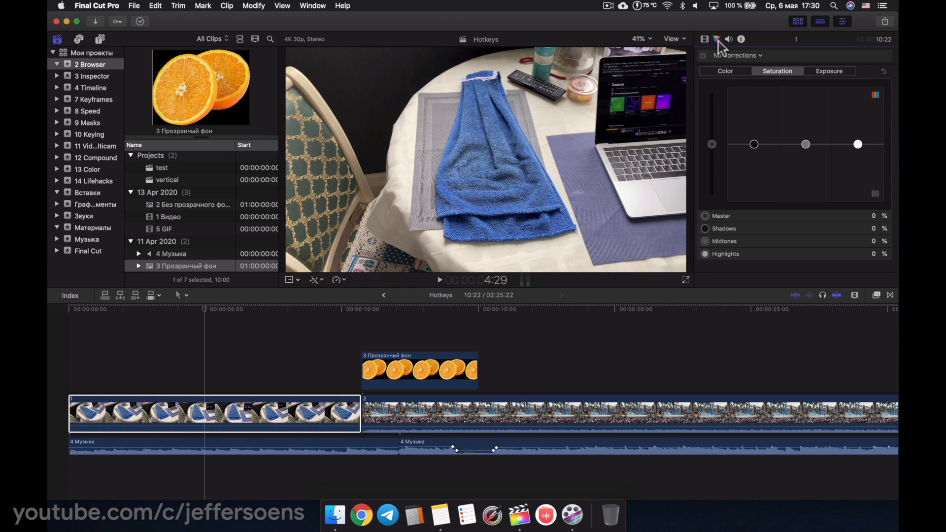
left_click(756, 57)
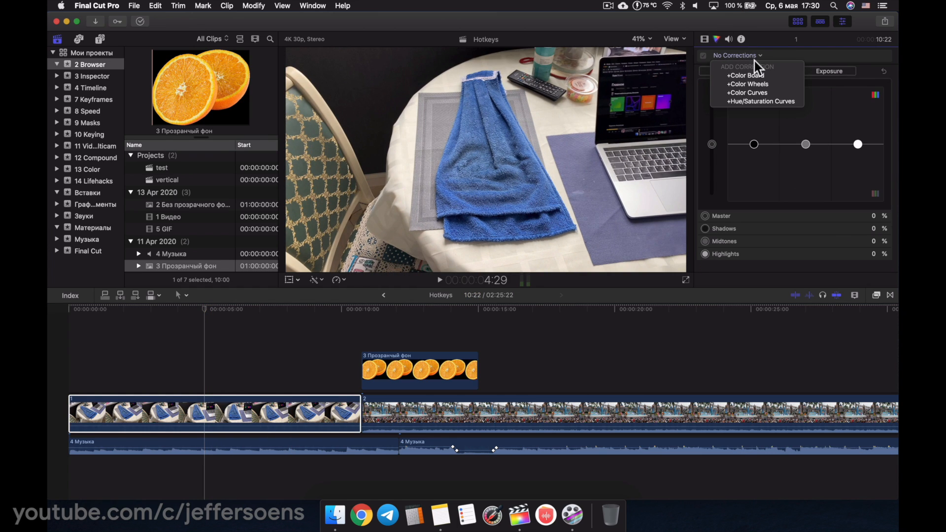
left_click(750, 102)
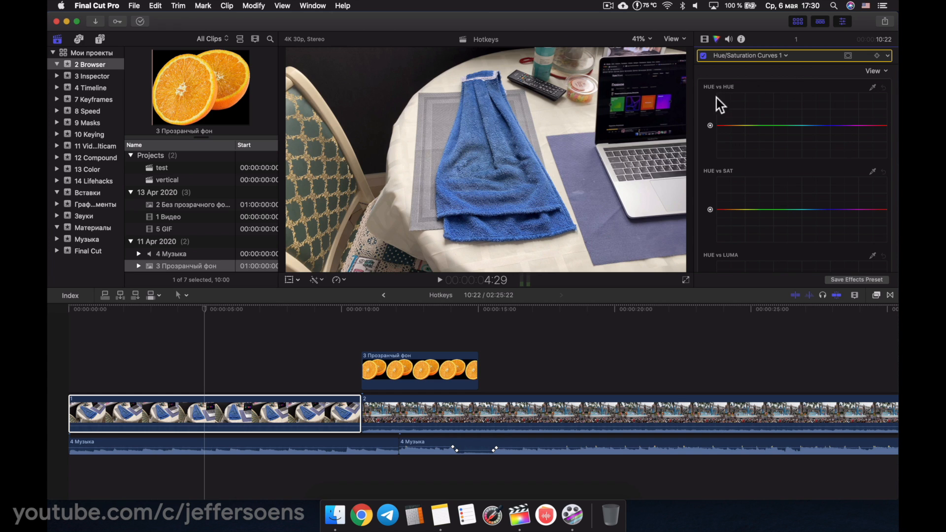
Add keyframes for clip 1's Hue/Saturation Curves at 3:16, 4:01, 7:16 and 8:02.
left_click_drag(203, 320, 165, 325)
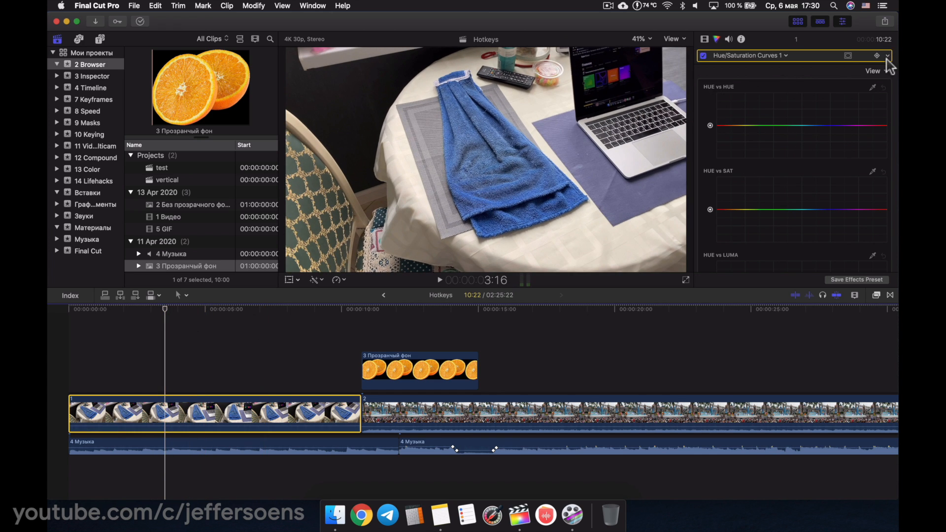
key("space")
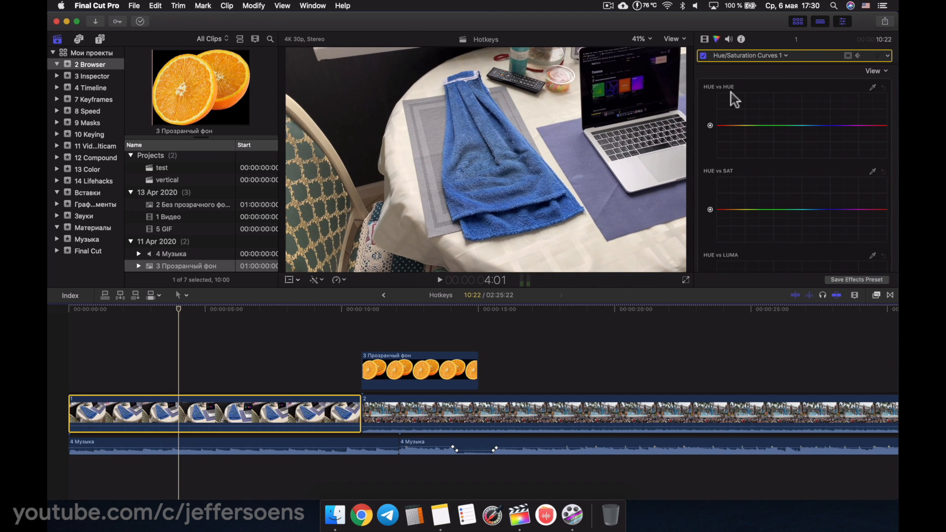
left_click(875, 54)
left_click_drag(181, 308, 290, 312)
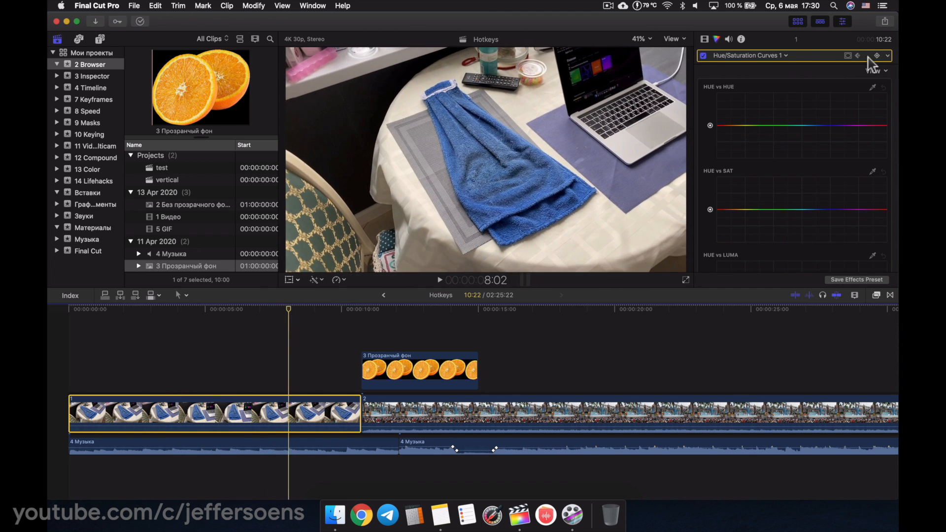
At the 4:01 keyframe, sample the blue towel for the HUE vs HUE curve and raise its blue point to turn the towel green.
left_click(856, 56)
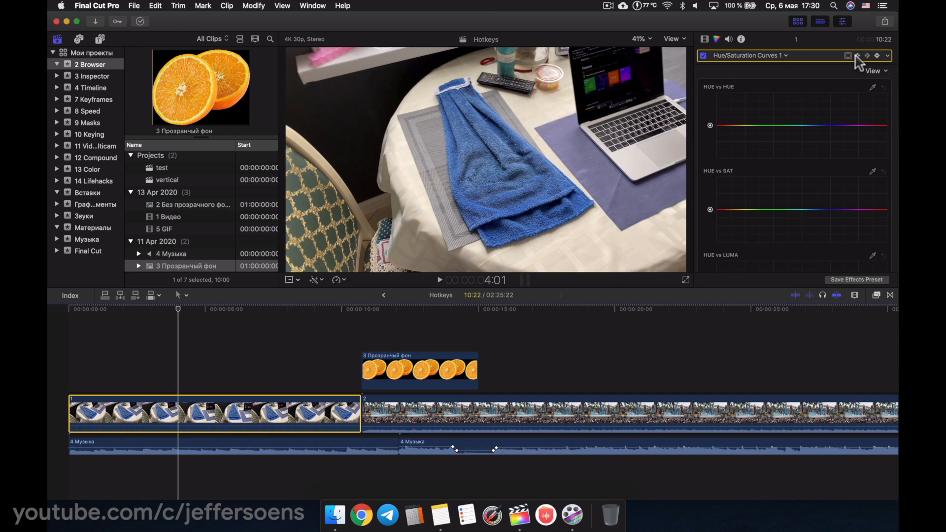
left_click(856, 56)
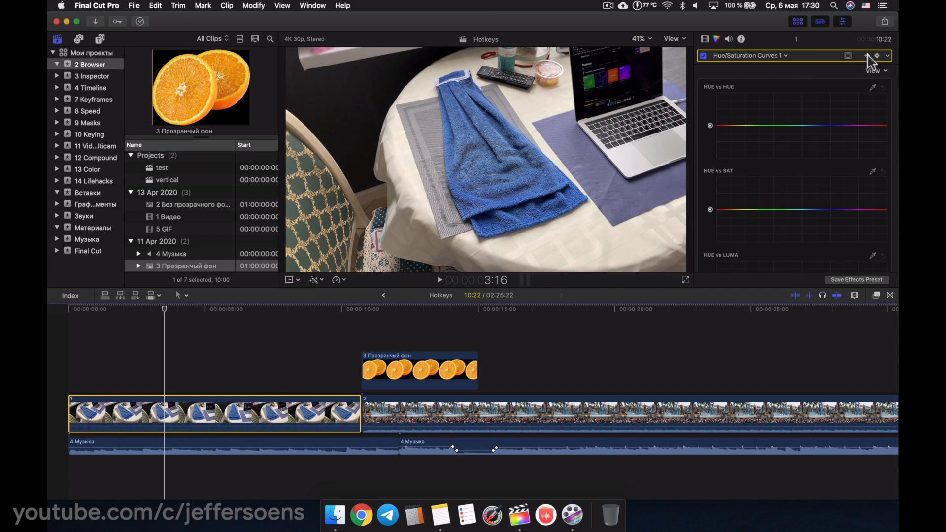
left_click(868, 56)
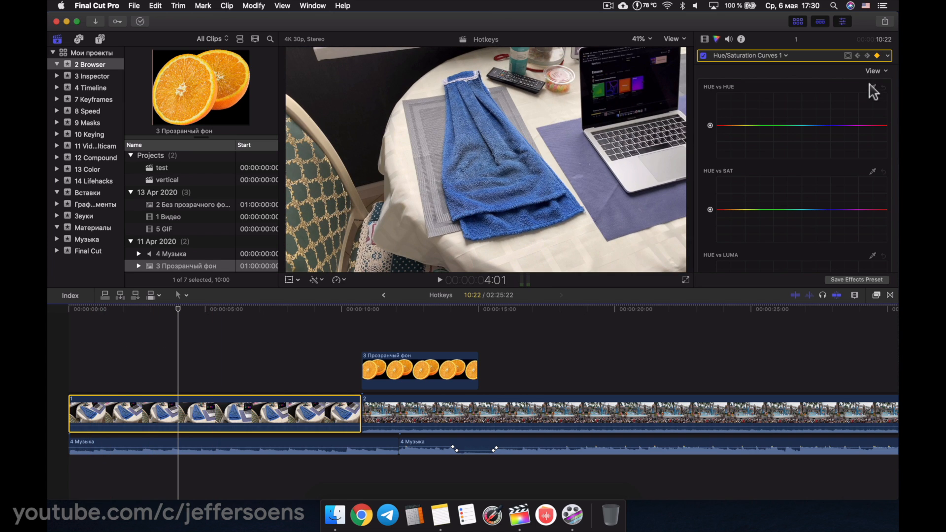
left_click(489, 144)
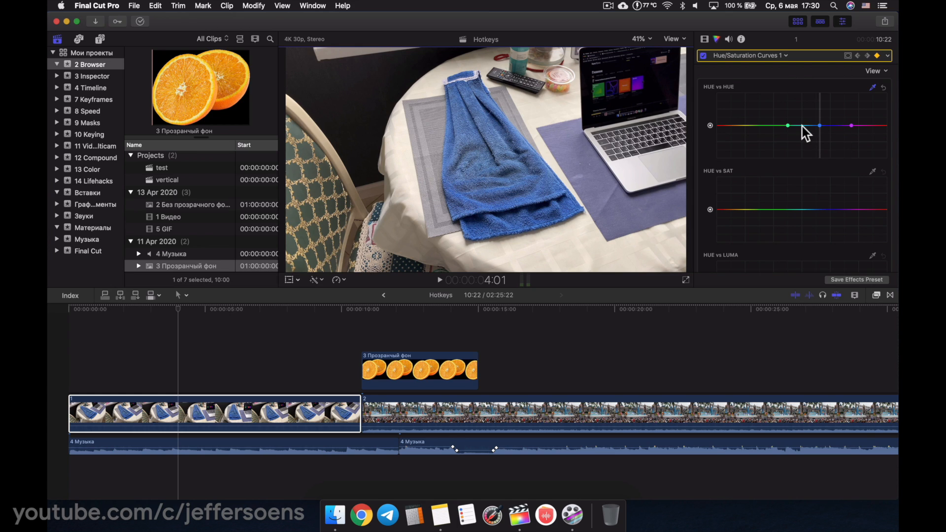
left_click(820, 126)
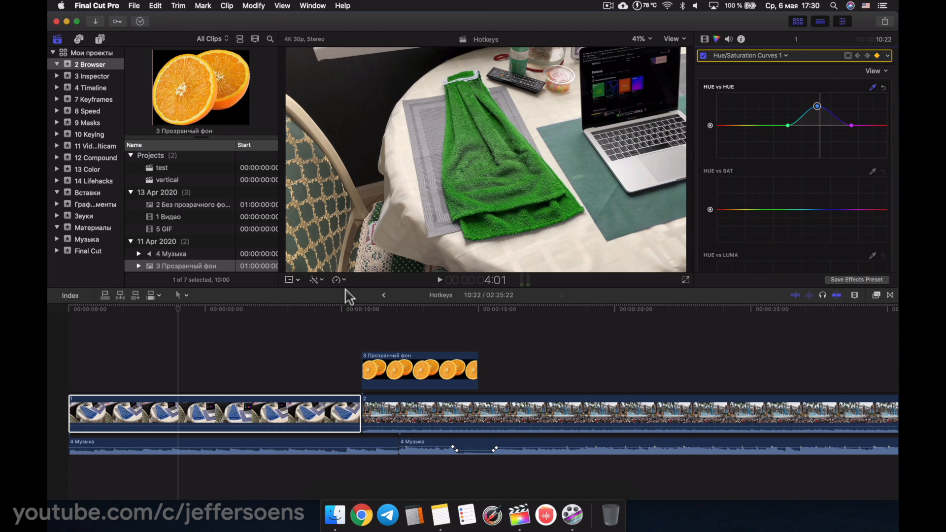
At the 7:16 keyframe, pull the blue point of the HUE vs HUE curve down to turn the towel red.
mouse_move(176, 310)
left_mouse_down()
mouse_move(156, 310)
mouse_move(181, 309)
left_mouse_up()
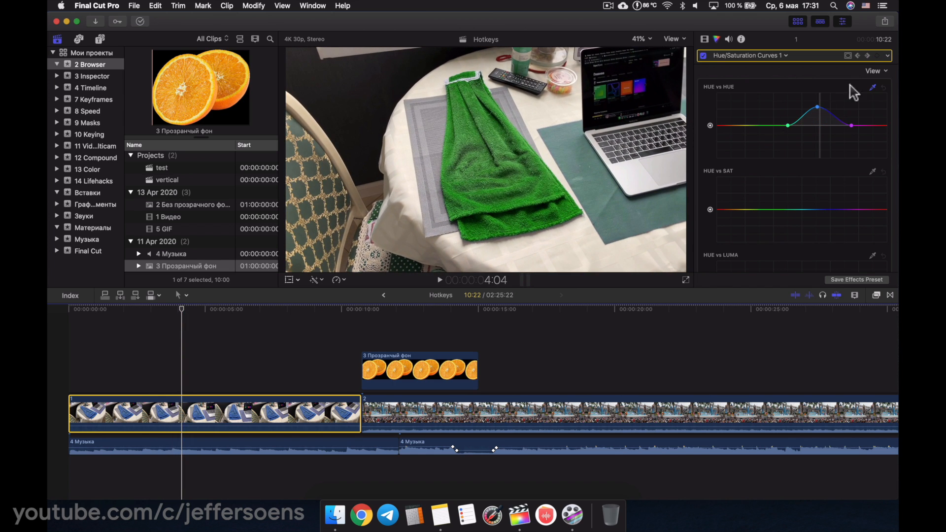
left_click(869, 55)
left_click(820, 126)
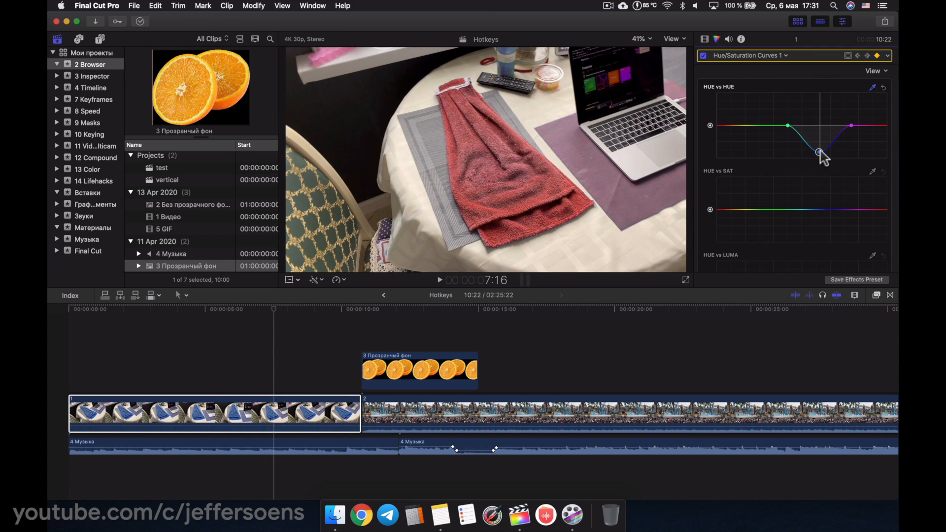
Check the last curve keyframe and play clip 1 from 2:22 to preview the animated towel color.
left_click(869, 55)
left_click_drag(279, 310, 283, 310)
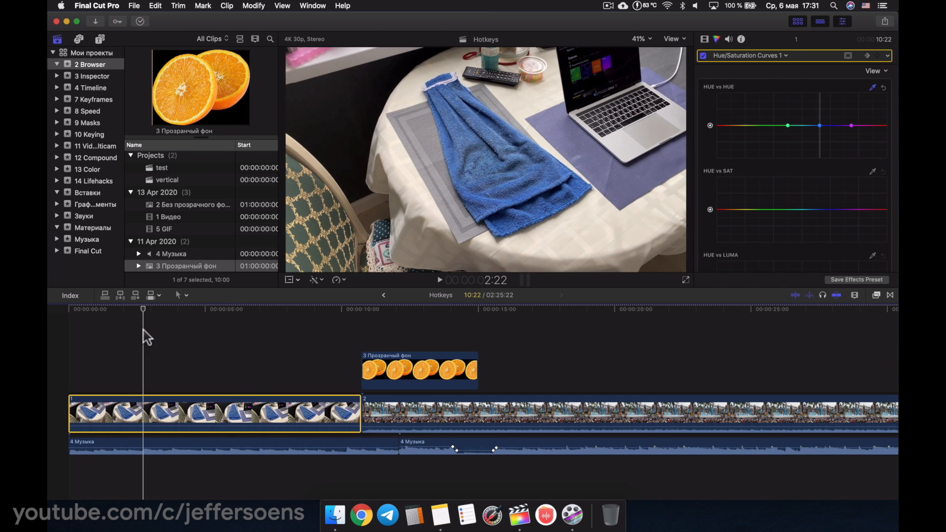
key("space")
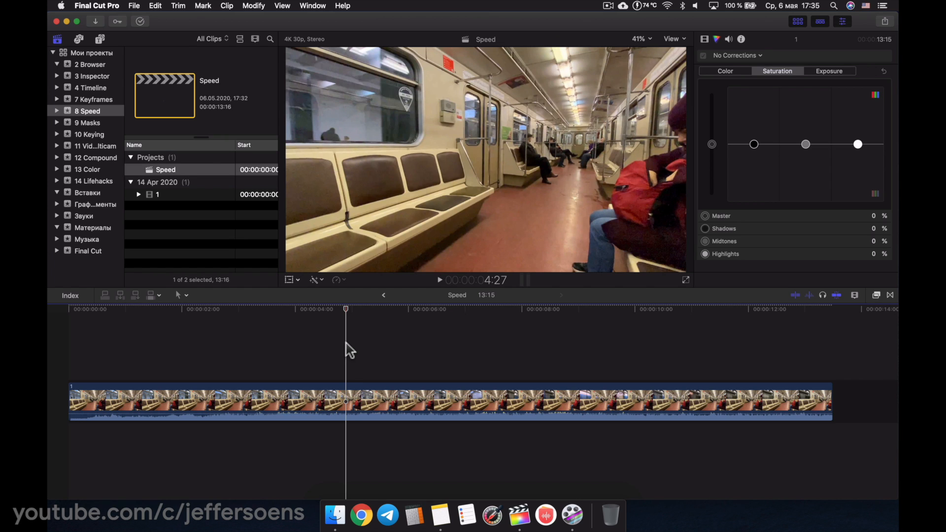
Select clip 1 in the timeline and show its retime editor.
left_click(367, 403)
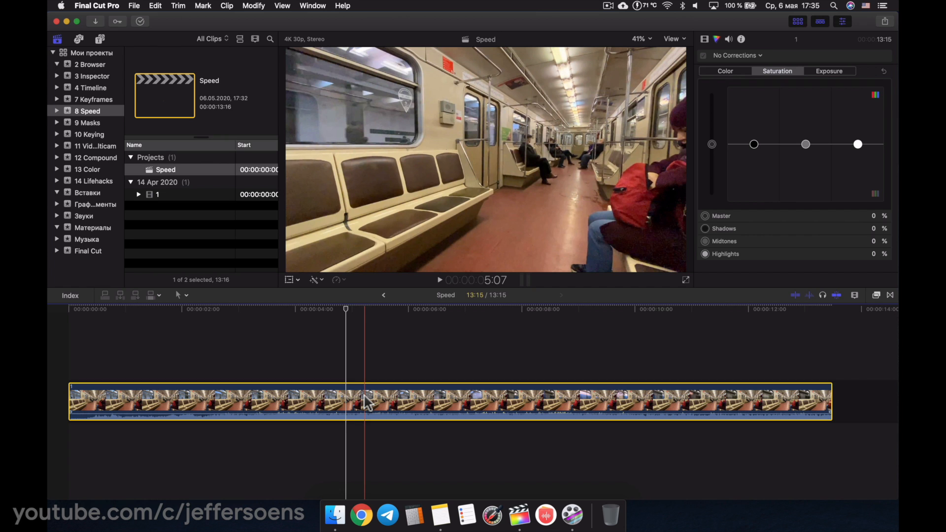
key("super+r")
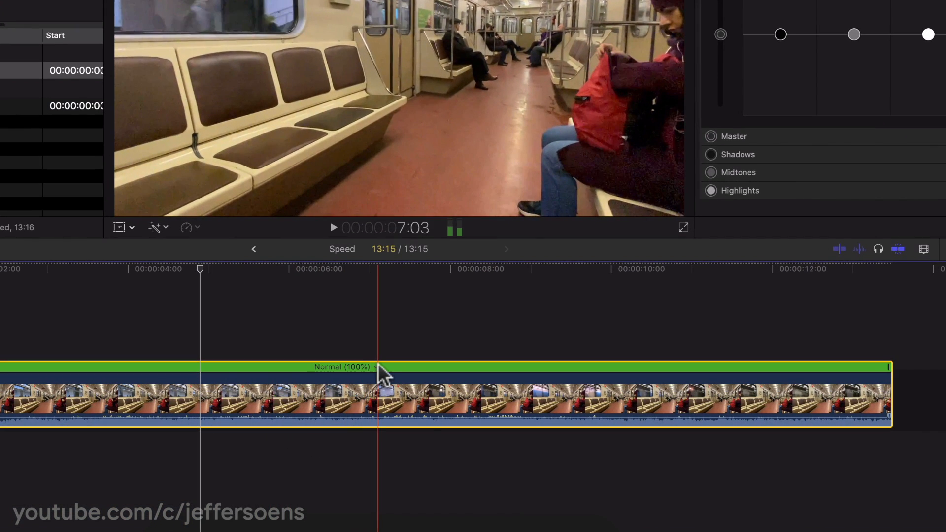
Give clip 1 a custom speed by setting its duration to 6:15, and play the sped-up result.
left_click(470, 378)
mouse_move(400, 379)
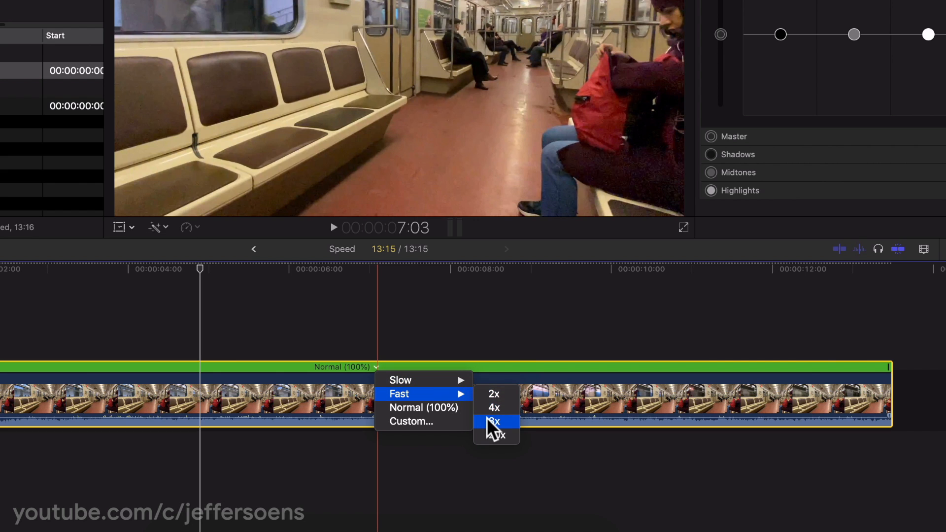
left_click(415, 421)
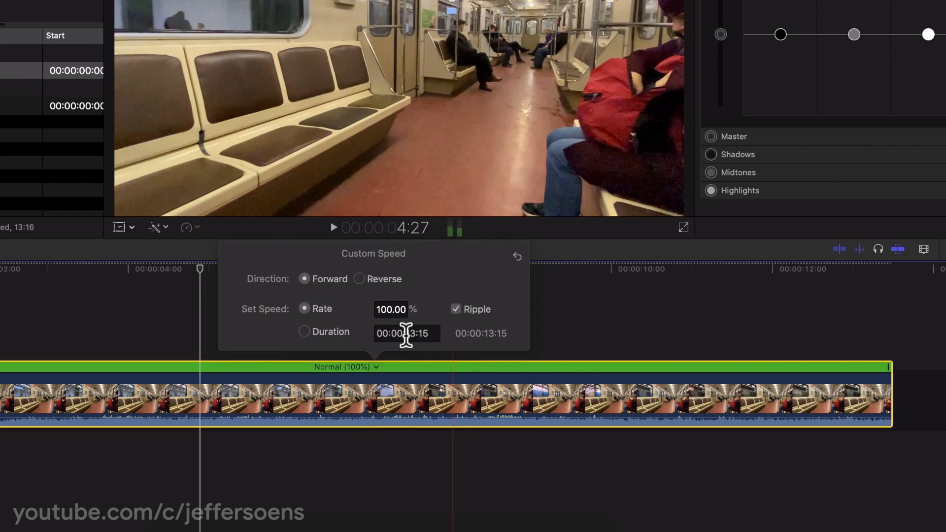
left_click(305, 331)
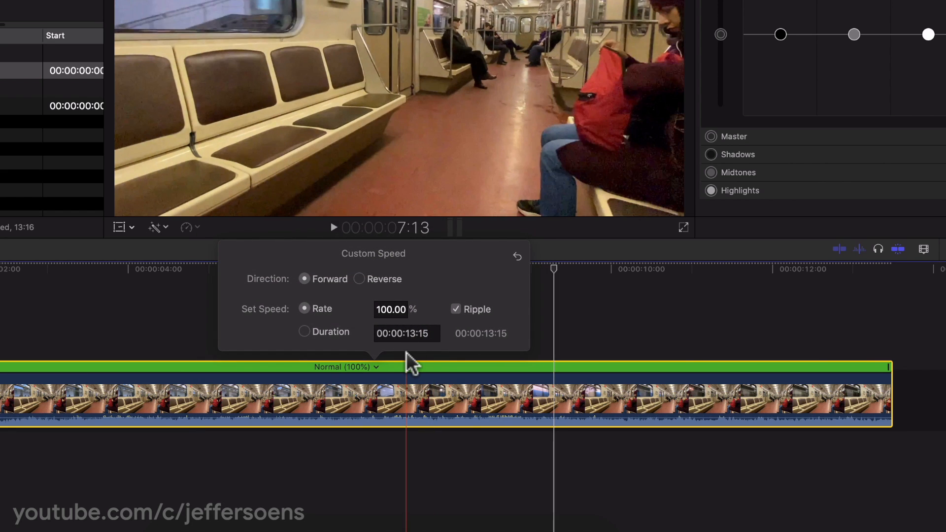
left_click(321, 328)
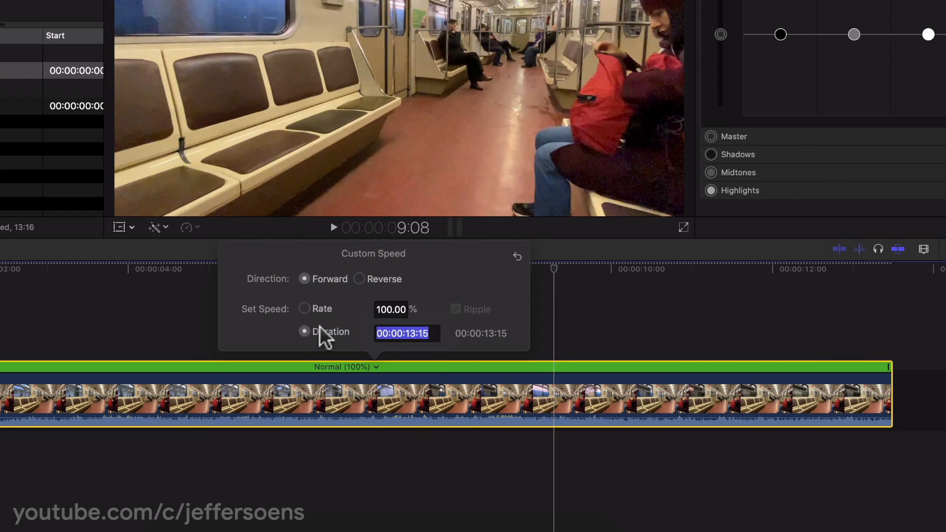
type("615")
key("Return")
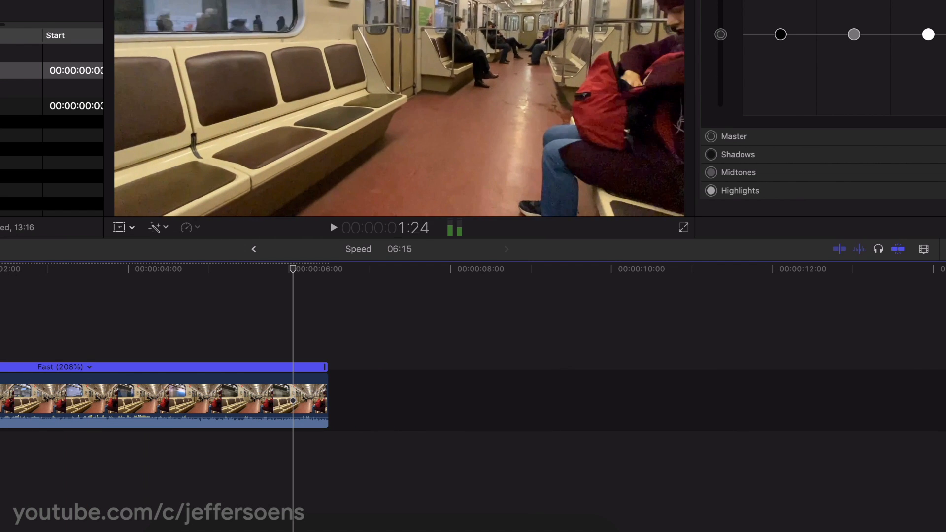
key("space")
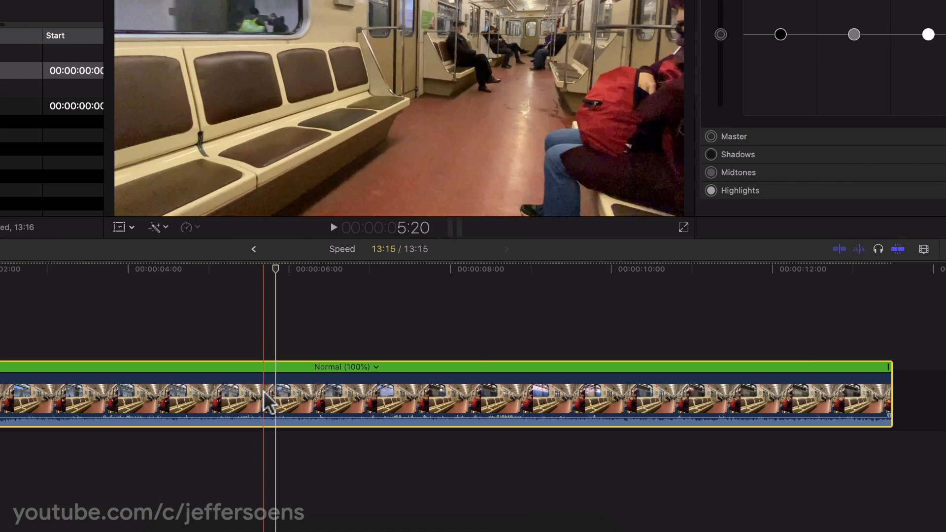
Shorten clip 1 with its retime handle to 173% speed, and stretch it beyond its original length to slow it down.
left_click(339, 389)
key("space")
left_click_drag(892, 382, 429, 345)
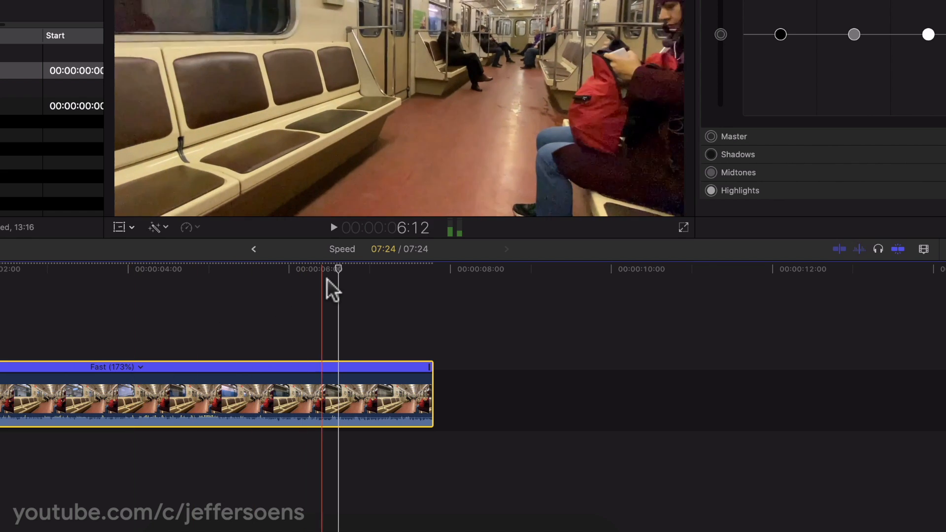
left_click_drag(429, 368, 858, 367)
key("super+minus")
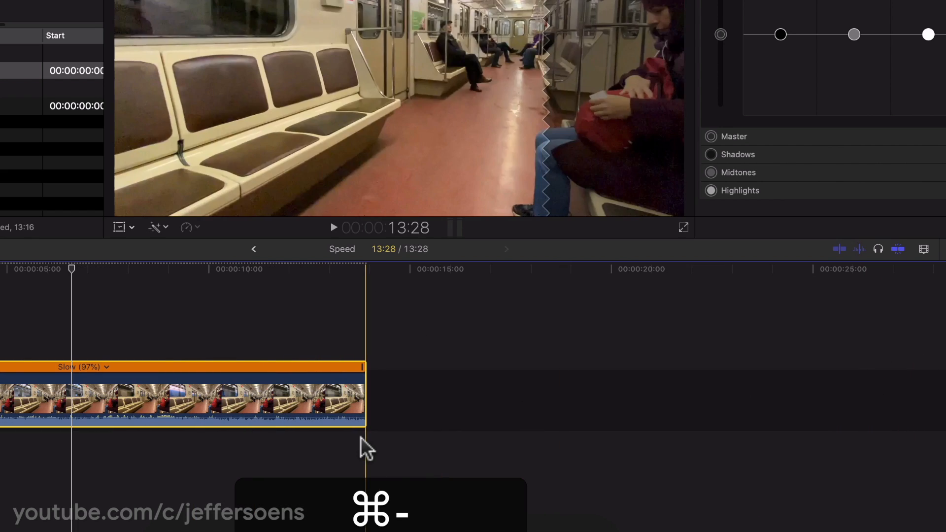
left_click_drag(367, 375, 787, 370)
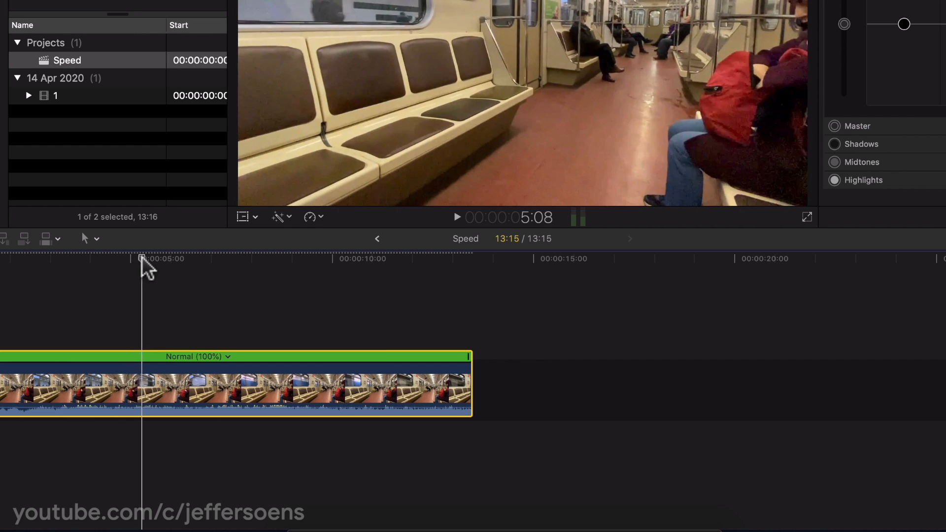
Reverse clip 1 and play it from near the start of the timeline.
left_click(133, 266)
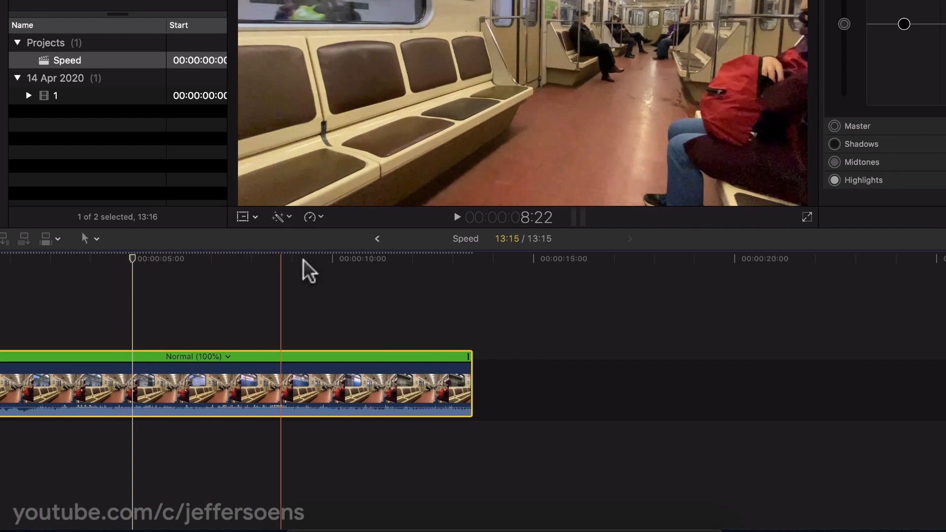
left_click(322, 217)
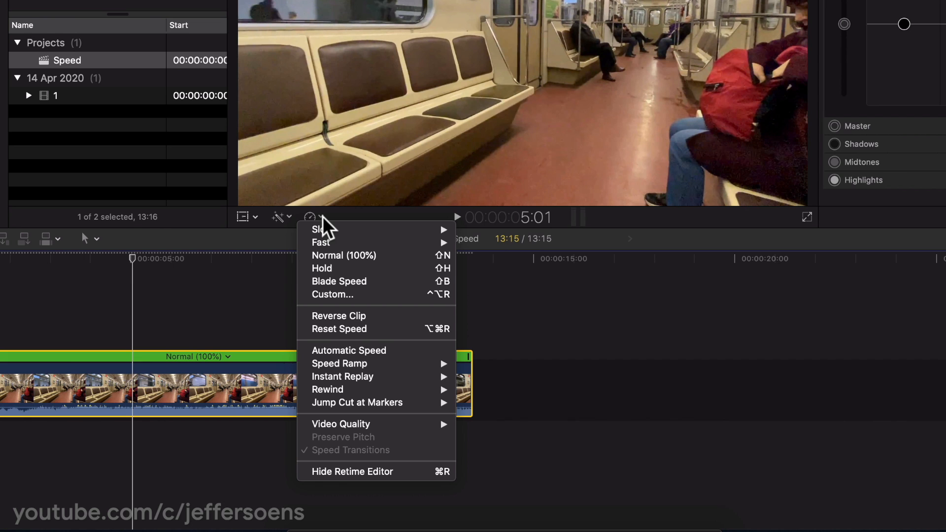
left_click(374, 316)
left_click_drag(133, 257, 3, 269)
key("space")
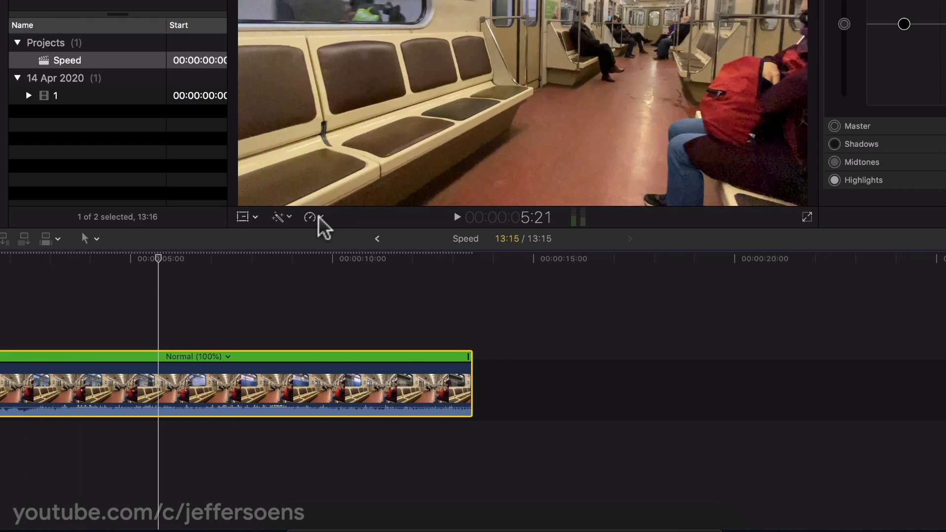
Try a speed ramp to 0% on clip 1 and reset its speed.
left_click(318, 217)
mouse_move(339, 368)
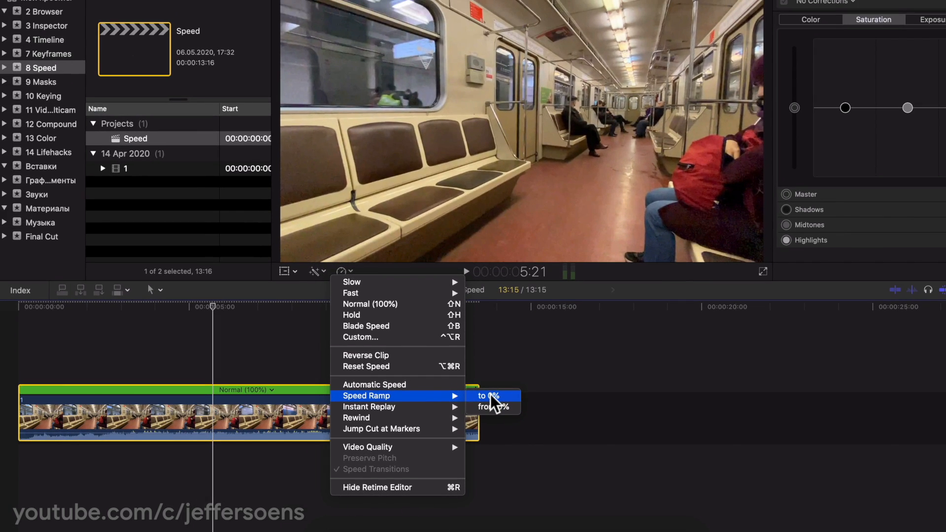
left_click(490, 396)
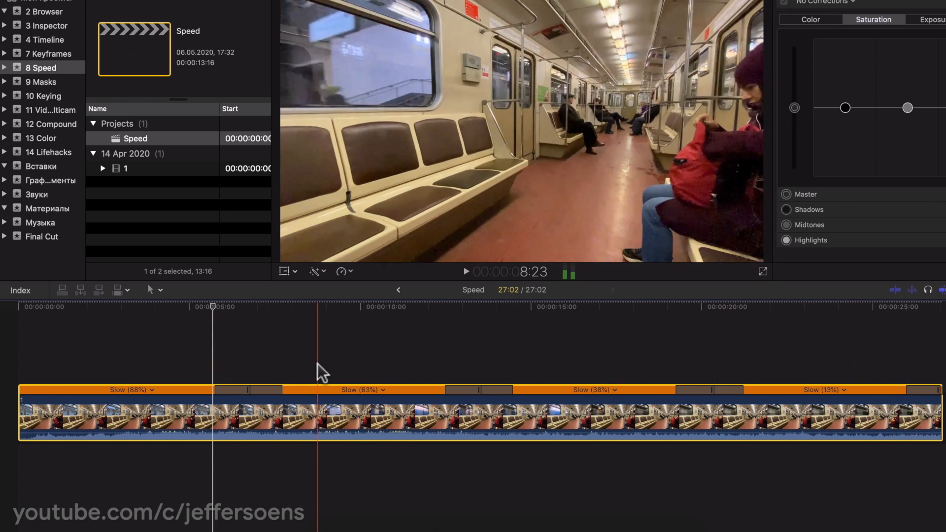
key("alt+super+r")
Try a 100% instant replay of clip 1, previewing the replay section before undoing it.
left_click(344, 271)
mouse_move(393, 409)
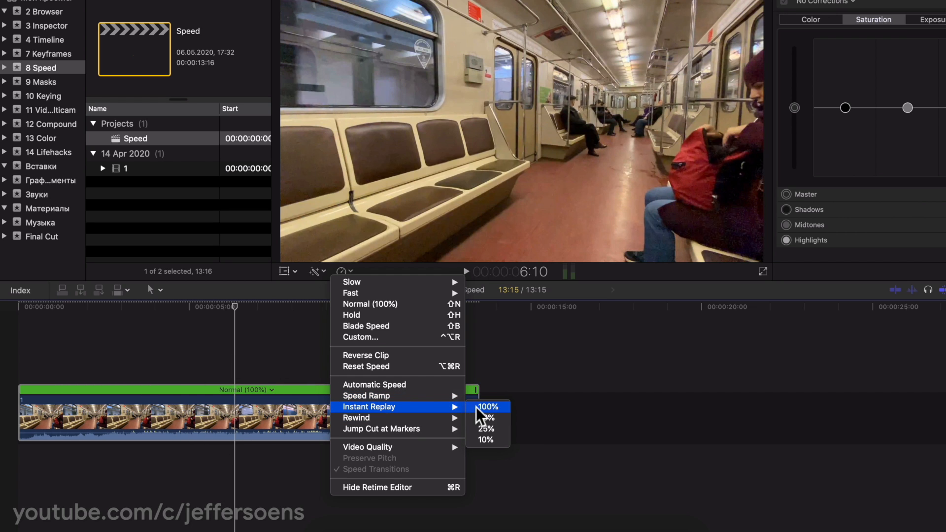
left_click(480, 408)
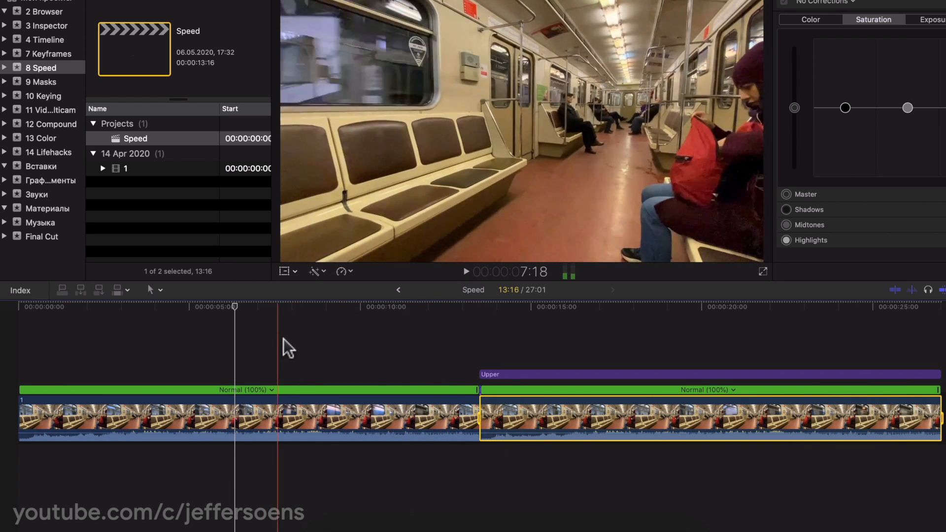
left_click(378, 320)
key("space")
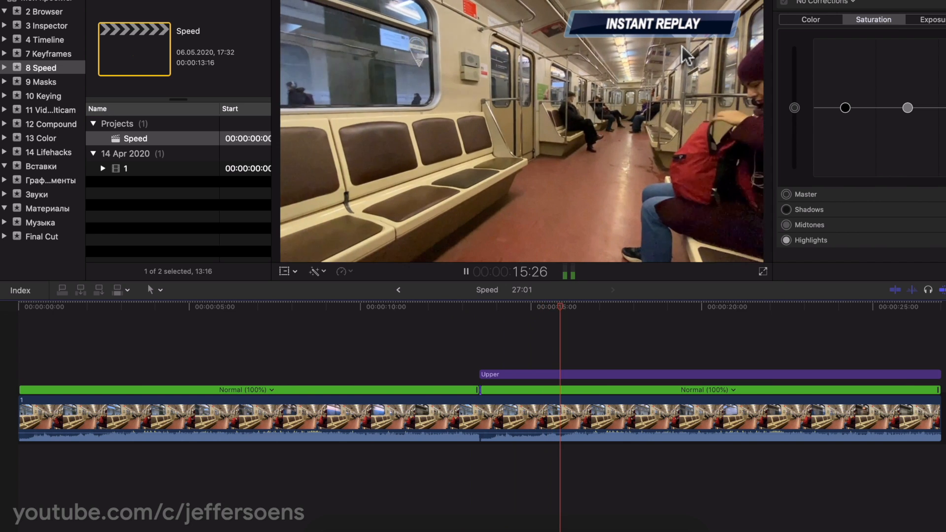
key("space")
key("super+z")
Try a 10% instant replay of clip 1, looking along the slowed section before undoing it.
left_click(264, 363)
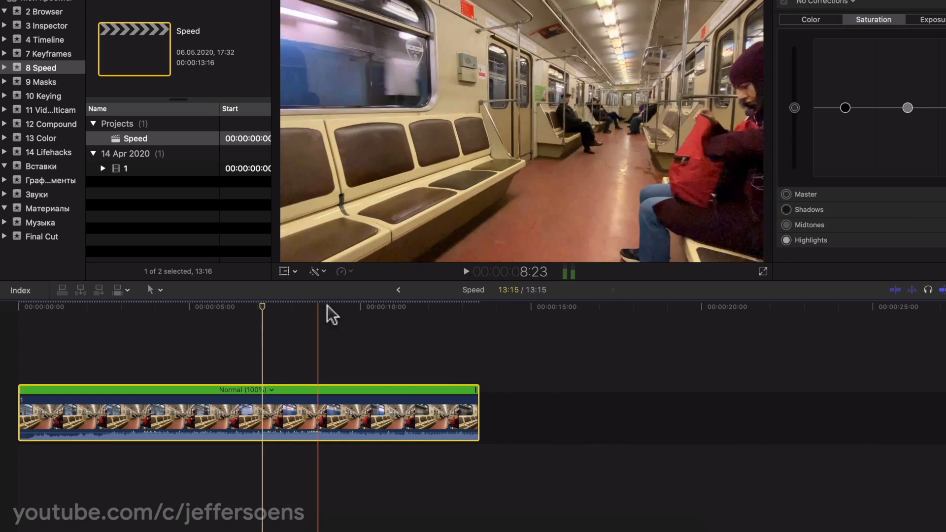
left_click(350, 270)
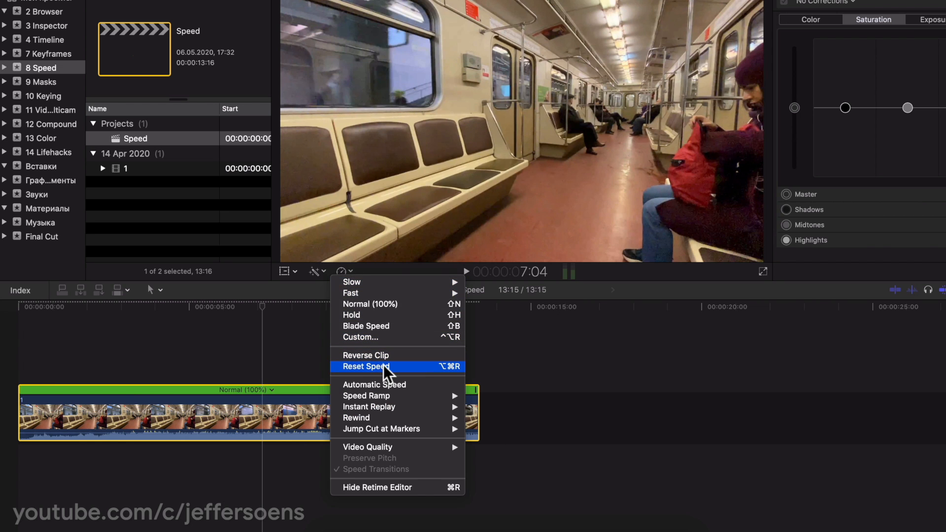
mouse_move(386, 408)
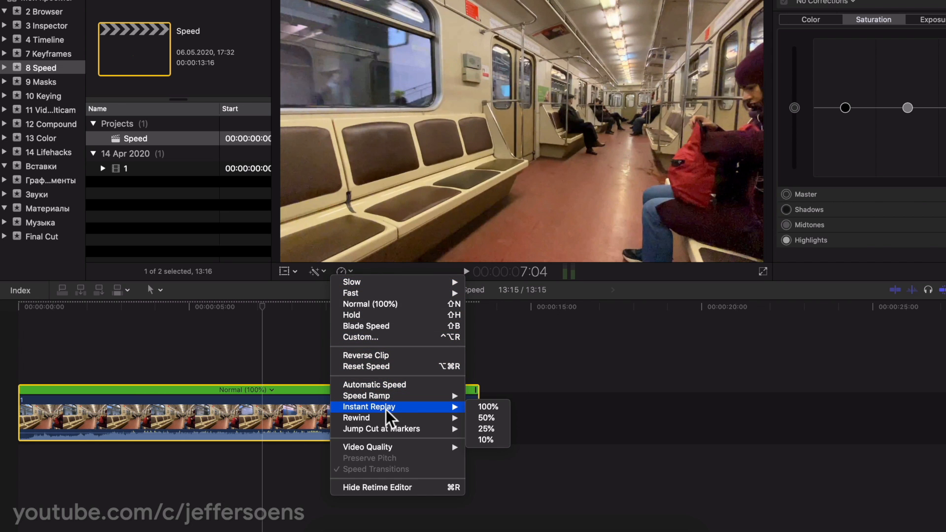
left_click(484, 436)
scroll(458, 339, "right", 5)
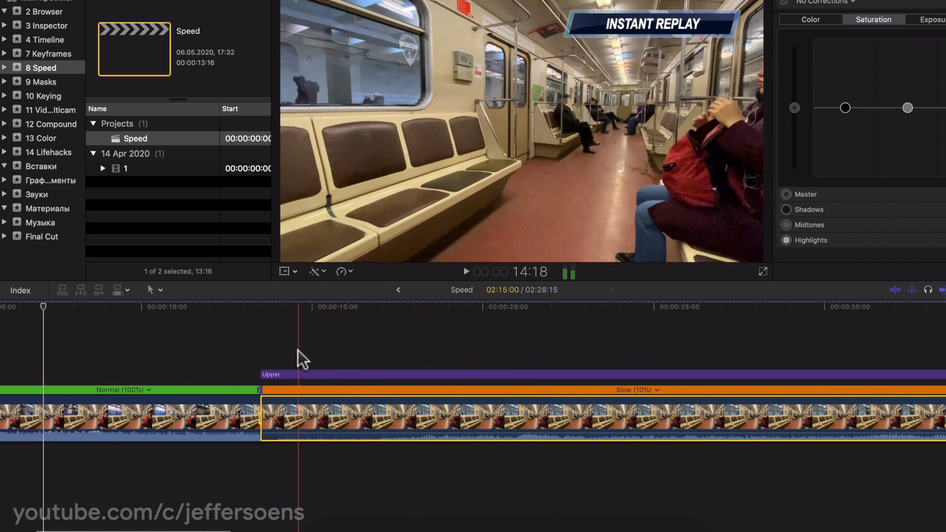
scroll(591, 350, "right", 2)
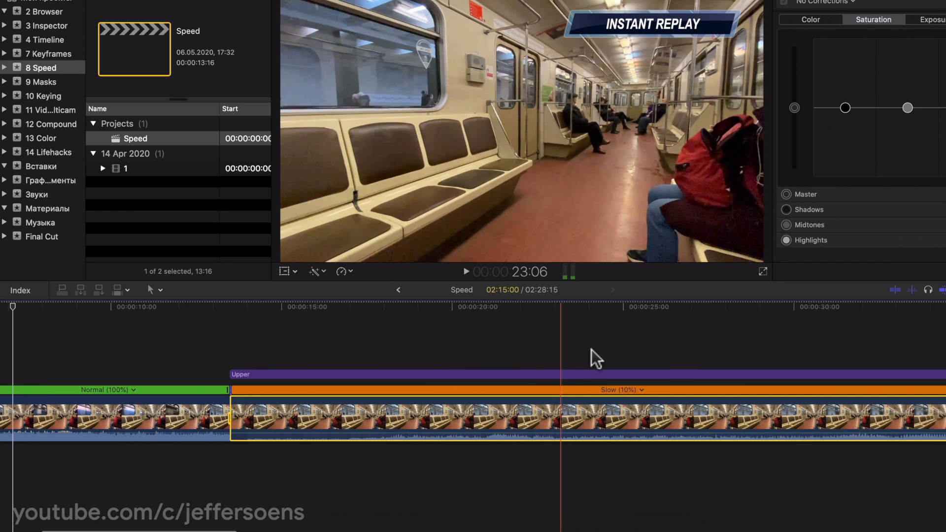
scroll(581, 350, "right", 2)
scroll(178, 360, "left", 6)
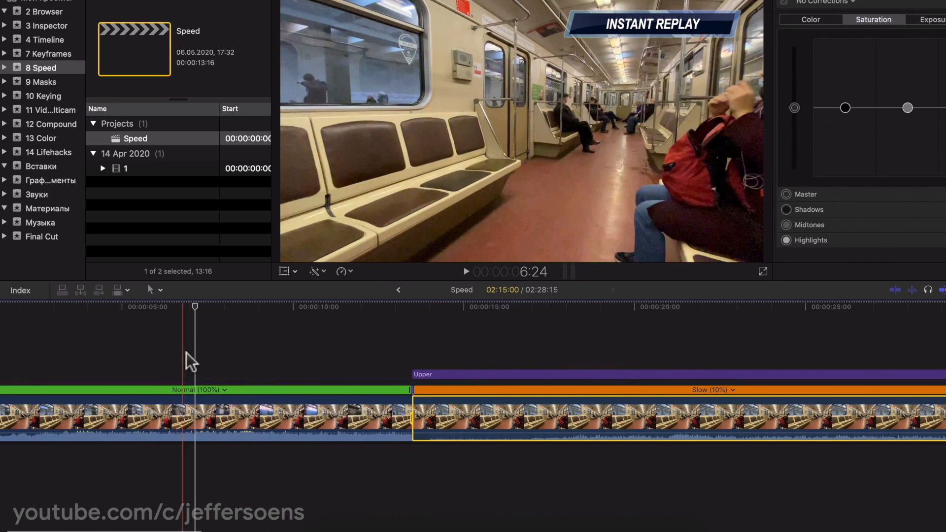
key("super+z")
Apply a 2x rewind to clip 1 and play the reversed section.
left_click(351, 271)
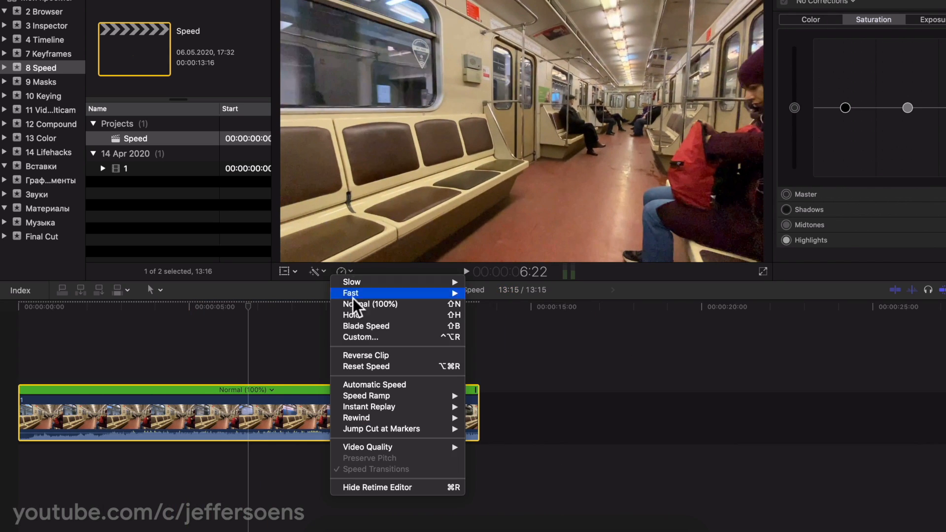
mouse_move(361, 419)
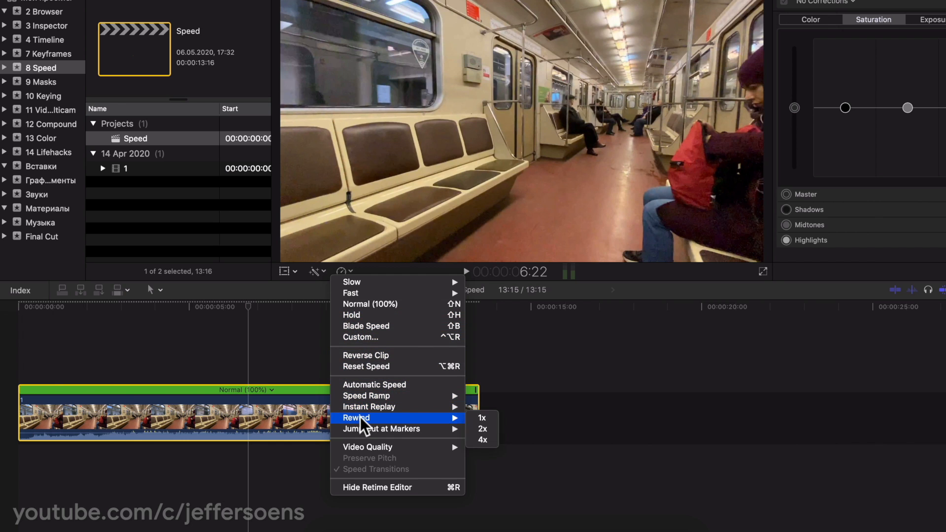
left_click(483, 429)
scroll(545, 401, "right", 2)
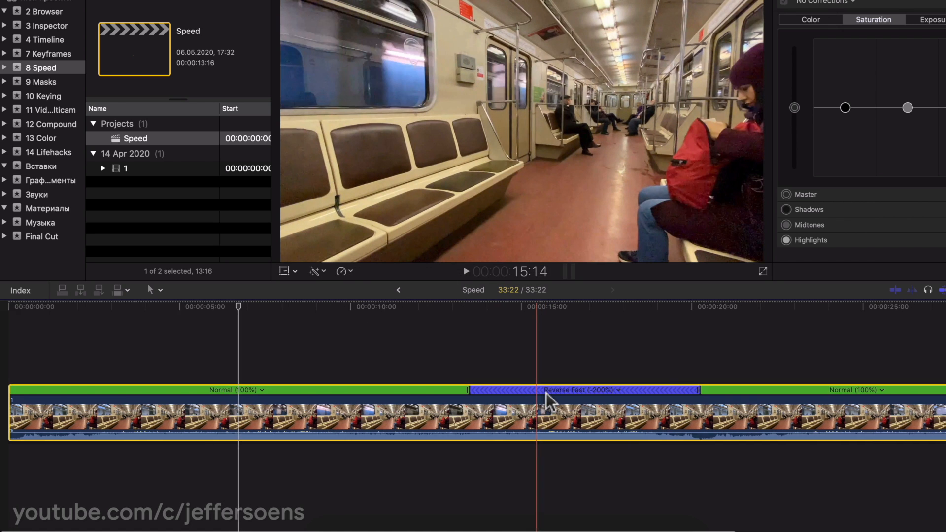
key("space")
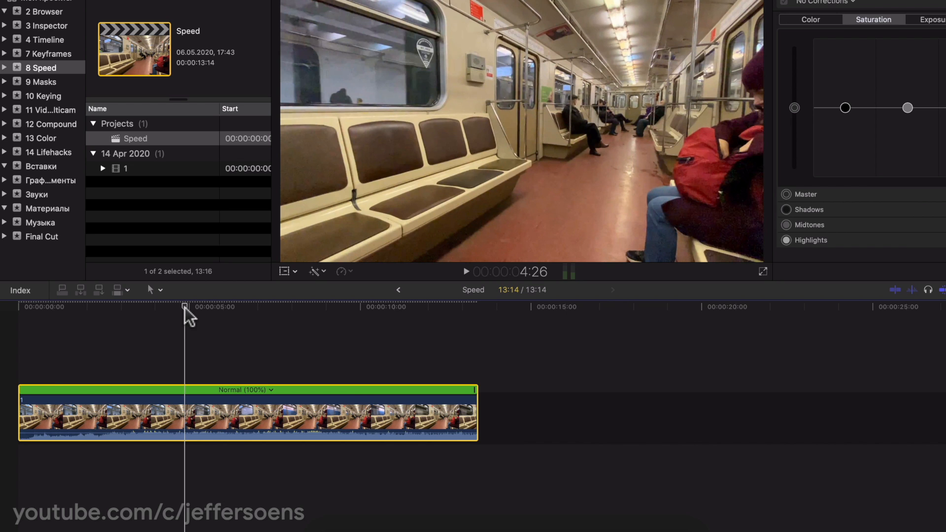
Try a Hold speed segment in clip 1 at 7:06, checking the held frame before undoing it.
key("space")
left_click(264, 322)
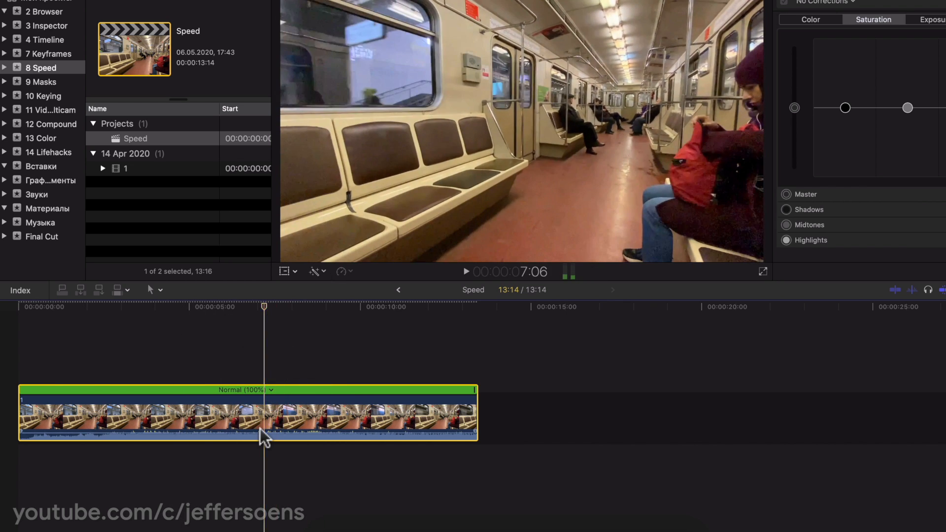
left_click(351, 271)
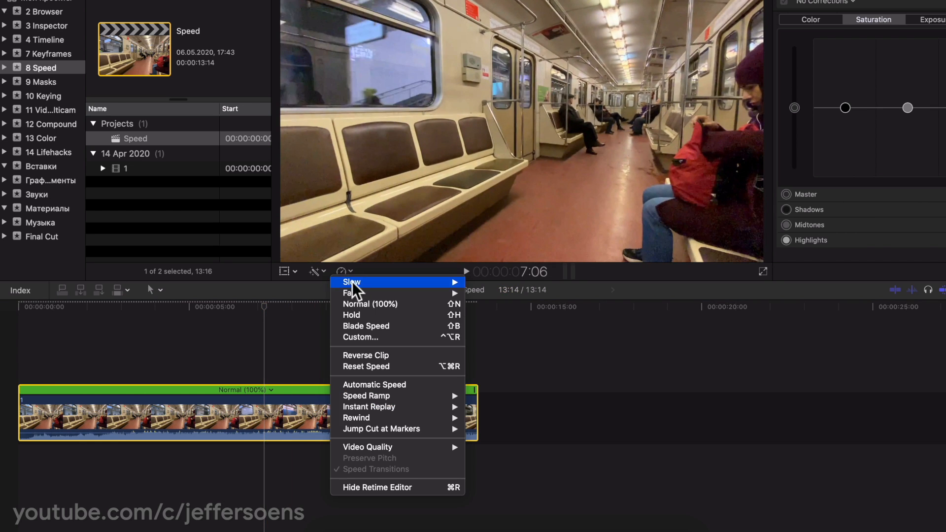
left_click(382, 316)
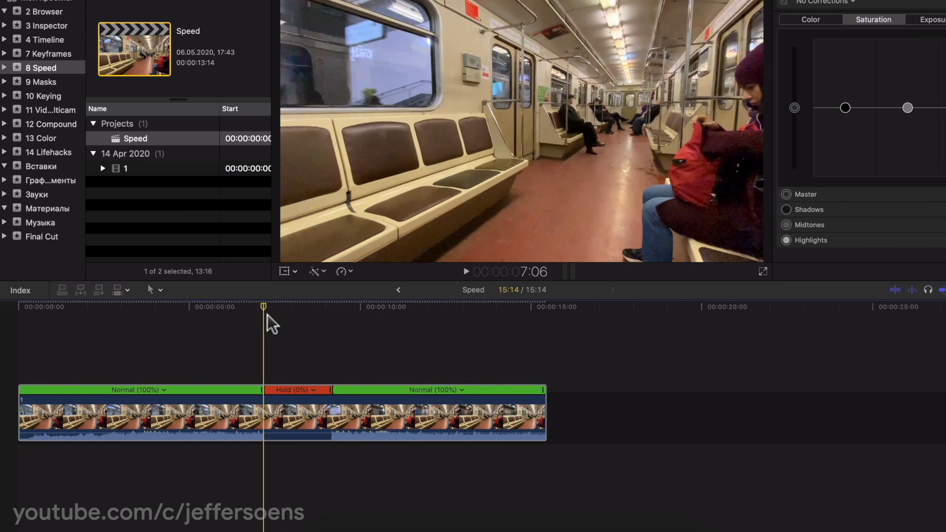
left_click_drag(290, 305, 316, 318)
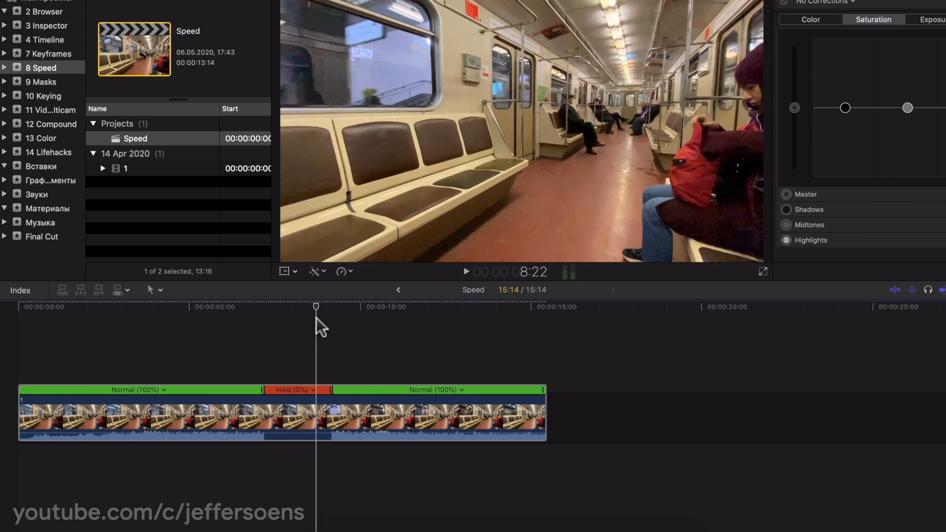
key("super+z")
Insert a freeze frame into clip 1 at 8:03.
left_click_drag(255, 313, 294, 318)
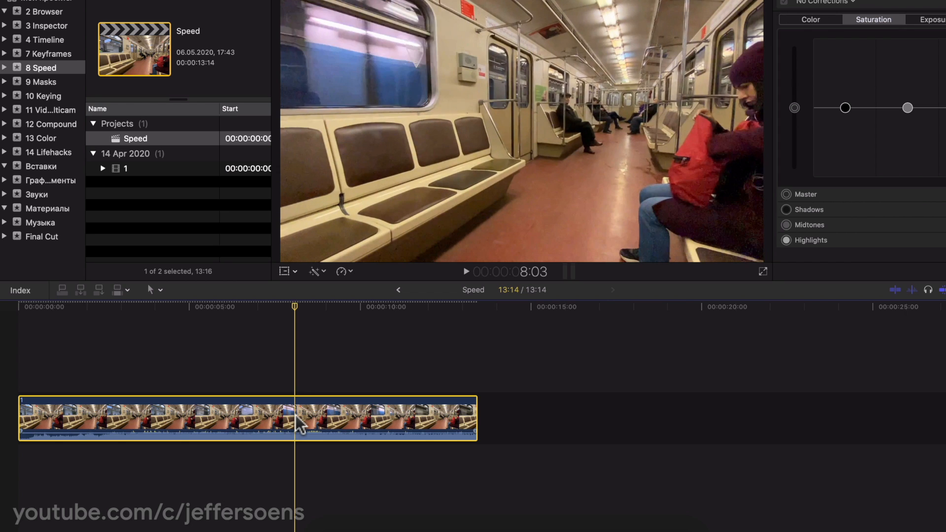
key("alt+f")
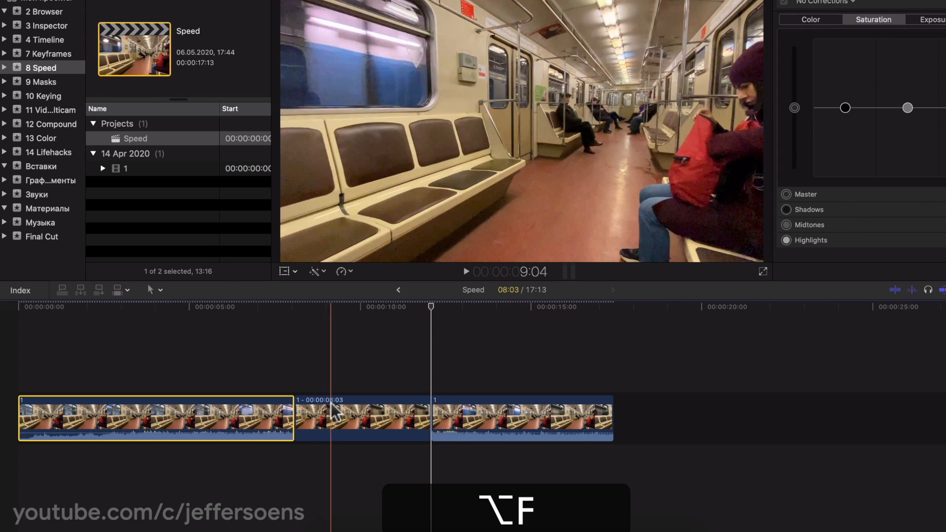
Lengthen the freeze frame by its end edge and look through the extended still.
left_click(366, 421)
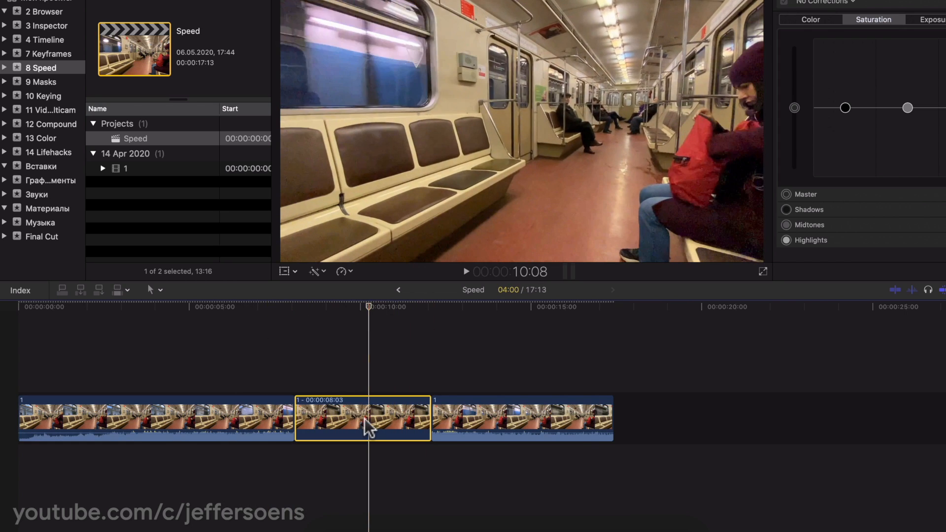
left_click_drag(426, 421, 626, 423)
left_click_drag(368, 309, 401, 310)
left_click(403, 422)
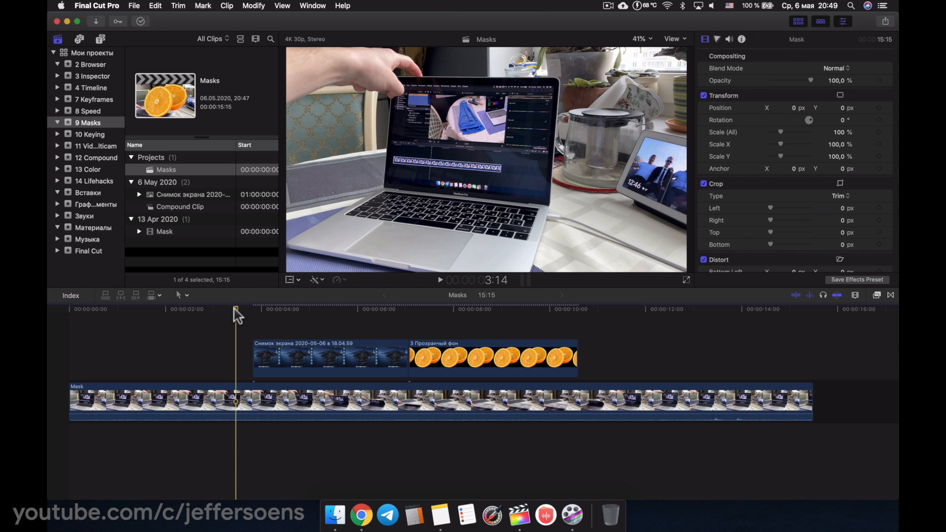
Find the mask effects in the Masks project by searching "mask" and apply Draw Mask to the Mask clip.
left_click_drag(260, 317, 328, 308)
left_click_drag(329, 322, 214, 342)
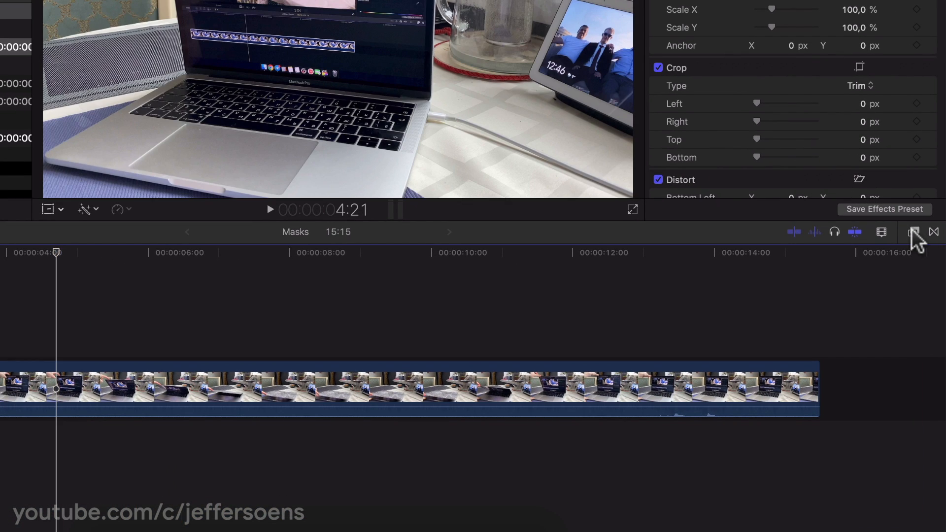
left_click(914, 233)
left_click(729, 522)
type("mask")
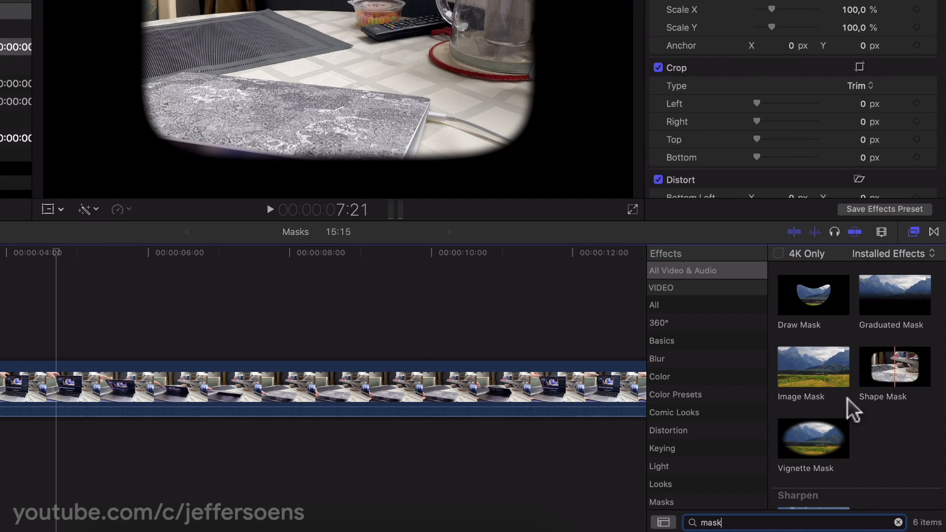
mouse_move(814, 295)
left_mouse_down()
mouse_move(401, 376)
mouse_move(402, 387)
left_mouse_up()
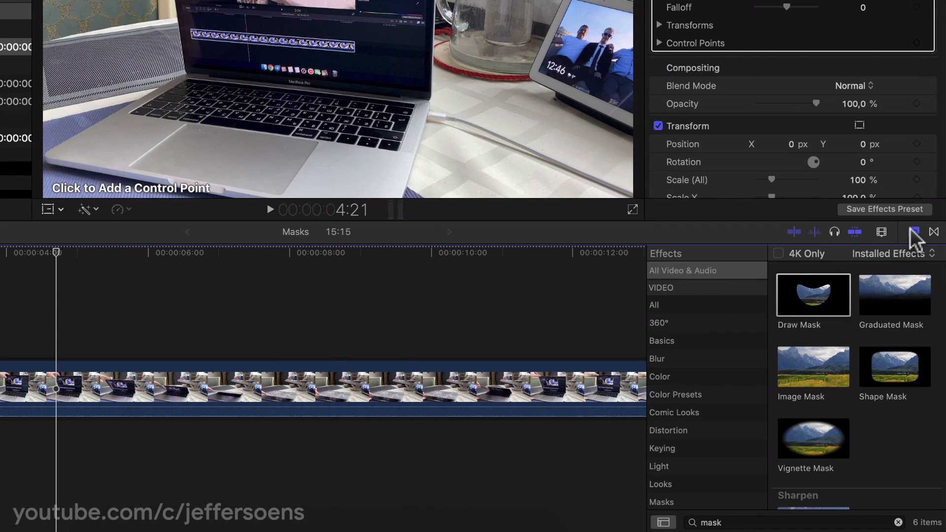
left_click(915, 231)
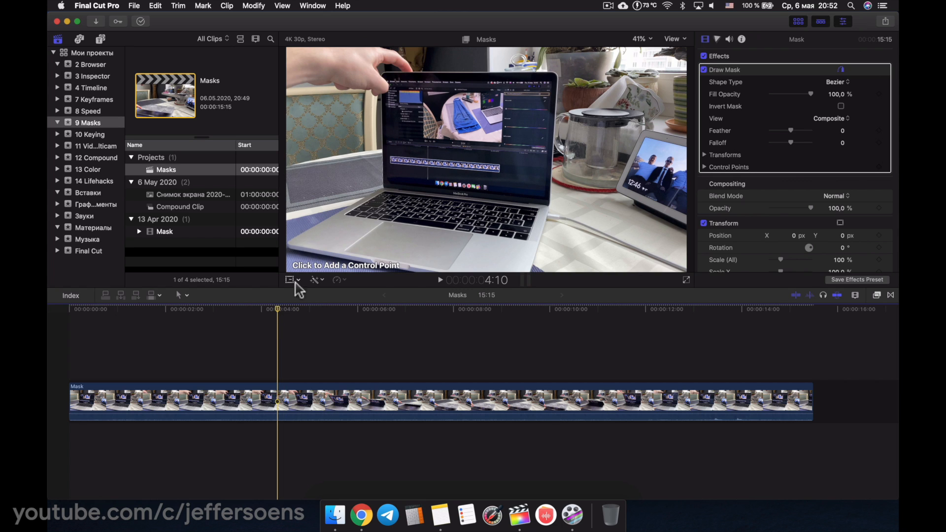
Duplicate the Mask clip and stack the copy above the original, aligned to the project start.
mouse_move(272, 310)
left_mouse_down()
mouse_move(446, 312)
mouse_move(264, 311)
left_mouse_up()
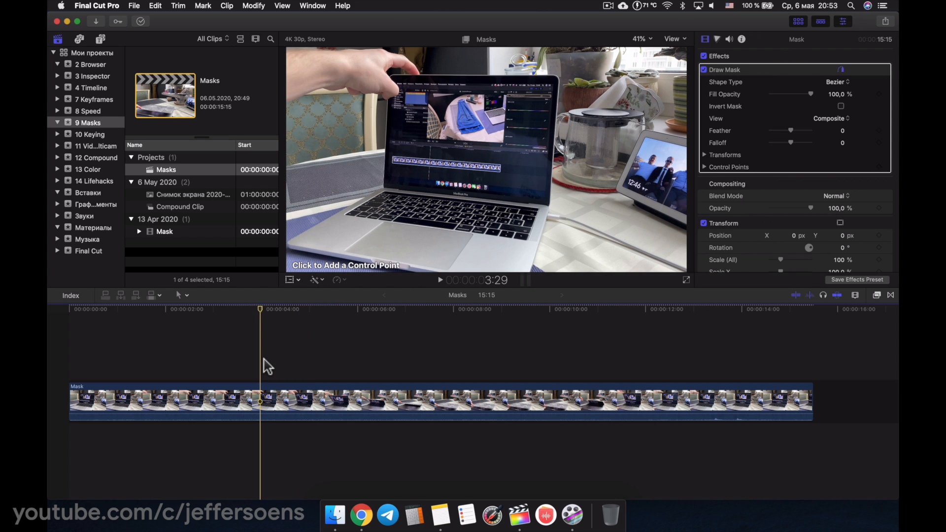
left_click(272, 401)
key("super+c")
left_click(64, 349)
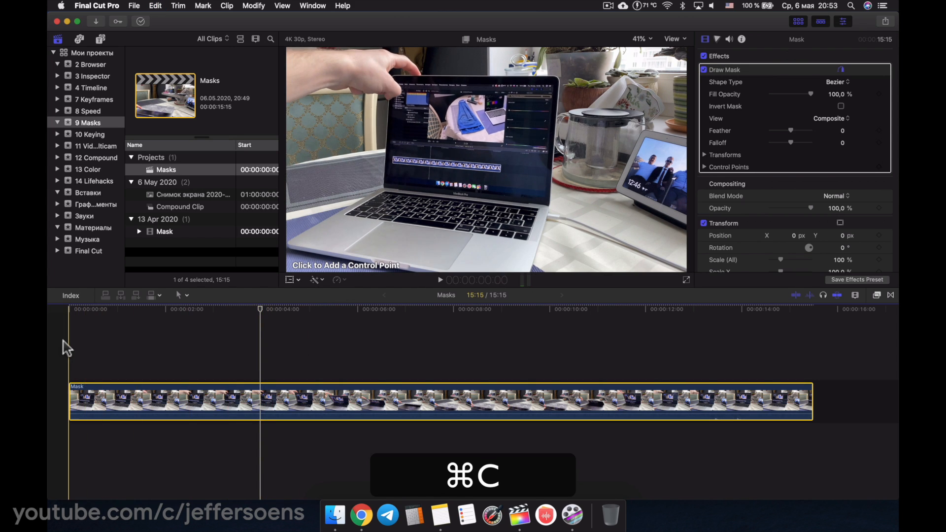
key("super+v")
left_click_drag(122, 409, 120, 372)
left_click(310, 316)
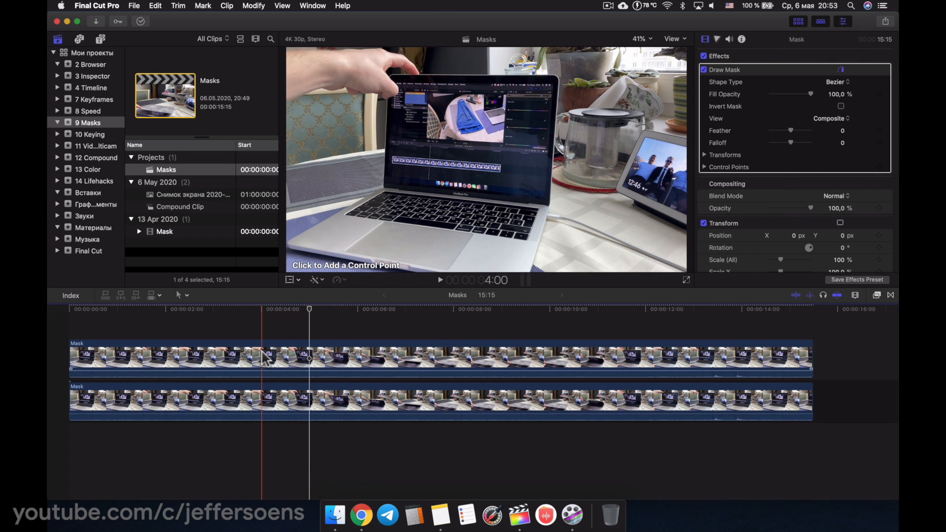
Add a Basic Title above both Mask clips, starting at the project start and lasting the full 15:15.
left_click_drag(270, 312, 261, 315)
key("ctrl+t")
left_click_drag(317, 331, 120, 332)
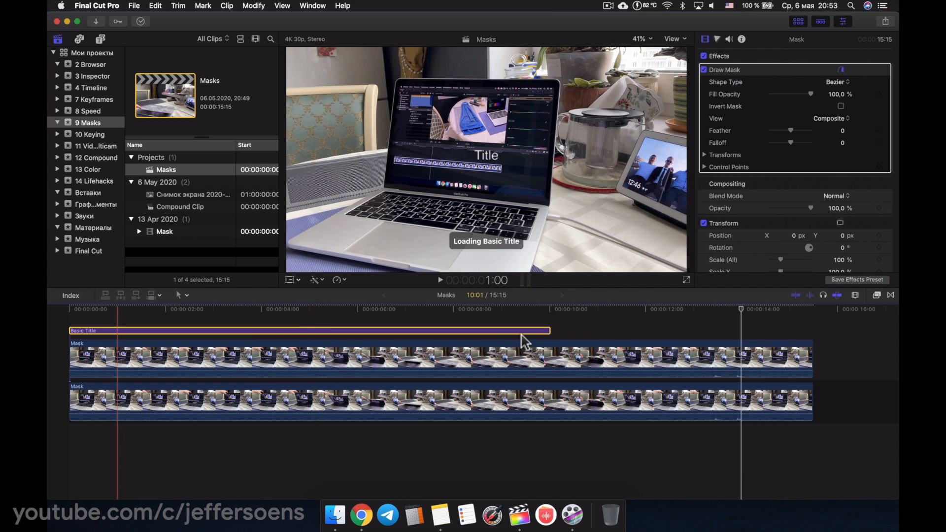
left_click_drag(547, 332, 811, 328)
Make the title read "Final Cut Pro X" at size 228 and view it over the closing laptop.
left_click(401, 330)
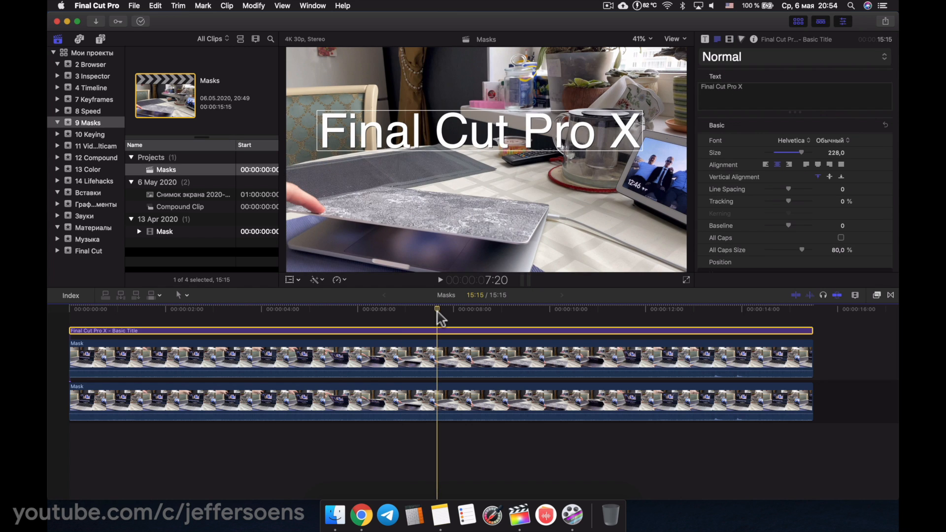
left_click_drag(437, 311, 352, 311)
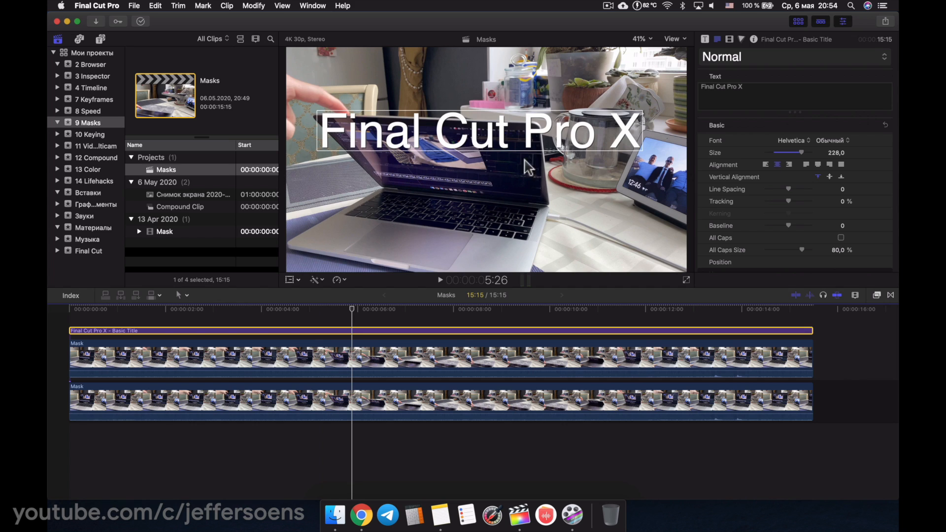
left_click(352, 316)
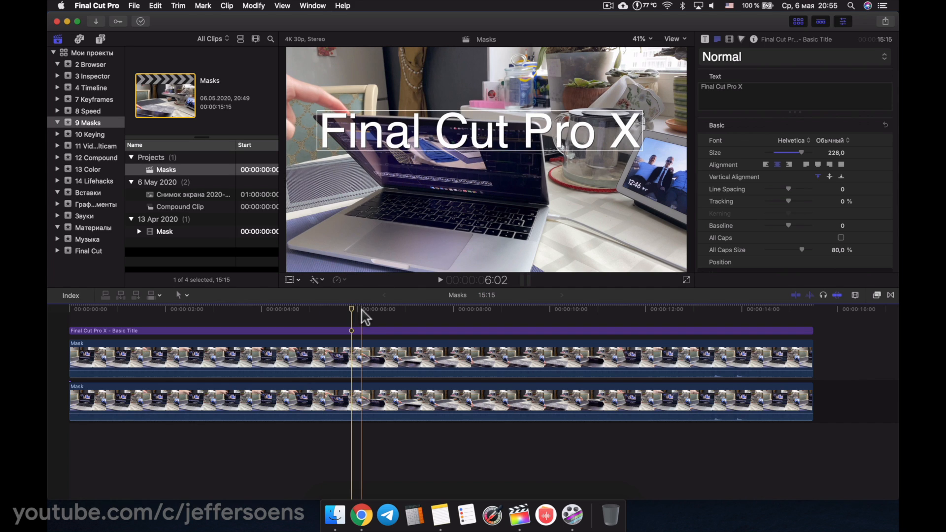
Move the title between the two Mask clips and check how the upper clip covers it.
left_click(373, 334)
left_click_drag(378, 338, 377, 384)
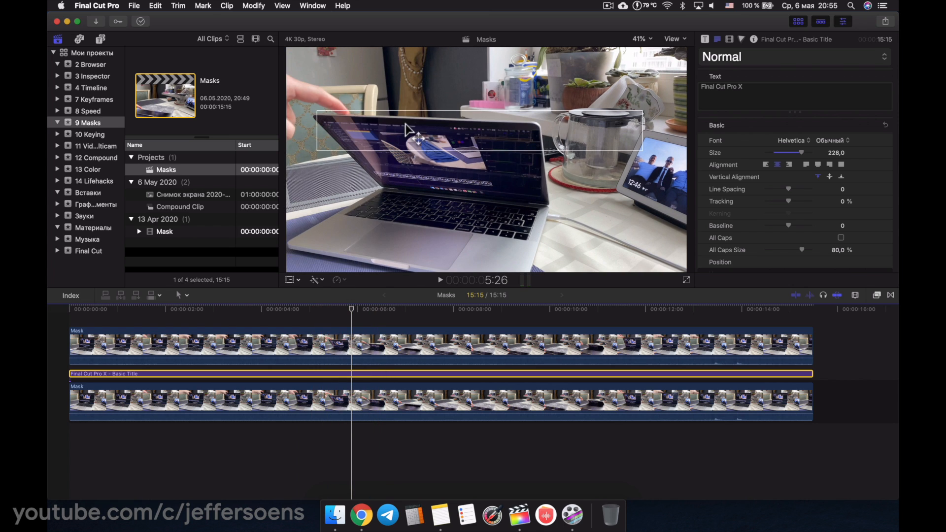
left_click_drag(352, 311, 436, 328)
Add markers to the upper Mask clip at 3:10 and 7:18, around the closing of the laptop lid.
left_click(235, 345)
key("m")
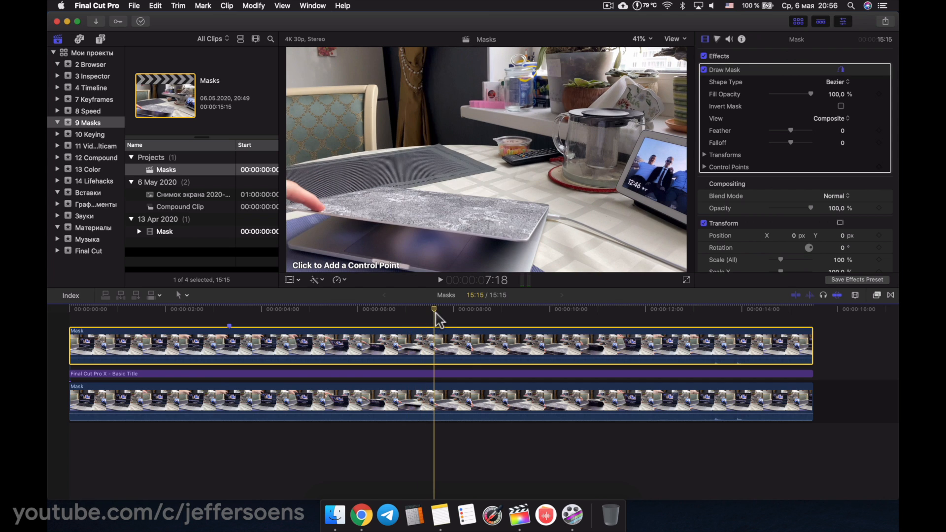
key("m")
Draw a closed four-point mask around the laptop screen at 3:10 on the upper Mask clip, with the Linear shape type.
left_click_drag(430, 315, 227, 315)
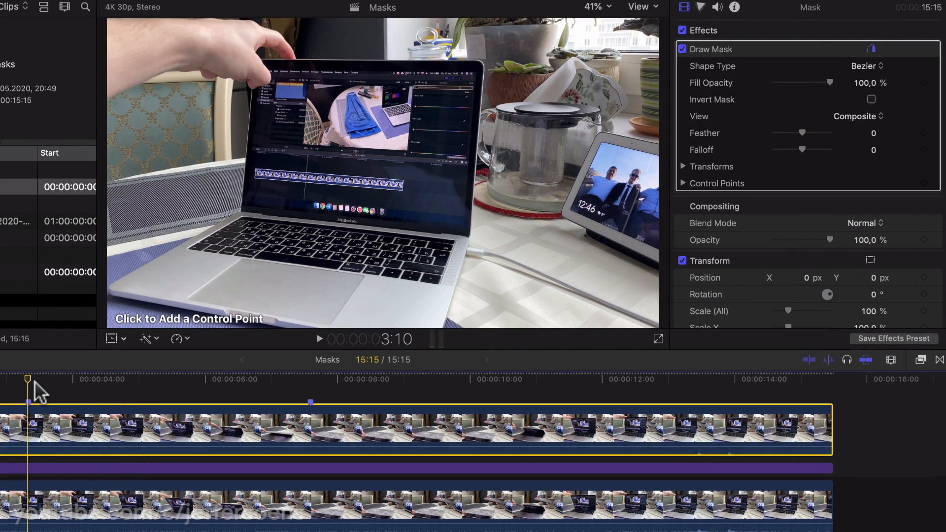
left_click(242, 208)
left_click(480, 64)
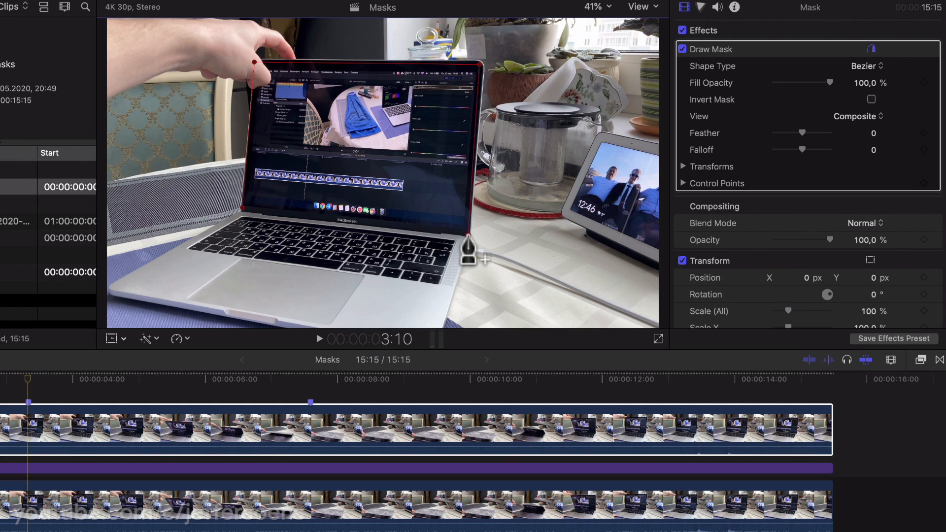
left_click(469, 236)
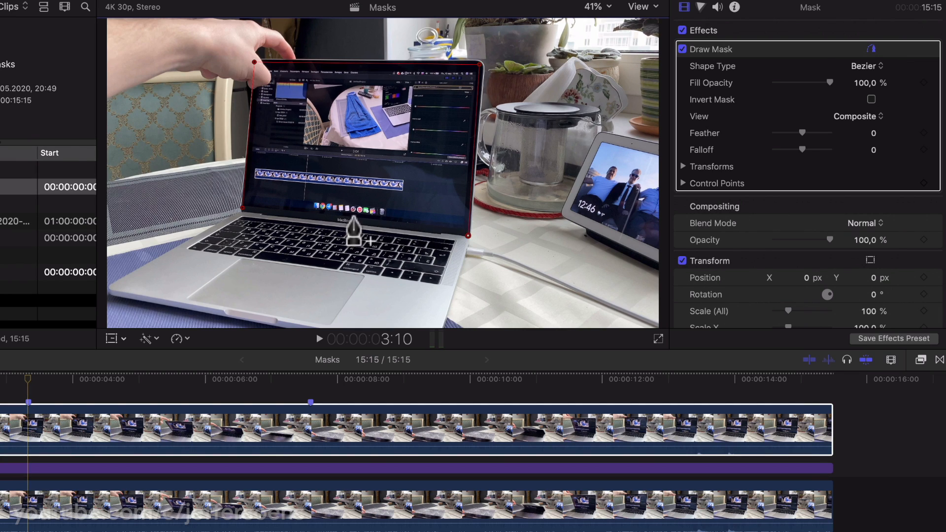
left_click(243, 208)
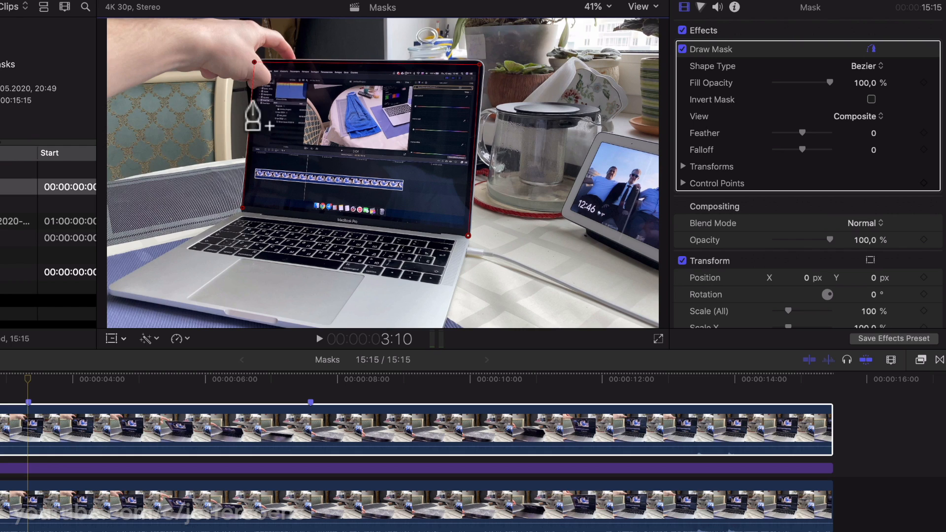
left_click(243, 208)
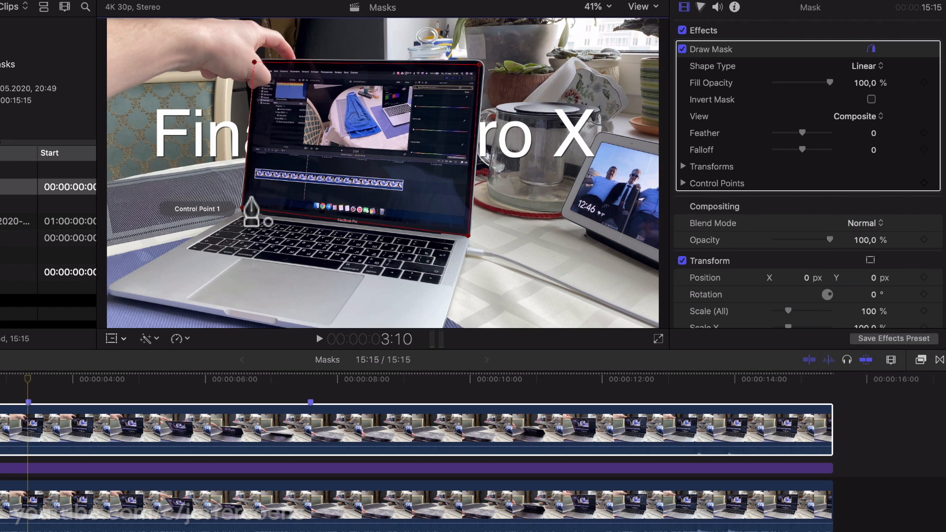
left_click(214, 359)
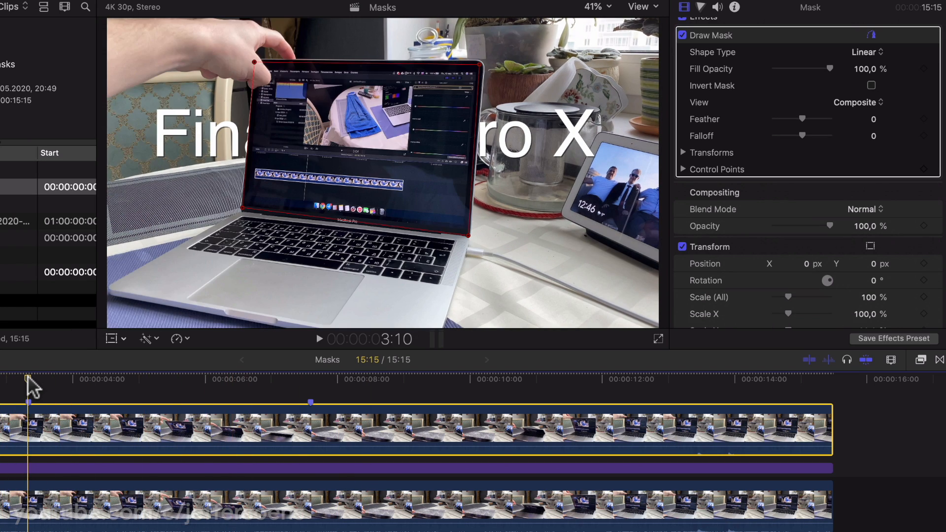
Add a keyframe for the Draw Mask control points at 3:10.
mouse_move(28, 378)
left_mouse_down()
mouse_move(229, 382)
mouse_move(31, 383)
left_mouse_up()
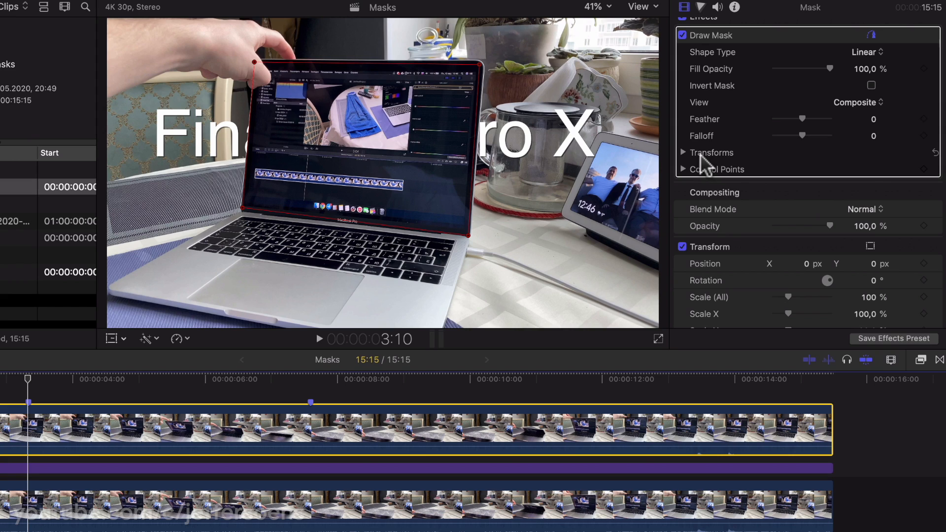
left_click(683, 169)
scroll(767, 143, "down", 1)
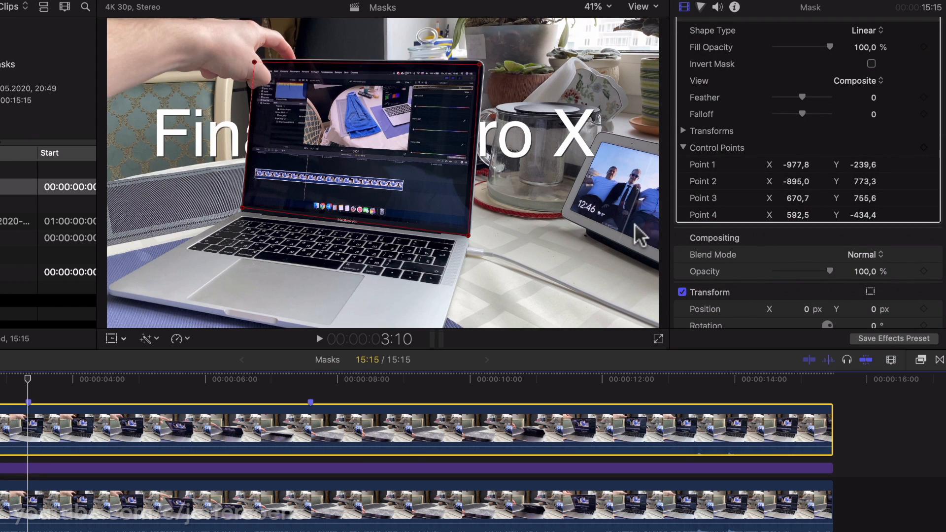
left_click(923, 147)
Move the two upper mask points down onto the corners of the closing laptop lid at 7:18.
left_click_drag(29, 378, 309, 374)
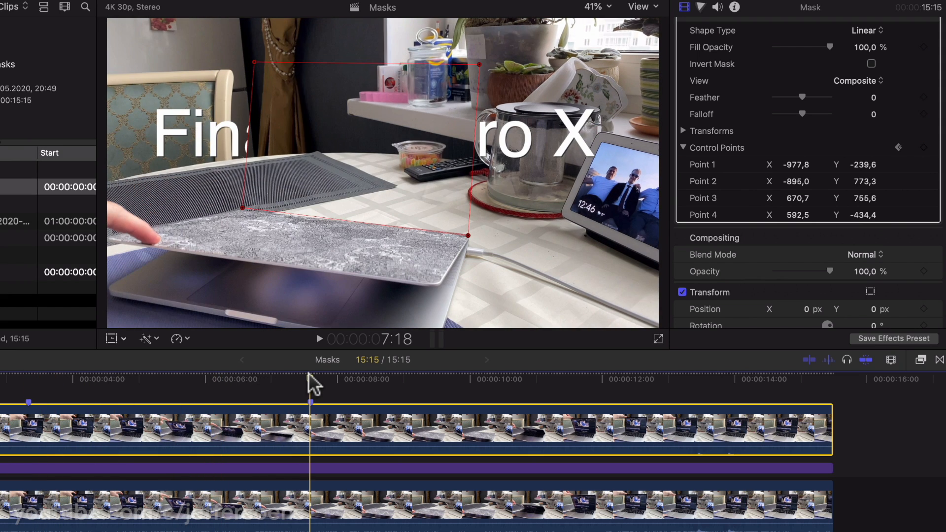
left_click_drag(254, 64, 110, 238)
left_click_drag(479, 64, 438, 284)
Compare the animated mask with the laptop lid on the frames just after 3:10.
left_click(302, 378)
left_click_drag(310, 380, 28, 384)
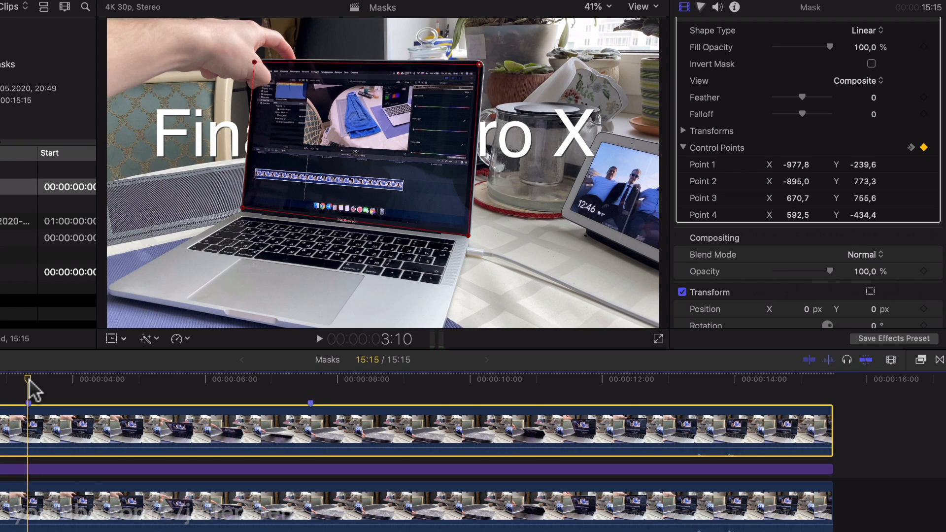
left_click_drag(28, 382, 30, 383)
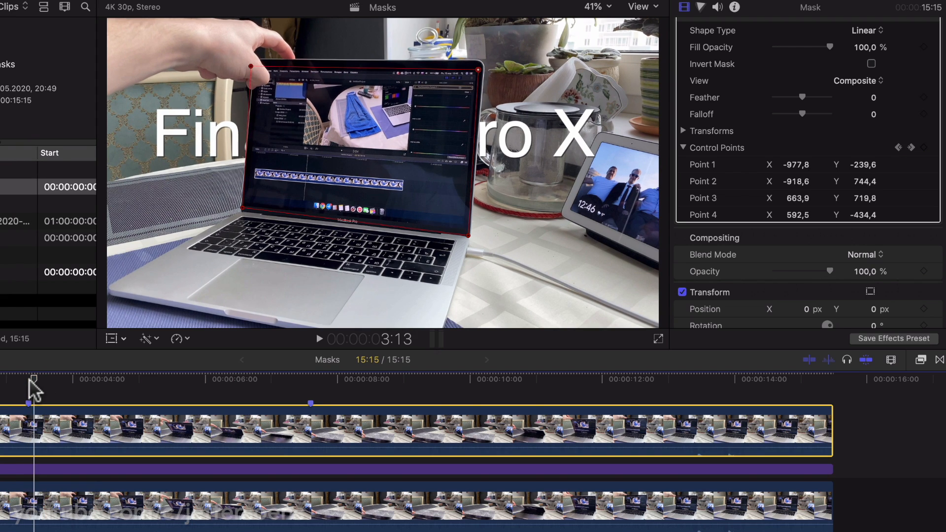
key("Right")
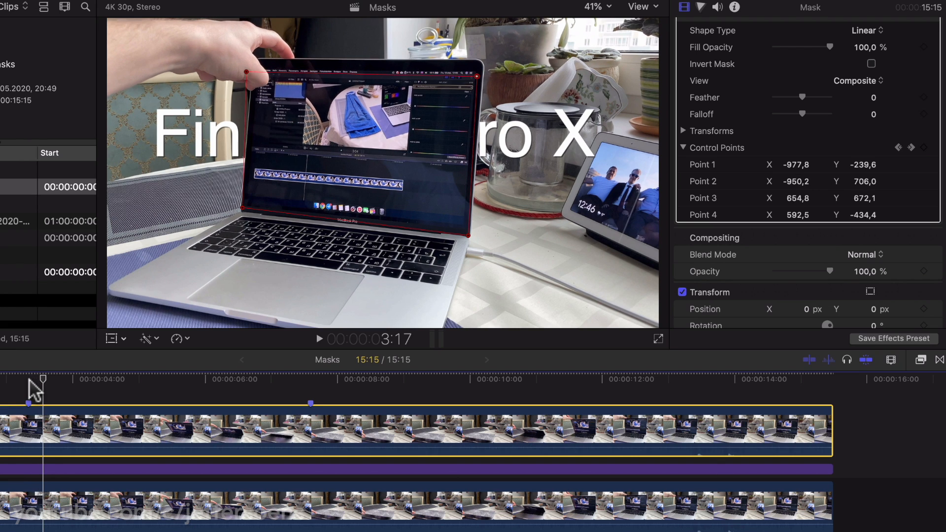
mouse_move(42, 380)
left_mouse_down()
mouse_move(30, 378)
mouse_move(231, 379)
mouse_move(28, 379)
left_mouse_up()
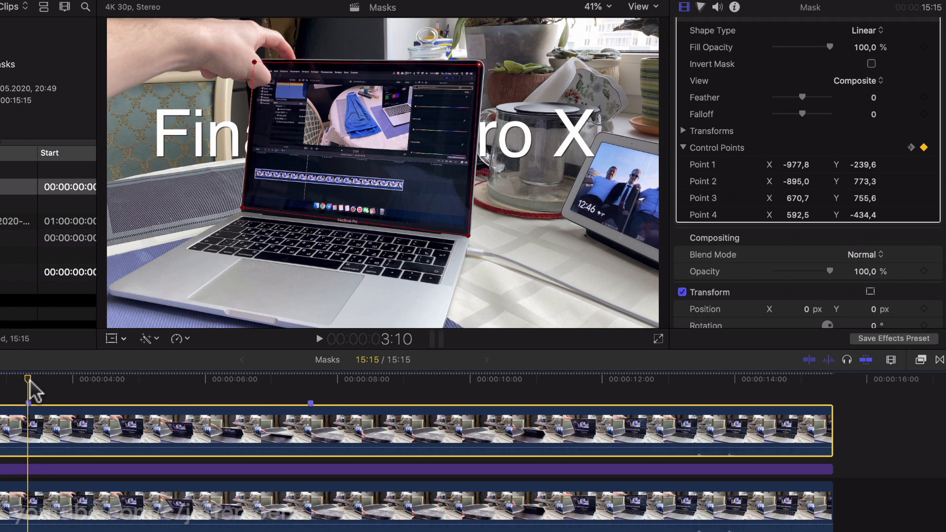
At 3:25, move mask Point 2 to X -918.8, Y 793.3 and Point 3 to X 689.5, Y 789.5.
left_click_drag(27, 380, 58, 380)
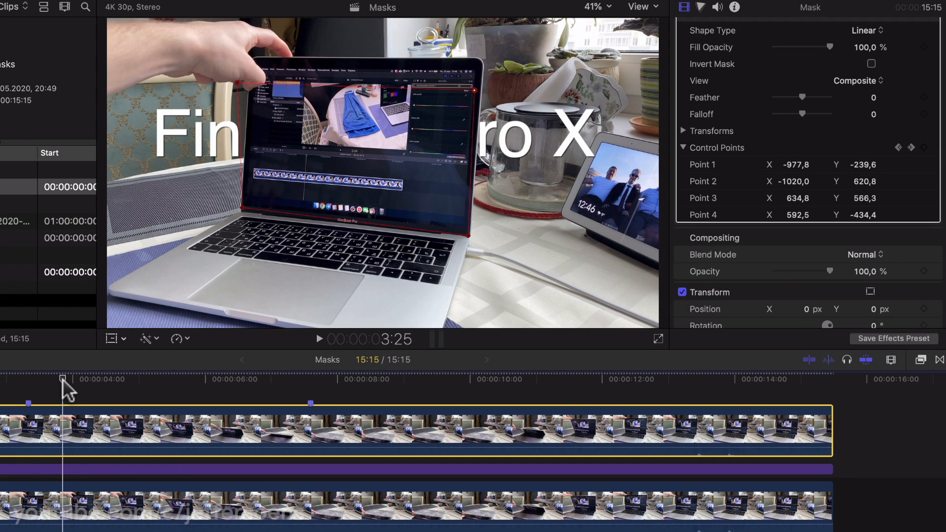
left_click_drag(241, 83, 251, 58)
left_click_drag(475, 91, 481, 58)
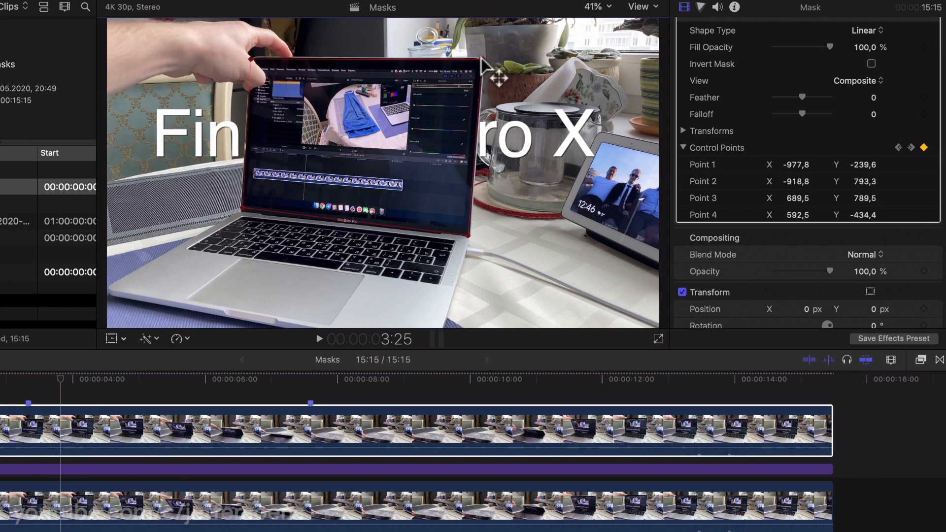
At 4:14, move mask Point 2 to X -1047.7, Y 828.2 and Point 3 to X 653.2, Y 838.5.
left_click_drag(63, 378, 103, 380)
left_click_drag(230, 61, 231, 53)
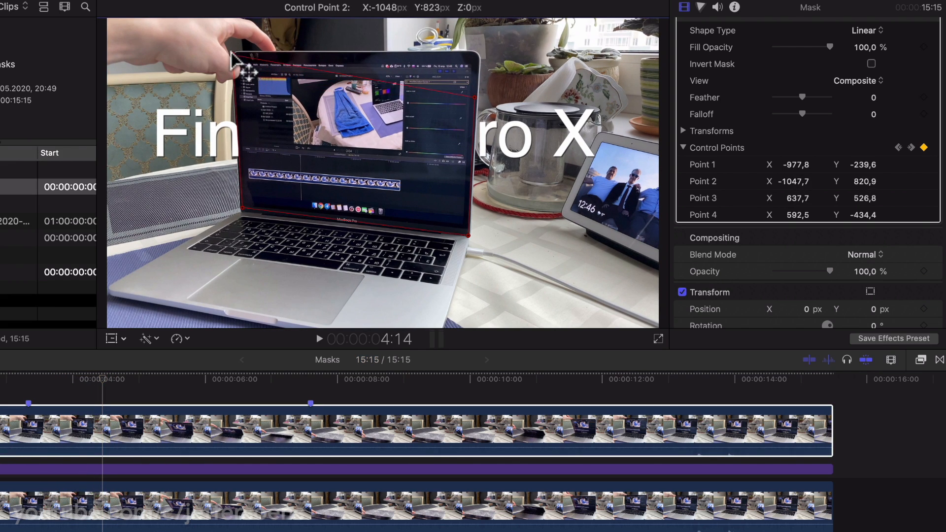
left_click_drag(474, 97, 476, 51)
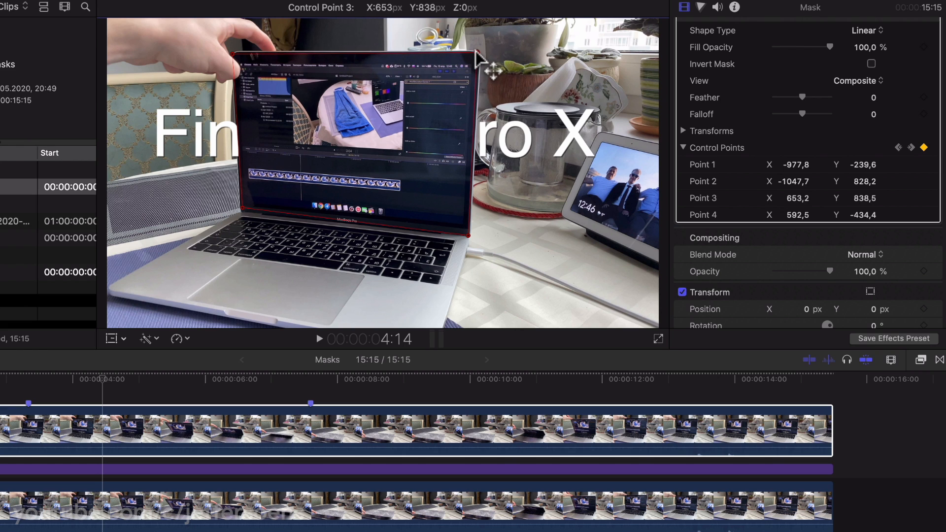
Fit the two upper mask points to the laptop lid's corners on two frames between 4:14 and 6:08.
left_click(138, 382)
left_click_drag(212, 87, 201, 62)
left_click_drag(470, 92, 471, 62)
left_click_drag(138, 380, 178, 379)
left_click_drag(178, 104, 154, 94)
left_click_drag(460, 111, 459, 100)
At 6:08, move mask Point 2 to X -1752.1, Y 226.2 and Point 3 to X 451.5, Y 107.6.
left_click_drag(179, 378, 222, 378)
left_click_drag(140, 142, 131, 142)
left_click_drag(452, 162, 450, 158)
Fit the two upper mask points to the nearly closed lid on a frame between 6:08 and 7:18.
left_click_drag(223, 379, 259, 379)
left_click_drag(122, 186, 119, 184)
left_click_drag(444, 212, 443, 211)
Step through the Control Points keyframes and play the closing-lid section to review the animated mask.
left_click_drag(260, 379, 116, 384)
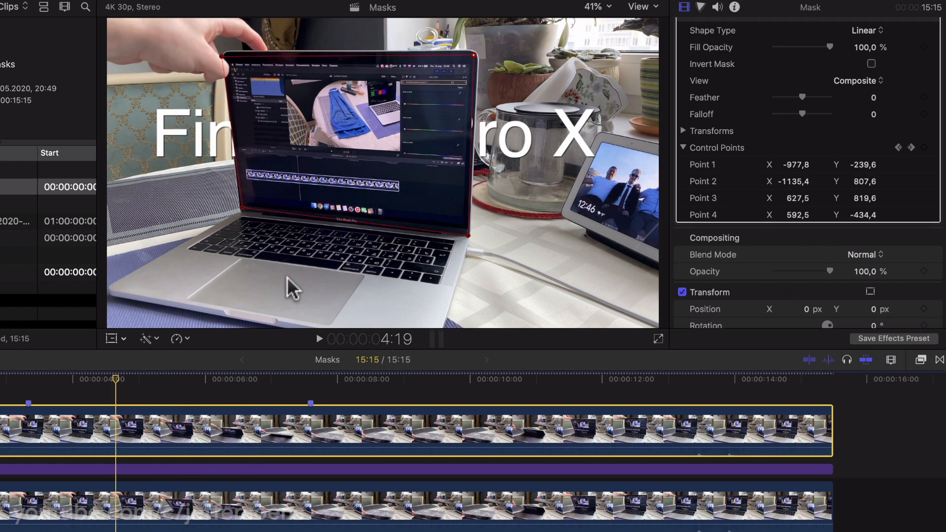
left_click(900, 145)
left_click(913, 148)
left_click(913, 150)
left_click(912, 149)
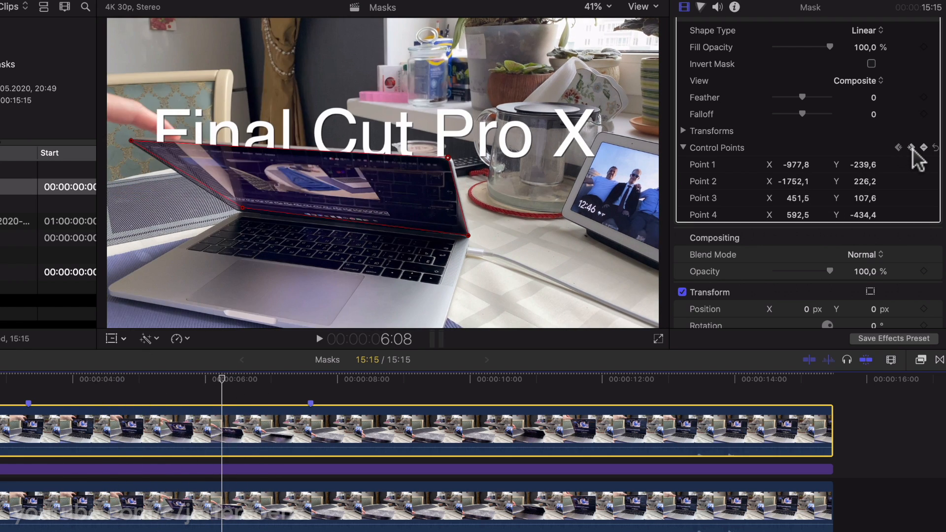
left_click(913, 150)
left_click_drag(259, 377, 0, 379)
key("space")
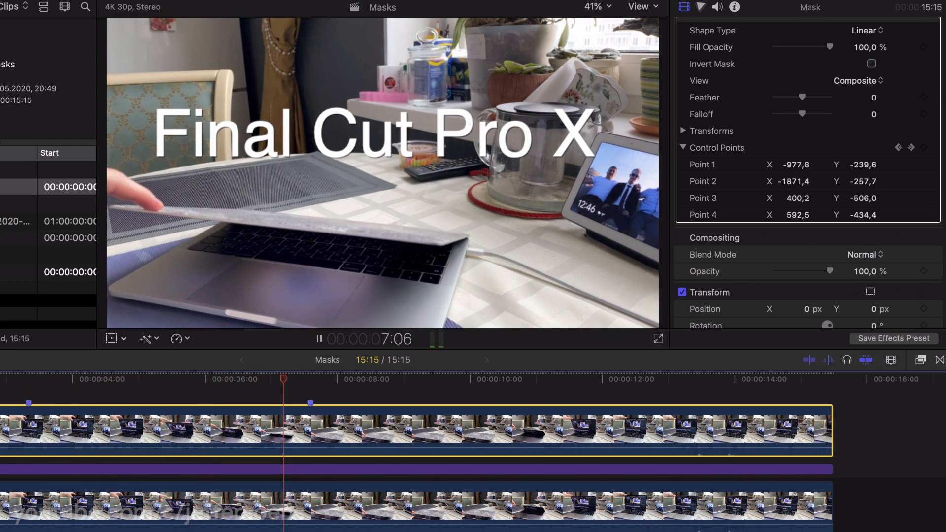
Stop playback and scrub back through the closing-lid section around 4:22 to 4:14 to check the mask's fit.
key("space")
left_click_drag(232, 379, 122, 380)
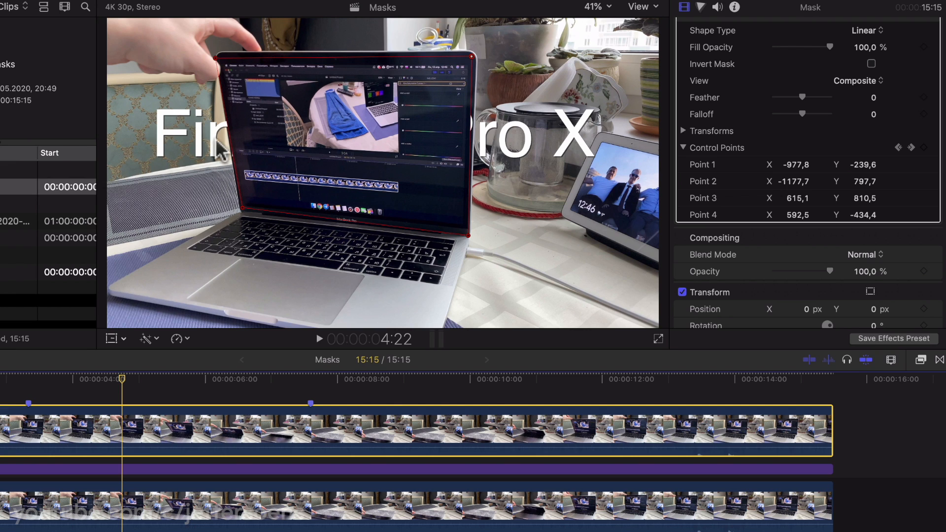
mouse_move(122, 380)
left_mouse_down()
mouse_move(103, 380)
mouse_move(202, 380)
mouse_move(103, 380)
left_mouse_up()
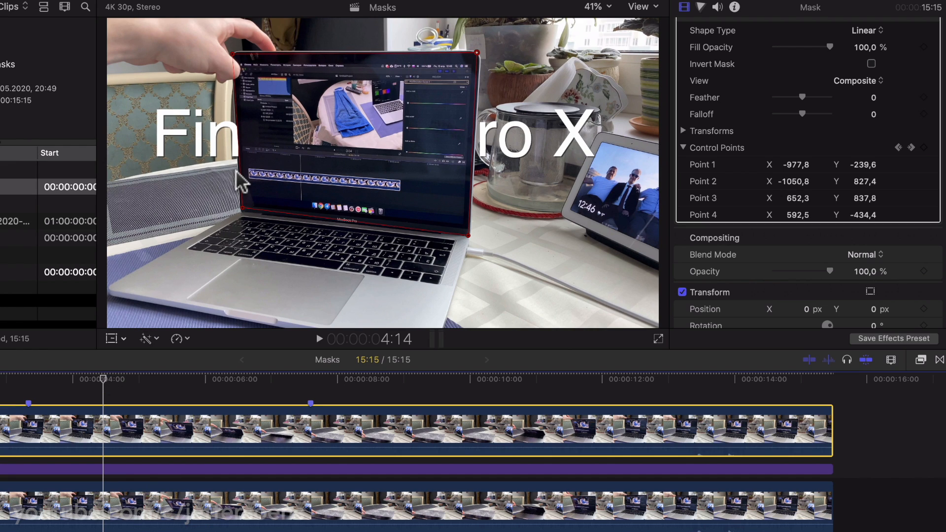
mouse_move(104, 380)
left_mouse_down()
mouse_move(79, 380)
mouse_move(180, 380)
mouse_move(86, 380)
left_mouse_up()
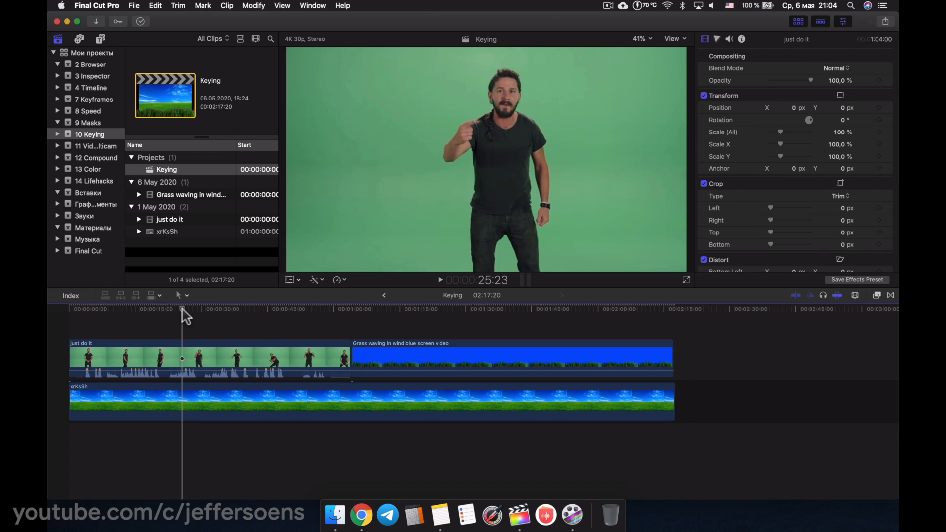
Search the effects for "key" and apply the Keyer effect to the "just do it" green-screen clip in the Keying project.
left_click_drag(182, 309, 229, 309)
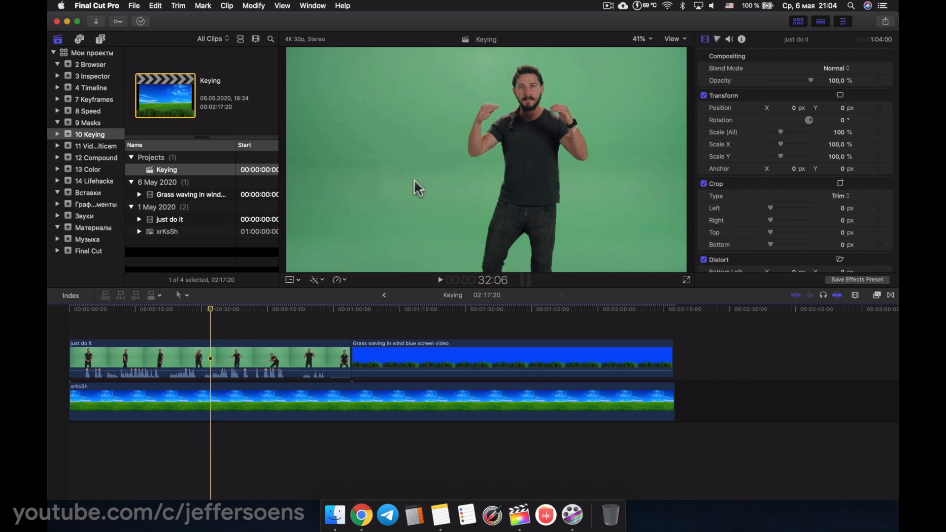
mouse_move(209, 310)
left_mouse_down()
mouse_move(387, 310)
mouse_move(226, 309)
left_mouse_up()
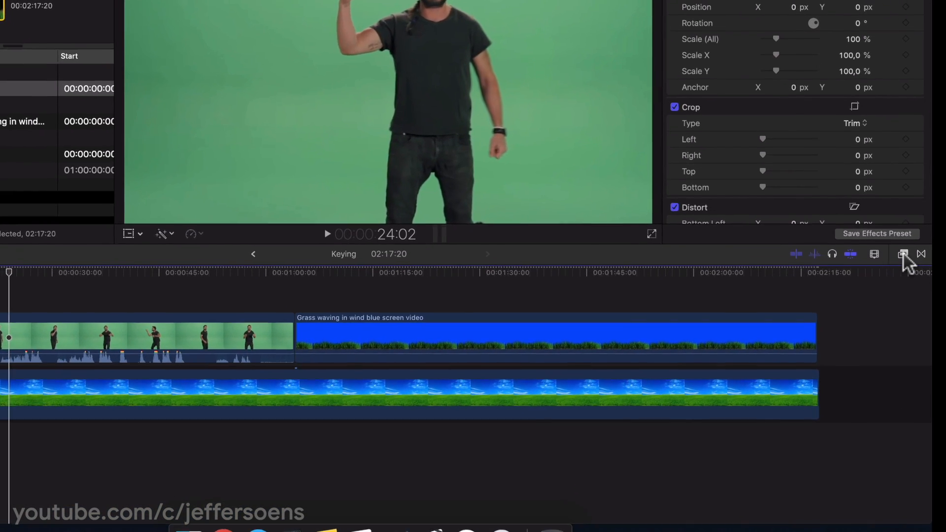
left_click(877, 295)
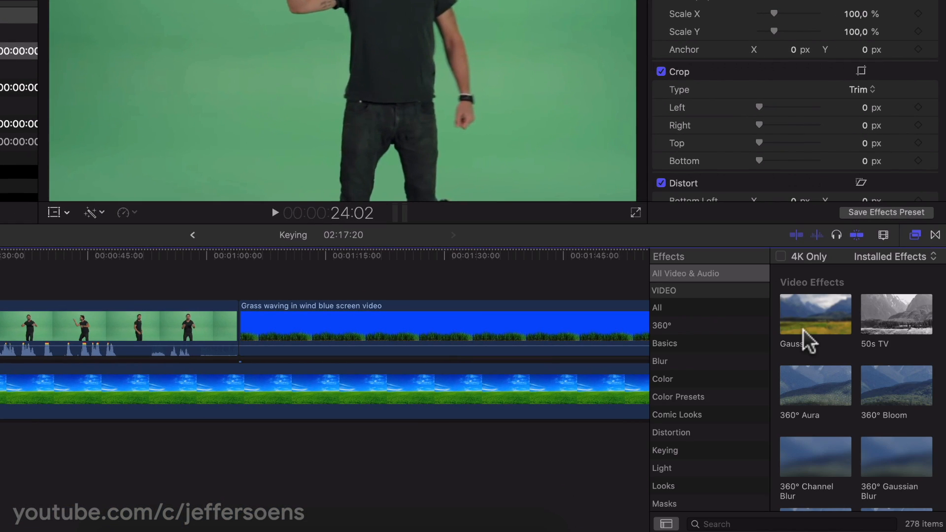
left_click(735, 523)
type("key")
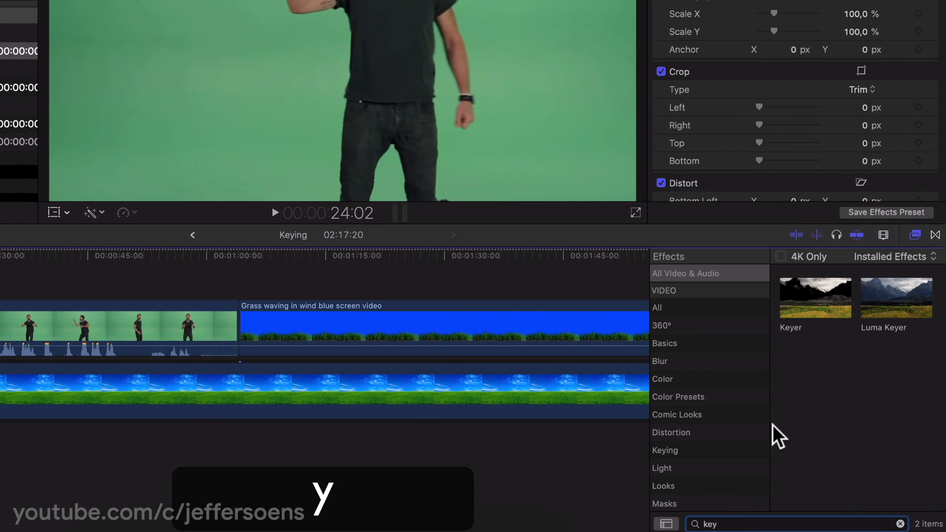
left_click_drag(824, 306, 102, 319)
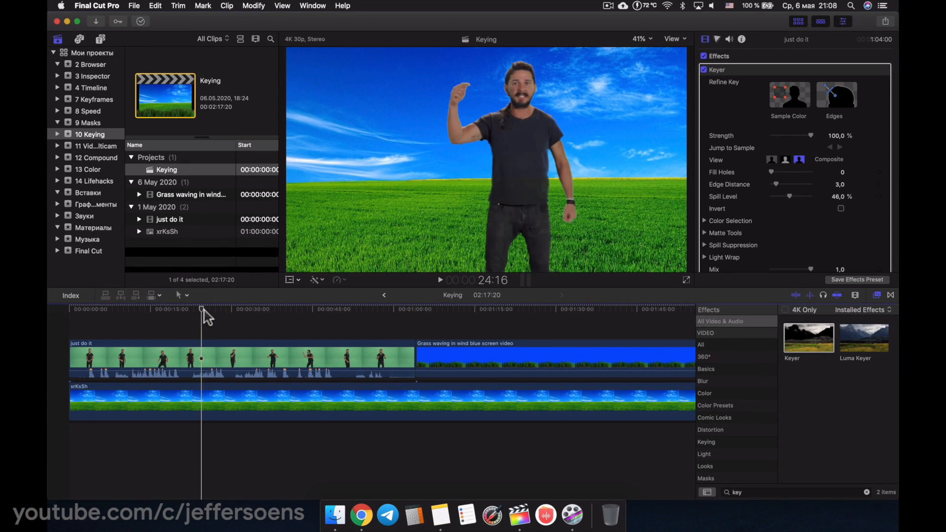
Scrub through the keyed "just do it" clip and compare the Keyer's Original and Composite views.
left_click_drag(202, 309, 215, 323)
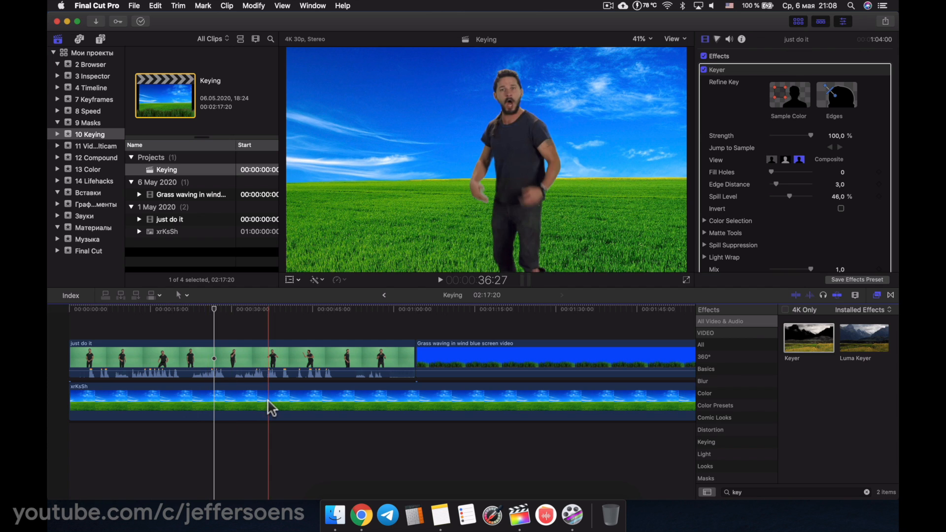
mouse_move(219, 317)
left_mouse_down()
mouse_move(285, 312)
mouse_move(237, 317)
left_mouse_up()
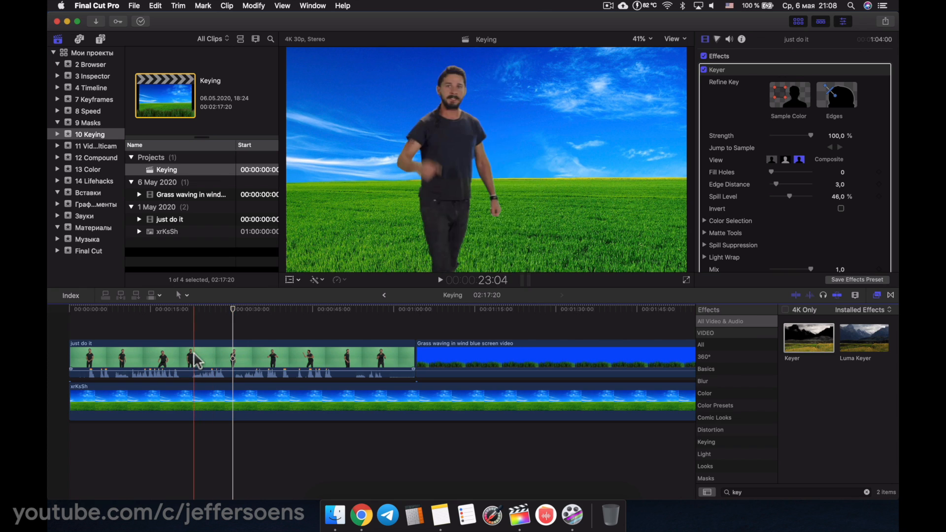
left_click(238, 367)
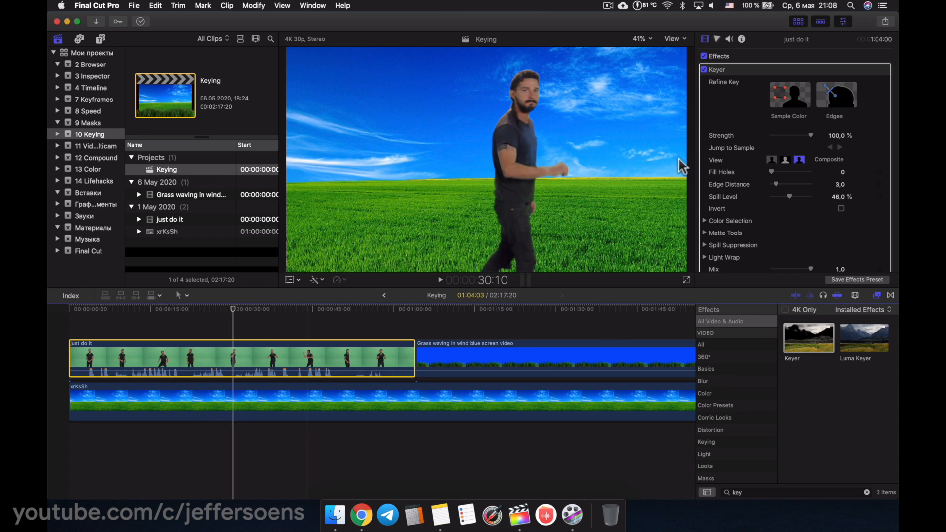
left_click(800, 159)
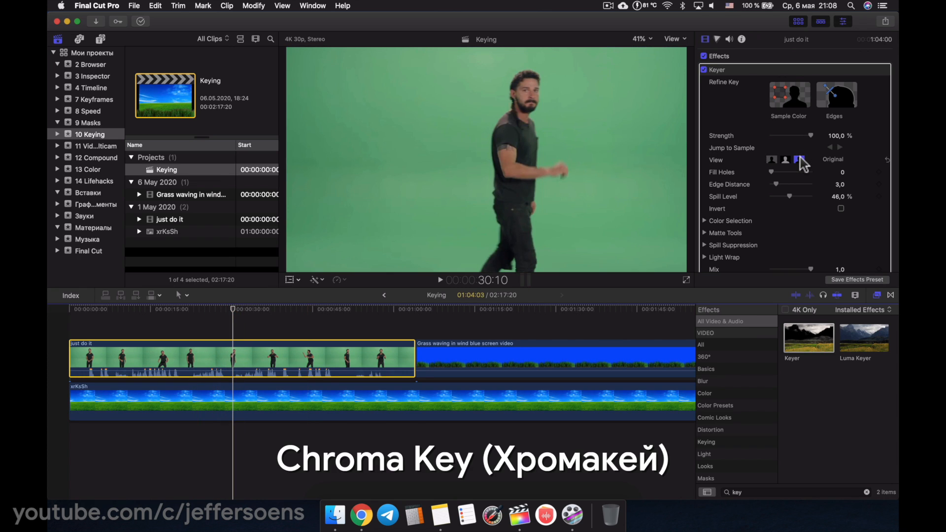
left_click(772, 159)
left_click_drag(233, 312, 276, 315)
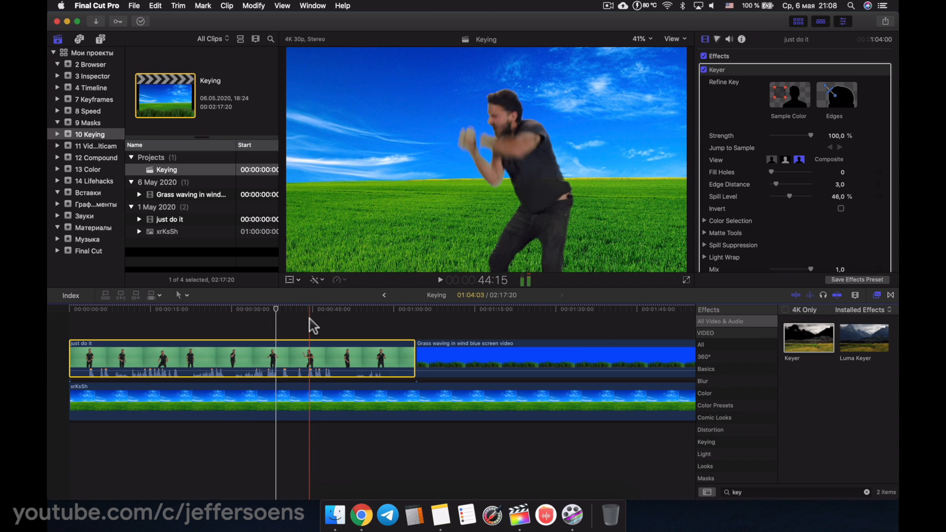
Apply the Keyer effect to the "Grass waving in wind blue screen video" clip and scrub through the timeline to check it.
scroll(320, 326, "right", 2)
left_click(445, 370)
left_click_drag(799, 338, 447, 353)
left_click_drag(445, 311, 359, 316)
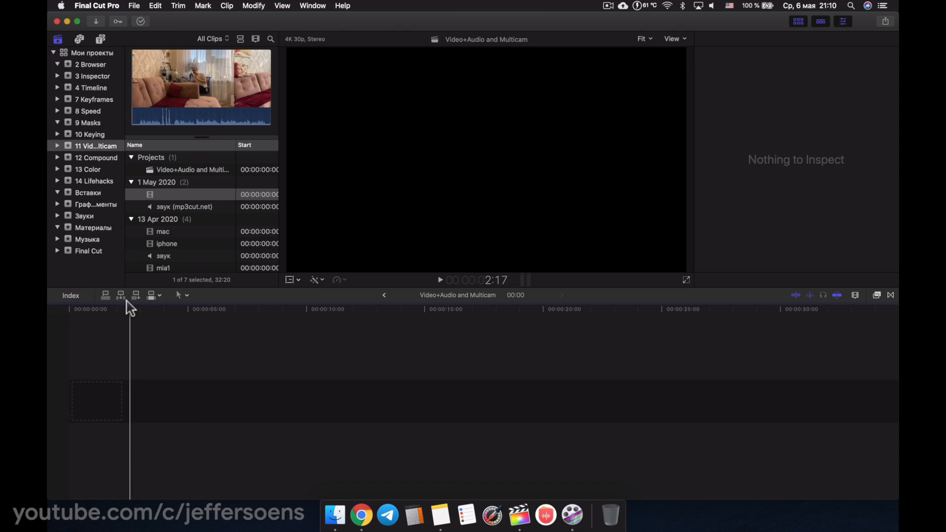
Append the unnamed 1 May 2020 video clip to the empty Video+Audio and Multicam timeline.
left_click_drag(130, 310, 125, 309)
left_click(169, 196)
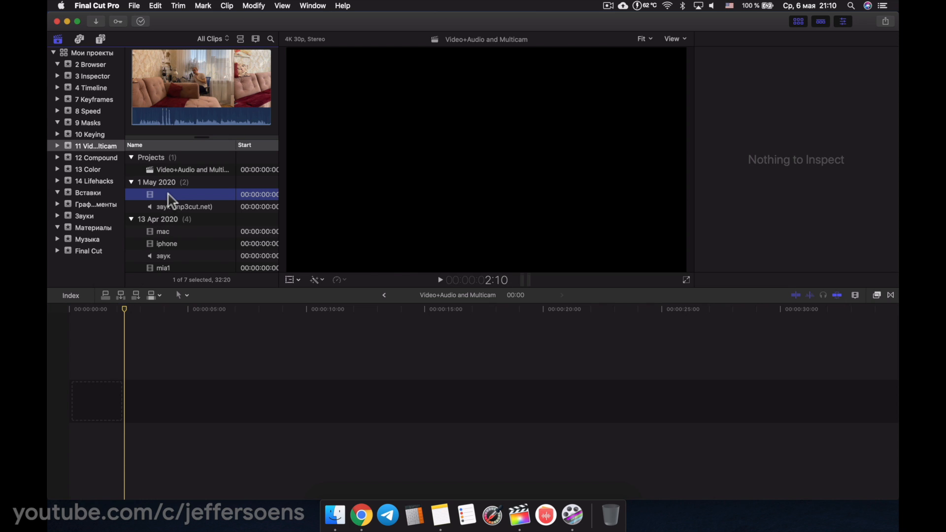
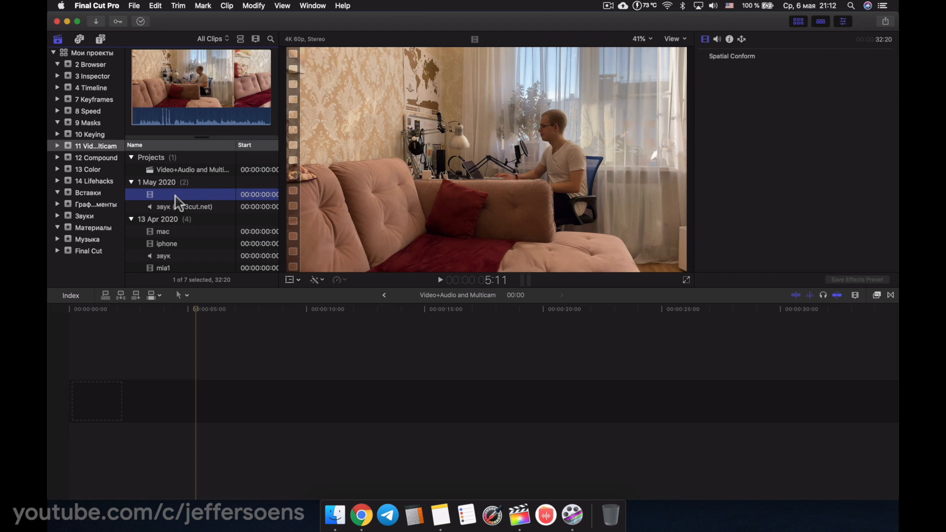
key("e")
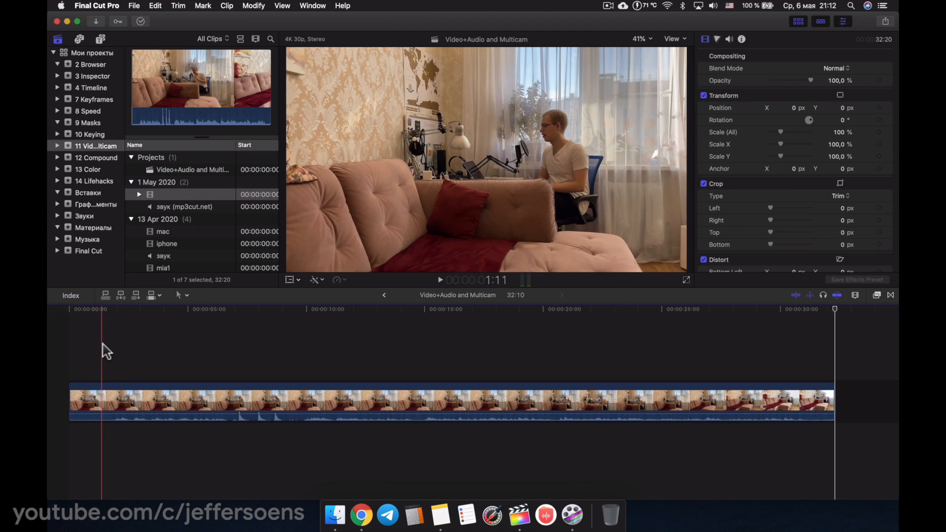
Play several parts of the timeline video to review its picture and camera audio.
key("space")
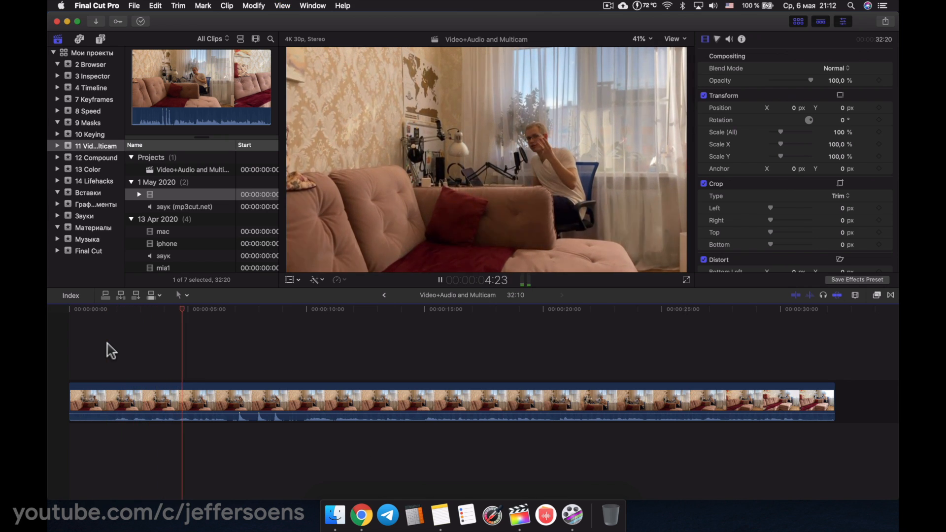
key("space")
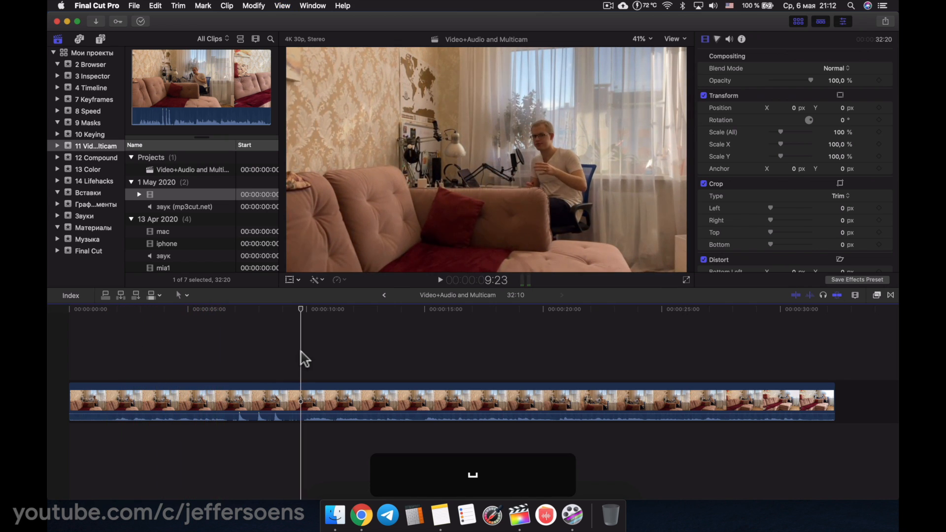
key("space")
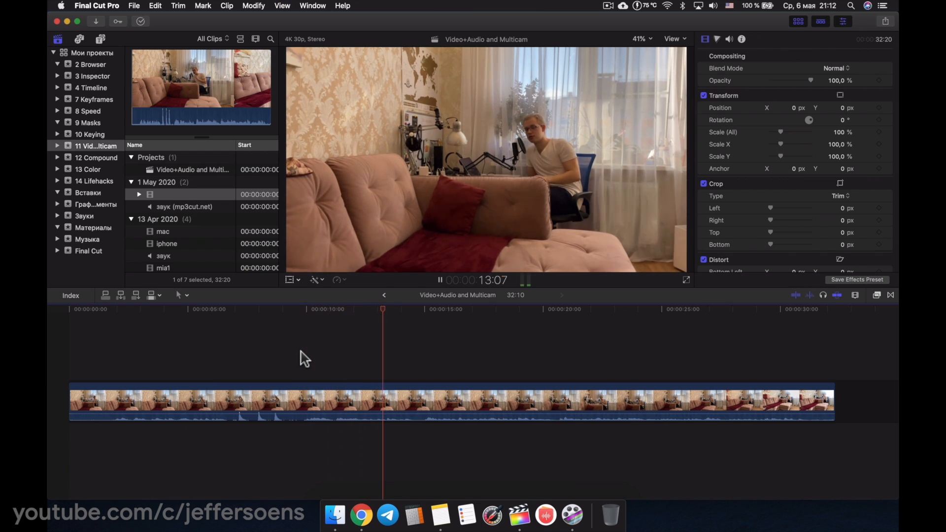
key("space")
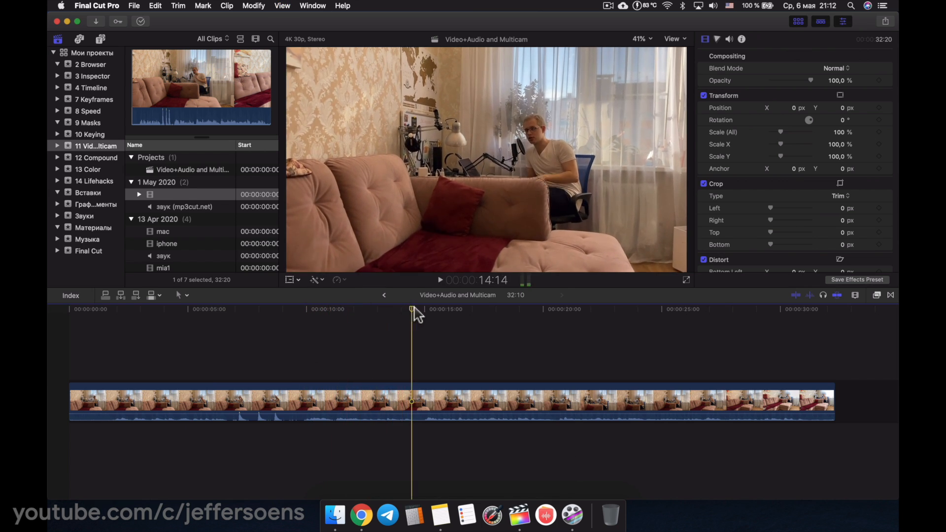
left_click_drag(413, 309, 359, 309)
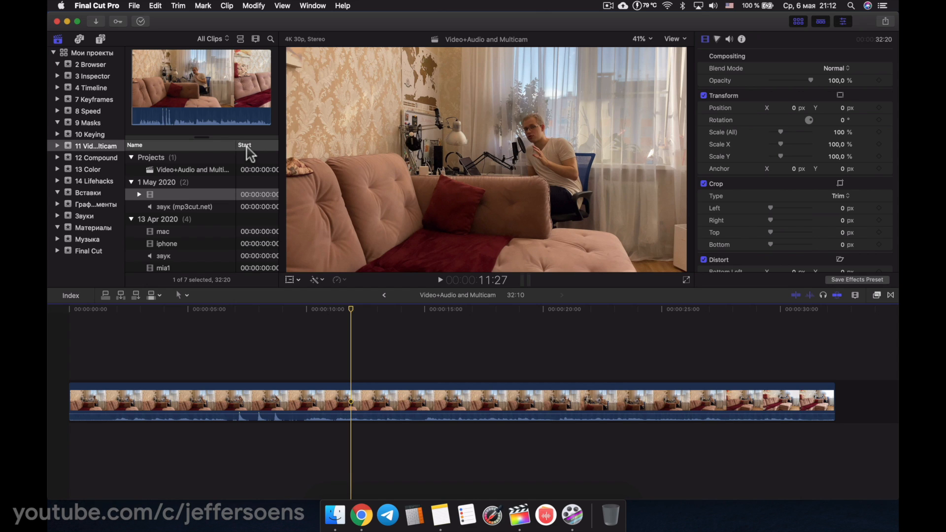
Try placing the "звук (mp3cut.net)" audio manually beneath the timeline video, and delete it again.
left_click(183, 207)
left_click_drag(181, 207, 90, 429)
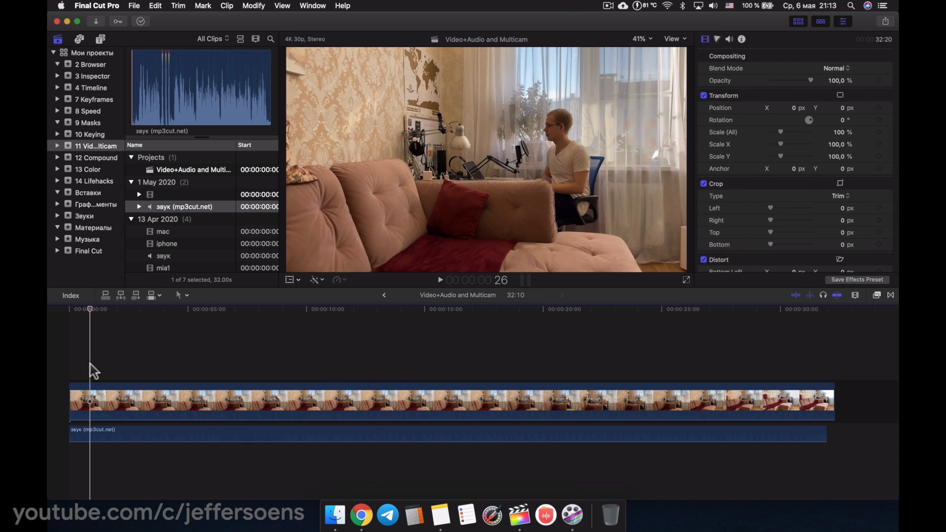
key("super+equal")
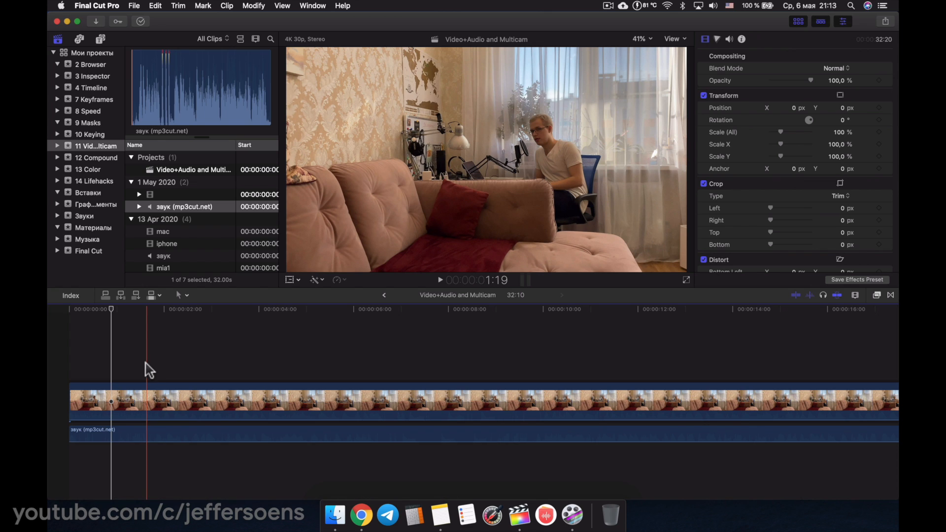
left_click(152, 436)
key("BackSpace")
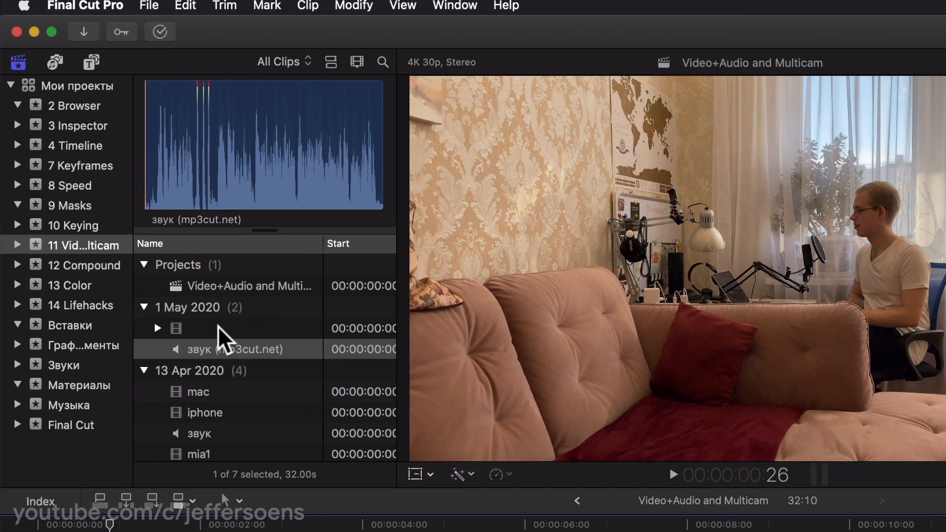
Open the Synchronize Clips settings for the unnamed 1 May 2020 video and the "звук (mp3cut.net)" audio in the browser.
left_click(178, 206)
left_click(178, 220, "shift")
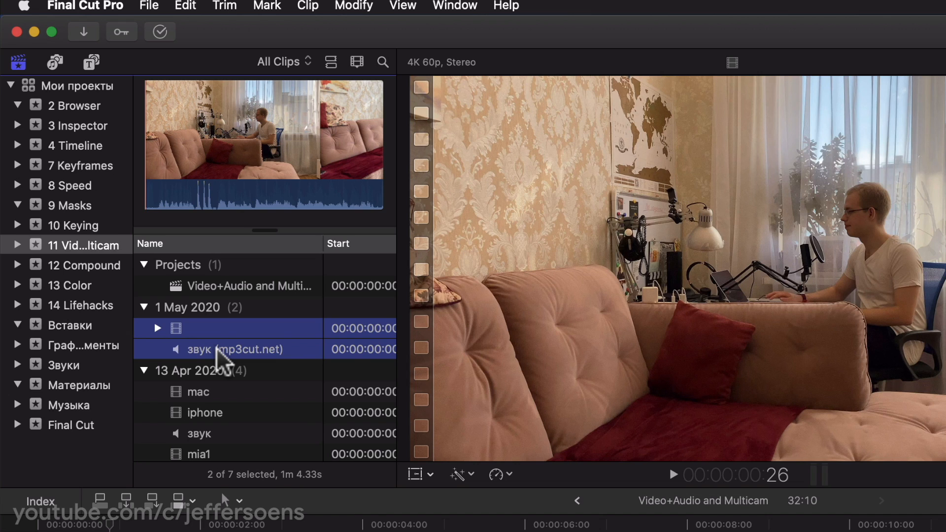
right_click(206, 356)
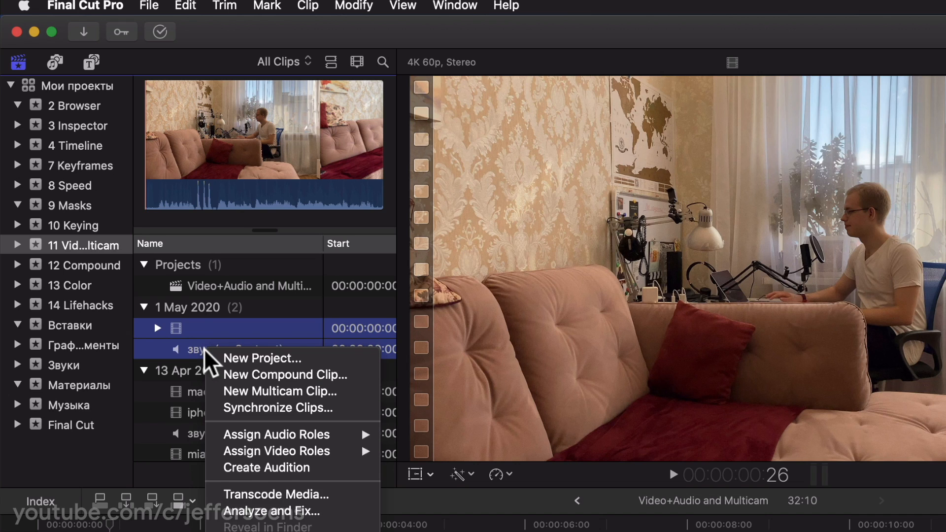
left_click(258, 408)
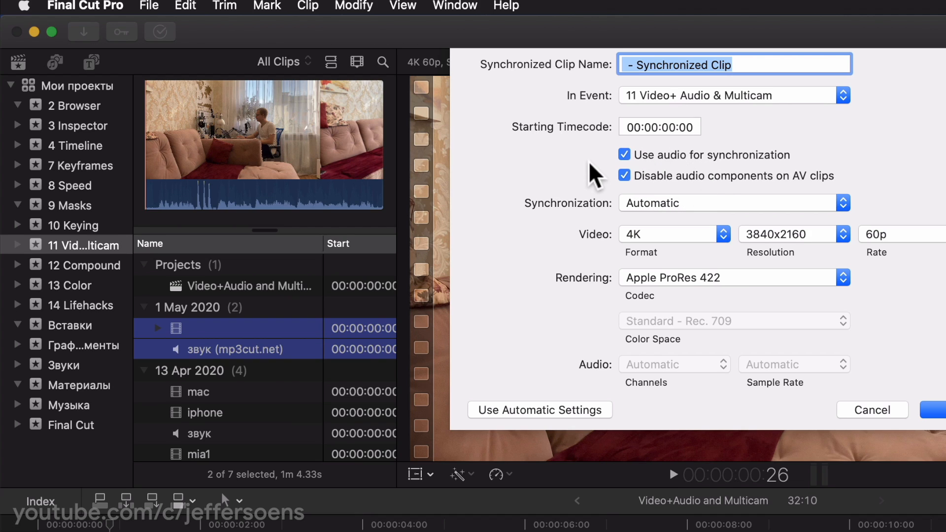
Set the synchronized clip's frame rate to 30p, keeping the 4K format, and create the clip.
left_click(723, 235)
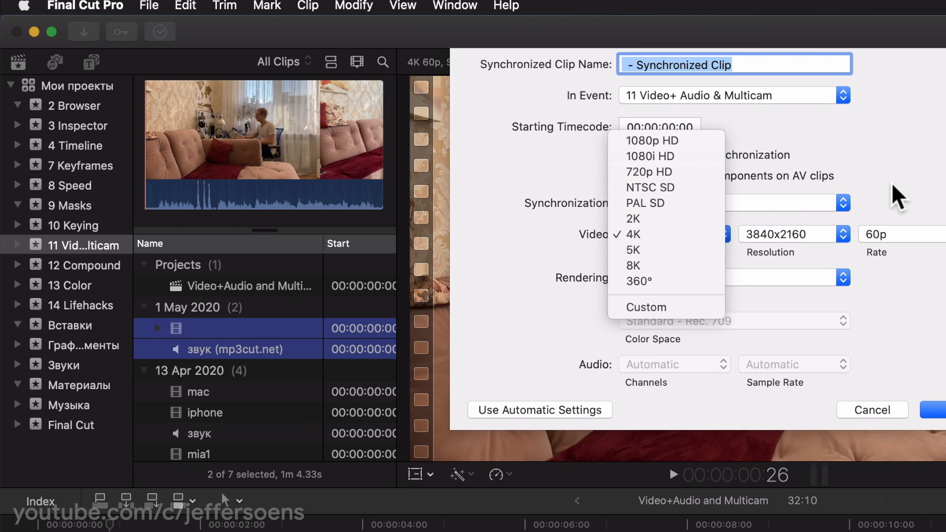
left_click(904, 196)
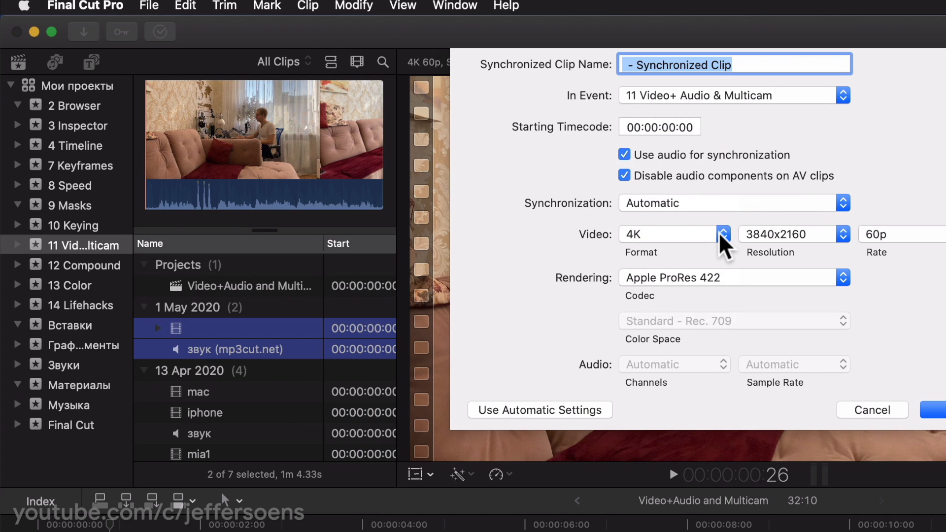
left_click(939, 244)
left_click(879, 190)
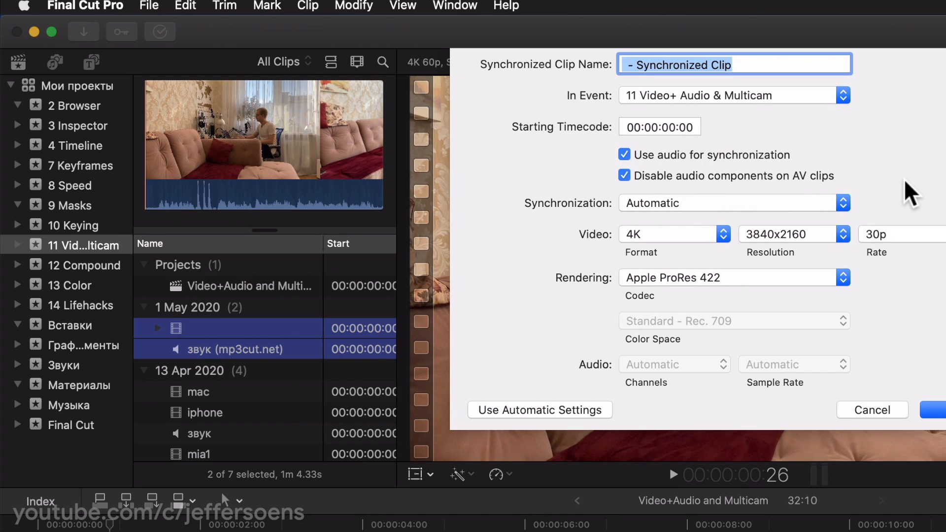
left_click(933, 410)
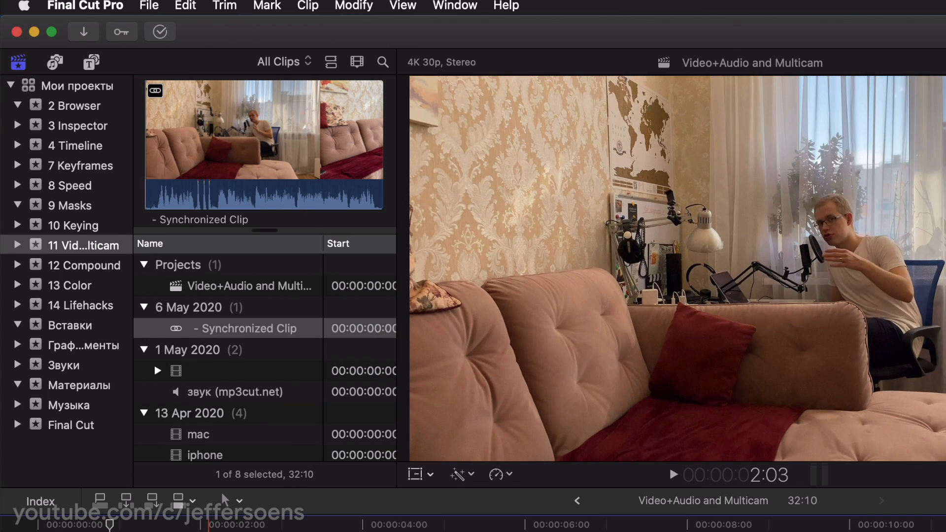
Remove the original video from the timeline and append the "- Synchronized Clip" in its place.
left_click(177, 531)
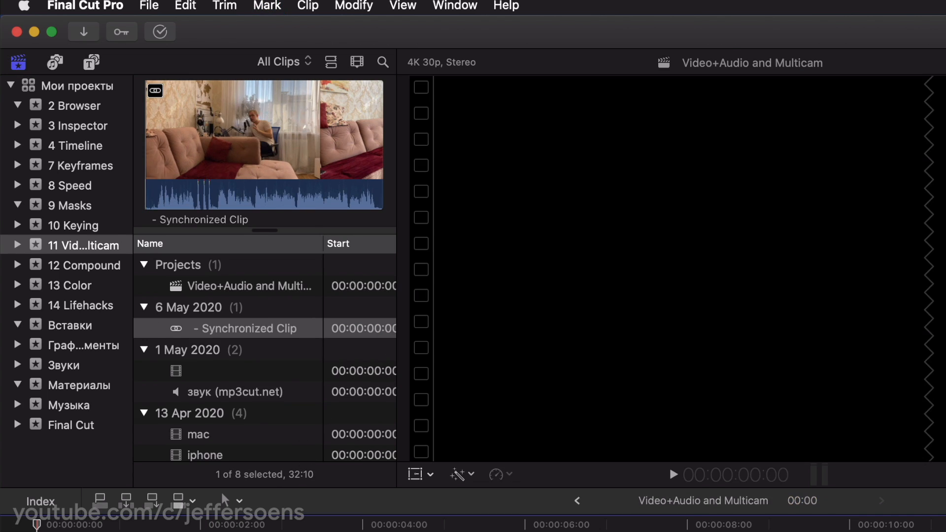
left_click(218, 390)
left_click(220, 329)
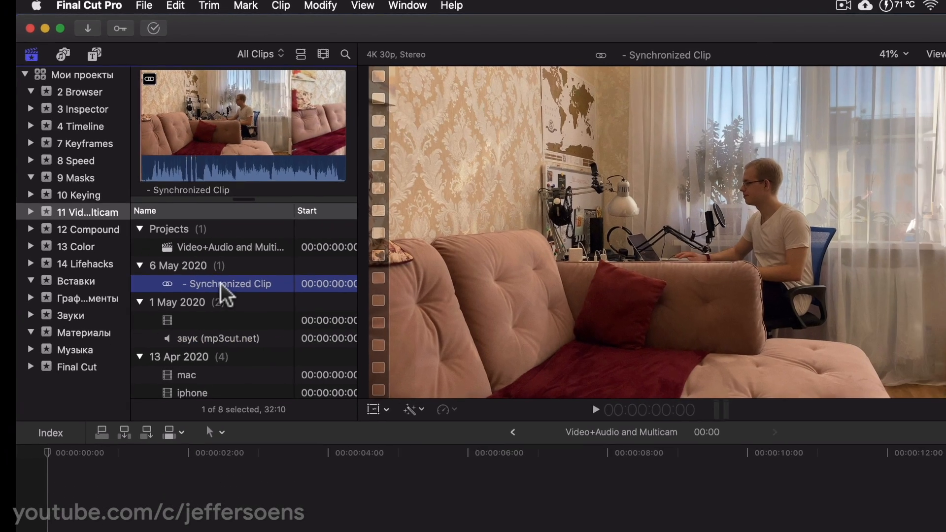
key("e")
scroll(106, 341, "left", 10)
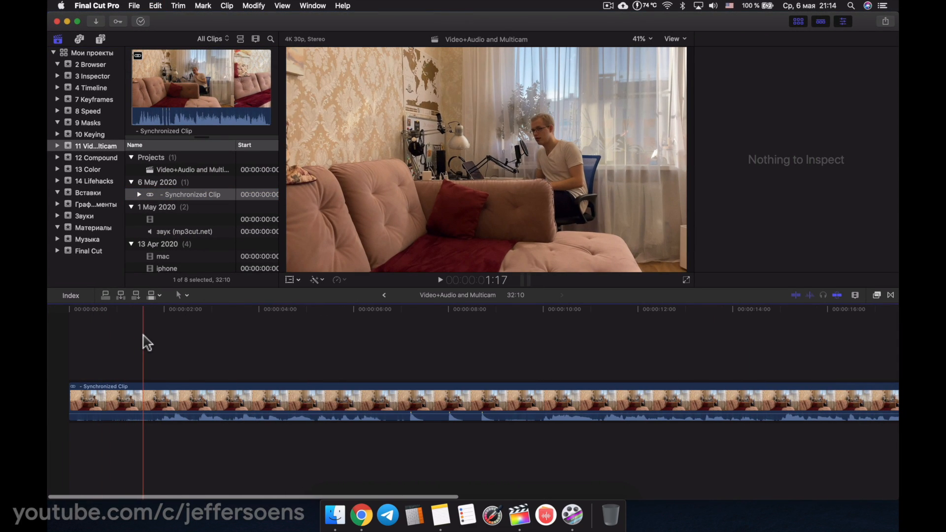
Play the synchronized clip in the timeline from about 1:17 to its end to check picture and sound alignment.
key("super+4")
key("space")
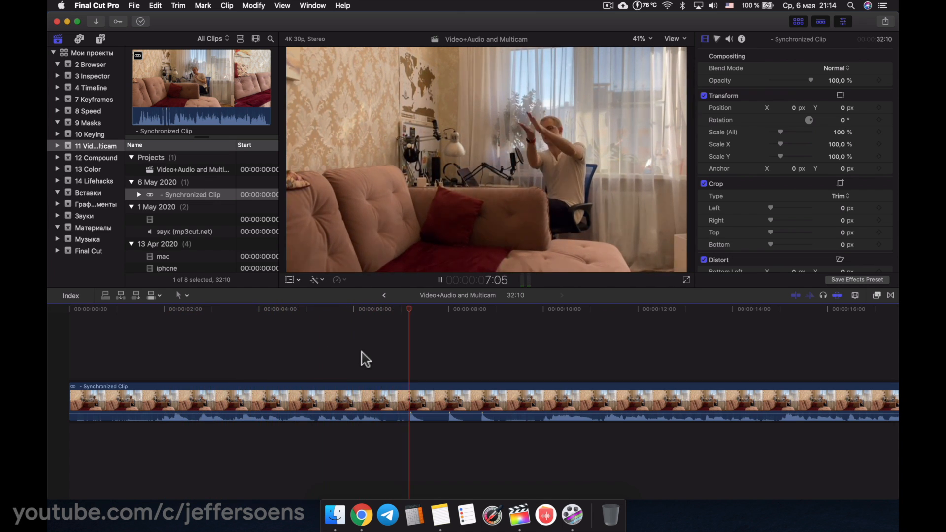
scroll(497, 355, "right", 3)
scroll(497, 355, "right", 5)
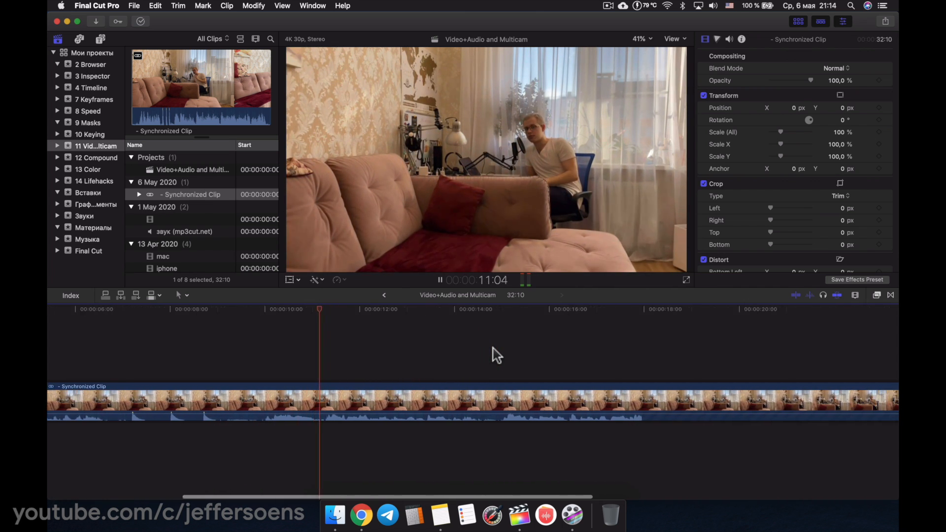
scroll(497, 355, "right", 2)
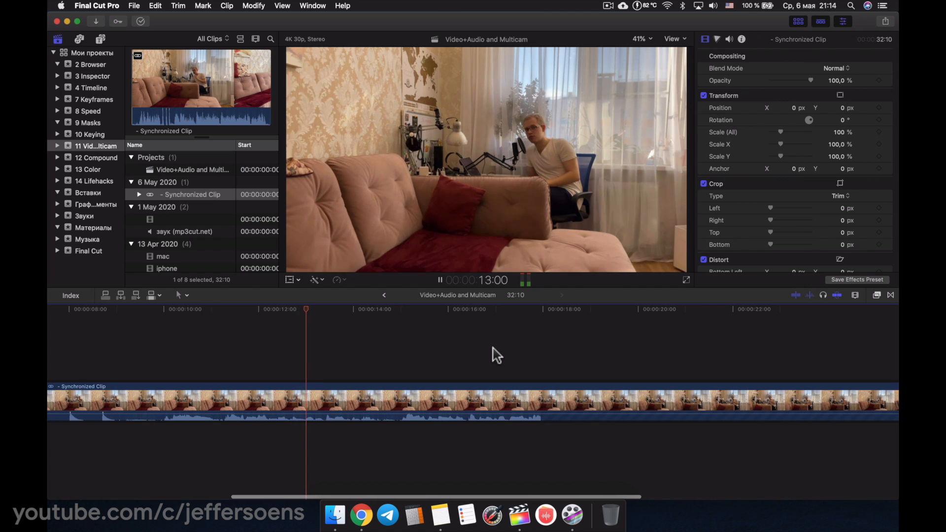
scroll(496, 355, "right", 1)
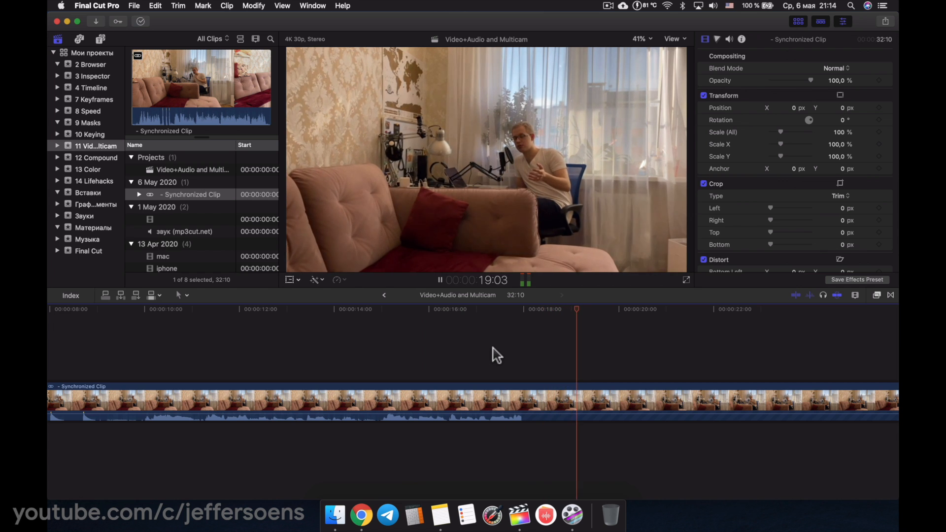
scroll(497, 355, "right", 6)
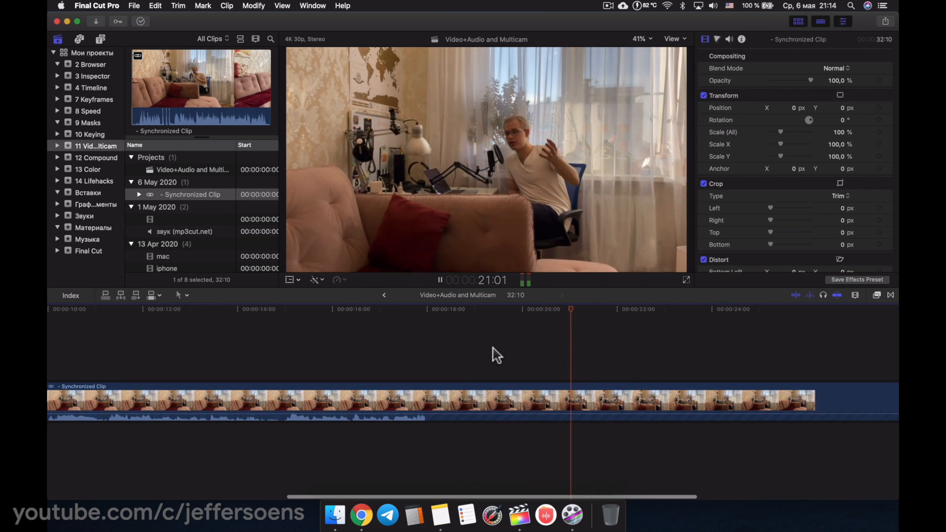
scroll(497, 355, "right", 5)
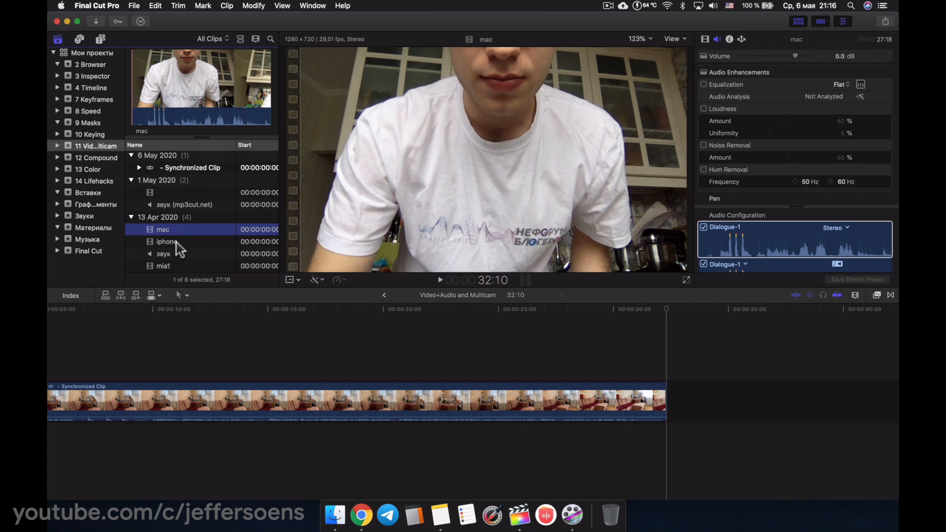
Examine the 13 Apr 2020 source clips mac, iphone, звук and mia1 one by one in the browser.
left_click(177, 242)
left_click(173, 254)
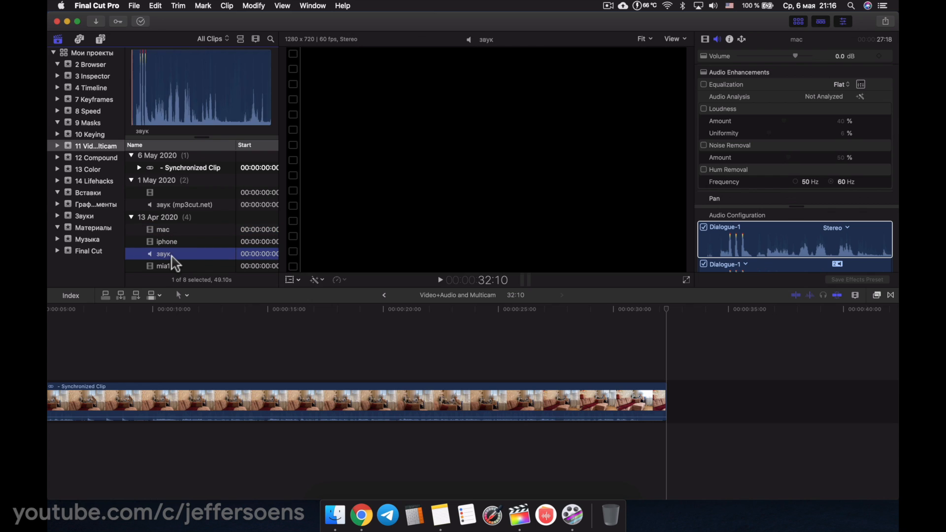
left_click(170, 266)
left_click(172, 242)
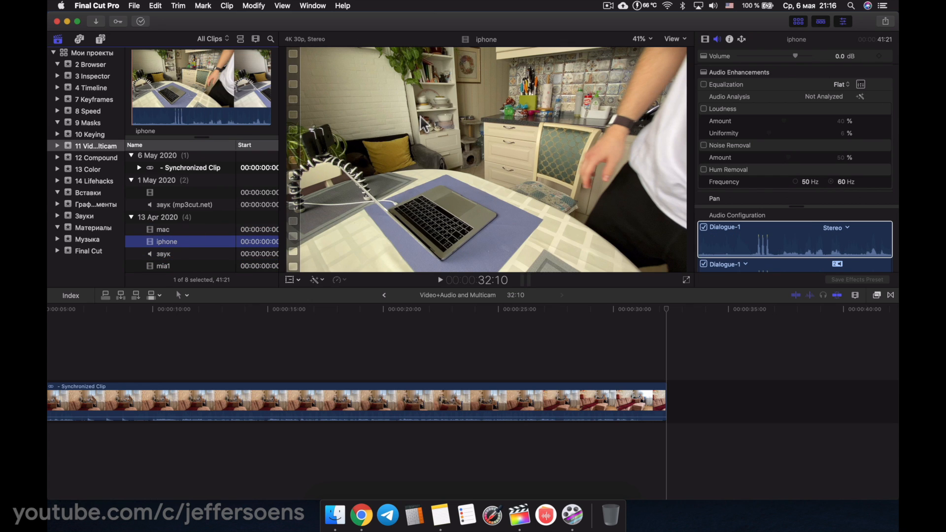
left_click(199, 256)
left_click(195, 240)
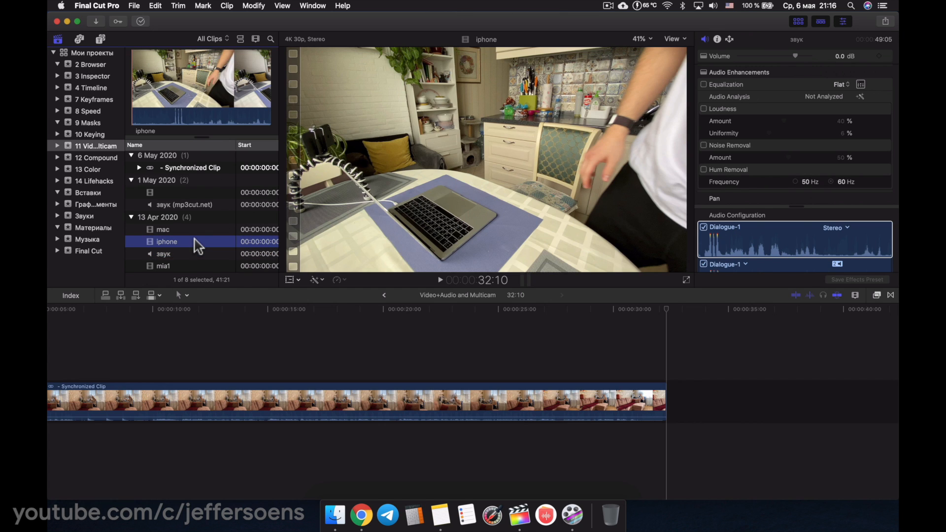
left_click(190, 231)
left_click(189, 240)
left_click(188, 231)
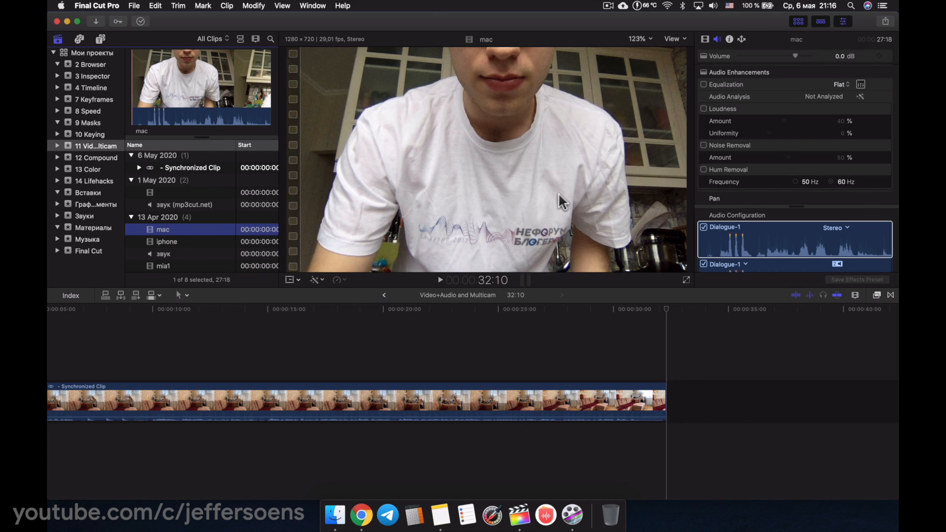
left_click(163, 242)
left_click(162, 266)
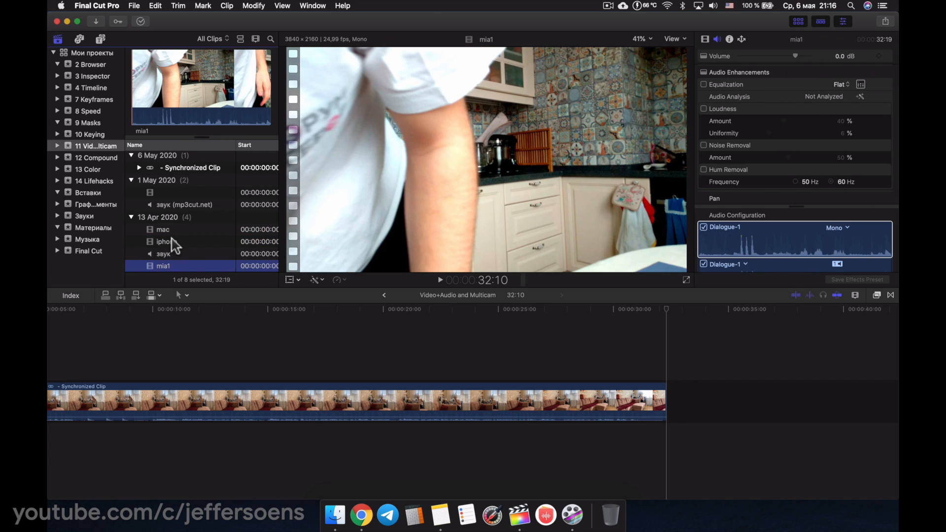
left_click(174, 244)
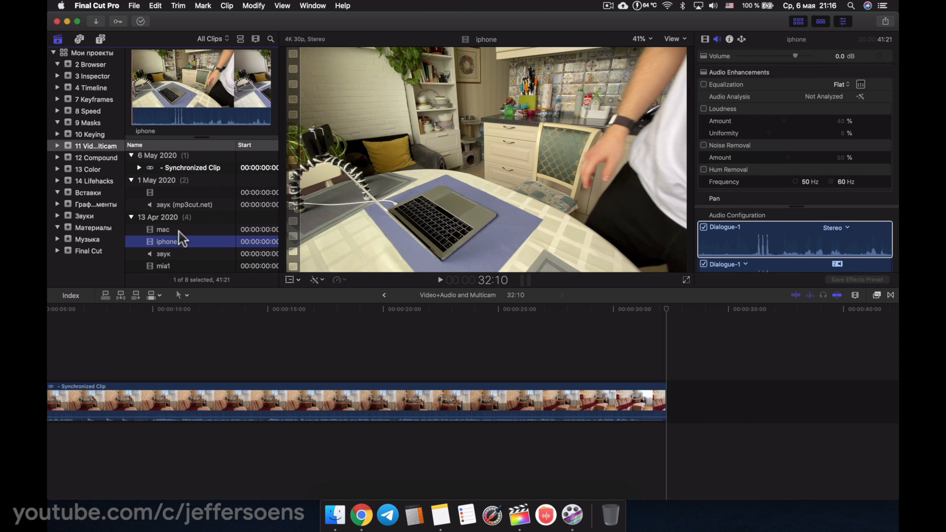
Create a multicam clip from mac, iphone, звук and mia1, with audio synchronization, automatic angles, and 4K 3840x2160 30p video.
left_click(172, 229)
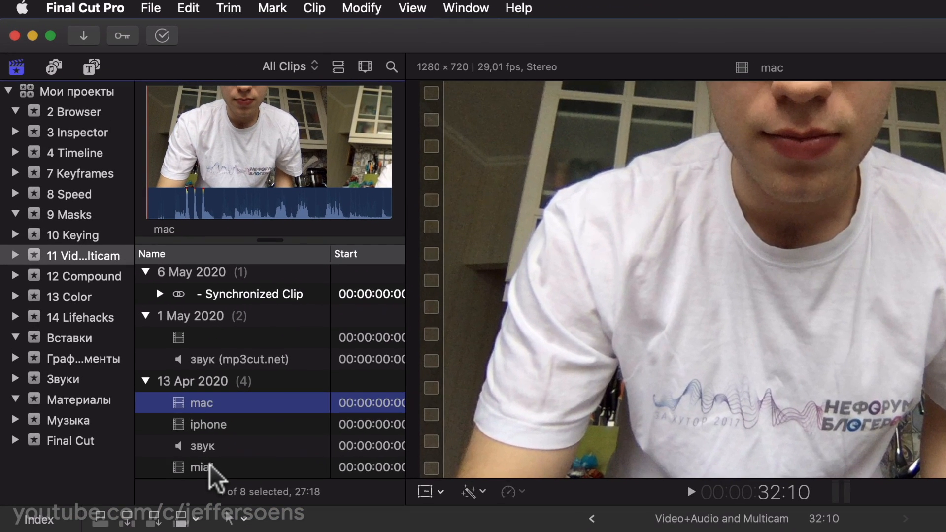
left_click(168, 266, "shift")
right_click(222, 436)
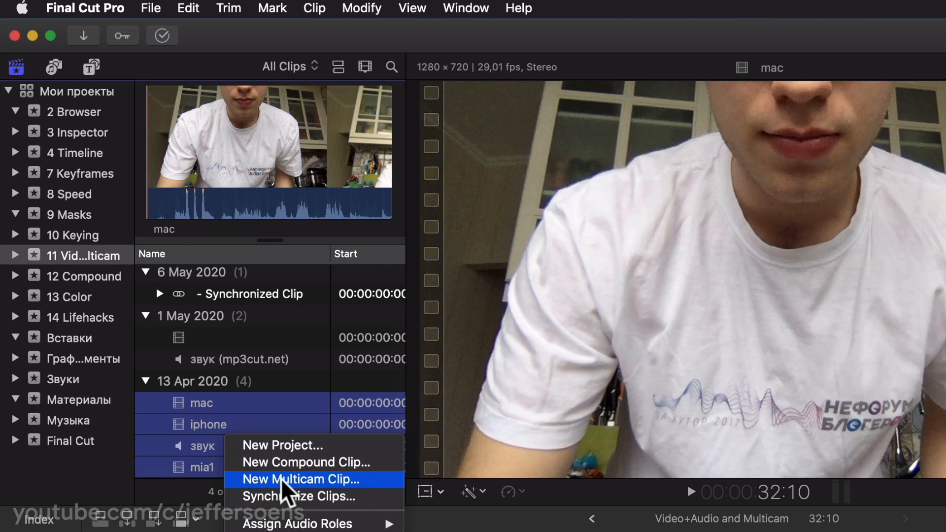
left_click(296, 479)
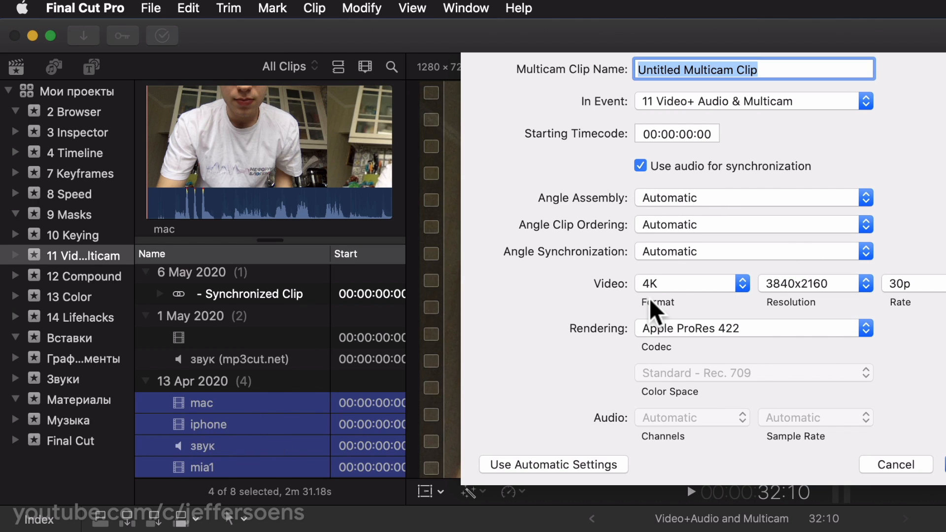
key("Return")
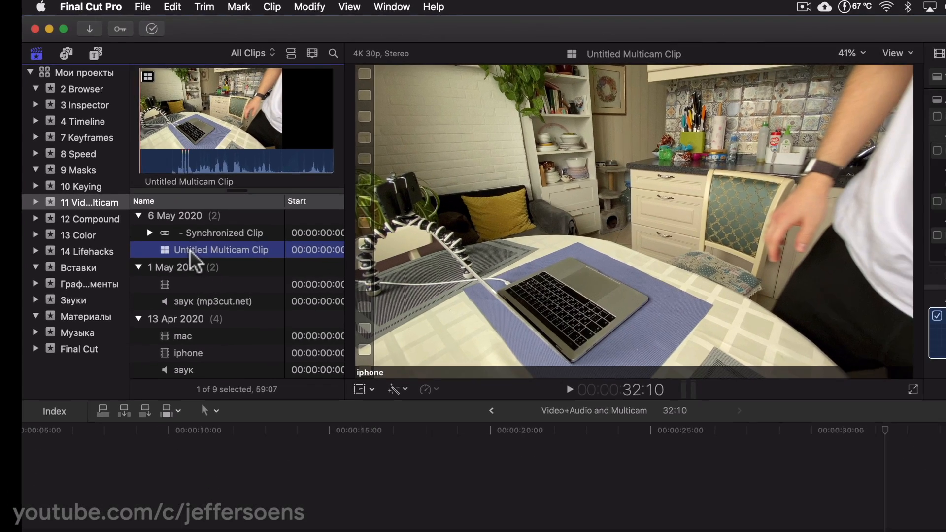
Append the Untitled Multicam Clip to the timeline, place the playhead on the claps at 46:17, and select the clip.
key("e")
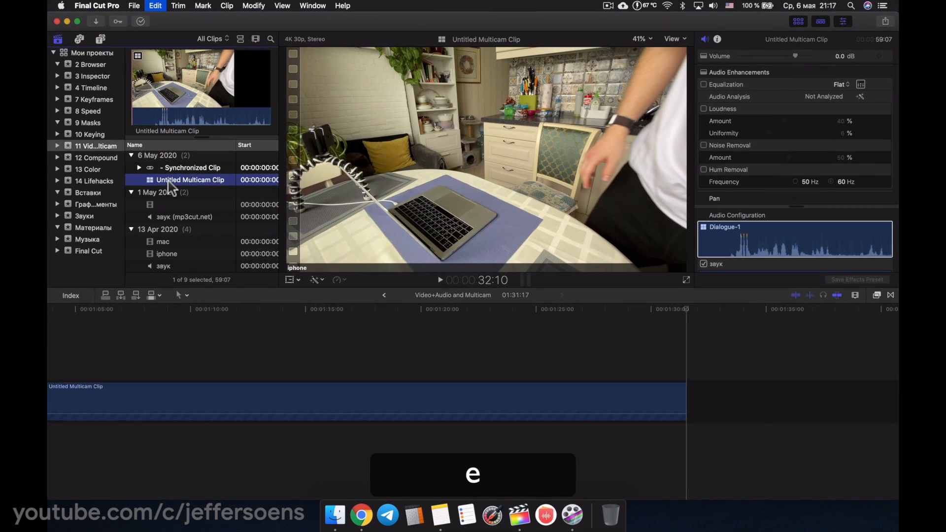
scroll(356, 319, "left", 12)
left_click(334, 353)
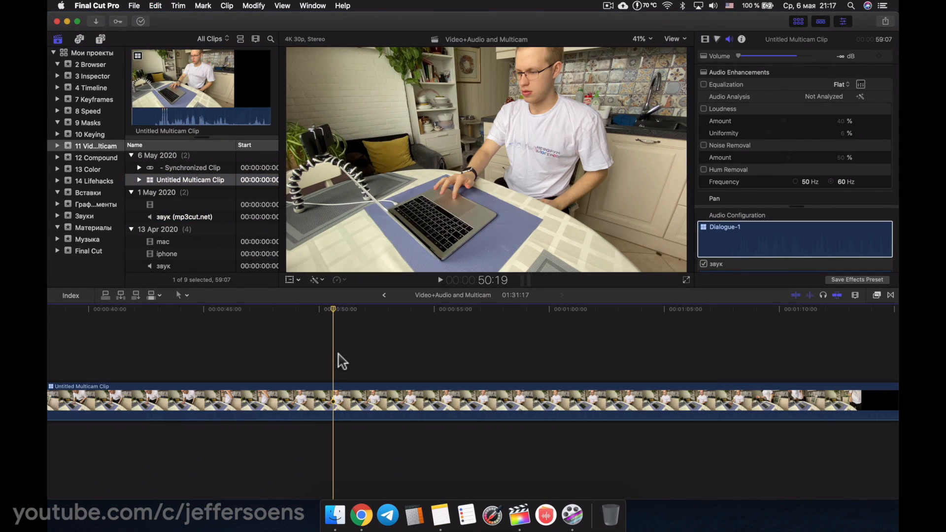
scroll(224, 353, "left", 3)
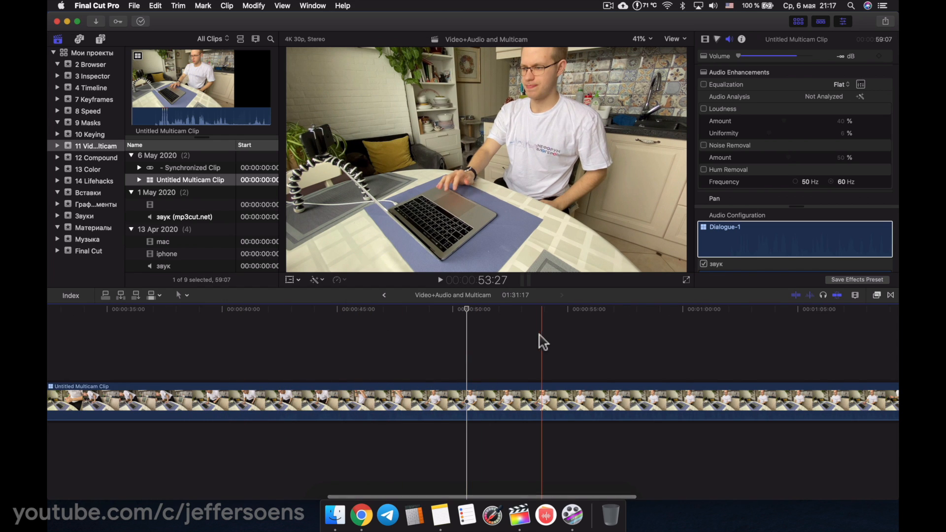
left_click(374, 345)
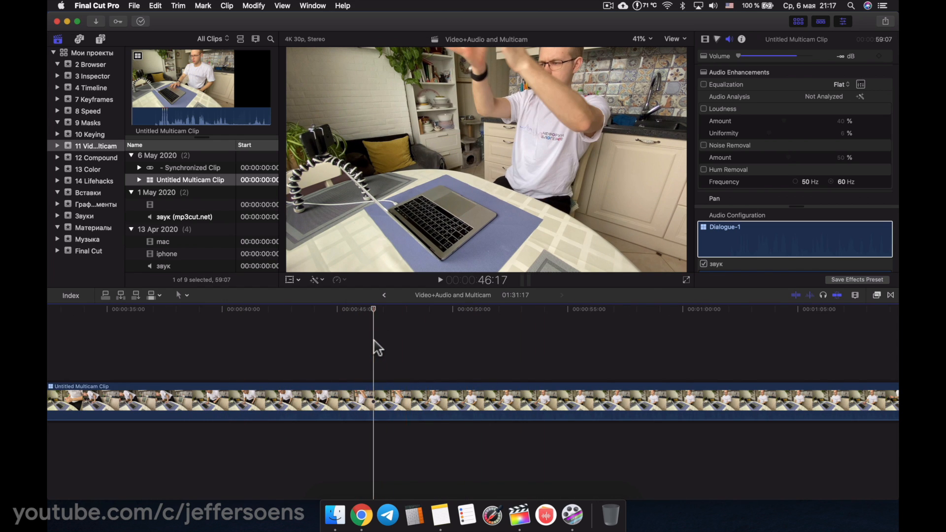
left_click(371, 394)
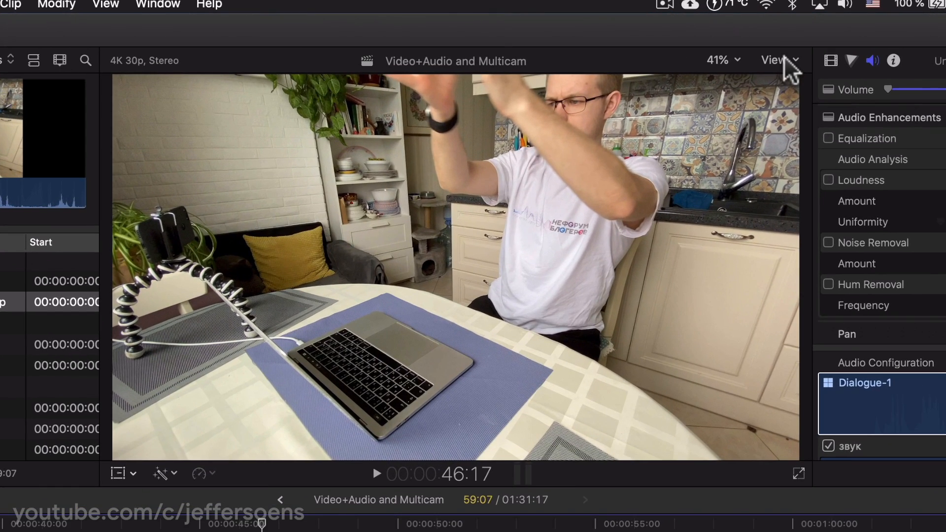
Show the Angles viewer, try combined video and audio switching, and set it to video-only switching.
left_click(786, 58)
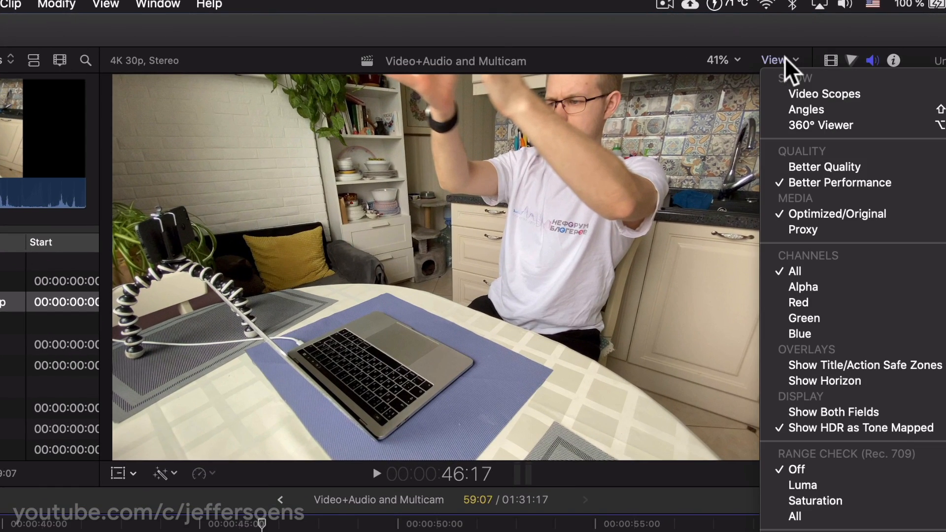
left_click(797, 111)
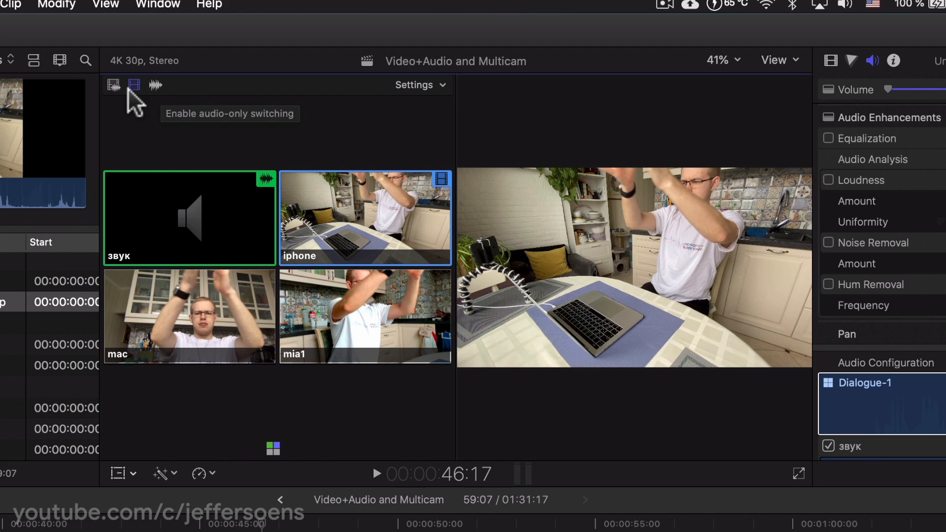
left_click(112, 84)
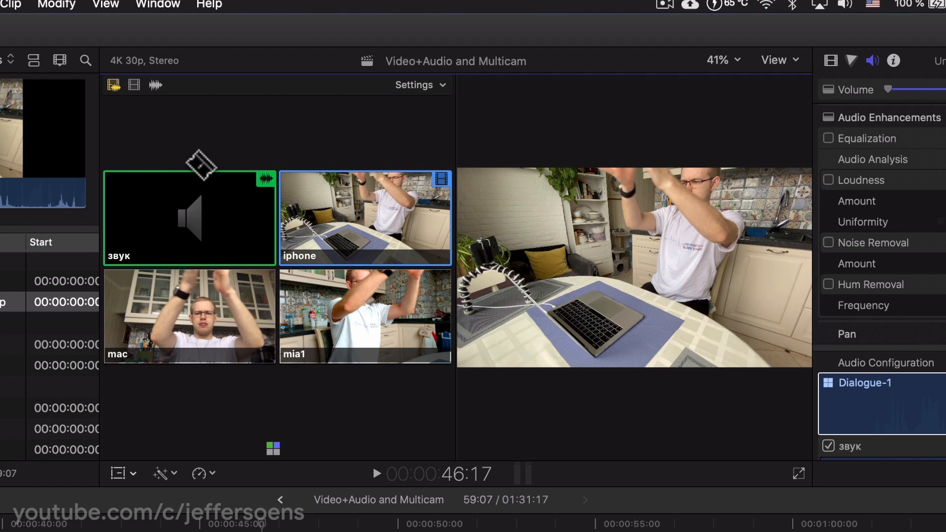
left_click(134, 85)
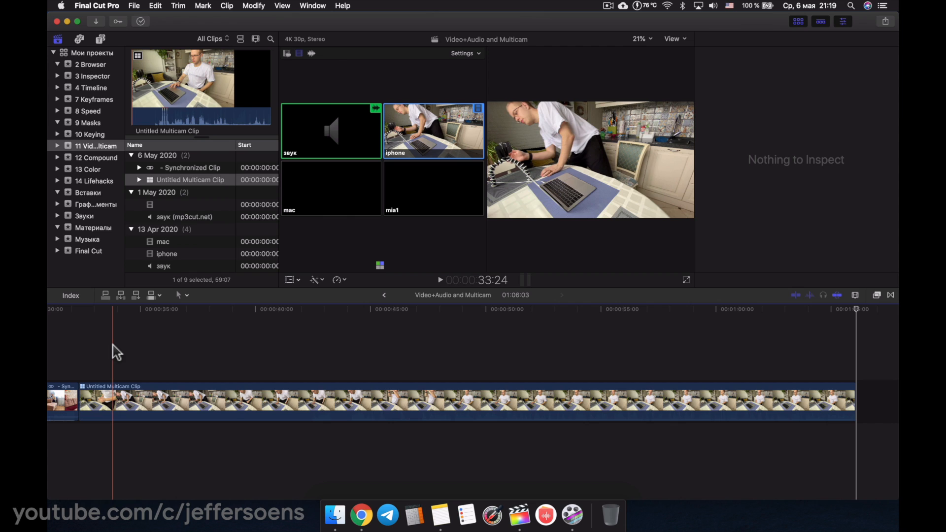
Play the multicam clip with all angles shown to compare their synchronization, pausing at 52:16.
key("space")
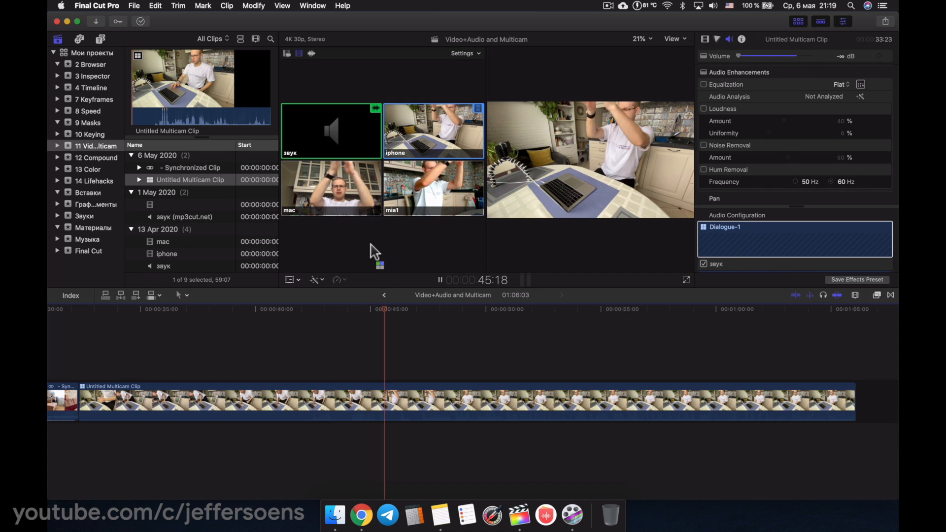
scroll(386, 307, "right", 2)
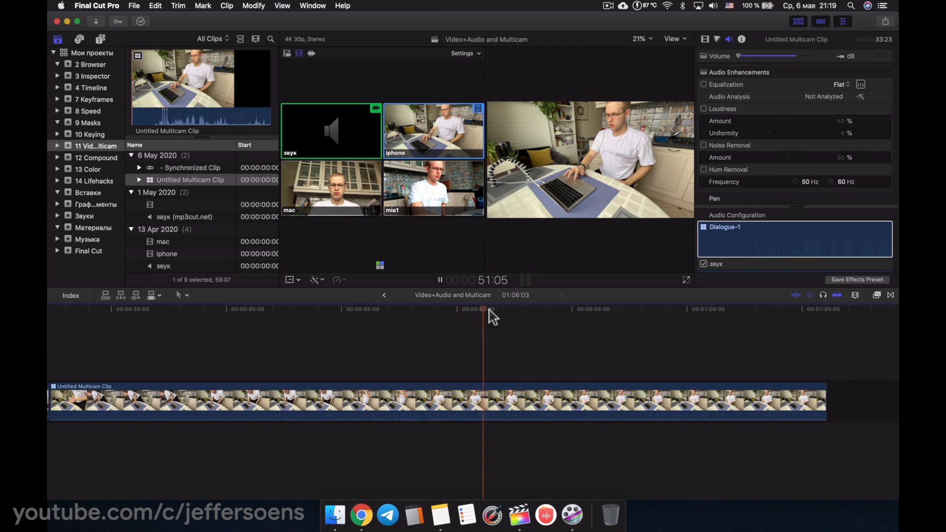
key("space")
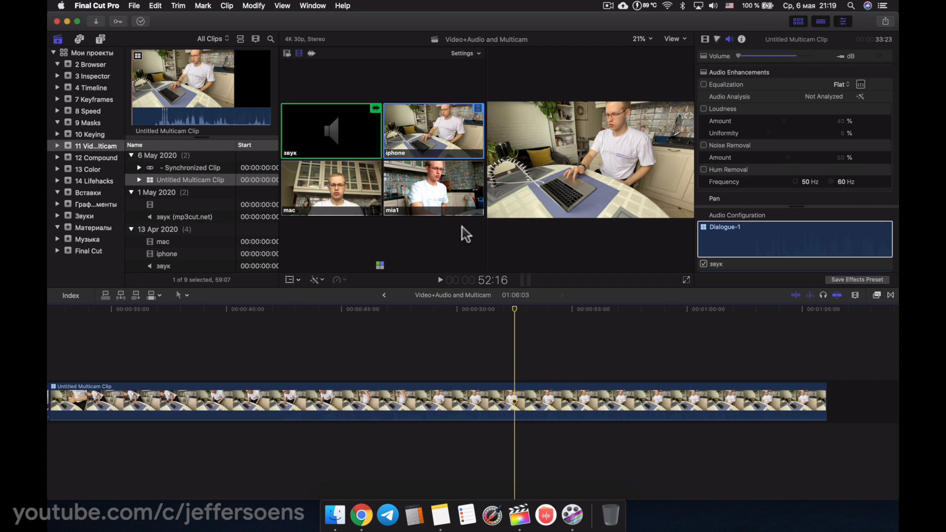
Cut the multicam clip to the mac angle at about 48 s and to the iphone angle at about 56 s.
left_click_drag(518, 312, 596, 312)
key("3")
key("2")
Cut the multicam clip to mia1 at 58:07, followed by mac, iphone, mia1 and mac in turn up to about 1:05.
left_click(647, 312)
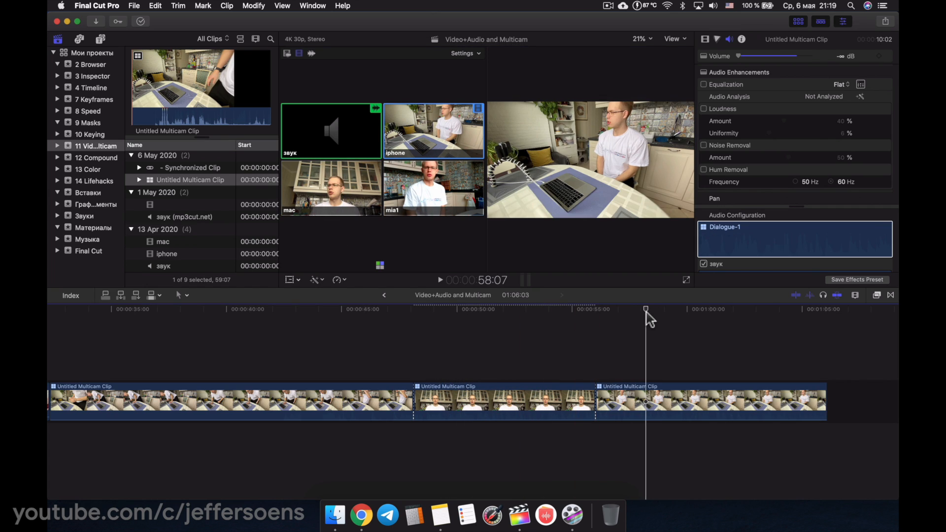
left_click(478, 199)
left_click_drag(646, 321, 807, 315)
left_click(354, 190)
left_click(457, 144)
left_click(439, 190)
left_click(339, 189)
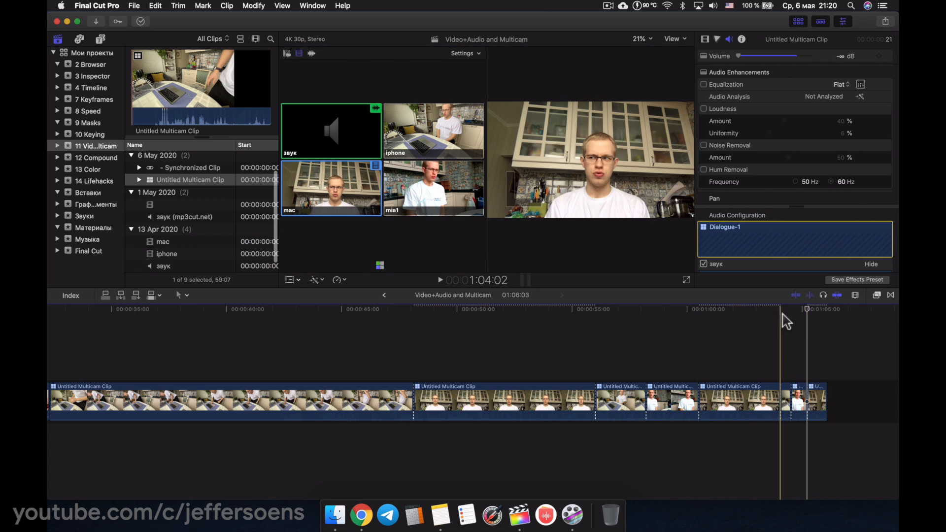
Cut to the mia1 angle at about 53:11 during playback and play on through the following iphone, mia1 and mac segments.
left_click(555, 314)
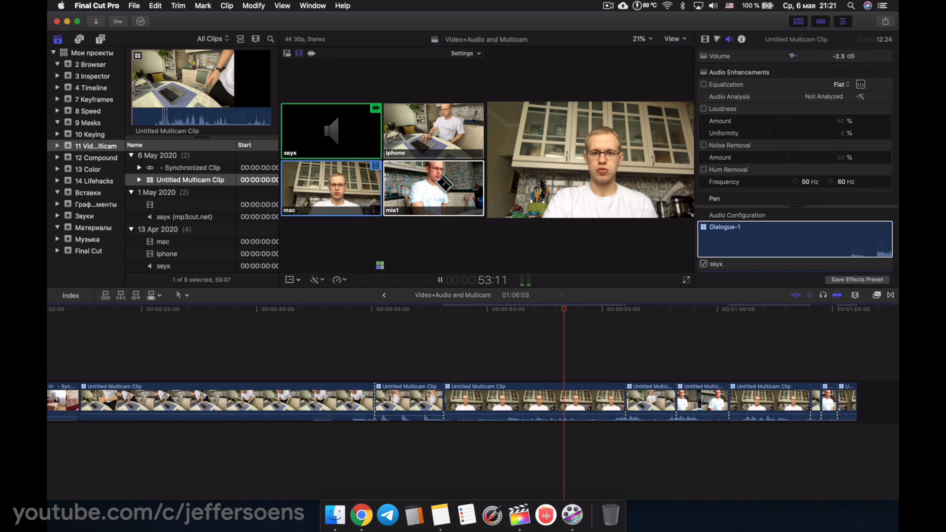
key("4")
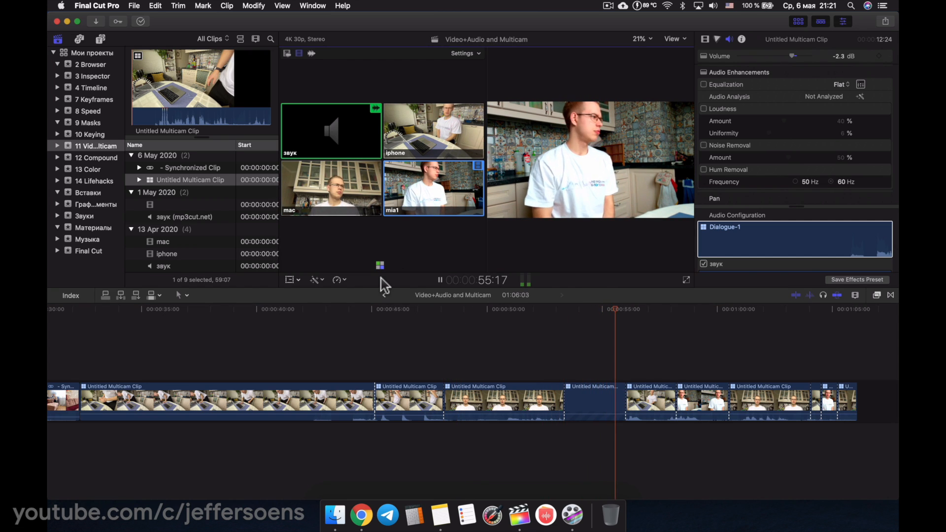
key("2")
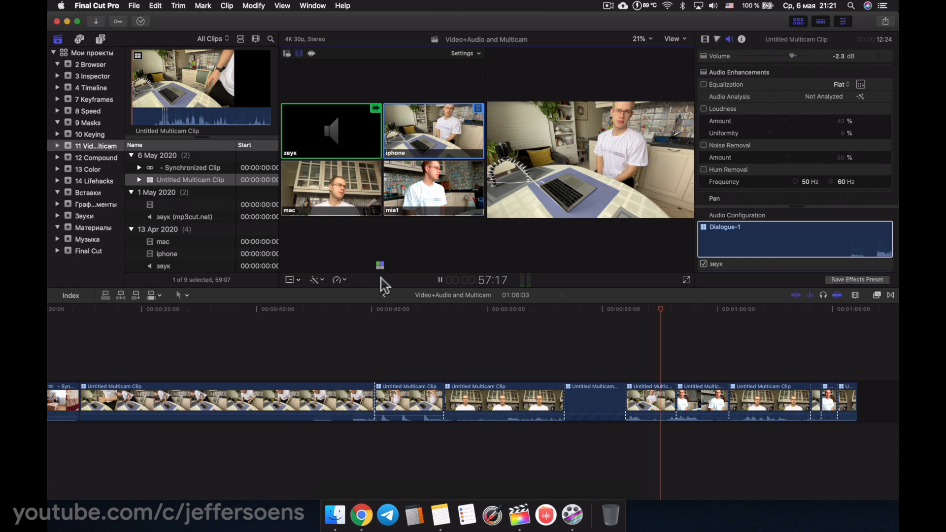
key("4")
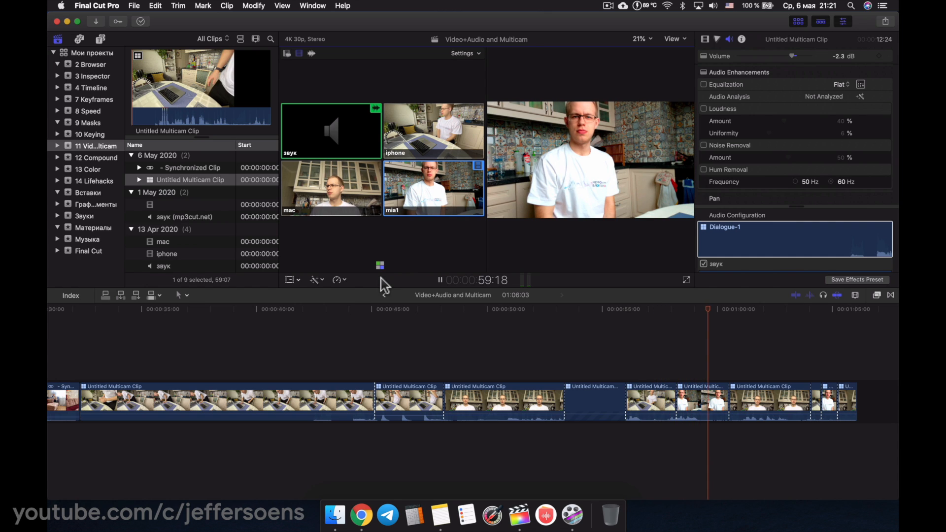
key("3")
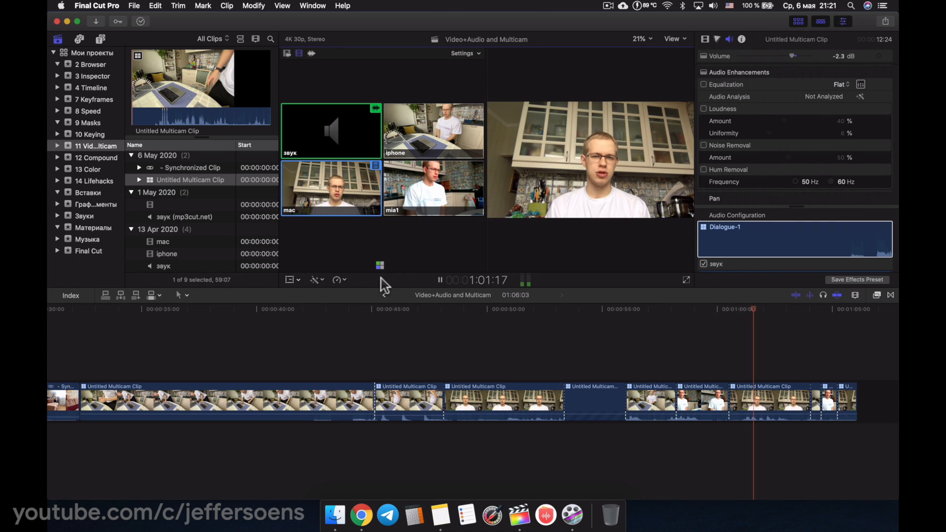
Play the remaining iphone, mia1 and mac segments of the multicam edit and move the playhead back to about 38 s.
key("2")
key("4")
key("3")
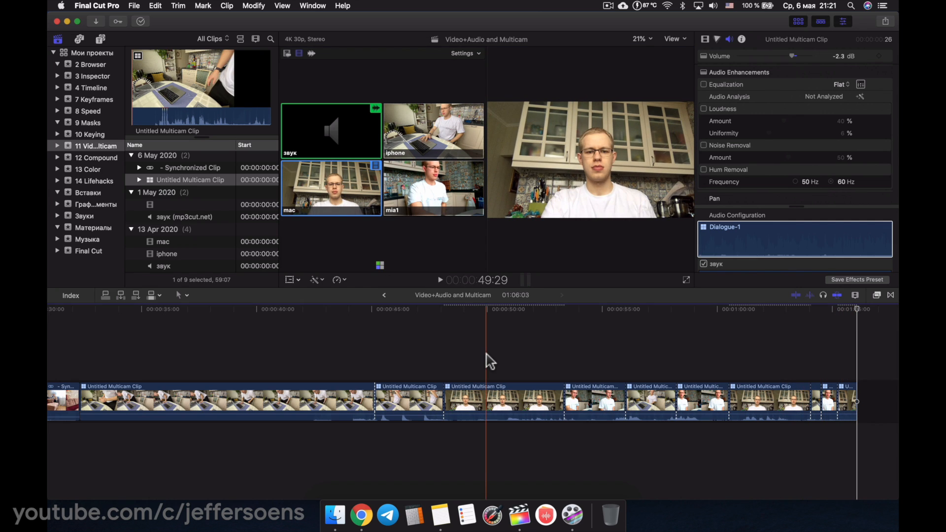
scroll(486, 359, "right", 5)
scroll(486, 359, "left", 5)
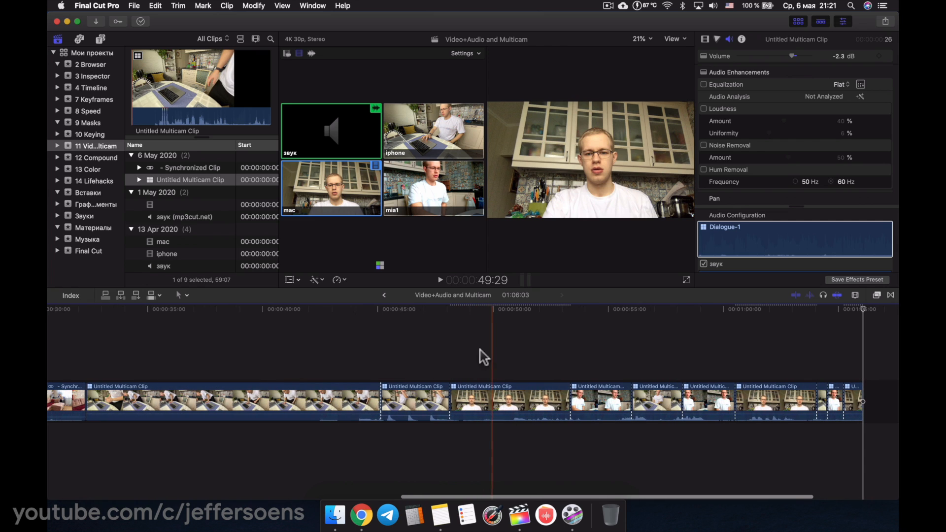
left_click(355, 353)
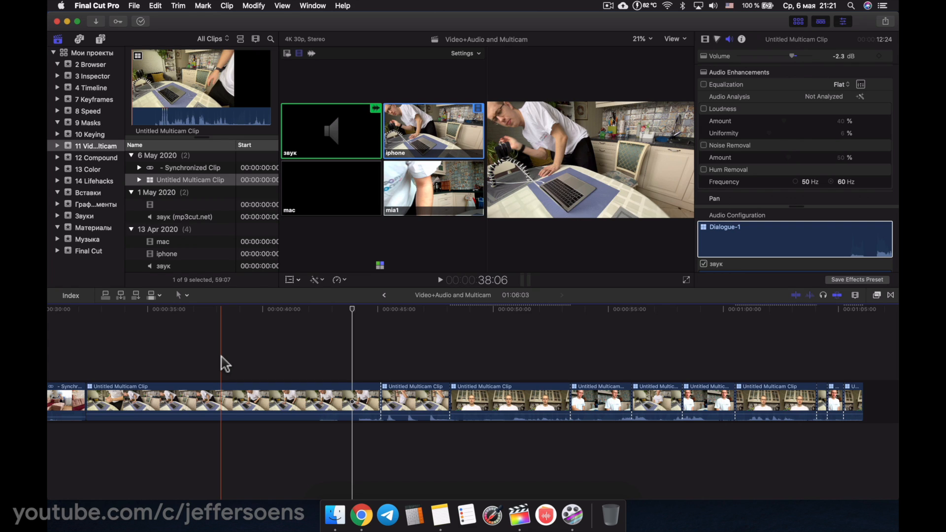
Review the source recordings in the event, previewing the звук (mp3cut.net), звук and iphone clips.
left_click(178, 216)
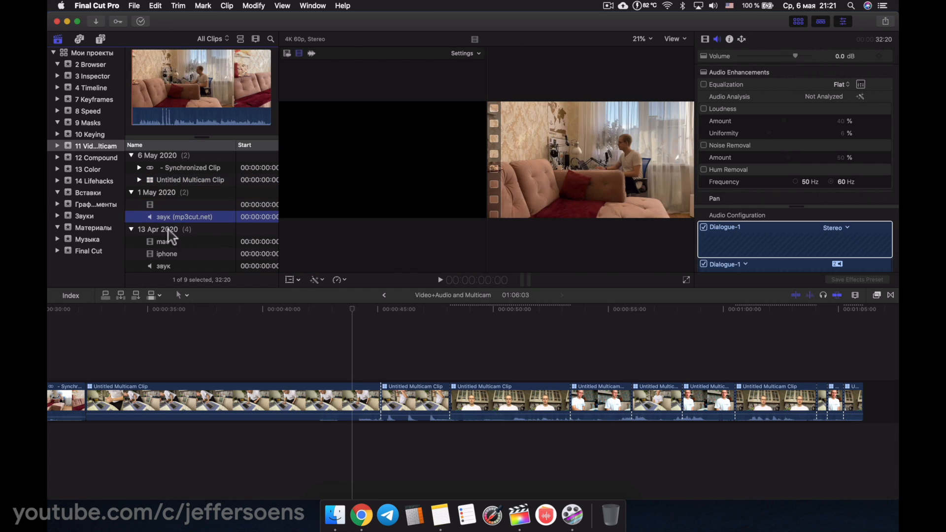
scroll(169, 248, "down", 1)
scroll(172, 241, "up", 1)
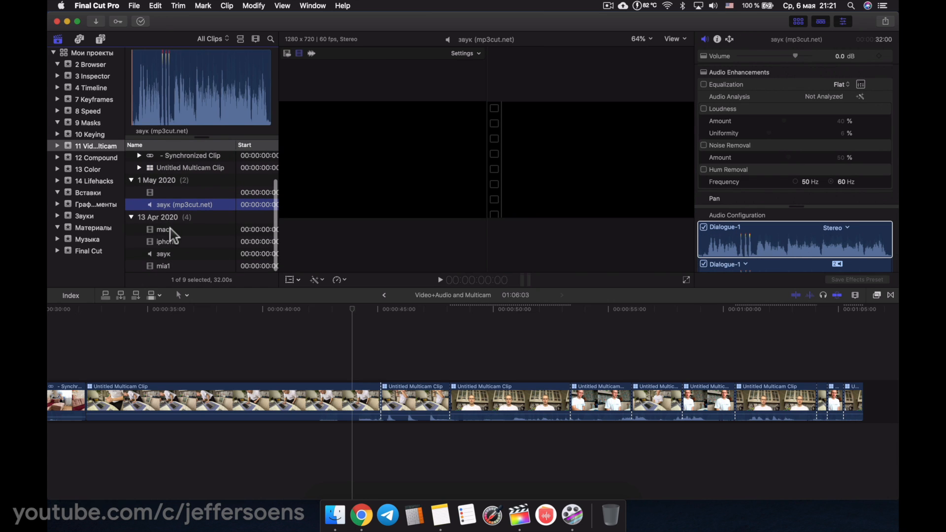
left_click(167, 254)
left_click(175, 243)
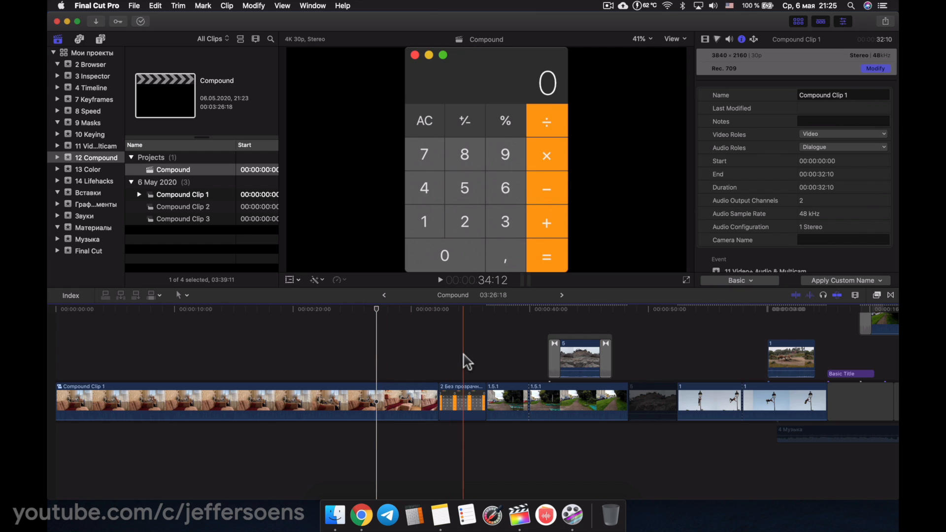
Group the calculator clip after Compound Clip 1 into a compound clip in the 12 Compound event, keeping the name Compound Clip.
left_click(457, 395)
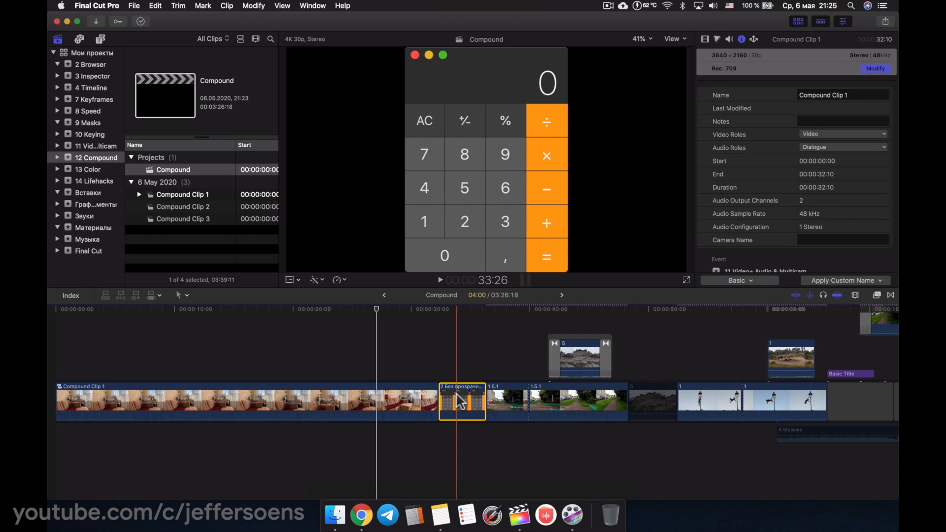
key("alt+g")
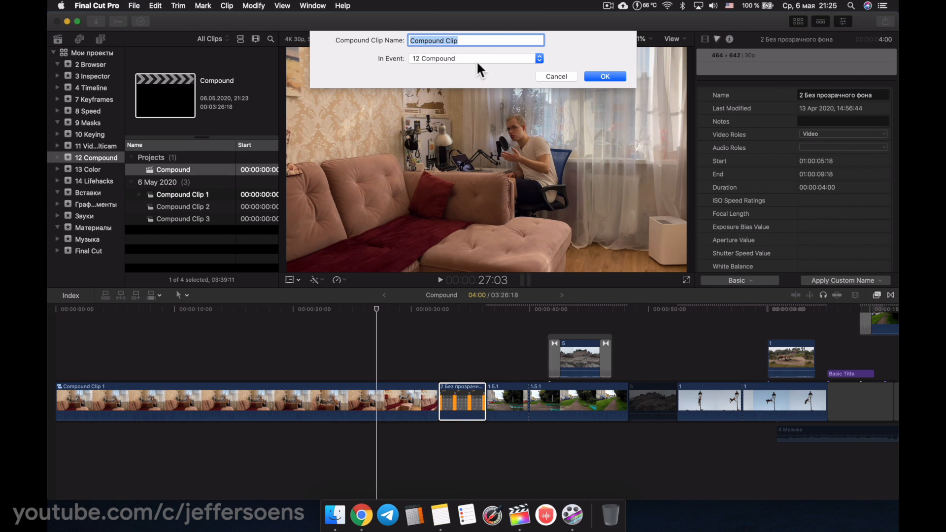
left_click(605, 76)
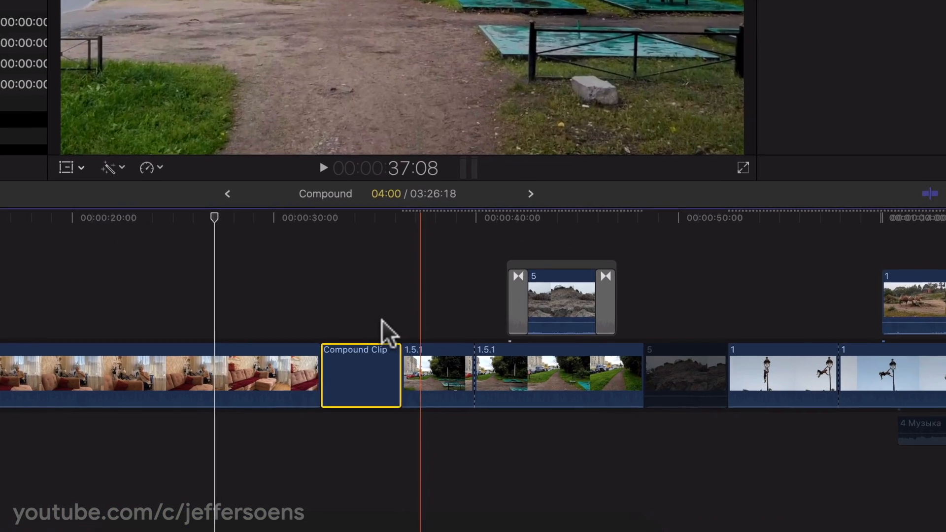
Group the two lamppost clips and the clip connected above them into one compound clip under the suggested name.
scroll(418, 339, "right", 3)
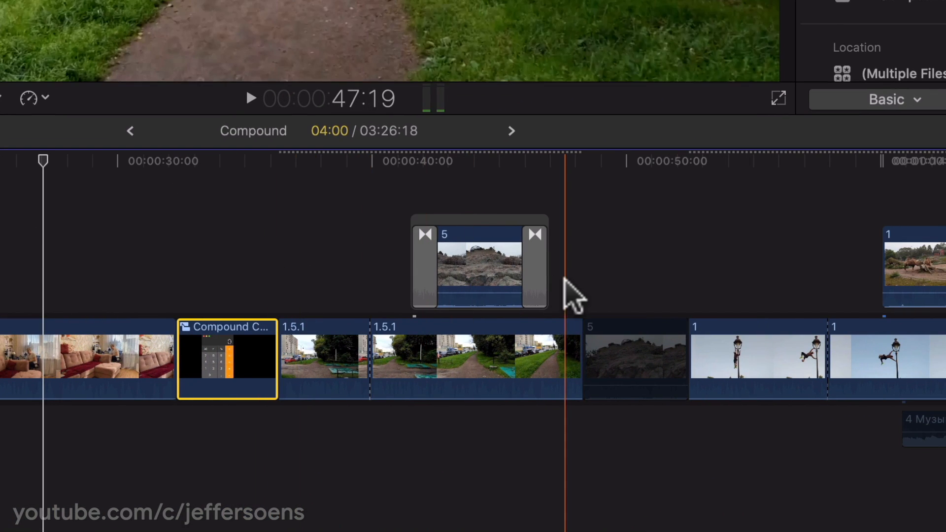
left_click_drag(765, 200, 913, 363)
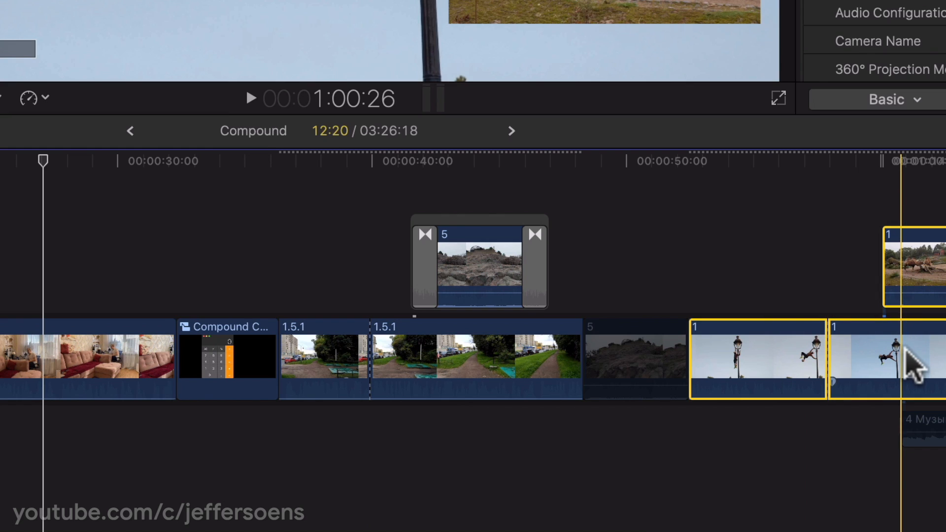
key("alt+g")
key("Return")
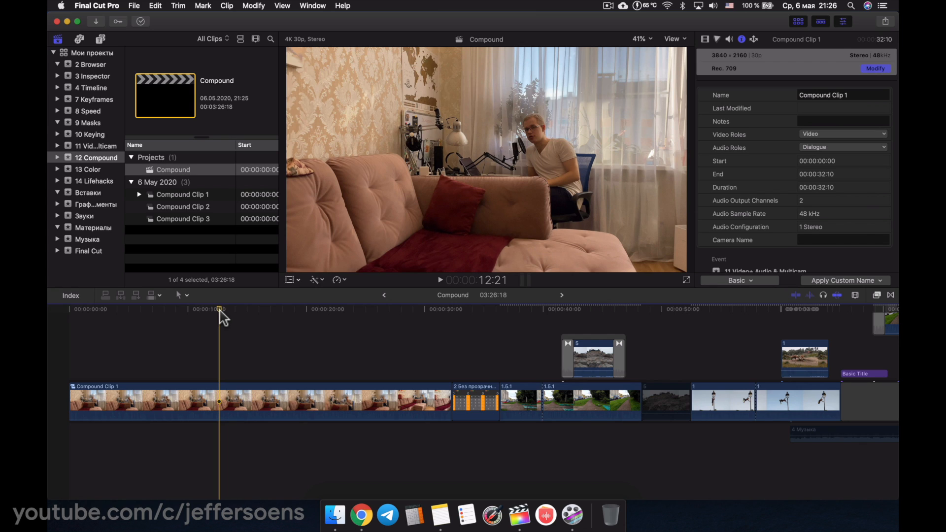
Scrub through Compound Clip 1 at the start of the timeline and break it apart into its original synchronized clip.
left_click_drag(220, 313, 253, 326)
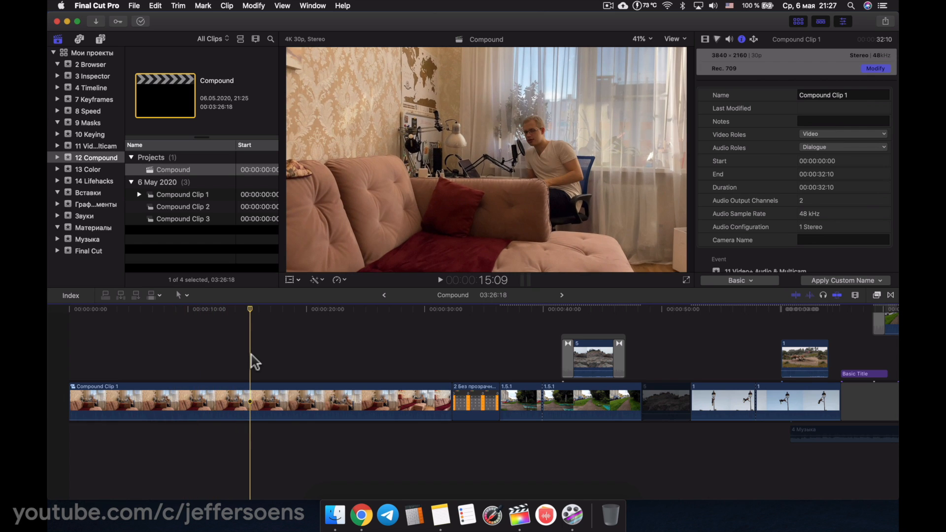
mouse_move(252, 313)
left_mouse_down()
mouse_move(214, 312)
mouse_move(259, 319)
left_mouse_up()
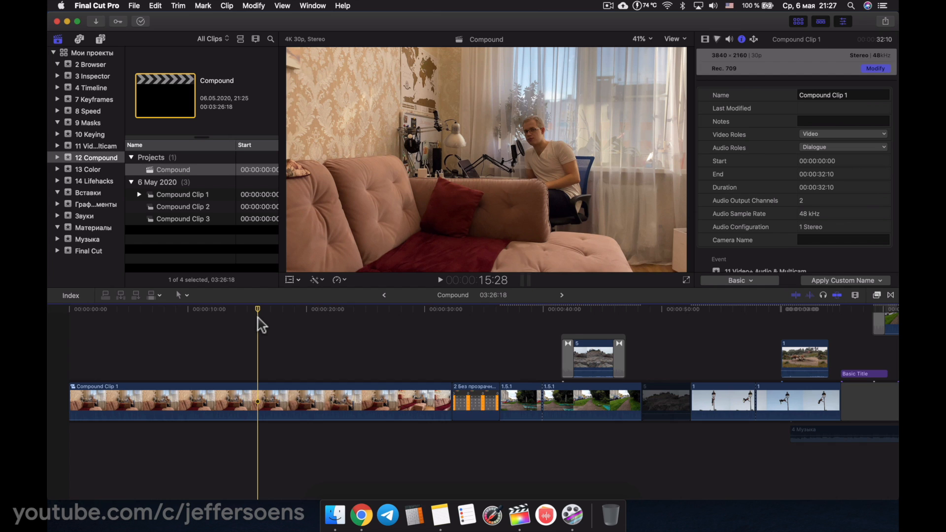
left_click_drag(254, 315, 243, 313)
left_click(243, 405)
key("super+shift+g")
Create a compound clip from the synchronized clip, accepting the default name Compound Clip.
left_click(241, 394)
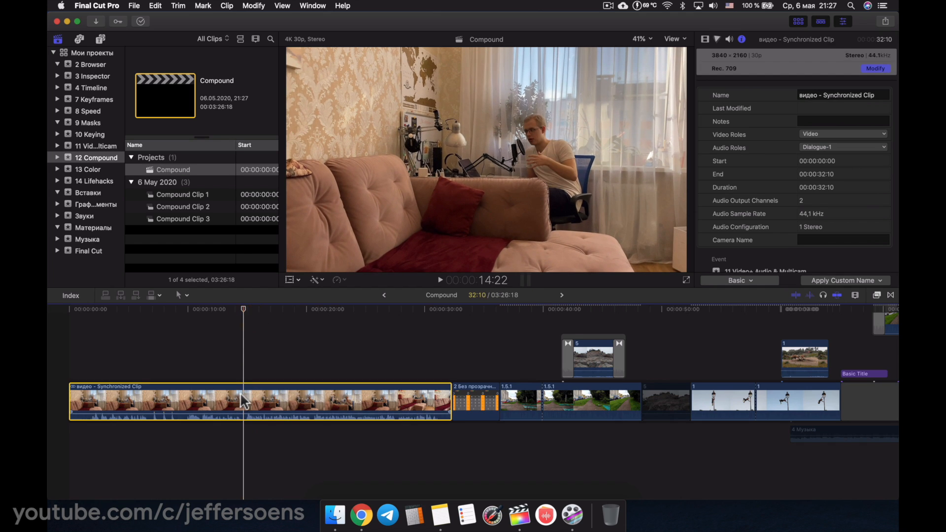
key("alt+g")
key("Return")
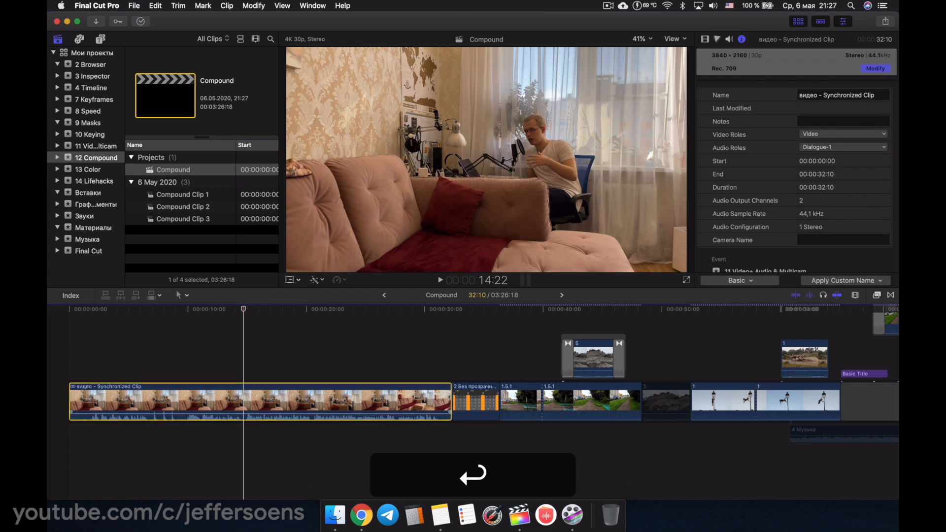
Scrub the new compound clip to about 12 s and open it to view its contents.
left_click(185, 370)
left_click_drag(186, 313, 217, 320)
double_click(217, 399)
key("super+4")
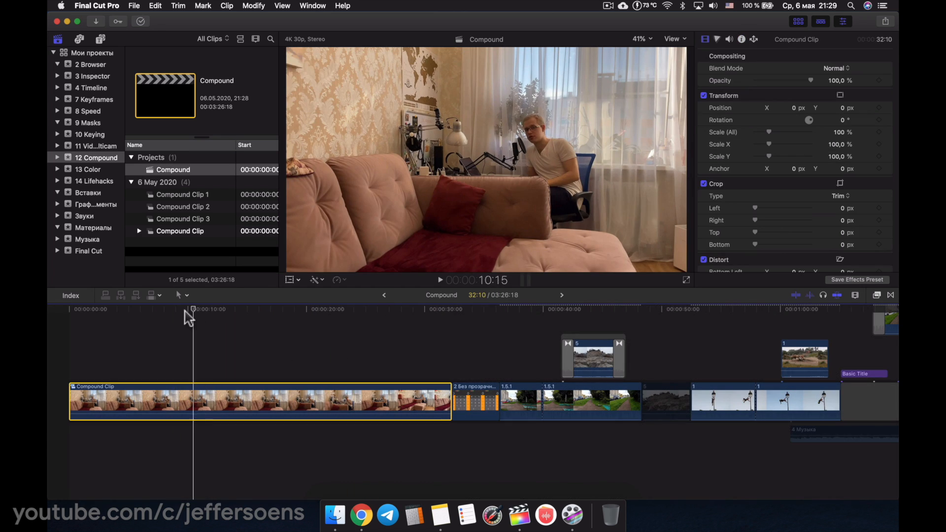
Split the first compound clip into eight pieces at about 2, 4.5, 9, 13.5, 18, 21 and 25 s.
left_click_drag(195, 316, 96, 320)
key("super+b")
left_click(123, 327)
key("super+b")
left_click(174, 328)
key("super+b")
left_click(230, 331)
key("super+b")
left_click(282, 348)
key("super+b")
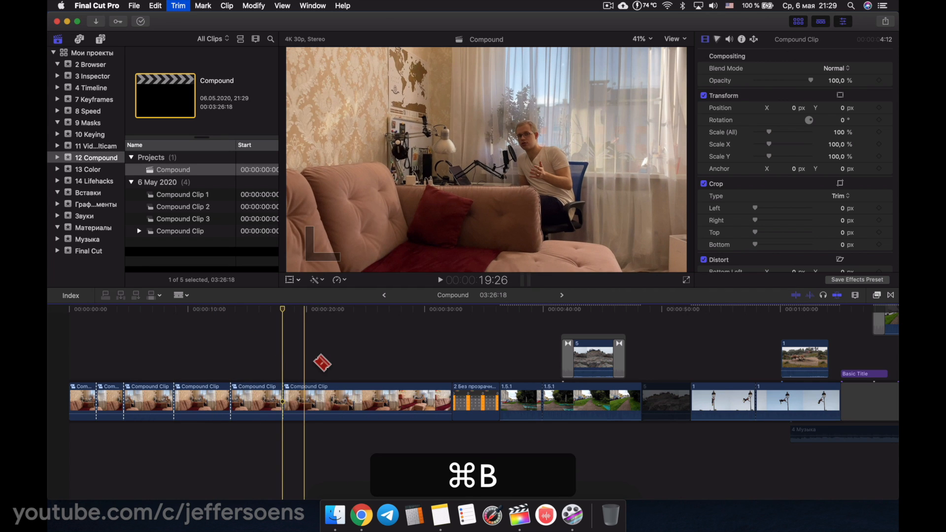
left_click(315, 358)
key("super+b")
left_click(367, 362)
key("super+b")
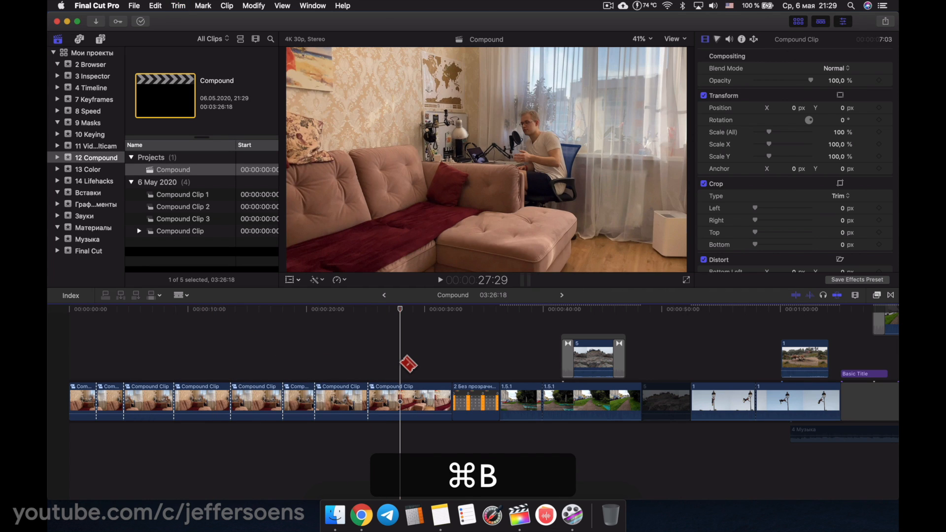
key("a")
Open the fifth piece of the split compound clip and select the synchronized clip inside it.
left_click(206, 349)
left_click_drag(201, 316, 239, 332)
key("l")
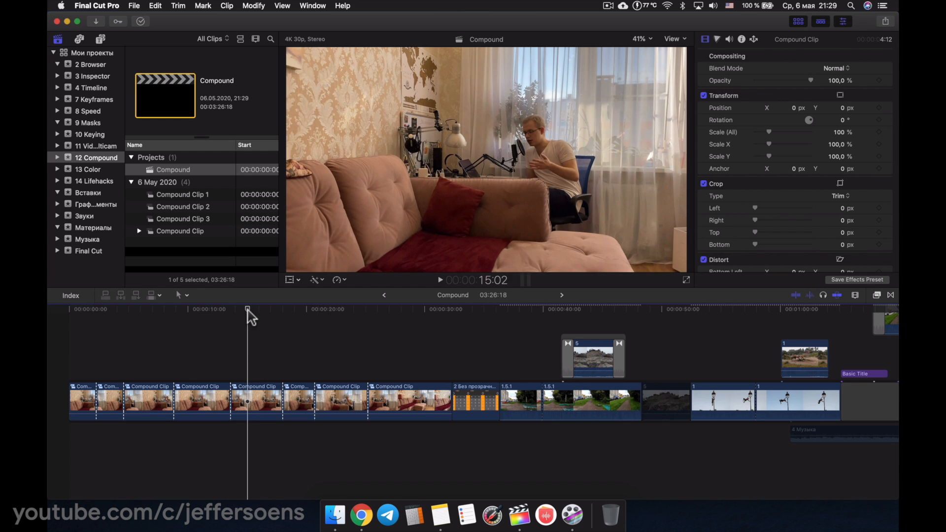
double_click(256, 405)
left_click(245, 400)
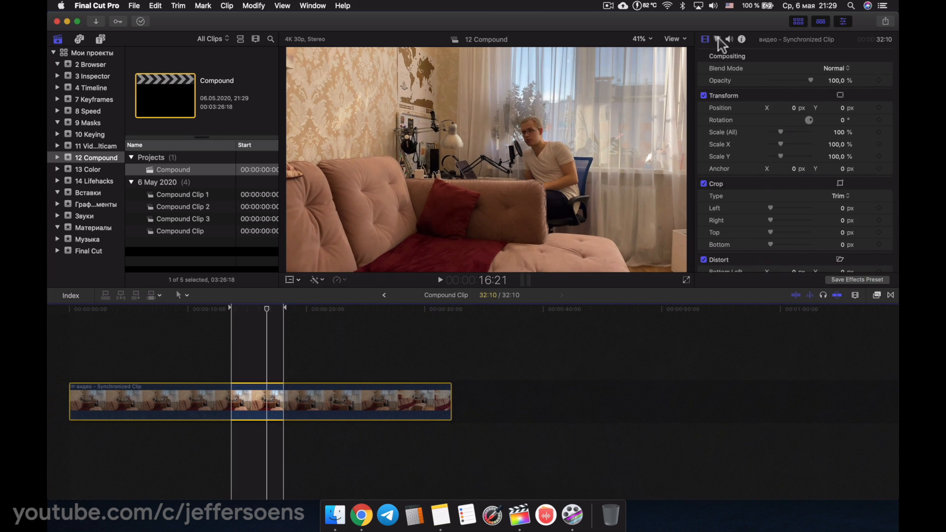
Color-correct the synchronized clip's exposure with midtones at 47 % and shadows at -48 %.
left_click(717, 41)
left_click(830, 71)
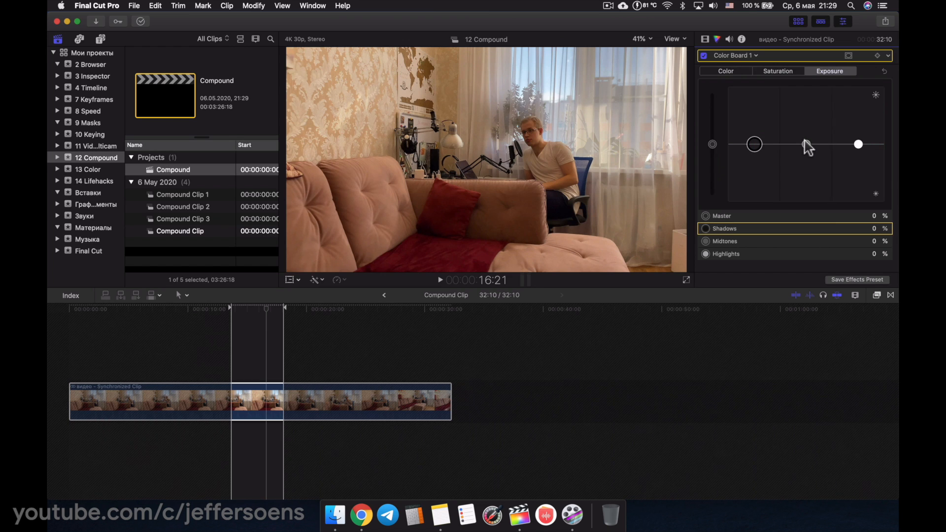
left_click_drag(807, 144, 807, 116)
left_click_drag(755, 145, 756, 173)
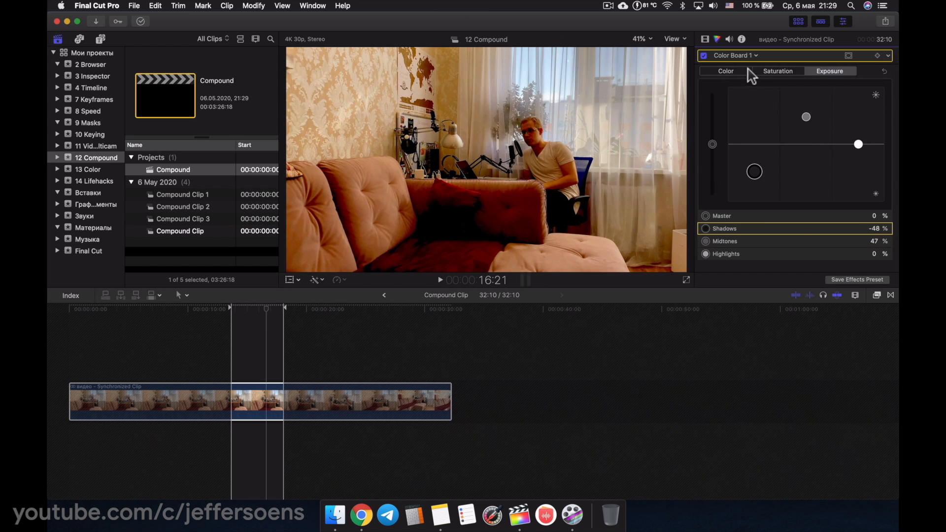
Return to the Compound project and play across the split pieces to check the exposure correction.
left_click(385, 295)
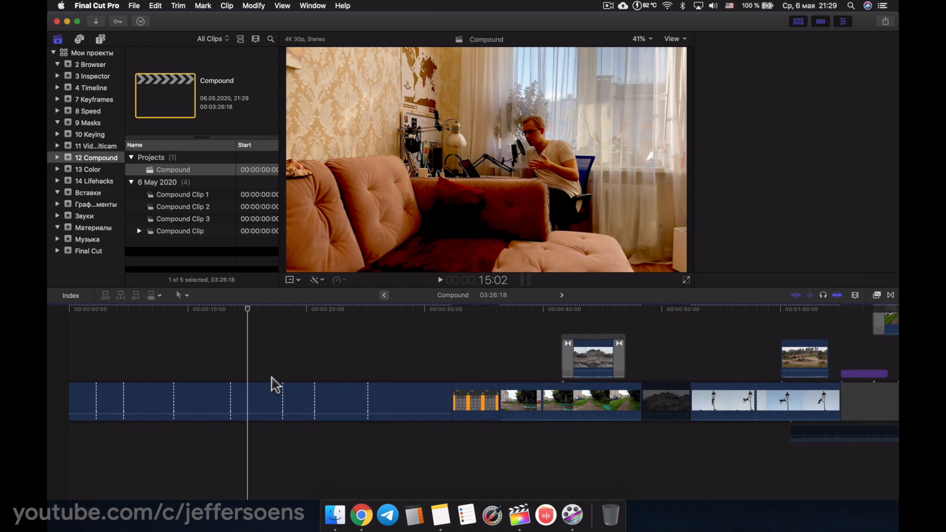
left_click_drag(247, 310, 214, 310)
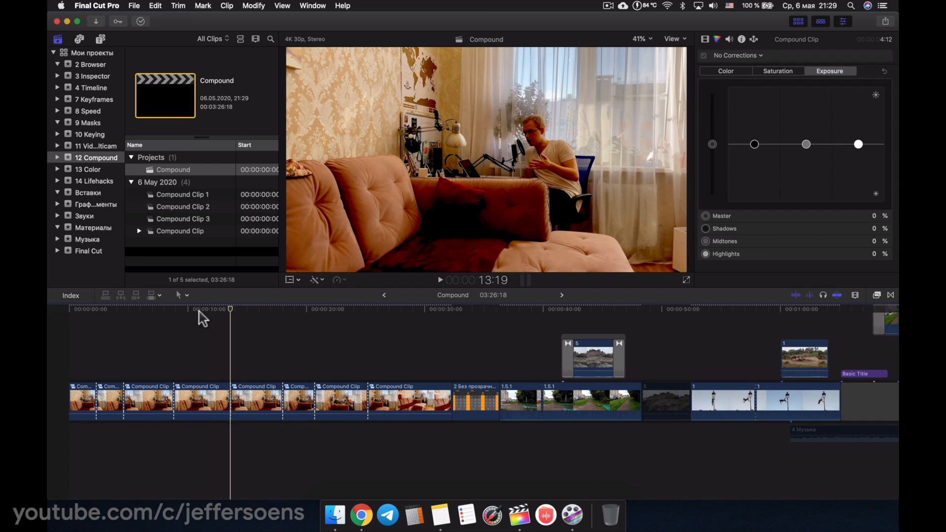
key("l")
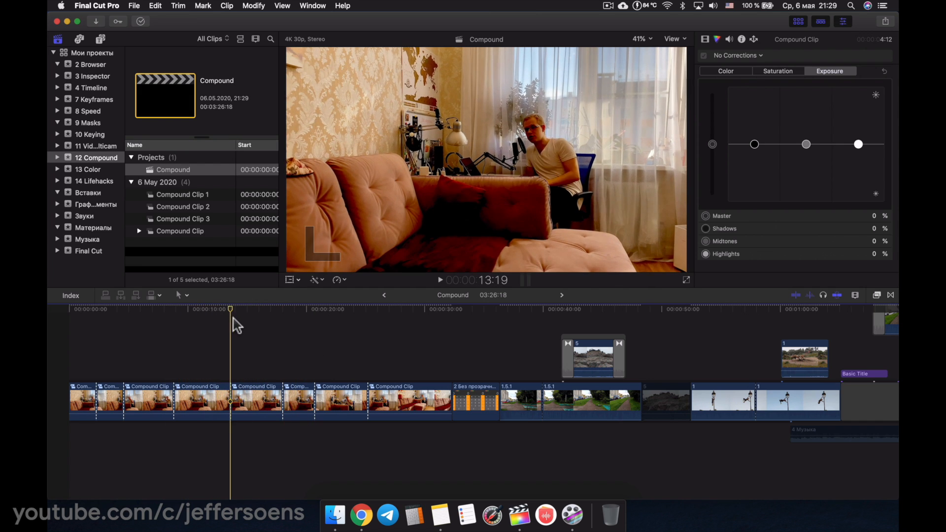
Reopen the fifth compound piece to examine which portion of the source it uses, and return to the project.
left_click(257, 407)
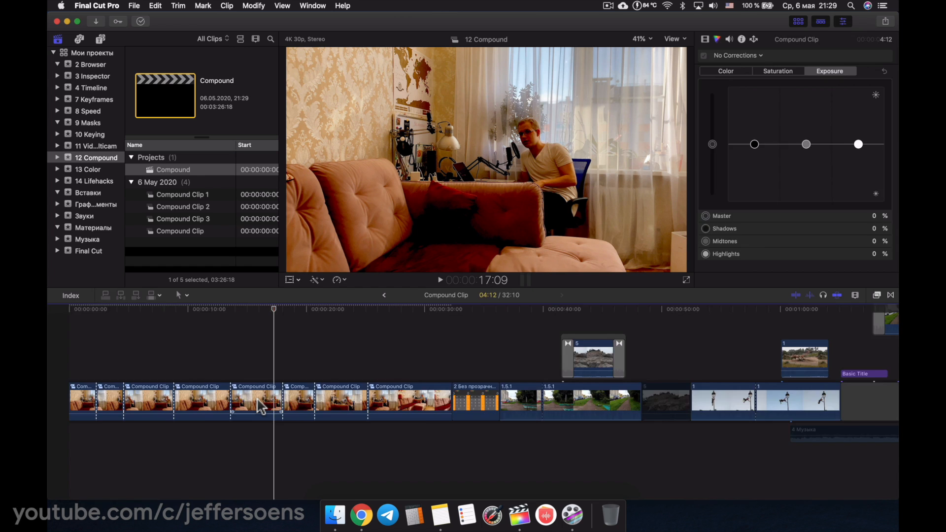
double_click(260, 407)
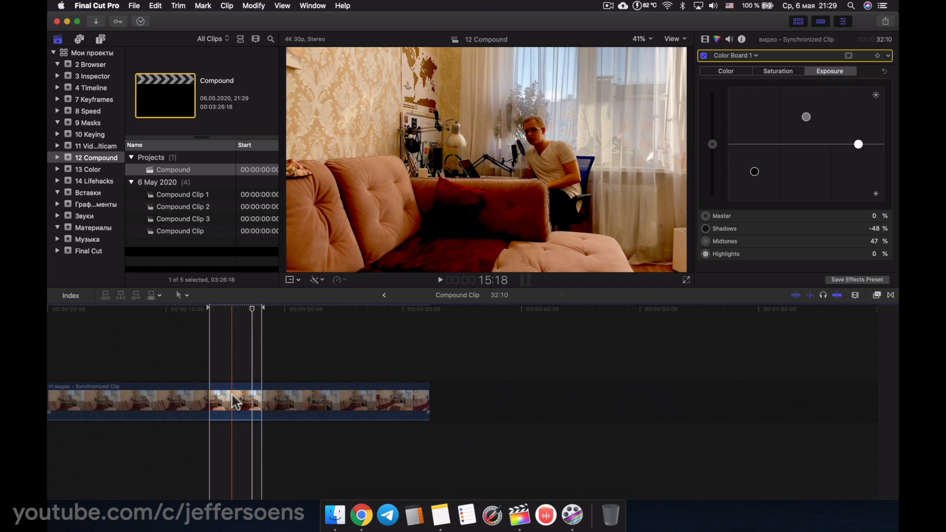
left_click(385, 295)
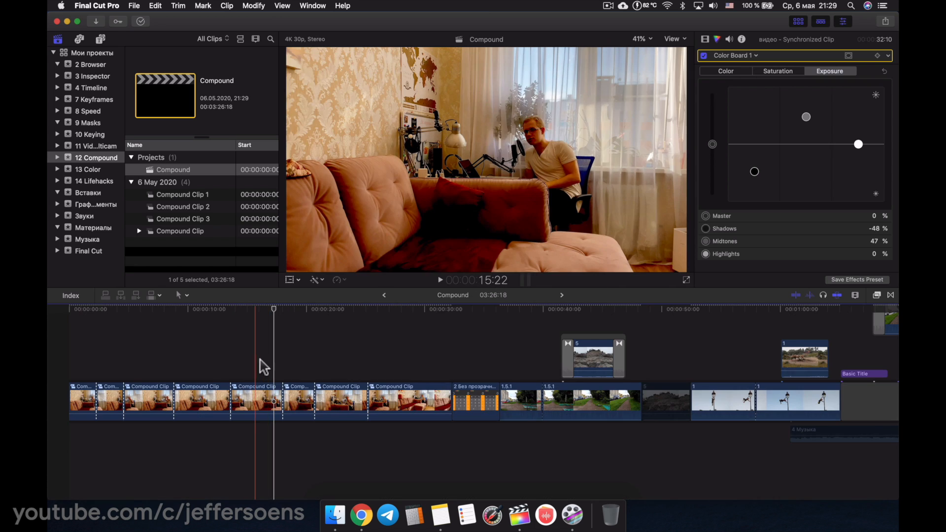
Undo the splits, compounding and colour changes on the opening synchronized clip, and move the playhead to about 14:20.
key("l")
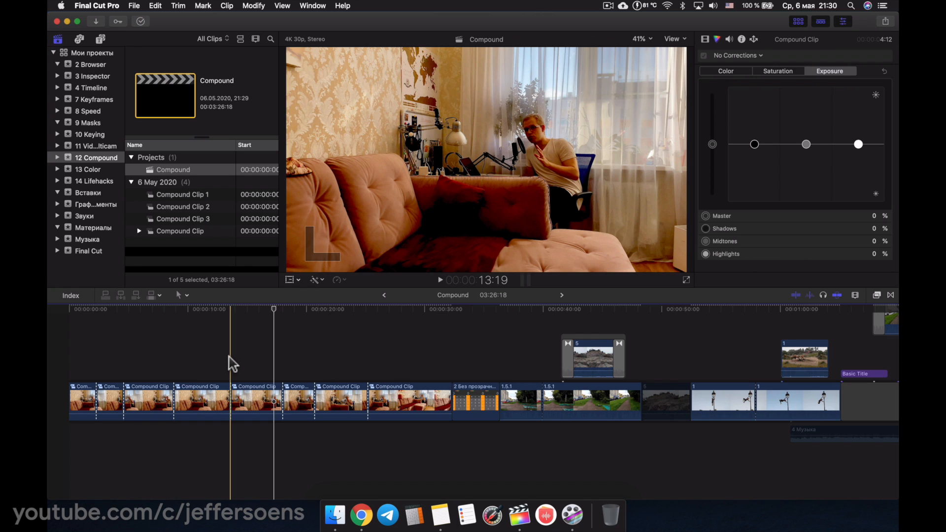
key("super+z")
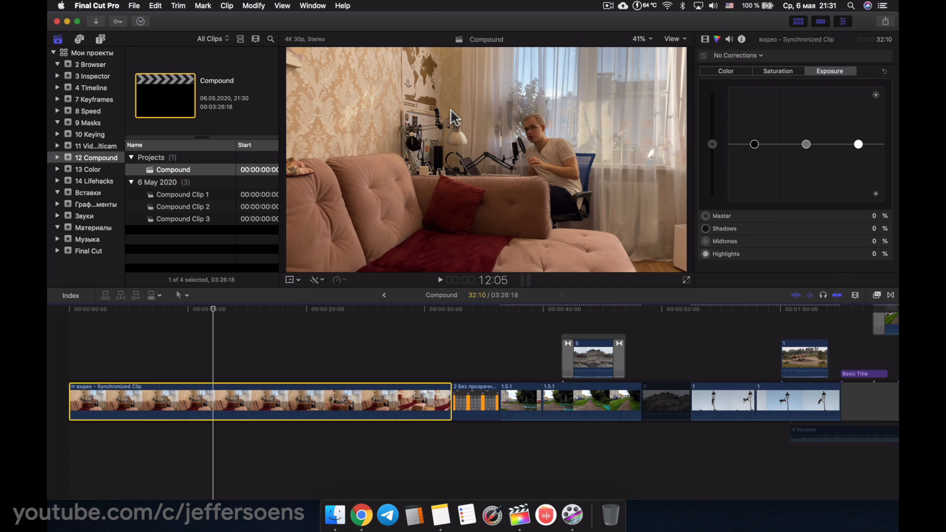
left_click_drag(214, 311, 243, 314)
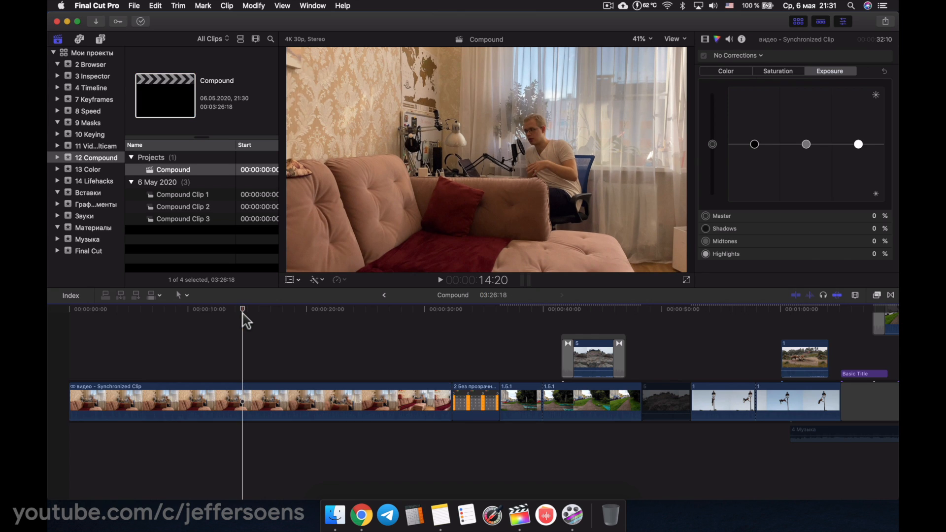
Change the Compound project's video format to Custom with a resolution of 1920 x 960.
left_click(173, 170)
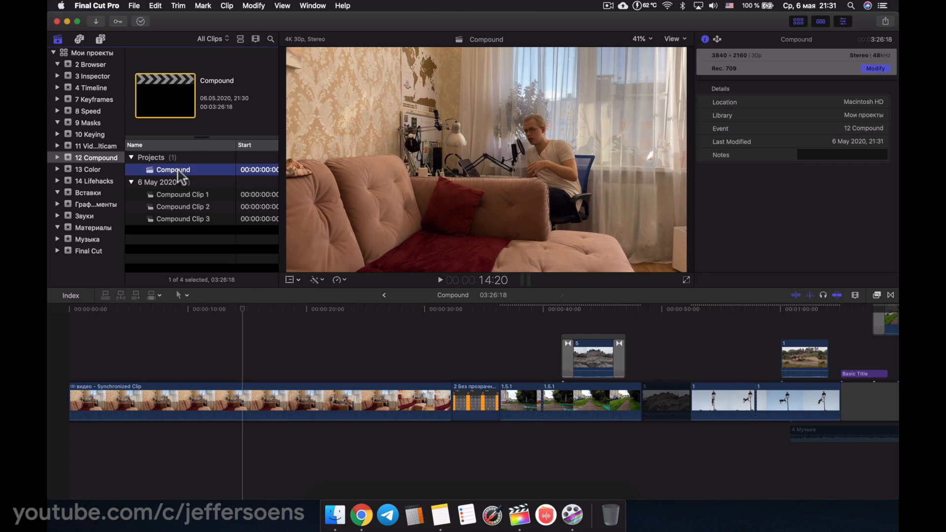
left_click(204, 194)
left_click(200, 170)
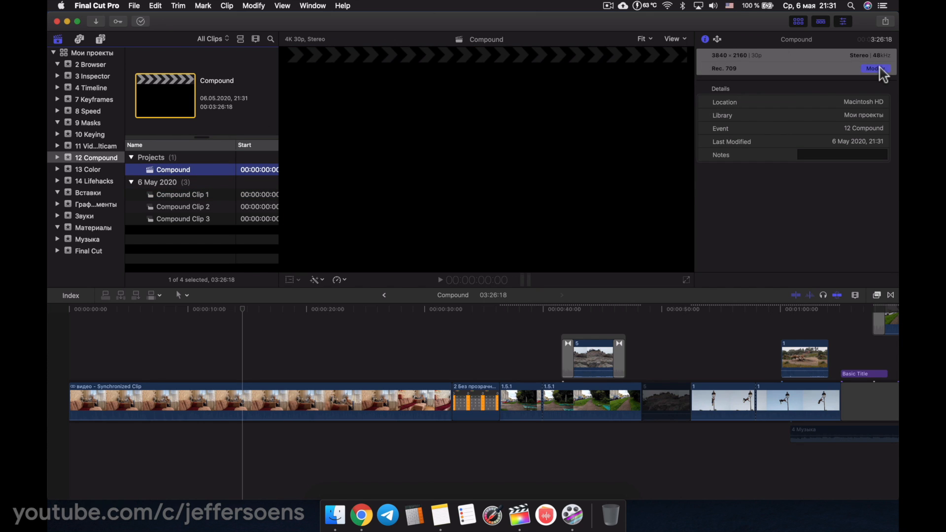
left_click(880, 69)
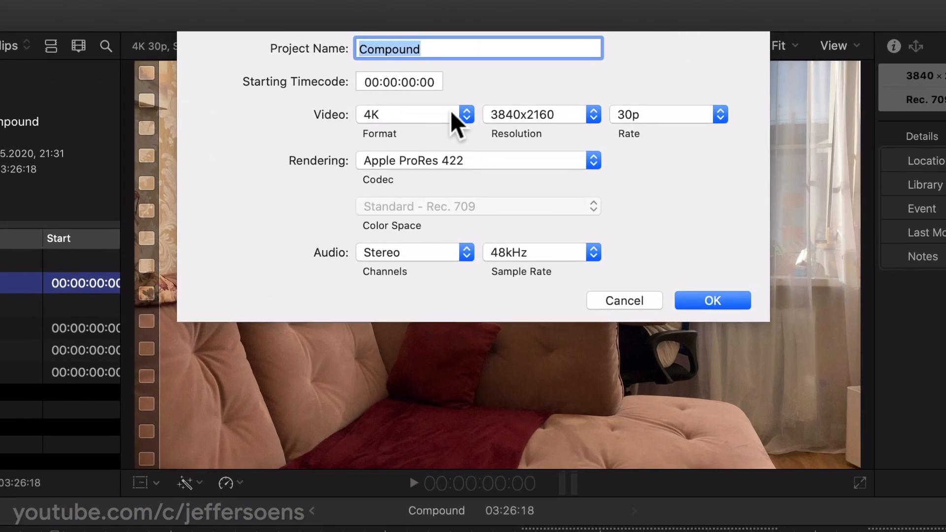
left_click(469, 77)
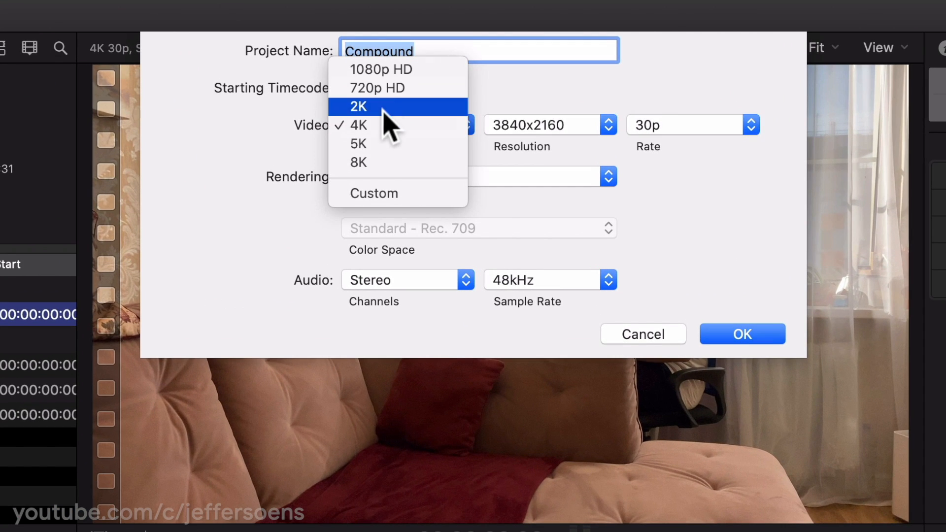
left_click(371, 195)
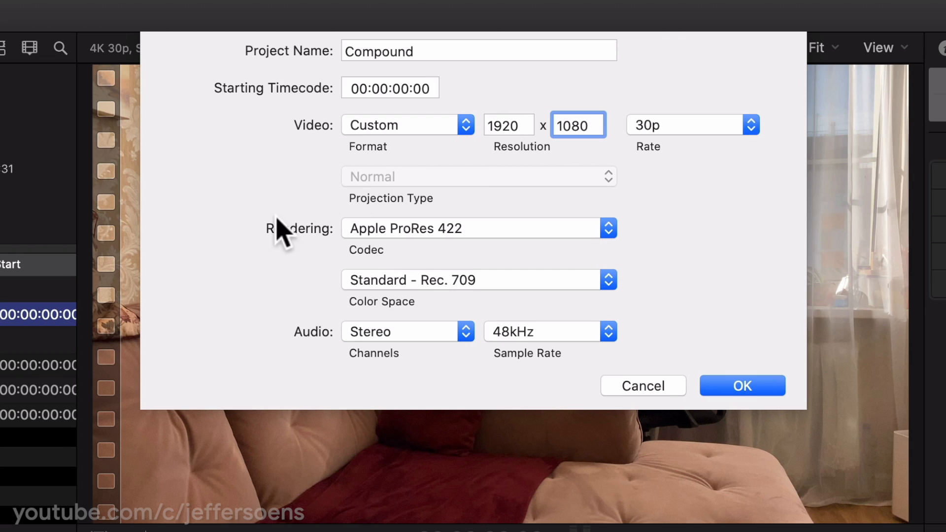
double_click(584, 126)
type("960")
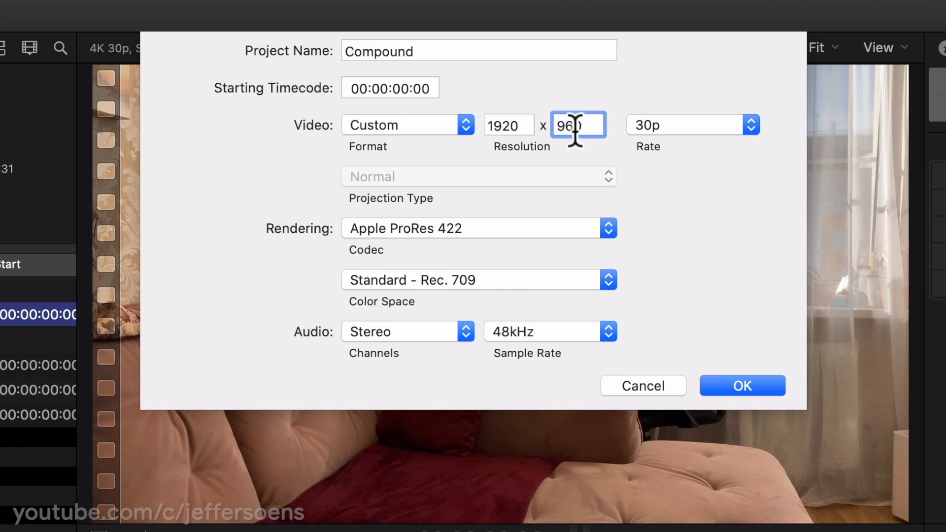
left_click(743, 386)
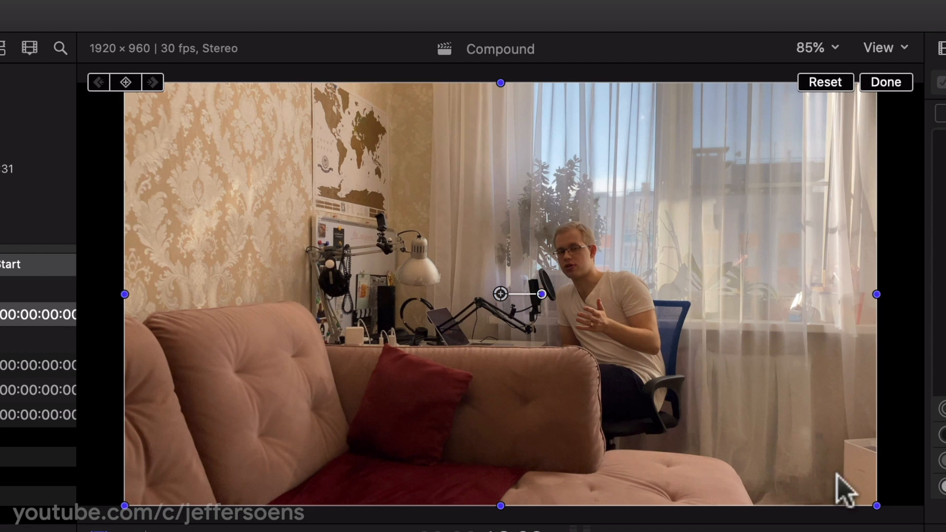
Scale the synchronized clip to about 112% so it fills the wider frame, and convert it into a compound clip.
left_click_drag(877, 506, 913, 509)
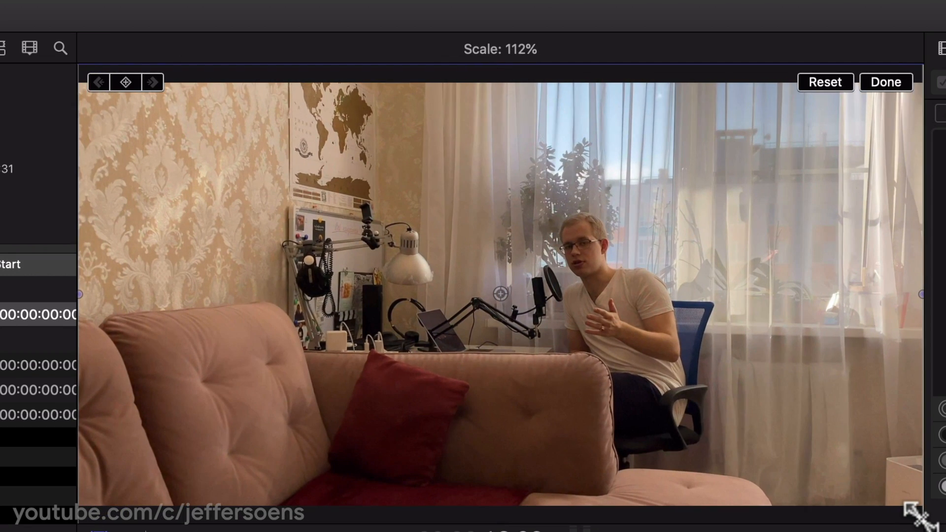
left_click(889, 82)
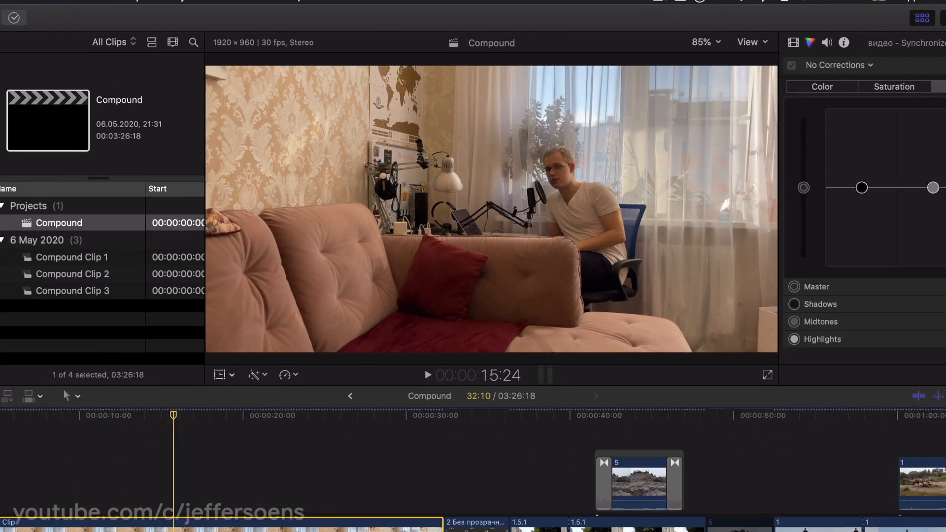
key("alt+g")
key("alt+Return")
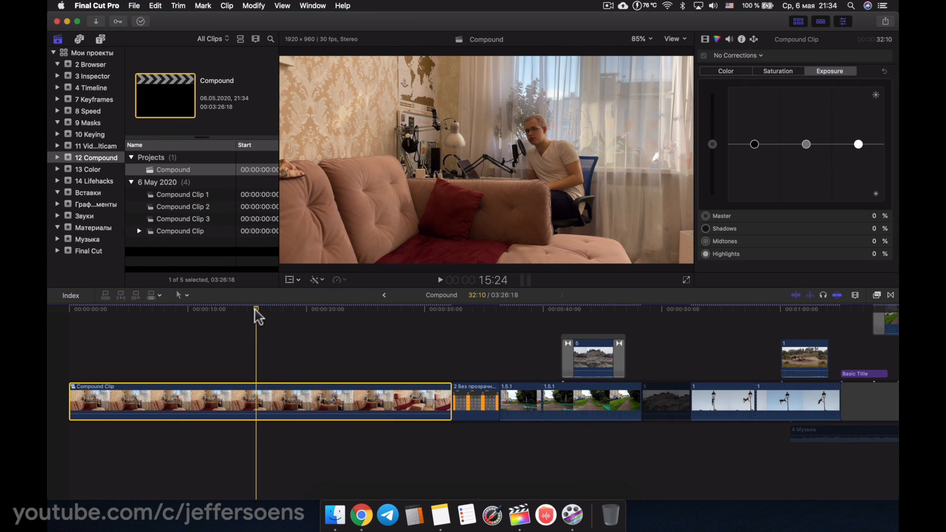
Apply a Ken Burns crop to the synchronized clip inside the compound clip, and return to the project timeline.
double_click(257, 402)
key("shift+c")
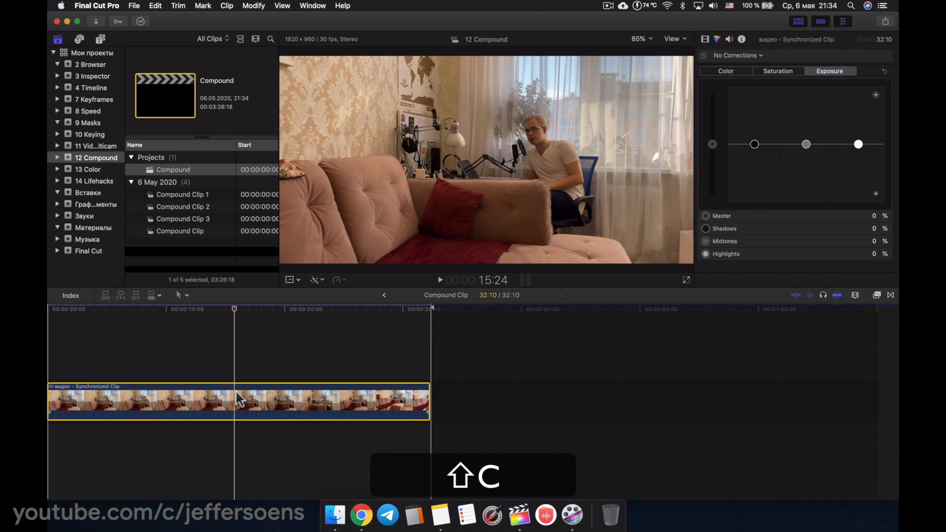
left_click(511, 260)
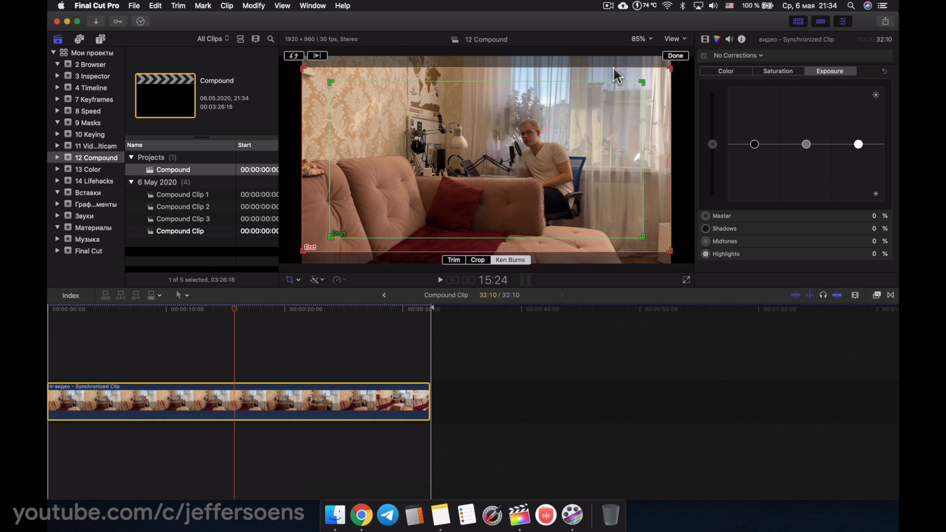
left_click(679, 55)
left_click(380, 309)
left_click(384, 295)
Apply a second Ken Burns crop to the compound clip itself in the project timeline.
left_click(256, 401)
key("shift+c")
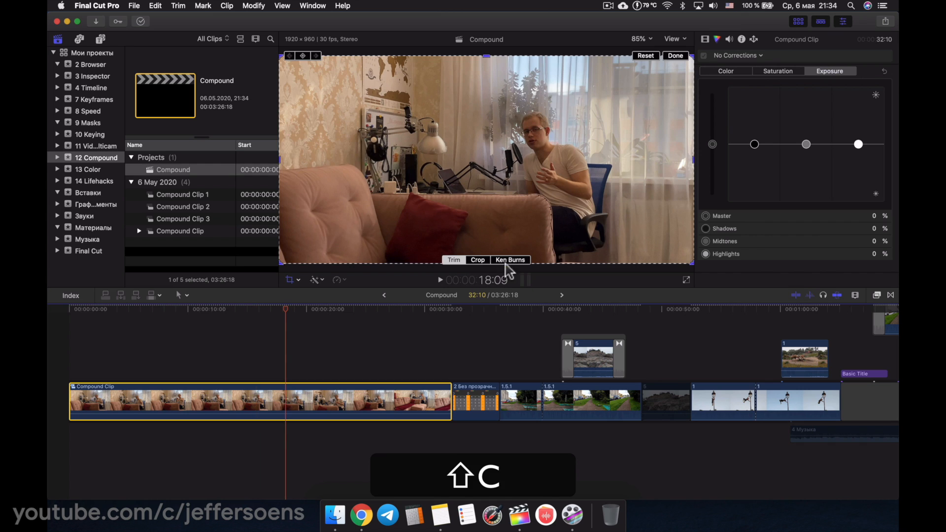
left_click(513, 260)
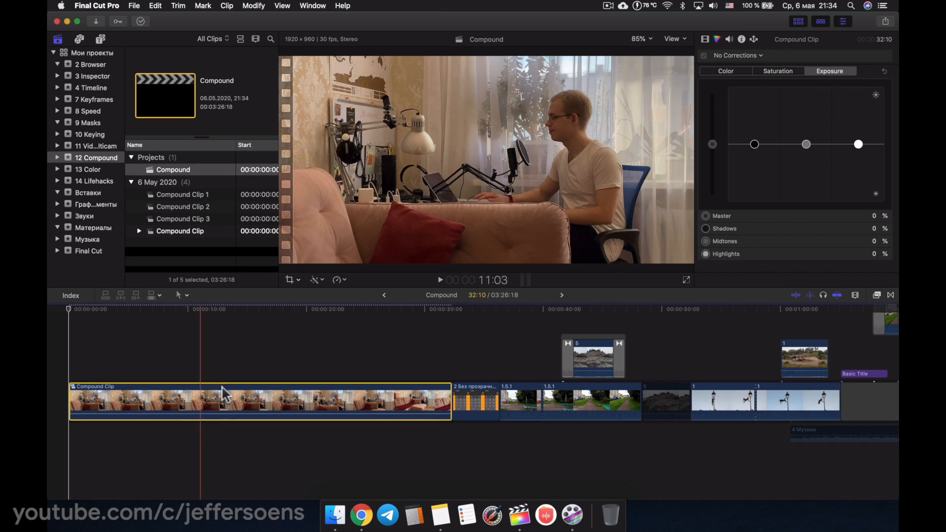
left_click(231, 358)
left_click(230, 394)
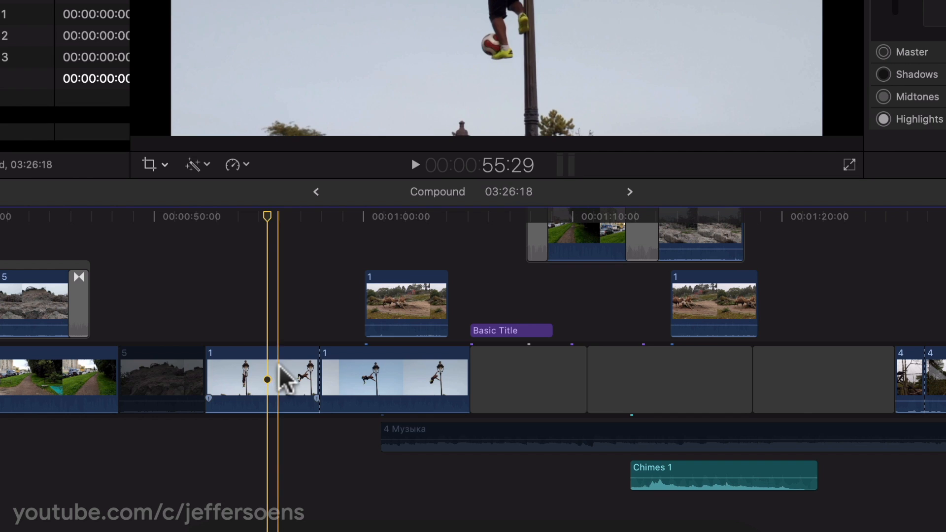
Stack the camel clip and the Basic Title above the second lamp-post clip, aligned with its start.
left_click(362, 395)
left_click(355, 379, "shift")
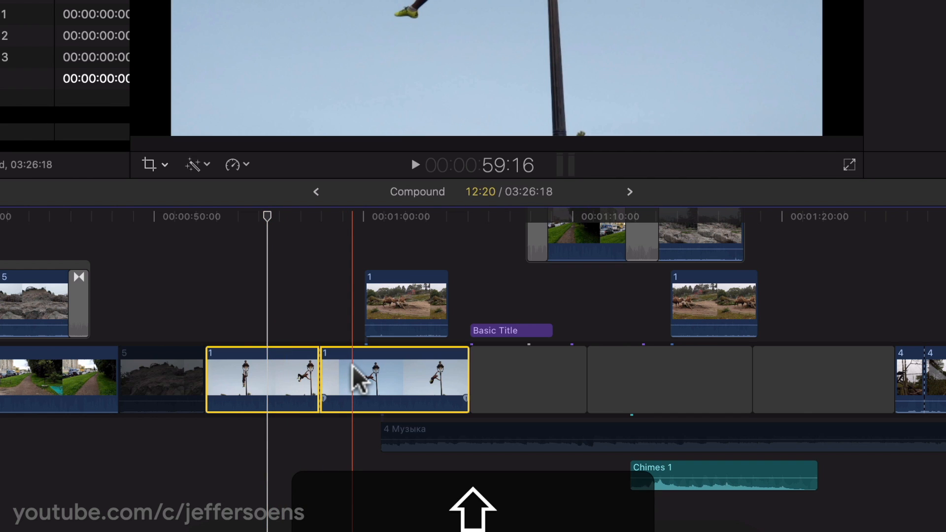
left_click(302, 296)
left_click_drag(393, 302, 367, 301)
left_click_drag(496, 330, 347, 255)
left_click(357, 230)
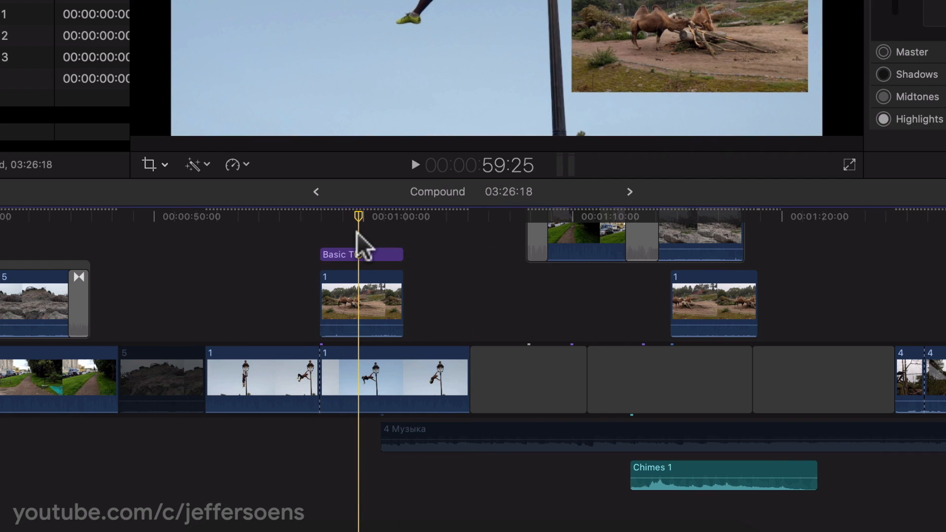
Trim the end of the second lamp-post clip to 4 seconds, flush with the camel clip and title above it.
left_click(362, 256)
left_click(359, 287)
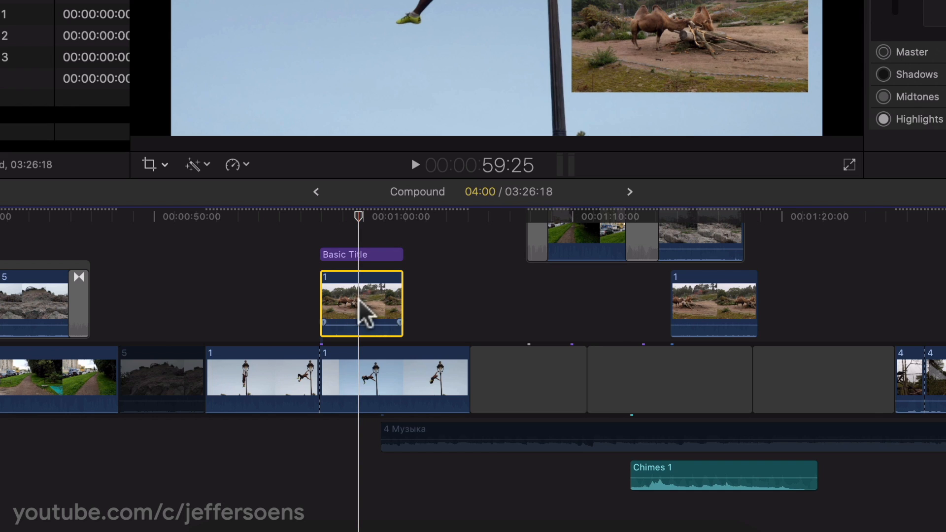
left_click(361, 364)
left_click(374, 231)
left_click_drag(381, 226, 360, 376)
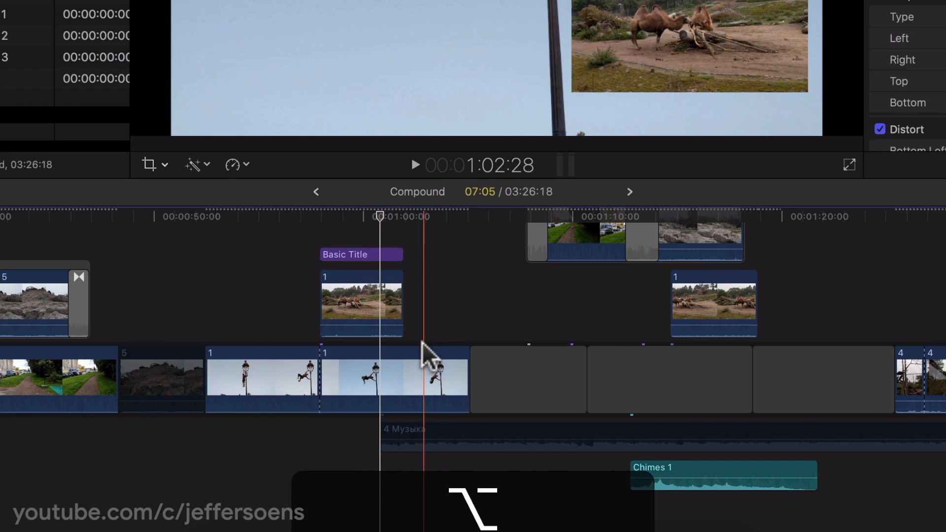
left_click_drag(469, 370, 403, 389)
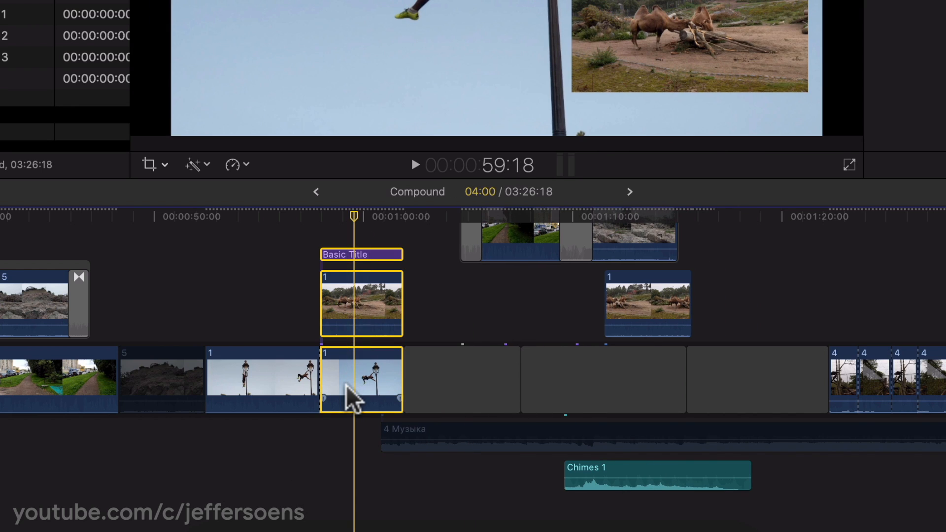
Combine the title, camel clip and trimmed lamp-post clip into one compound clip.
key("alt+g")
key("Return")
left_click_drag(359, 217, 384, 217)
Try to extend the end of the new compound clip in the project timeline.
left_click_drag(359, 375, 399, 384)
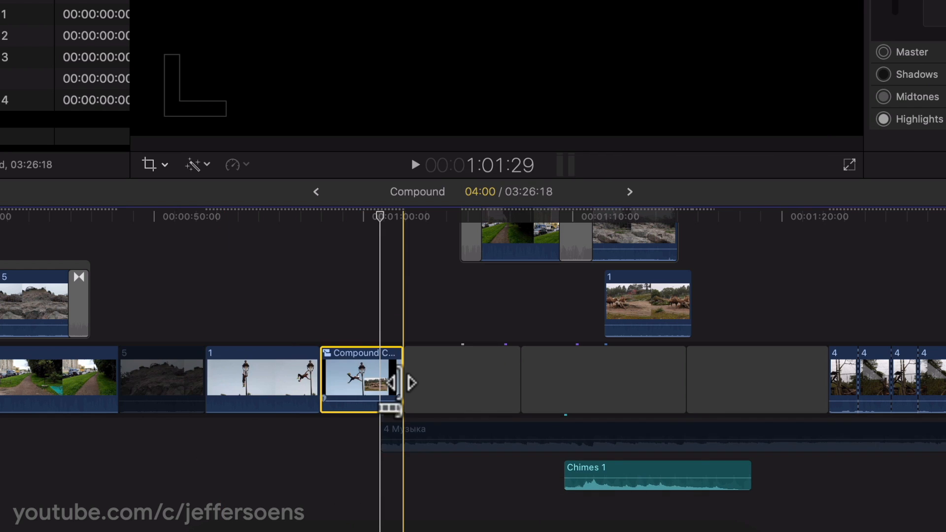
left_click(355, 336)
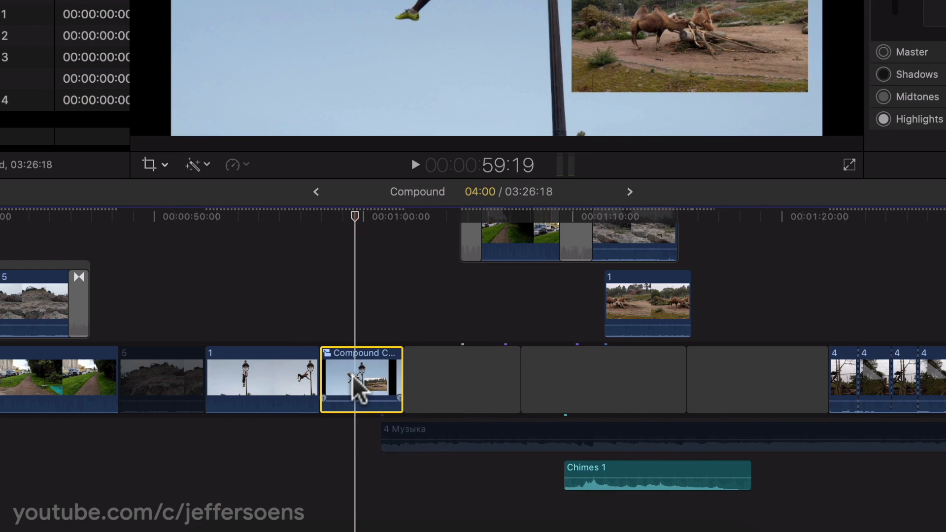
left_click(352, 316)
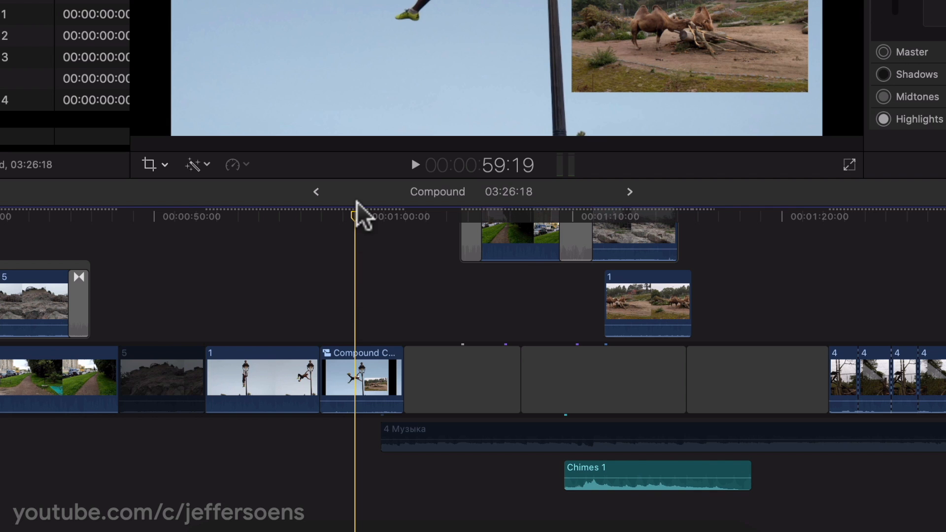
mouse_move(353, 218)
left_mouse_down()
mouse_move(338, 216)
mouse_move(346, 220)
left_mouse_up()
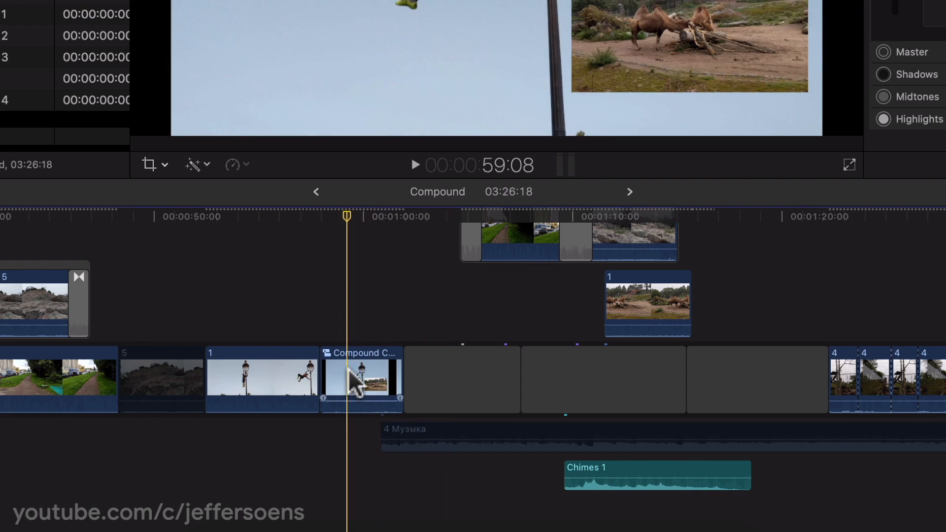
left_click_drag(392, 380, 454, 364)
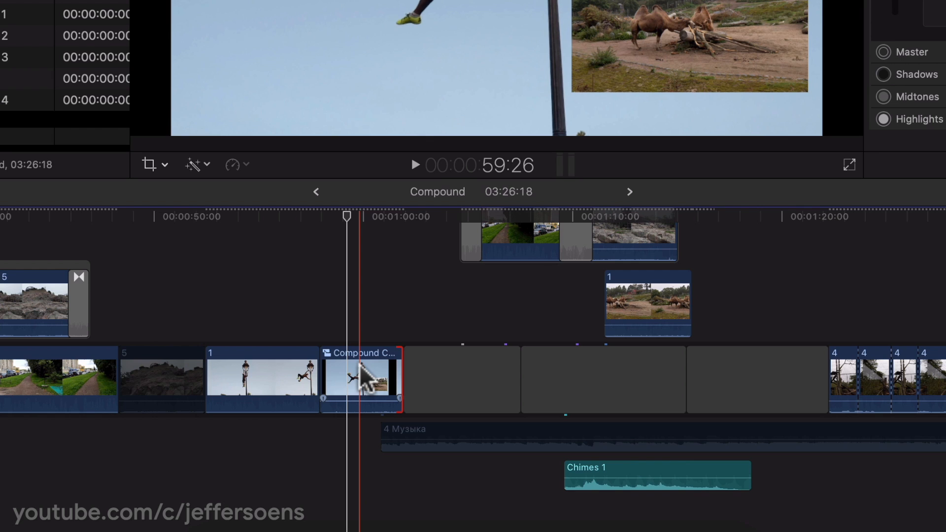
Open the new compound clip and extend the lamp-post clip inside it to about 6:03.
double_click(360, 365)
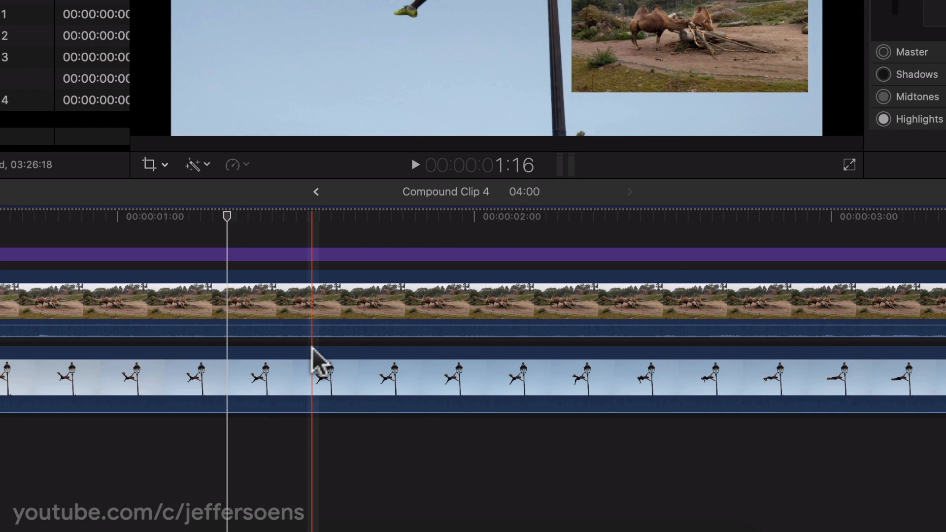
scroll(395, 379, "right", 8)
left_click(462, 380)
left_click(616, 381)
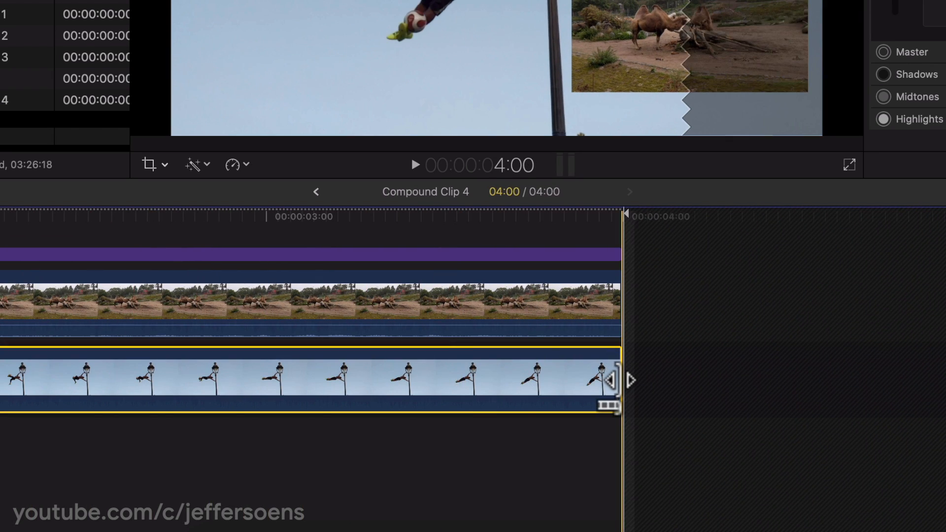
key("super+minus")
left_click_drag(472, 381, 844, 363)
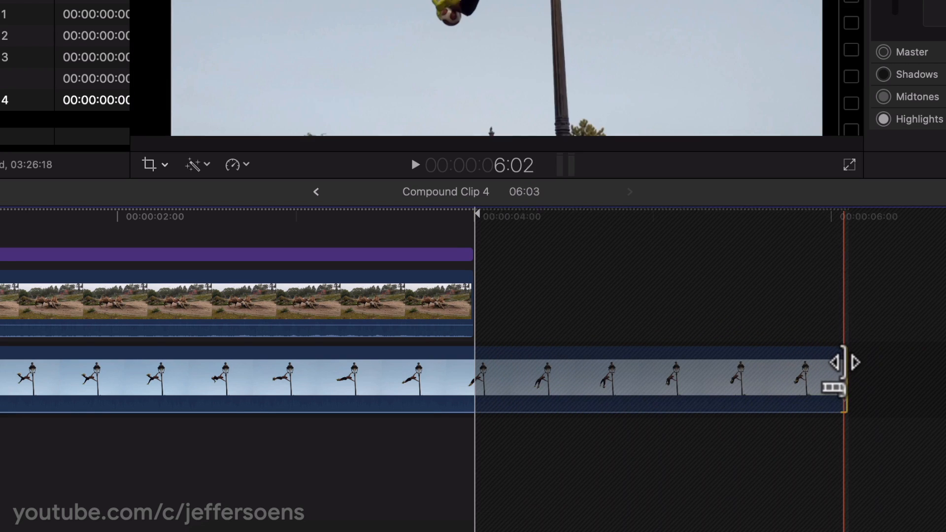
Extend the compound clip to 6:03 in the project timeline, then check its inner layers and return to the project.
left_click(316, 193)
left_click_drag(400, 384, 446, 377)
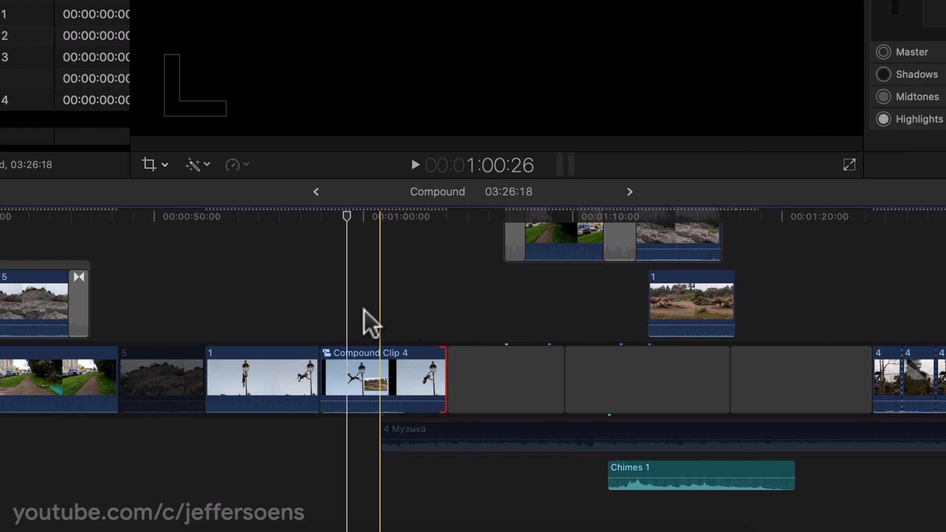
left_click(356, 220)
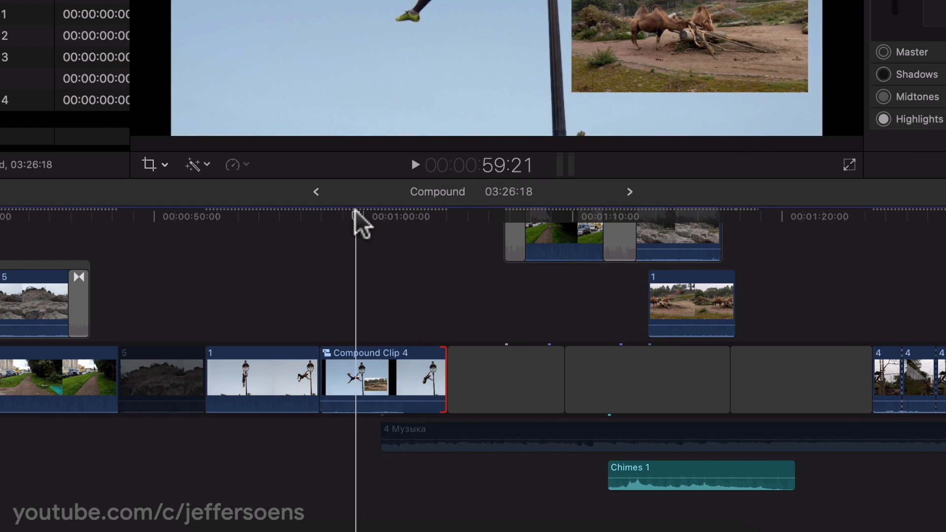
double_click(386, 400)
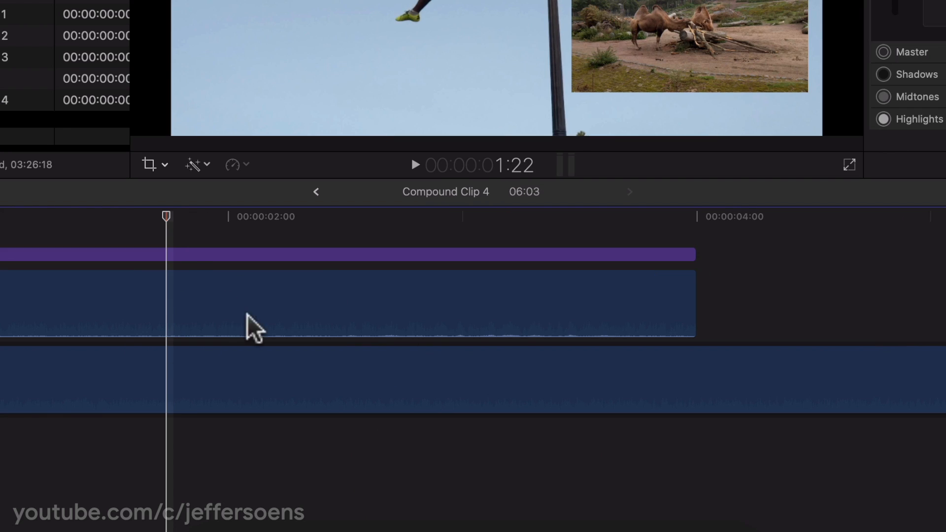
left_click(316, 192)
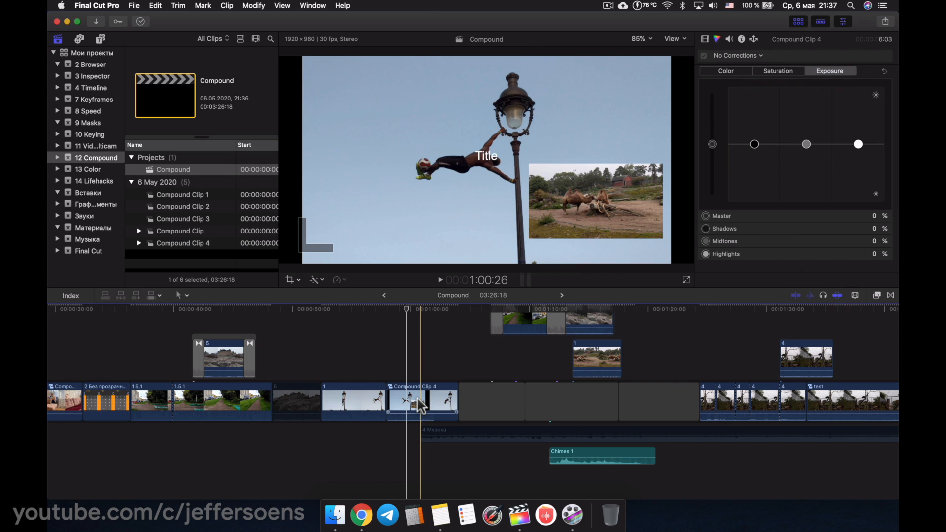
Browse the Вставки event and open its Intro 2 compound clip in the timeline.
scroll(420, 407, "left", 2)
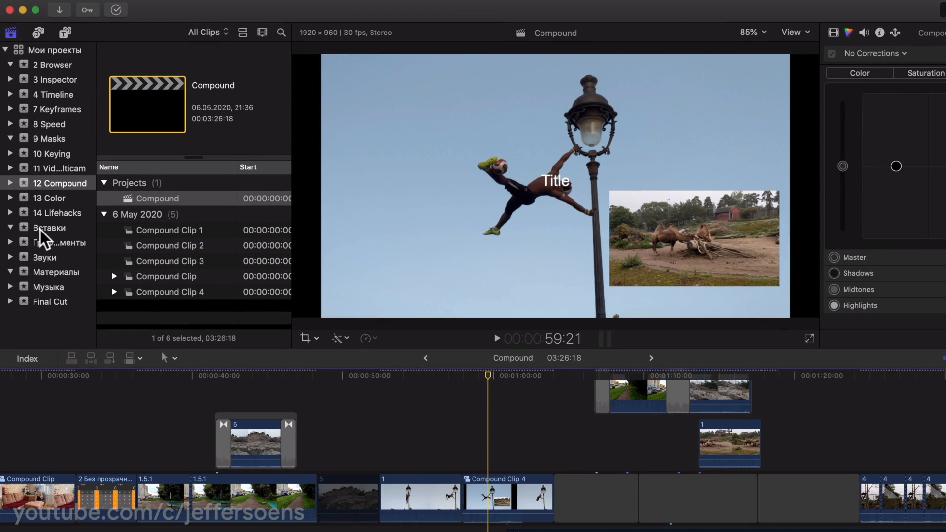
left_click(79, 192)
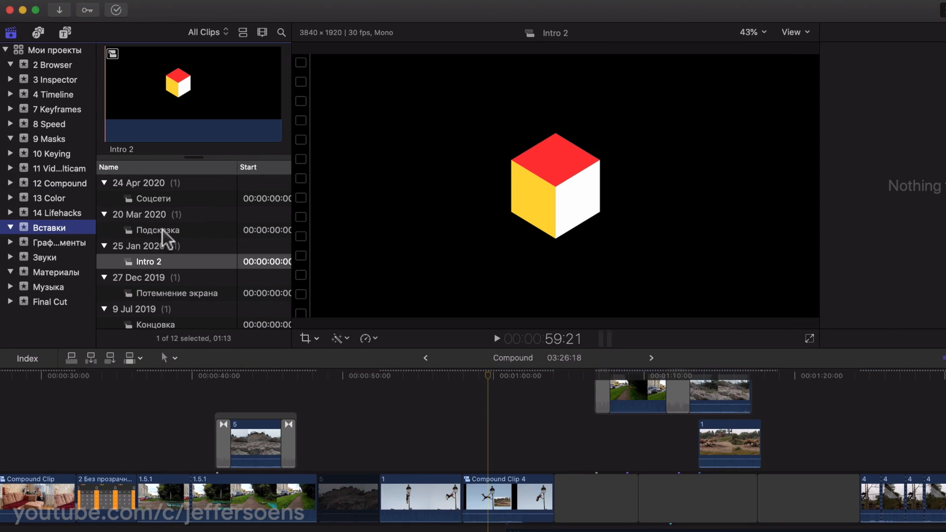
scroll(157, 266, "down", 2)
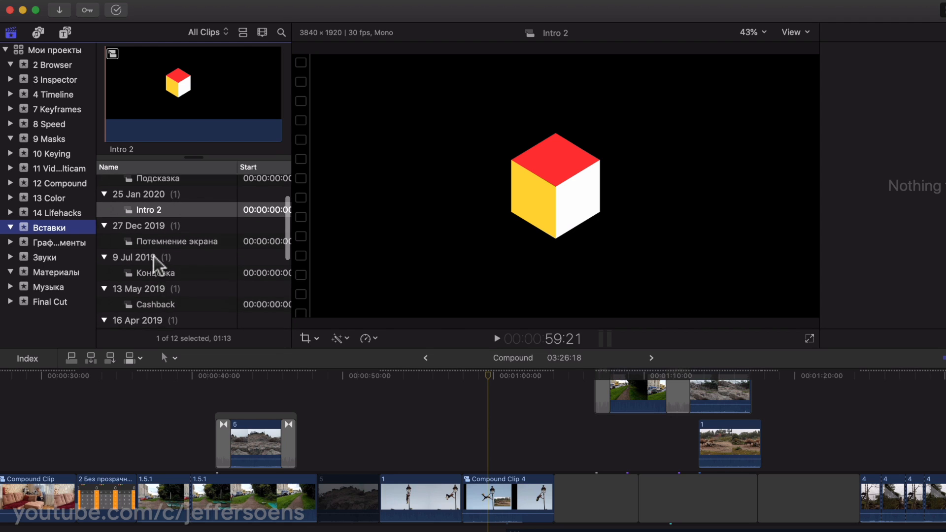
scroll(157, 264, "up", 2)
double_click(158, 254)
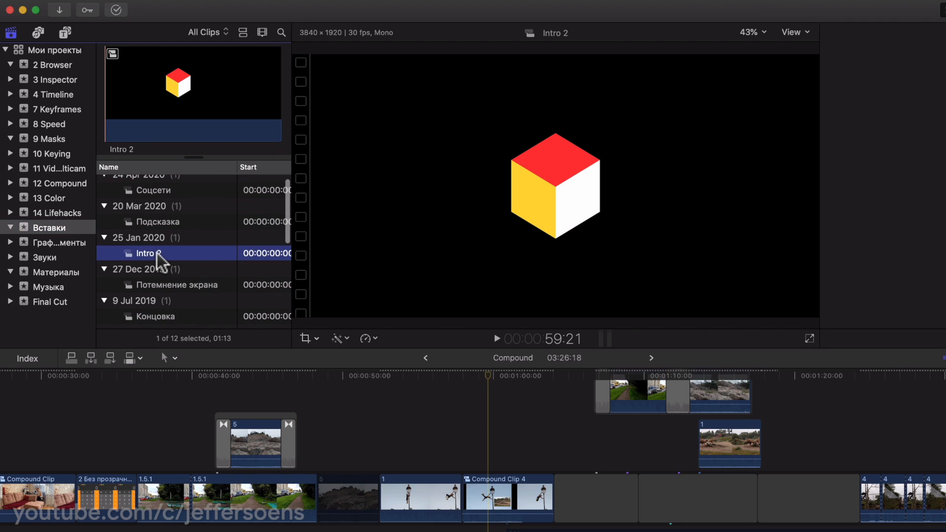
Open the nested Intro clip inside Intro 2, play through its layers, and return to the Compound project.
left_click(112, 498)
double_click(128, 473)
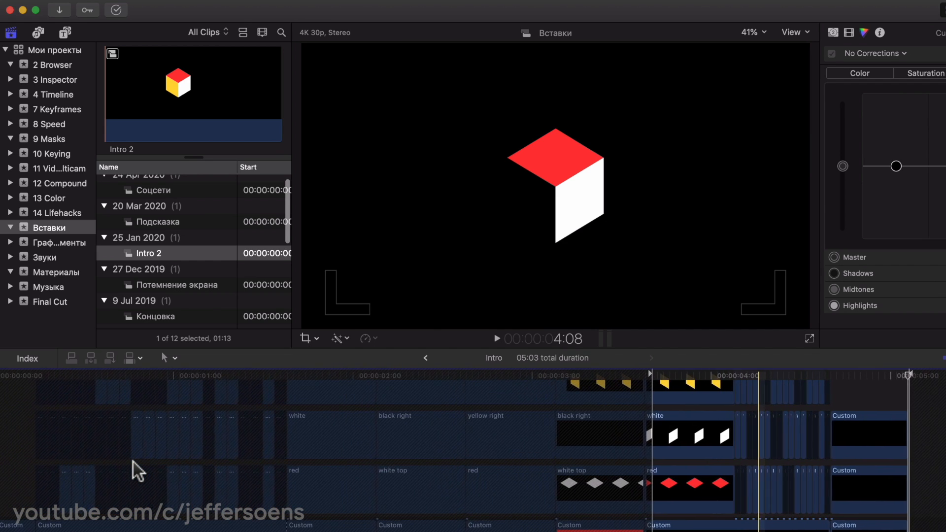
key("super+minus")
left_click(136, 378)
key("space")
scroll(202, 443, "down", 1)
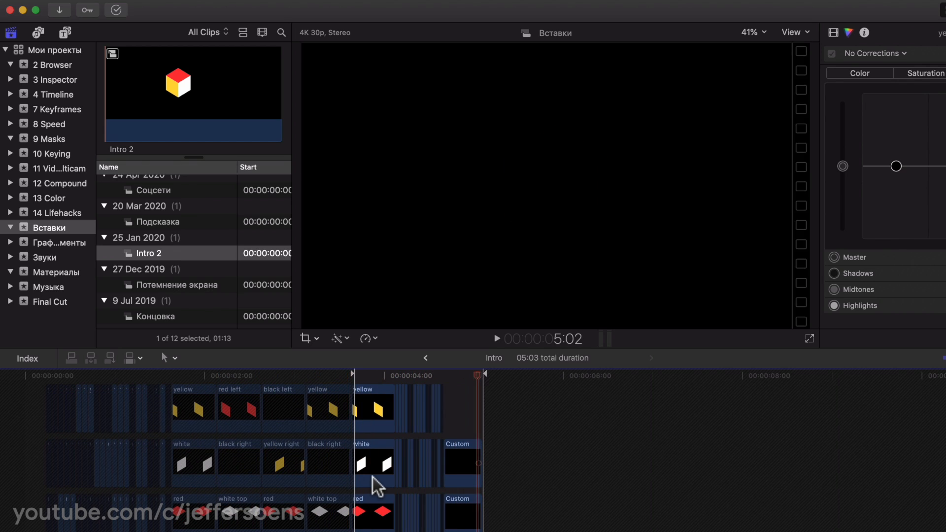
left_click(425, 358)
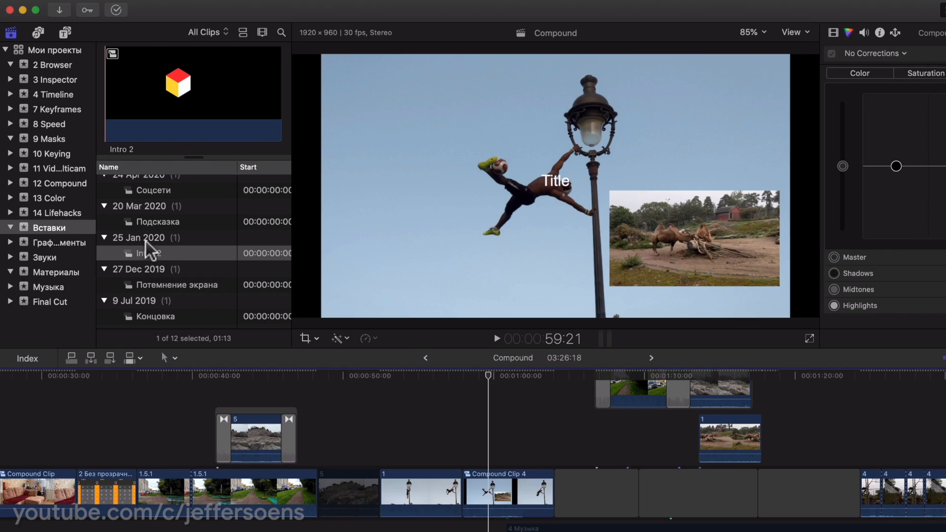
Review where the compound clips are stored, from Intro 2 in Вставки to those in the 12 Compound event.
left_click(151, 254)
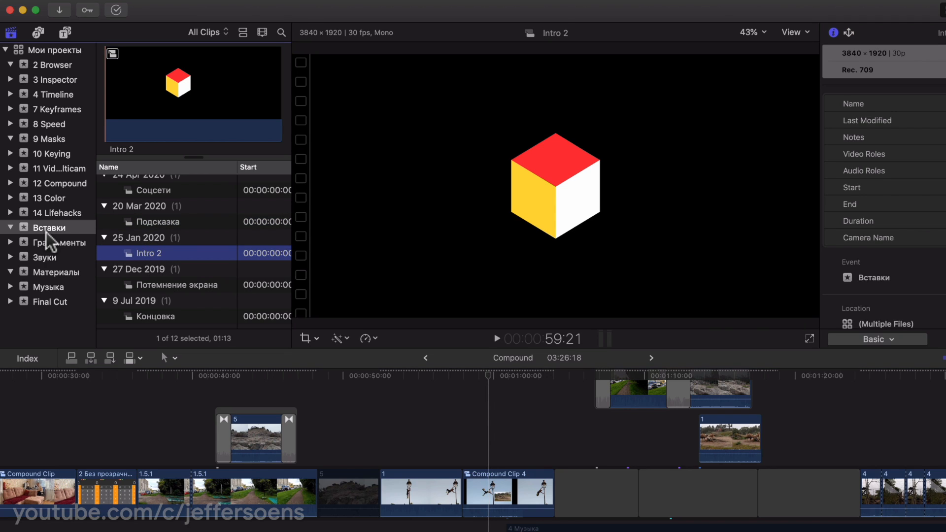
left_click(49, 185)
left_click(167, 199)
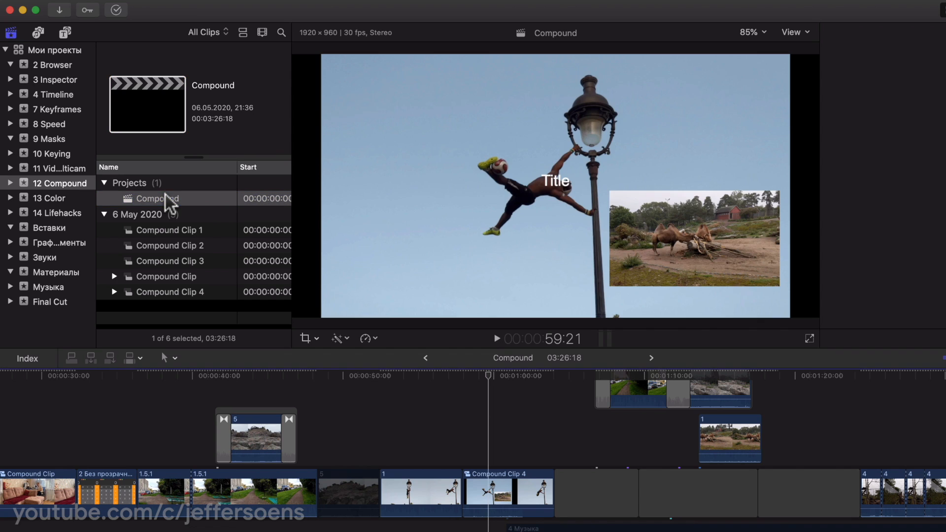
left_click(144, 232)
left_click(143, 246)
left_click(142, 272)
left_click(153, 232)
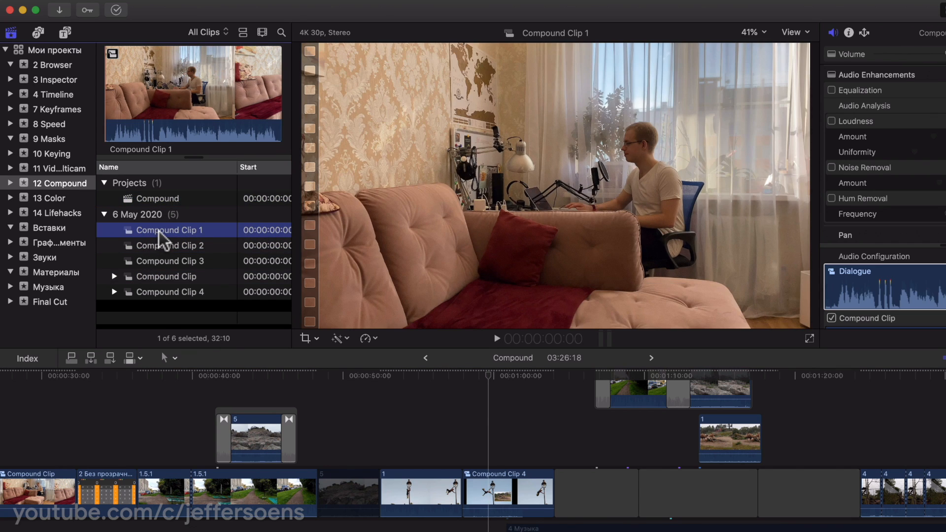
Find Compound Clip 1 in the 10 Keying event and preview it.
left_click(51, 153)
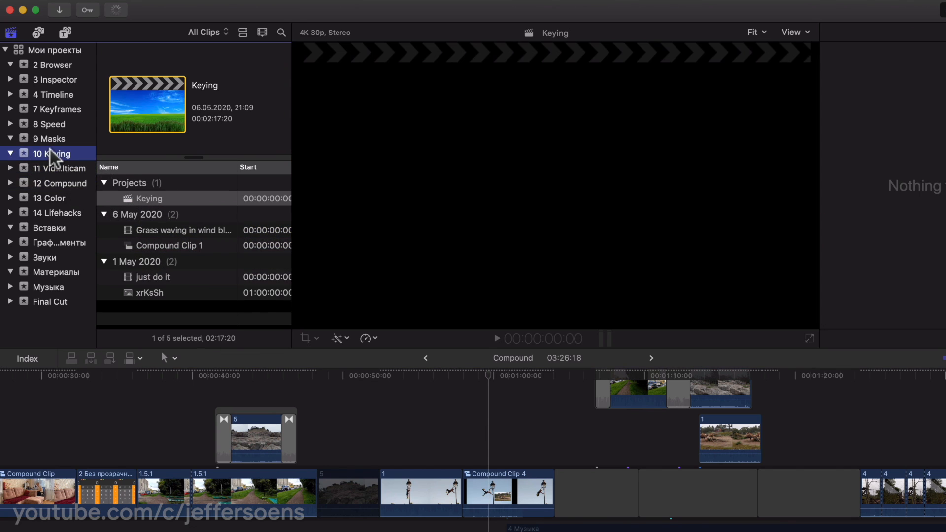
left_click(158, 245)
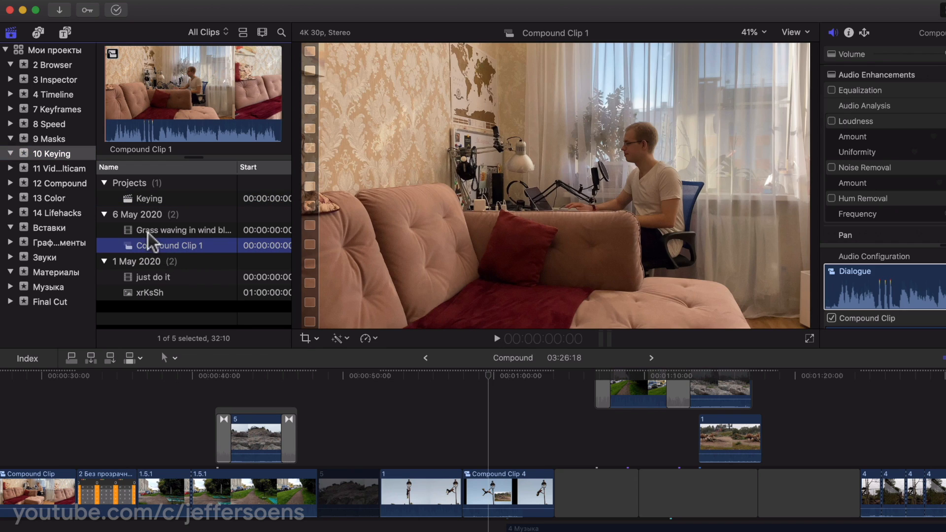
left_click(44, 331)
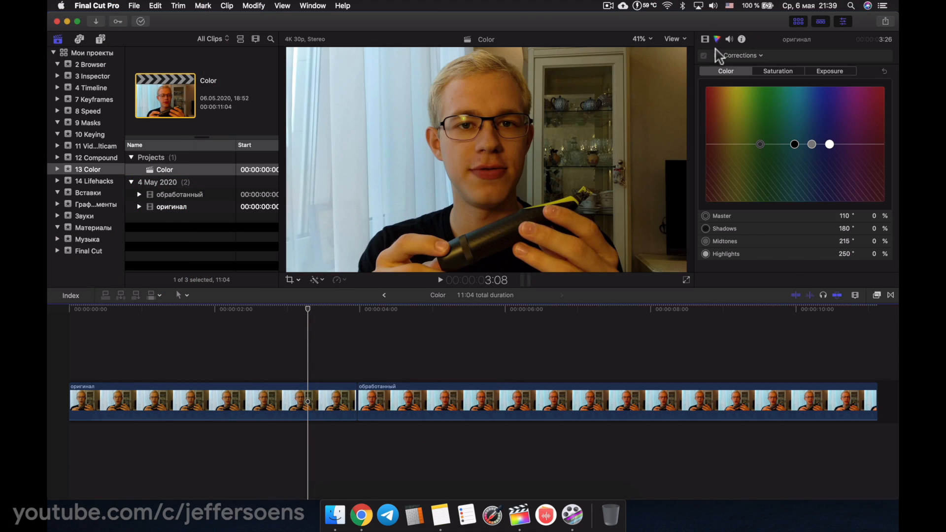
In the Color project, look through the color board's saturation and exposure controls and return to the color controls.
left_click(784, 72)
left_click(831, 72)
left_click(780, 72)
left_click(729, 72)
Compare the оригинал clip with the обработанный clip, ending with the playhead at 3:20 in the original.
left_click(311, 310)
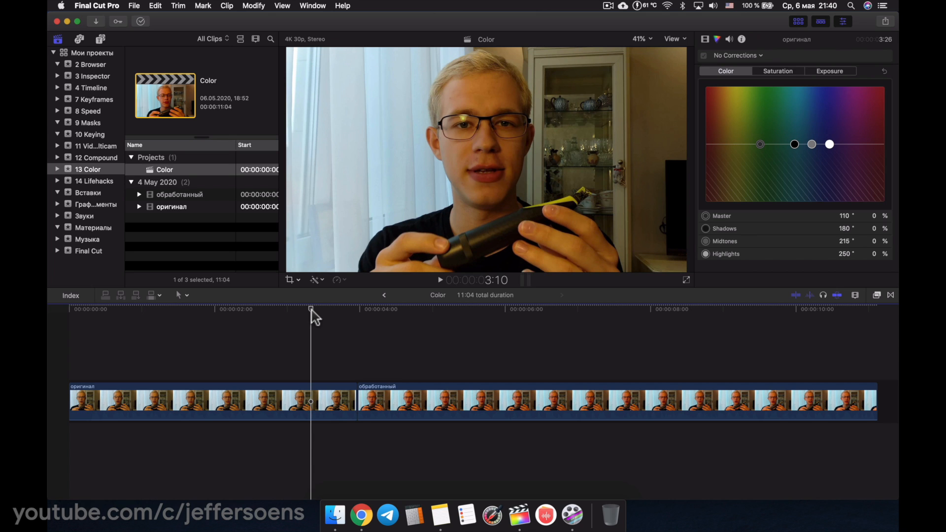
mouse_move(311, 310)
left_mouse_down()
mouse_move(209, 311)
mouse_move(300, 311)
left_mouse_up()
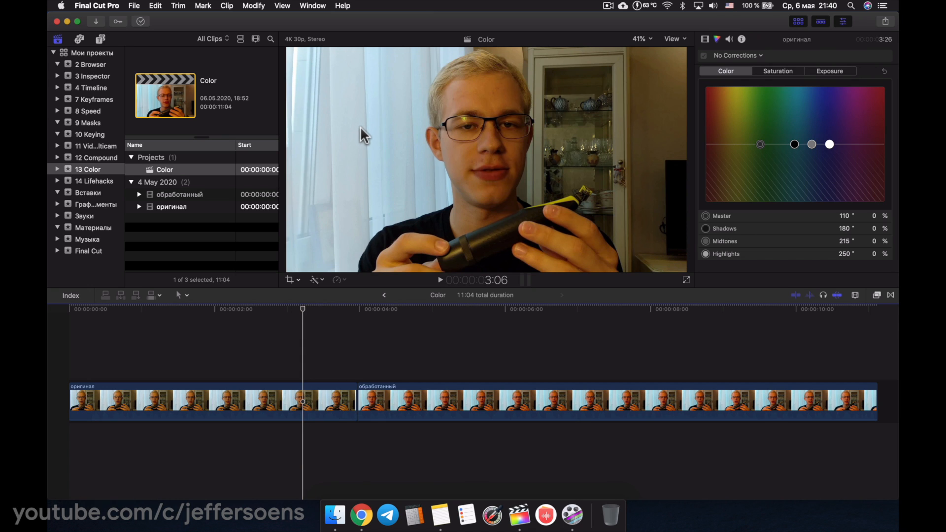
left_click_drag(294, 315, 338, 312)
key("l")
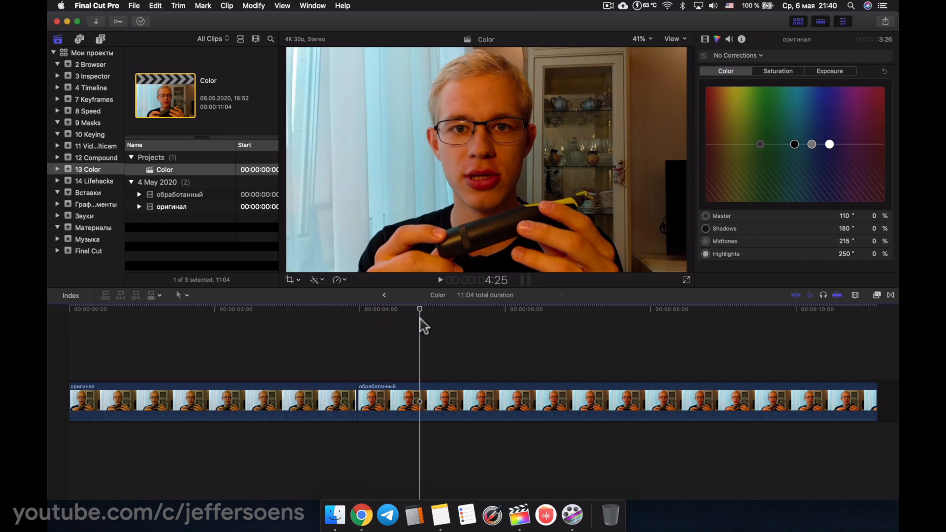
left_click_drag(420, 318, 314, 319)
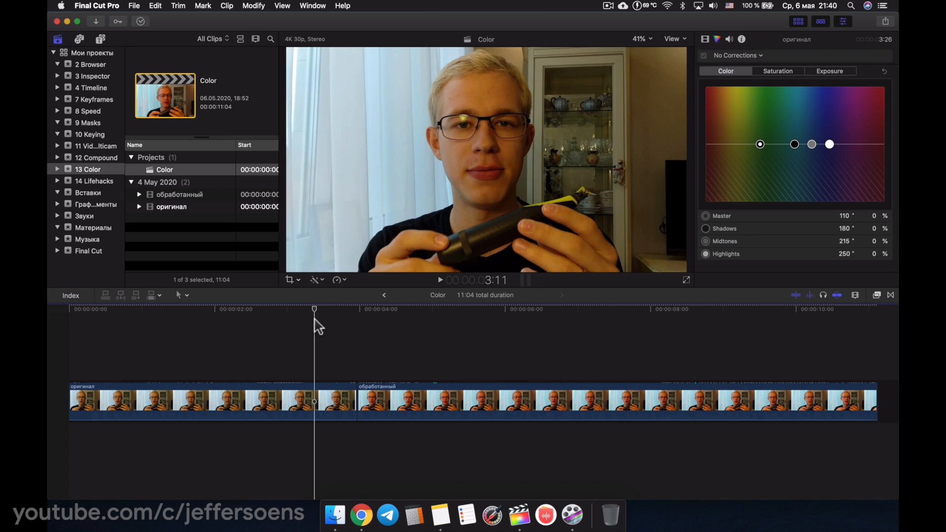
mouse_move(317, 312)
left_mouse_down()
mouse_move(379, 317)
mouse_move(293, 314)
mouse_move(336, 314)
left_mouse_up()
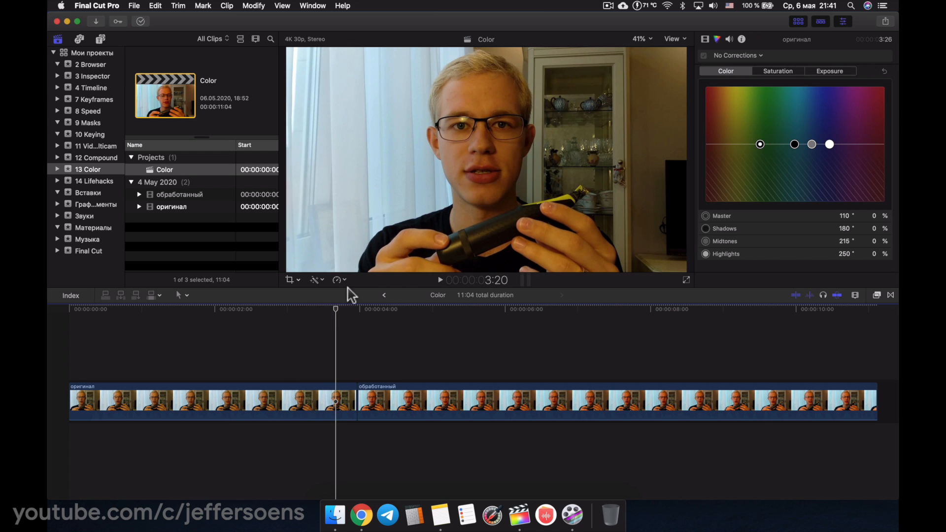
Add a Color Wheels correction to the оригинал clip, set its temperature to 3587, and toggle it to compare.
left_click(340, 399)
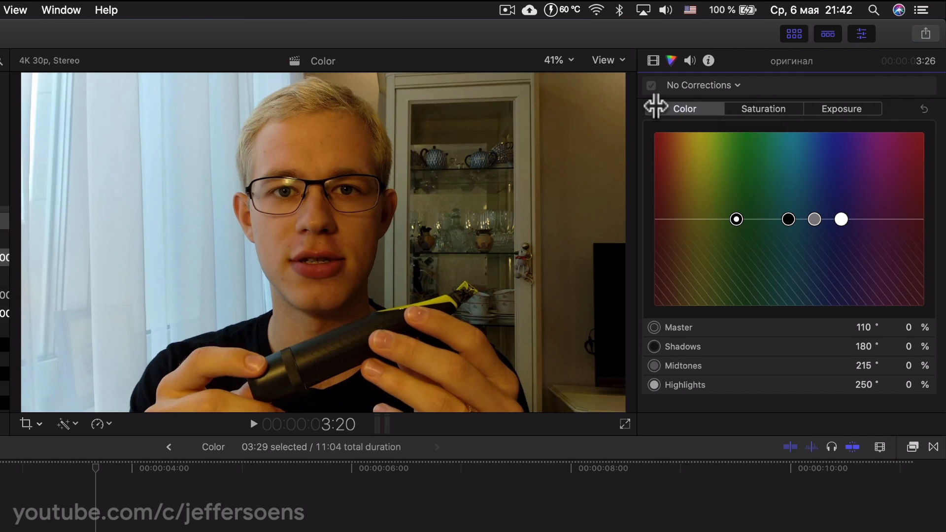
left_click(730, 86)
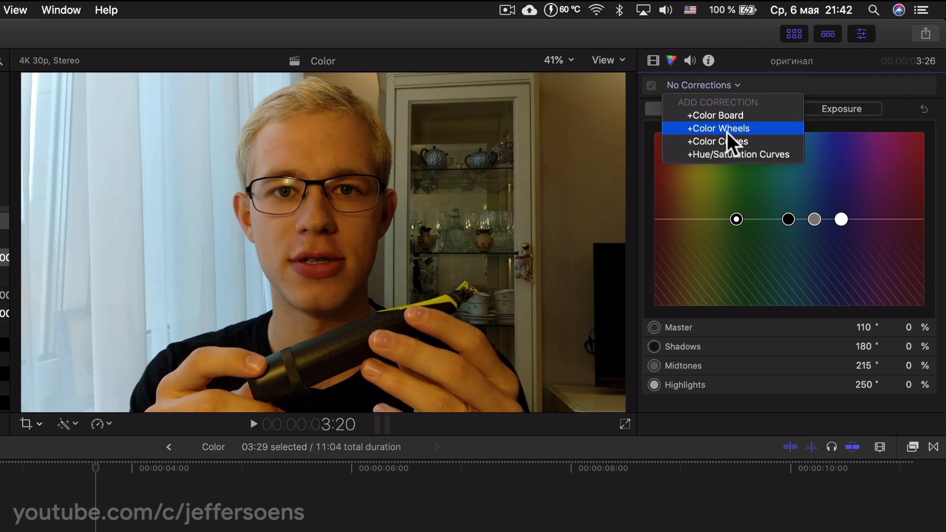
key("Escape")
scroll(729, 222, "down", 5)
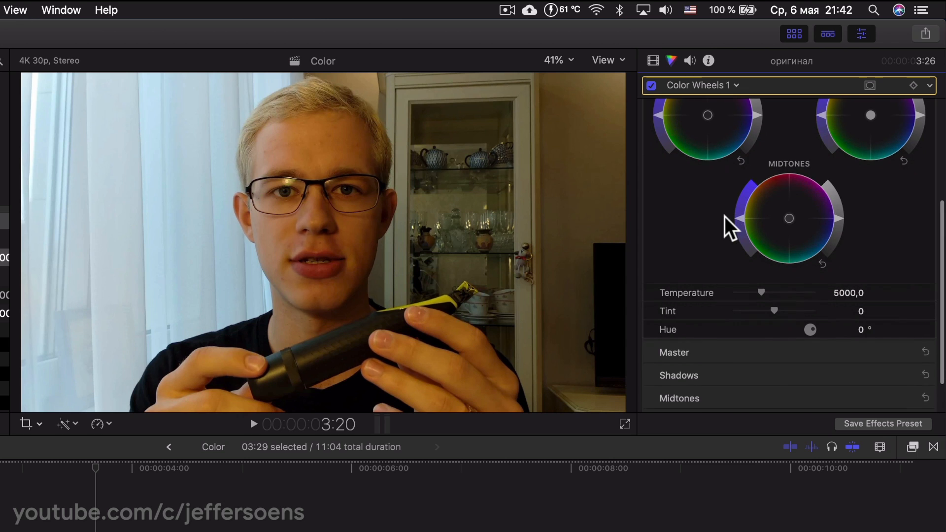
left_click_drag(762, 277, 750, 274)
left_click(651, 85)
left_click(651, 85)
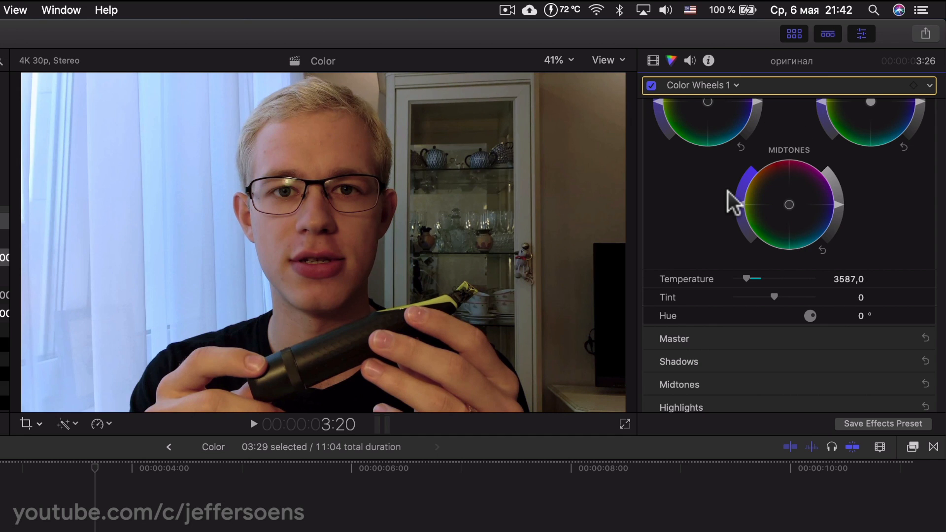
Add a Color Board correction to the clip and set its exposure to 9% for shadows and -18% for midtones.
scroll(729, 192, "up", 5)
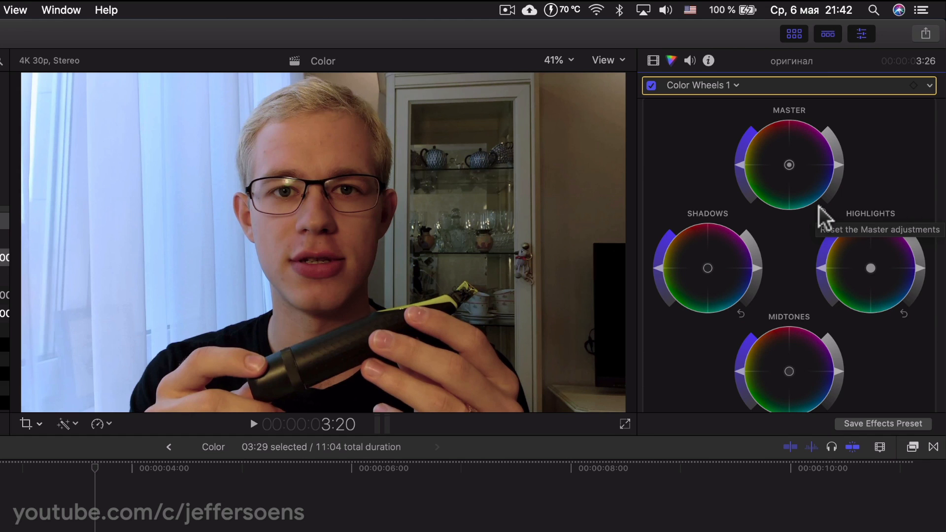
left_click(731, 86)
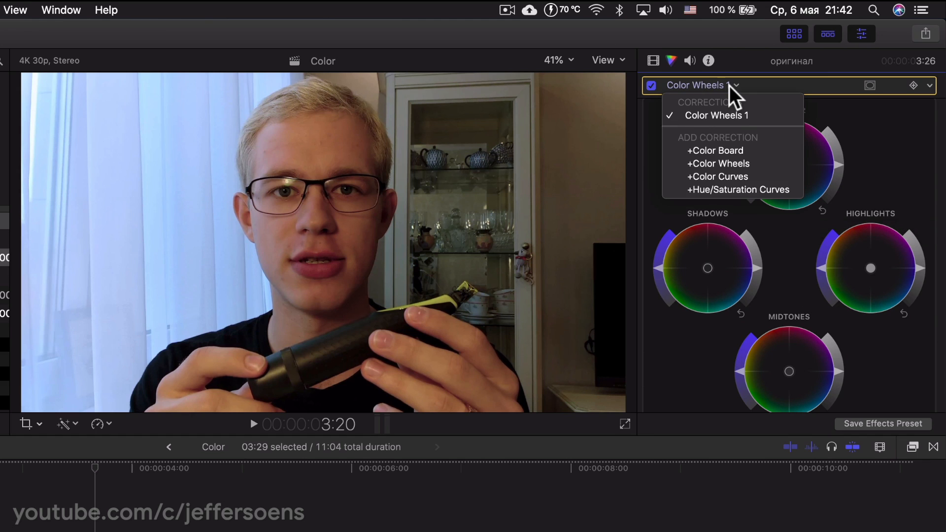
left_click(724, 151)
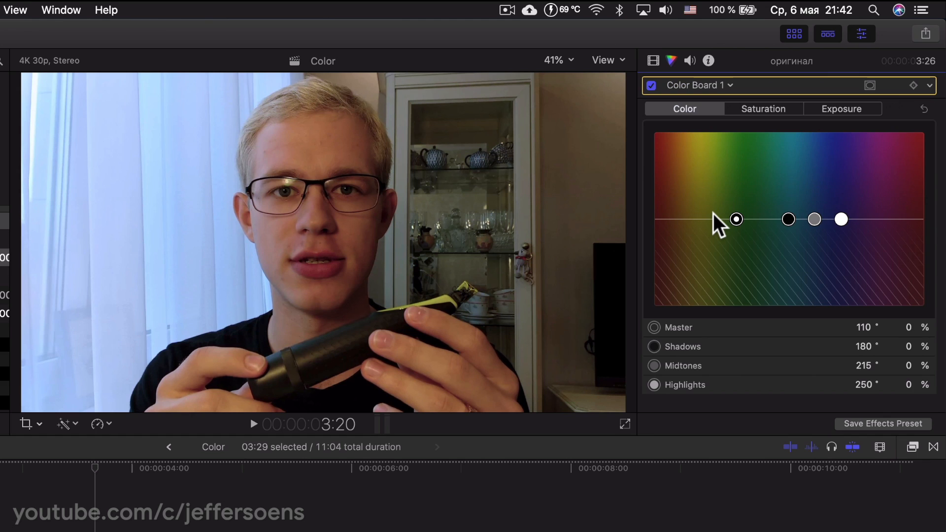
left_click(840, 110)
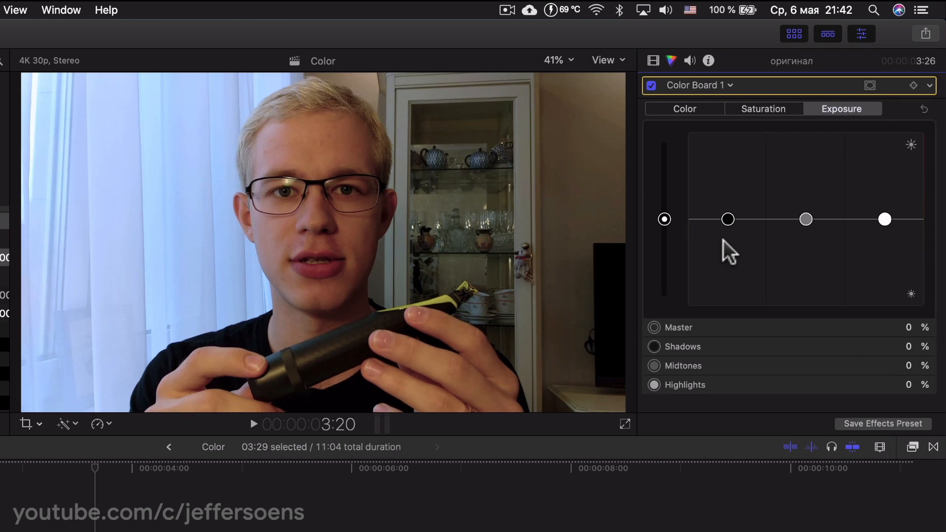
mouse_move(727, 220)
left_mouse_down()
mouse_move(728, 202)
mouse_move(730, 211)
left_mouse_up()
left_click_drag(807, 220, 807, 235)
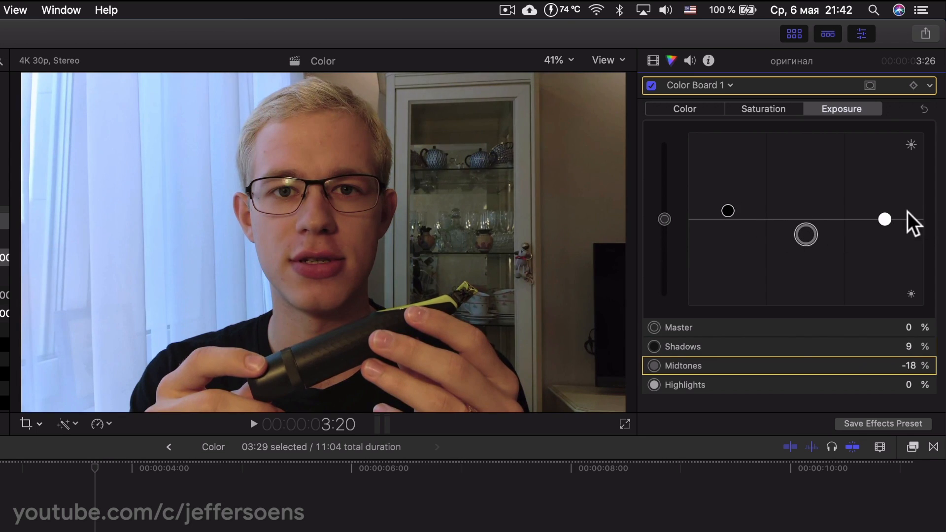
Raise the highlights exposure, ease the midtones and shadows exposure back slightly, and set the shadows saturation to -34%.
left_click_drag(886, 217, 886, 204)
left_click_drag(806, 234, 806, 229)
left_click_drag(728, 211, 728, 216)
left_click(764, 108)
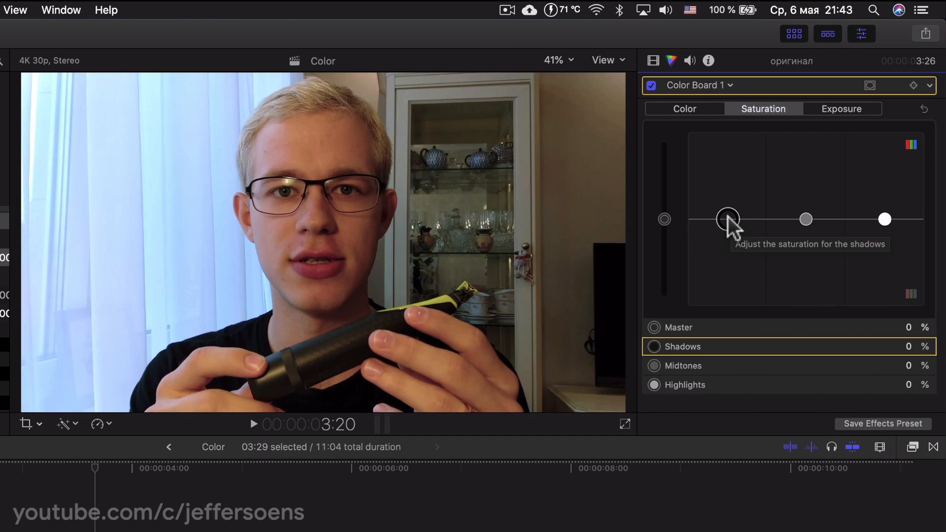
left_click_drag(728, 220, 728, 248)
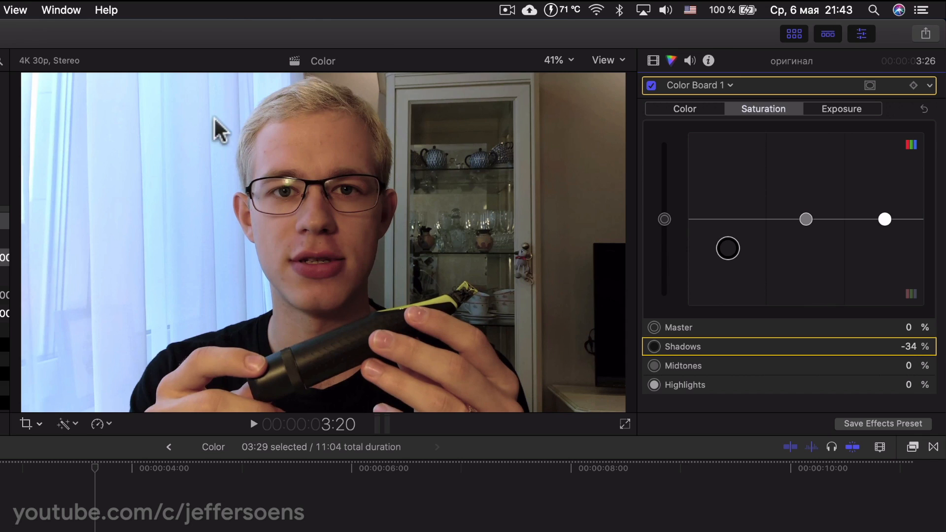
Add a Hue/Saturation Curves correction, sample the forehead's skin tone for Hue vs Sat, and slightly raise that hue's saturation.
left_click(723, 86)
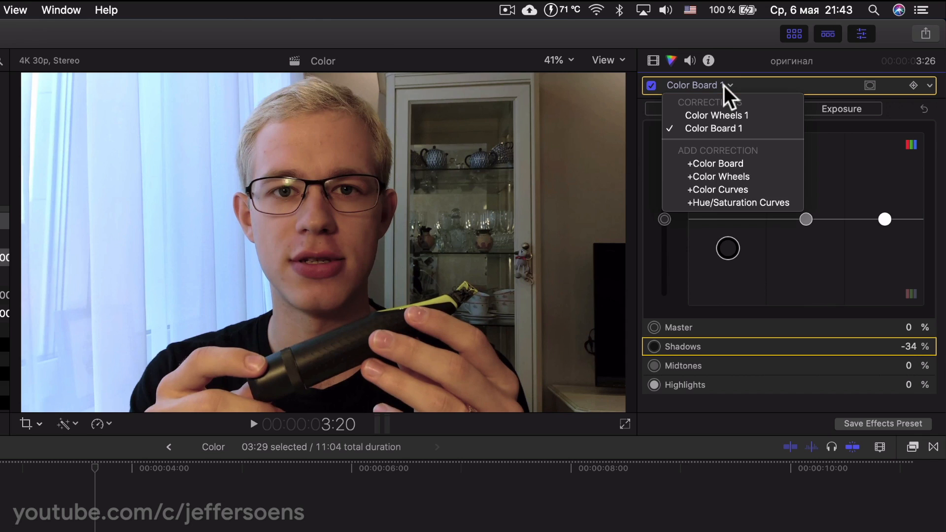
left_click(708, 203)
left_click(907, 260)
left_click(309, 148)
left_click(688, 318)
left_click_drag(686, 314, 681, 309)
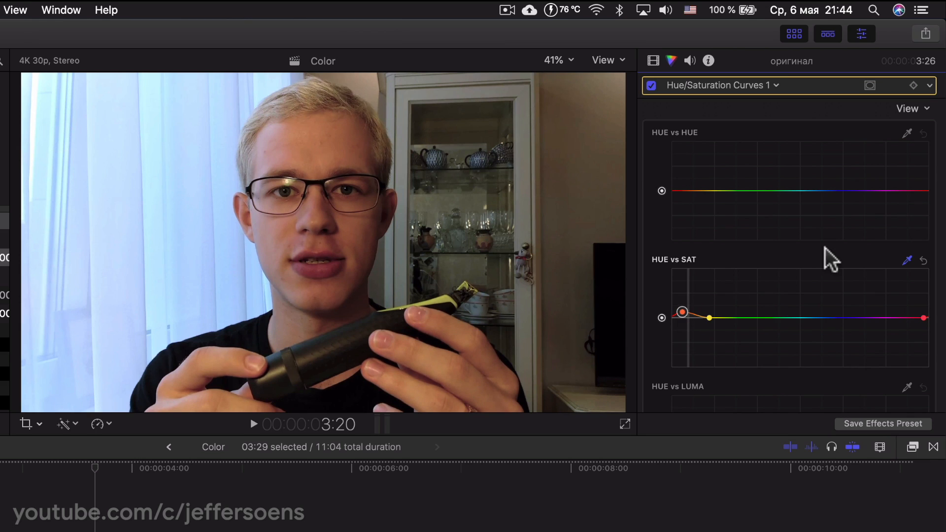
Sample the cabinet door's edge for the Hue vs Luma curve and raise the brightness of that yellow hue.
left_click(907, 260)
scroll(868, 311, "down", 5)
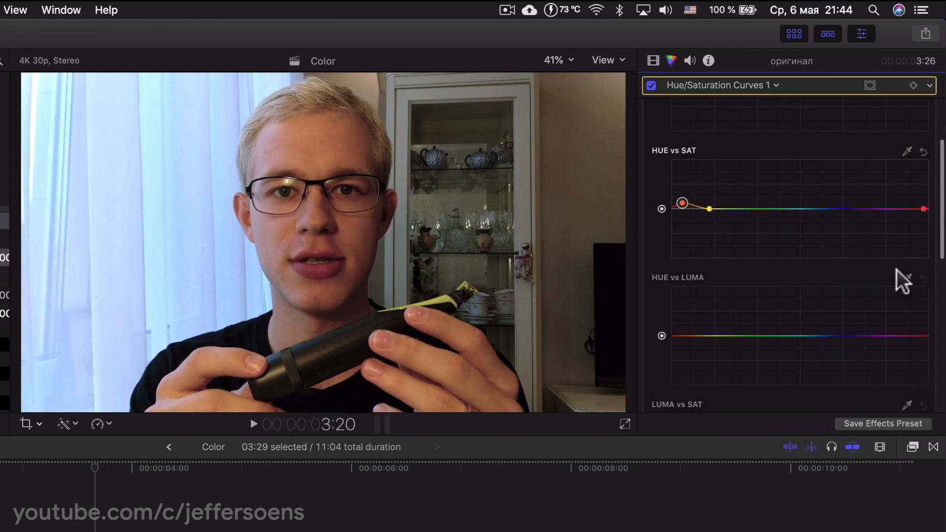
left_click(907, 278)
left_click(523, 165)
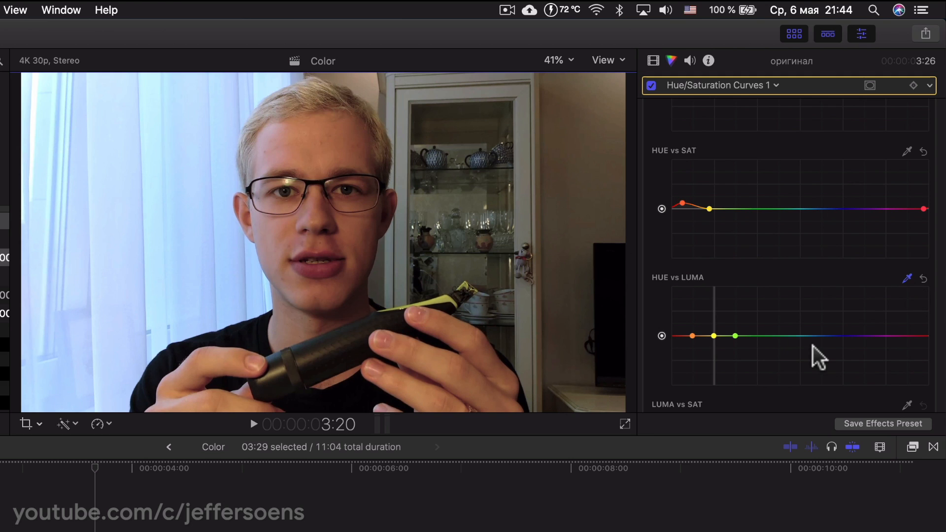
left_click(714, 335)
left_click_drag(714, 327, 713, 320)
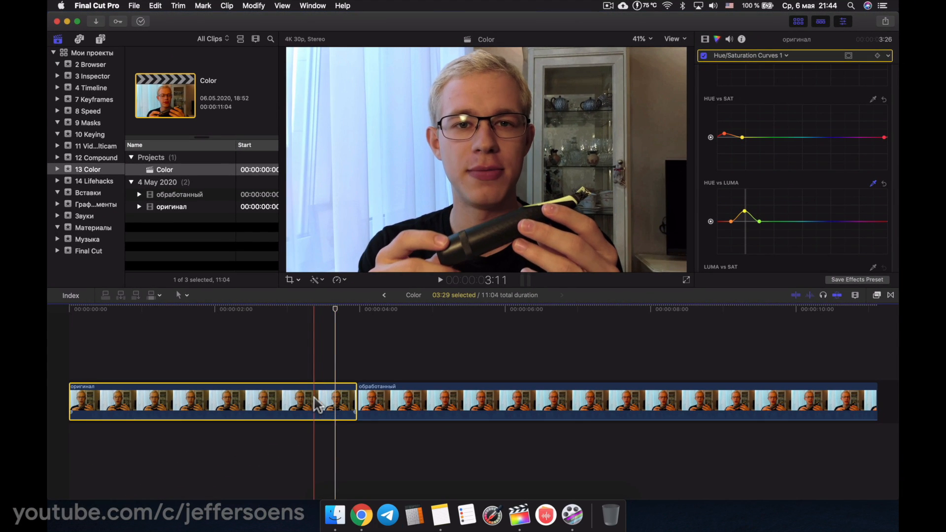
Duplicate the оригинал clip as a connected clip above itself, toggle the copy's visibility to compare, and move the playhead to 3:17.
left_click_drag(335, 404, 306, 359)
key("v")
key("v")
key("v")
key("v")
left_click(328, 309)
mouse_move(328, 309)
left_mouse_down()
mouse_move(371, 309)
mouse_move(330, 309)
left_mouse_up()
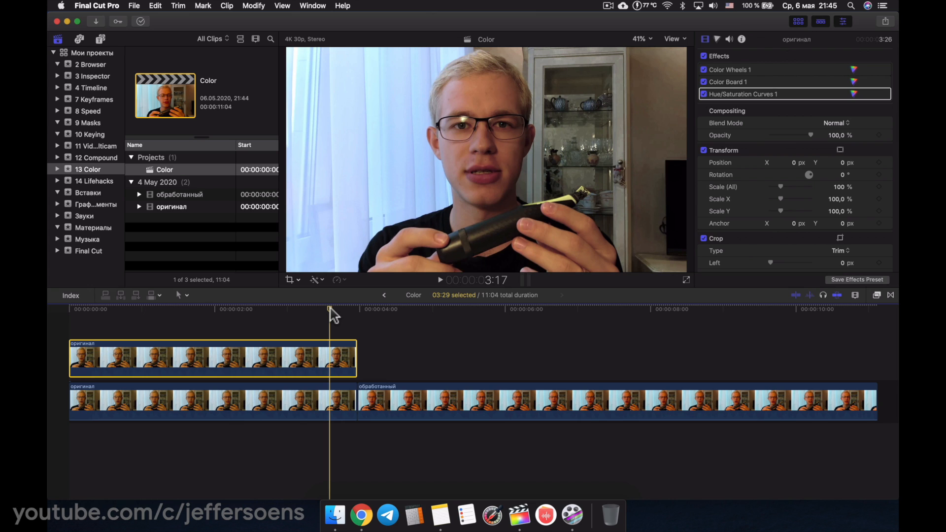
Review the connected оригинал copy's Hue/Saturation Curves, toggle its visibility around 3:20, and compare its look with the обработанный clip at 4:04.
mouse_move(330, 310)
left_mouse_down()
mouse_move(364, 310)
mouse_move(336, 309)
left_mouse_up()
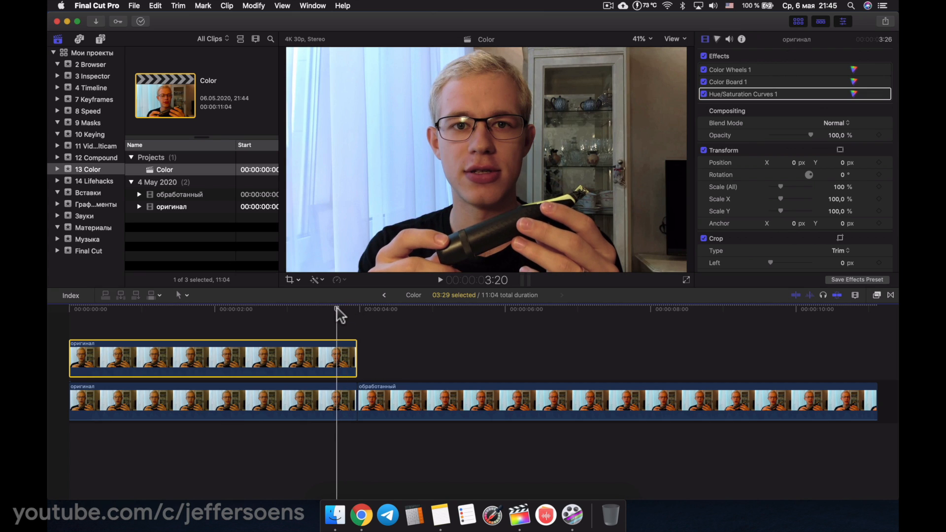
left_click(718, 40)
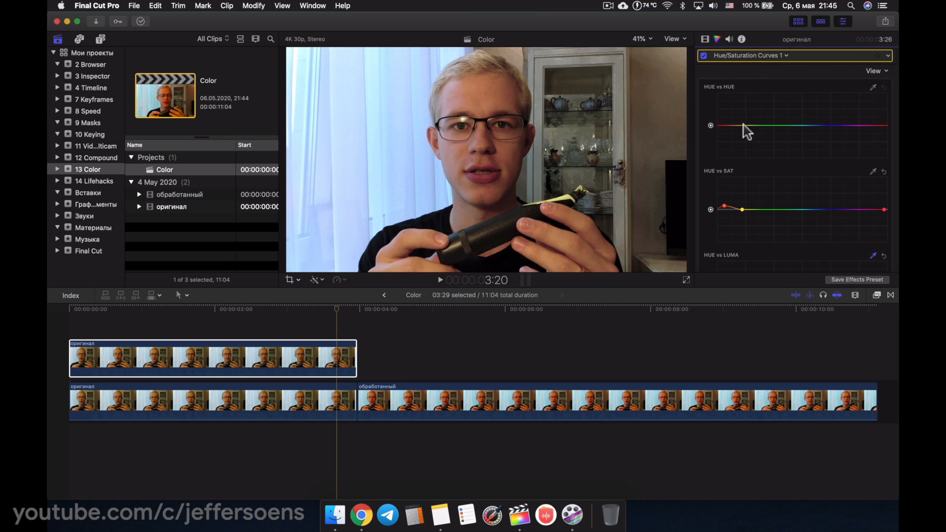
scroll(758, 184, "down", 5)
scroll(758, 184, "up", 5)
key("v")
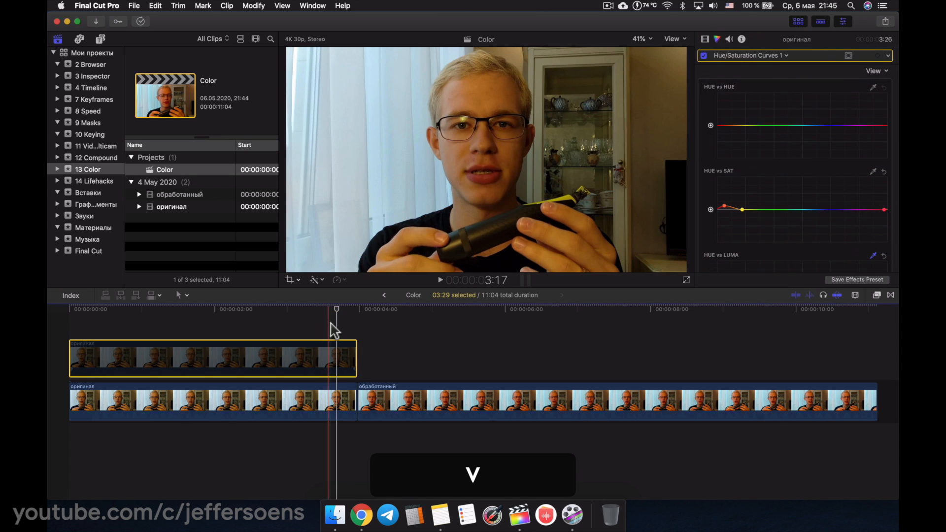
key("v")
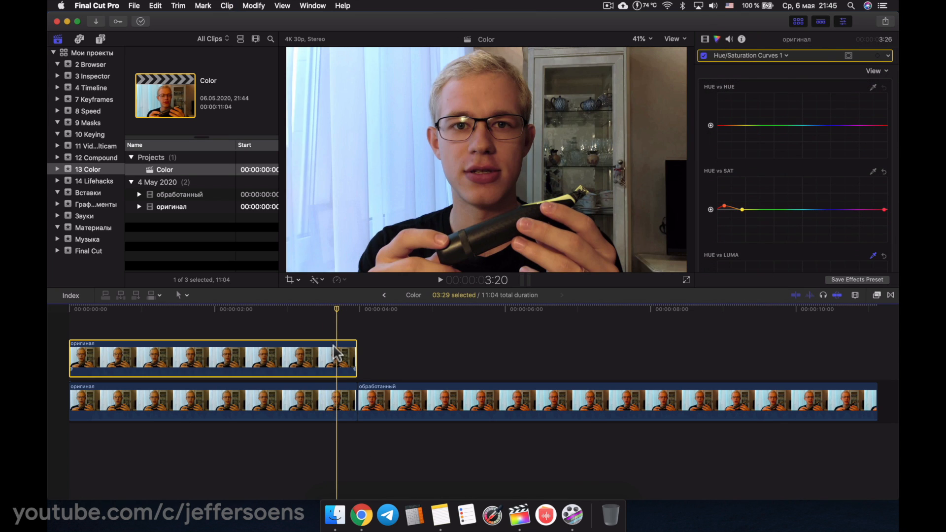
left_click_drag(338, 311, 372, 312)
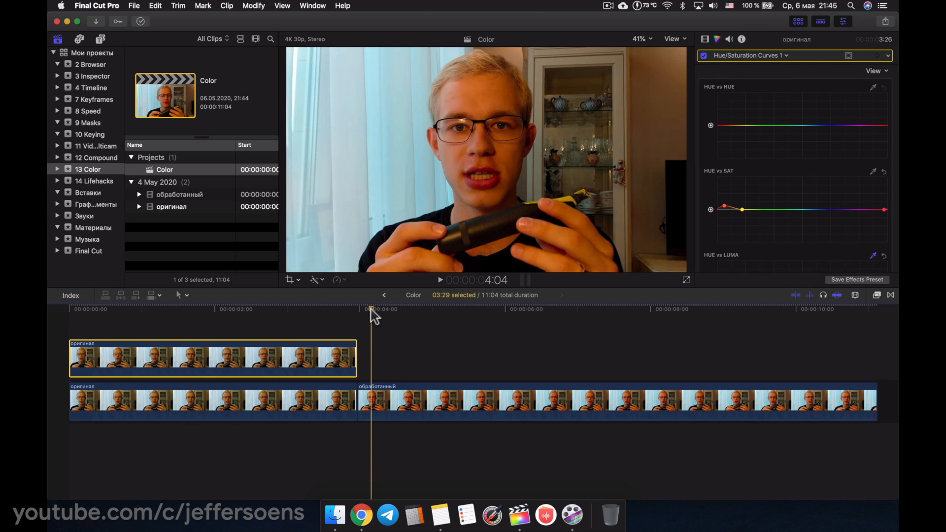
left_click_drag(371, 311, 328, 312)
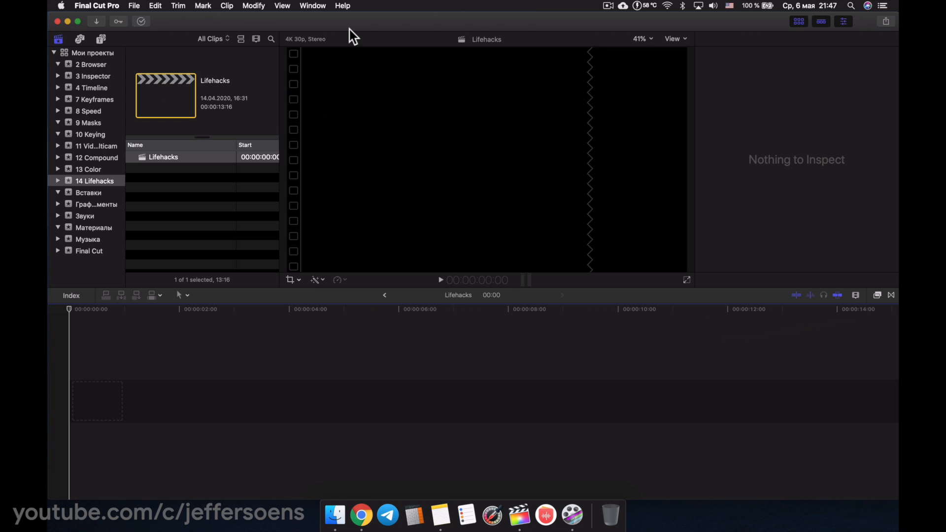
Switch to Finder and create a new folder named used inside the 4 Timeline folder.
key("super+Tab")
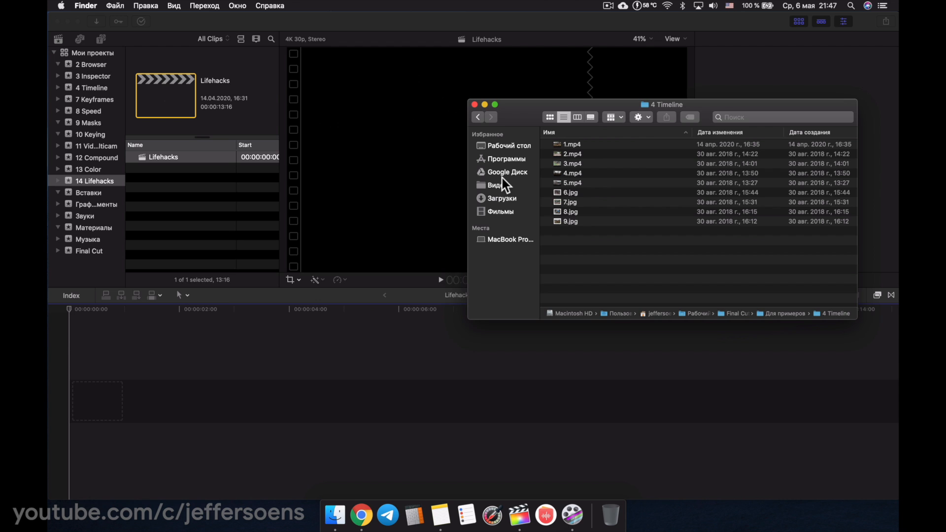
key("super+shift+n")
type("used")
key("Return")
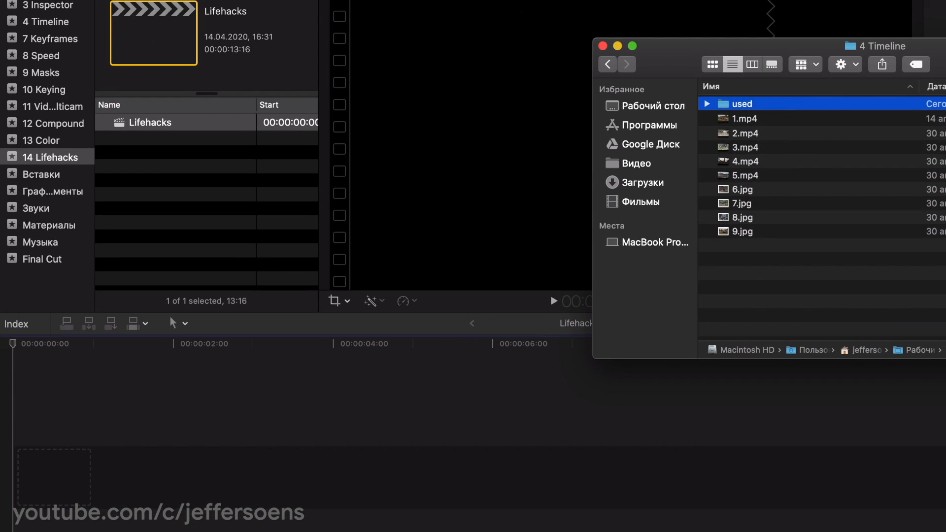
Add 1.mp4 from the Finder folder to the start of the empty Lifehacks timeline and skim through it.
left_click_drag(772, 120, 120, 459)
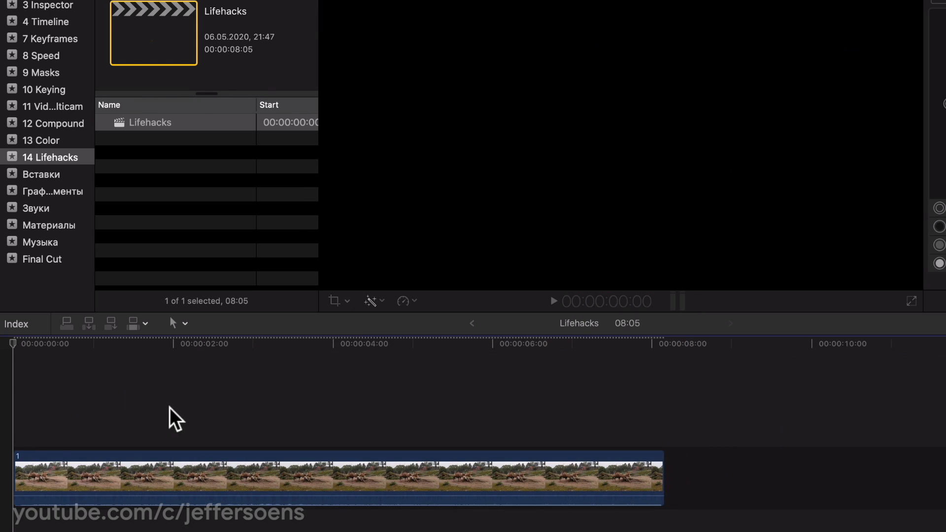
left_click(121, 368)
left_click_drag(122, 344, 185, 372)
Connect 2.mp4 above clip 1 at about 1 second with its end trimmed, and move the source file into the used folder.
key("super+Tab")
left_click(731, 134)
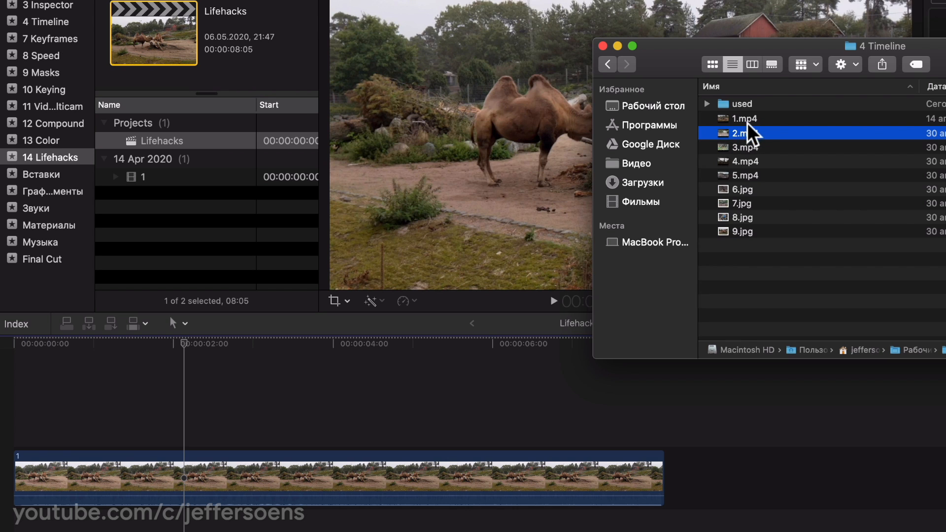
left_click_drag(743, 140, 115, 409)
left_click(218, 353)
key("alt+]")
left_click(169, 356)
key("super+Tab")
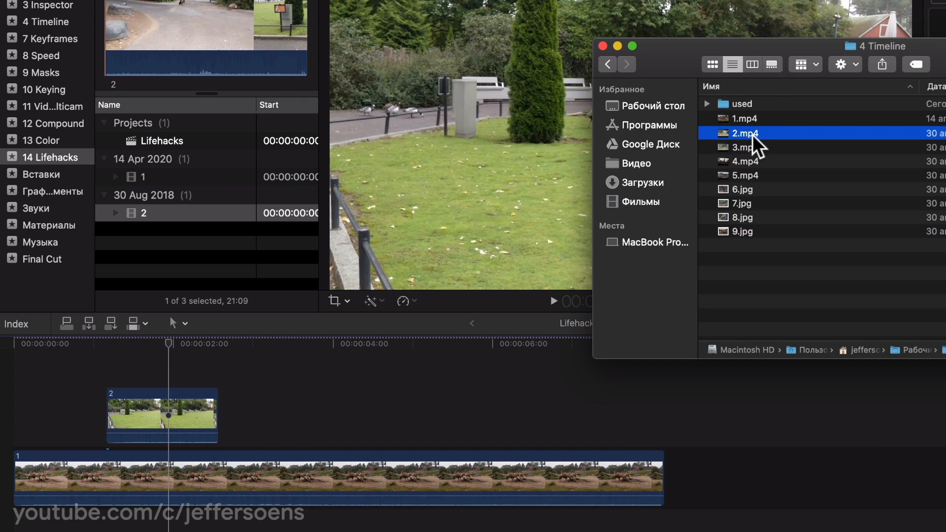
left_click_drag(758, 140, 746, 106)
Connect 5.mp4 above clip 1 at about 4 seconds with its end trimmed, and move the source file into the used folder.
left_click_drag(753, 143, 394, 372)
left_click(393, 359)
key("alt+]")
key("super+Tab")
left_click_drag(752, 153, 748, 107)
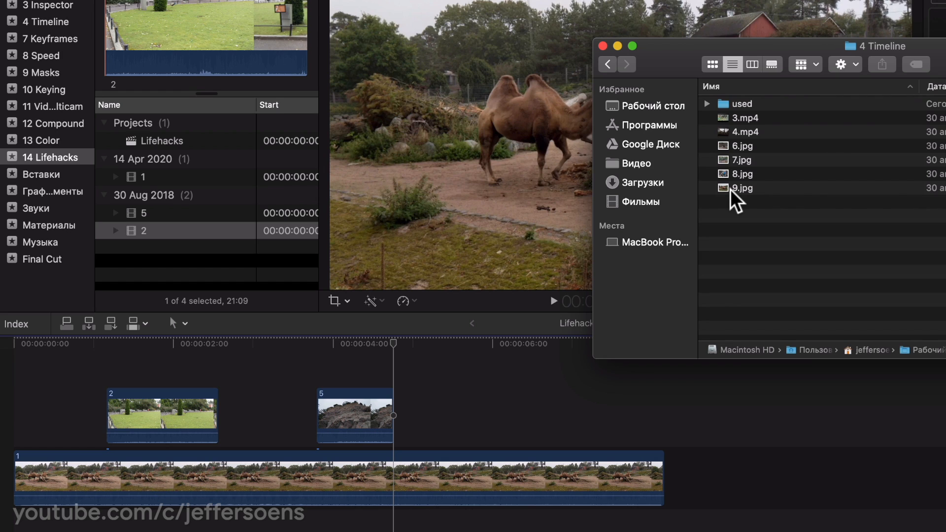
Look through the imported clips of the 14 Lifehacks event in filmstrip view and return the browser to list view.
left_click_drag(686, 68, 645, 68)
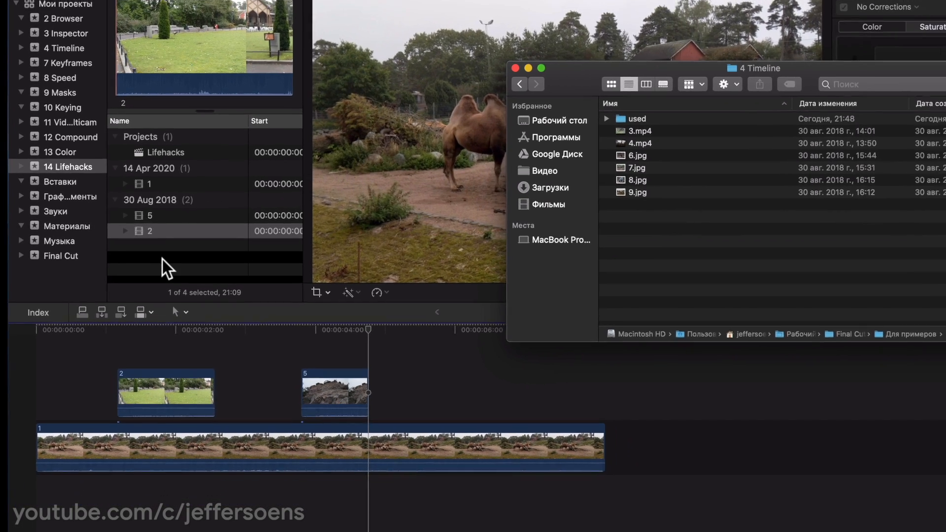
left_click(159, 265)
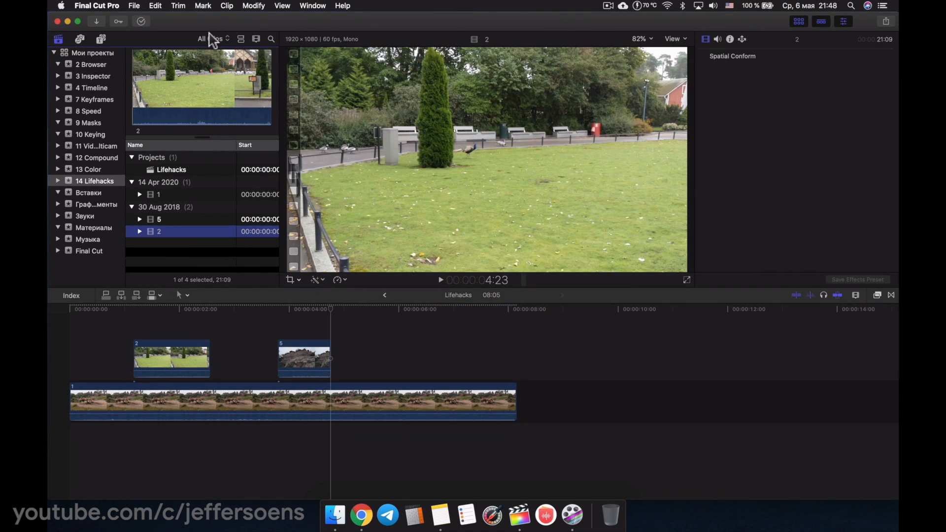
left_click(241, 39)
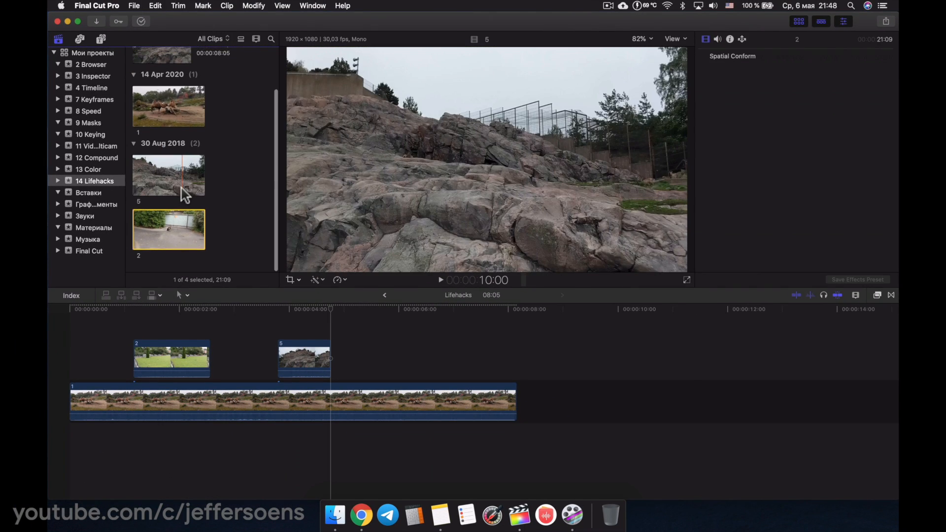
left_click(241, 39)
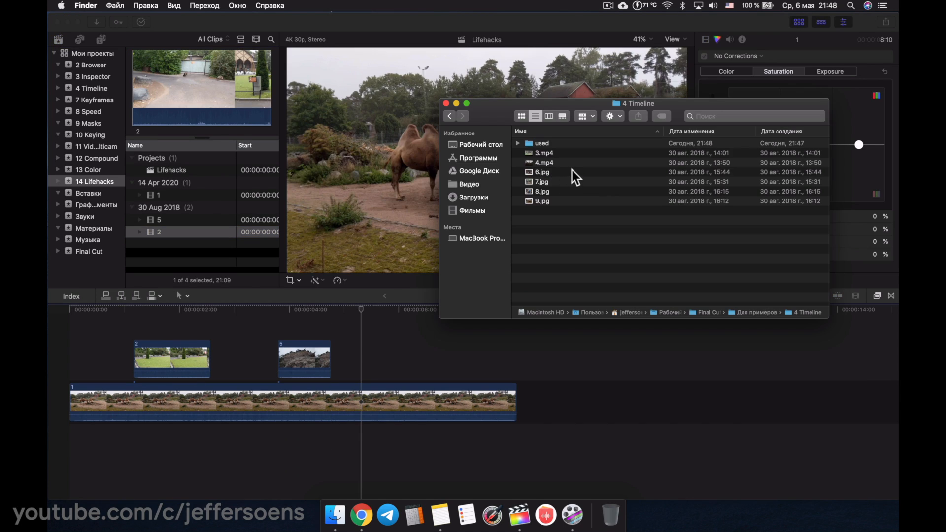
Append 4.mp4 after clip 1 in the primary storyline and play across the cut between them.
left_click_drag(573, 164, 510, 249)
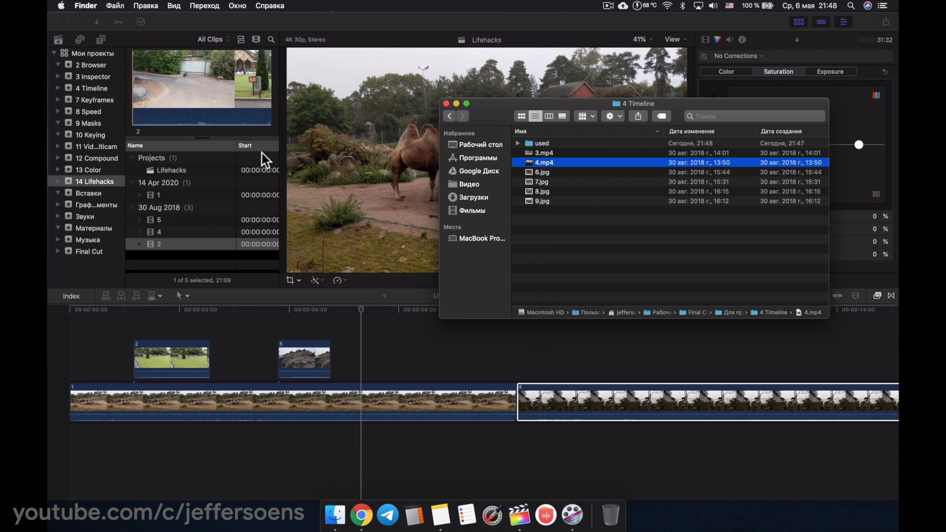
left_click(545, 349)
key("space")
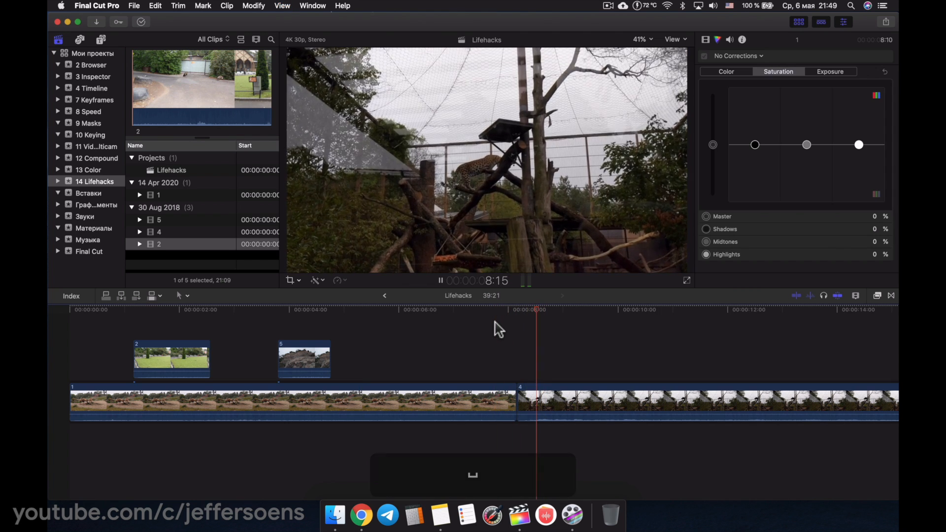
key("space")
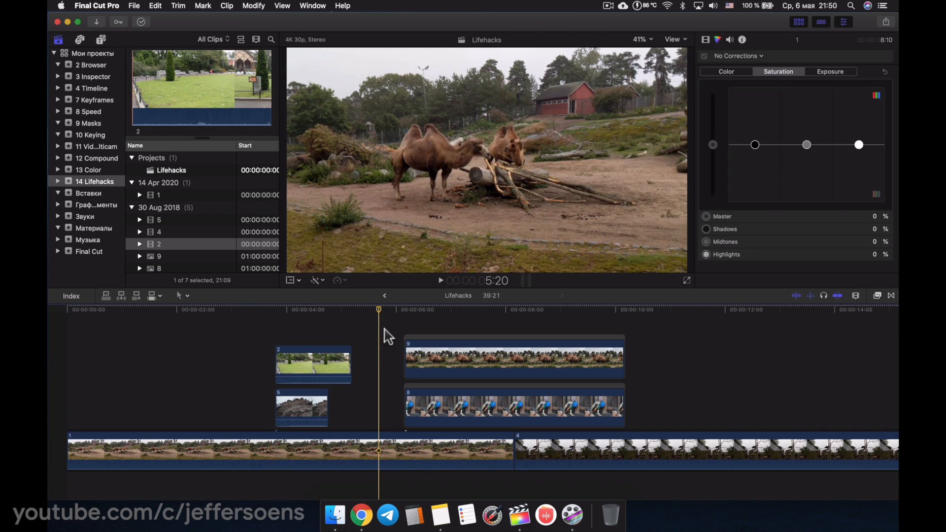
Apply the default transition to both ends of connected clips 8 and 9, and play them from 6:05.
left_click_drag(379, 309, 405, 311)
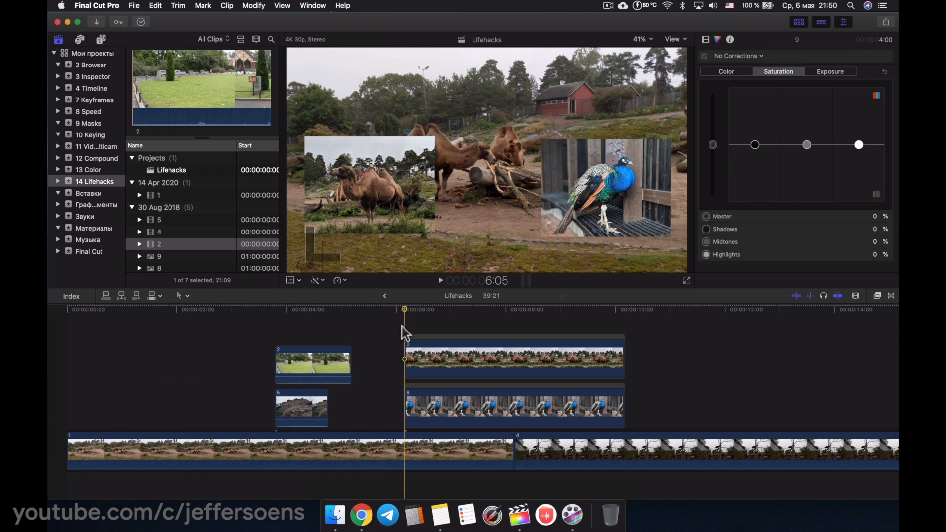
left_click(419, 402)
key("ctrl+t")
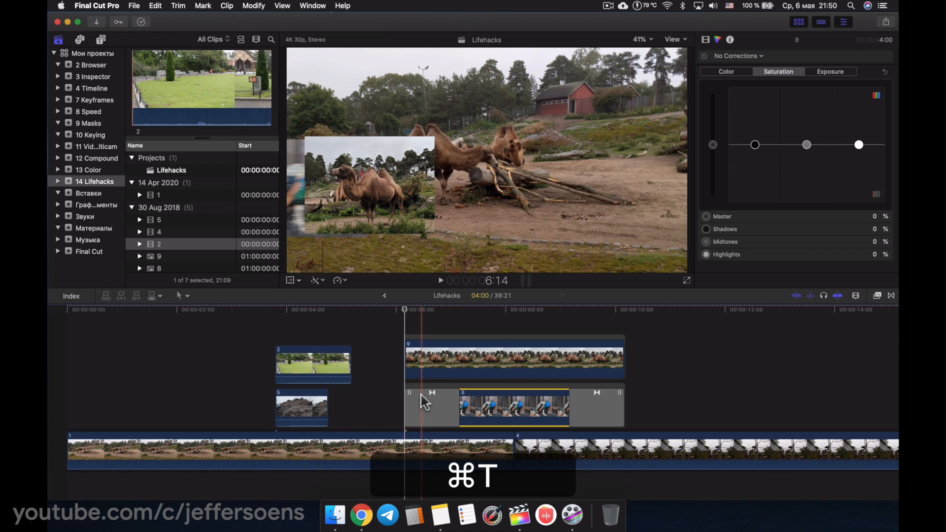
left_click(432, 364)
key("super+t")
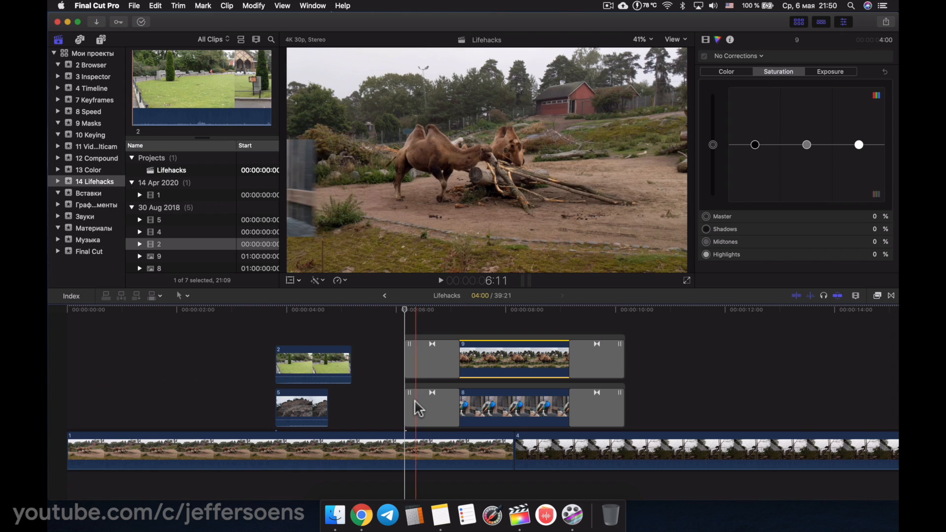
key("l")
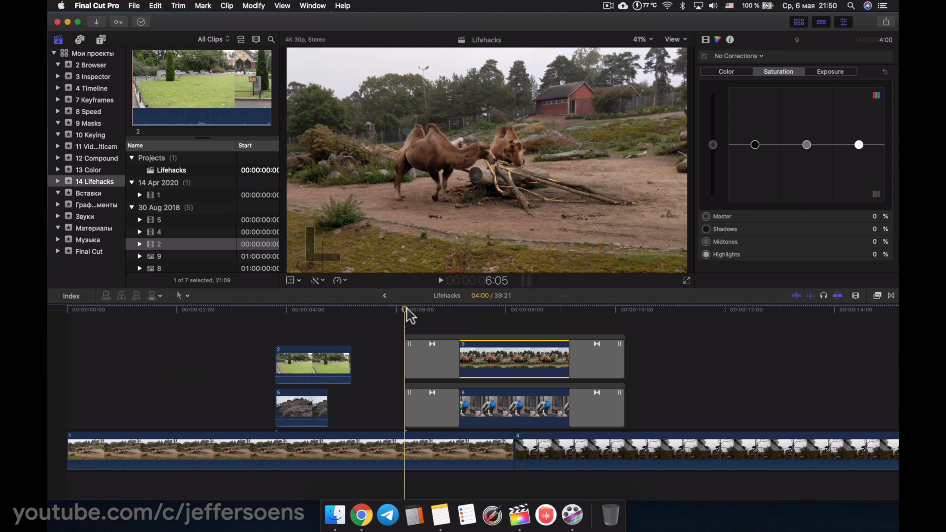
key("space")
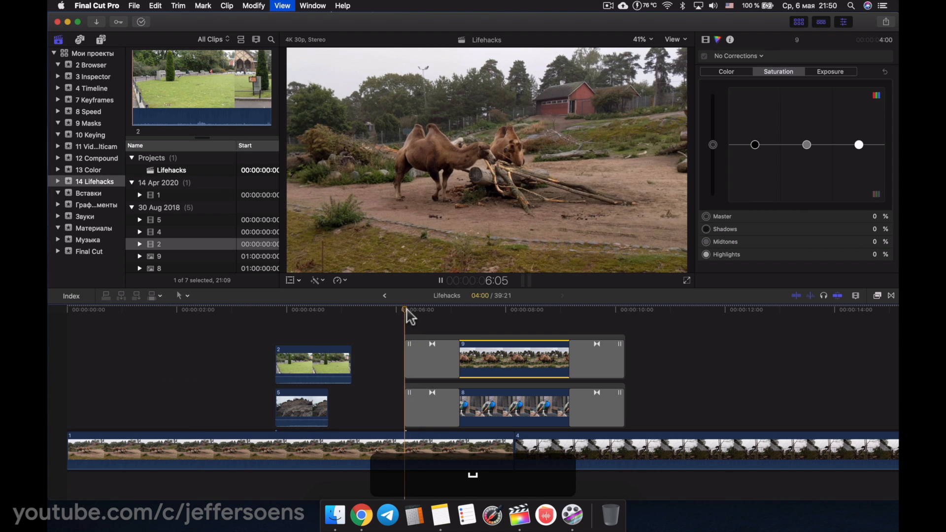
Delete the start and end transitions from connected clips 8 and 9.
key("BackSpace")
left_click(586, 367)
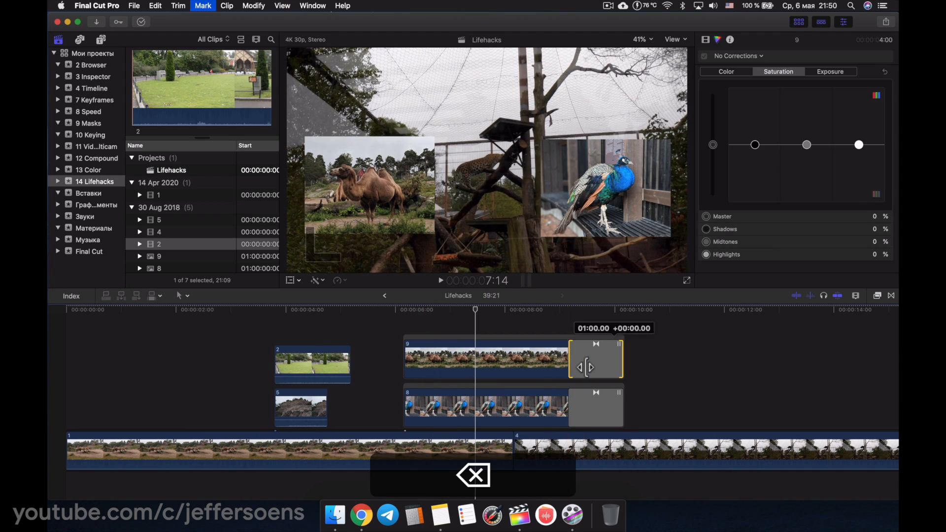
left_click(587, 410, "super")
key("BackSpace")
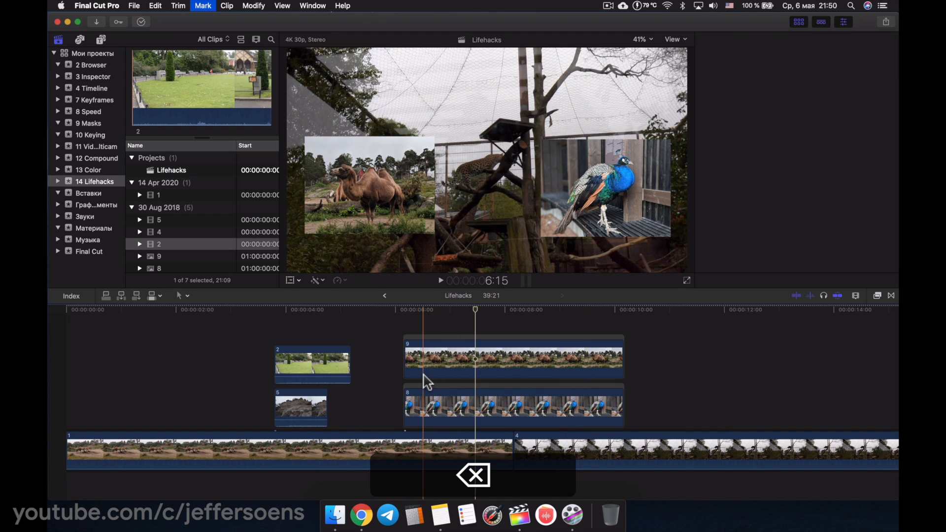
Group the overlaid clips 8 and 9 into a compound clip, and add the default transition at both its ends.
left_click_drag(398, 351, 423, 380)
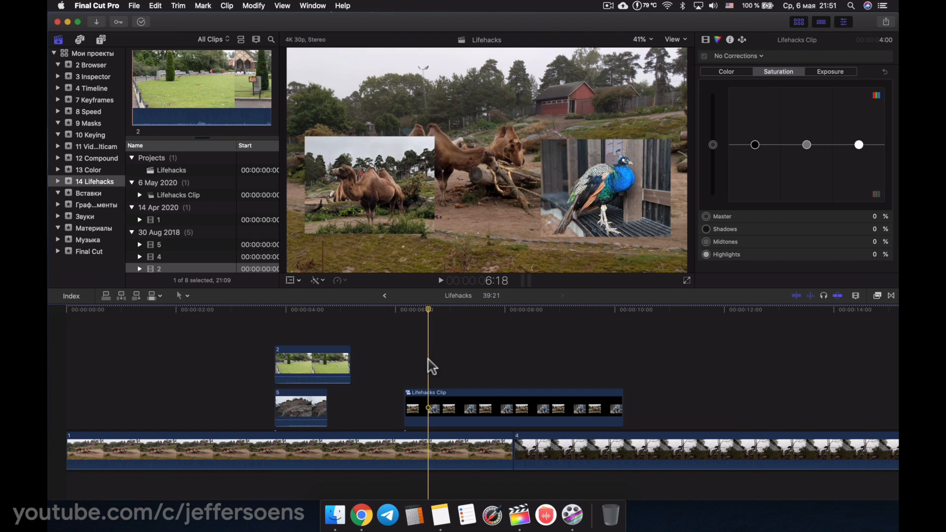
left_click(433, 410)
key("alt+g")
key("alt+Return")
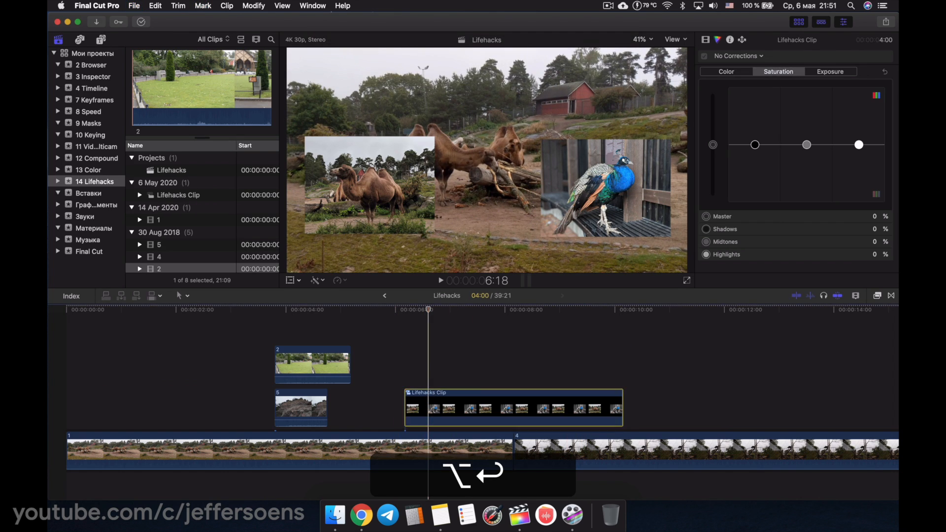
key("super+t")
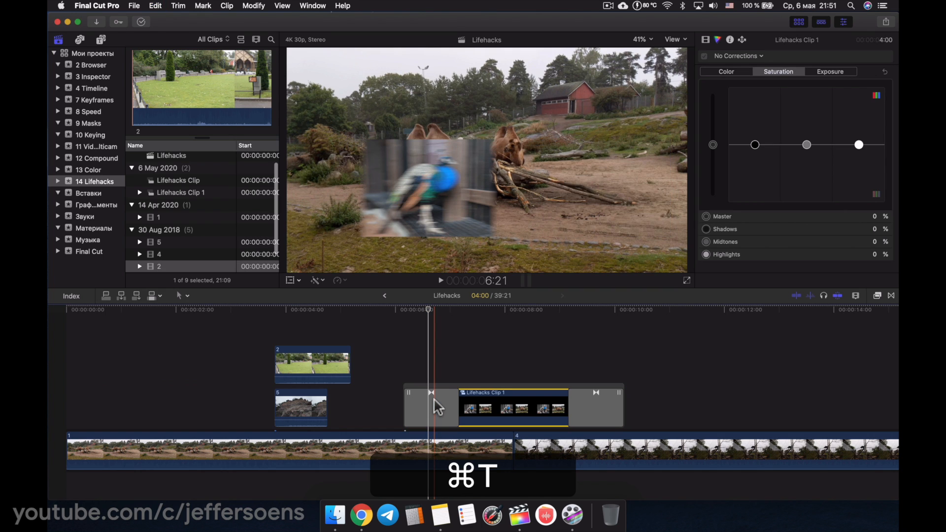
key("space")
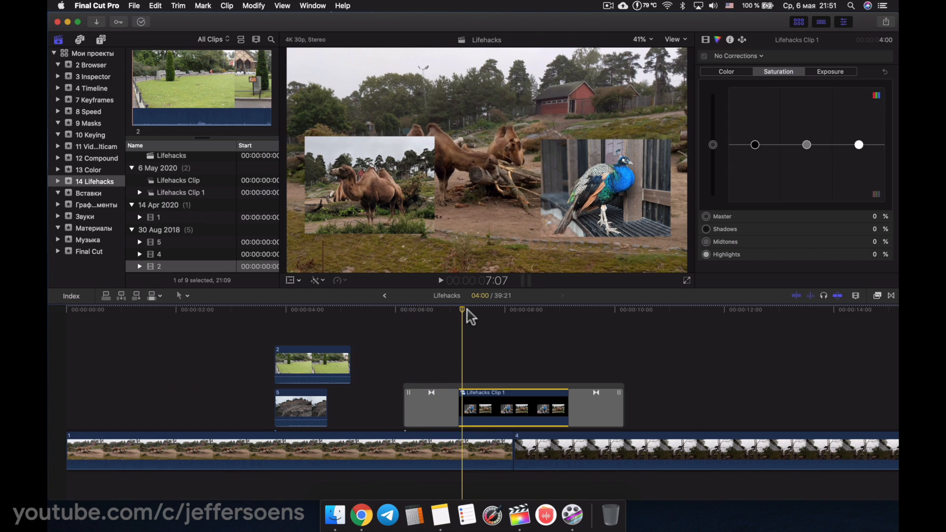
Show the video properties of connected clip 2 at 4:11 and reset its Scale (All) parameter.
left_click(497, 335)
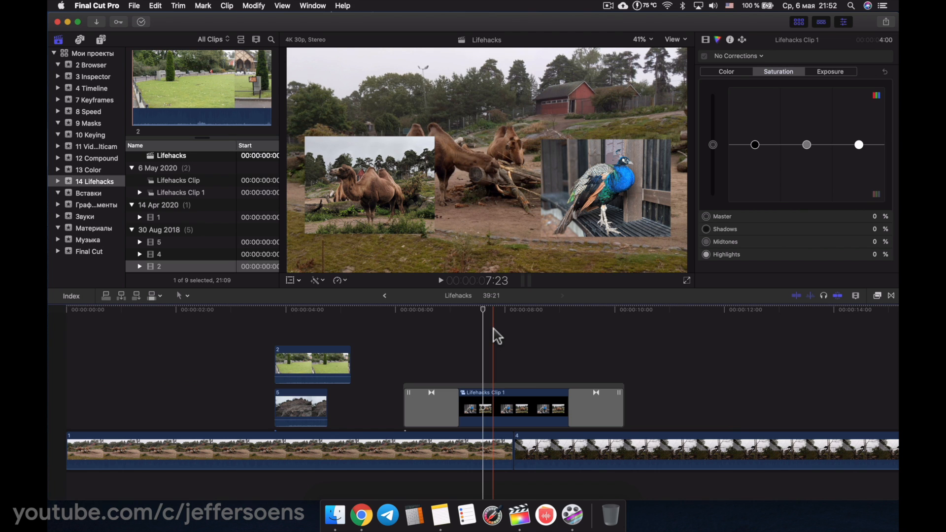
left_click(308, 368)
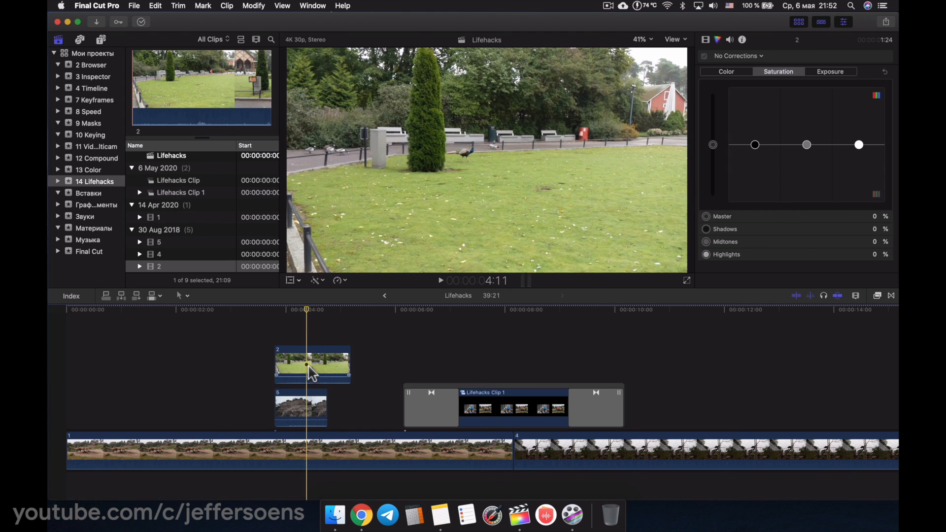
left_click(310, 372)
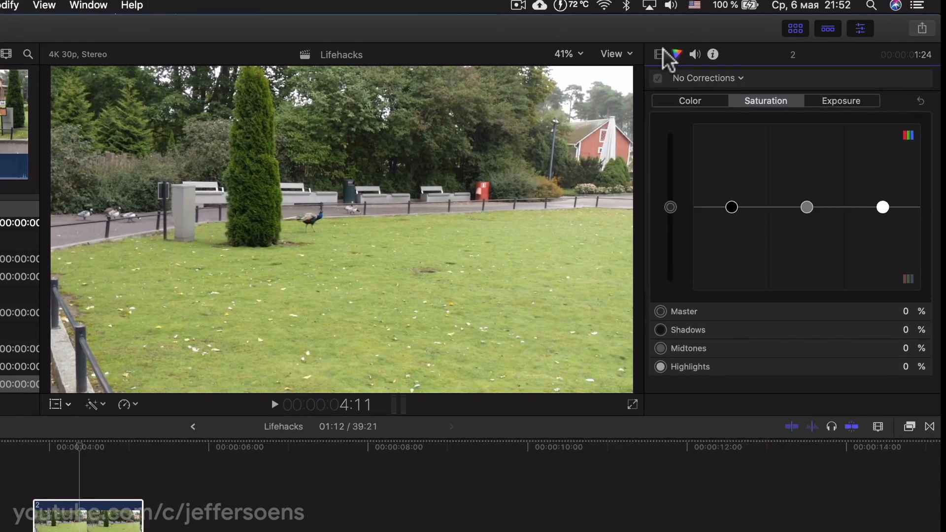
left_click(685, 45)
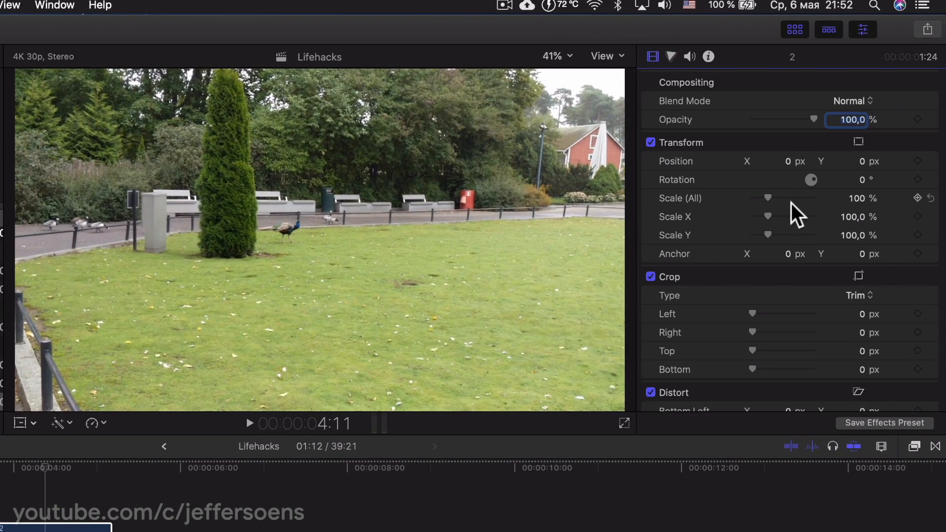
mouse_move(767, 197)
left_mouse_down()
mouse_move(777, 198)
mouse_move(768, 196)
left_mouse_up()
left_click(931, 197)
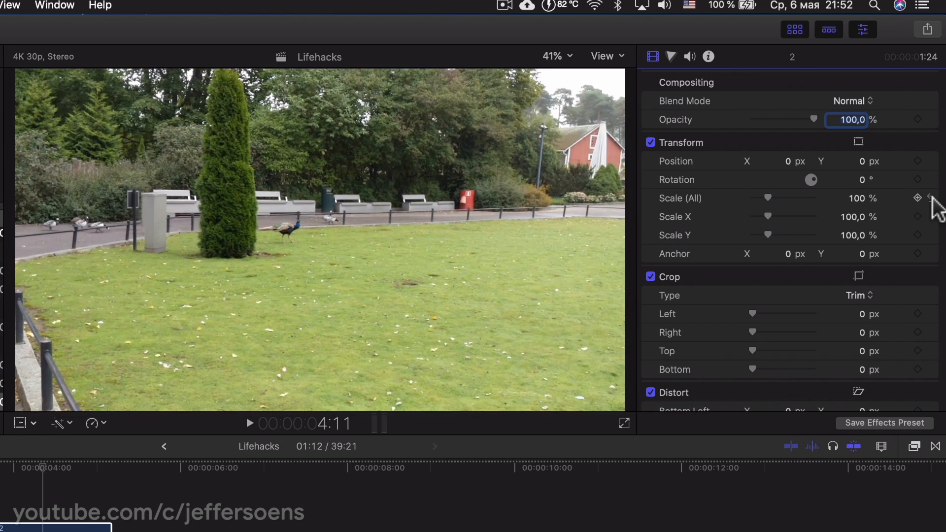
Try several Scale (All) values on connected clip 2, including 104%, 73% and 109%.
left_click(857, 197)
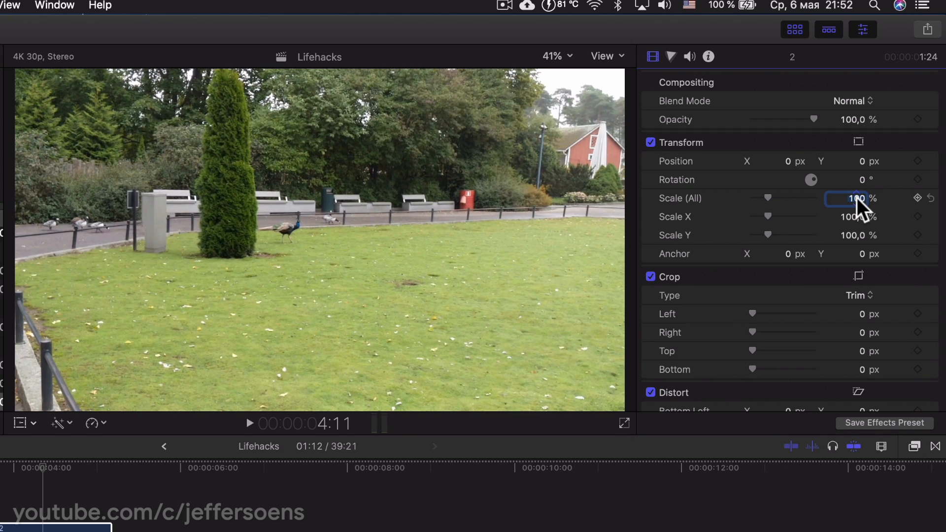
scroll(857, 198, "up", 3)
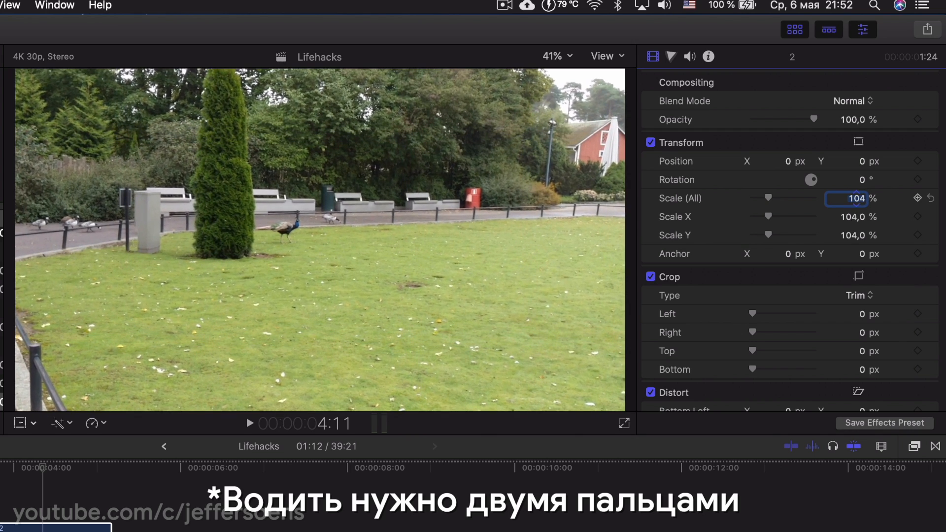
scroll(857, 197, "down", 6)
scroll(857, 198, "up", 4)
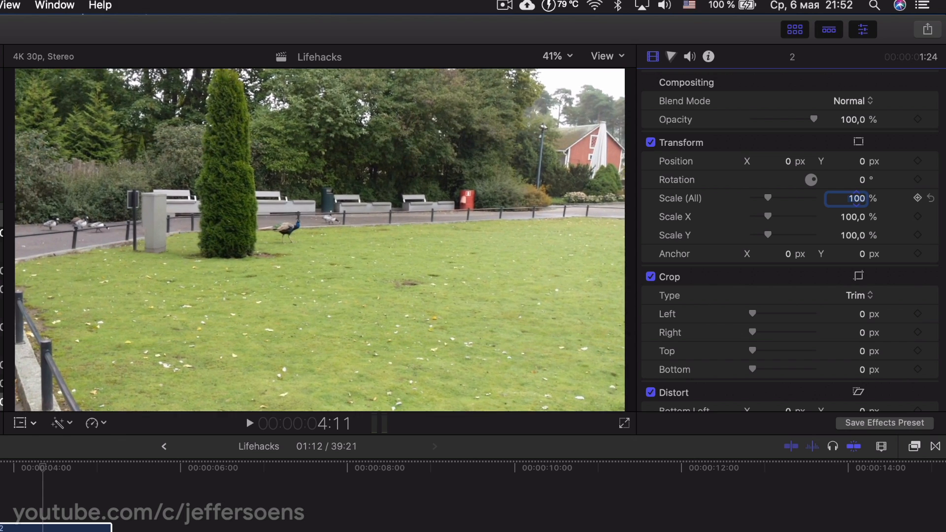
scroll(857, 197, "down", 15)
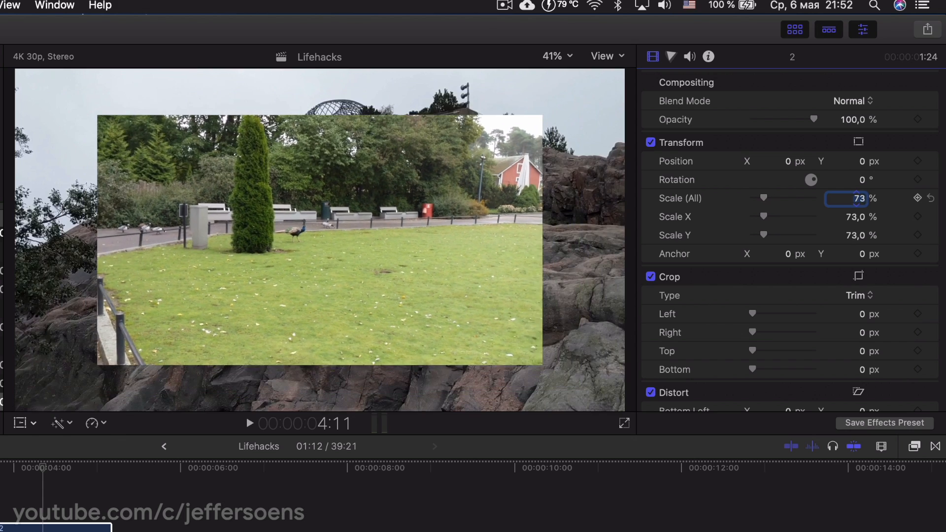
scroll(857, 197, "up", 19)
scroll(857, 198, "down", 2)
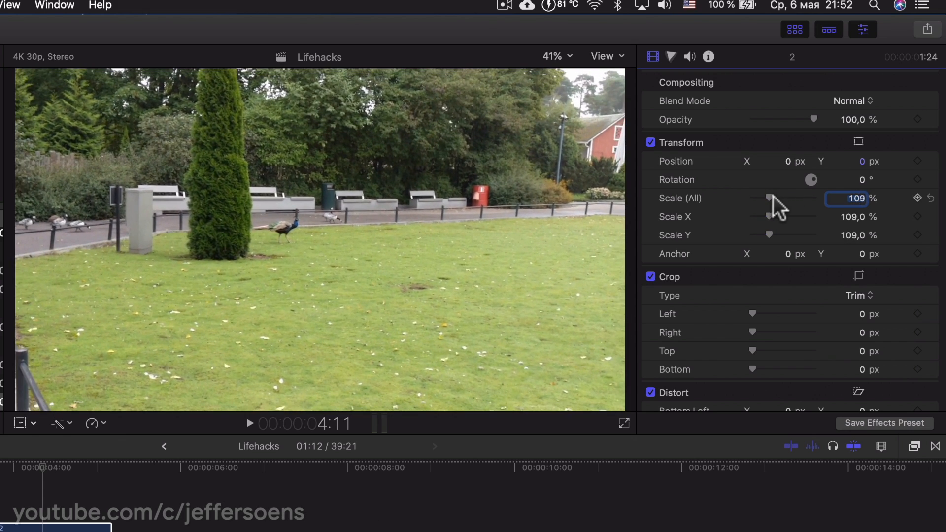
scroll(769, 198, "down", 2)
scroll(774, 202, "up", 13)
scroll(788, 188, "down", 16)
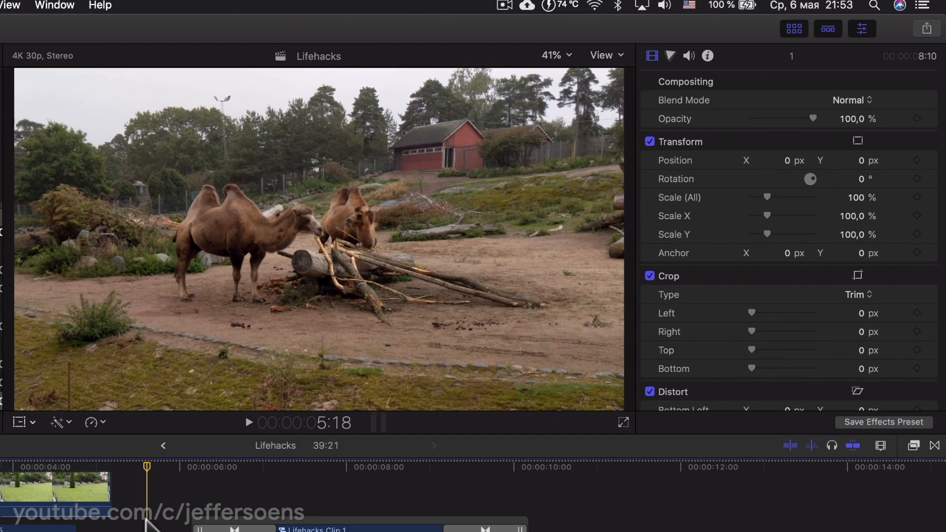
Resize the viewer and timeline areas by lowering and raising the border between them.
scroll(746, 254, "down", 5)
scroll(747, 249, "up", 5)
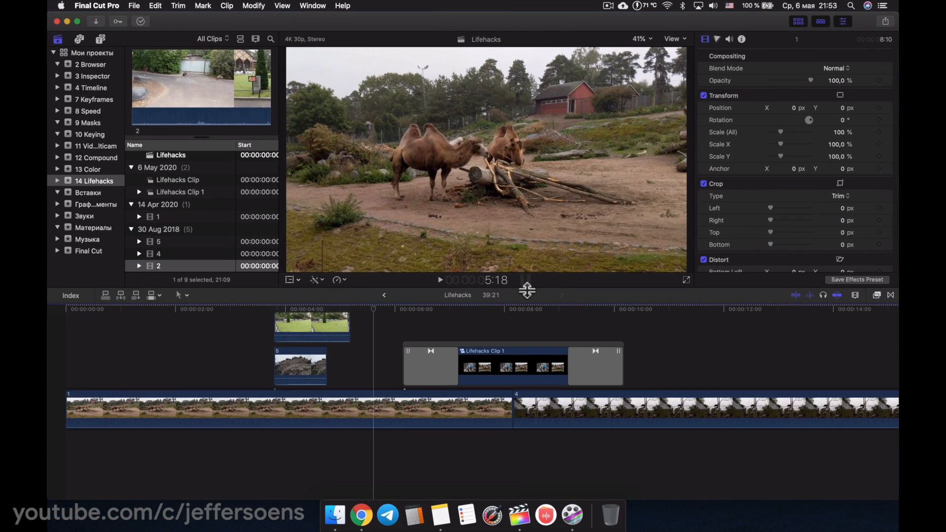
left_click_drag(383, 435, 380, 522)
left_click_drag(523, 346, 521, 280)
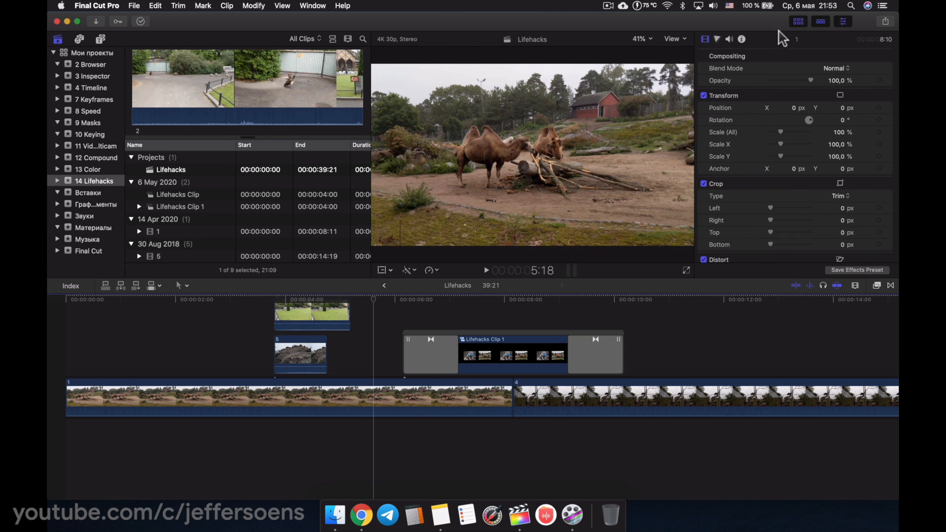
Expand the inspector to the full window height and collapse it back to half height.
double_click(773, 47)
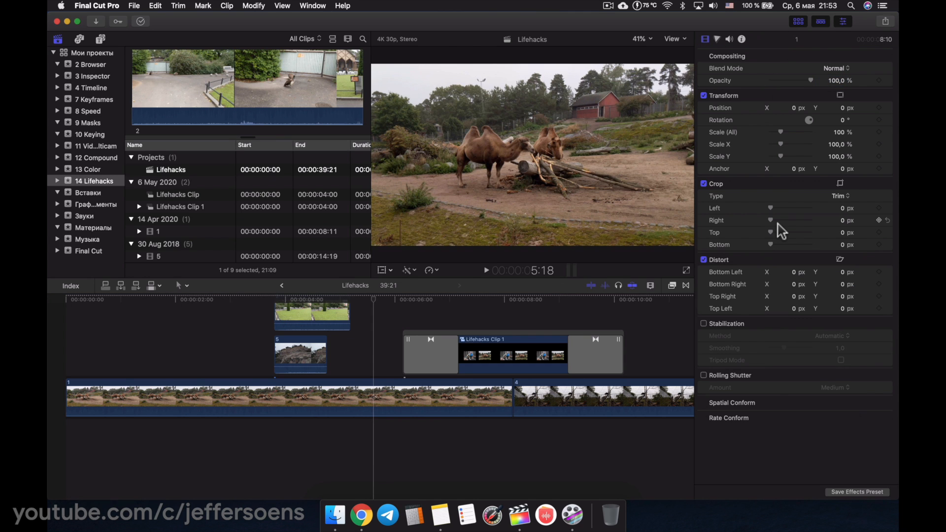
scroll(428, 394, "right", 5)
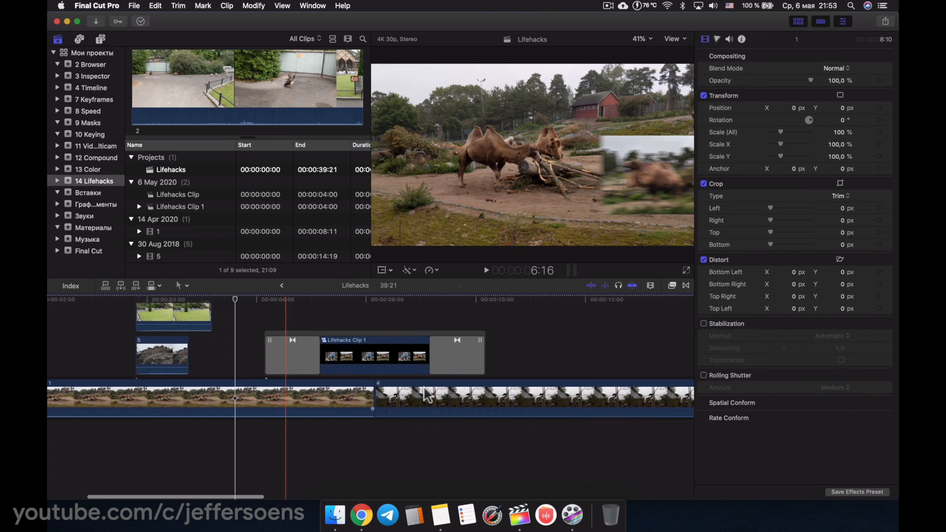
scroll(428, 394, "left", 4)
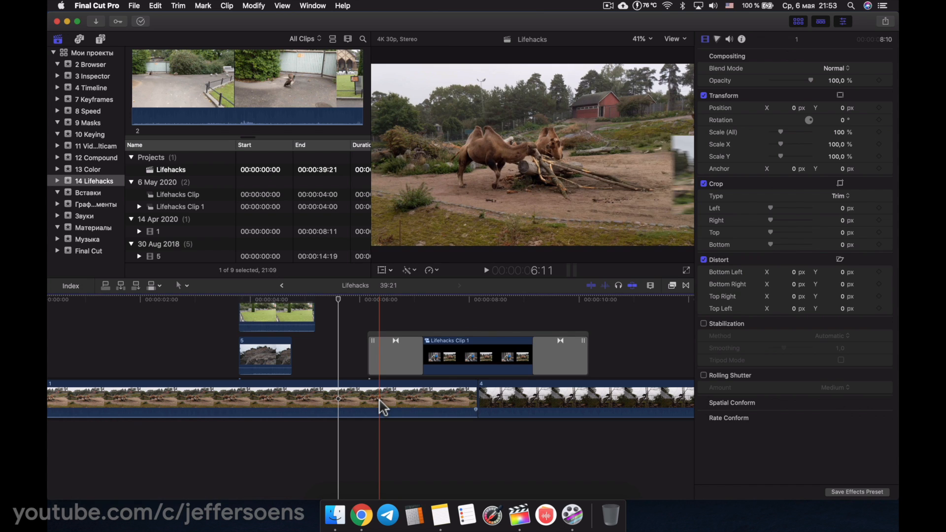
double_click(764, 45)
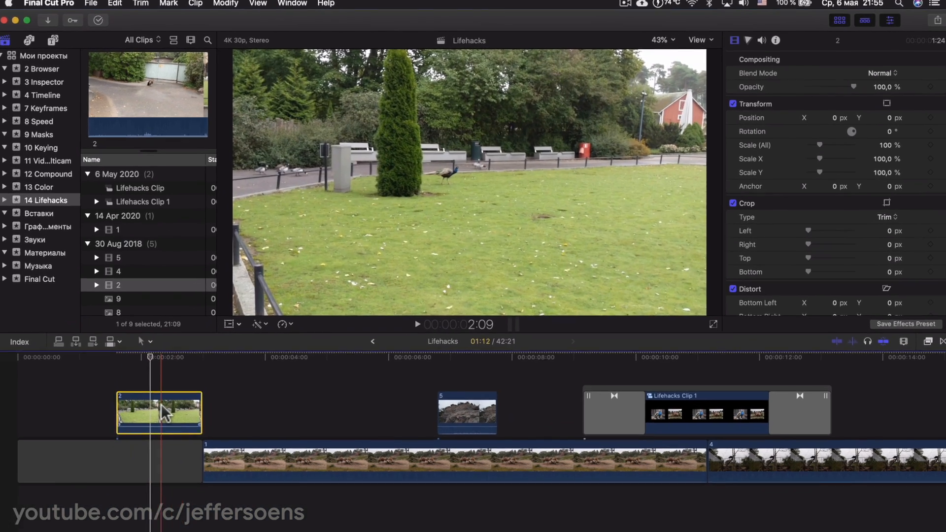
Shrink clip 2 proportionally about its centre with the Transform tool in the viewer, and reset the transform.
key("shift+t")
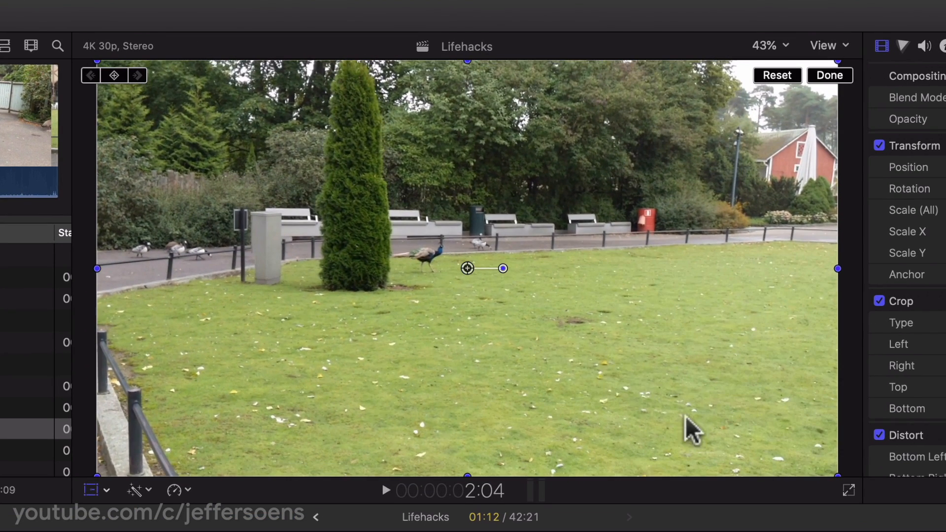
left_click_drag(838, 476, 771, 406)
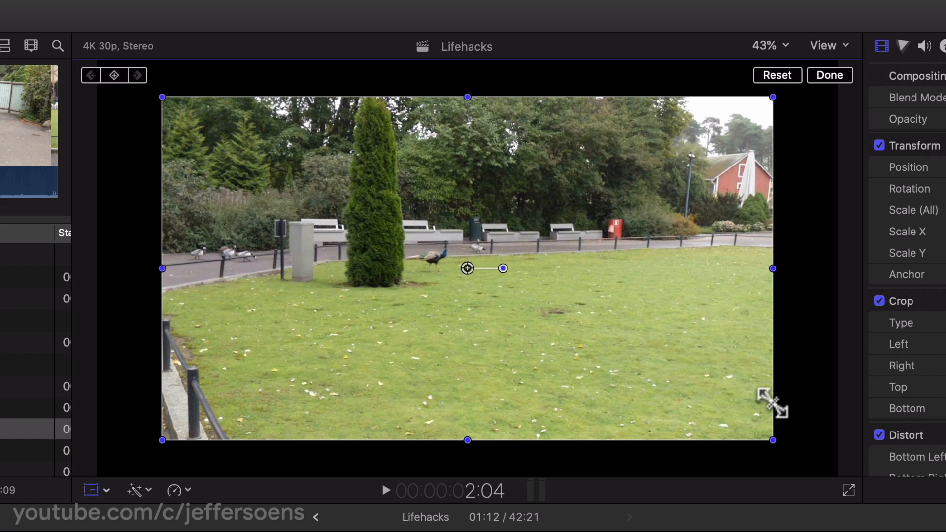
left_click(779, 77)
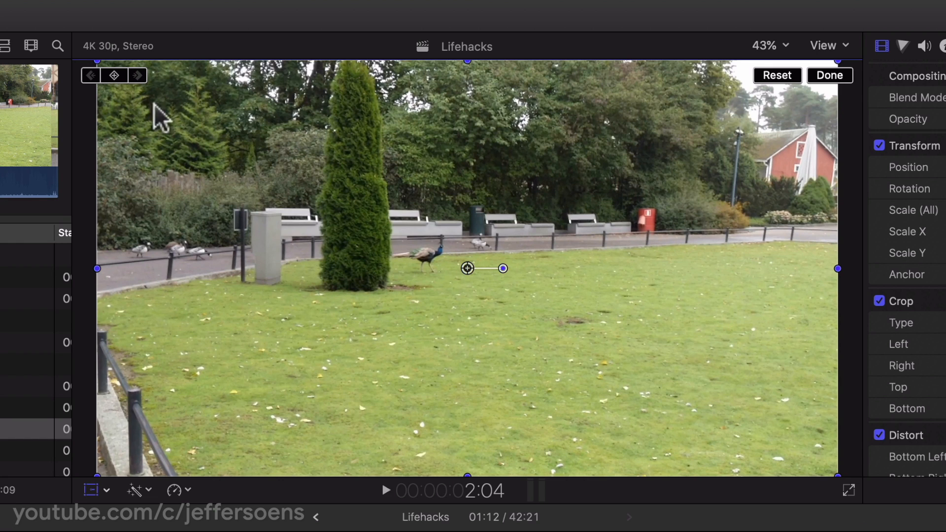
Shrink clip 2 with its upper-left corner fixed and again about its centre, and reset and close the transform.
left_click_drag(836, 476, 788, 383)
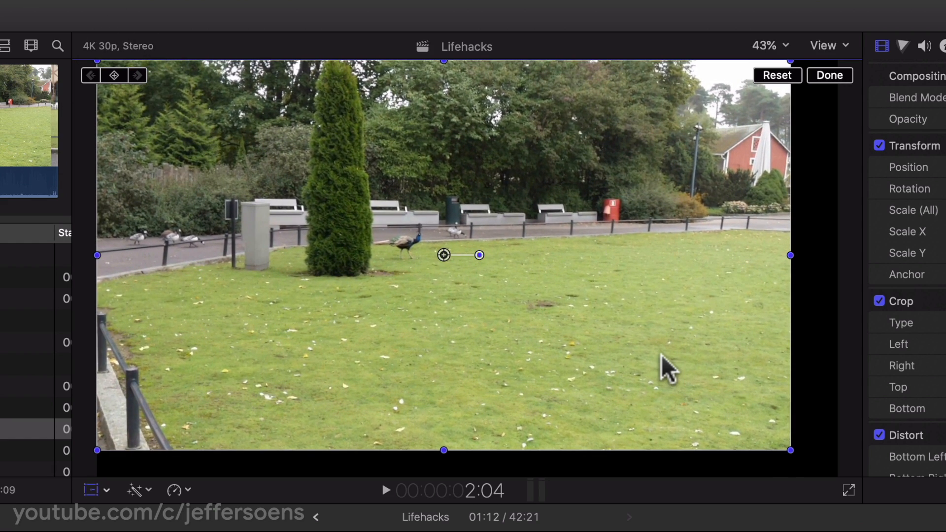
left_click_drag(791, 450, 695, 397)
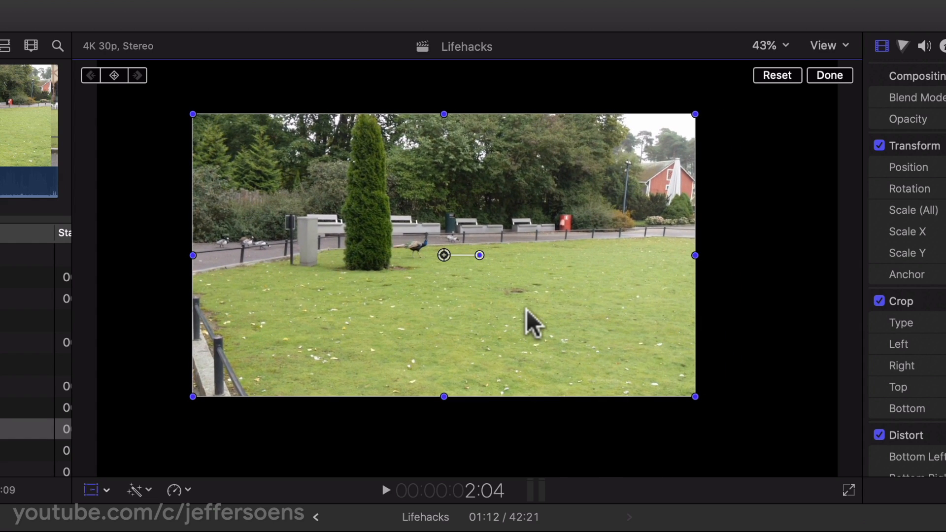
left_click_drag(695, 397, 637, 377)
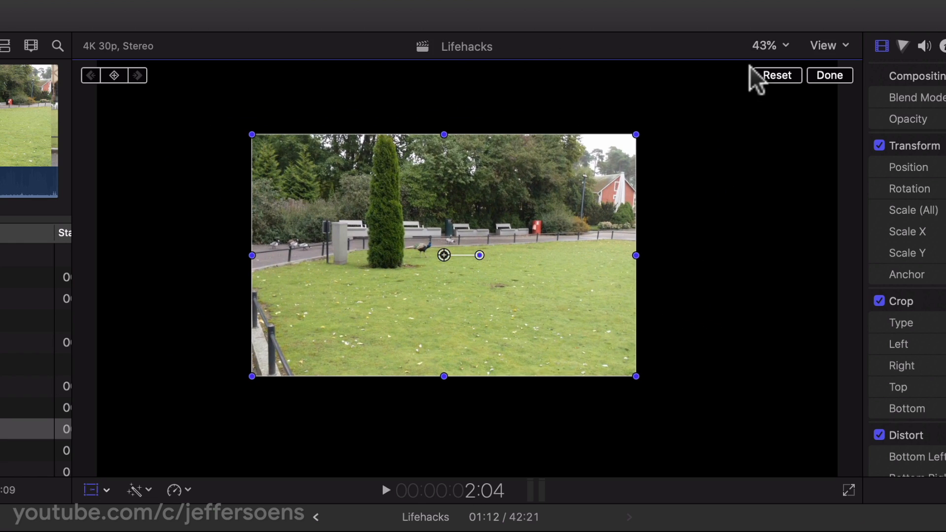
left_click(777, 76)
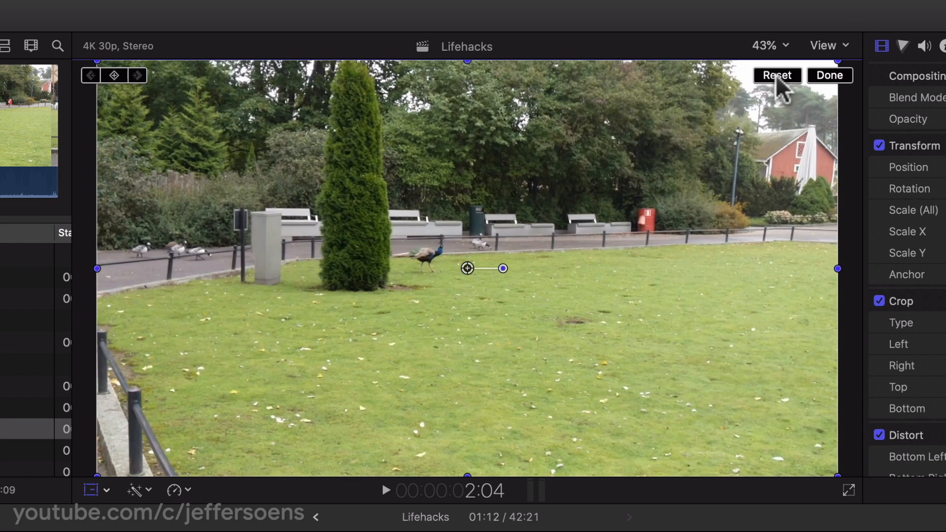
left_click(830, 76)
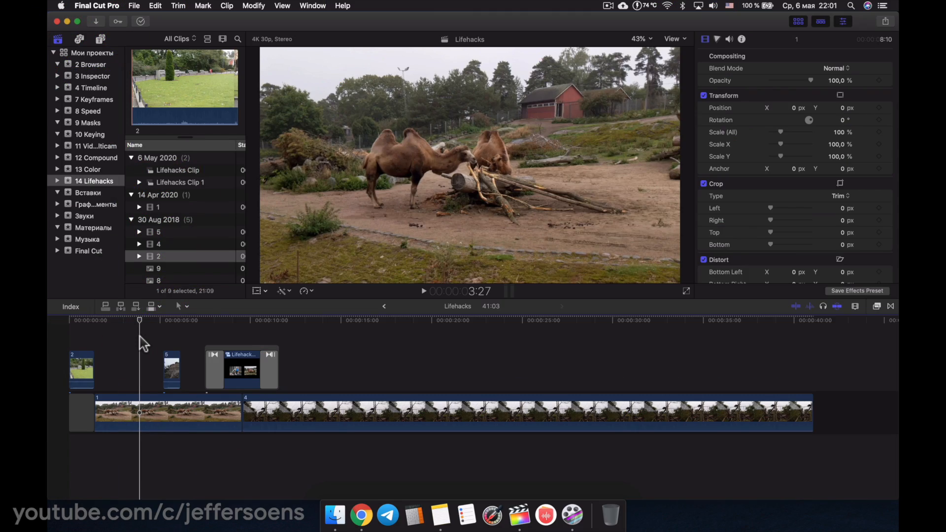
Place the playhead at 3:13 in clip 1 and open the settings for adding an export destination.
mouse_move(141, 321)
left_mouse_down()
mouse_move(89, 325)
mouse_move(312, 324)
mouse_move(149, 322)
left_mouse_up()
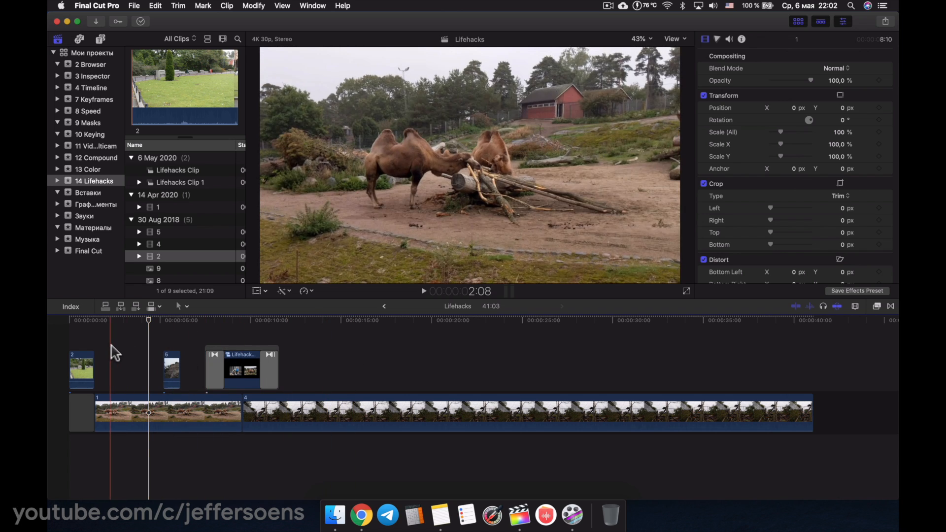
left_click(131, 336)
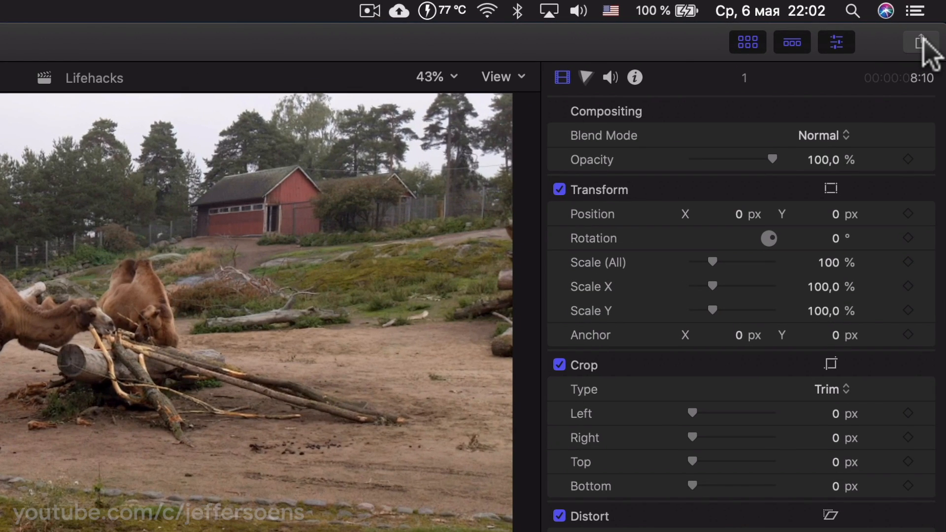
left_click(918, 44)
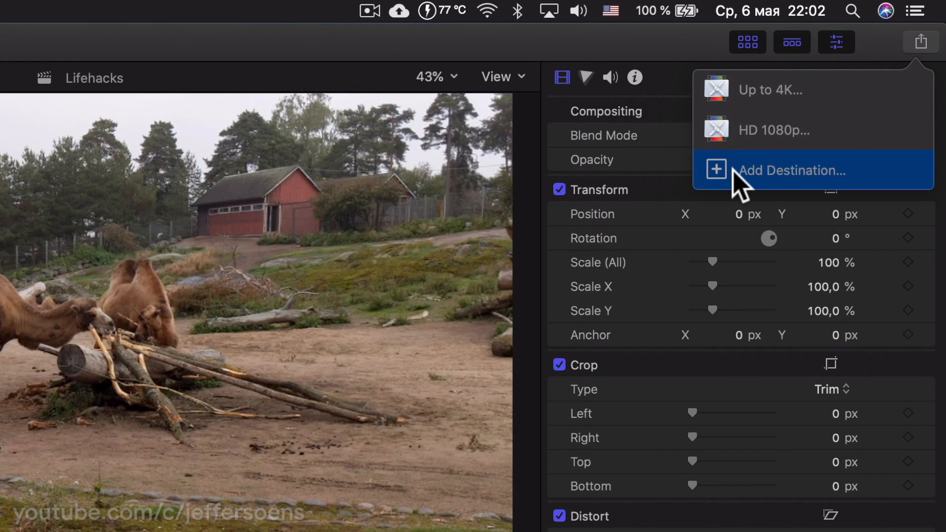
left_click(782, 170)
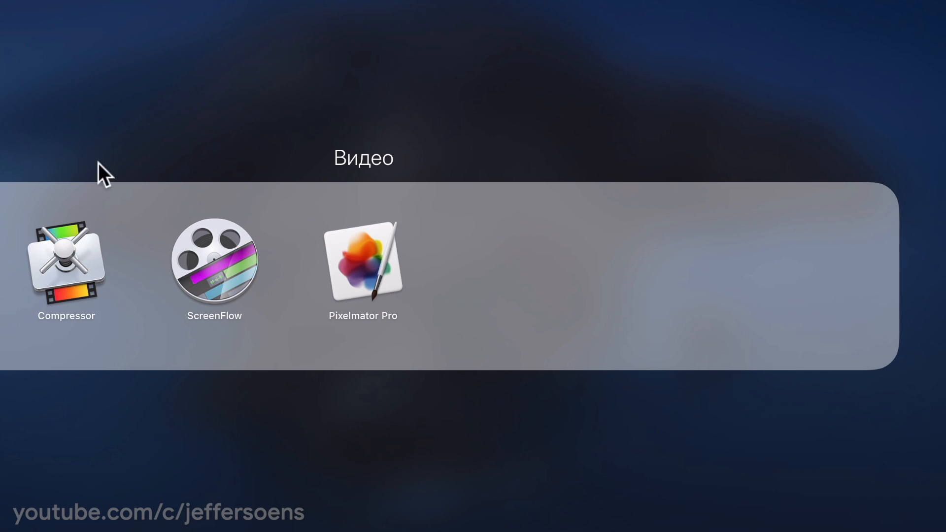
Add the Compressor setting HD 720p from Video Sharing Services as an export destination, and close the settings.
left_click(222, 479)
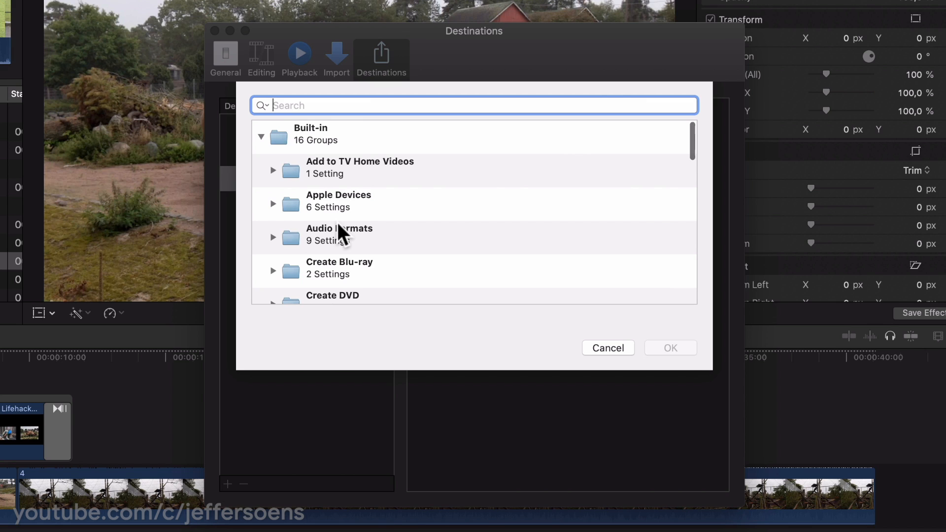
scroll(338, 222, "down", 5)
scroll(338, 223, "down", 6)
scroll(338, 223, "down", 3)
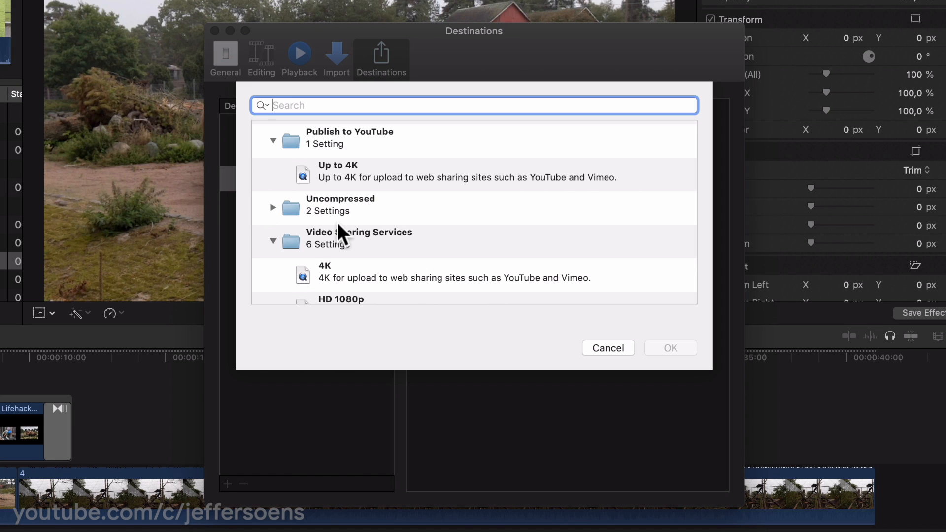
scroll(338, 223, "down", 1)
scroll(348, 206, "up", 2)
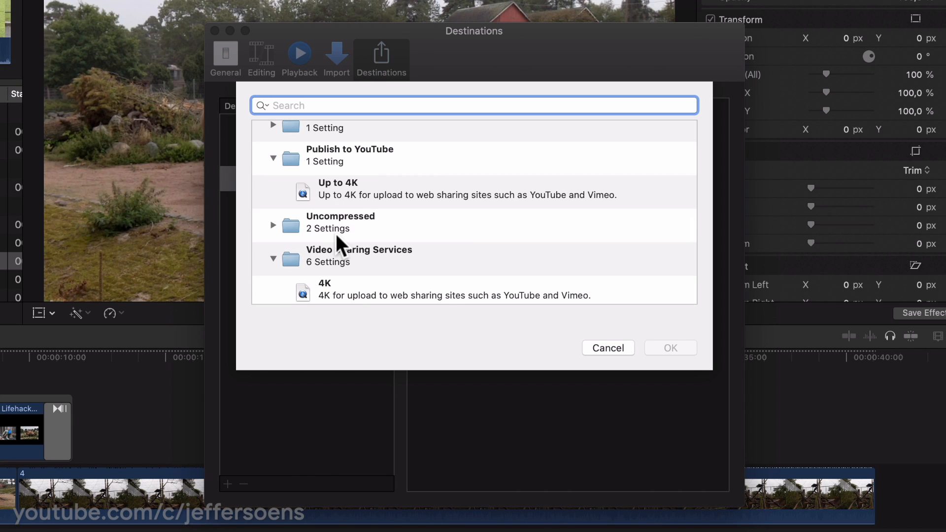
scroll(335, 232, "down", 5)
scroll(337, 237, "down", 1)
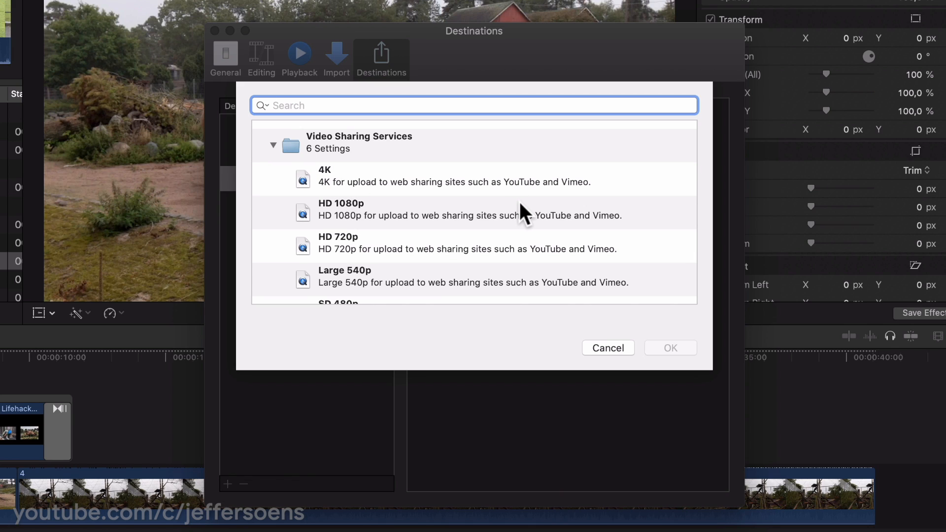
left_click(390, 244)
left_click(665, 346)
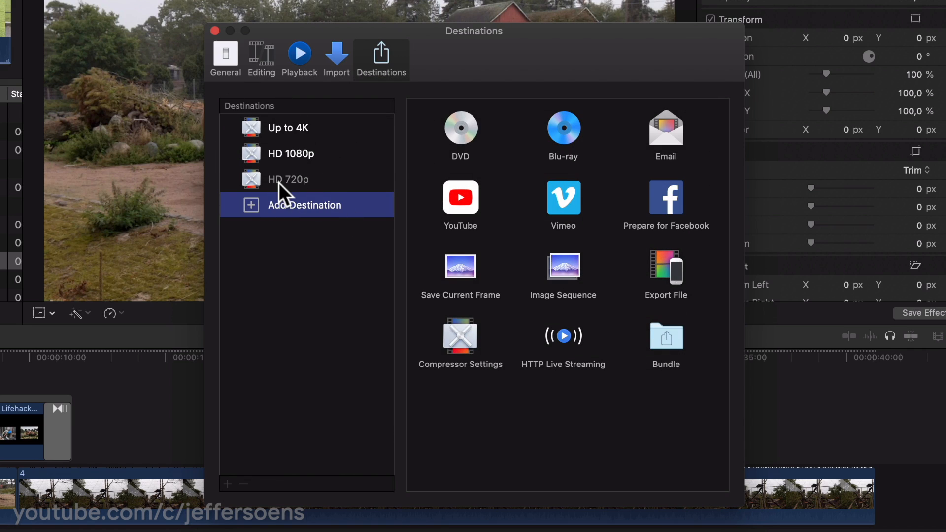
left_click(215, 30)
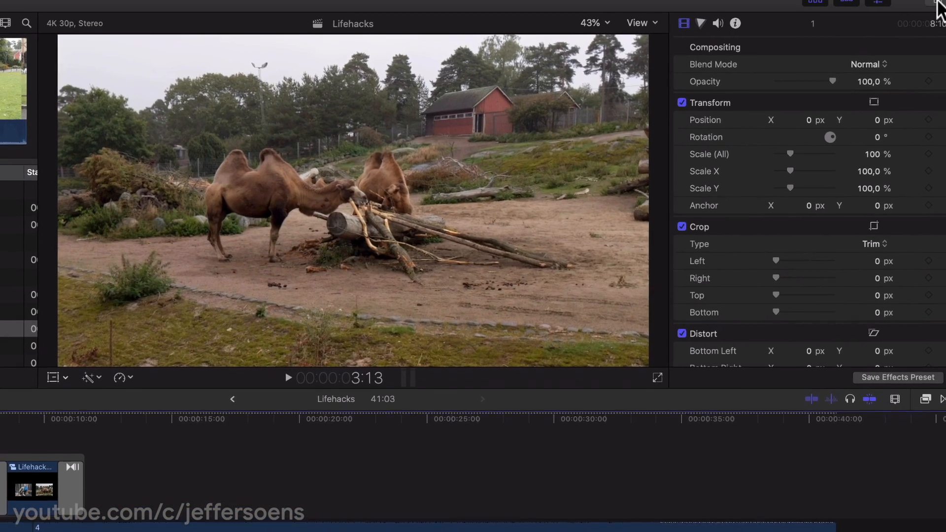
Export the project with the Up to 4K destination and both tags deleted, saving it as Lifehacks on the Desktop.
left_click(937, 2)
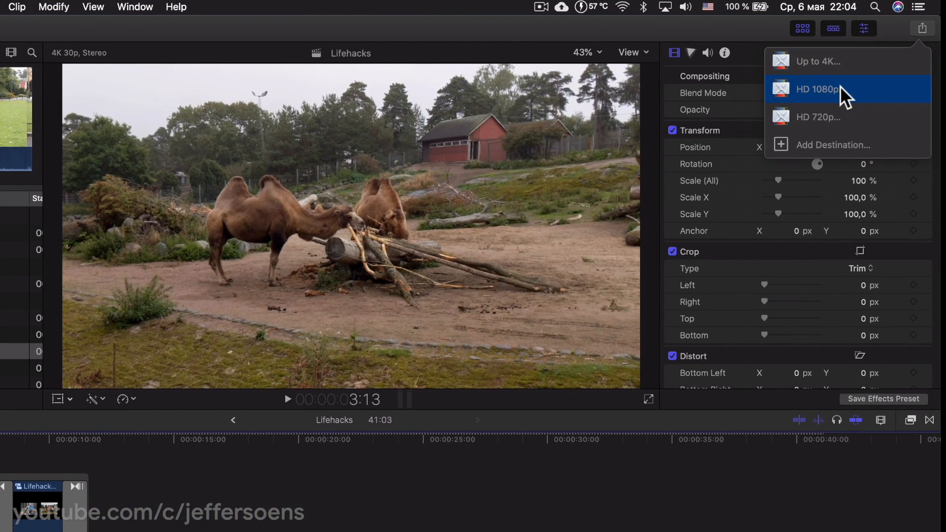
left_click(843, 70)
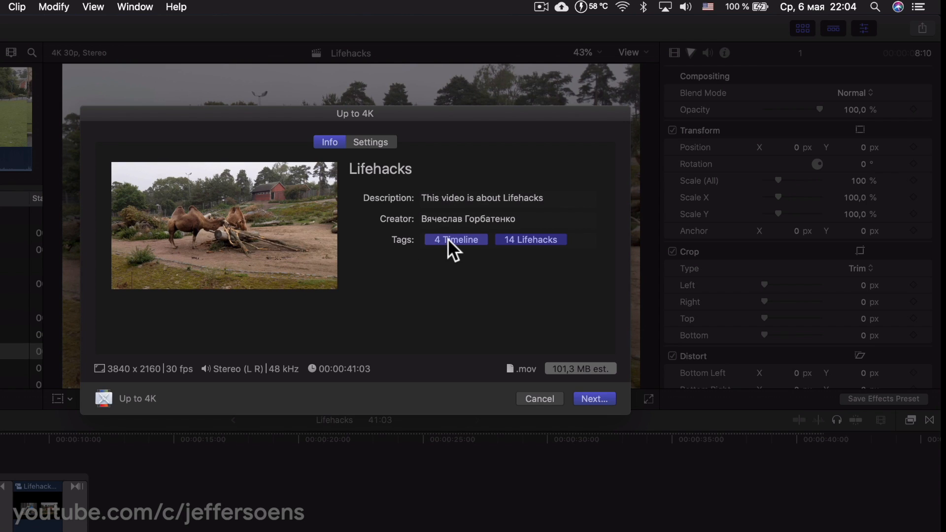
left_click(448, 238)
key("BackSpace")
left_click(459, 243)
key("BackSpace")
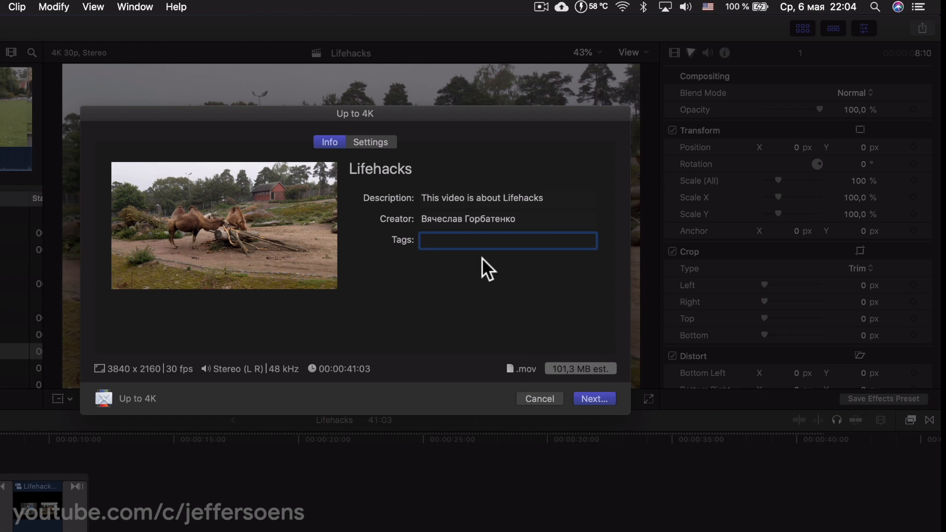
left_click(595, 397)
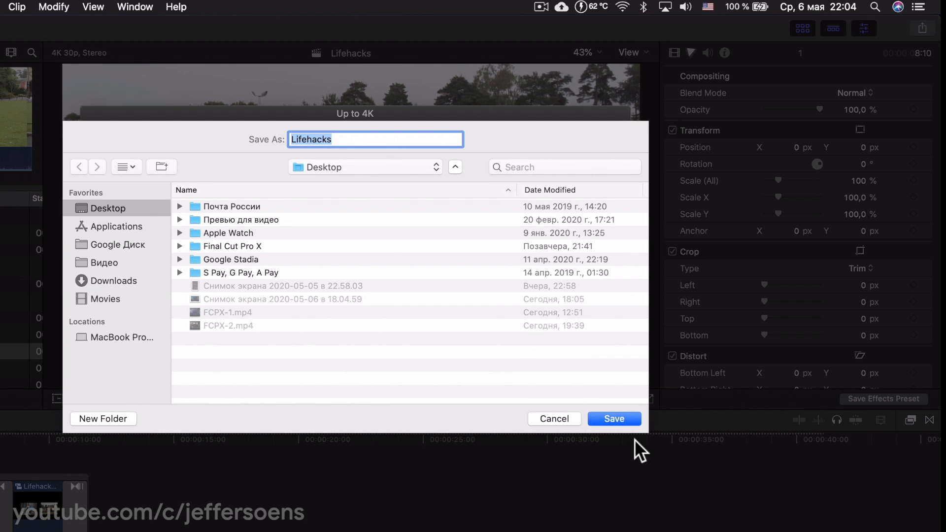
left_click(634, 418)
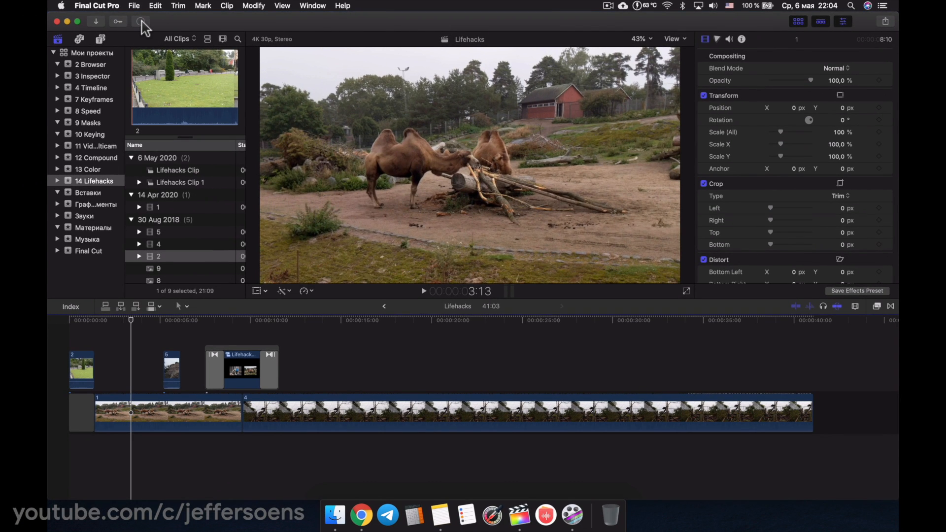
Check the background tasks and review the viewer's quality and media options, leaving them as they are.
left_click(142, 22)
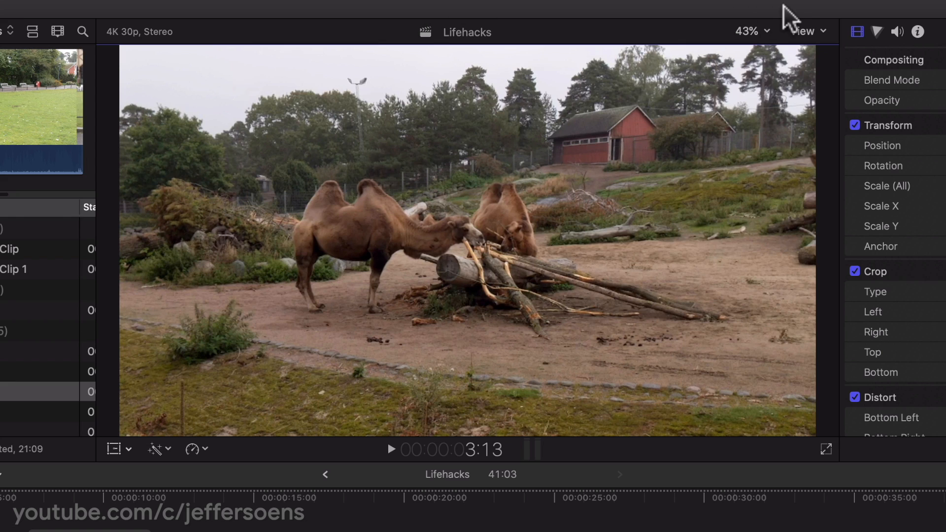
left_click(809, 30)
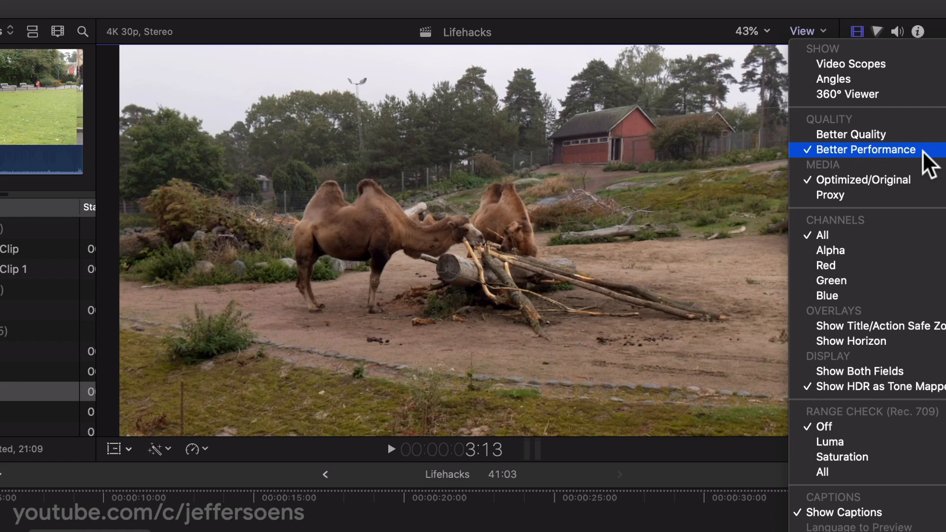
left_click(563, 2)
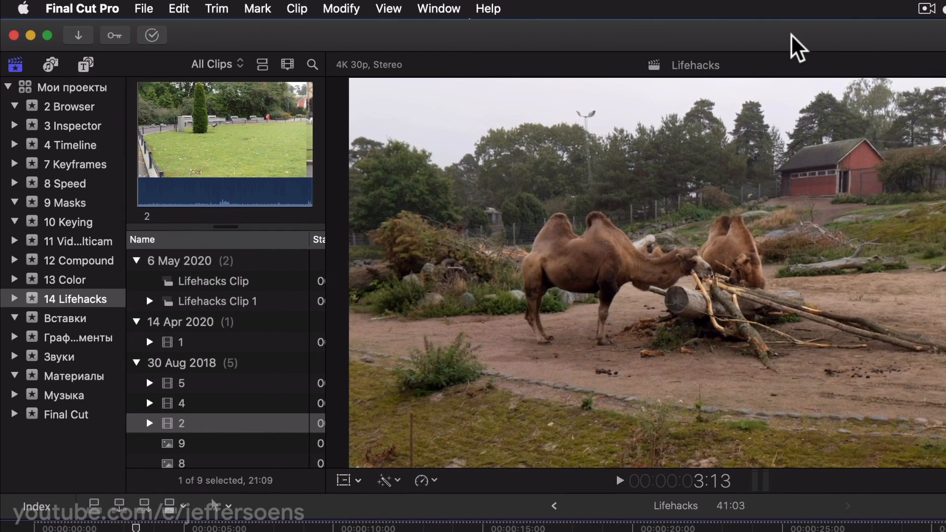
Open the General preferences and review the Time Display formats and the default Color Correction choices.
left_click(82, 8)
left_click(101, 56)
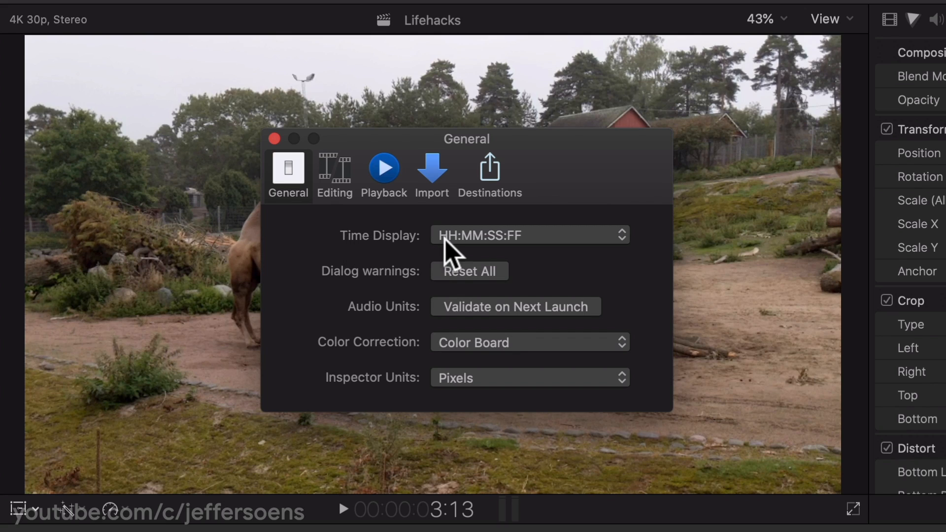
left_click(508, 238)
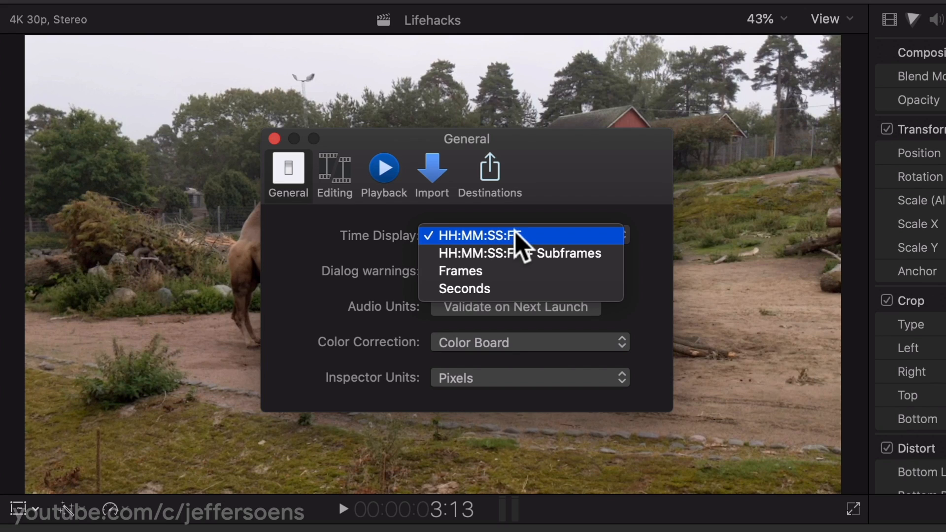
left_click(498, 236)
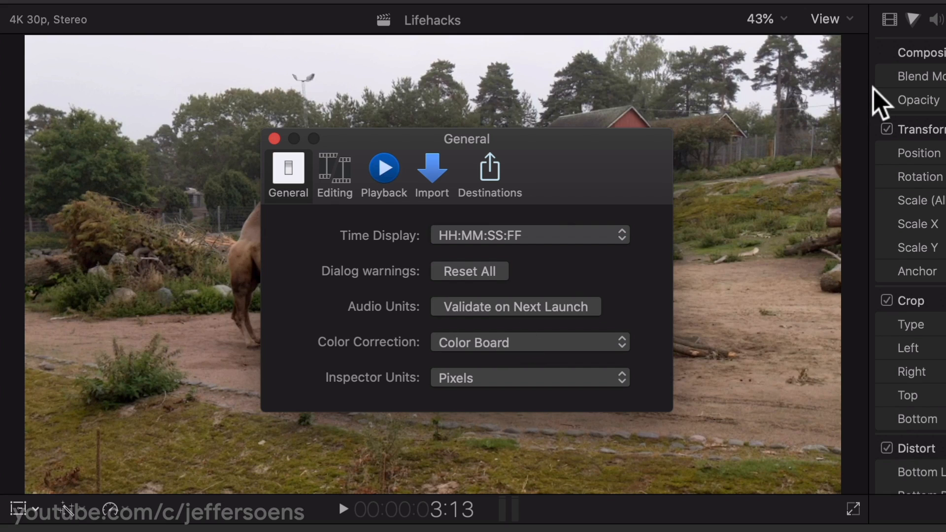
left_click(522, 341)
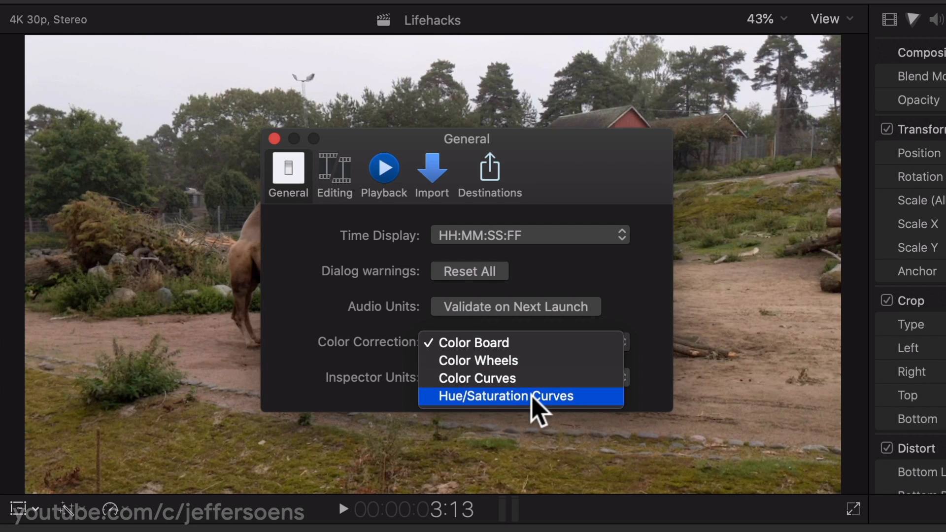
left_click(610, 302)
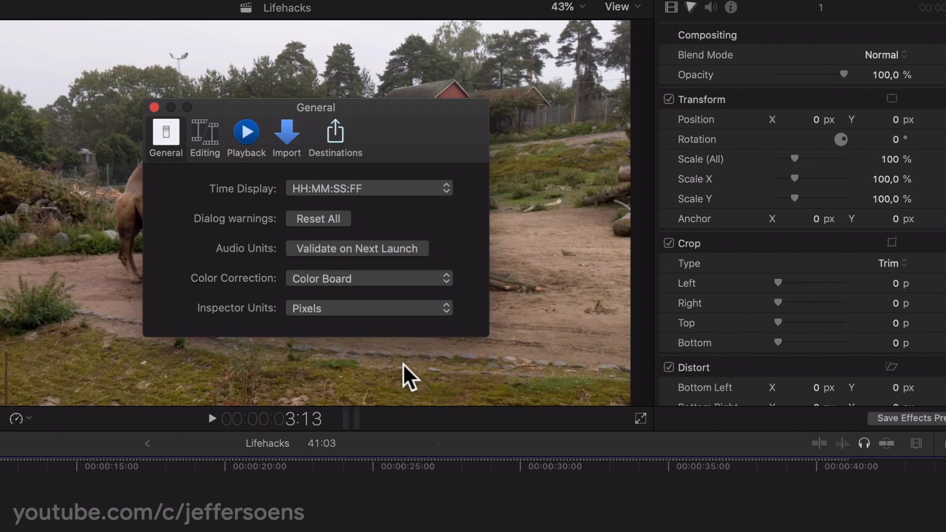
Switch the Inspector Units to Percentages and back to Pixels.
left_click(367, 306)
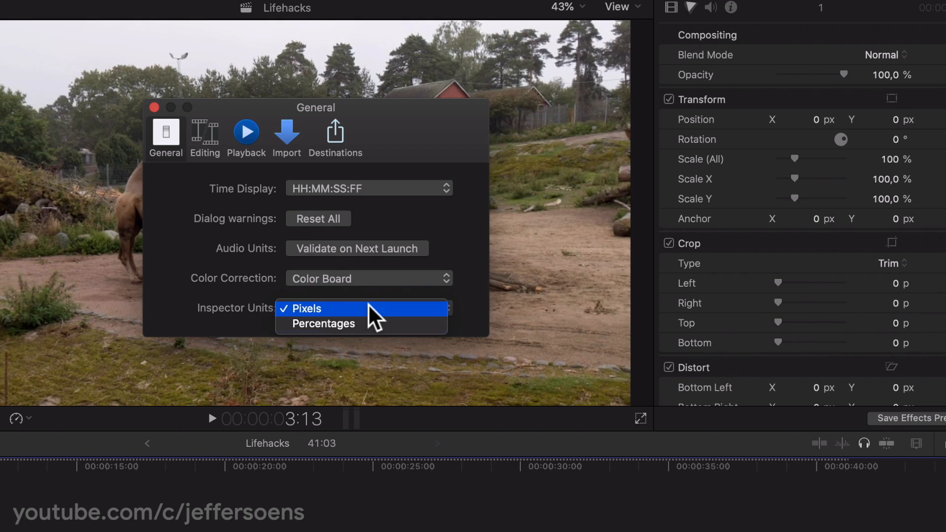
left_click(363, 324)
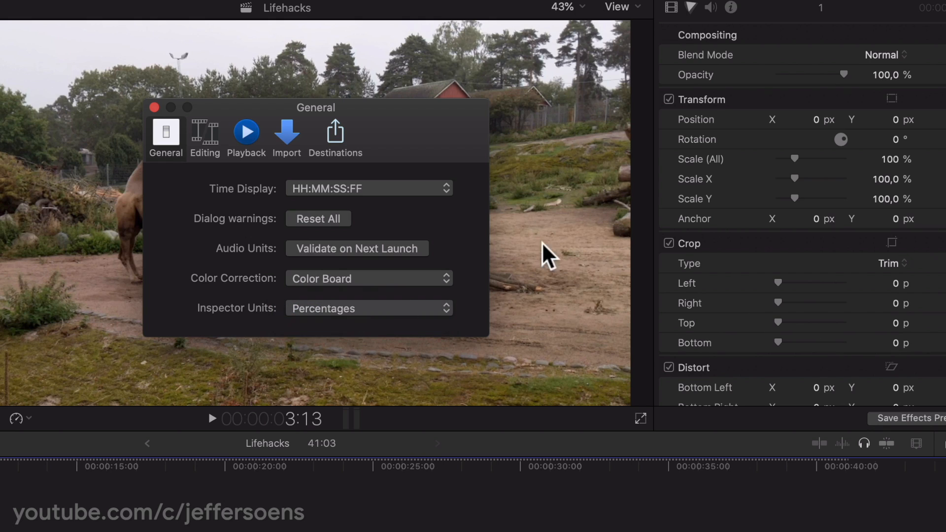
left_click(340, 309)
left_click(349, 295)
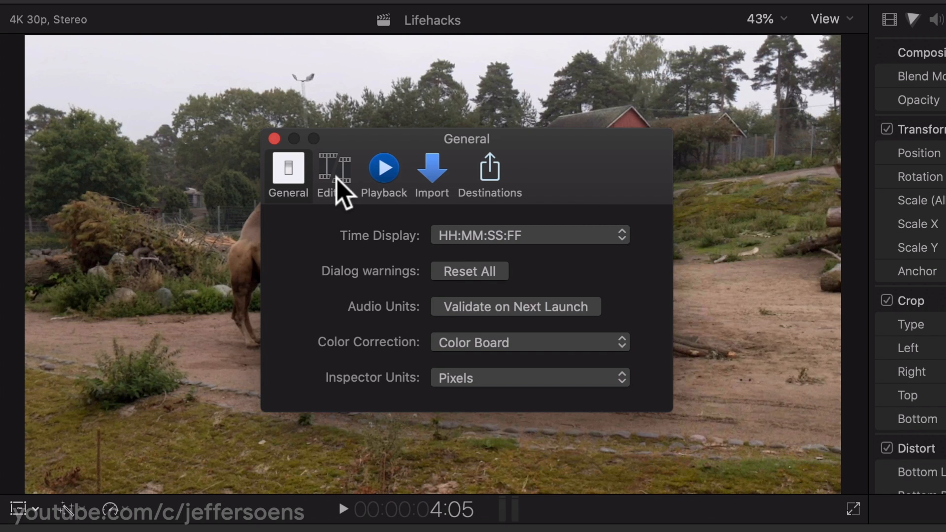
Set the default Audio Fade Duration to 3,50 seconds in the Editing preferences and apply audio fades to clip 1.
left_click(205, 141)
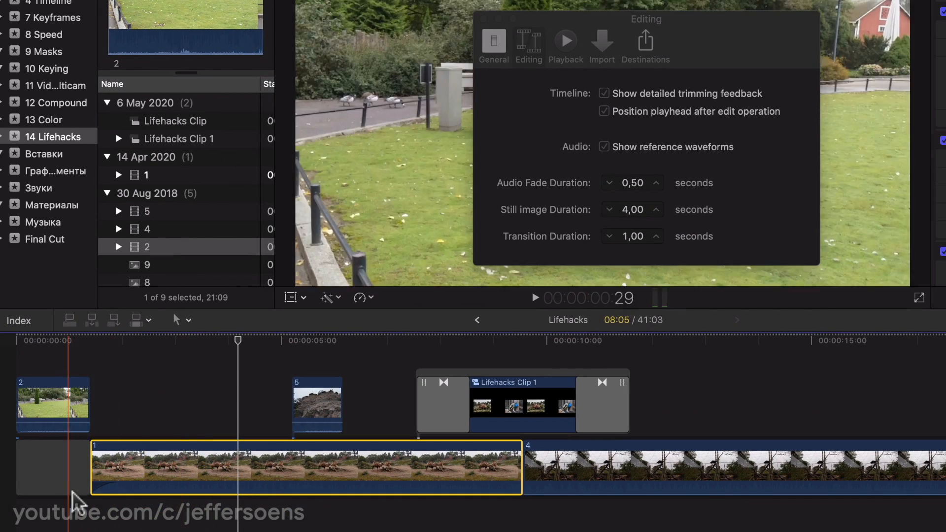
left_click(656, 183)
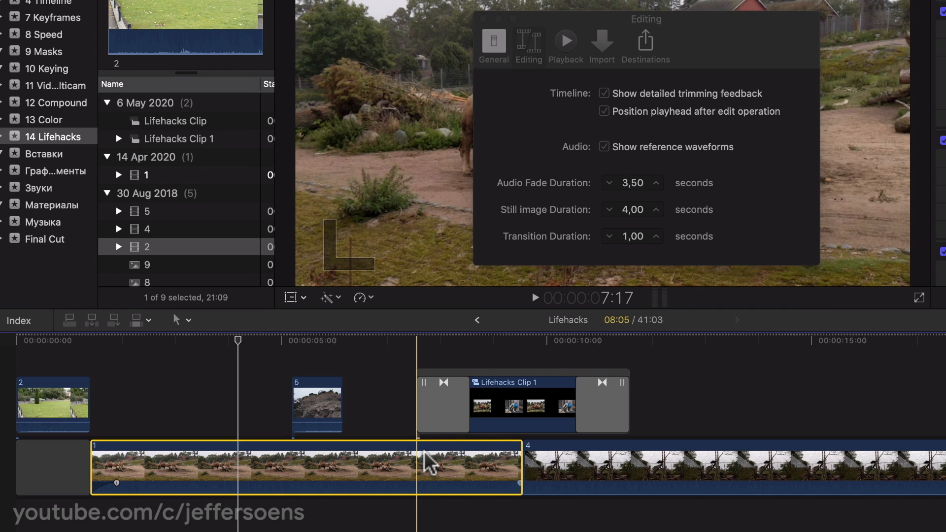
key("alt+t")
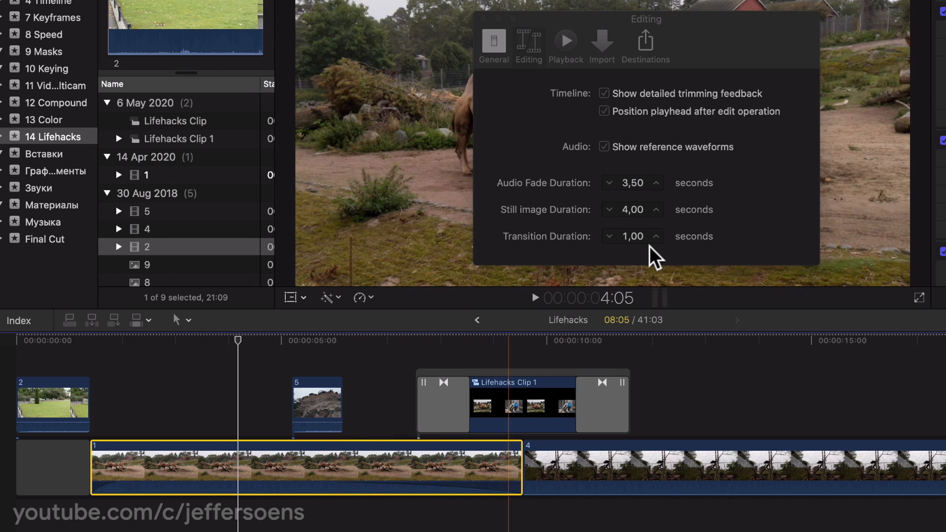
Lower the default Still image Duration one increment and restore it to 4,00 seconds.
left_click(738, 192)
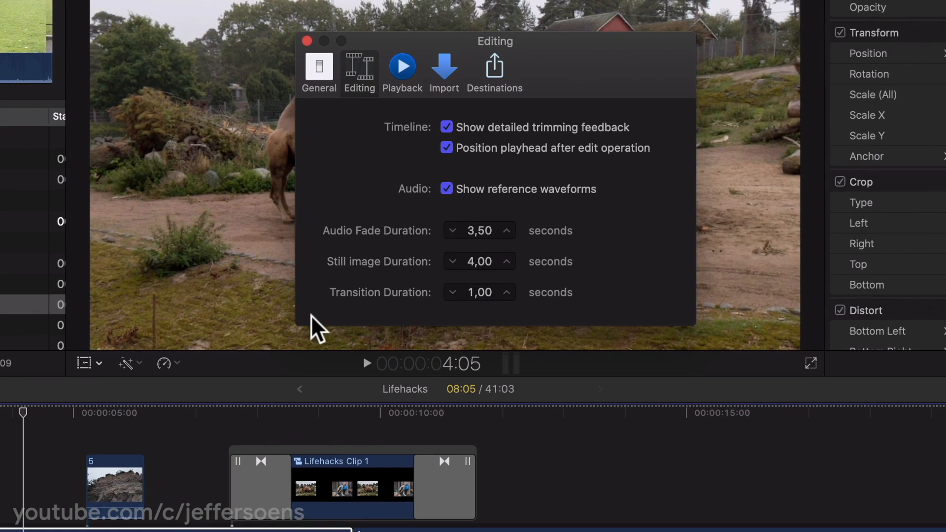
left_click(452, 262)
left_click(507, 262)
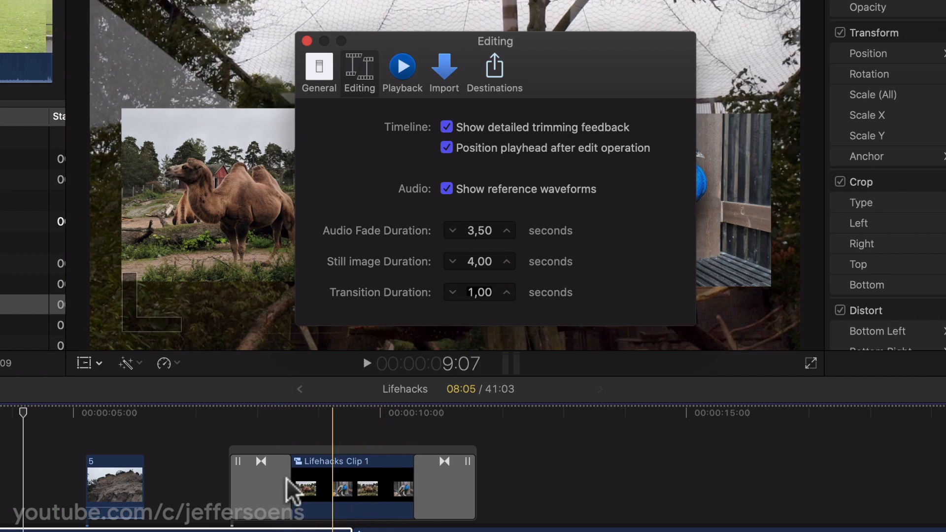
Select the transition at the start of Lifehacks Clip 1 and set the default Transition Duration to 0,10 seconds.
left_click(264, 479)
left_click(264, 477)
left_click(457, 286)
double_click(475, 292)
type("0,1")
key("Return")
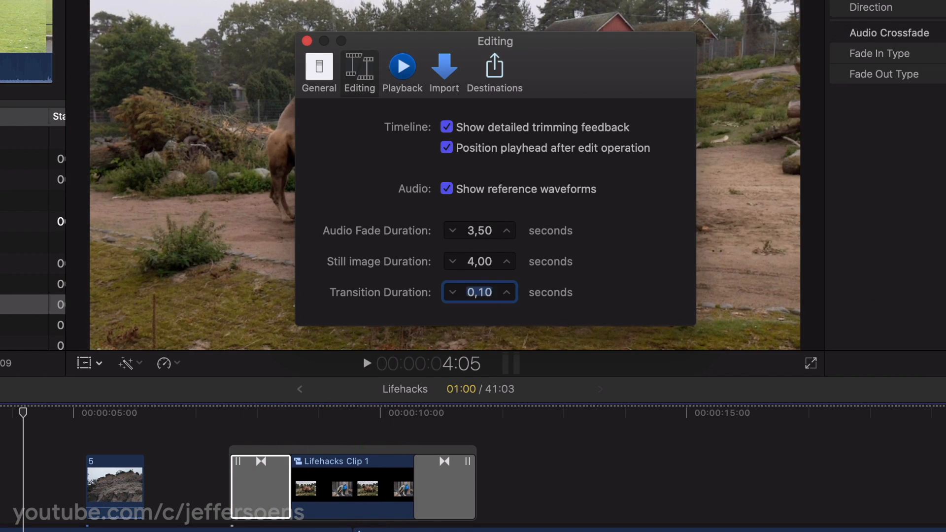
Replace both transitions on Lifehacks Clip 1 with the 0,10-second default, and raise the default Transition Duration to 1,10 seconds.
left_click(255, 486)
key("Delete")
left_click(459, 481)
key("Delete")
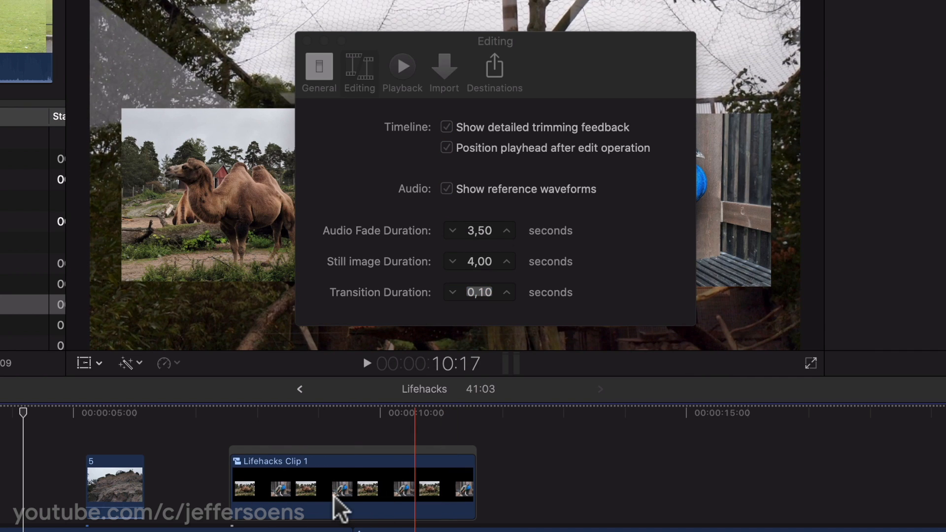
left_click(334, 495)
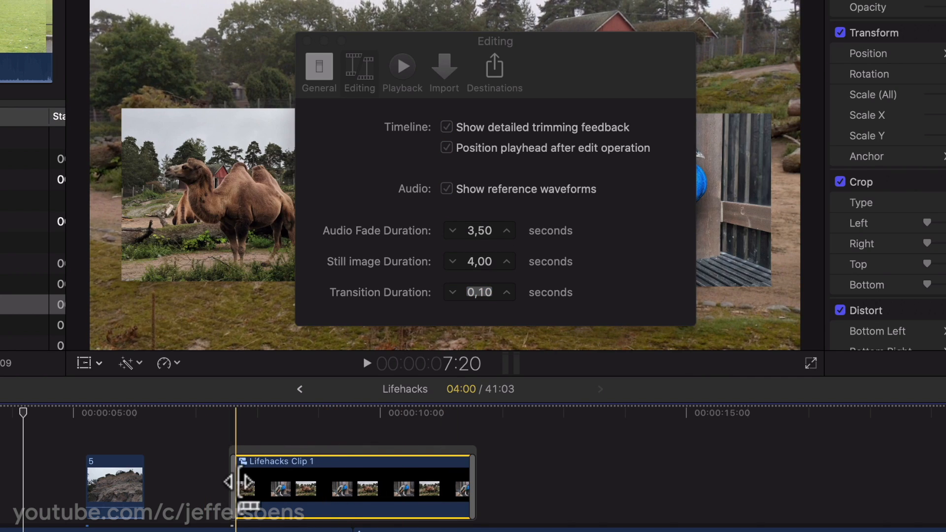
left_click(507, 293)
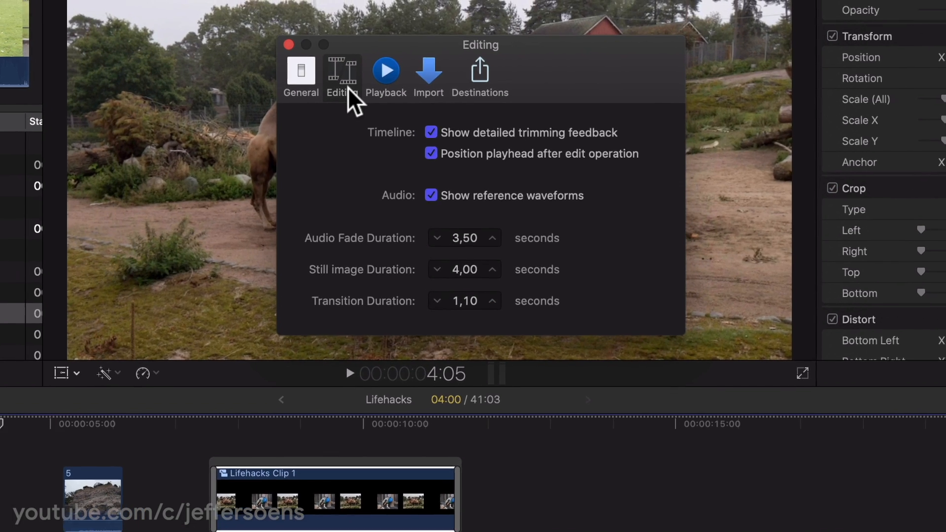
Turn on Background render in the Playback preferences and display the background tasks.
left_click(320, 101)
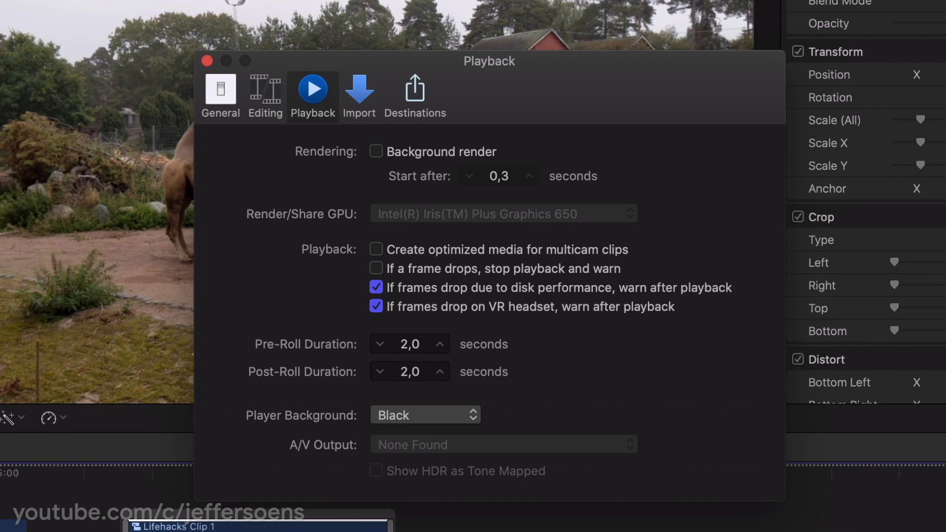
left_click(225, 1)
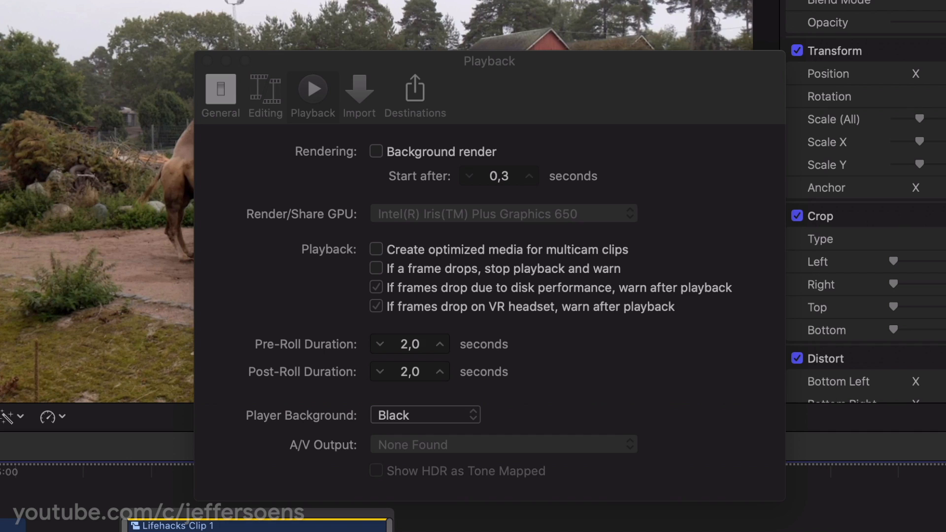
left_click(279, 186)
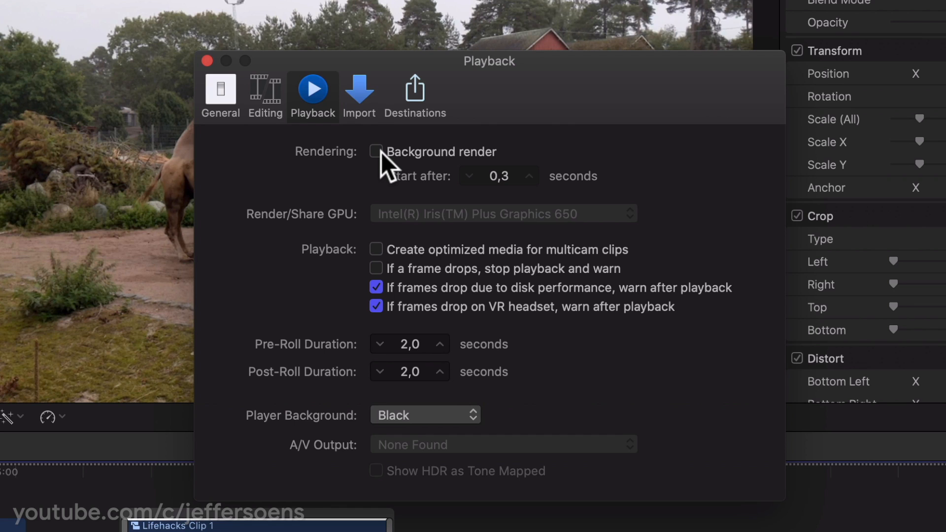
left_click(376, 151)
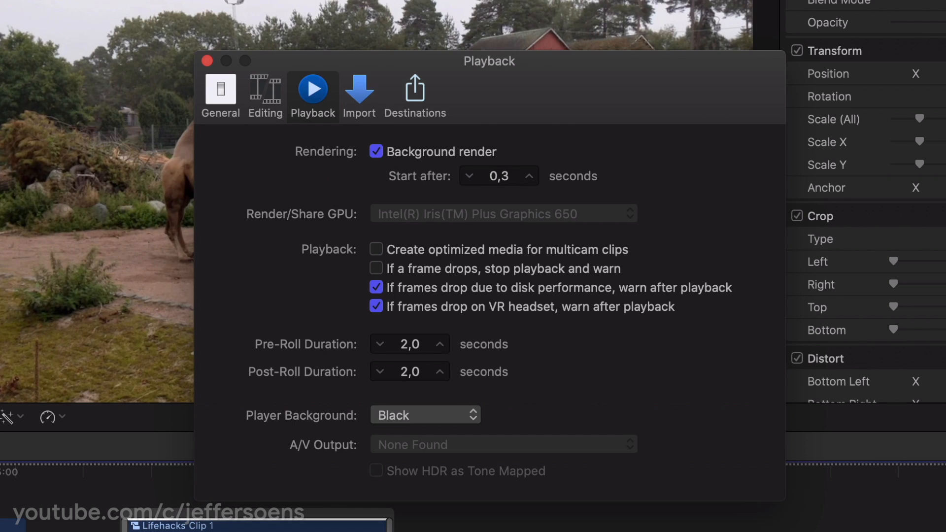
key("super+9")
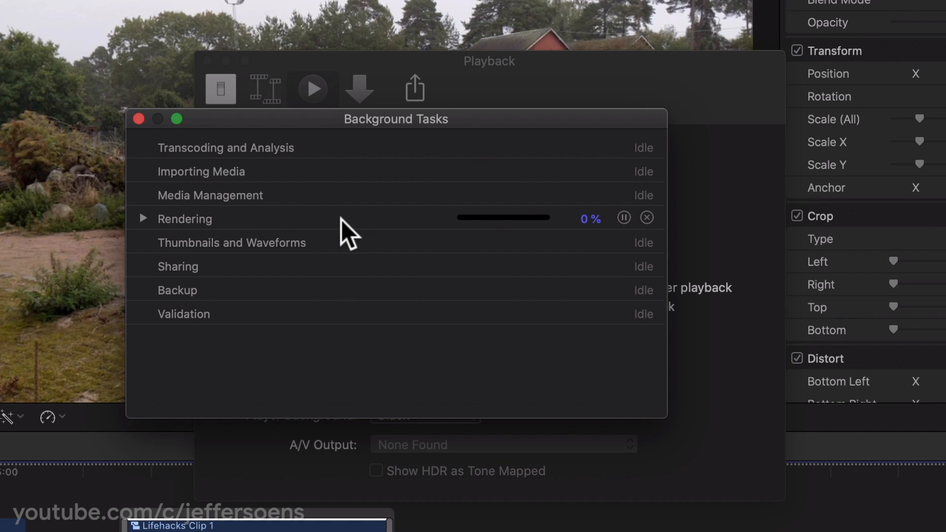
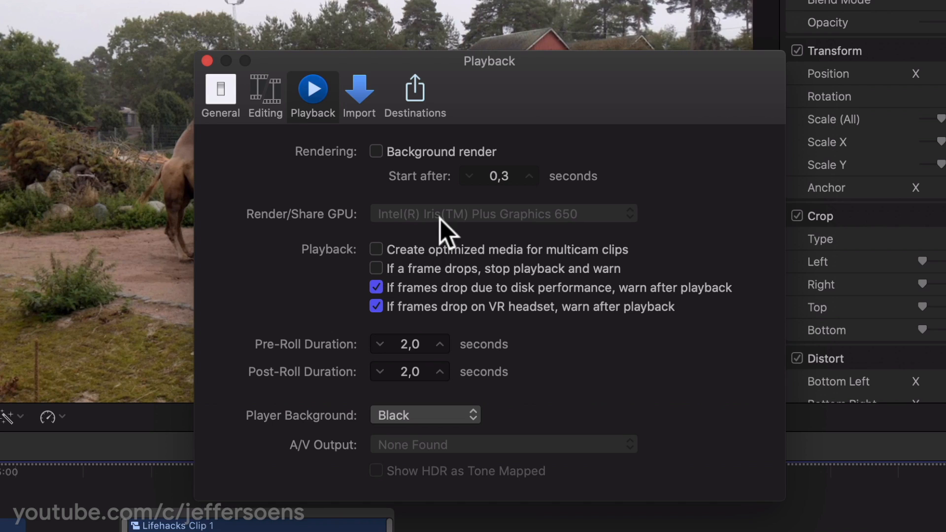
Open the Import preferences and reveal the desktop's files twice, returning to the preferences each time.
left_click(360, 96)
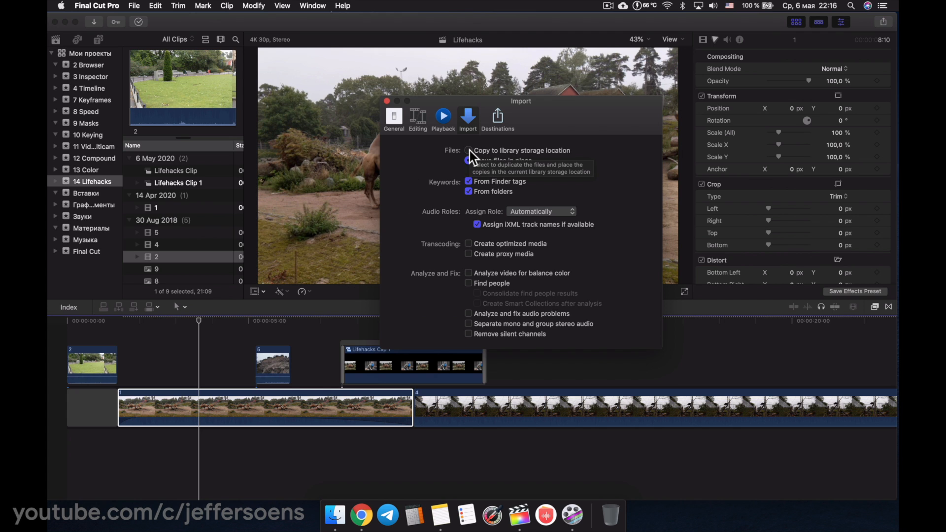
key("F11")
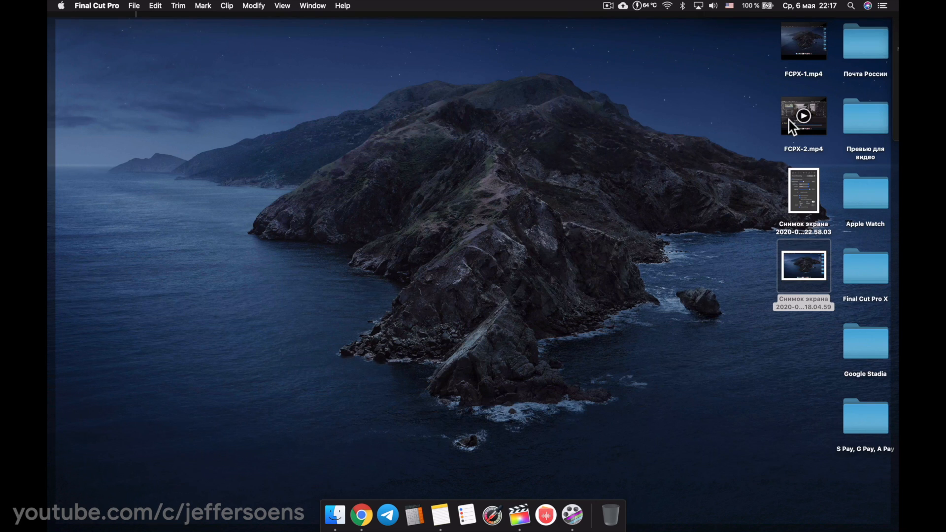
key("F11")
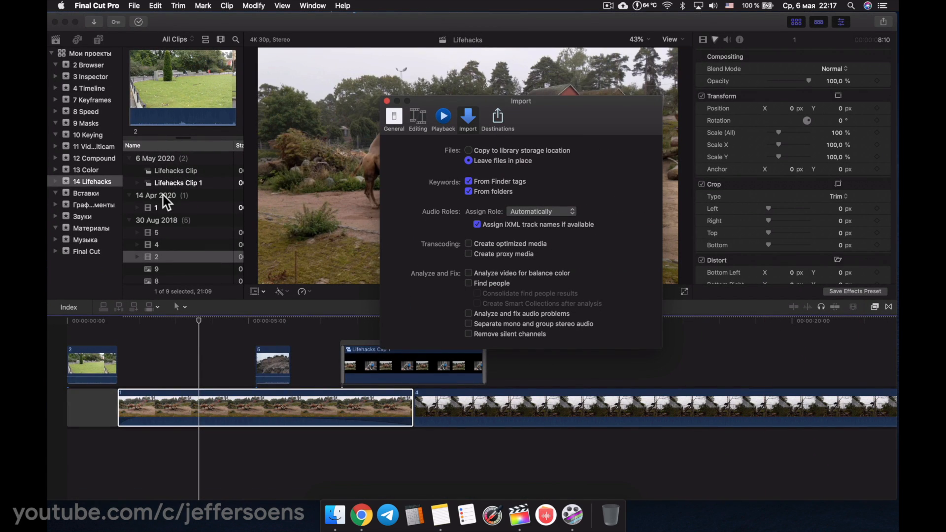
key("F11")
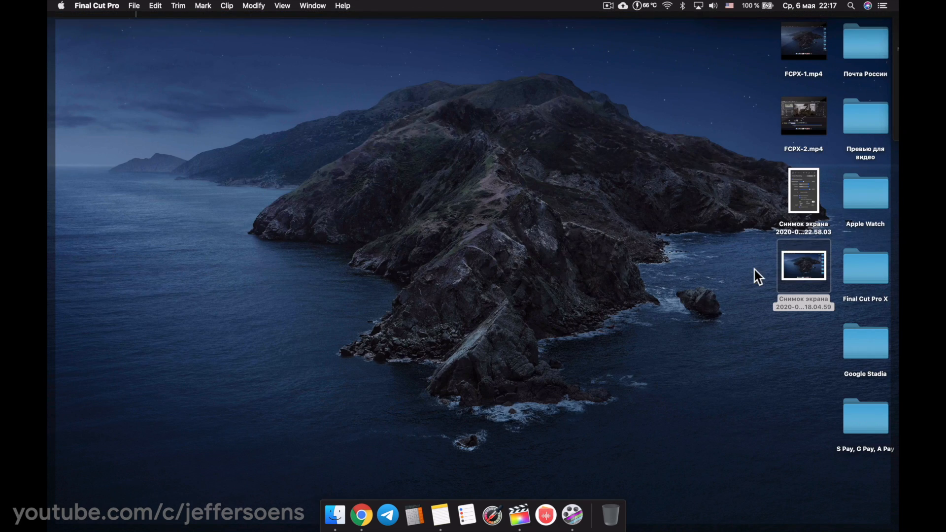
key("F11")
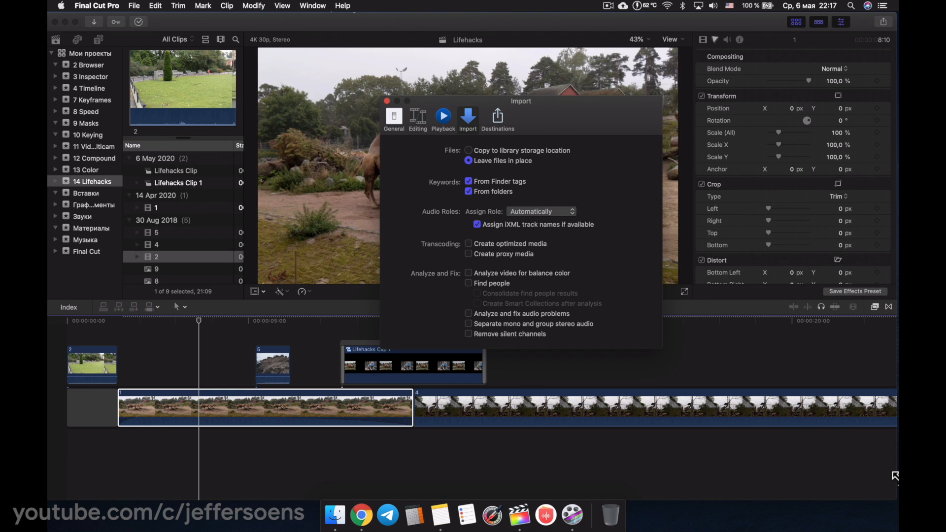
mouse_move(898, 531)
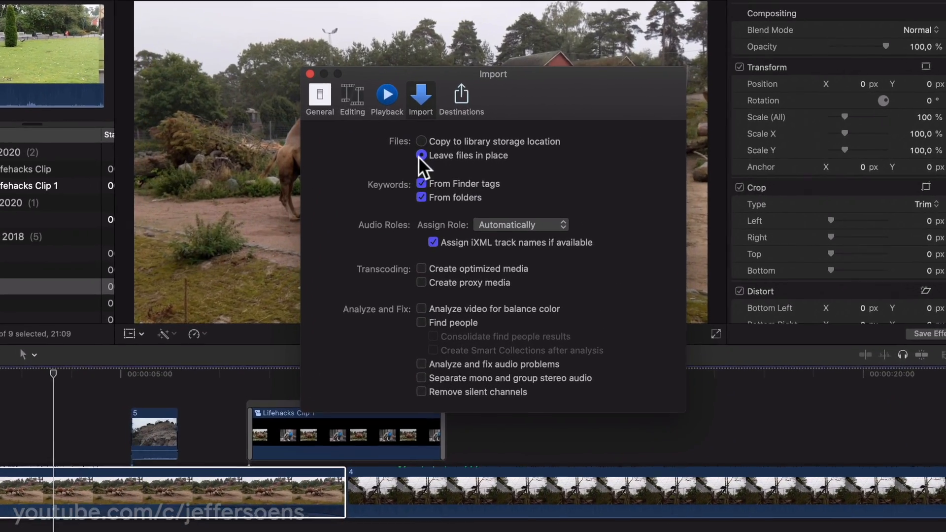
Choose Leave files in place for imported files.
left_click(418, 165)
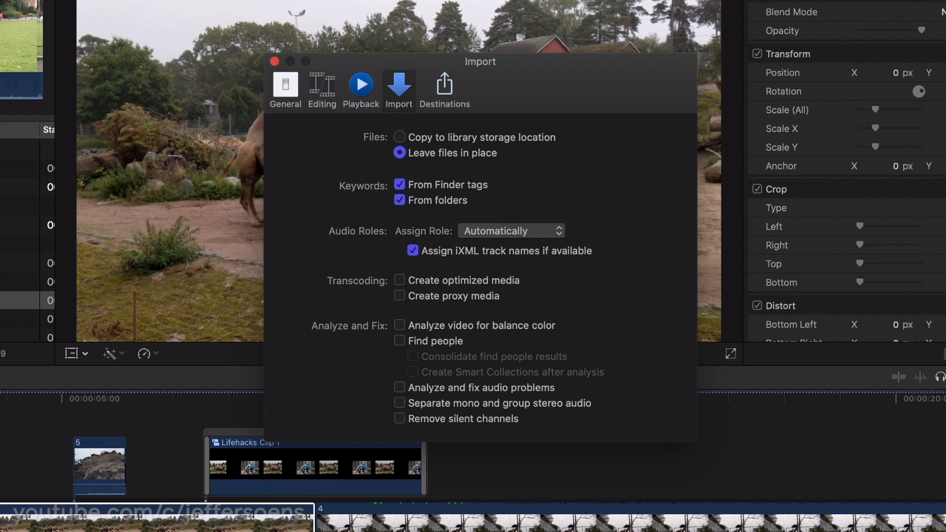
left_click(79, 2)
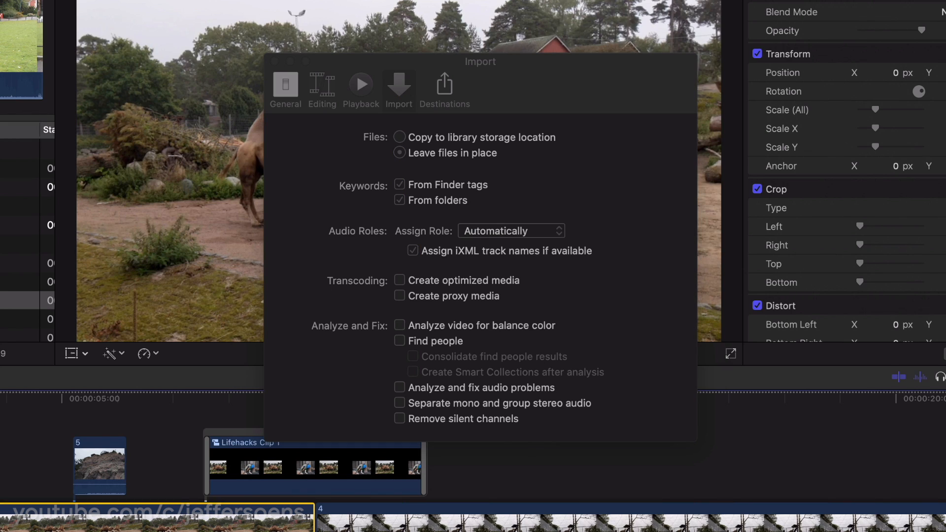
left_click(303, 214)
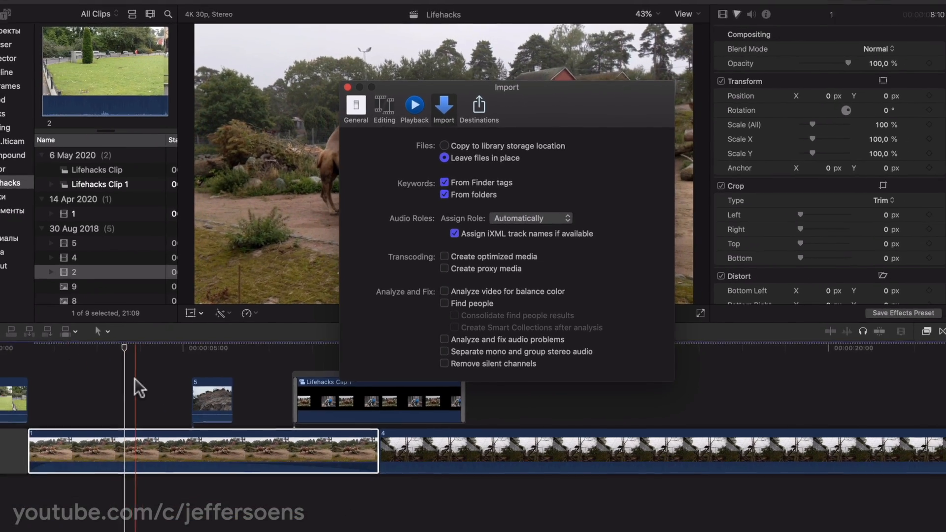
Close the preferences and play part of clip 4 in the Lifehacks project with the whole timeline fitted in view.
left_click(26, 437)
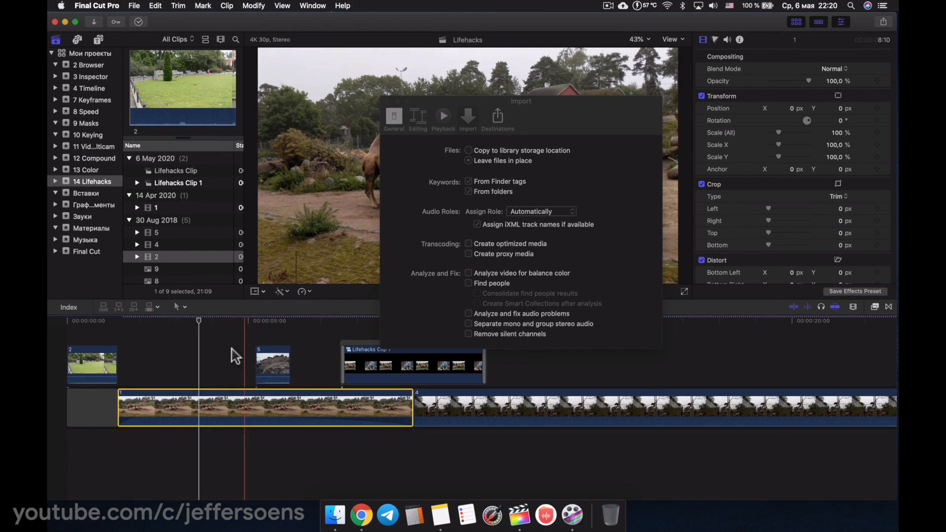
left_click(388, 101)
left_click(213, 349)
key("shift+z")
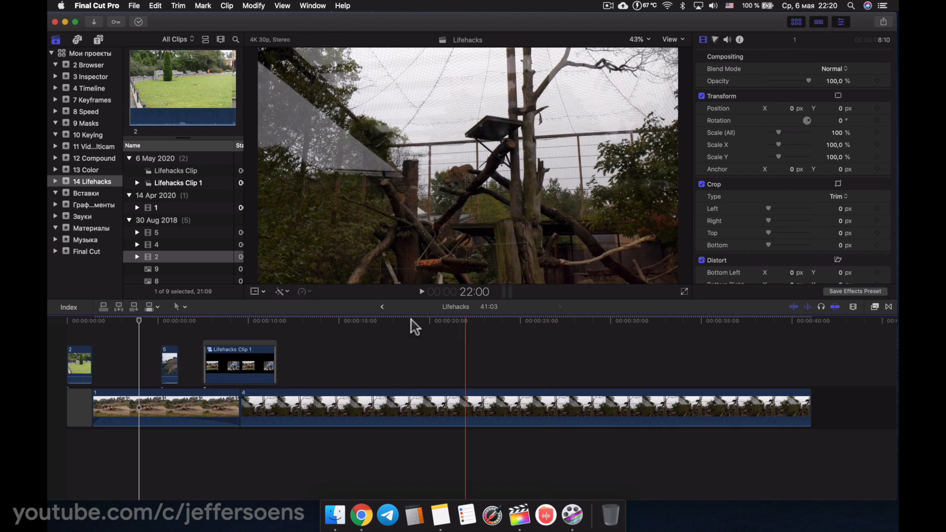
key("space")
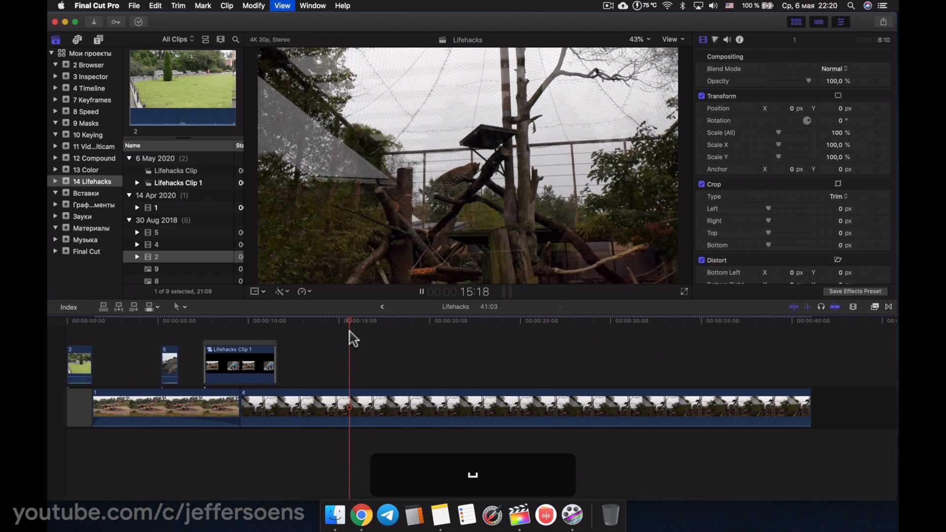
key("space")
Open Untitled Project from the Final Cut event and look over its complete timeline with all layers in view.
left_click(78, 250)
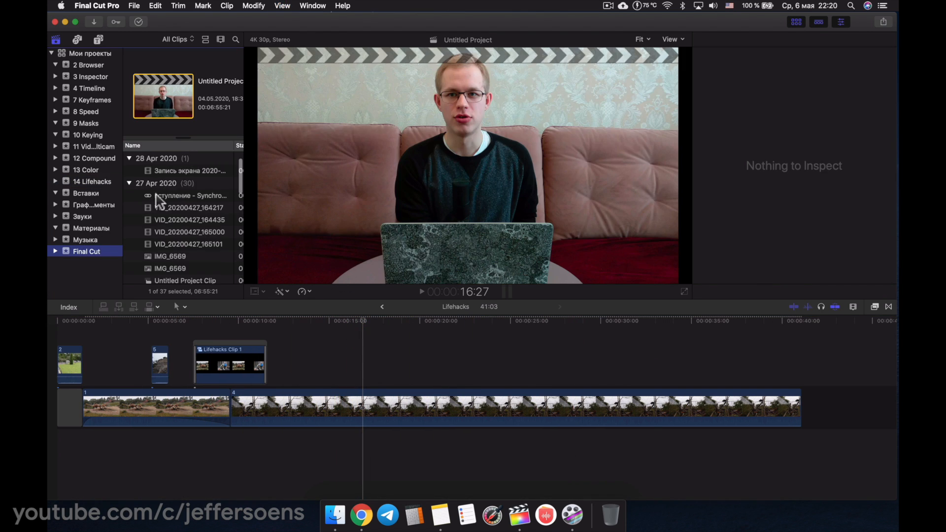
left_click(161, 172)
double_click(161, 173)
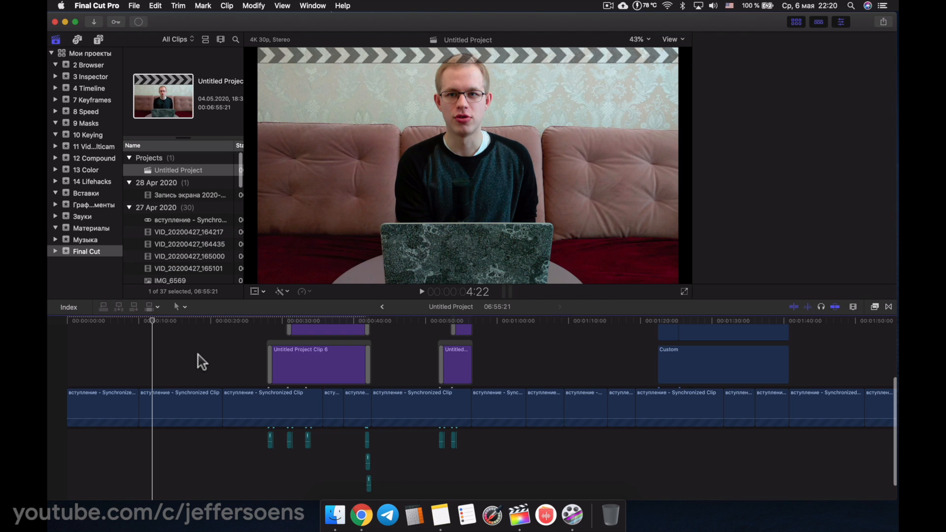
key("shift+z")
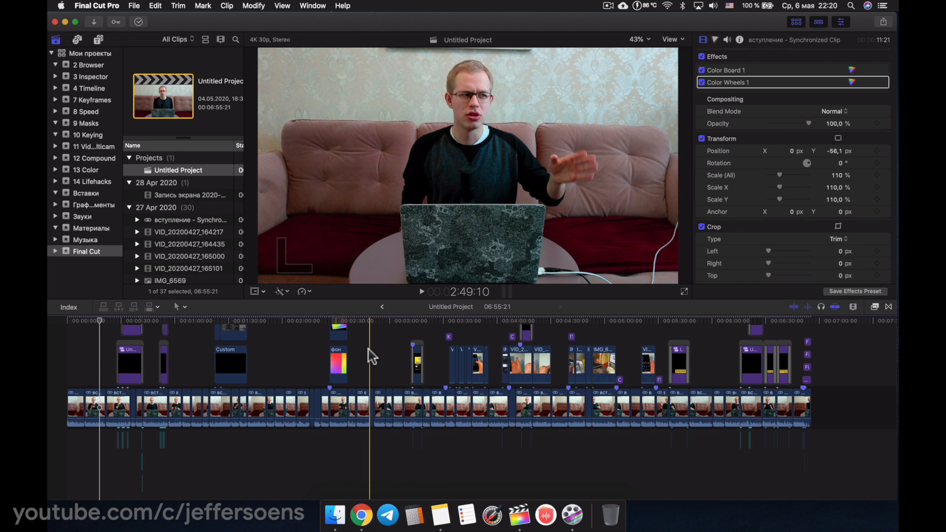
scroll(370, 353, "up", 5)
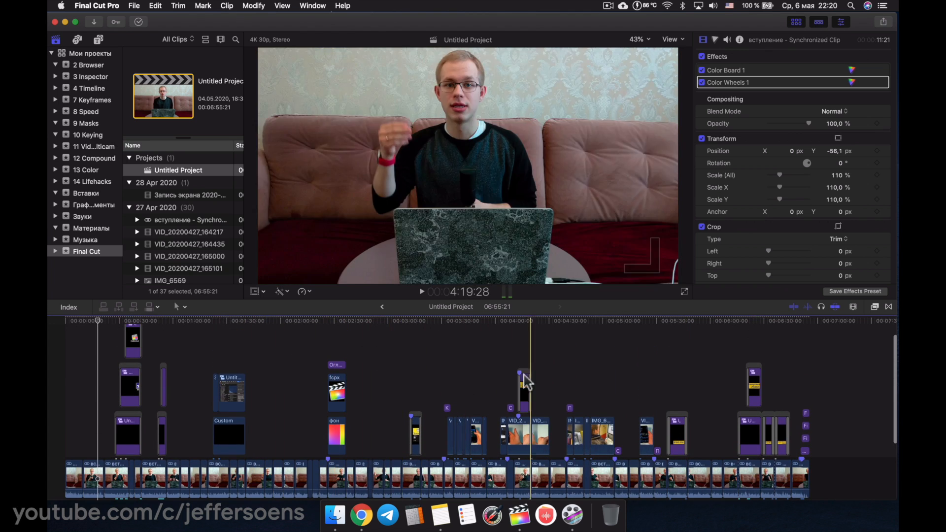
left_click(271, 482)
left_click(271, 482)
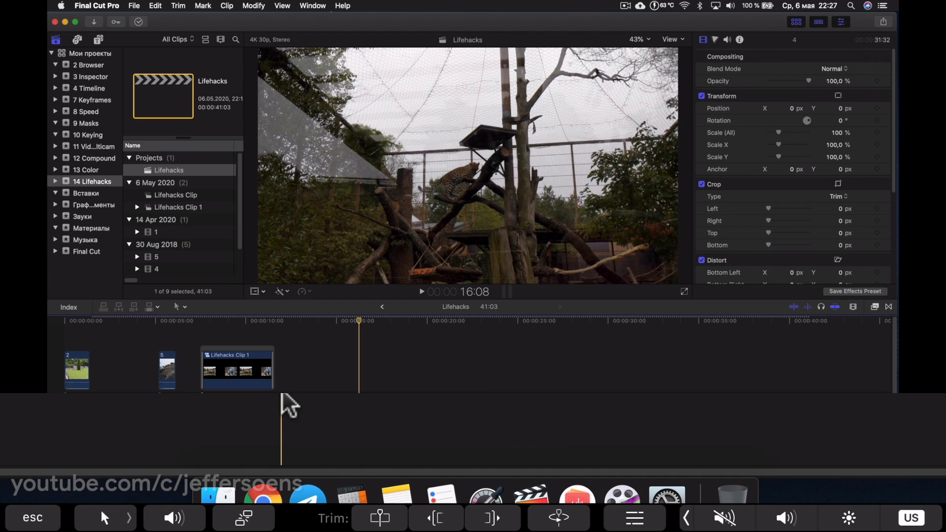
key("p")
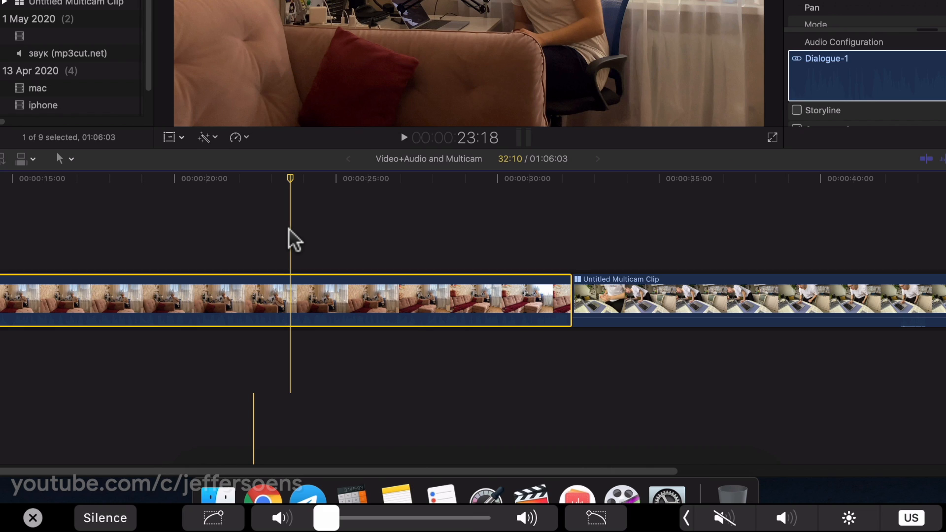
Undo the silencing of the selected clip's audio in Video+Audio and Multicam, and repeatedly lower and raise its volume in small increments.
key("super+z")
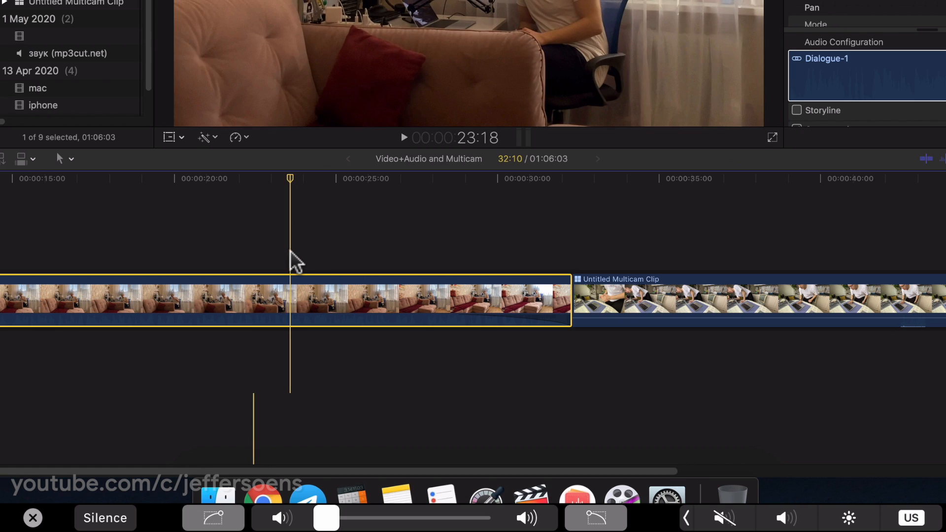
key("super+z")
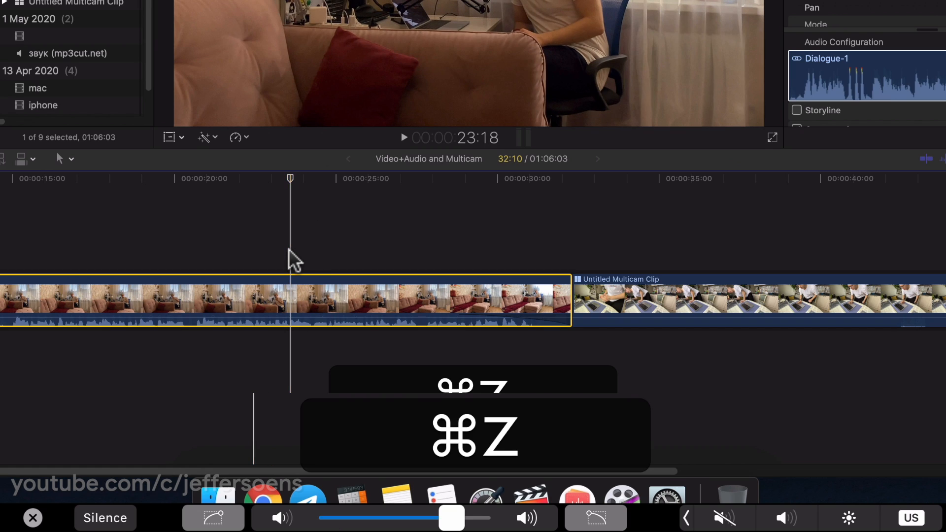
key("ctrl+minus")
key("ctrl+minus")
key("ctrl+minus")
key("ctrl+minus")
key("ctrl+minus")
key("ctrl+minus")
key("ctrl+minus")
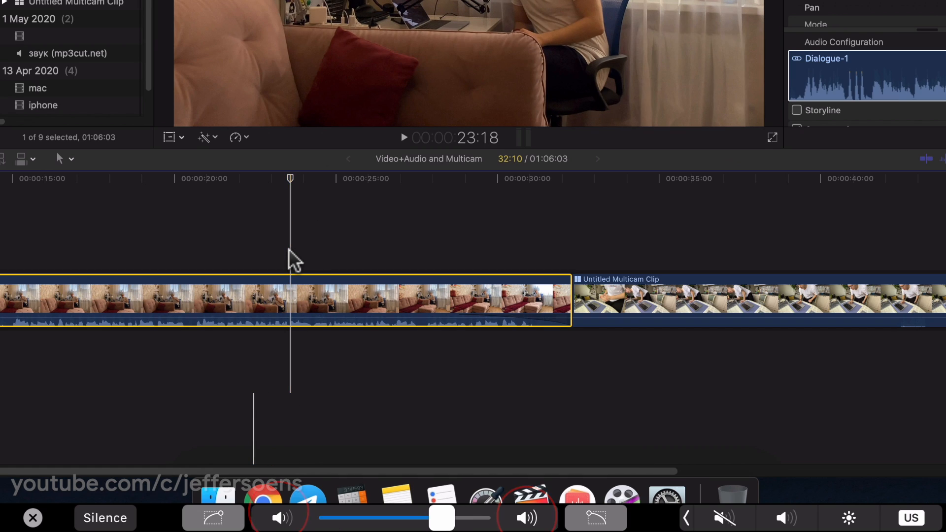
key("ctrl+equal")
key("ctrl+equal")
key("ctrl+equal")
key("ctrl+equal")
key("ctrl+equal")
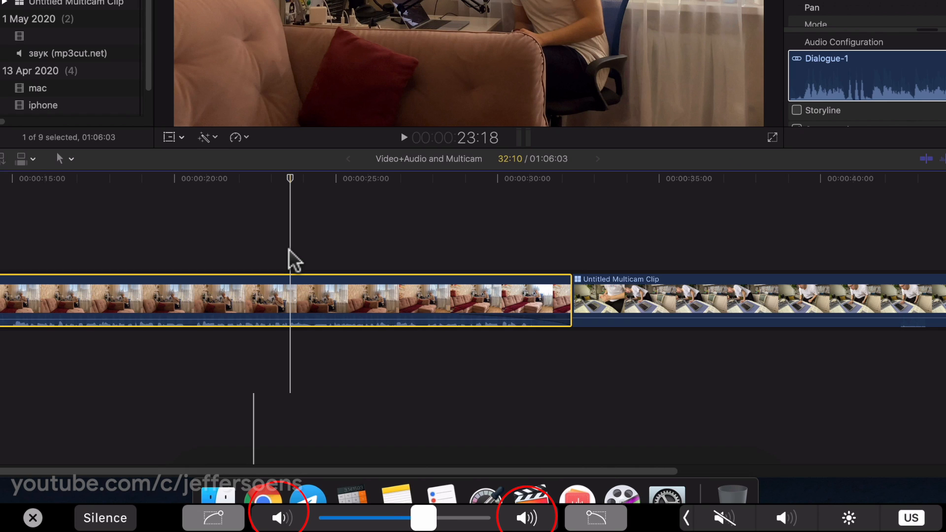
key("ctrl+equal")
key("ctrl+equal")
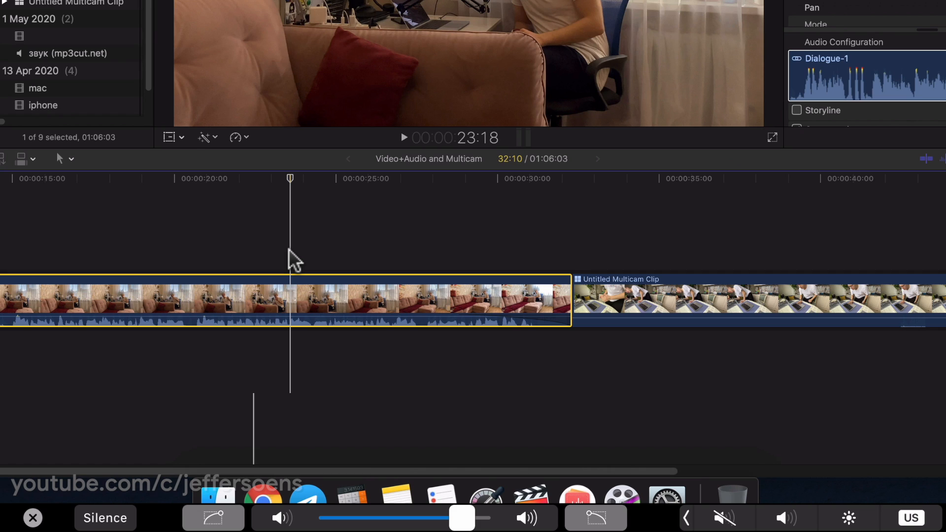
key("ctrl+minus")
key("ctrl+minus")
key("ctrl+minus")
key("ctrl+minus")
key("ctrl+minus")
key("ctrl+minus")
key("ctrl+minus")
key("ctrl+minus")
key("ctrl+minus")
key("ctrl+minus")
key("ctrl+minus")
key("ctrl+minus")
key("ctrl+equal")
key("ctrl+equal")
key("ctrl+equal")
key("ctrl+equal")
key("ctrl+equal")
key("ctrl+equal")
key("ctrl+equal")
key("ctrl+equal")
key("ctrl+equal")
key("ctrl+equal")
key("ctrl+minus")
key("ctrl+minus")
key("ctrl+minus")
key("ctrl+equal")
key("ctrl+equal")
key("ctrl+equal")
key("ctrl+equal")
key("ctrl+equal")
key("ctrl+equal")
key("ctrl+minus")
key("ctrl+minus")
key("ctrl+minus")
key("ctrl+minus")
key("ctrl+equal")
key("ctrl+equal")
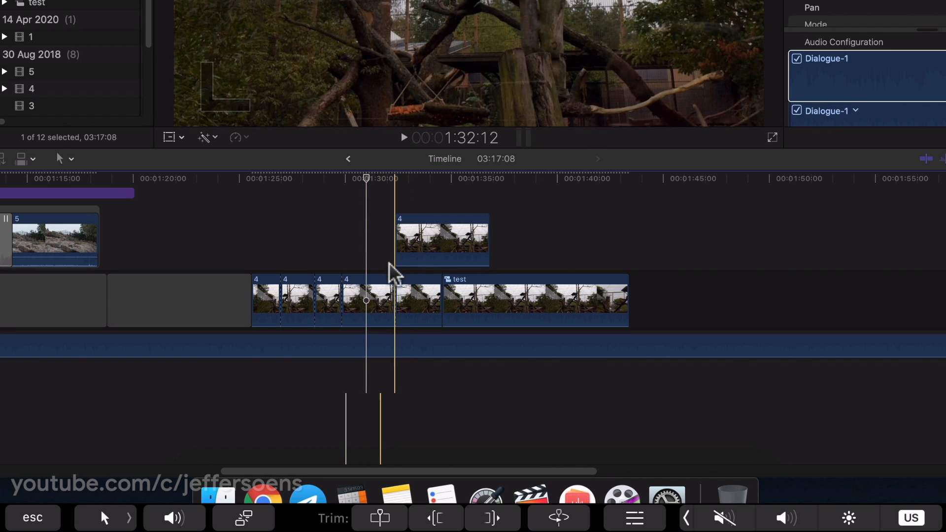
Try swapping the last clip 4 with the test clip on the primary storyline, and return both to their original order.
left_click(420, 310)
left_click(421, 254)
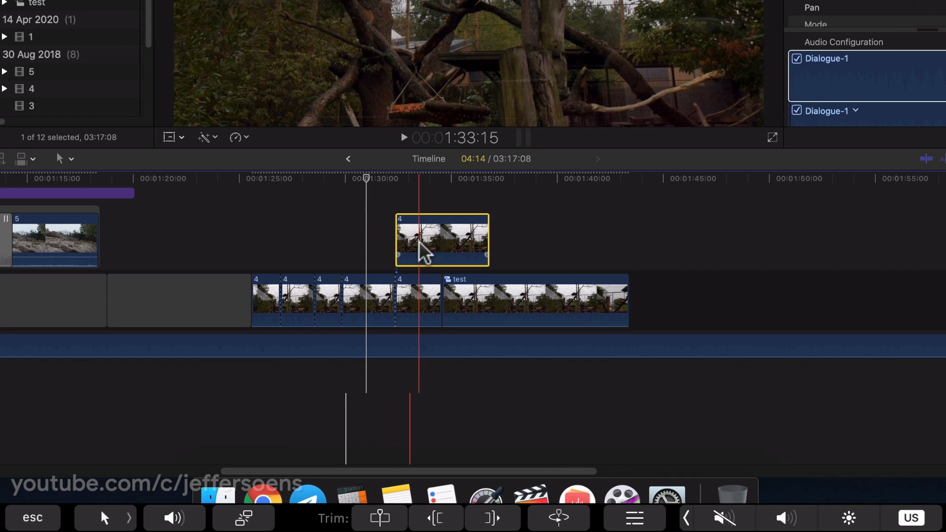
left_click(419, 315)
left_click_drag(505, 298, 685, 308)
left_click(384, 250)
key("p")
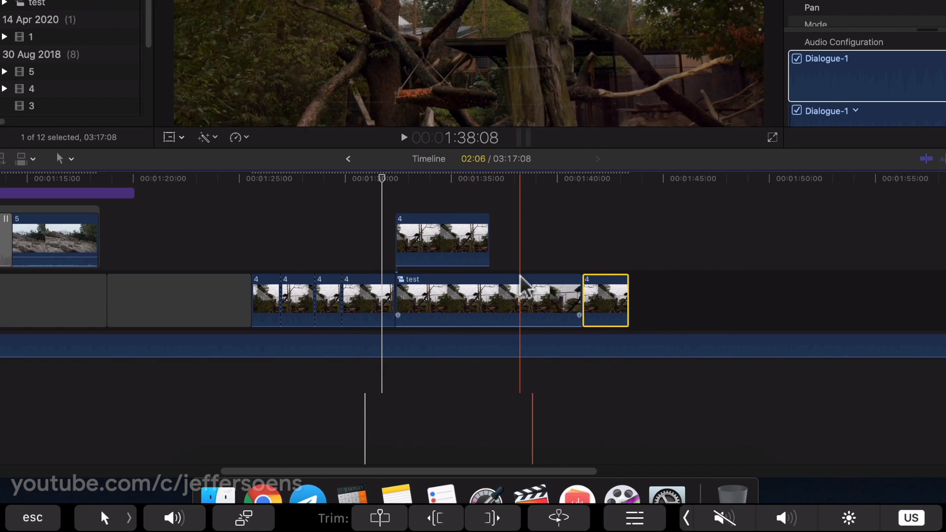
left_click_drag(523, 291, 730, 299)
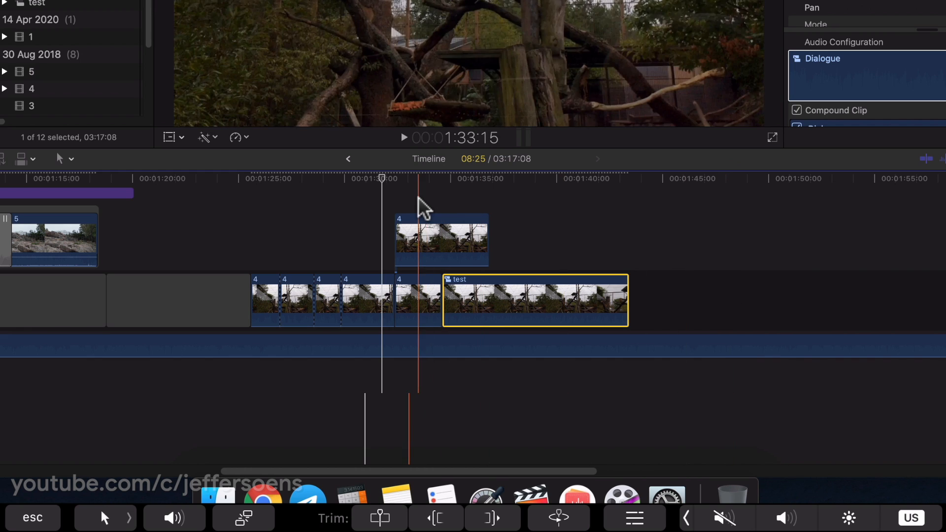
Trim the start of the connected clip 4 to 1:33:25 and the end of the test clip to 1:41:18.
left_click(430, 202)
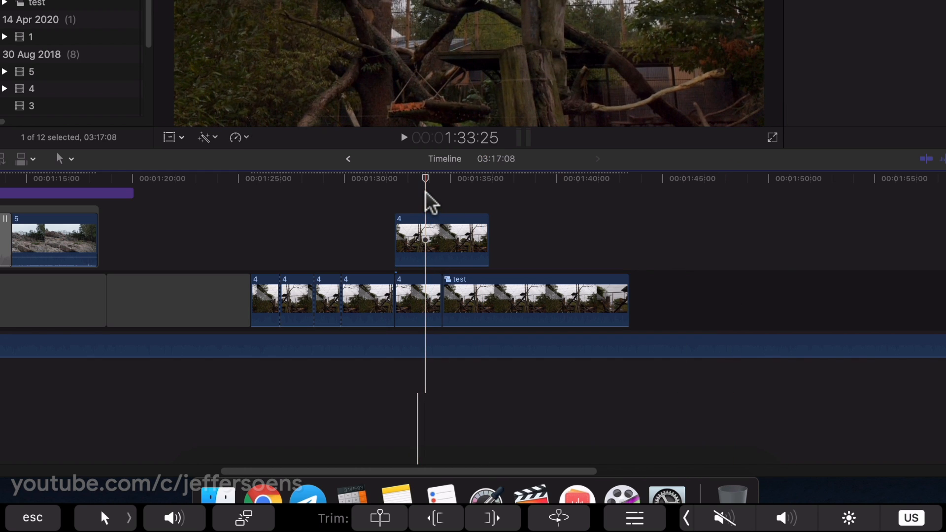
key("alt+bracketleft")
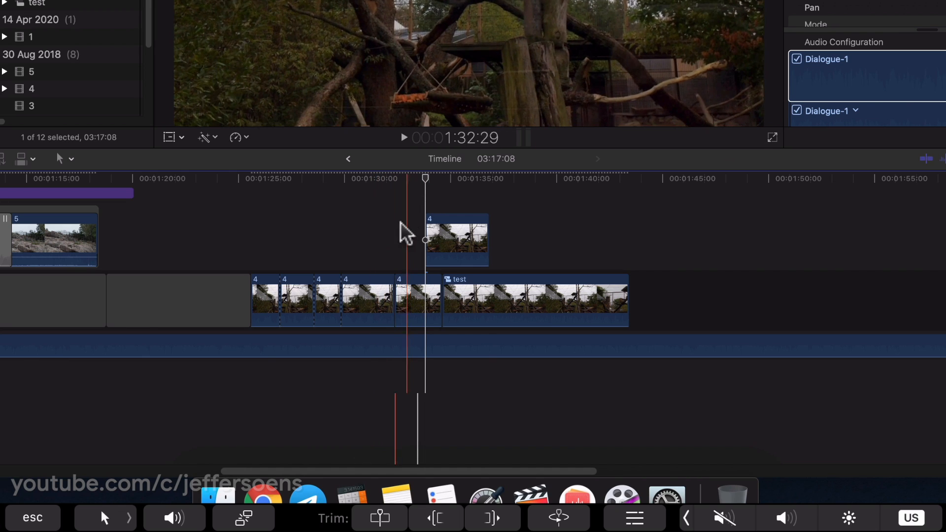
left_click(590, 206)
key("alt+bracketright")
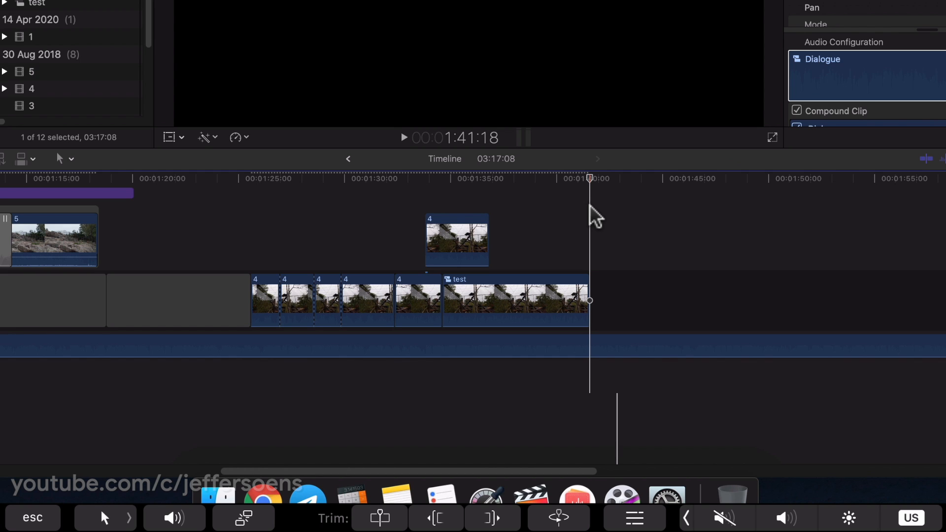
Trim the end of the test clip to 1:38:18 and the start of the connected clip 4 to 1:34:19.
left_click(526, 221)
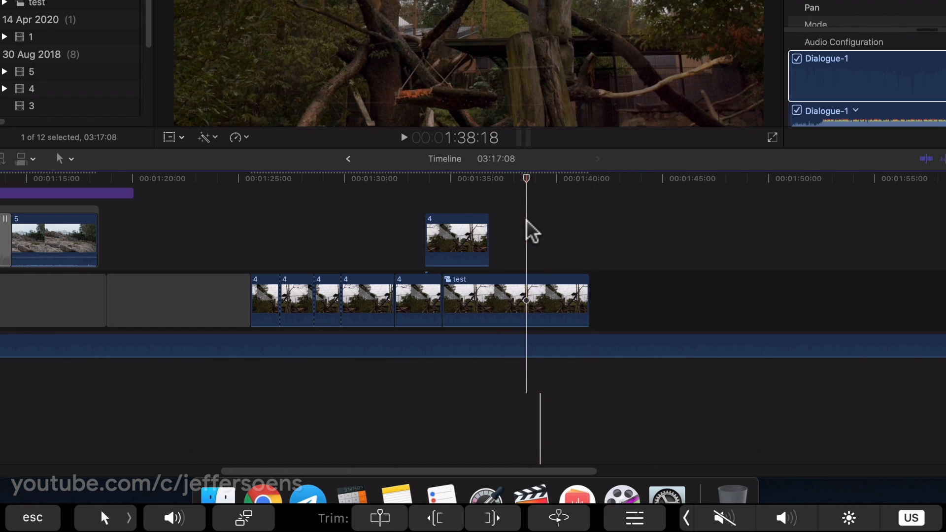
key("alt+bracketright")
left_click(447, 193)
key("alt+bracketleft")
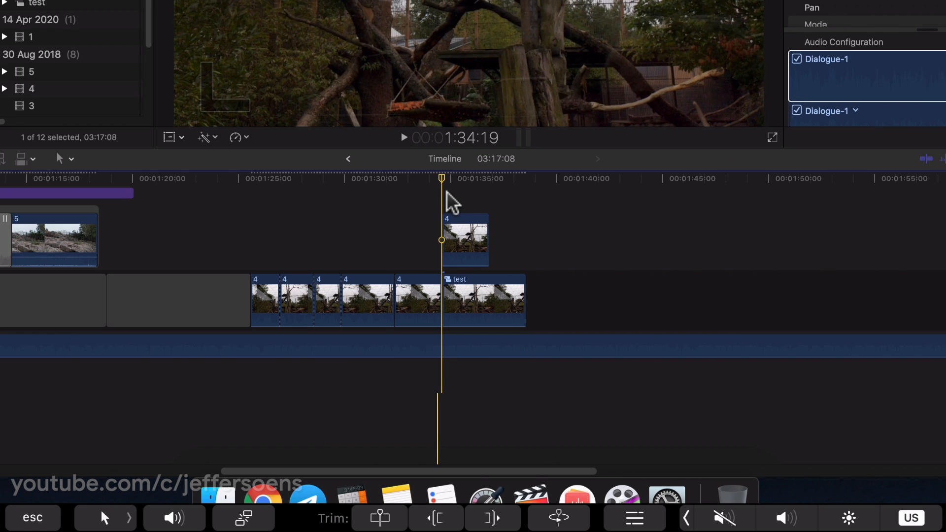
Trim the end of clip 2 near the beginning of the timeline to 15:01, and trim its start as well.
scroll(447, 193, "left", 20)
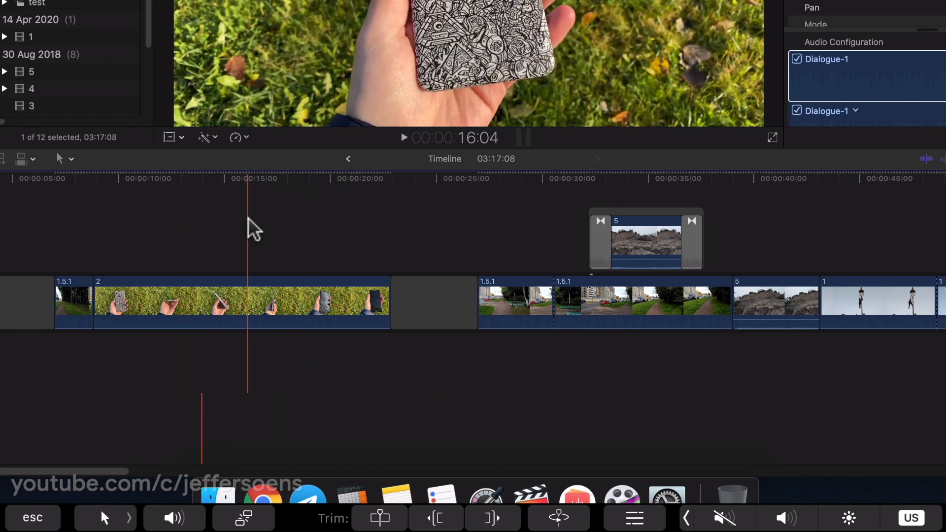
key("alt+bracketright")
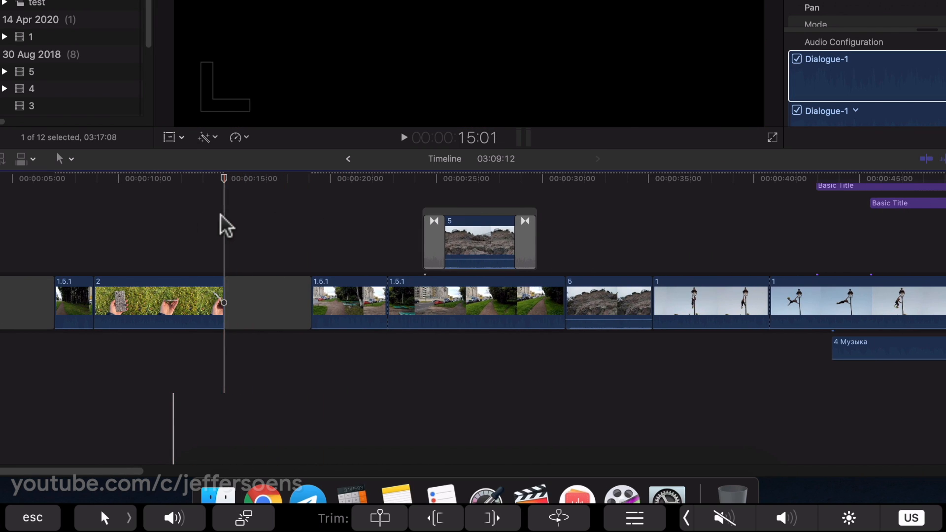
key("alt+bracketleft")
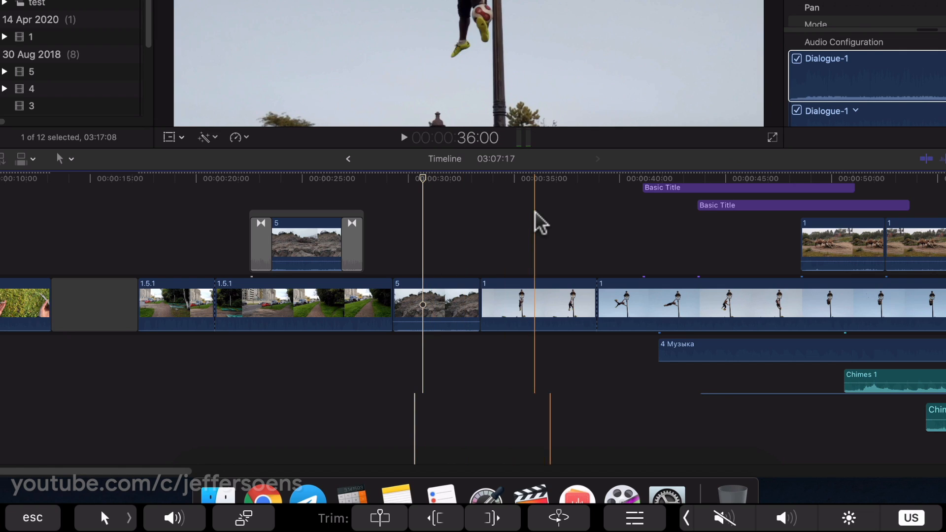
Place the playhead at 36:22, show the timeline overview and examine the Timeline project across its length at different zoom levels.
left_click(550, 202)
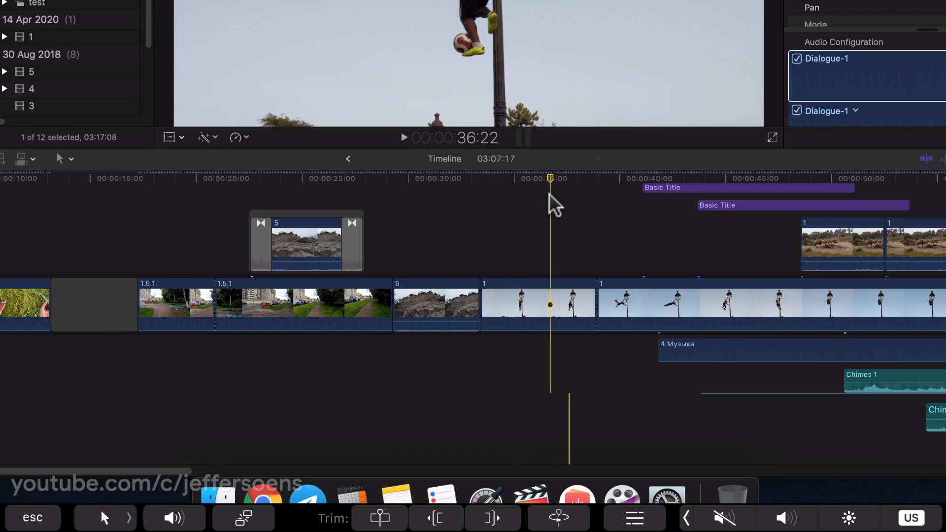
key("shift+slash")
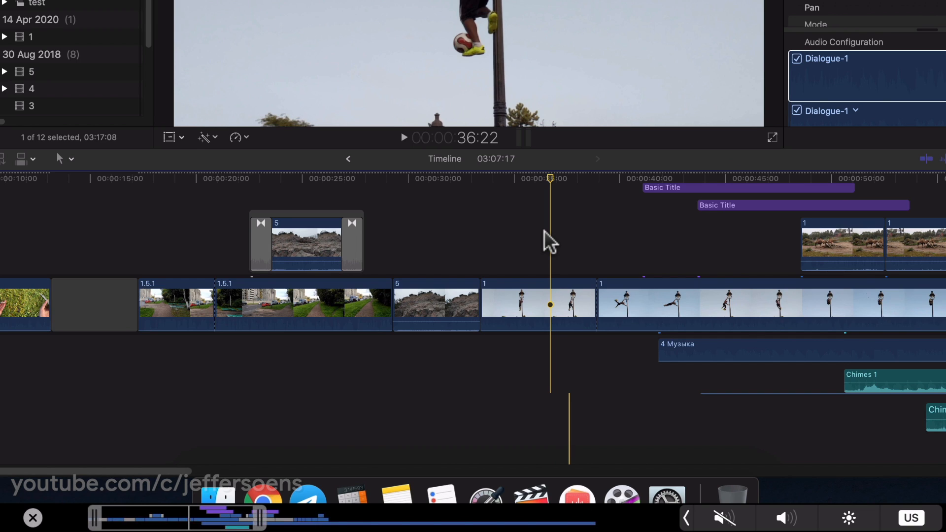
scroll(544, 230, "right", 20)
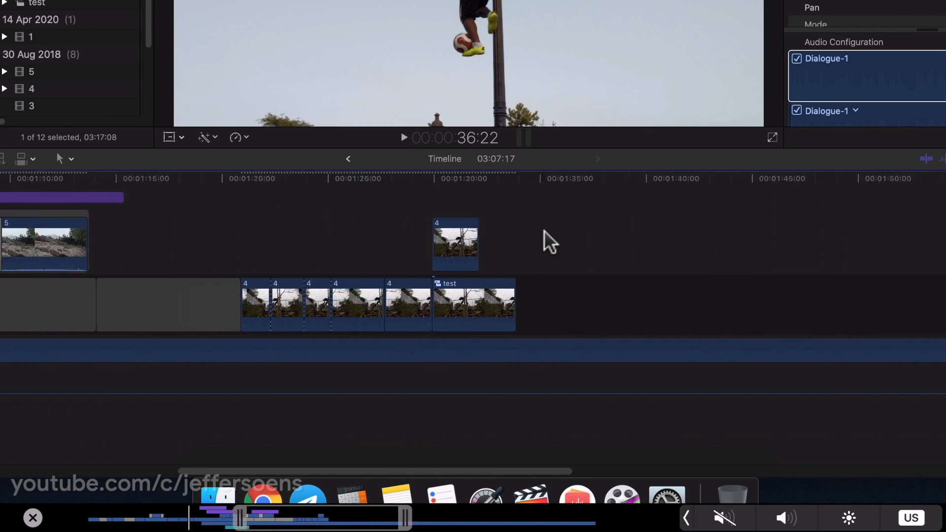
scroll(544, 230, "left", 17)
scroll(544, 230, "right", 18)
scroll(545, 230, "left", 20)
scroll(544, 229, "right", 18)
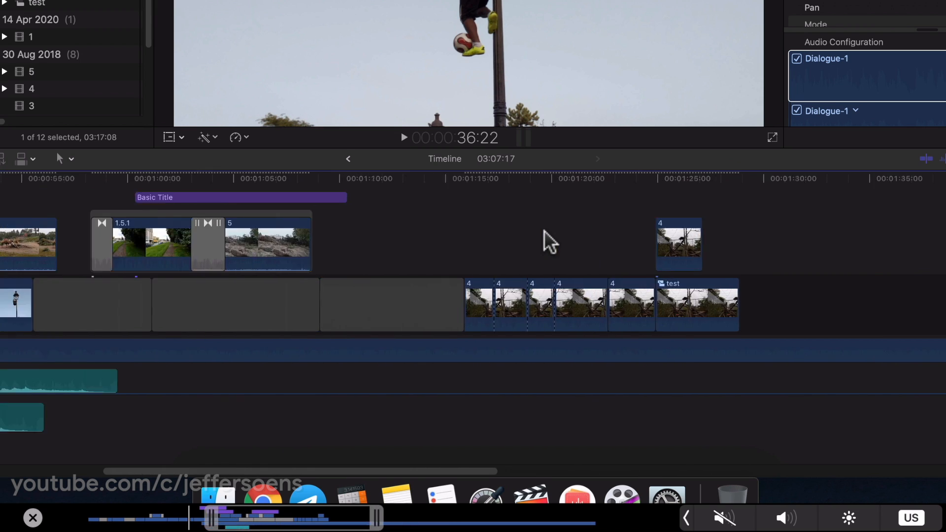
scroll(544, 230, "left", 20)
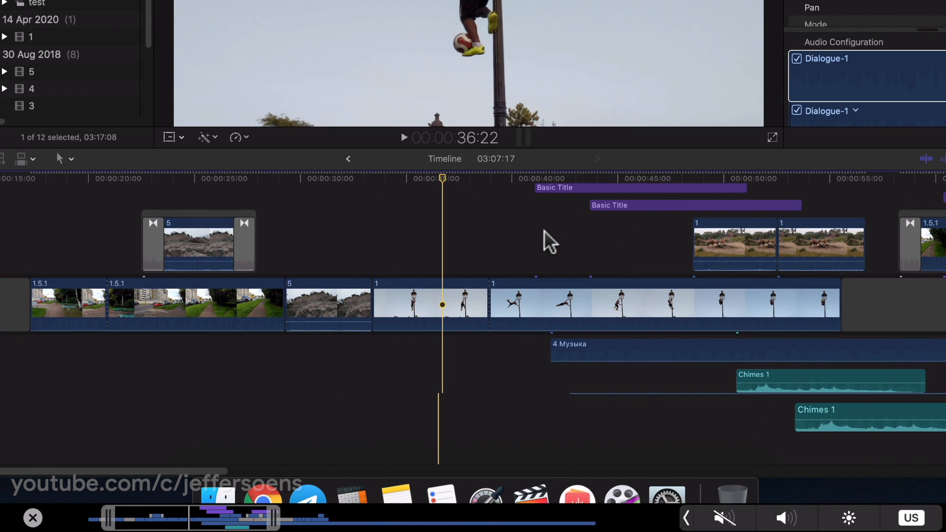
scroll(544, 230, "down", 6)
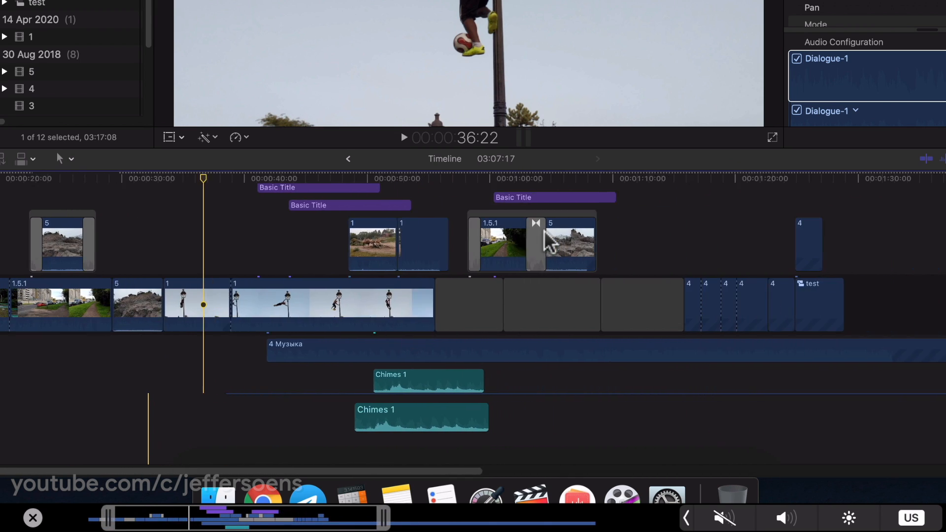
scroll(544, 229, "up", 5)
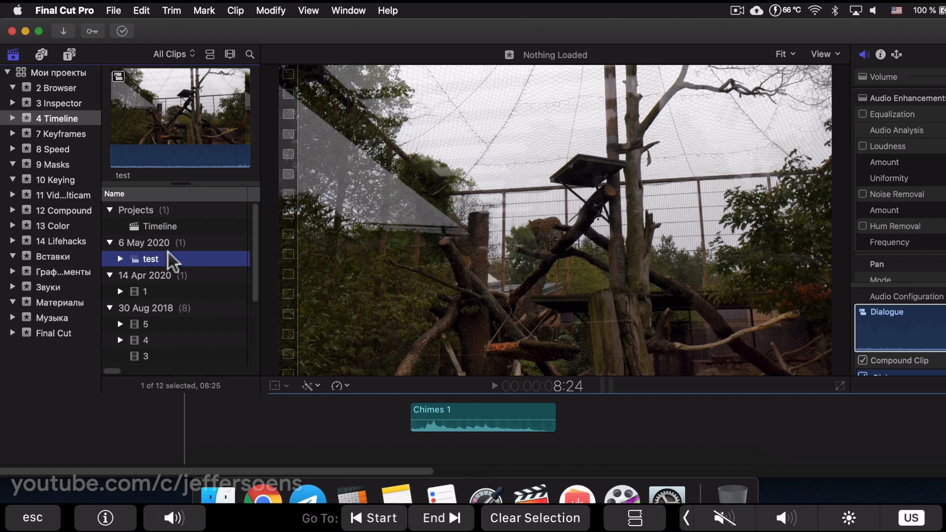
Select a range about 3:13 long in the middle of browser clip 1 from 14 Apr 2020.
left_click(150, 292)
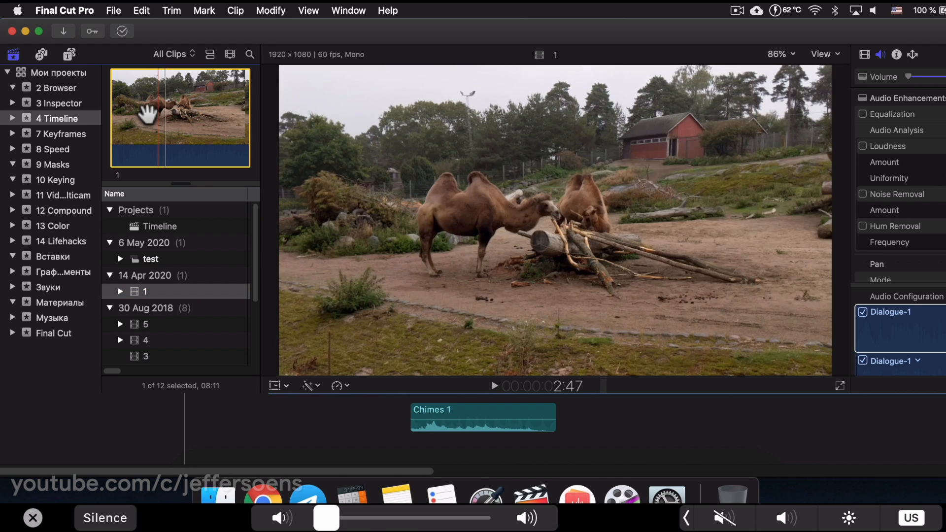
left_click_drag(150, 113, 205, 110)
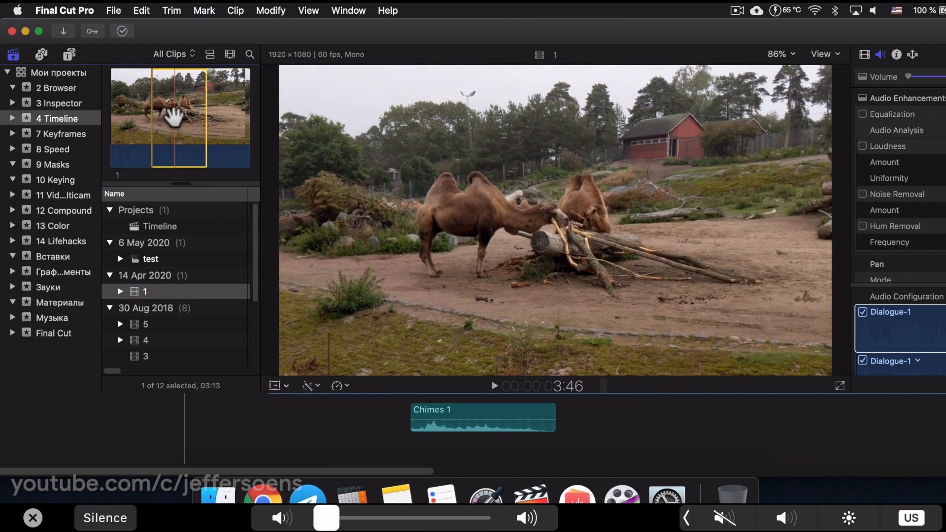
Clear the selected range on browser clip 1 from 14 Apr 2020.
left_click(174, 117)
left_click(153, 259)
left_click(156, 290)
left_click(167, 127)
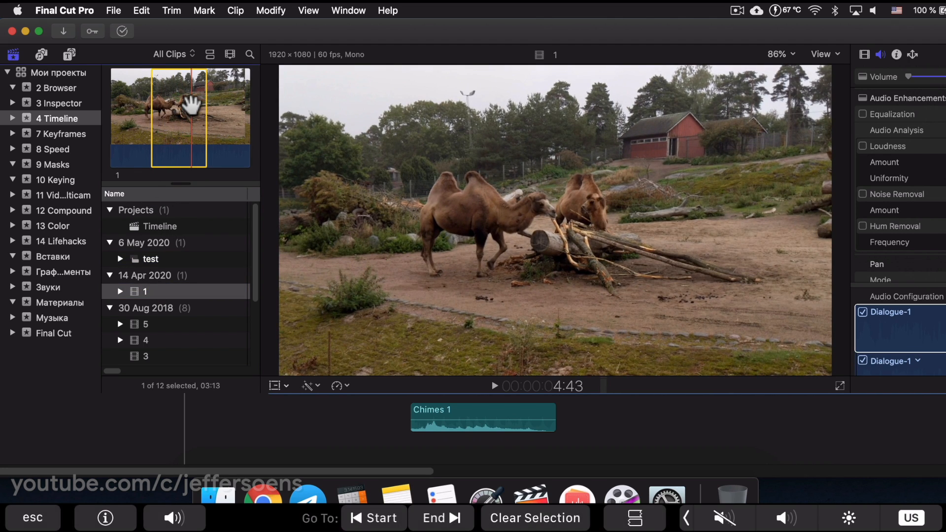
key("alt+x")
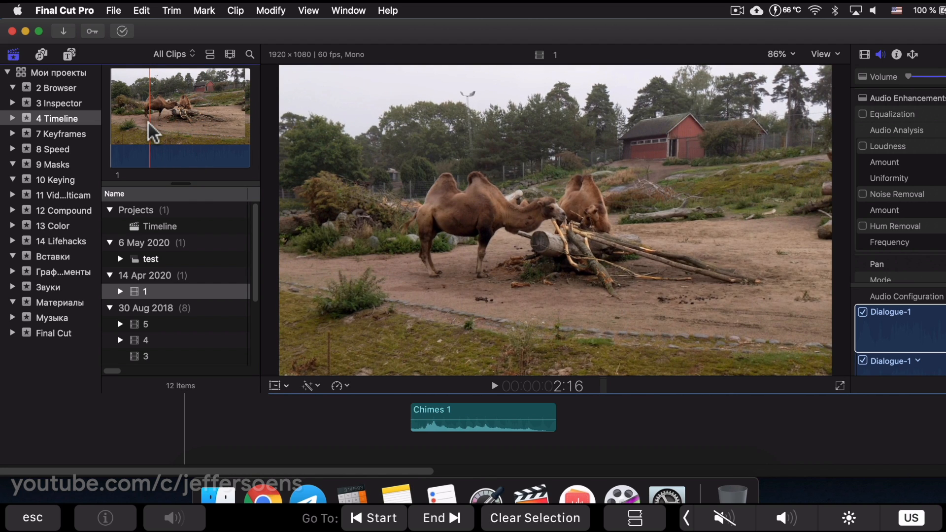
Mark a 2:45 range in browser clip 1 by its start and end points, and clear it.
key("i")
key("o")
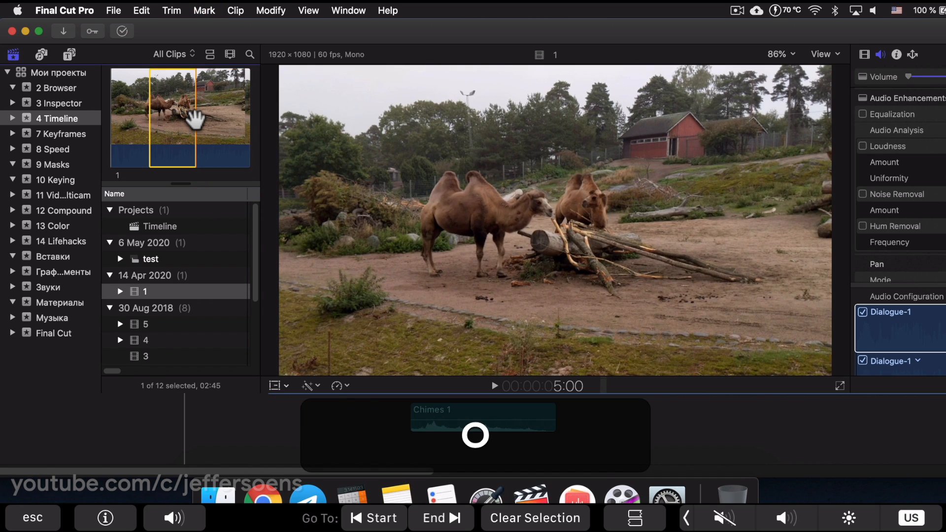
key("alt+x")
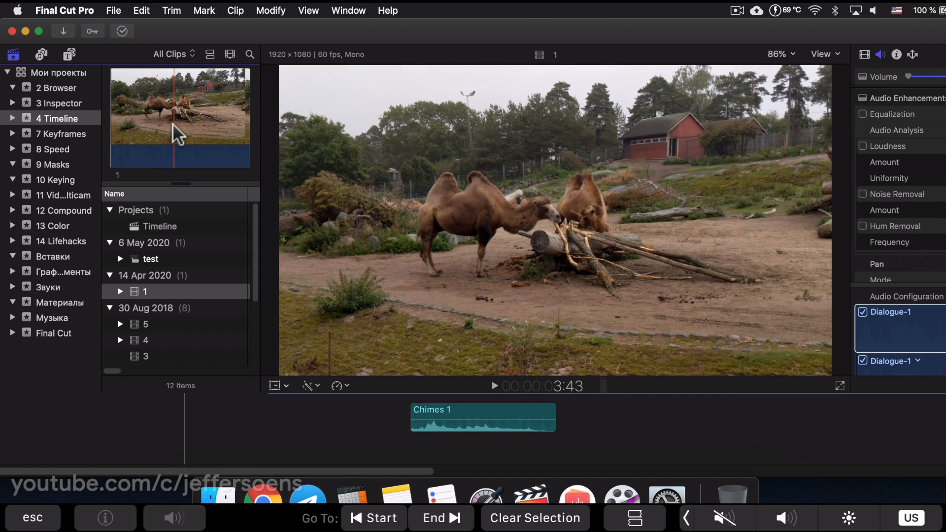
Switch the browser to filmstrip view, look through its clips, and return to the list view.
key("alt+super+2")
scroll(178, 207, "up", 2)
scroll(177, 207, "down", 3)
scroll(184, 216, "up", 6)
key("alt+super+2")
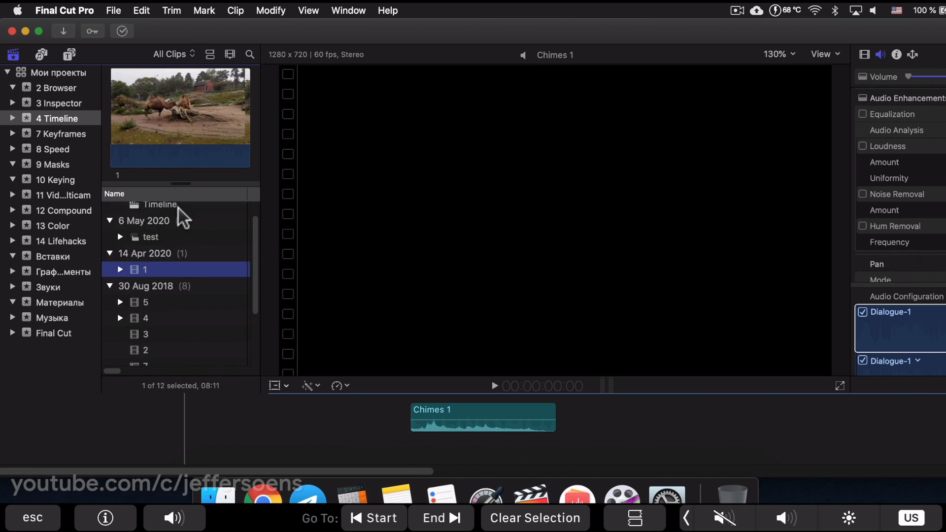
scroll(184, 217, "up", 3)
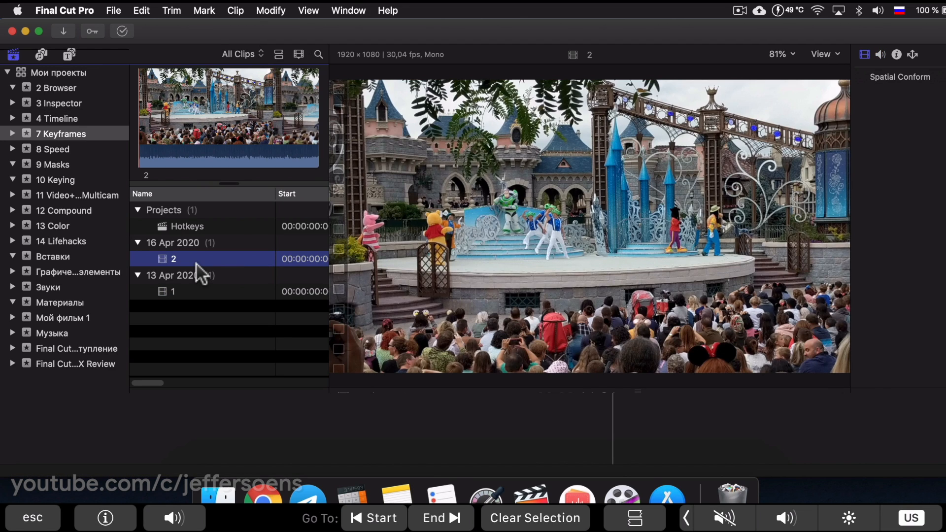
Bring up the new event and new project settings from the 7 Keyframes event and cancel both.
left_click(85, 387)
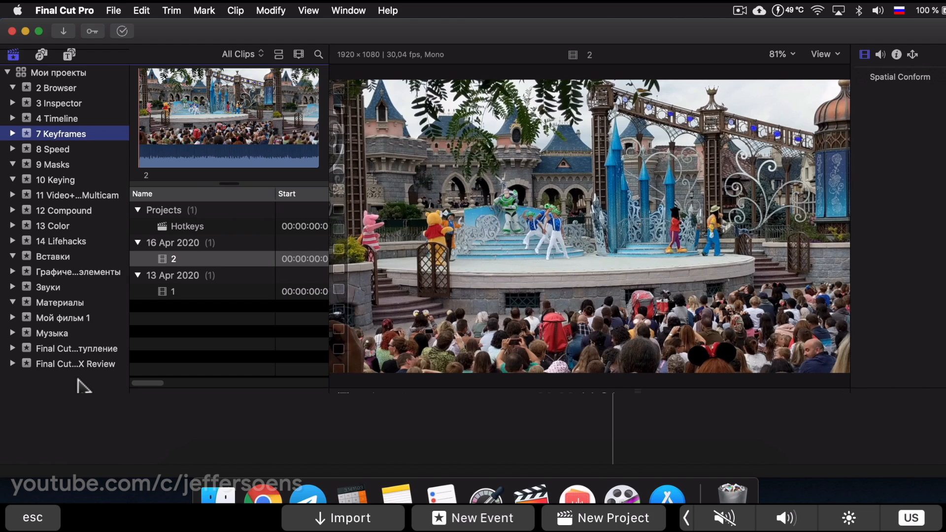
left_click(110, 11)
key("alt+n")
left_click(649, 120)
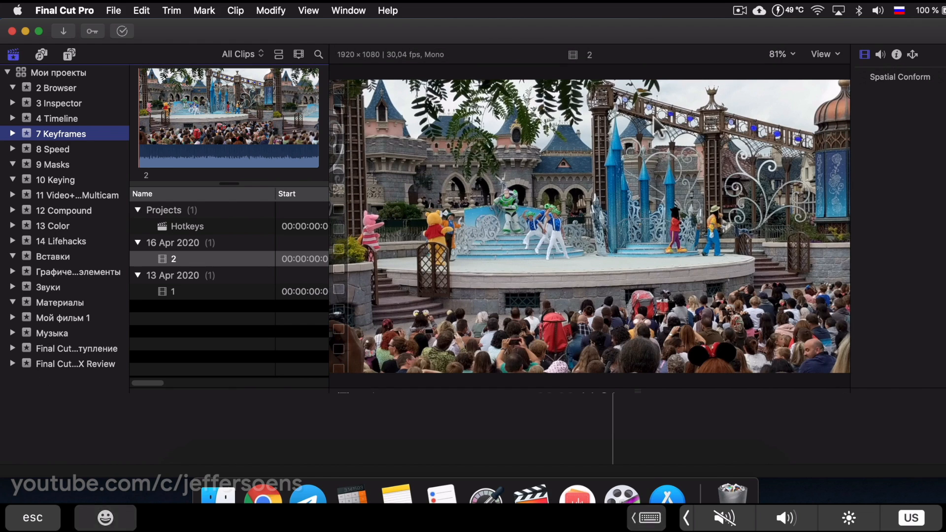
left_click(228, 338)
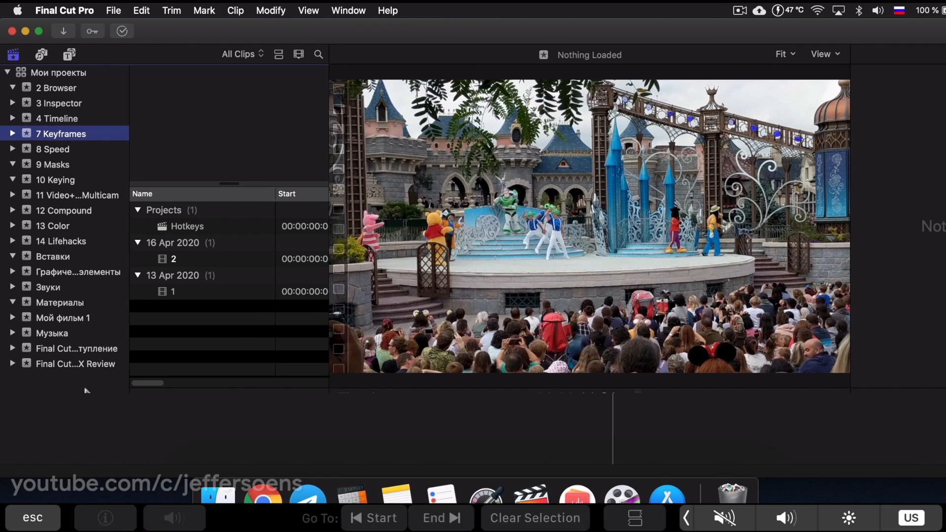
key("super+n")
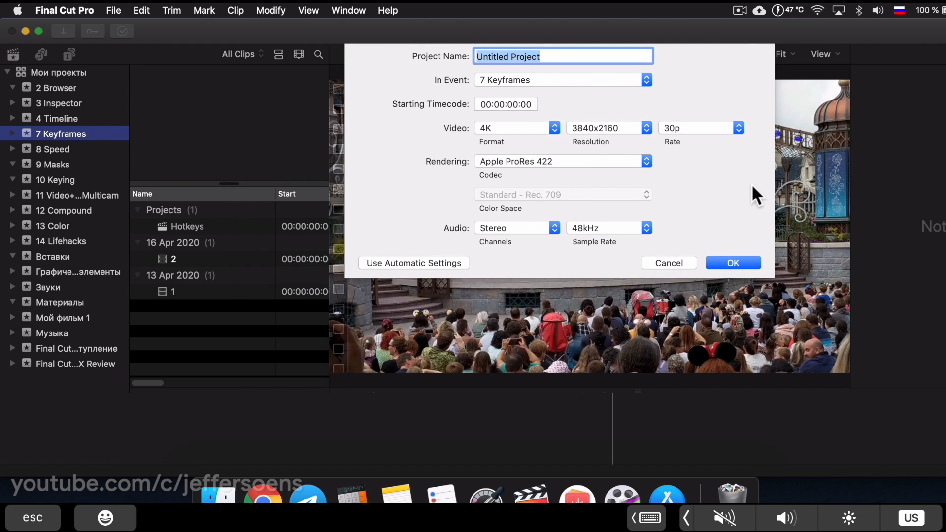
left_click(669, 263)
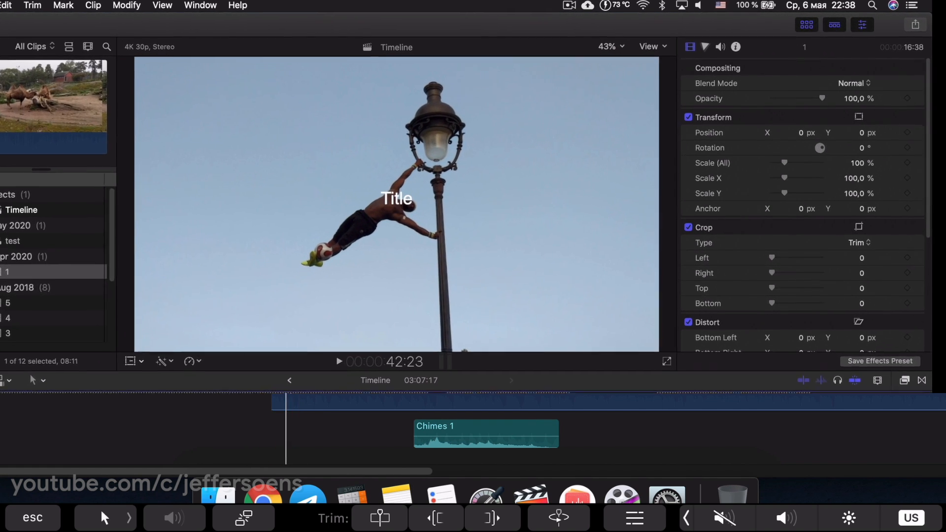
Select the Basic Title at 42:23 in the Timeline project and open its text for editing in the viewer.
left_click(286, 396)
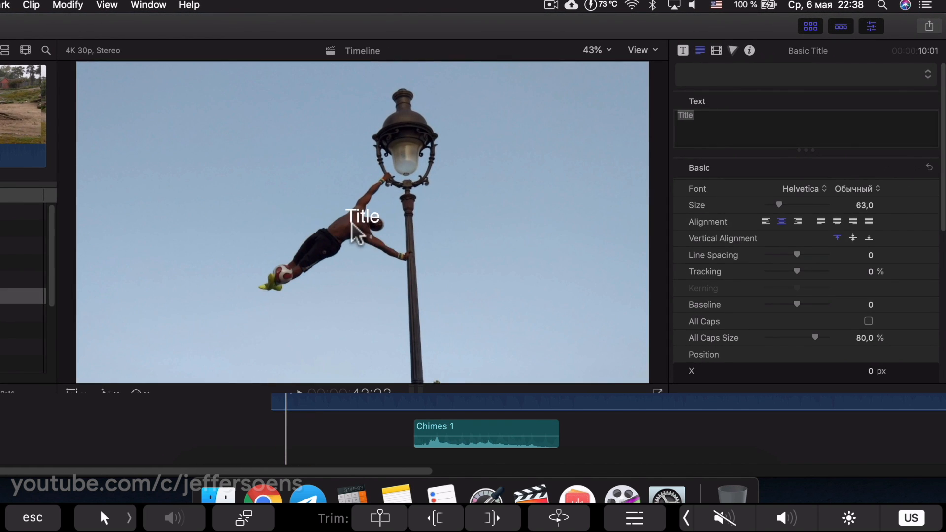
left_click(709, 127)
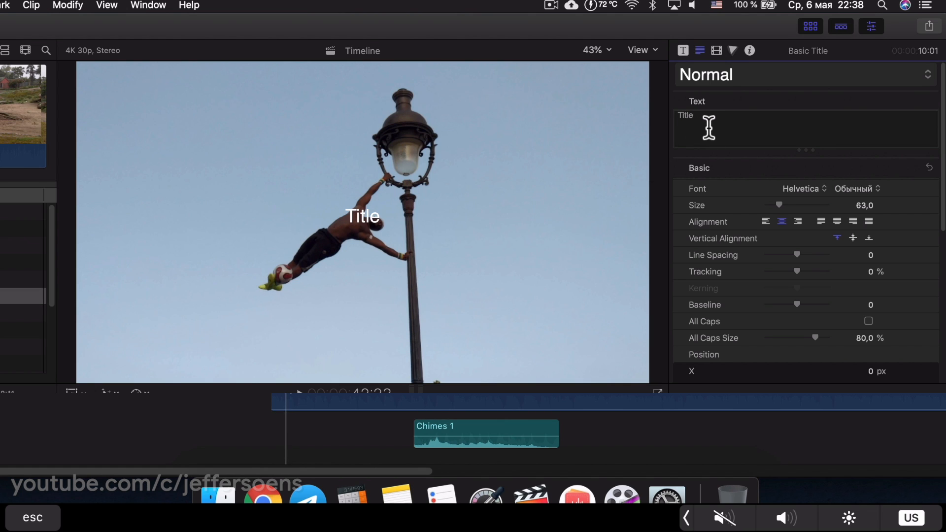
left_click(362, 217)
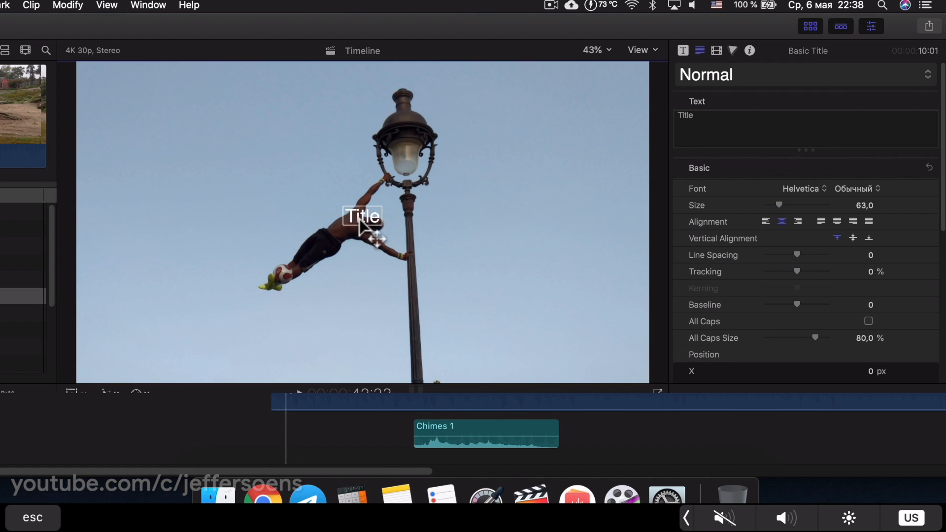
double_click(362, 219)
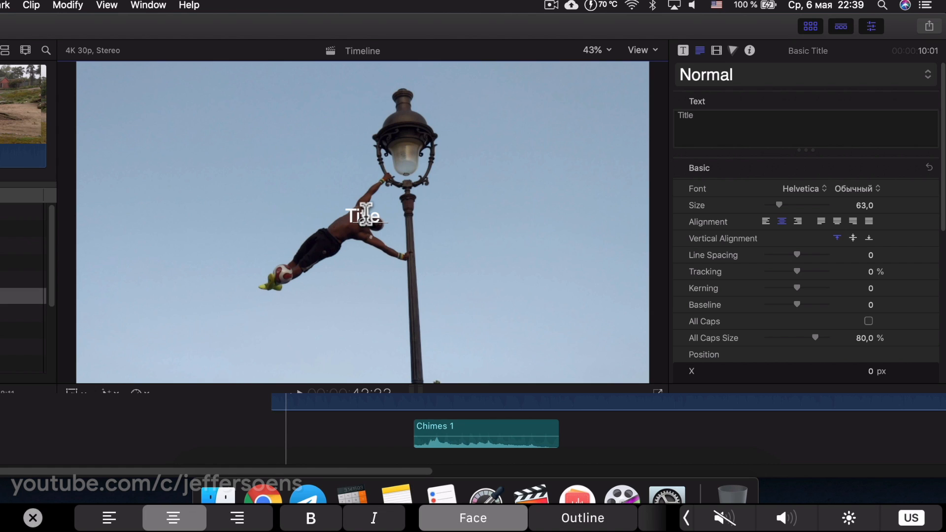
Toggle bold on and off, and toggle italic on and off, for the title text.
key("super+b")
key("super+b")
key("super+i")
key("super+i")
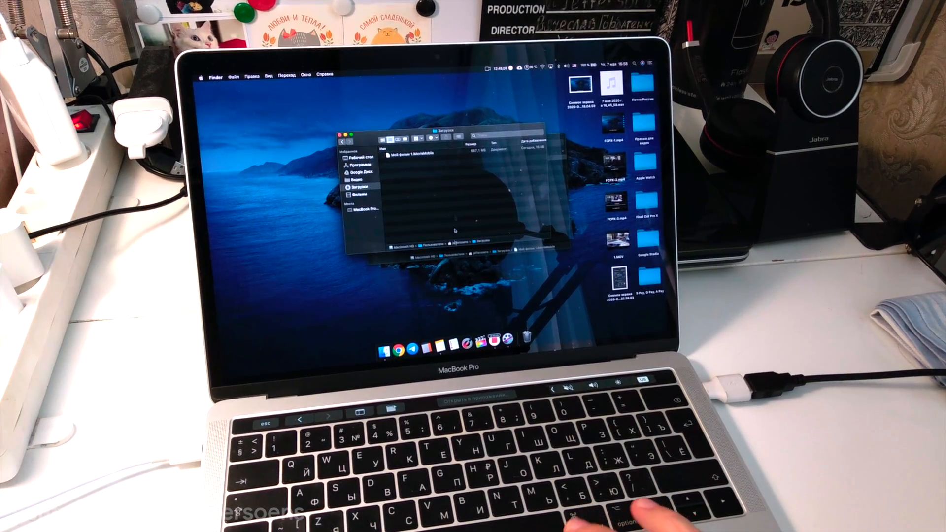
Switch to Final Cut Pro and import the iMovie iOS project Мой фильм 1 from Downloads.
left_click(481, 339)
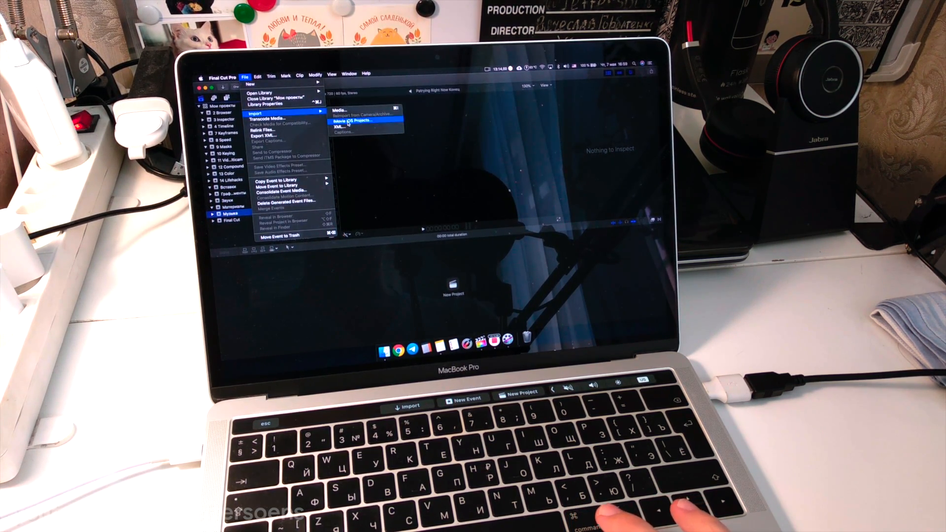
left_click(348, 121)
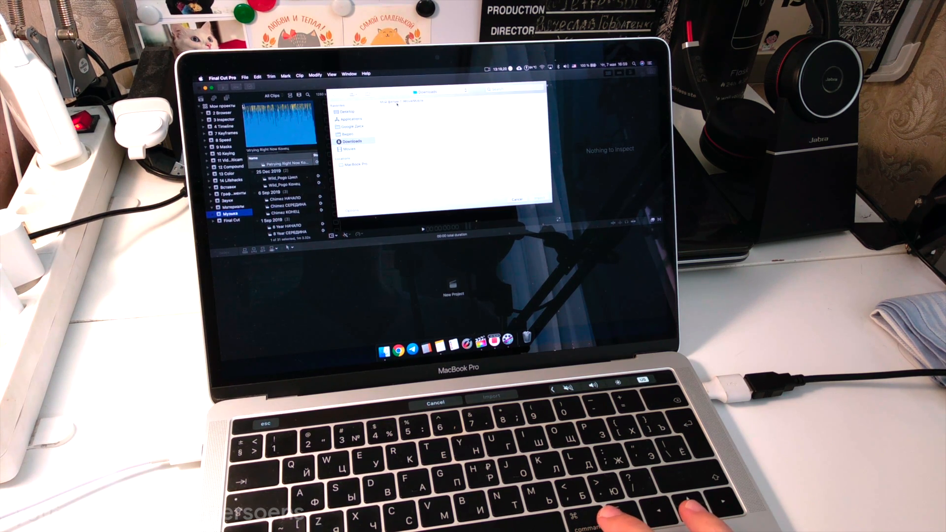
left_click(395, 103)
left_click(539, 199)
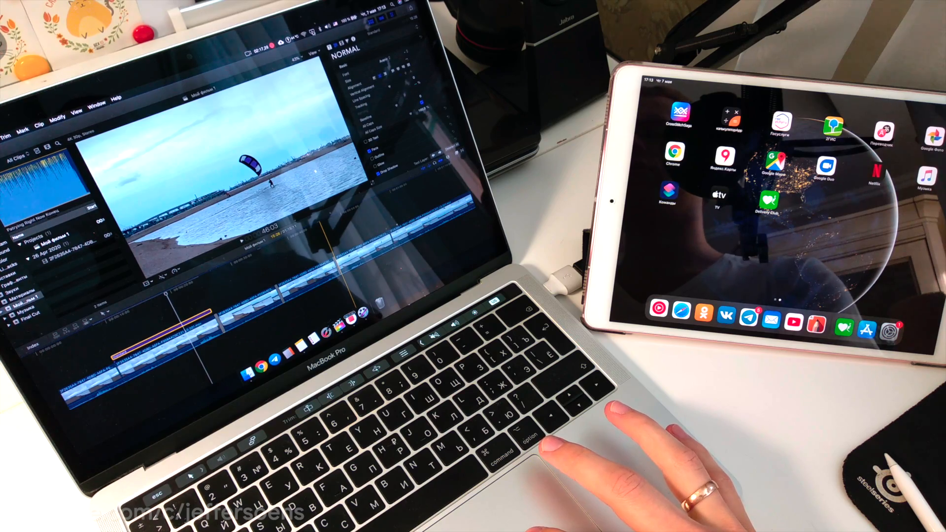
Connect the iPad Pro as a second display and move the Finder window showing the downloads folder onto it.
left_click(312, 32)
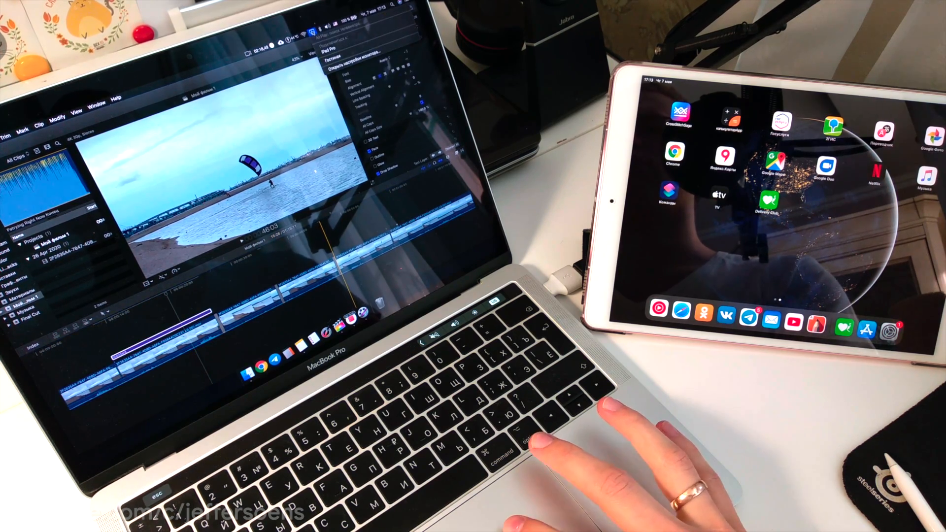
left_click(328, 50)
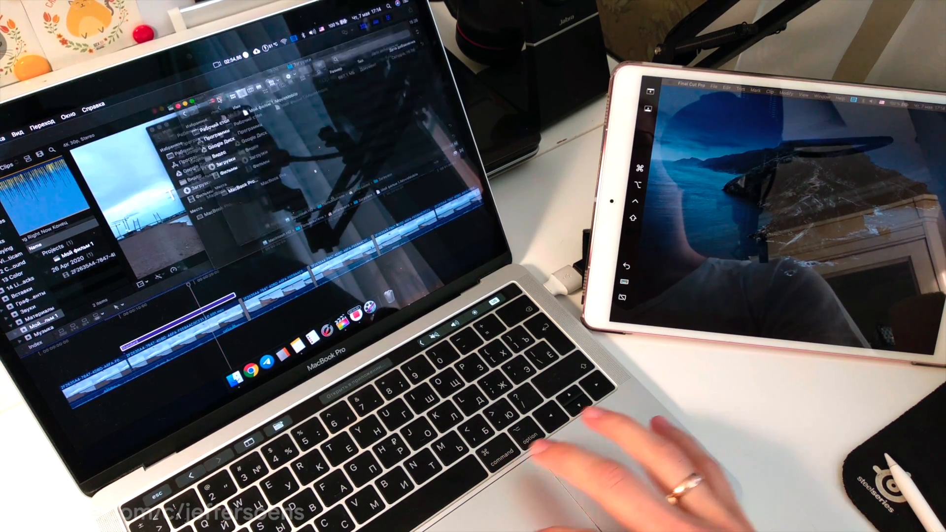
left_click_drag(219, 100, 661, 169)
left_click_drag(726, 170, 731, 146)
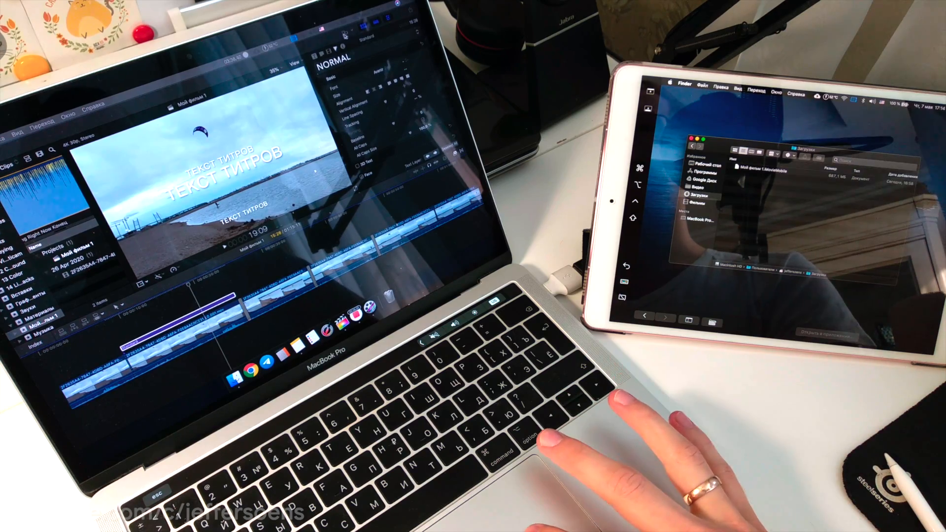
Show the timeline on the iPad display and select the third clip of Мой фильм 1 there.
left_click(346, 35)
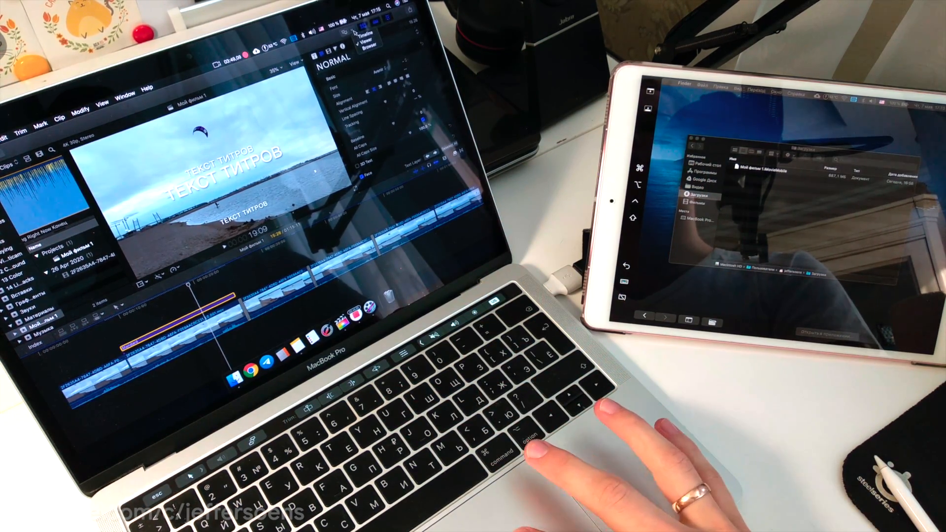
left_click(356, 33)
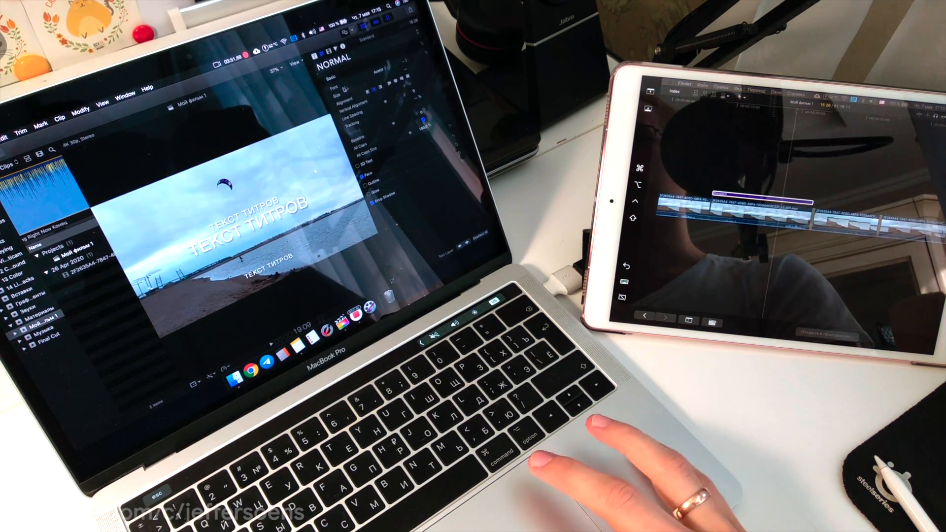
left_click(671, 172)
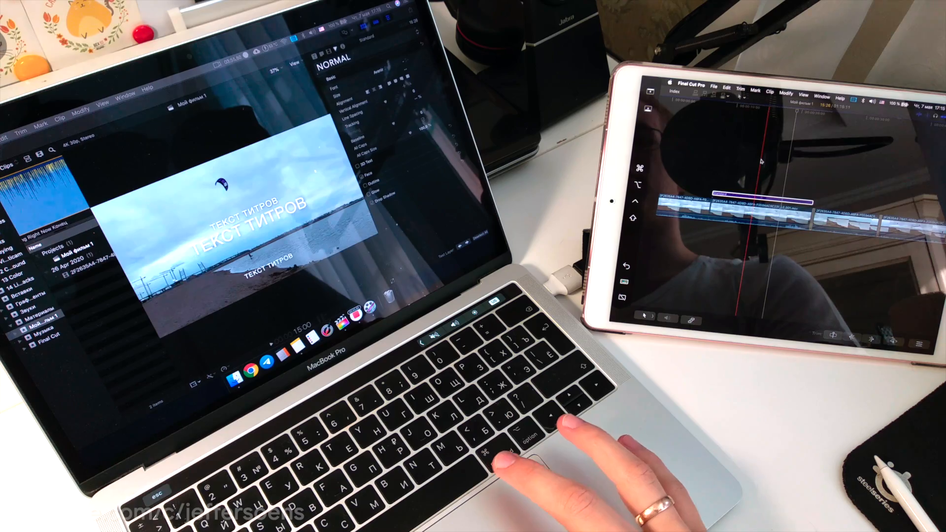
left_click(836, 223)
left_click_drag(837, 223, 868, 224)
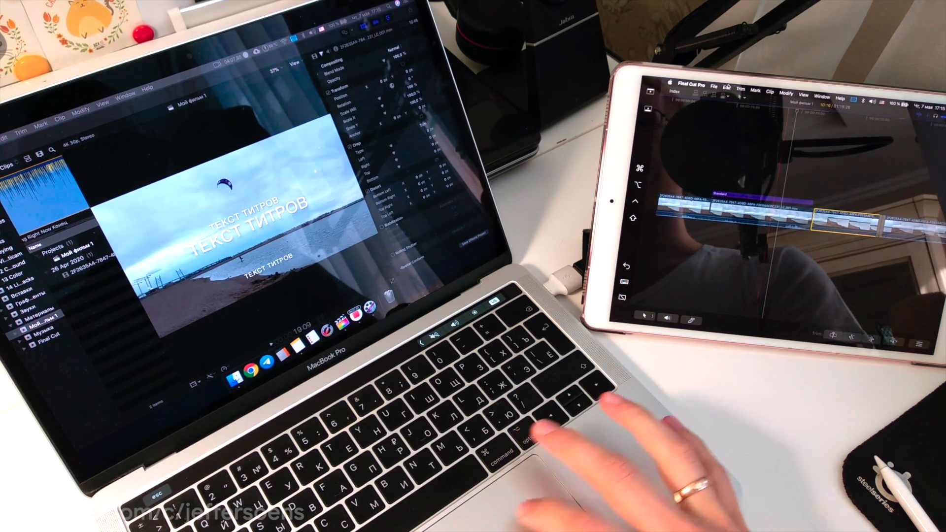
Show the viewer on the iPad display, and replace it with the browser.
left_click(354, 30)
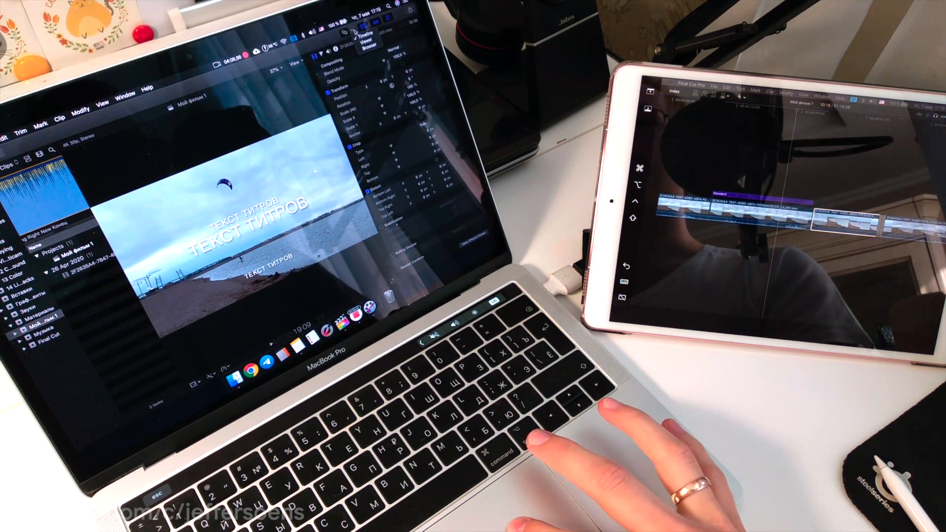
left_click(366, 42)
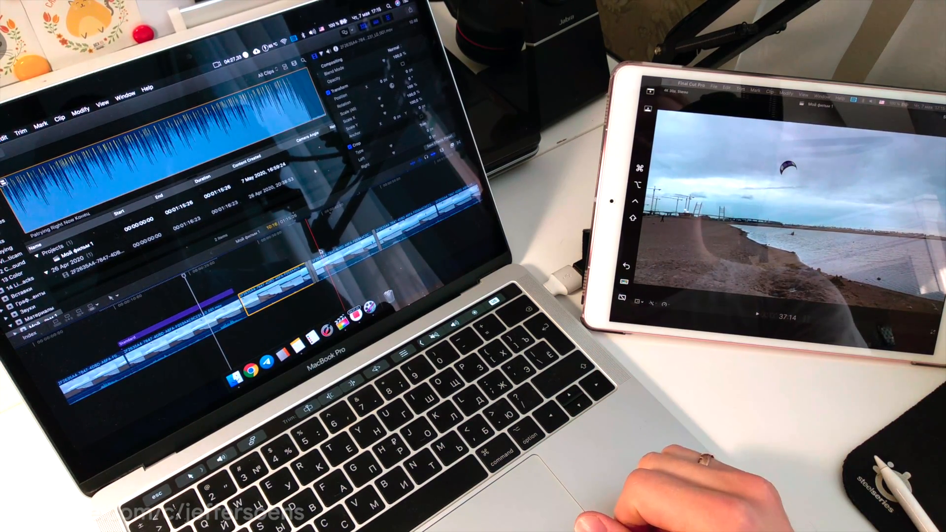
left_click(354, 29)
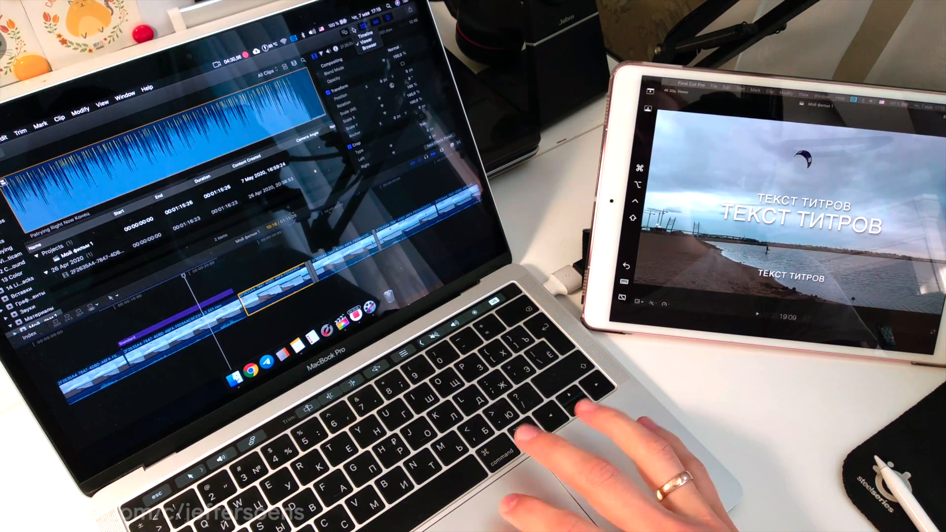
left_click(366, 49)
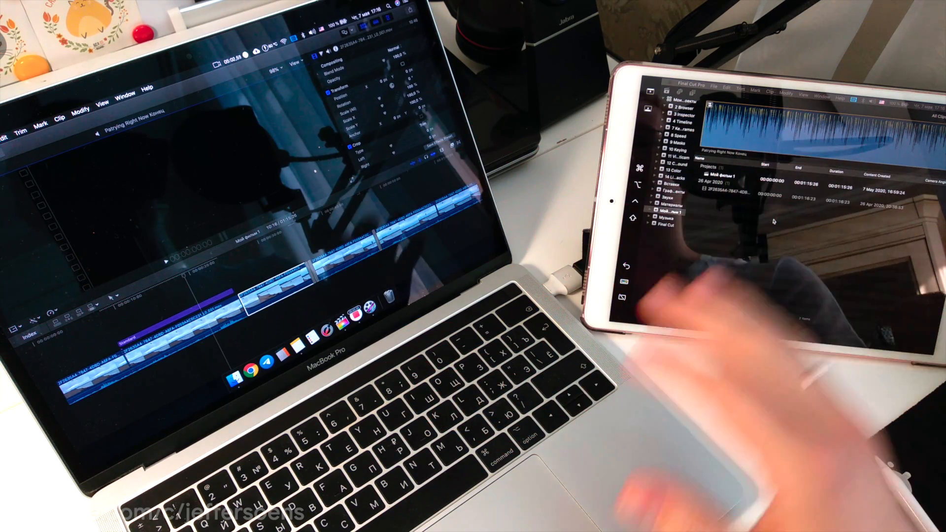
Mirror the built-in Retina display onto the iPad and skim the music clip in the browser.
left_click(294, 38)
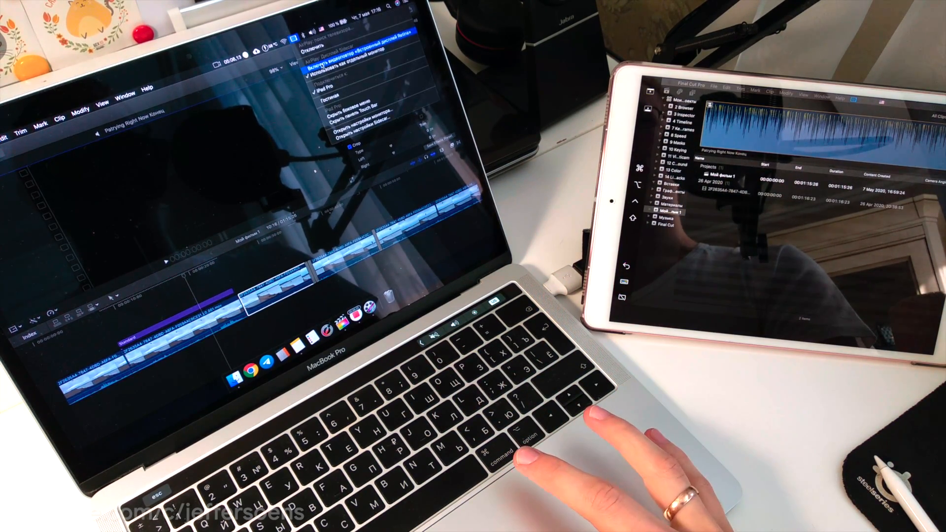
left_click(340, 55)
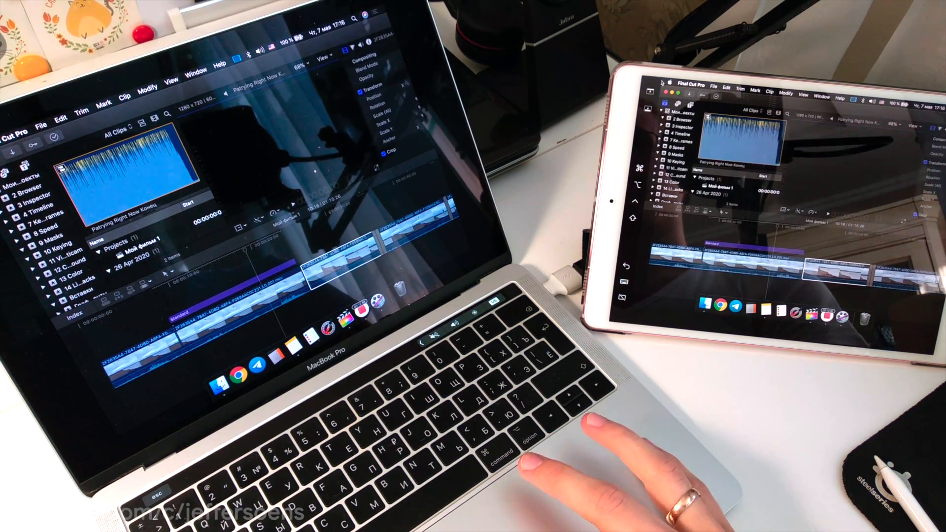
left_click(170, 190)
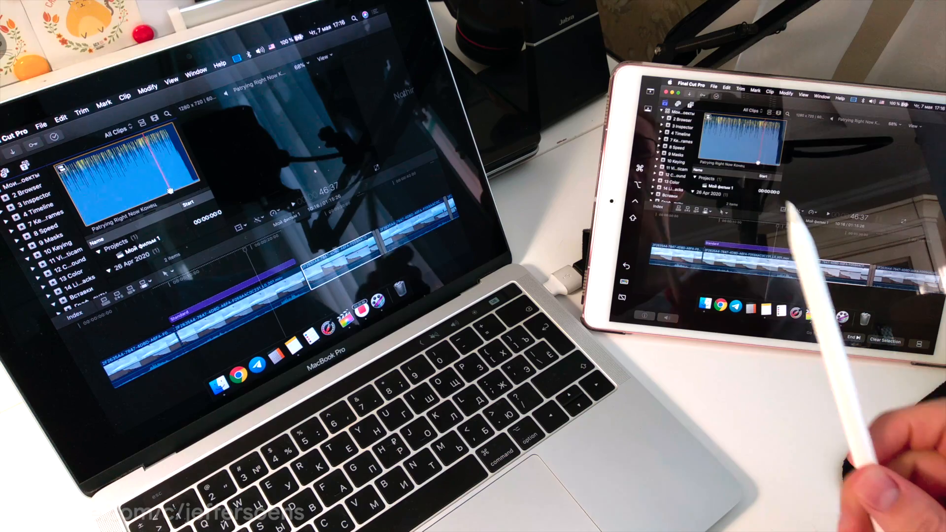
Select the title above the main storyline of Мой фильм 1 from the iPad and skim the timeline around 12:26.
left_click(731, 242)
mouse_move(730, 239)
left_mouse_down()
mouse_move(831, 276)
mouse_move(818, 240)
mouse_move(755, 242)
left_mouse_up()
left_click(723, 212)
left_click(730, 261)
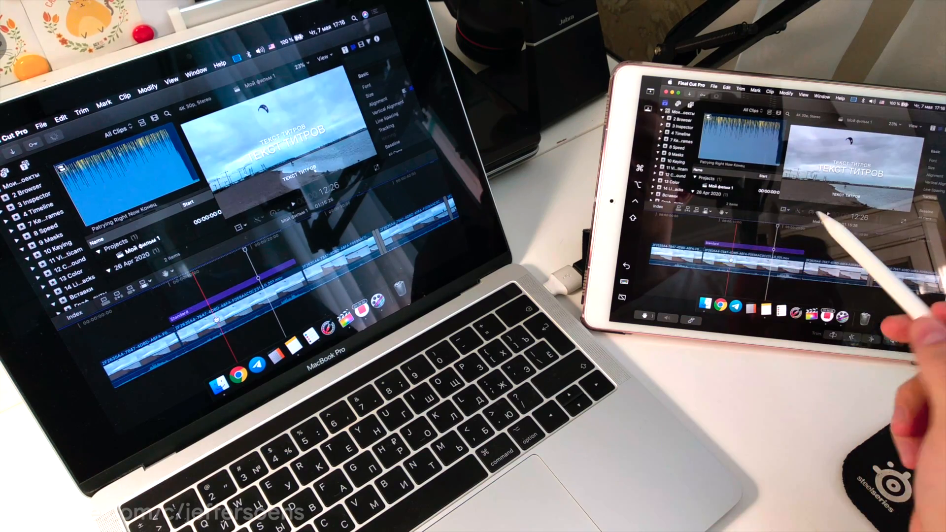
Move a main storyline clip of Мой фильм 1 to the end of the timeline from the iPad with the Select tool.
mouse_move(830, 249)
left_mouse_down()
mouse_move(732, 249)
mouse_move(859, 253)
left_mouse_up()
left_click(724, 212)
left_click(738, 222)
left_click(774, 268)
left_click(907, 276)
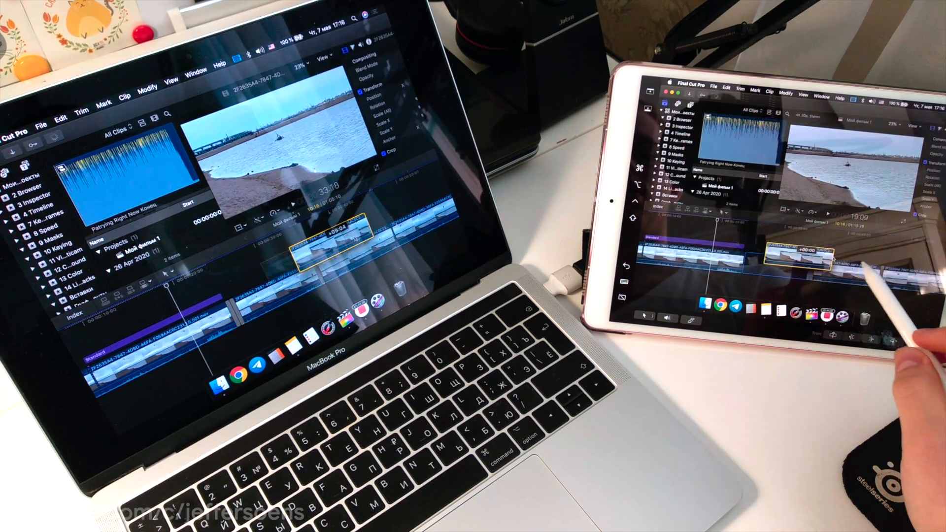
Choose another timeline editing tool from the iPad and use it at two points on the main storyline of Мой фильм 1.
left_click(723, 212)
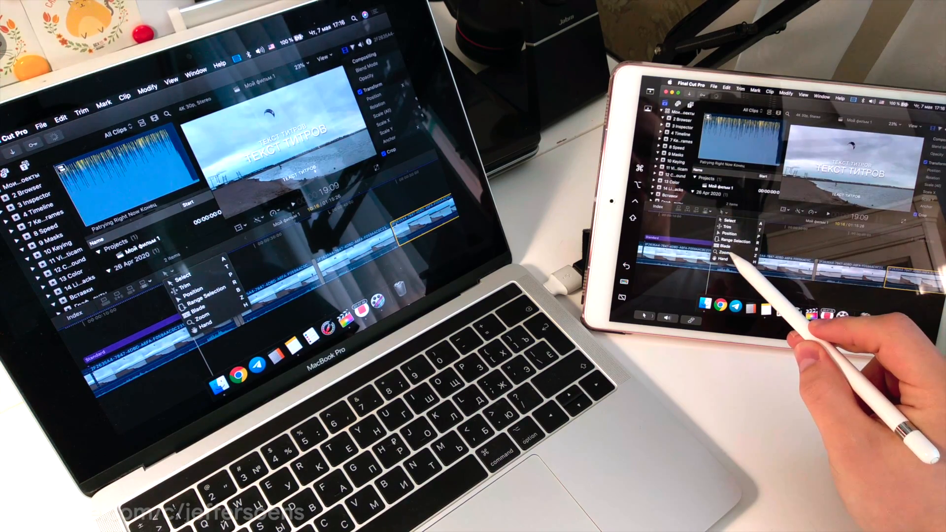
left_click(726, 245)
left_click(836, 273)
left_click(777, 266)
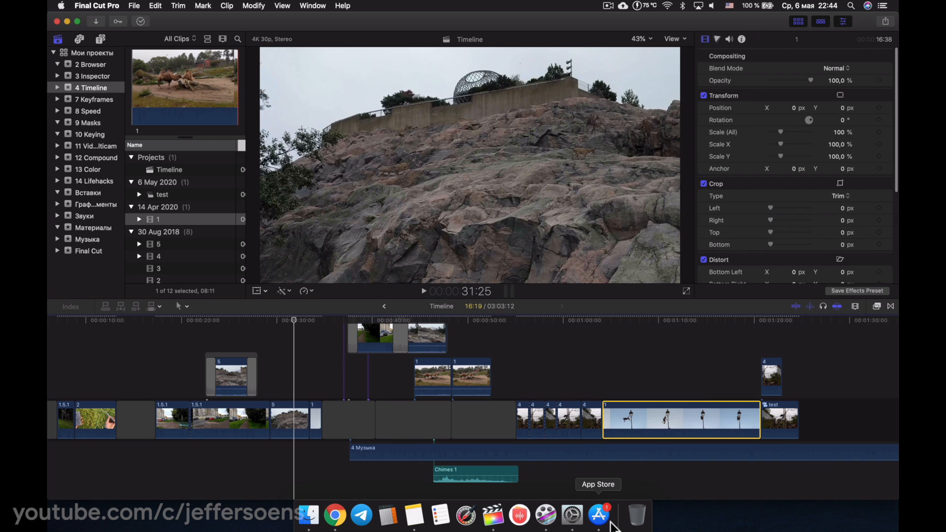
Show the Final Cut Pro page in the App Store, and switch to its web store page in Chrome.
left_click(599, 515)
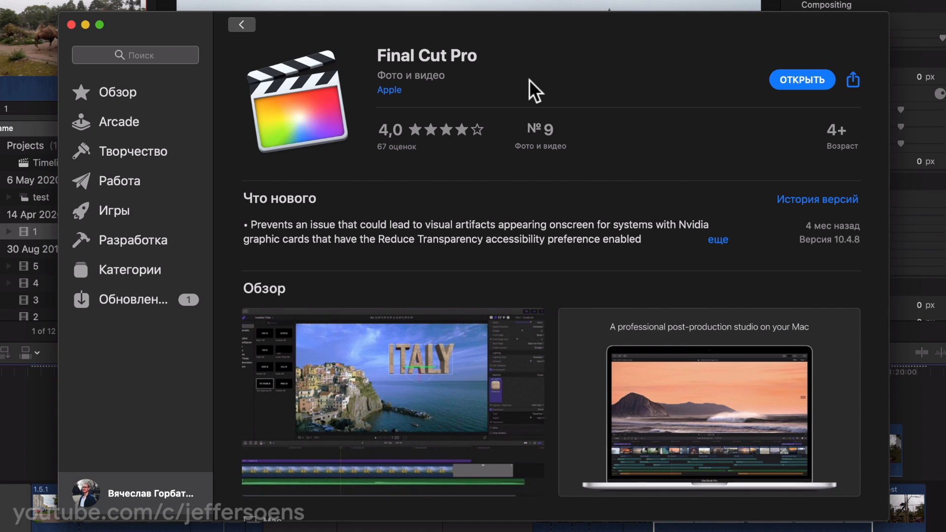
key("ctrl+Up")
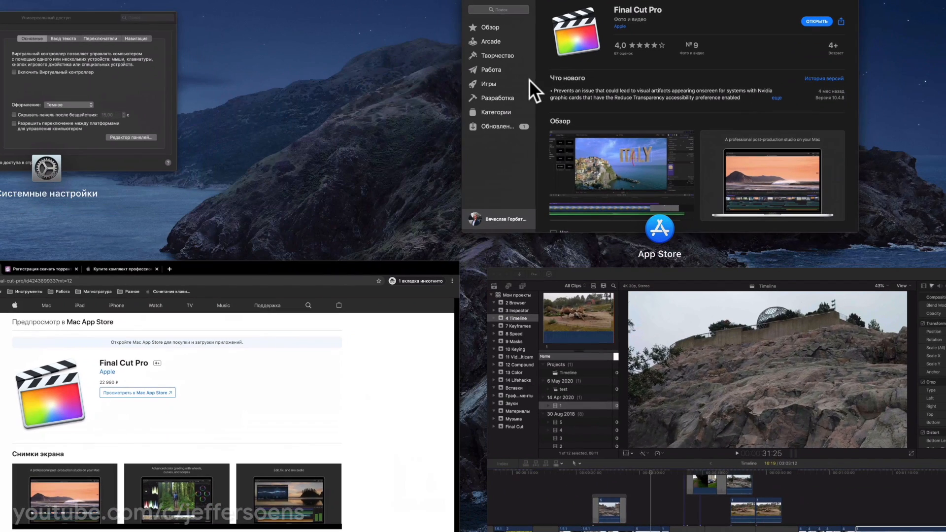
left_click(184, 315)
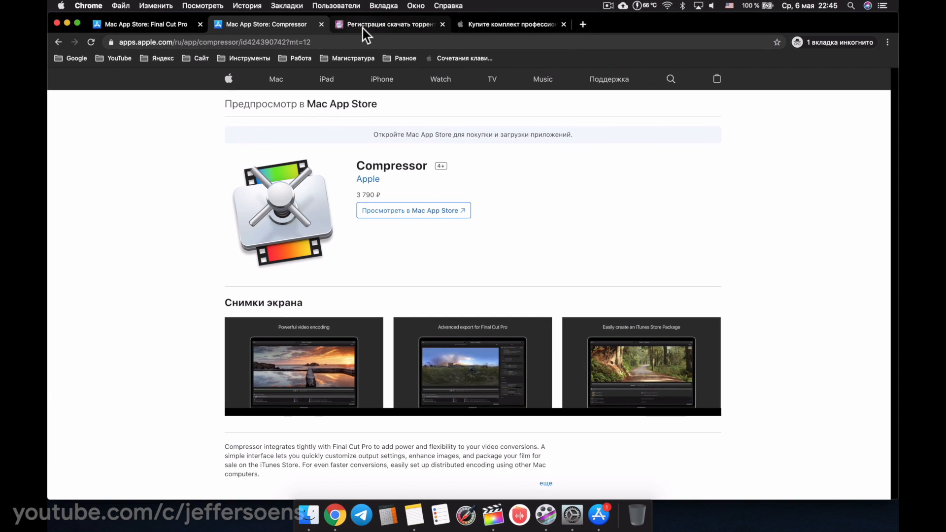
Examine the registration page of torrentmac.org in the browser.
left_click(364, 26)
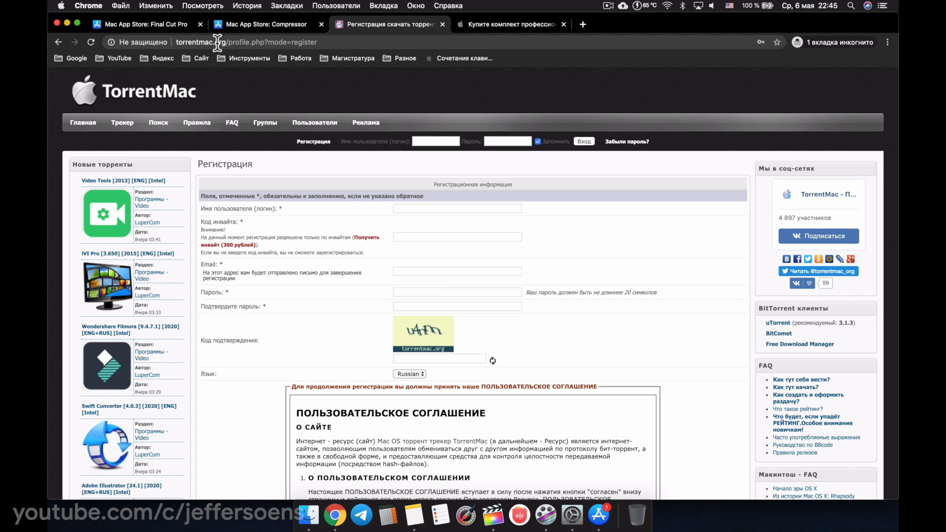
left_click(187, 104)
left_click(316, 144)
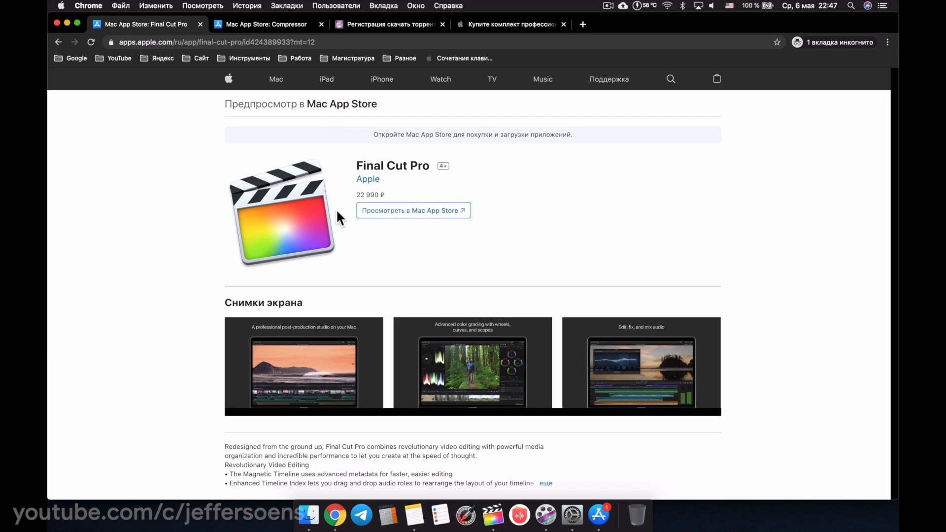
Show Apple's education page for the pro apps bundle, enlarge the bundle image and close the enlarged view.
left_click(506, 22)
left_click(443, 198)
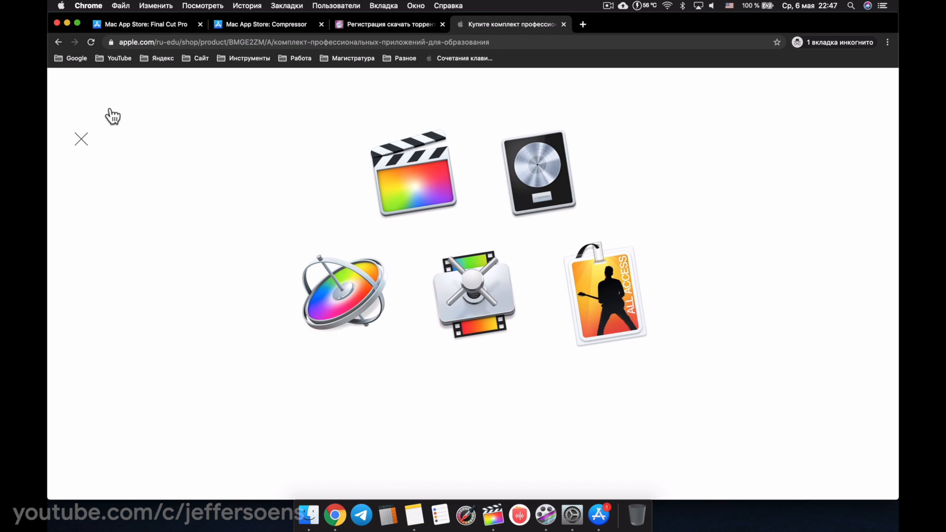
left_click(77, 142)
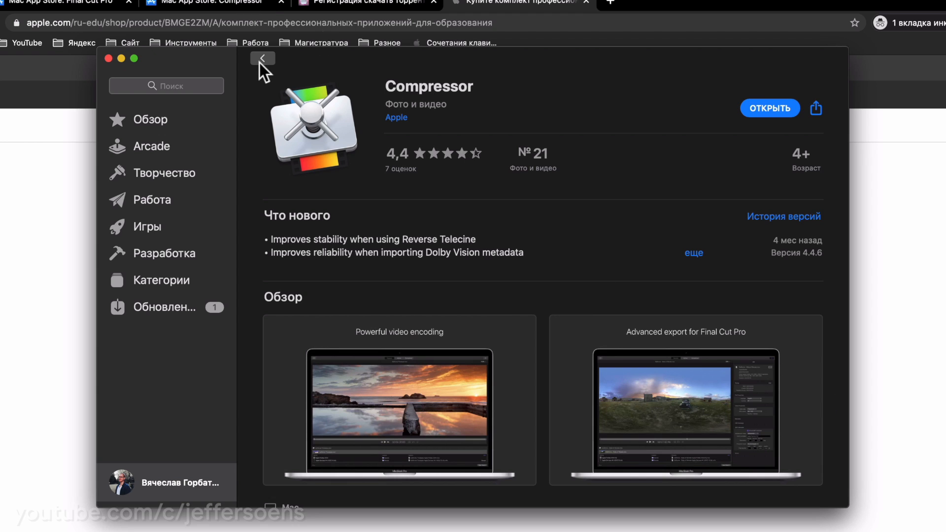
Show the account's purchased apps in the App Store, and highlight the delivery time on the education bundle page.
left_click(258, 63)
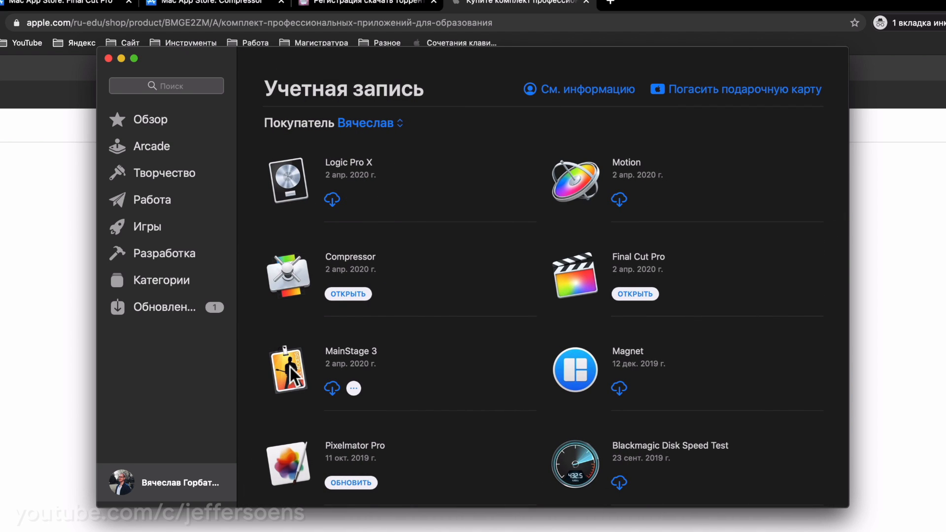
left_click(120, 58)
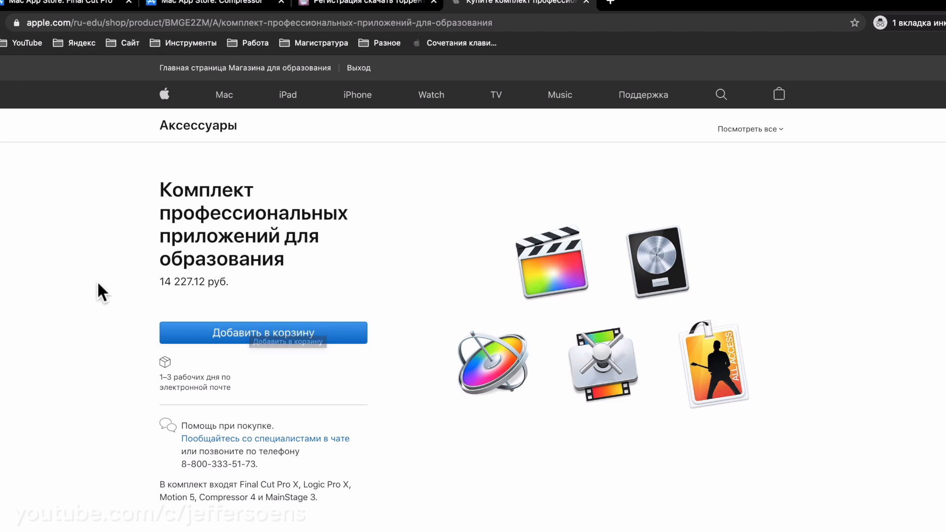
double_click(169, 377)
left_click(131, 374)
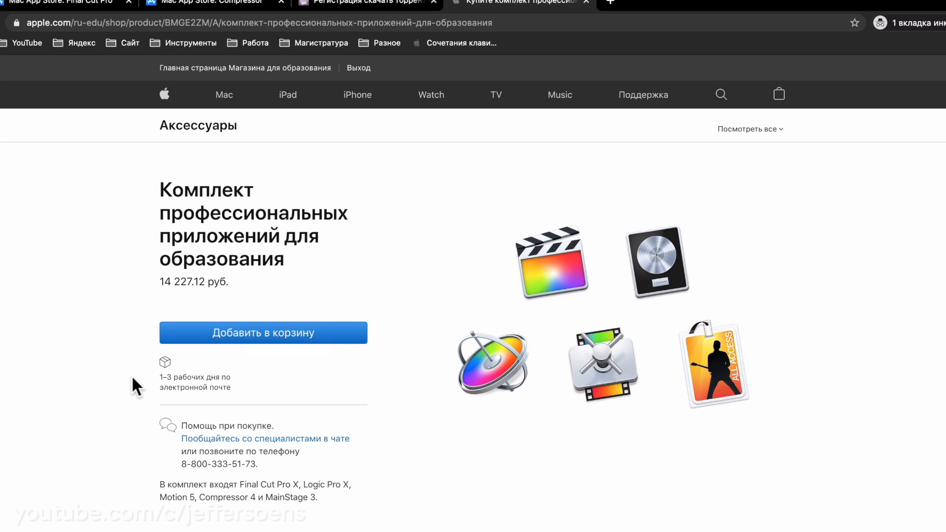
left_click_drag(160, 377, 168, 379)
Return to the purchased apps in the App Store, and bring up gift card redemption and dismiss it.
left_click(636, 531)
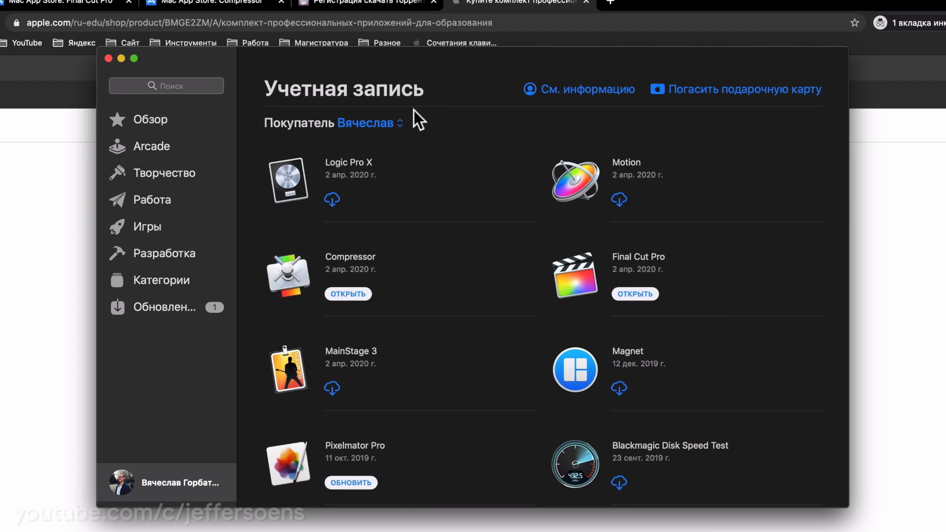
left_click(735, 90)
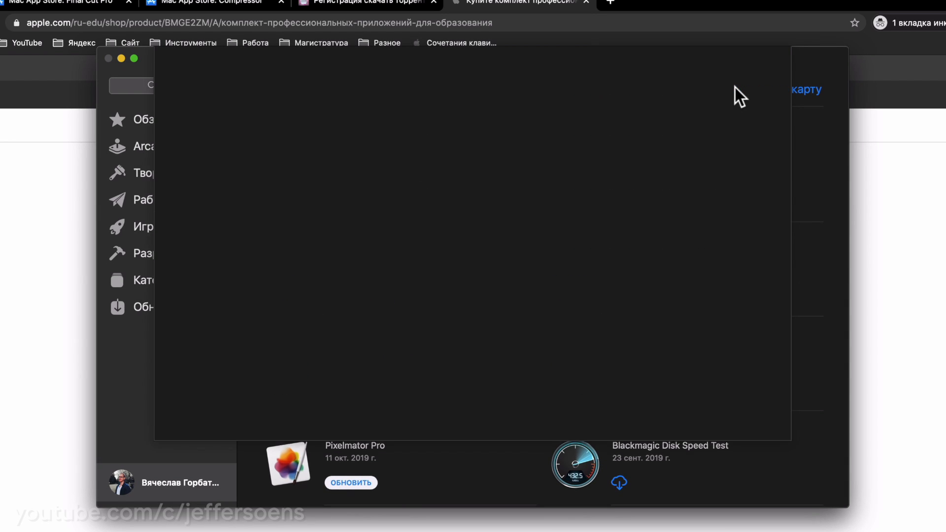
left_click(536, 170)
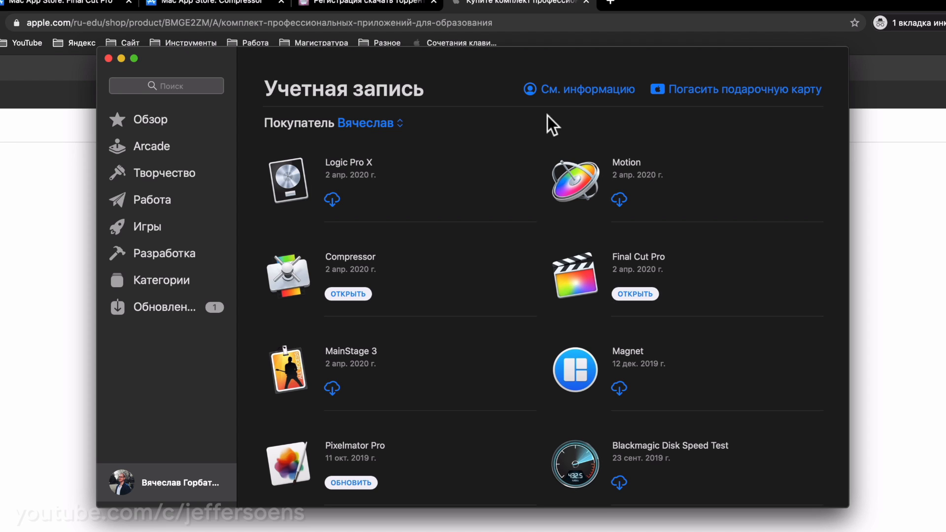
Switch to Chrome and compare the TorrentMac registration page with Apple's education bundle page.
left_click(490, 4)
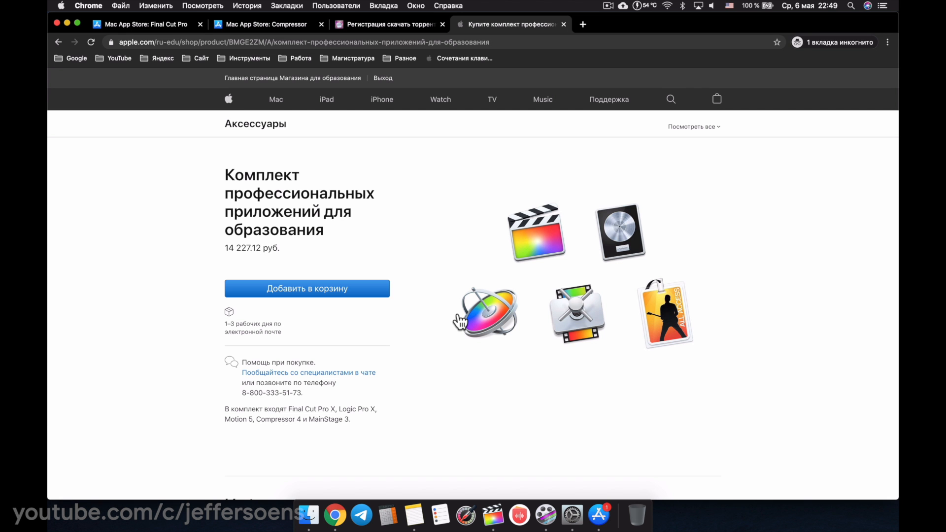
left_click(359, 27)
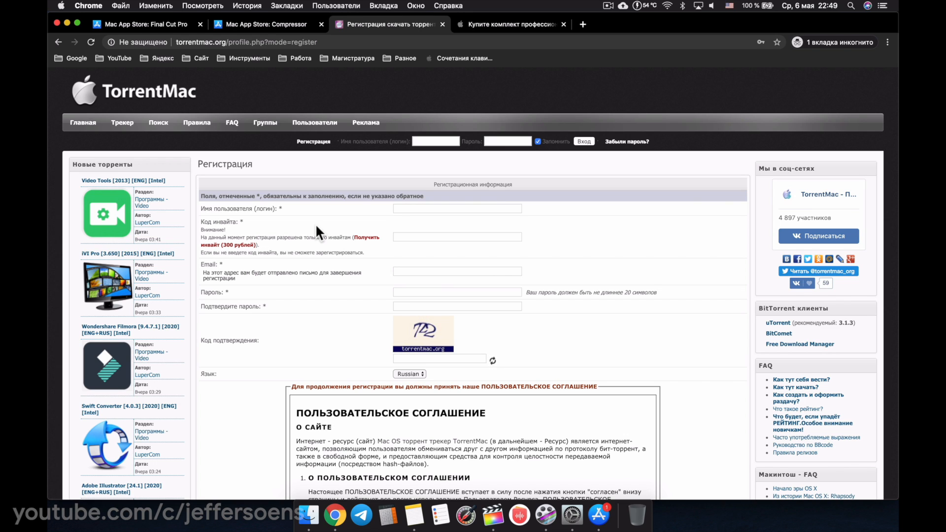
key("ctrl+Tab")
scroll(183, 250, "down", 5)
scroll(183, 251, "up", 5)
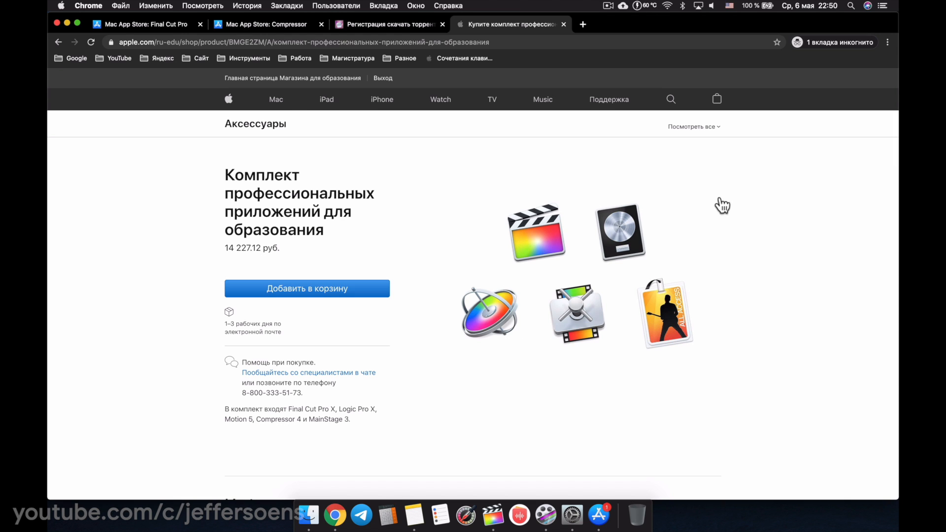
scroll(762, 211, "down", 4)
scroll(636, 127, "up", 4)
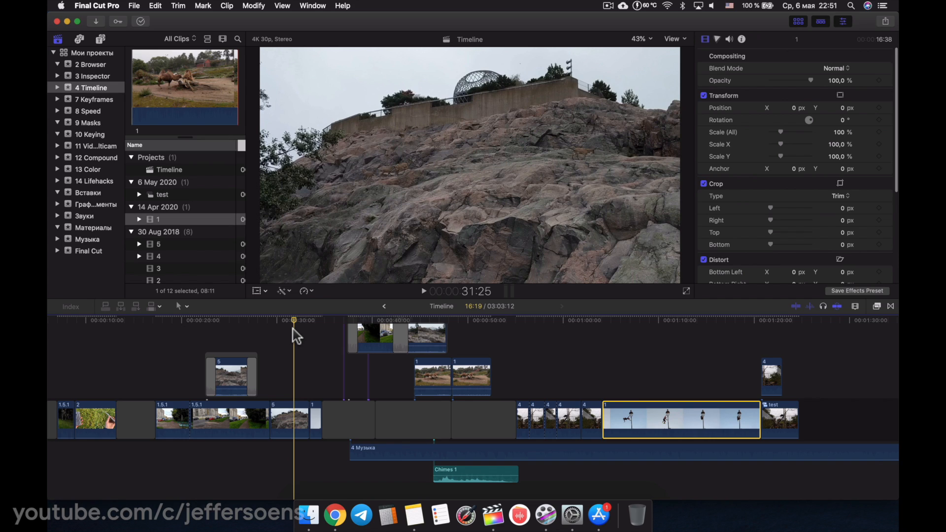
Switch to Final Cut Pro, look through the events from Вставки to Музыка, and briefly show the effects browser.
left_click(84, 193)
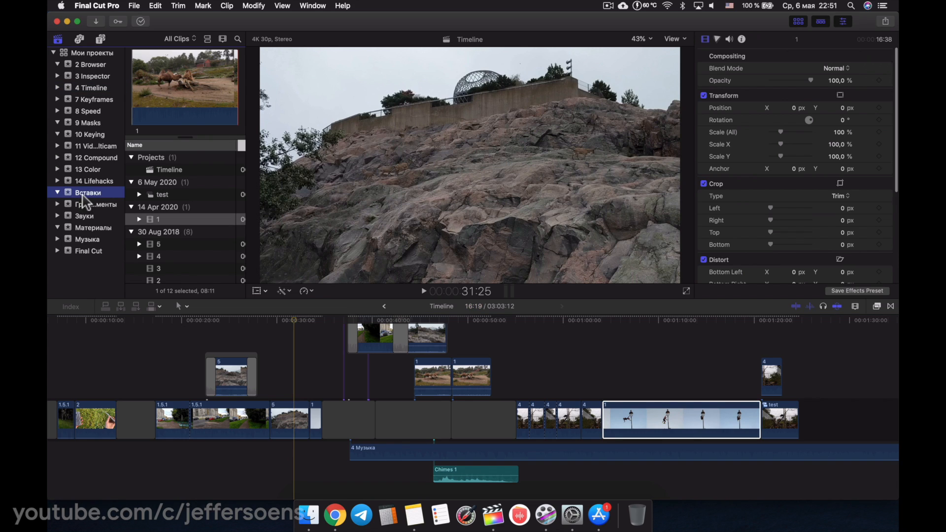
left_click(90, 205)
left_click(89, 239)
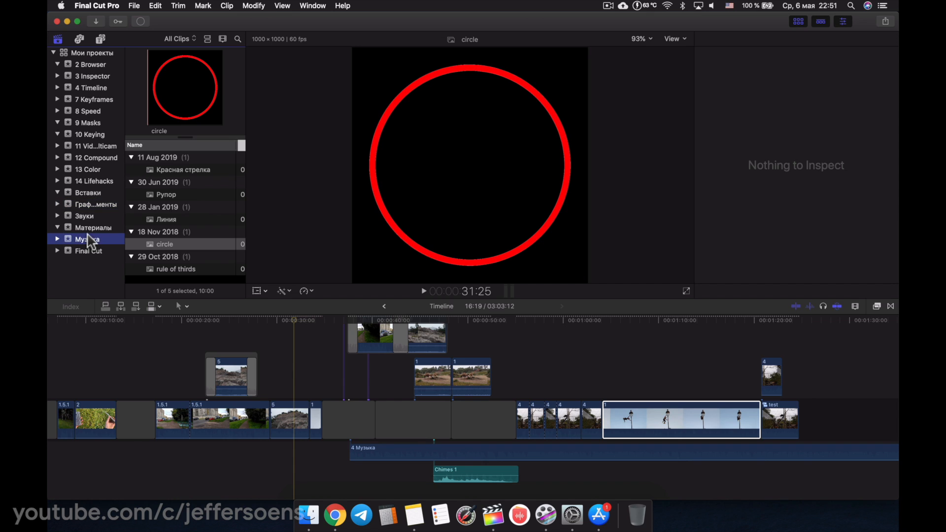
left_click(879, 306)
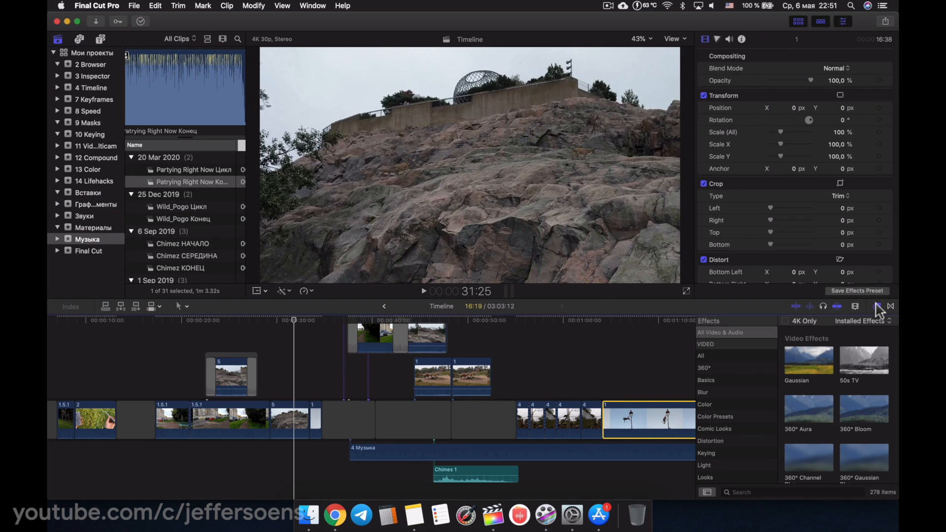
left_click(878, 306)
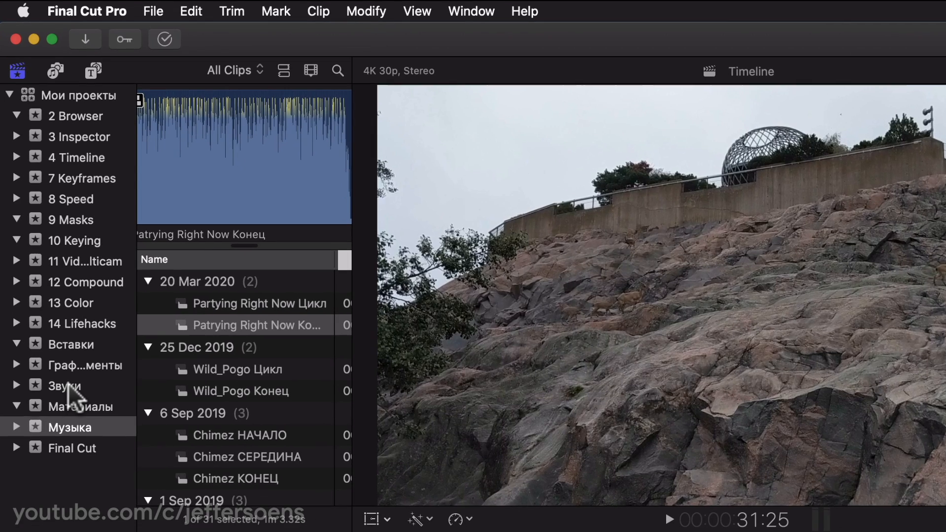
Browse the Звуки and Материалы events, and open the Intro 2 clip of the Вставки event in the timeline.
left_click(87, 216)
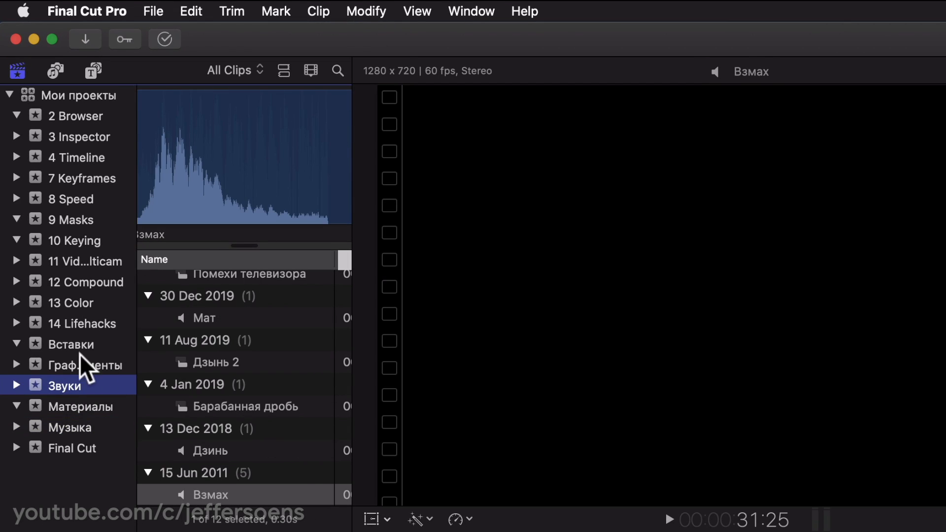
left_click(72, 408)
left_click(69, 344)
scroll(239, 346, "up", 3)
double_click(248, 391)
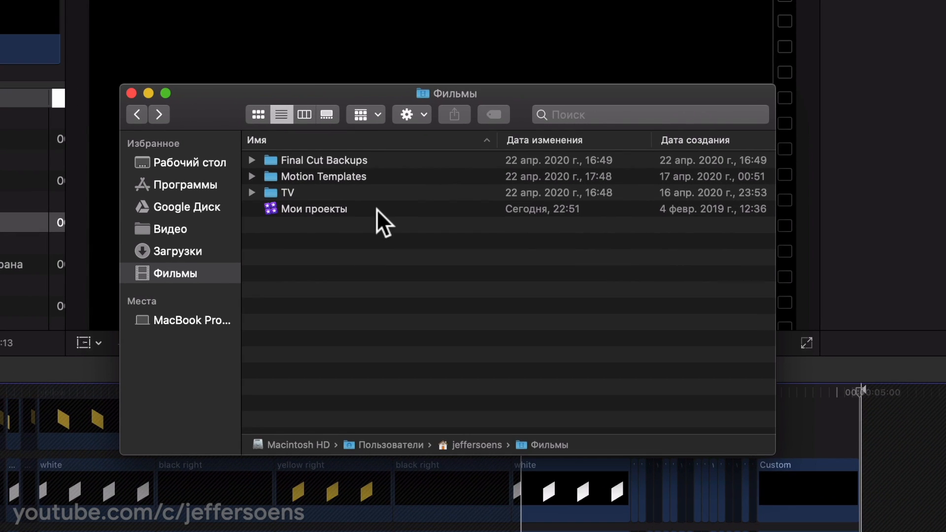
Show the package contents of the Мои проекты library in the Фильмы folder and look through its event folders.
left_click(377, 209)
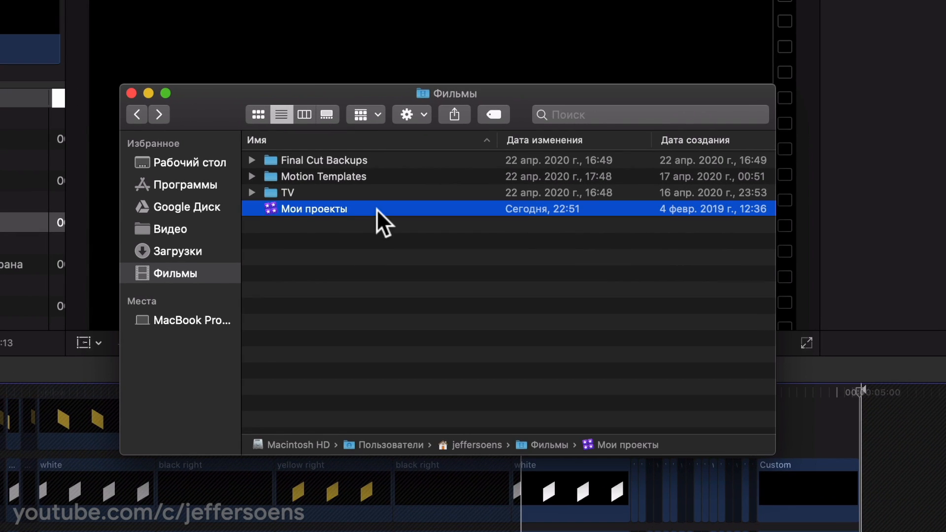
right_click(359, 209)
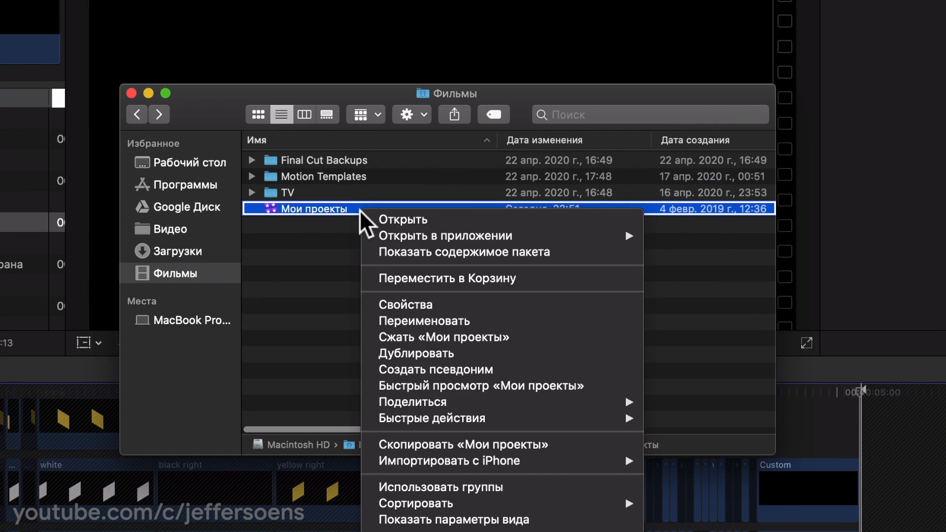
left_click(398, 252)
scroll(301, 218, "up", 3)
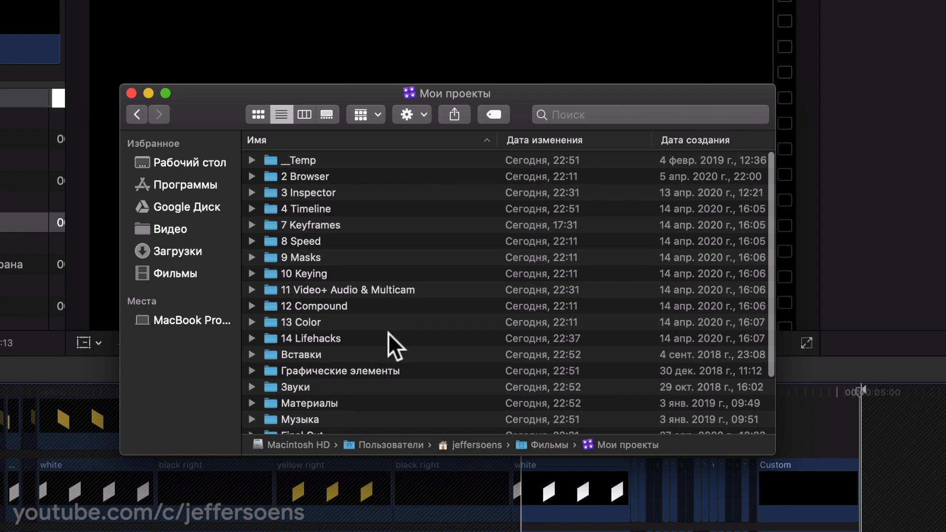
scroll(276, 317, "down", 3)
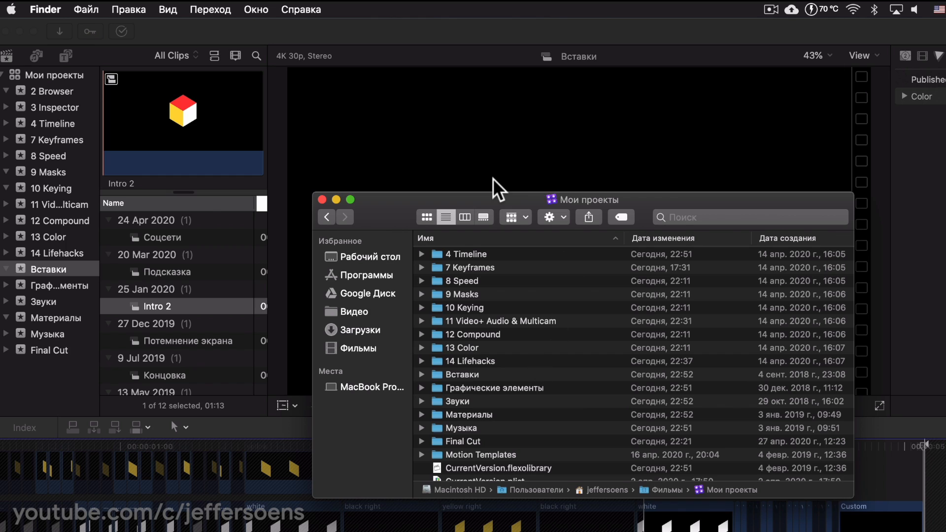
Switch back to Final Cut Pro and open its preferences.
left_click(167, 30)
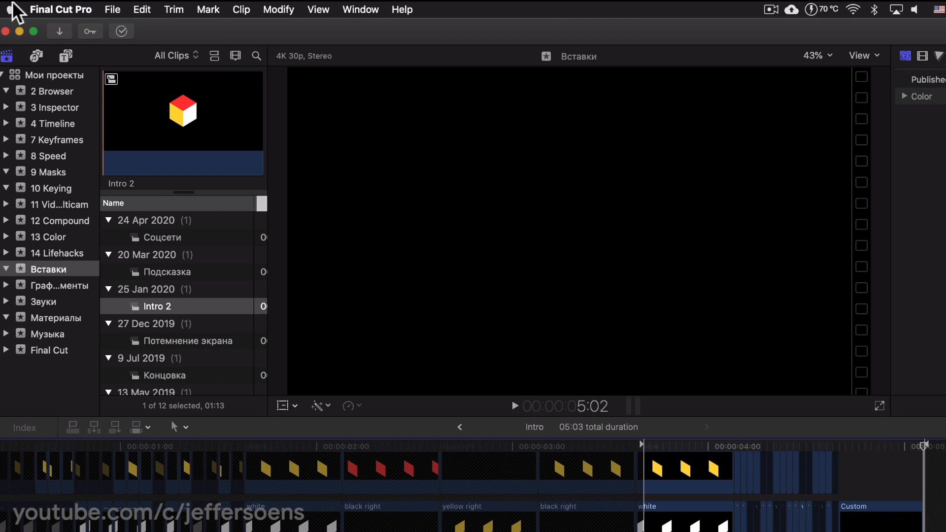
left_click(59, 9)
left_click(78, 48)
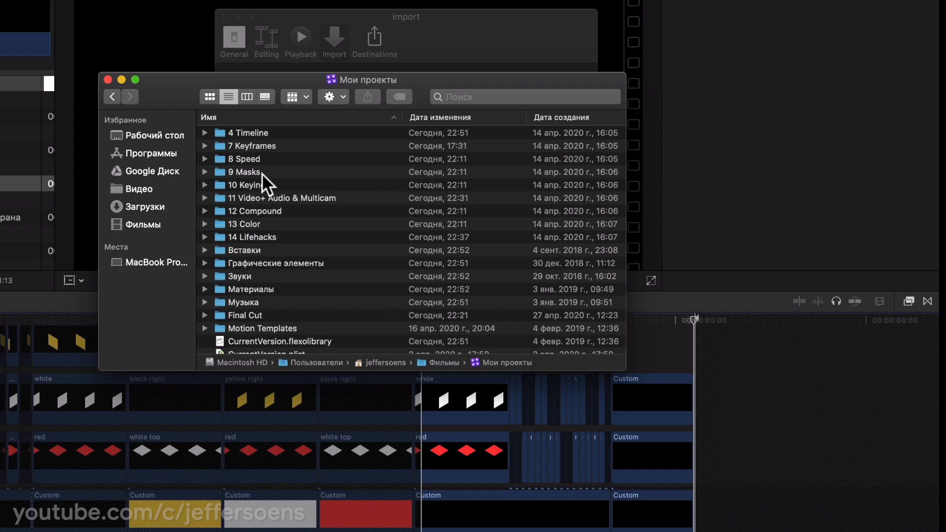
Open the Original Media folder of 9 Masks in Finder and inspect the screenshot file and Mask.mov.
double_click(262, 173)
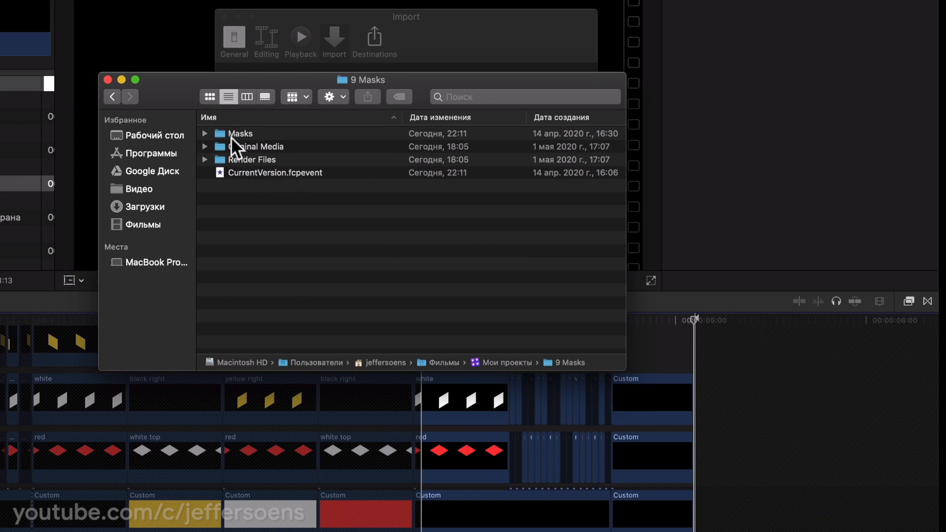
double_click(251, 144)
left_click(281, 133)
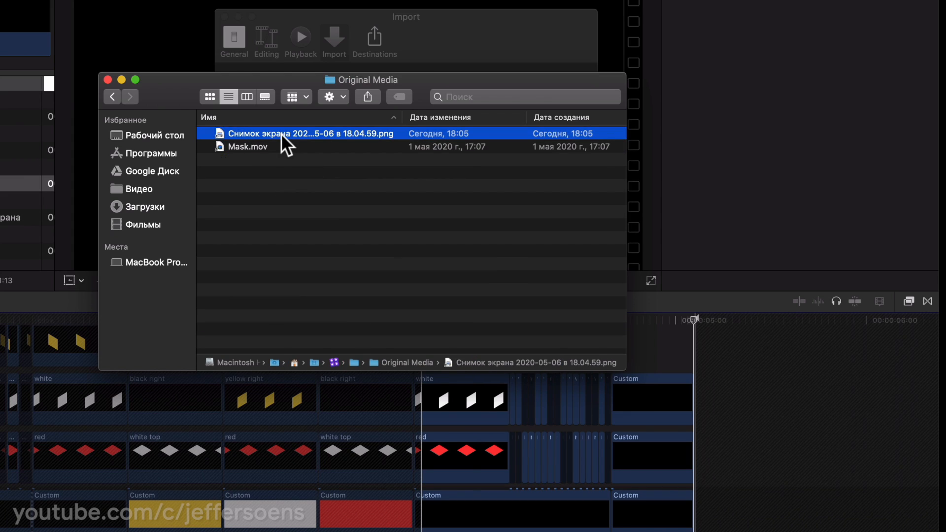
key("Down")
key("Up")
key("Down")
key("Up")
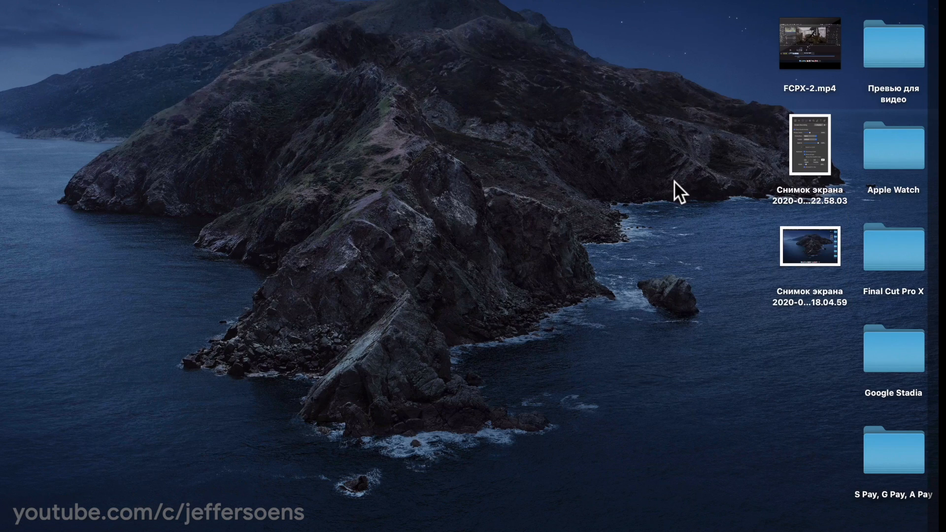
Compare the Mask.MOV file in the desktop's 9 Masks example folder with Mask.mov in the library's Original Media folder.
double_click(890, 250)
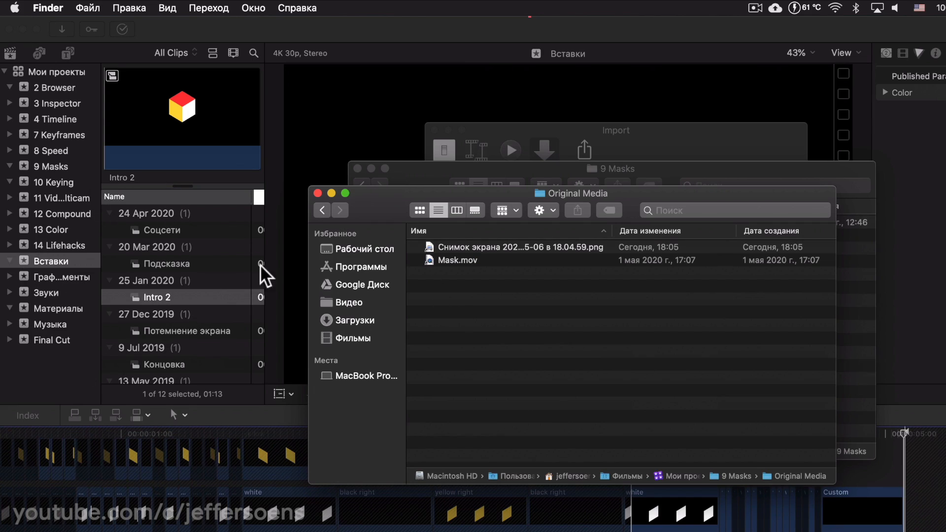
left_click(436, 264)
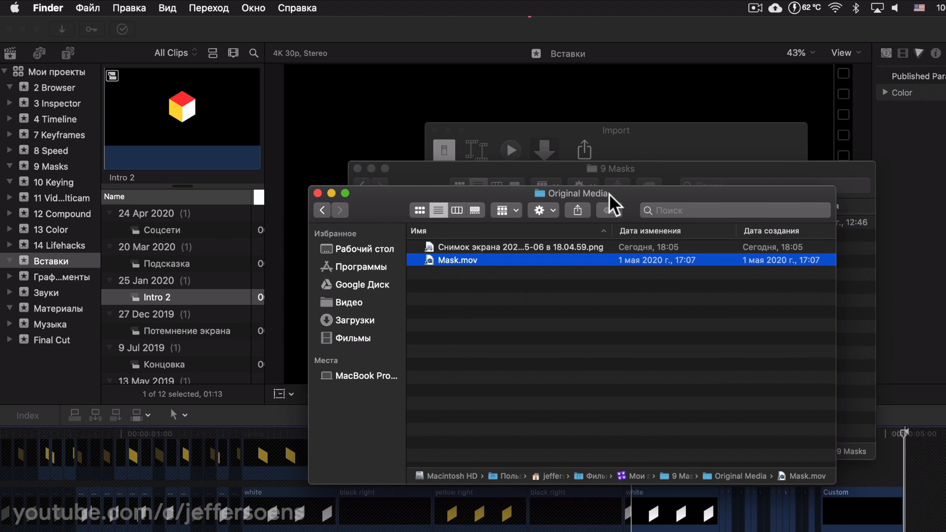
left_click(866, 288)
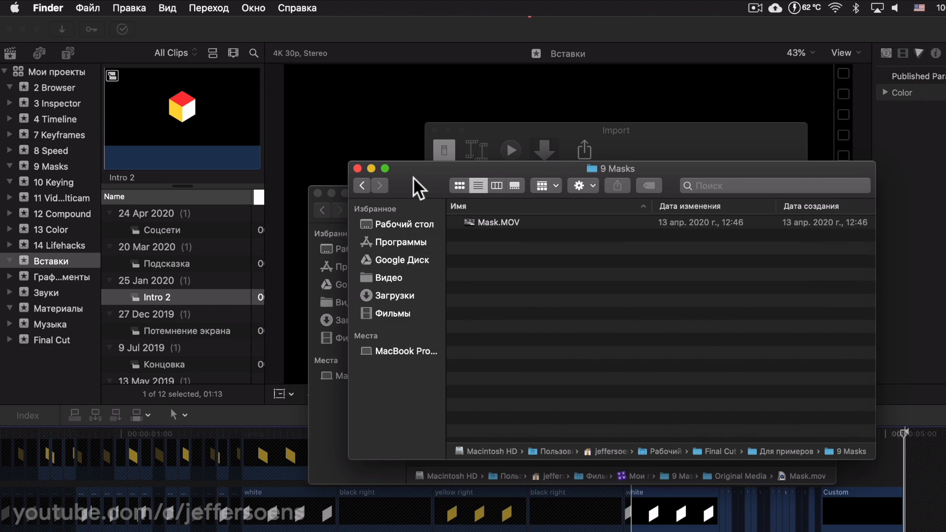
left_click_drag(416, 176, 638, 182)
left_click(451, 257)
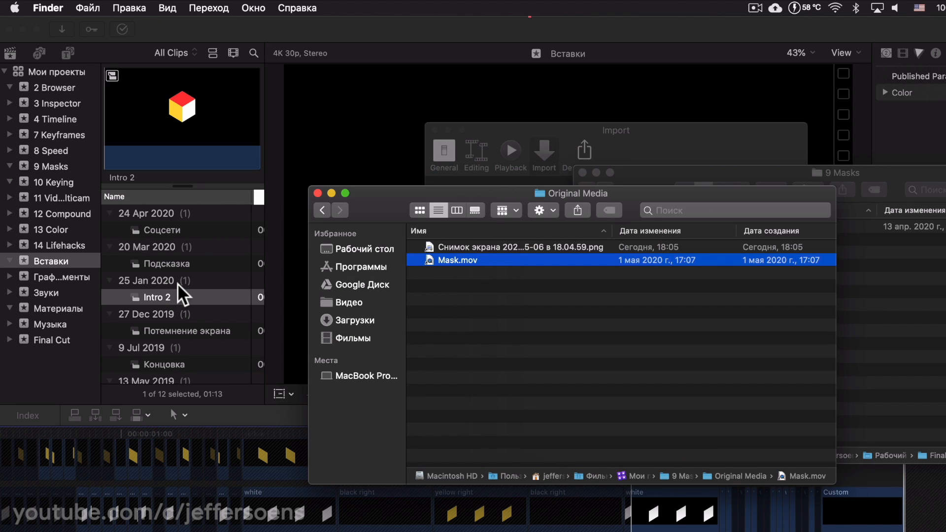
Open the Original Media folder of the Вставки event in the library package and look through its media files.
left_click(322, 210)
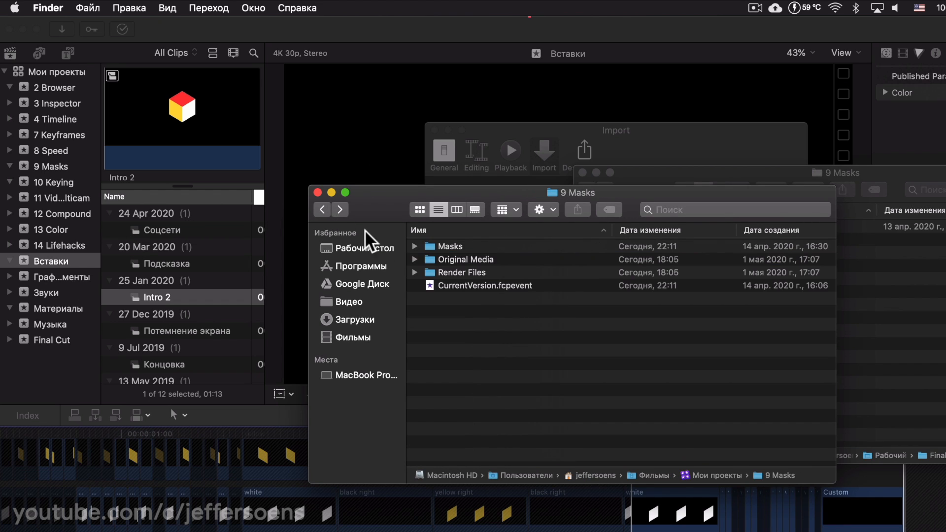
left_click(322, 209)
scroll(473, 379, "down", 1)
double_click(474, 362)
double_click(464, 247)
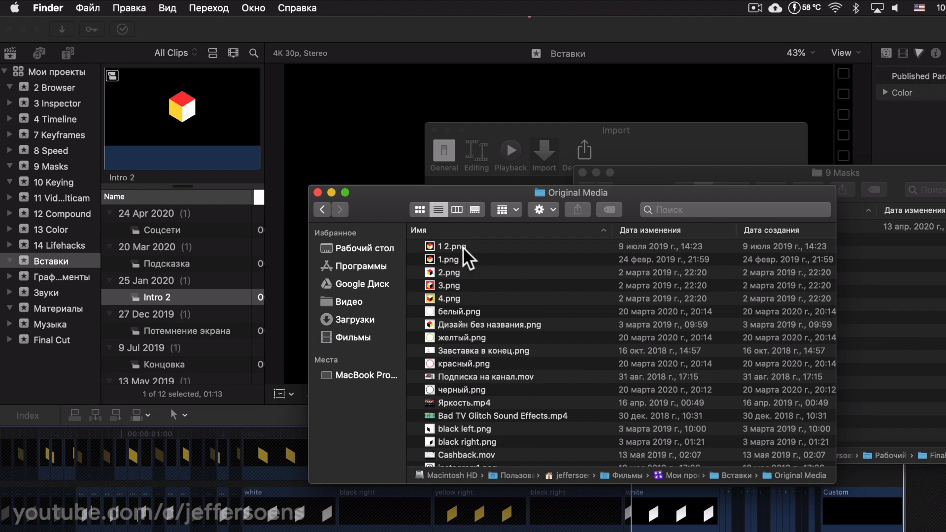
scroll(478, 306, "down", 5)
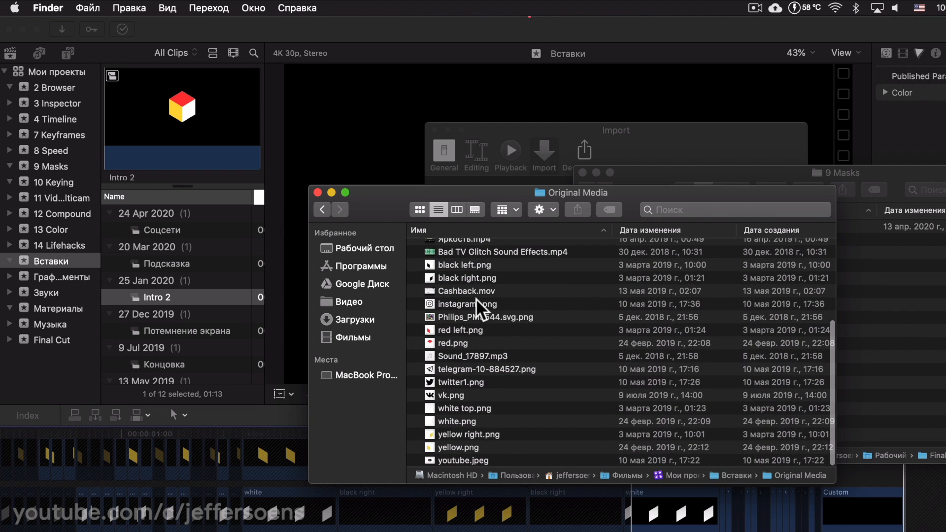
scroll(478, 308, "up", 5)
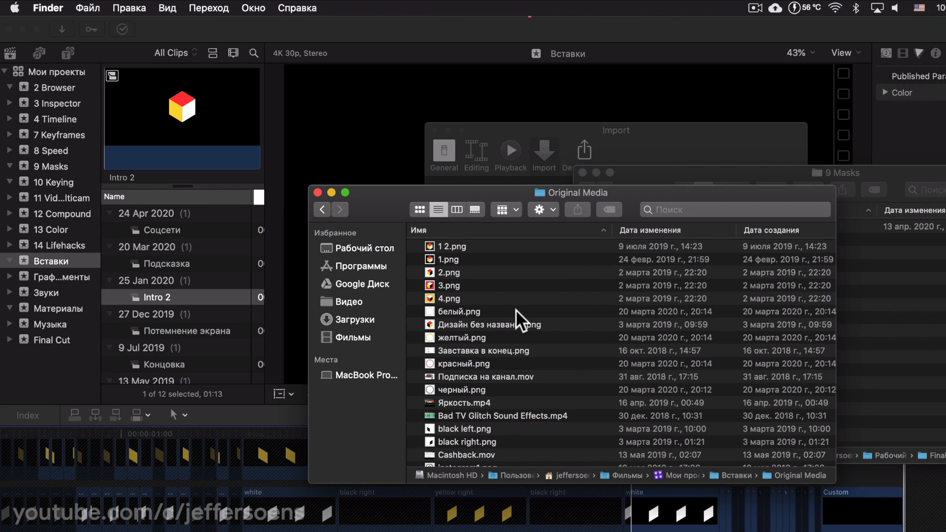
left_click_drag(374, 193, 344, 194)
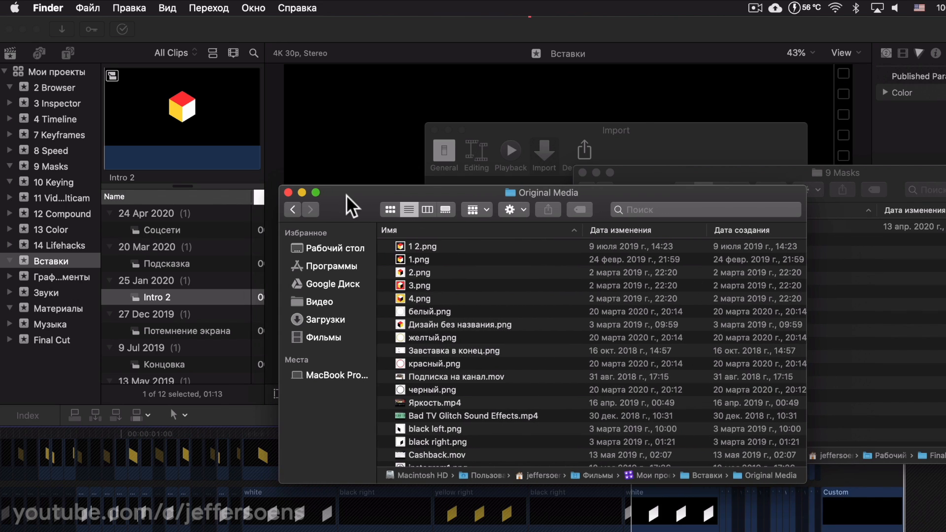
Return to the Фильмы folder and select the Мои проекты library.
left_click(292, 210)
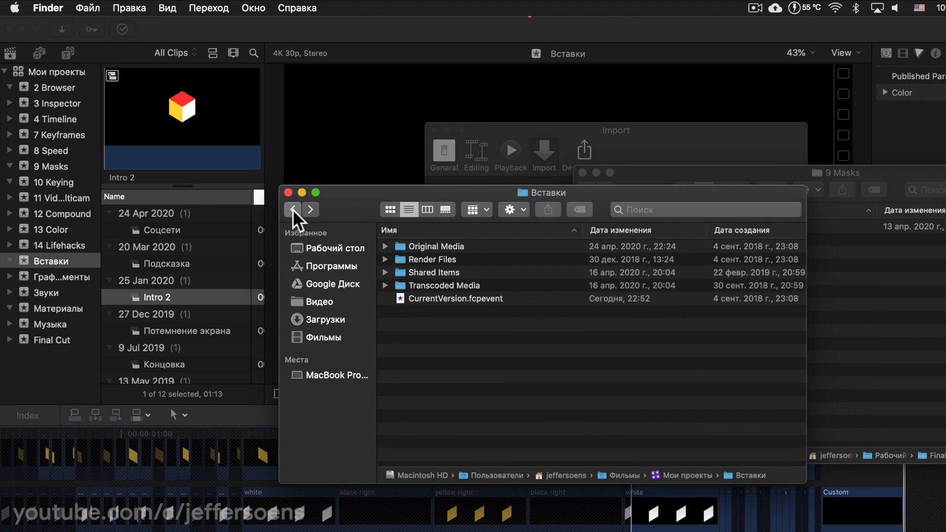
left_click(292, 211)
left_click(353, 338)
left_click(454, 285)
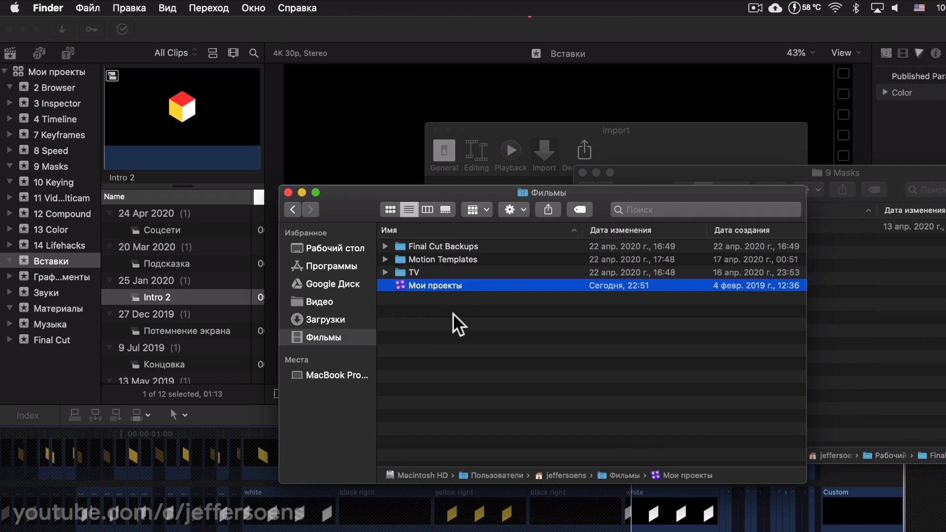
left_click(408, 329)
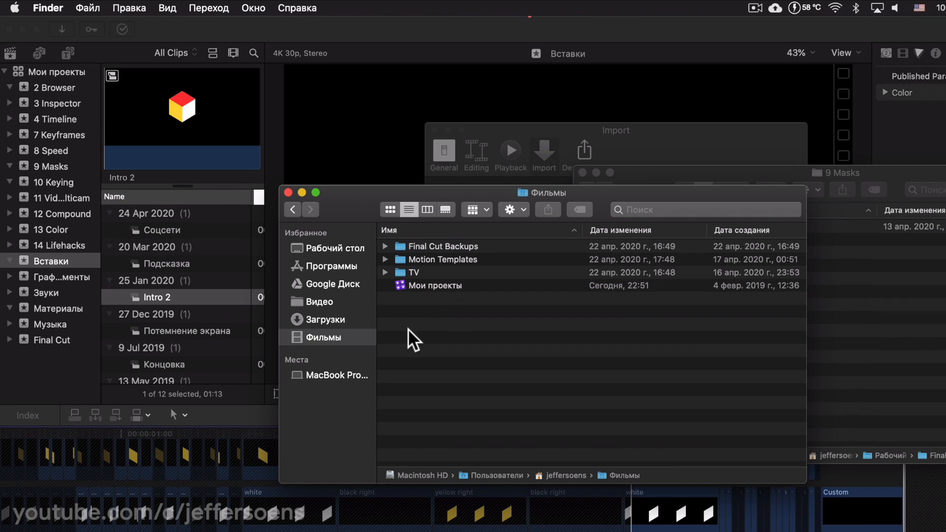
left_click(477, 287)
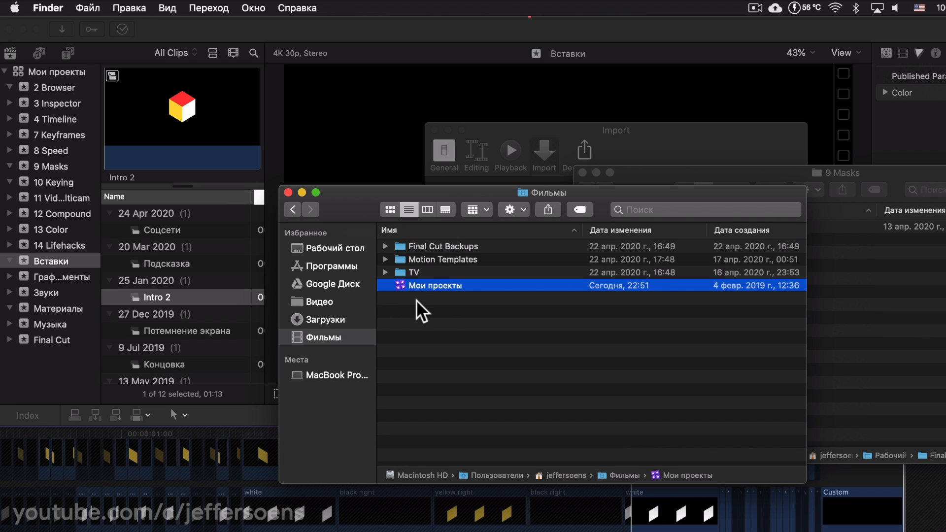
Switch to Final Cut Pro, close its preferences, and select the Mask clip in the 9 Masks event.
left_click(227, 28)
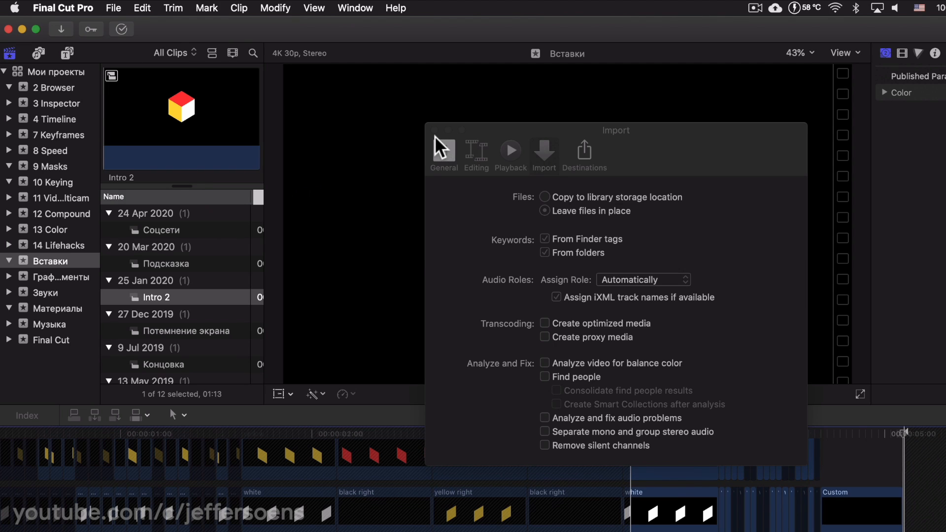
left_click(434, 131)
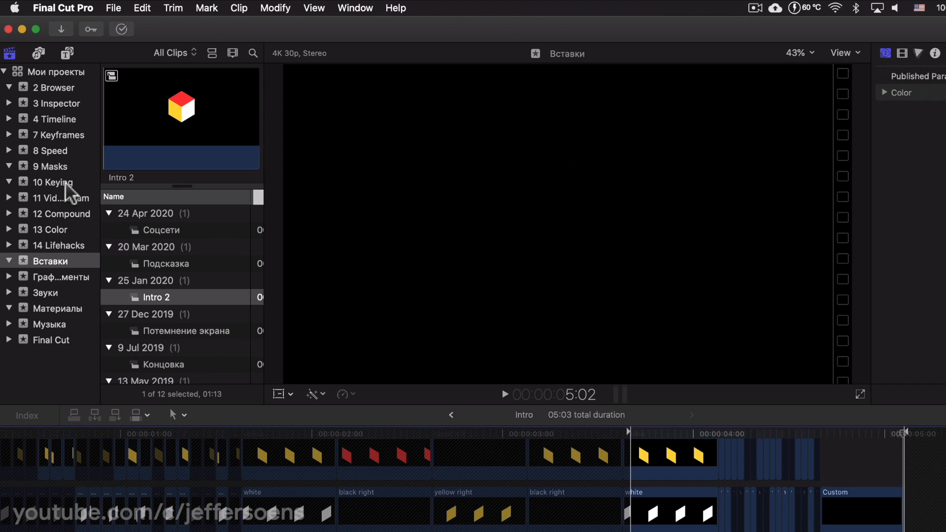
left_click(54, 167)
left_click_drag(171, 326, 168, 292)
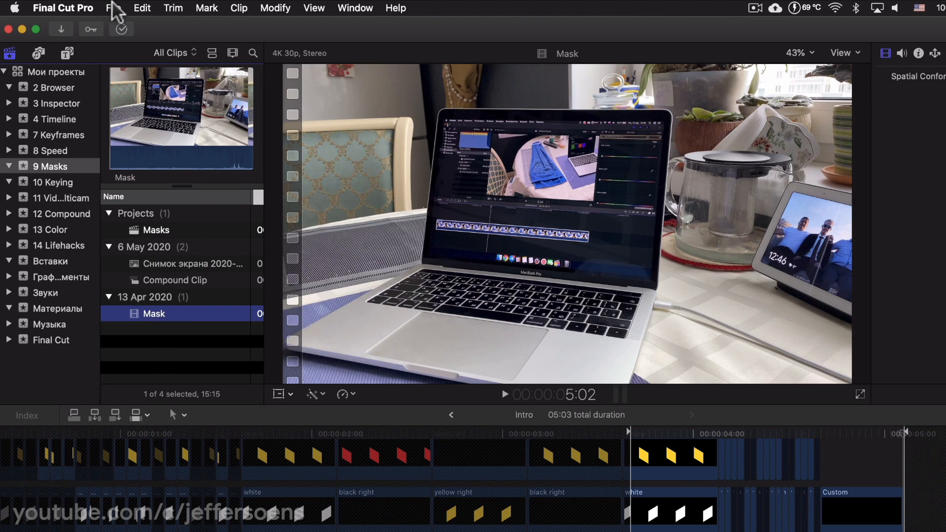
Inspect the Relink Files options and file browser for the Mask clip, and leave without relinking.
left_click(114, 7)
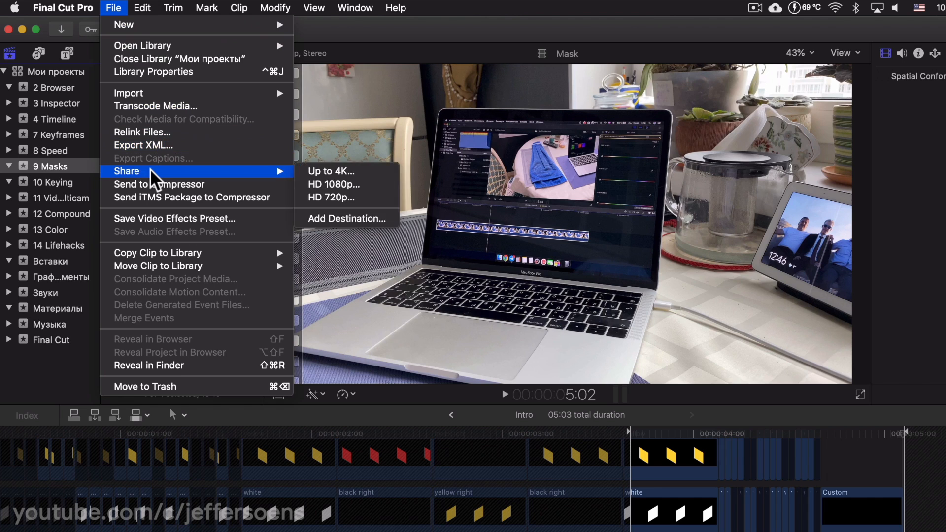
left_click(162, 132)
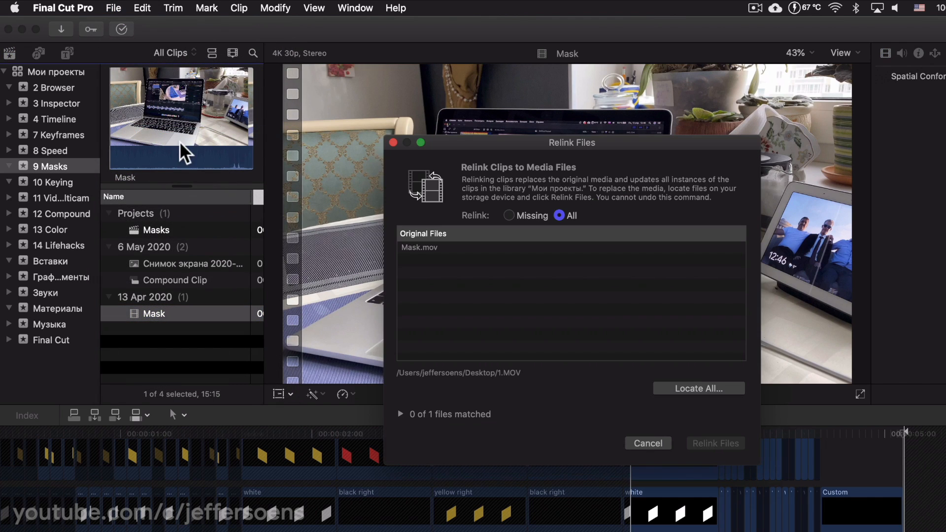
left_click(451, 247)
left_click(682, 388)
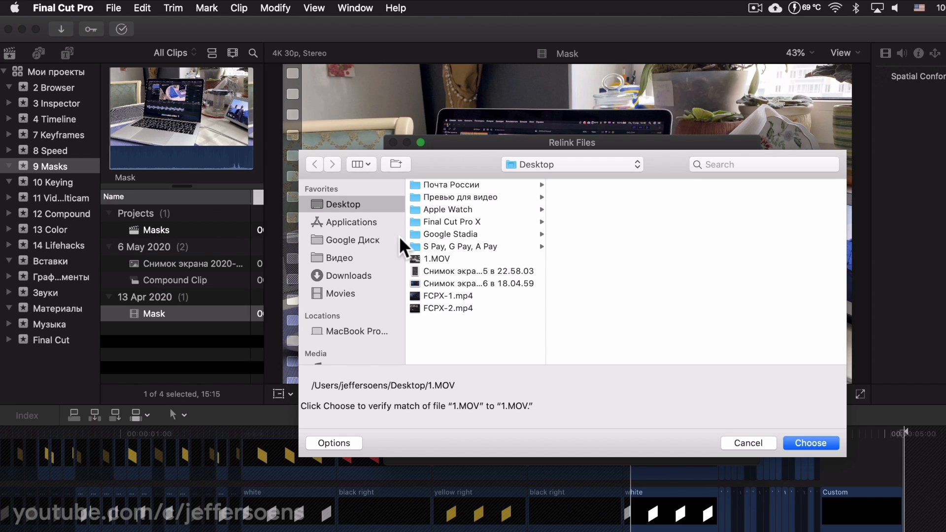
left_click(743, 443)
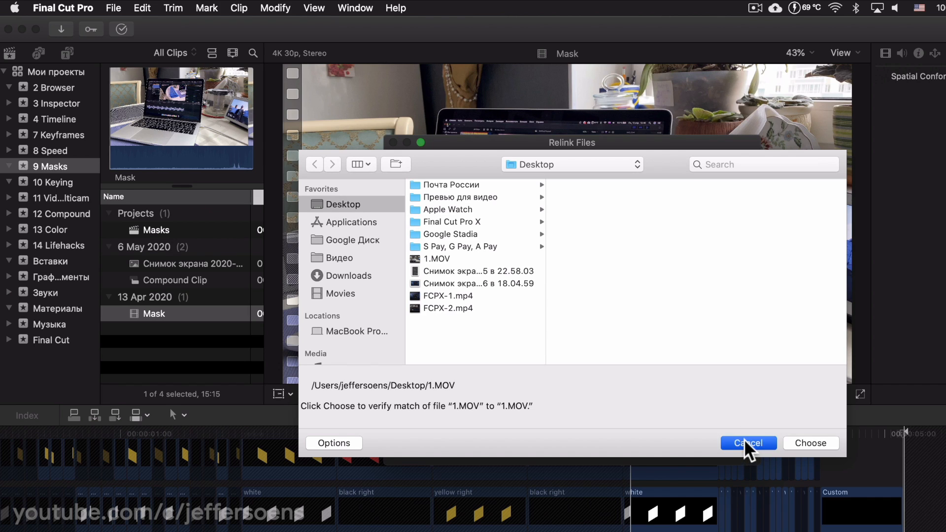
left_click(643, 442)
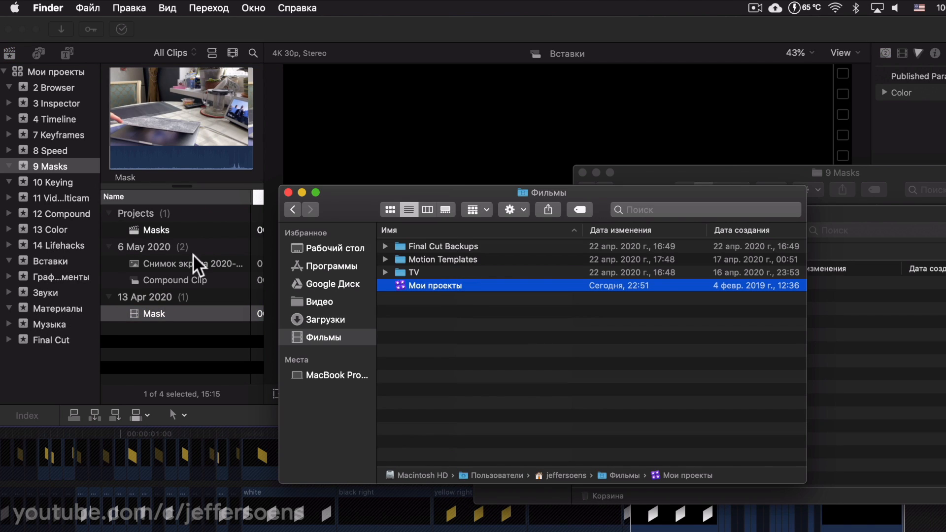
Show the package contents of the Мои проекты library in Finder and open the Original Media folder of the Звуки event.
left_click(437, 286)
right_click(437, 286)
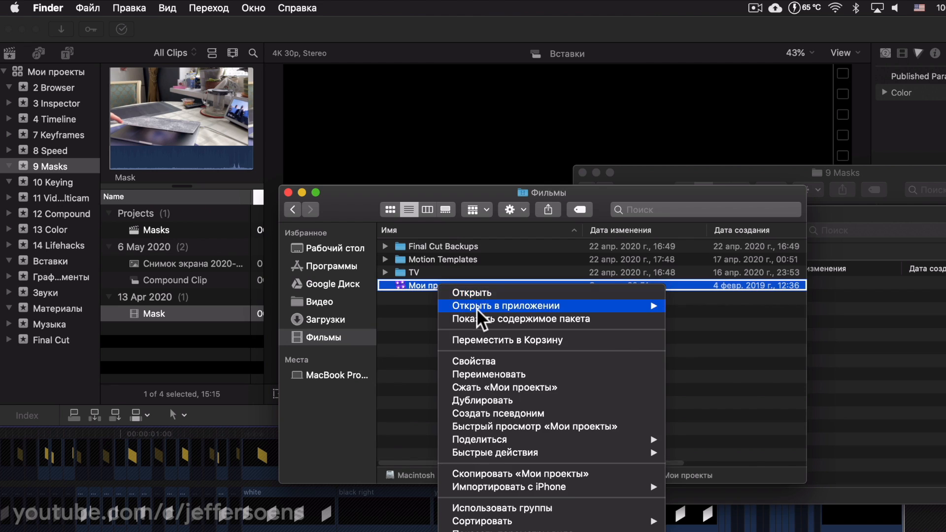
left_click(478, 318)
double_click(438, 387)
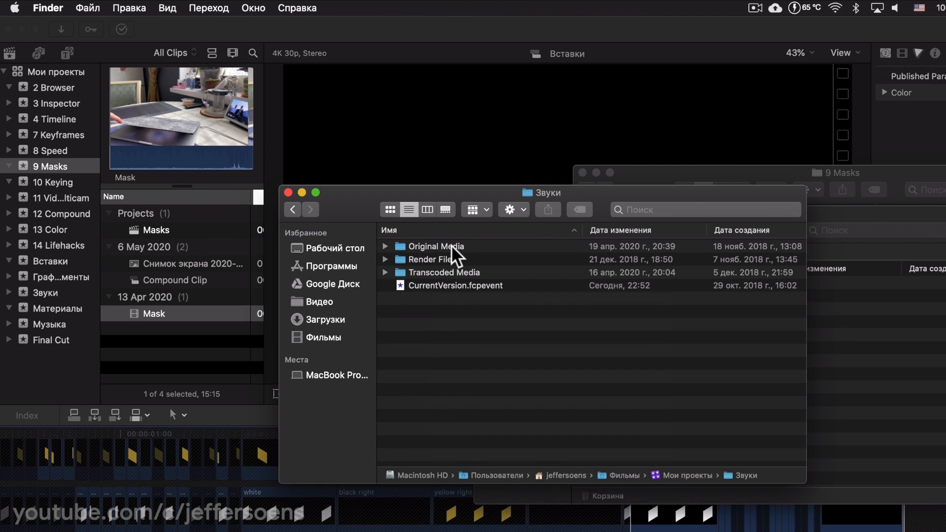
double_click(452, 246)
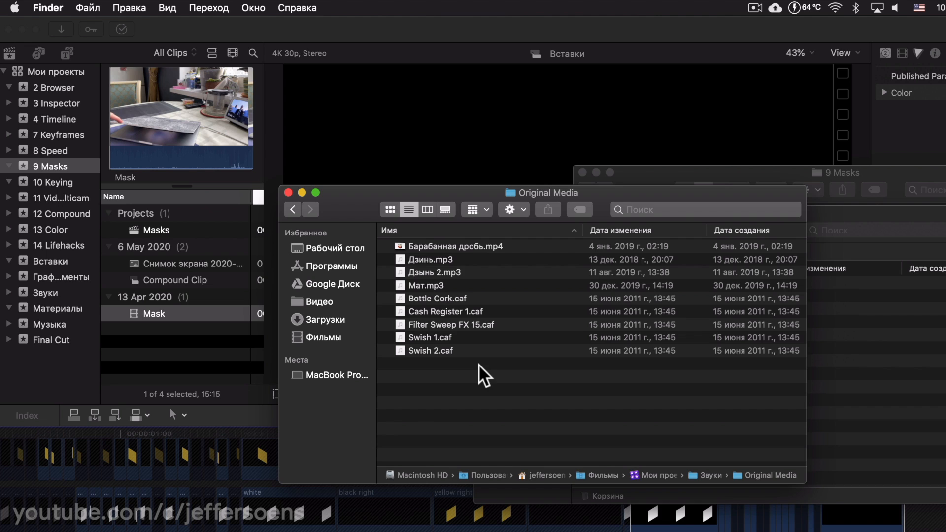
left_click_drag(350, 197, 337, 76)
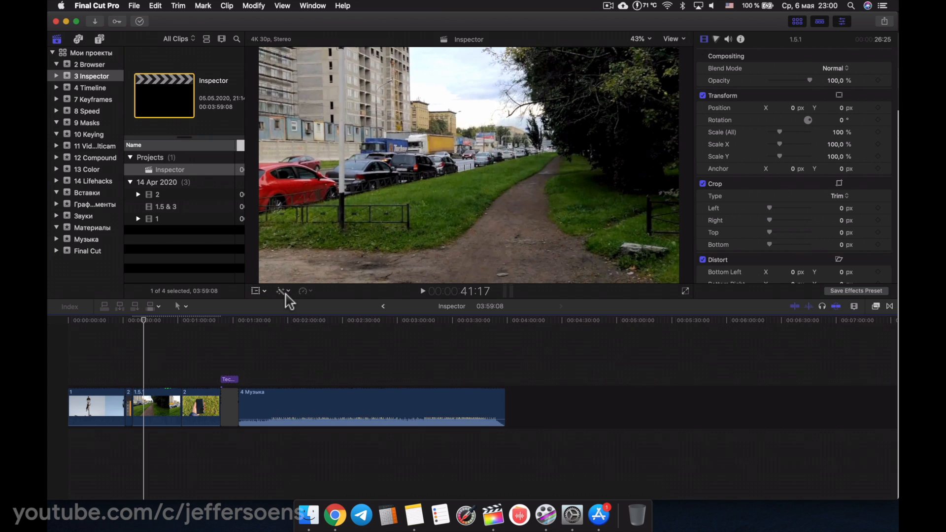
Go back from the Inspector project in the timeline history, and play the Compound project from the lamp-post clip.
left_click(384, 307)
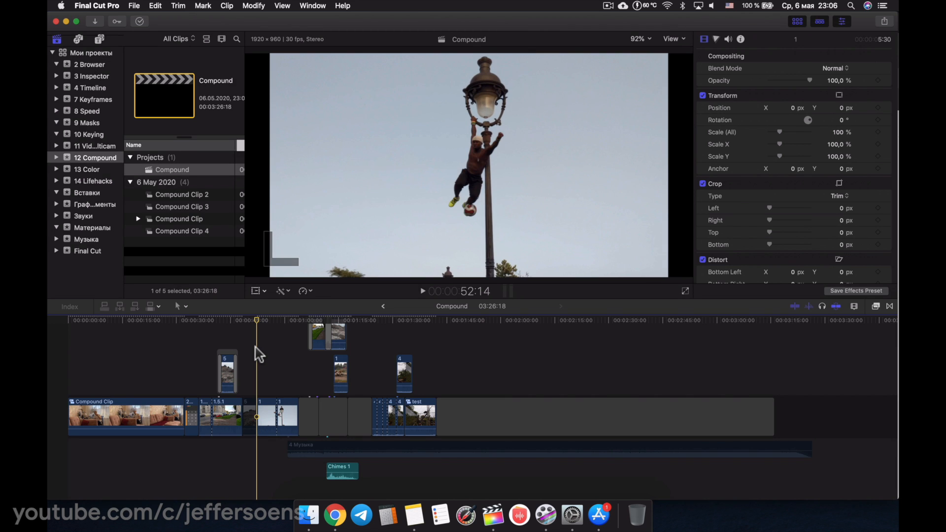
key("space")
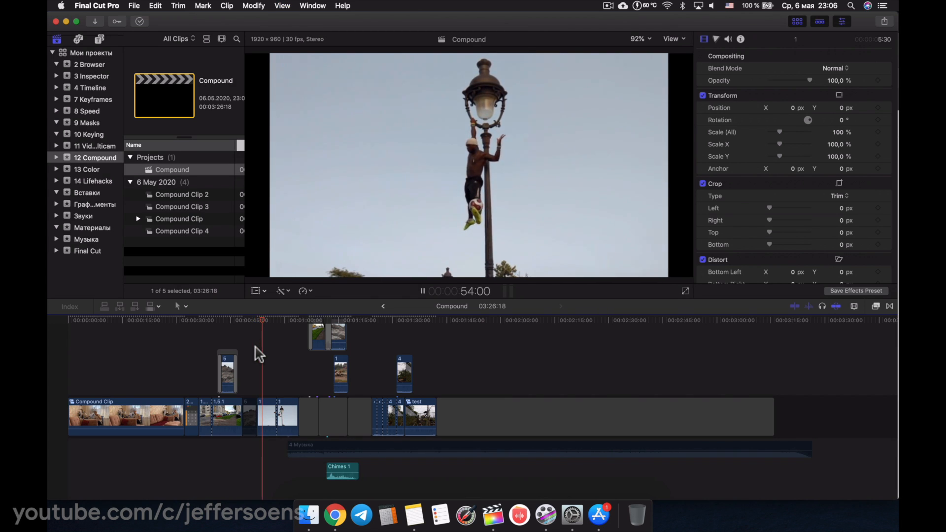